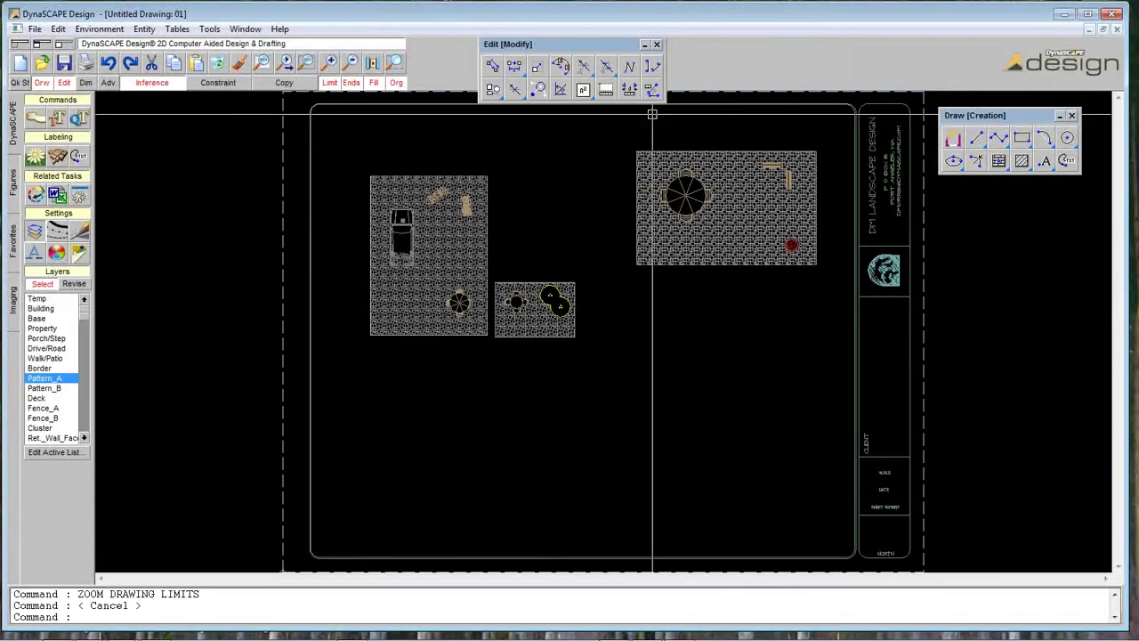
- Open the STRUCTURES library of landscape figures
key(Escape)
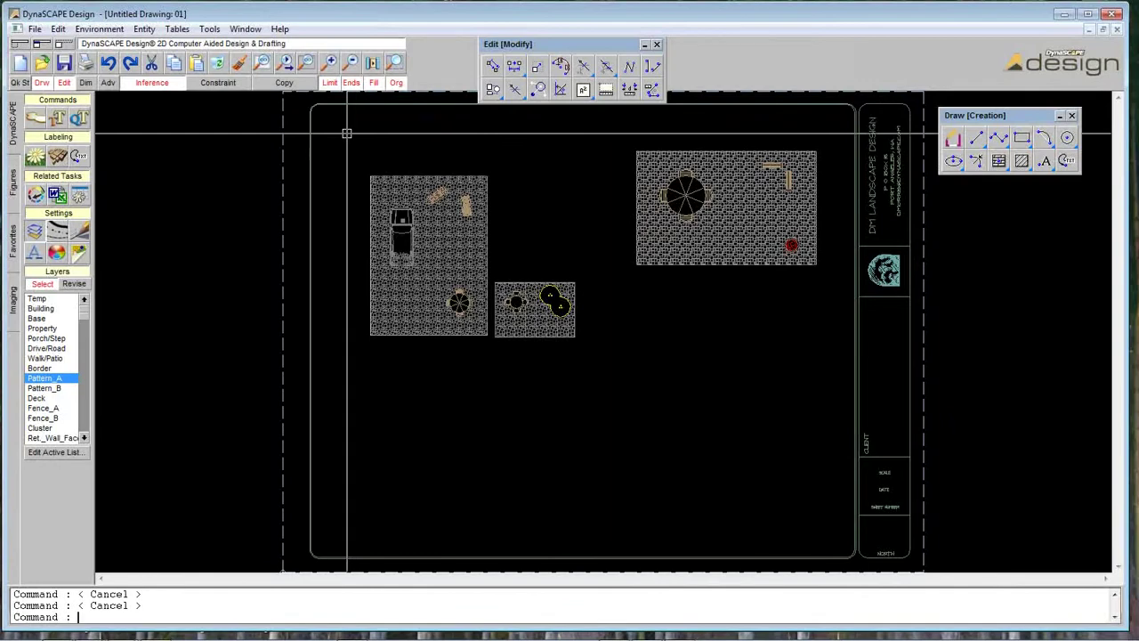
click(13, 183)
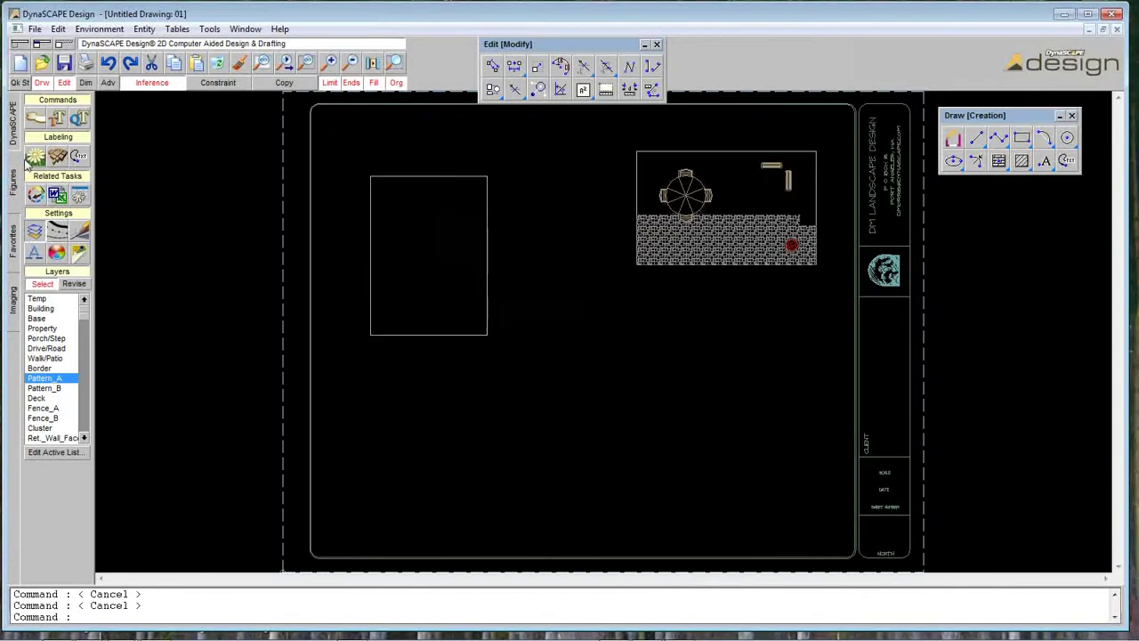
click(84, 102)
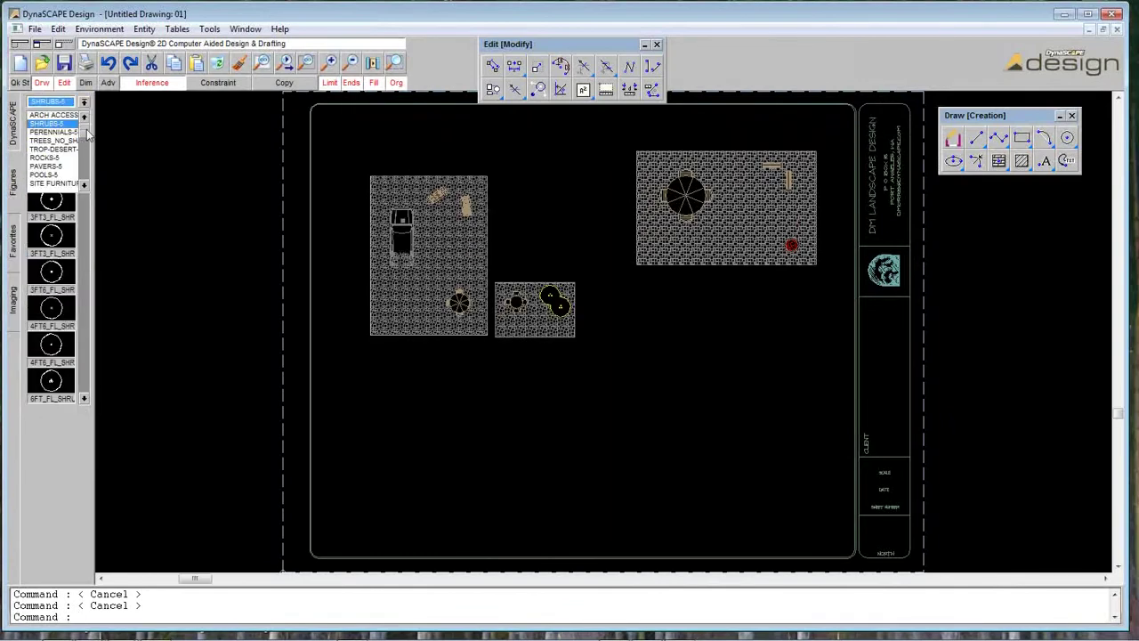
click(86, 187)
click(74, 184)
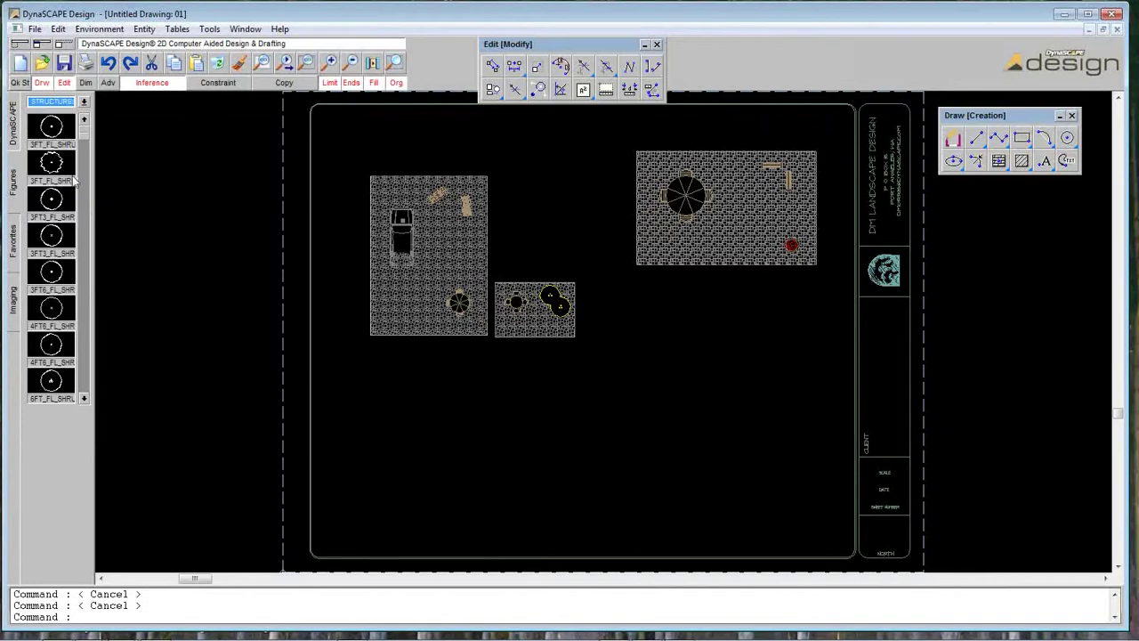
- Insert the 4FT_2_POST_ARBOR figure at scale 5 in the empty area below the patio with the large umbrella table
click(51, 201)
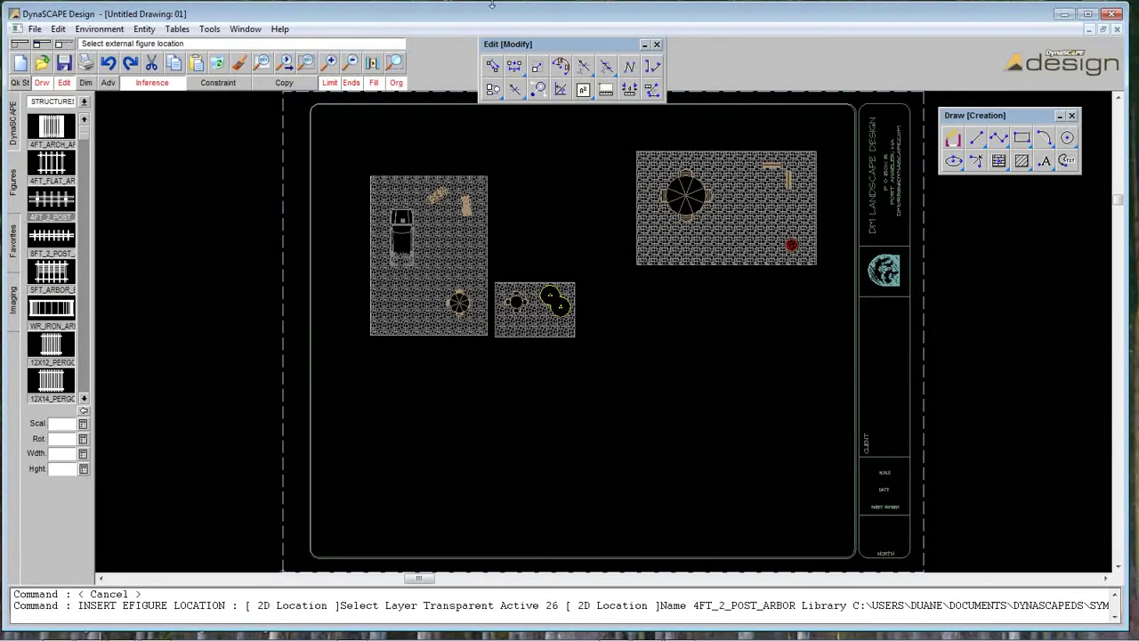
click(68, 424)
click(765, 357)
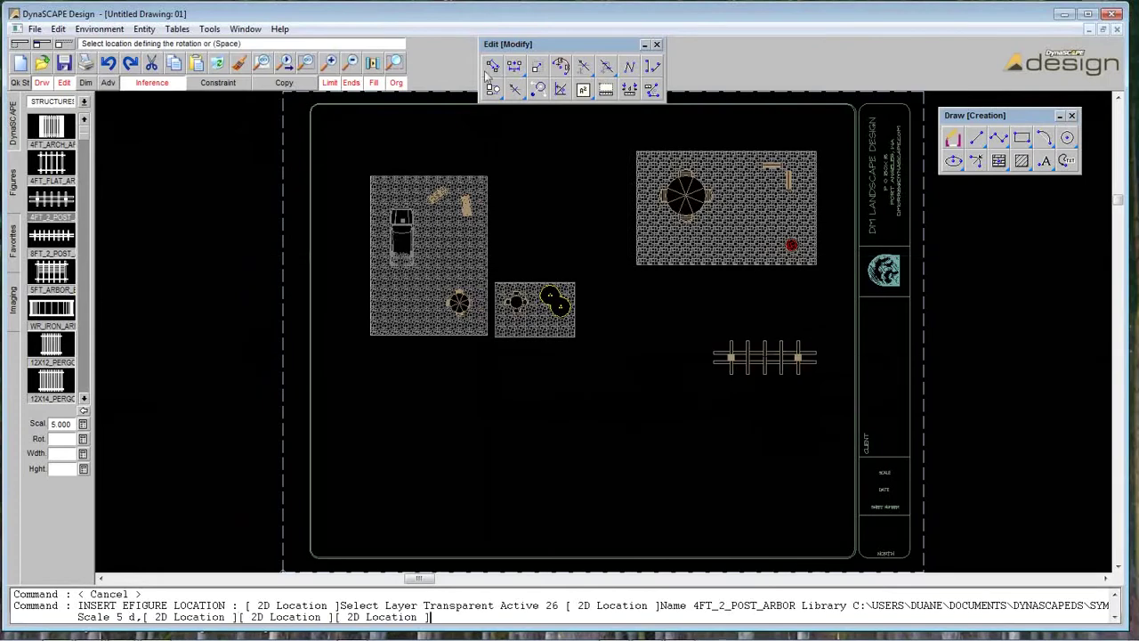
key(Escape)
- Explode the inserted two-post arbor into separate entities
click(396, 62)
click(700, 326)
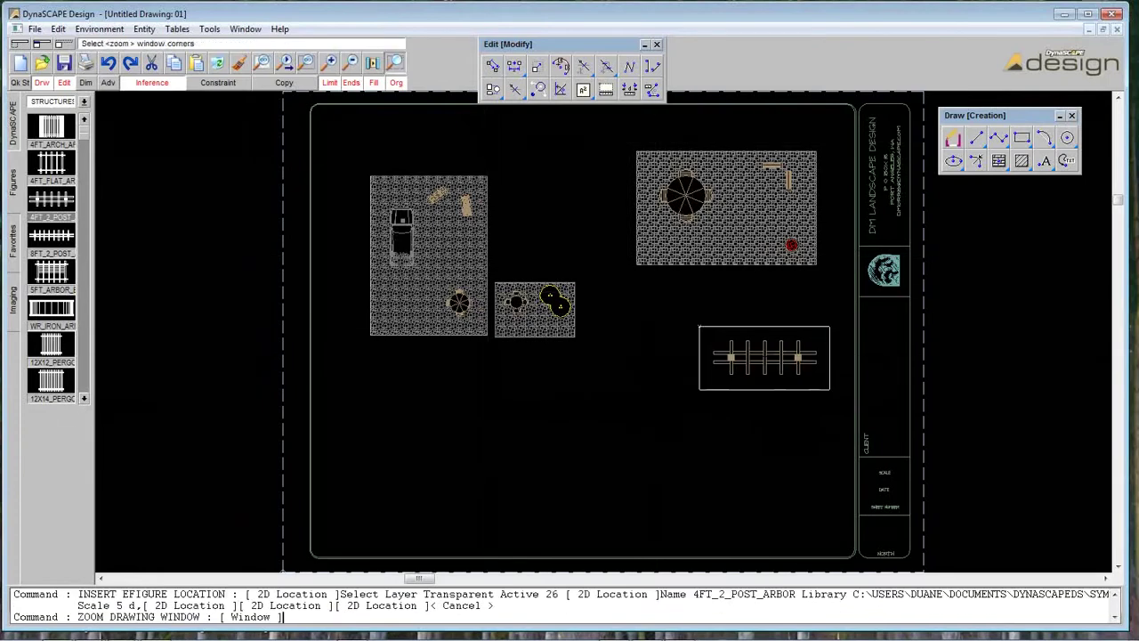
click(834, 394)
key(Escape)
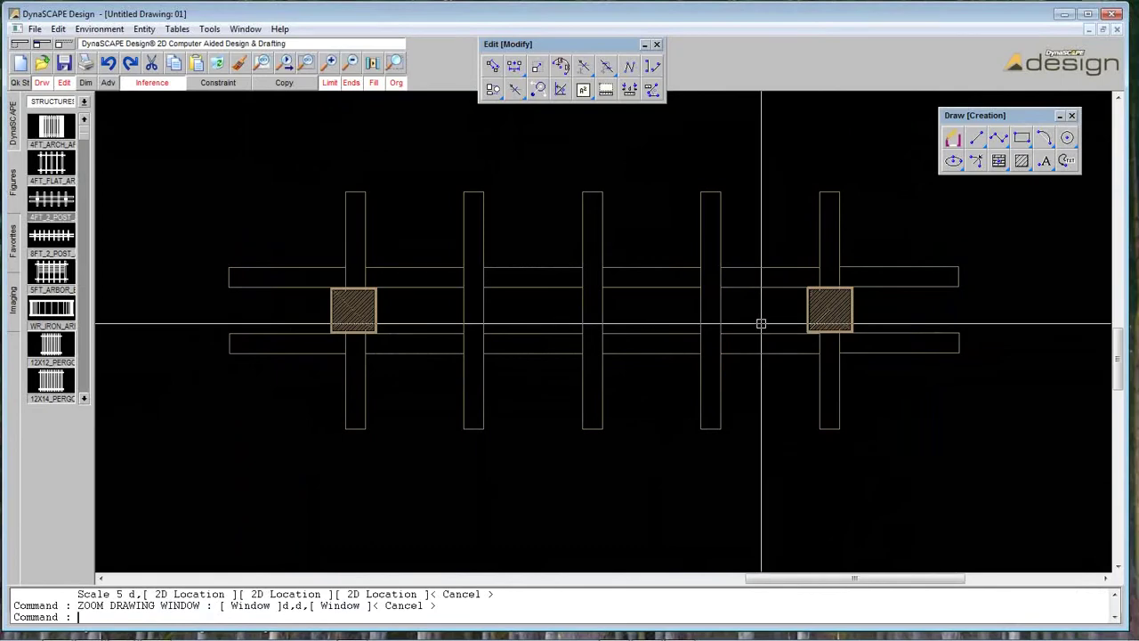
key(Escape)
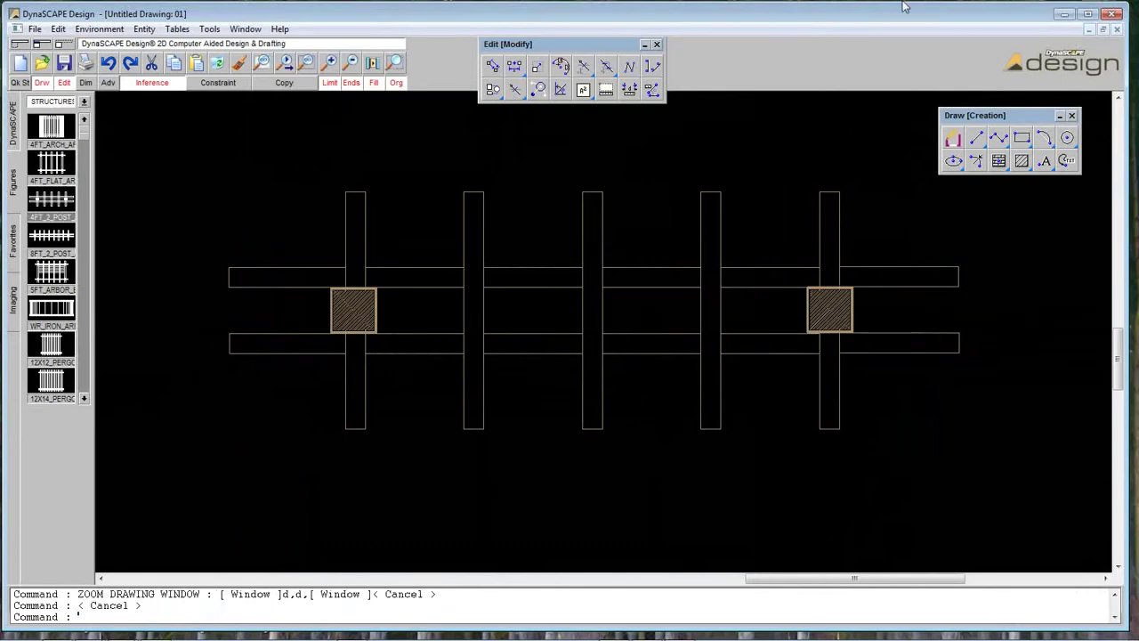
click(493, 89)
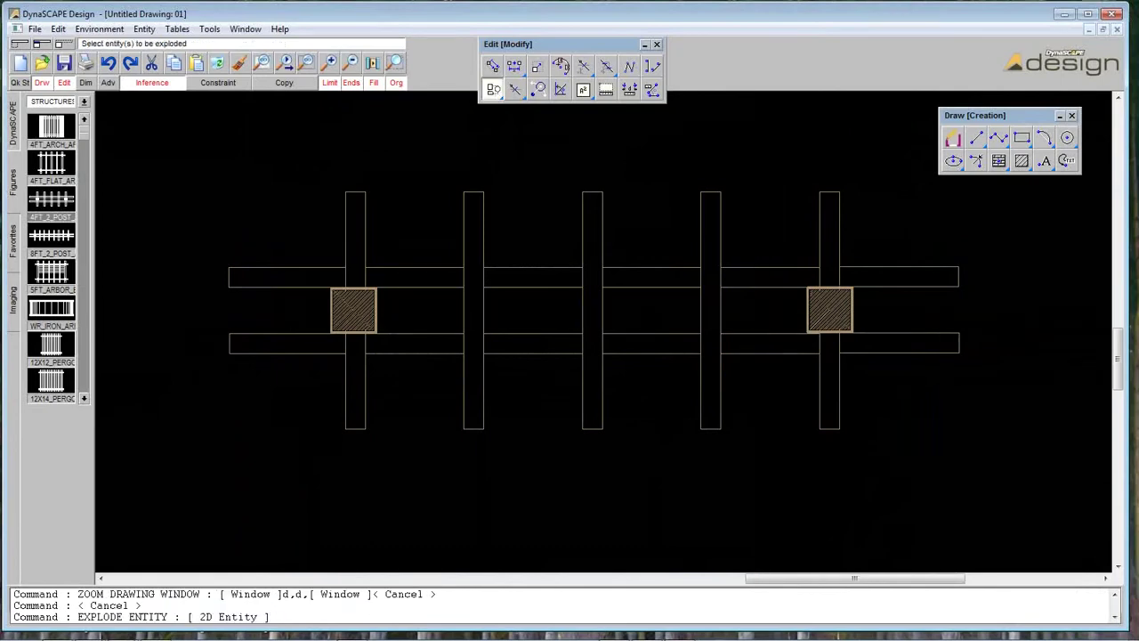
click(476, 199)
right_click(521, 181)
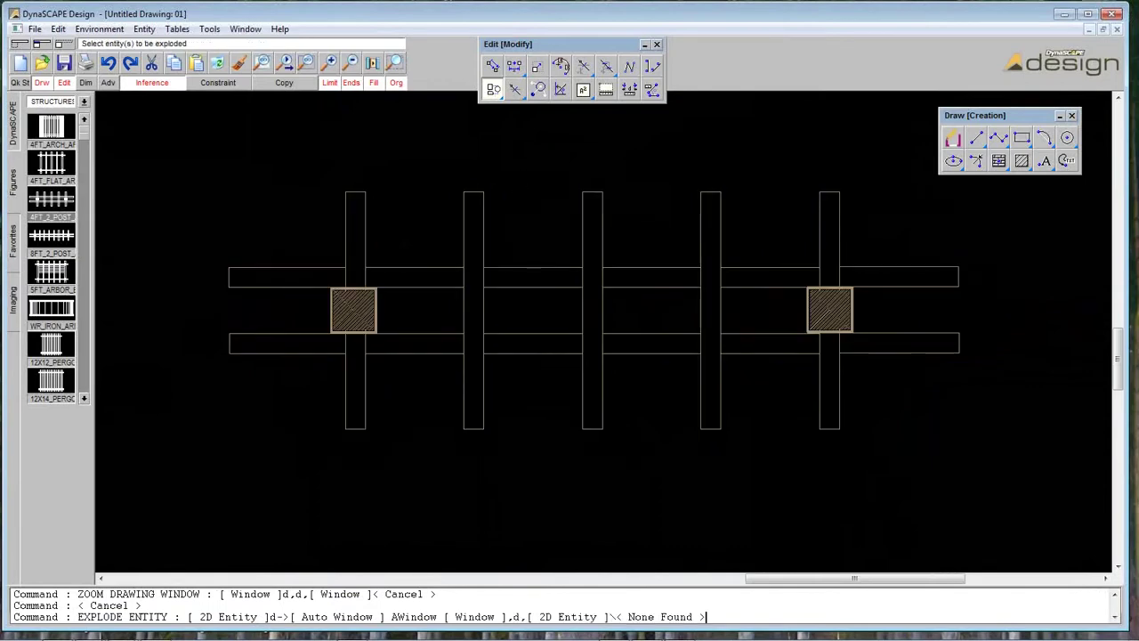
- Start inserting a section by boundary entities and browse the section patterns to choose Clay
drag(997, 115, 1003, 104)
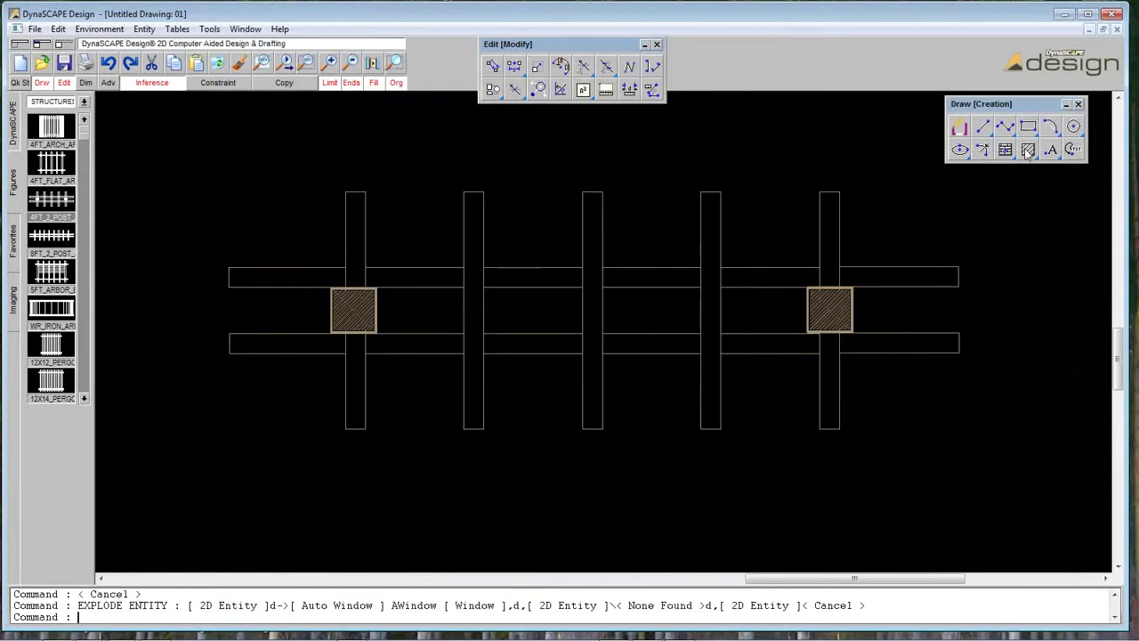
click(1028, 151)
click(606, 177)
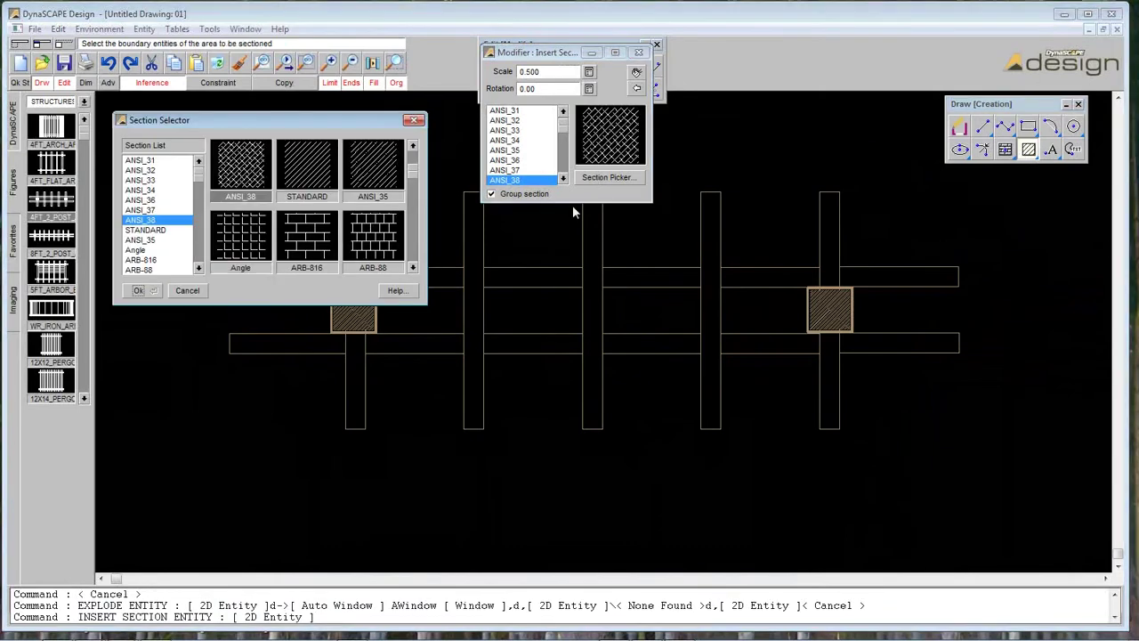
double_click(413, 268)
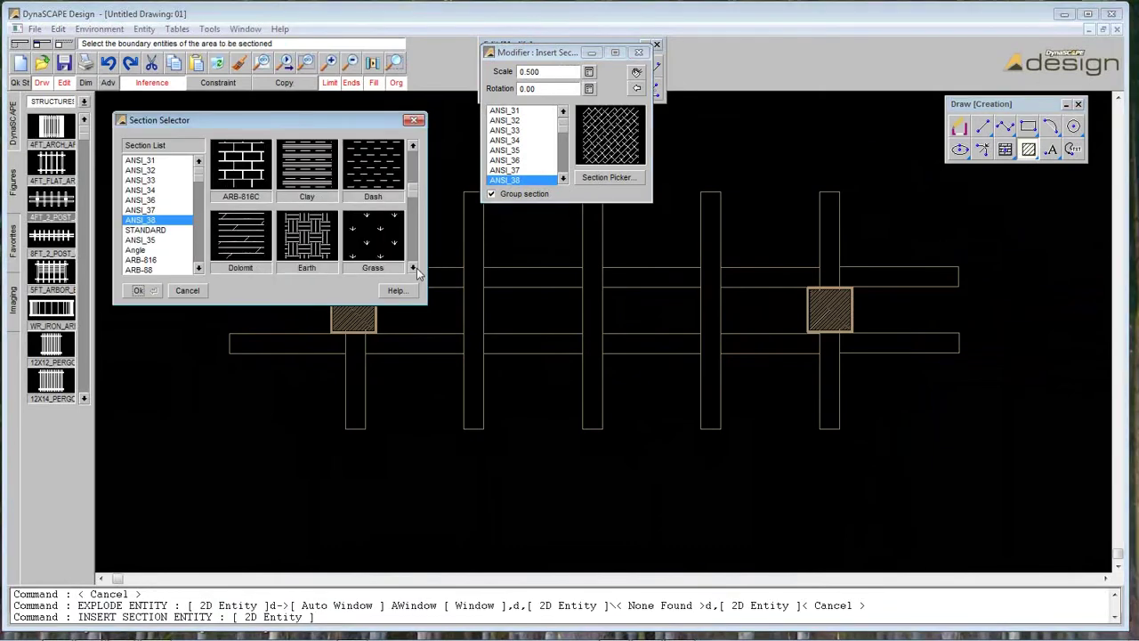
click(413, 267)
click(413, 268)
click(413, 268)
click(413, 268)
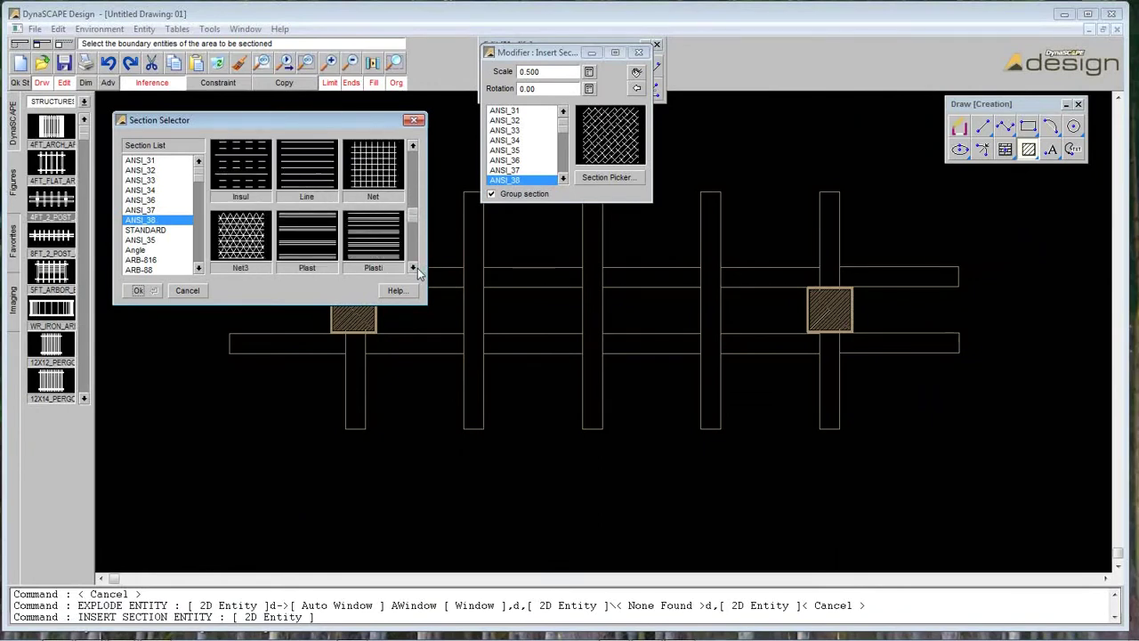
click(413, 268)
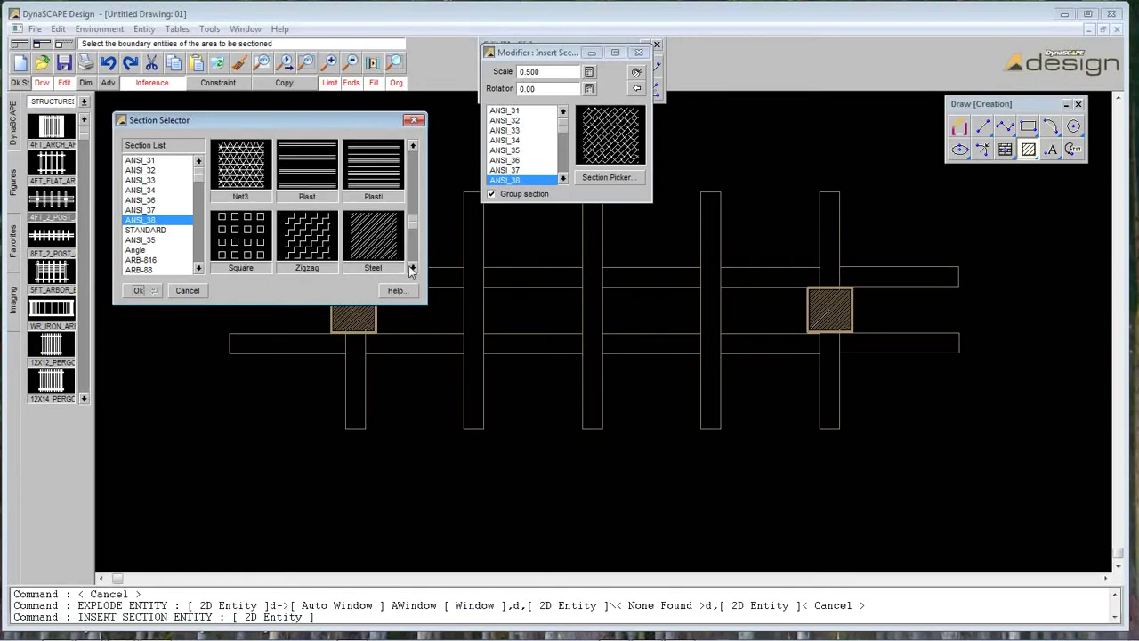
click(413, 268)
click(413, 268)
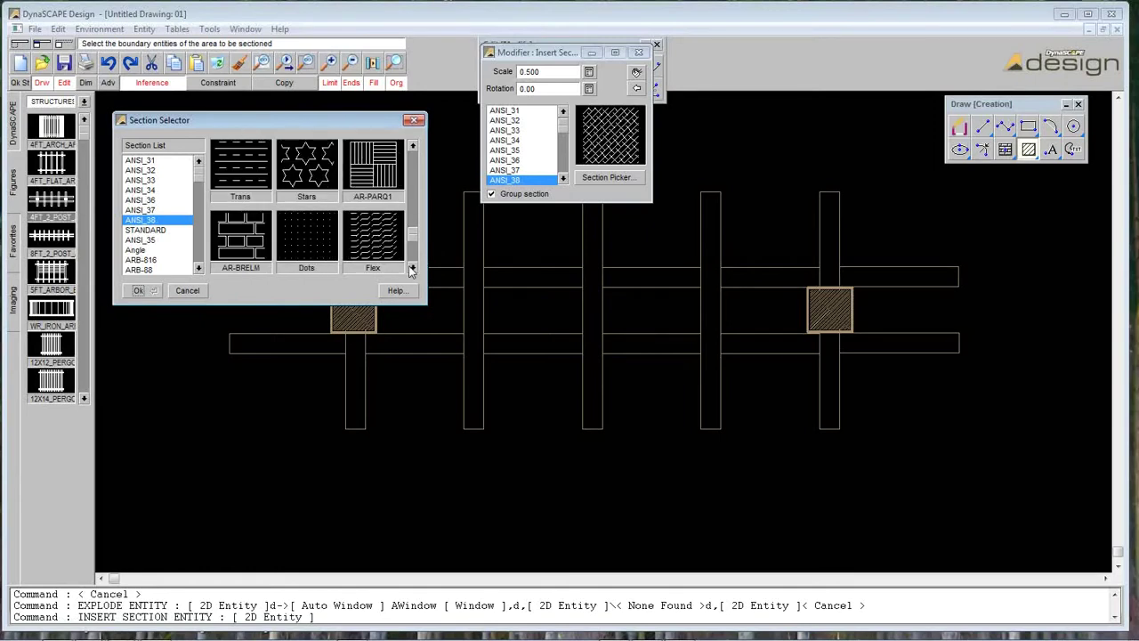
click(413, 268)
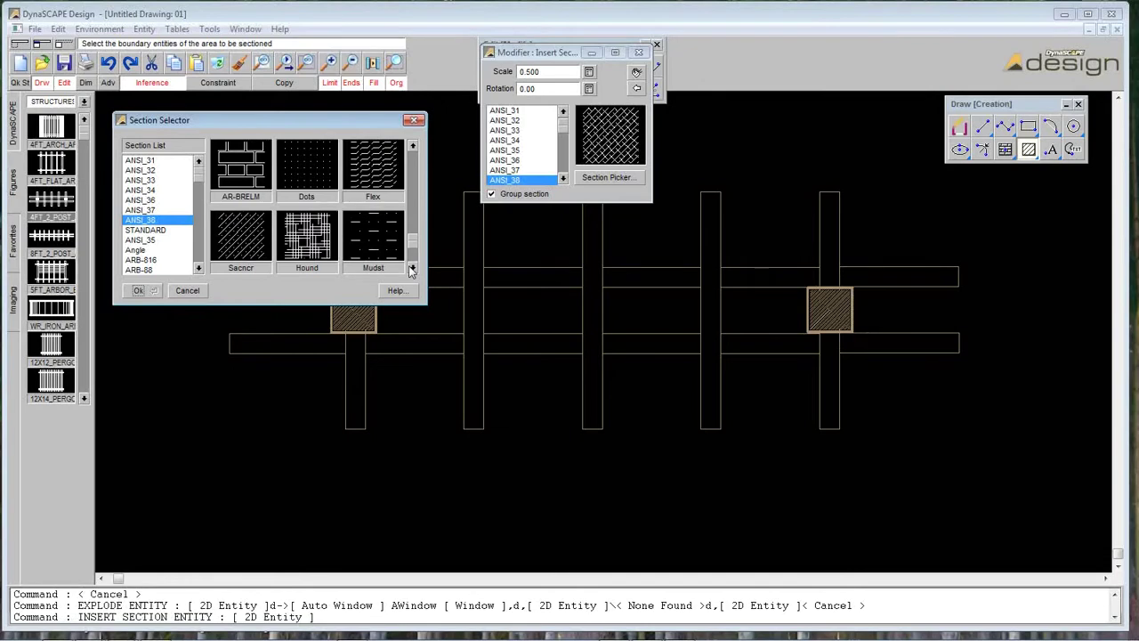
click(413, 268)
click(413, 268)
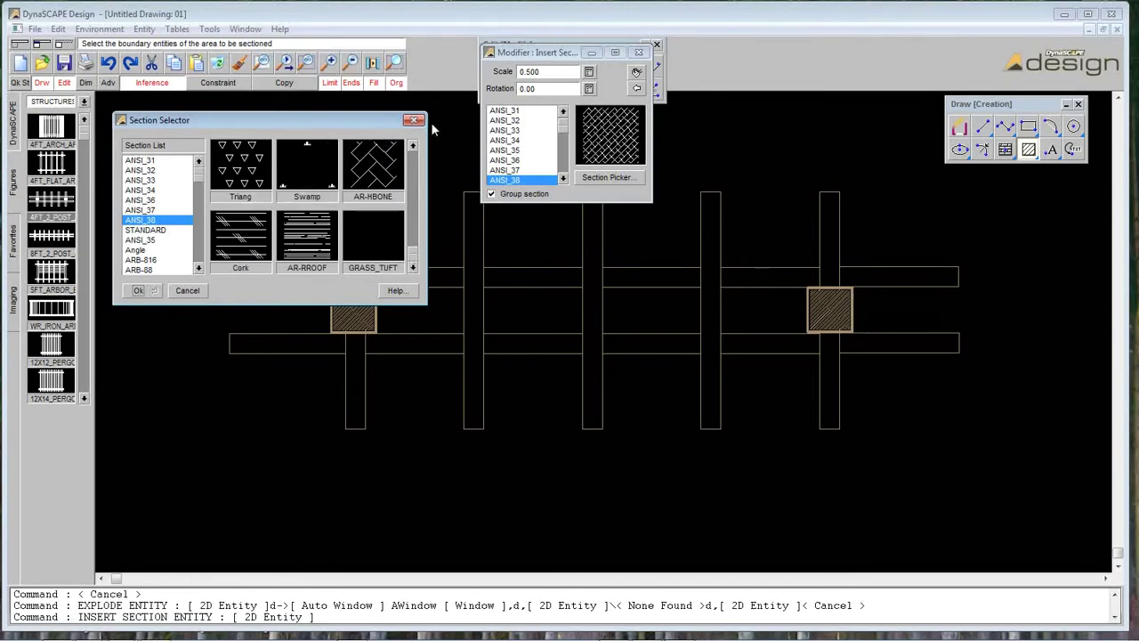
scroll(413, 157, up, 4)
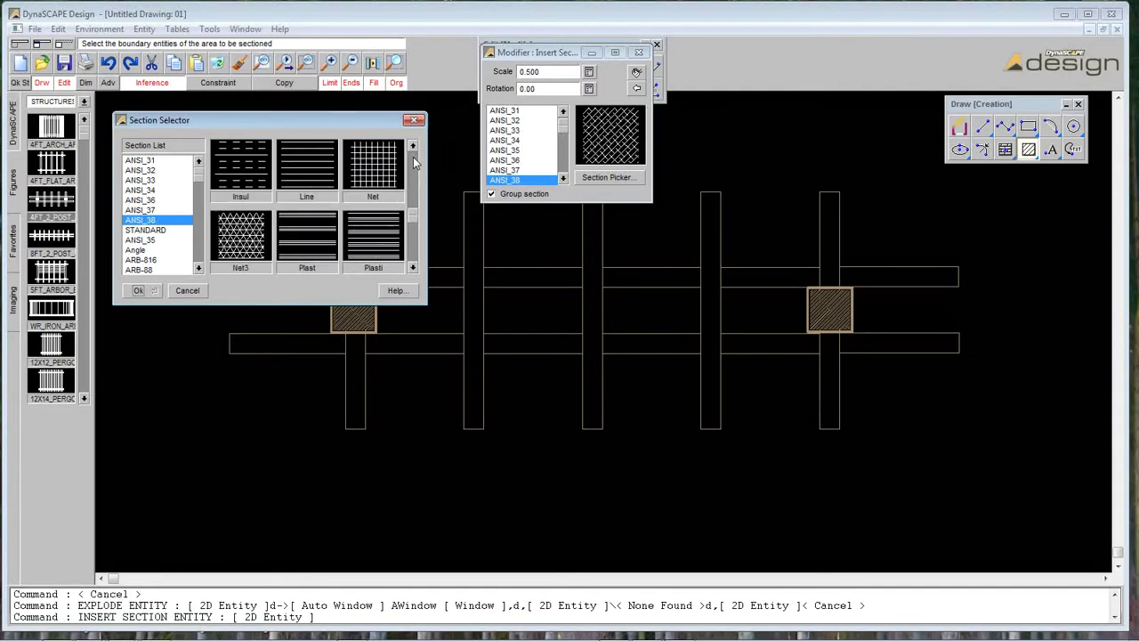
scroll(415, 155, up, 3)
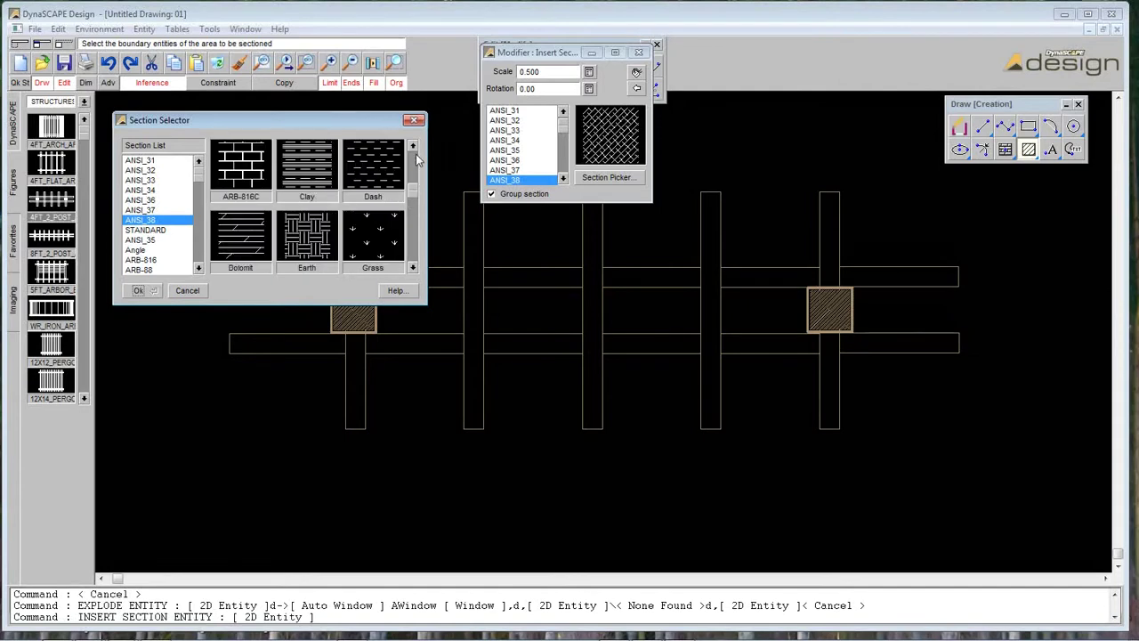
click(332, 166)
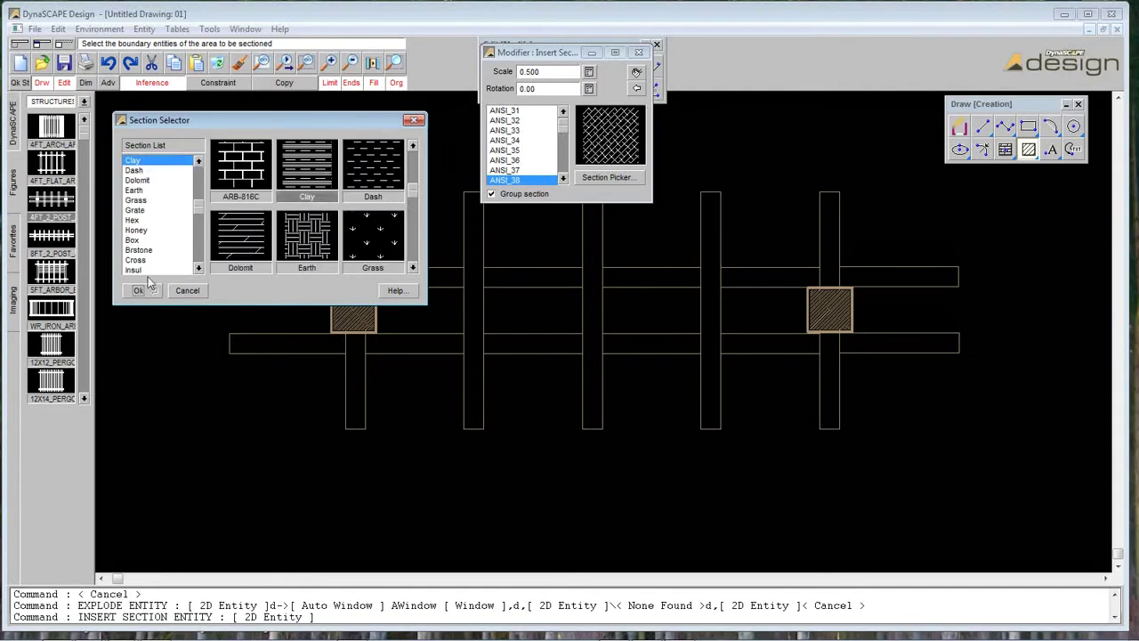
click(138, 290)
- Make Pattern_A the active layer and move the section settings away from the arbor
click(12, 135)
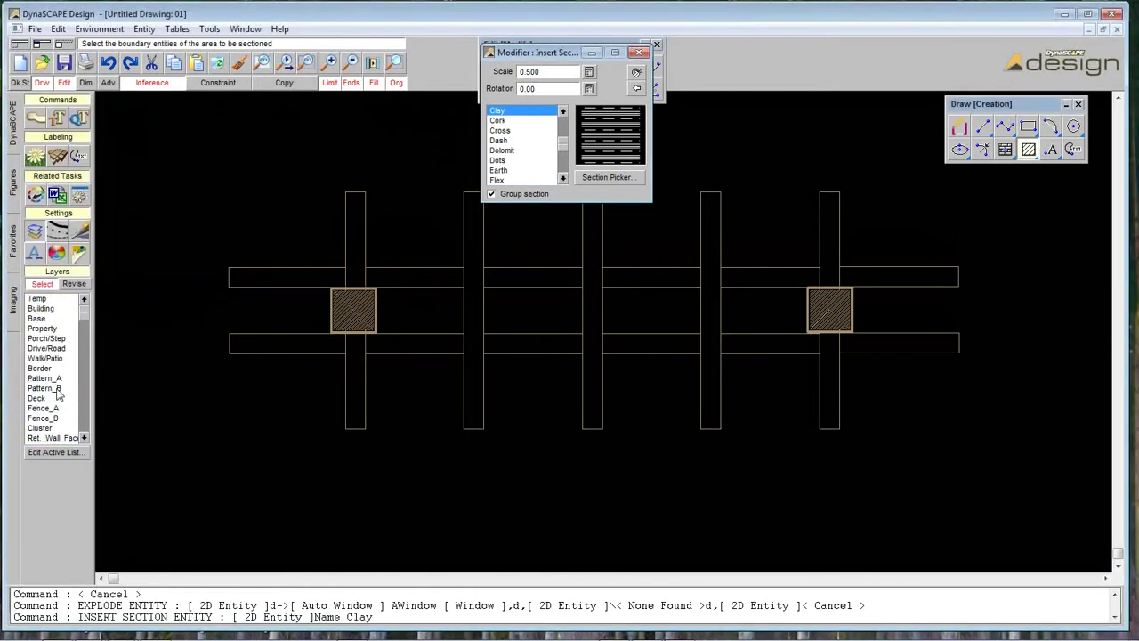
click(45, 378)
drag(565, 52, 923, 58)
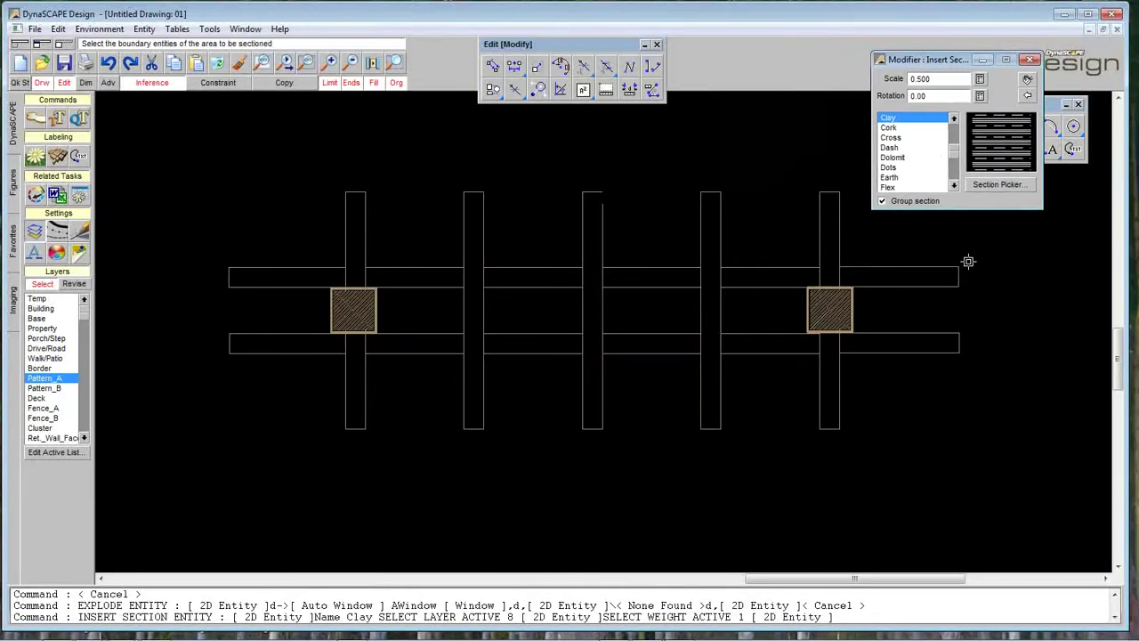
- Try to fill the left end of the arbor's upper beam with the Clay section
click(289, 275)
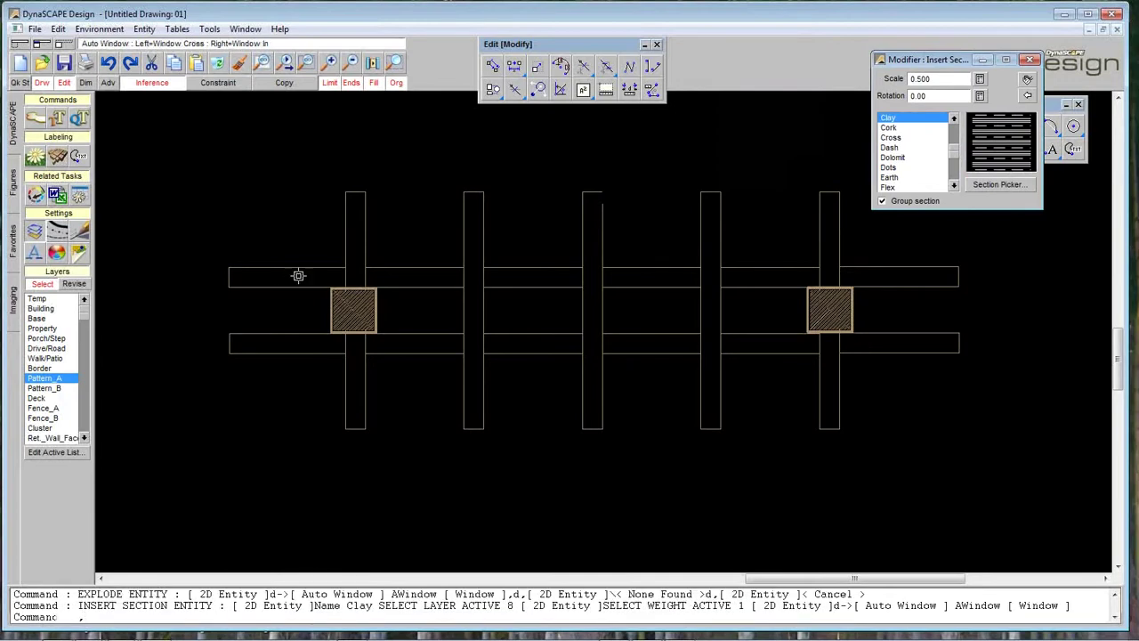
click(299, 275)
drag(934, 59, 777, 60)
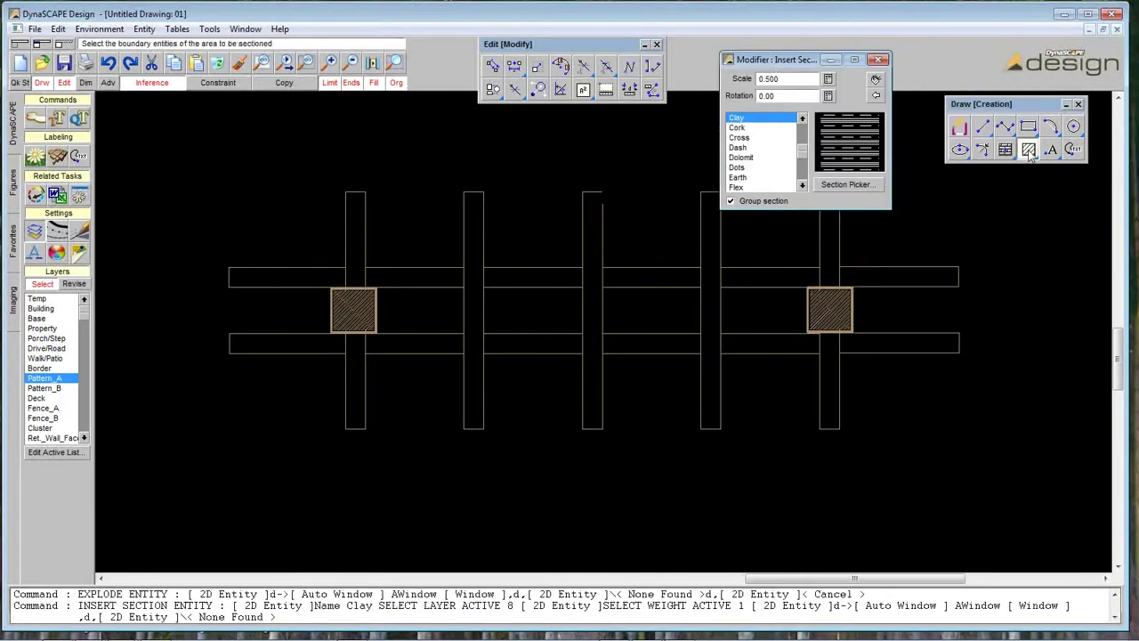
- Switch to inserting a section by a location inside the area and choose the Brass pattern
click(1030, 152)
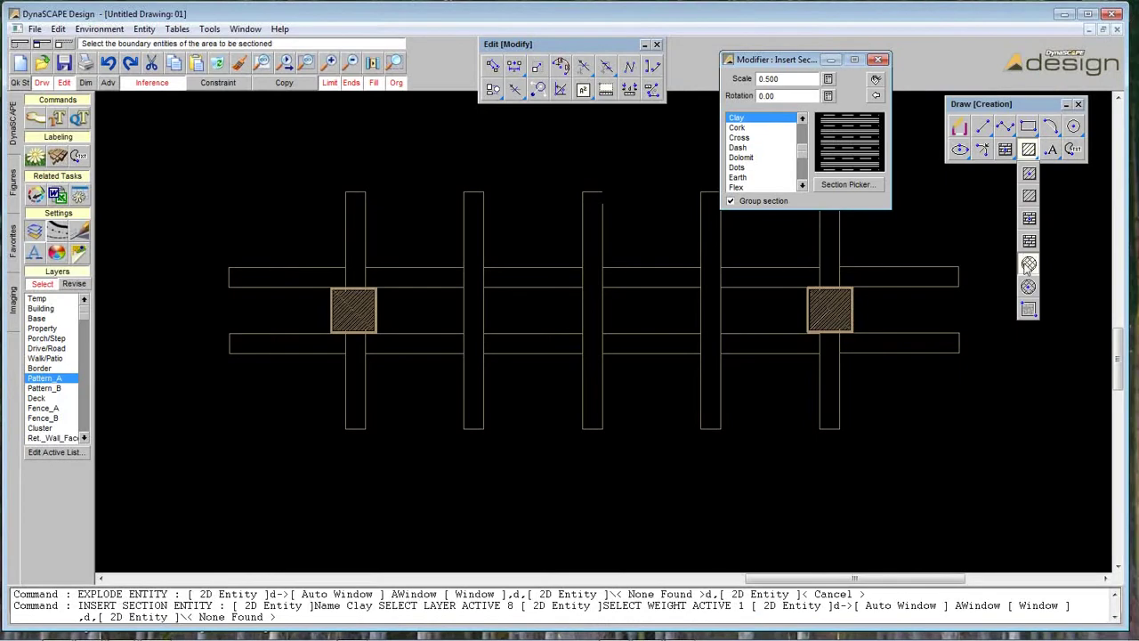
click(1029, 175)
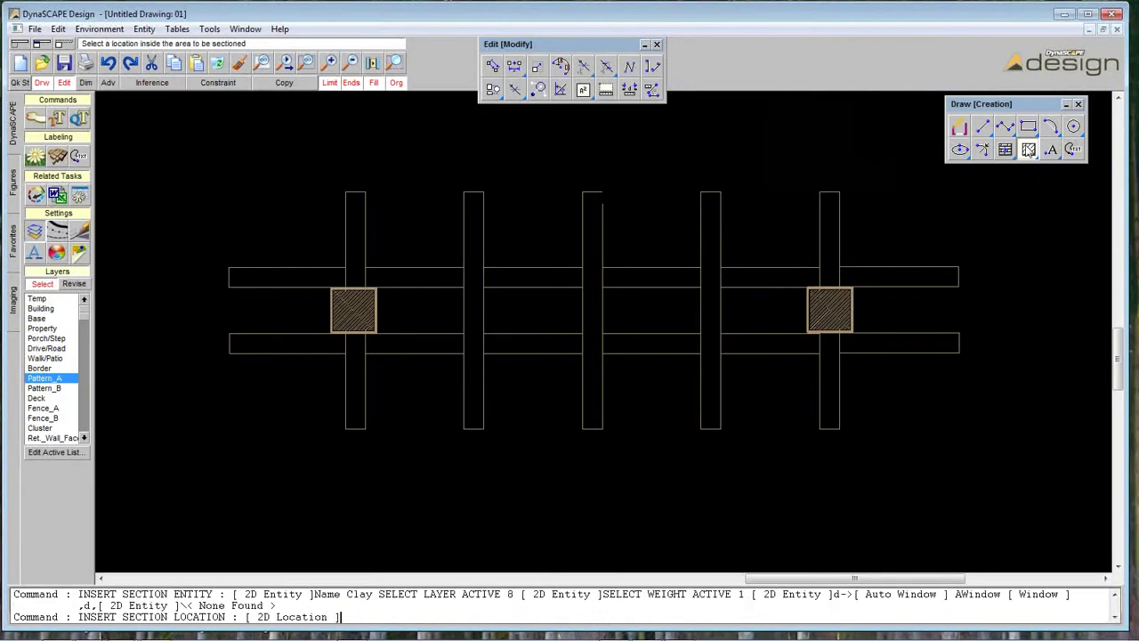
click(826, 186)
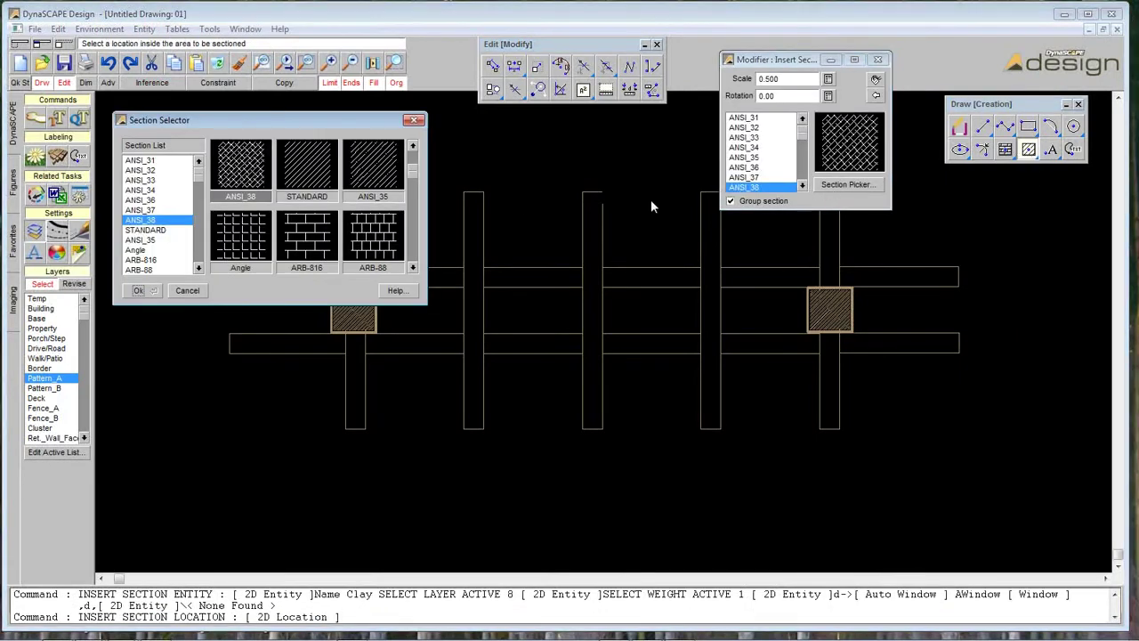
drag(414, 176, 415, 189)
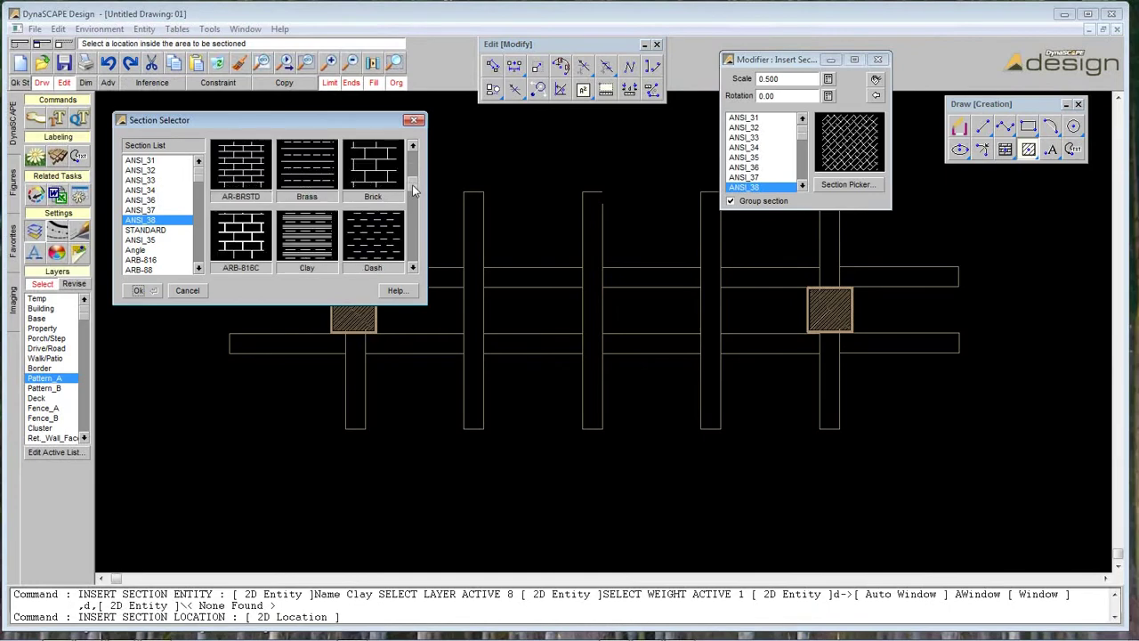
click(311, 176)
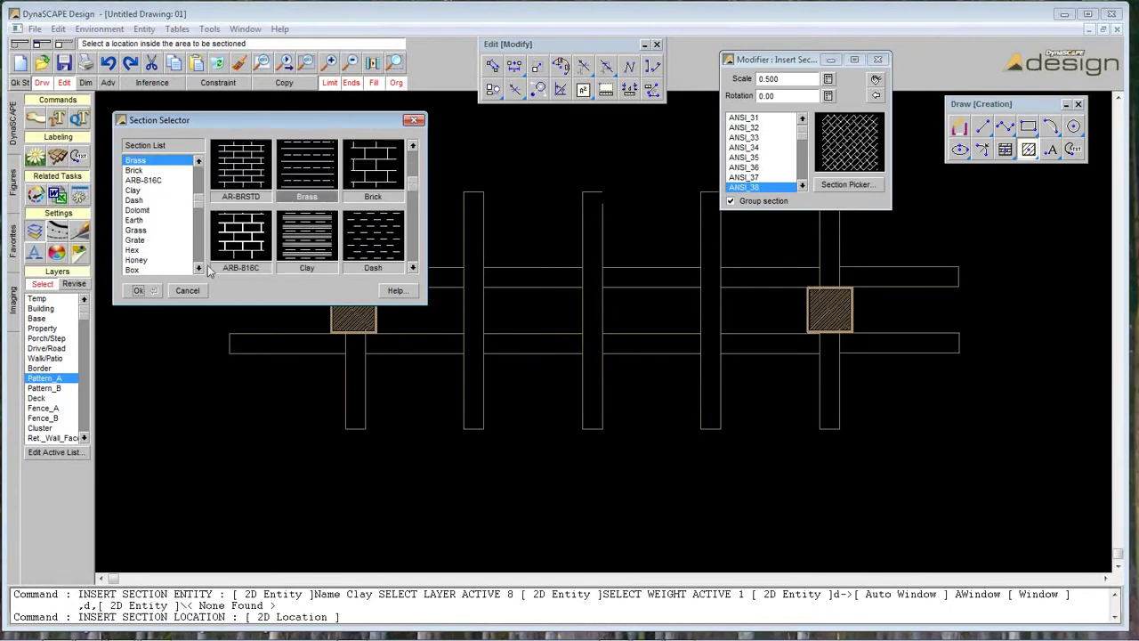
click(138, 291)
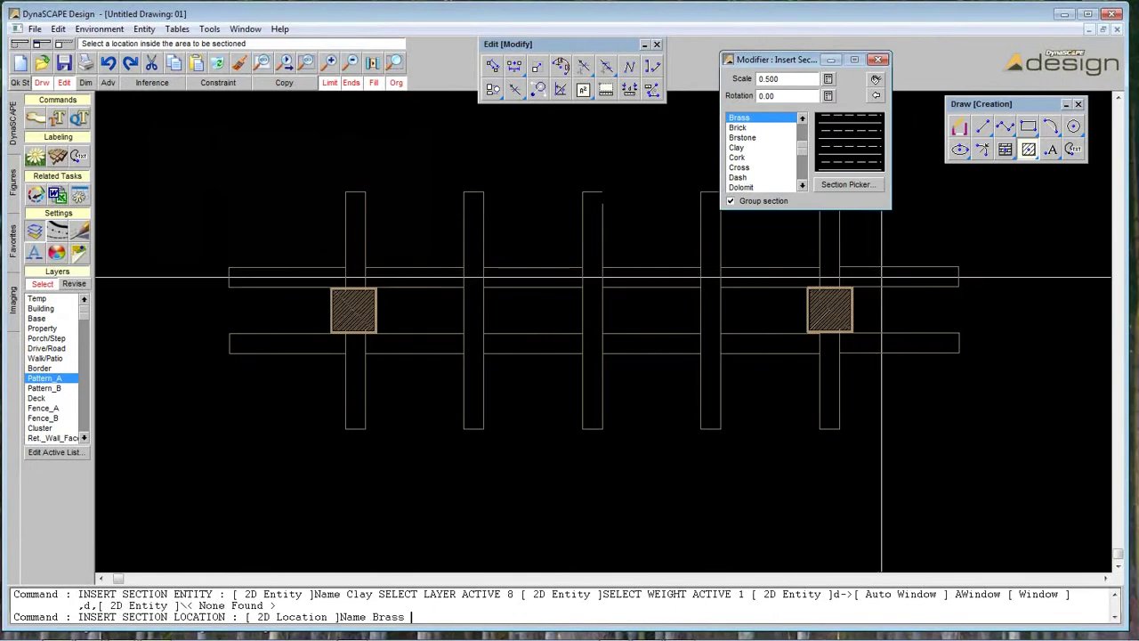
- Try filling parts of the arbor's upper beam with the Brass section at scale 0.500, undoing each fill
key(d)
scroll(926, 275, up, 1)
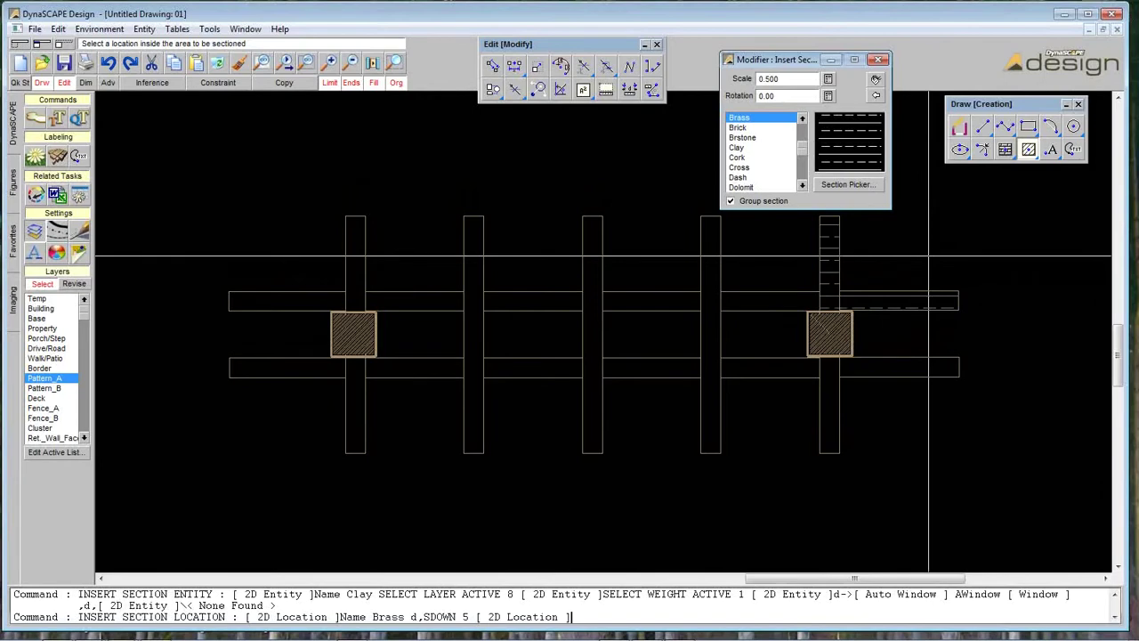
key(ctrl+z)
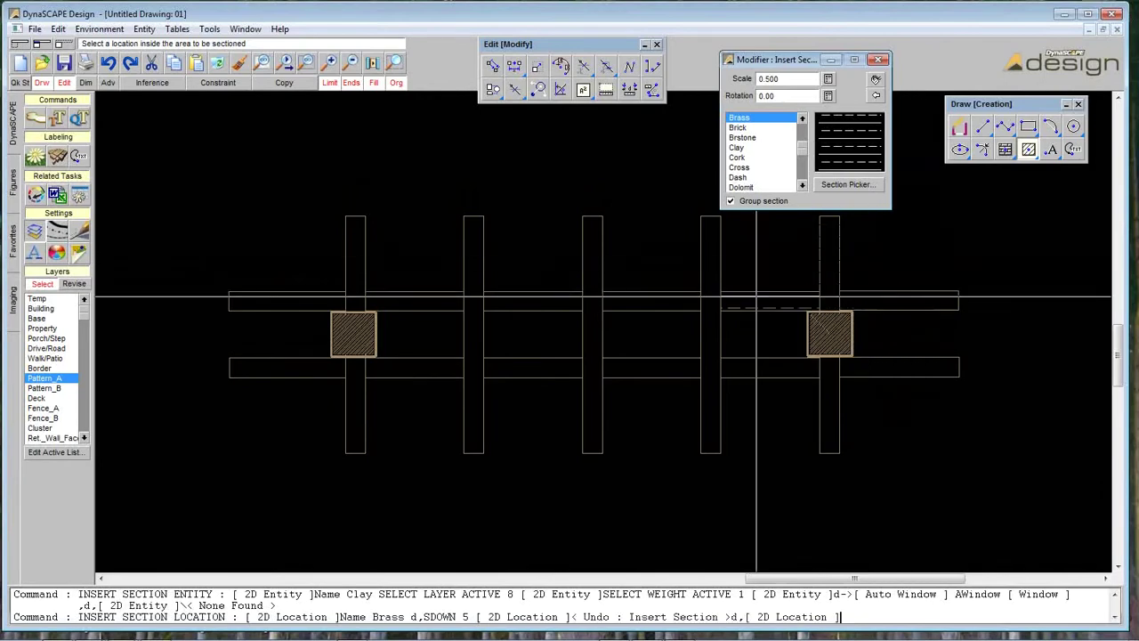
key(ctrl+z)
- Set the section scale to 0.200 and fill the arbor's upper beam between the two posts with the Brass pattern
double_click(777, 79)
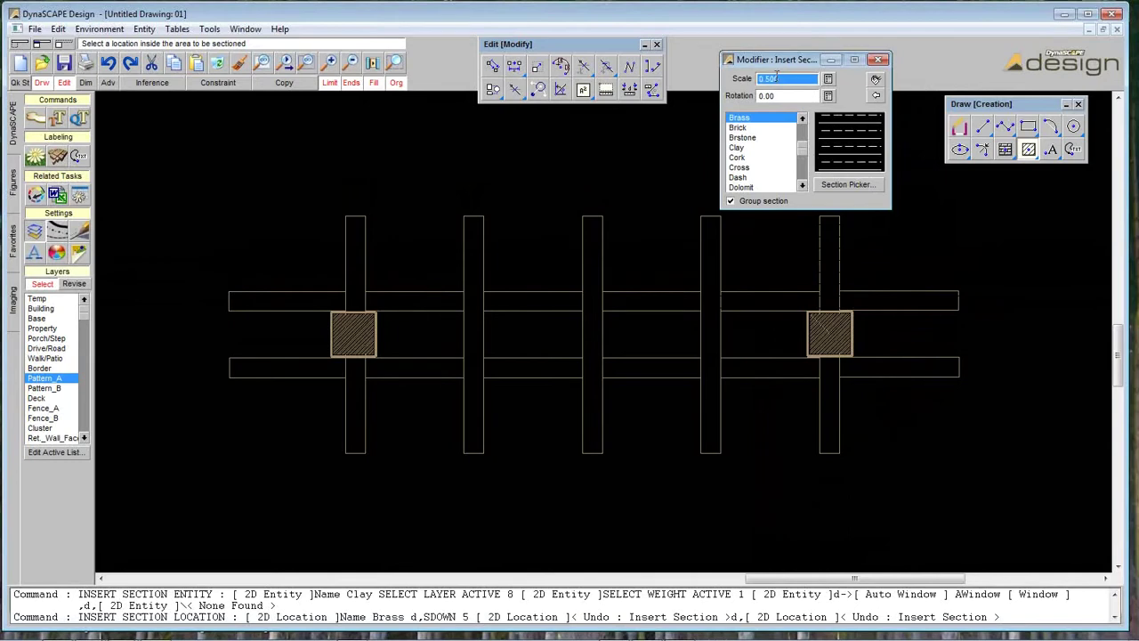
text(.2)
key(Return)
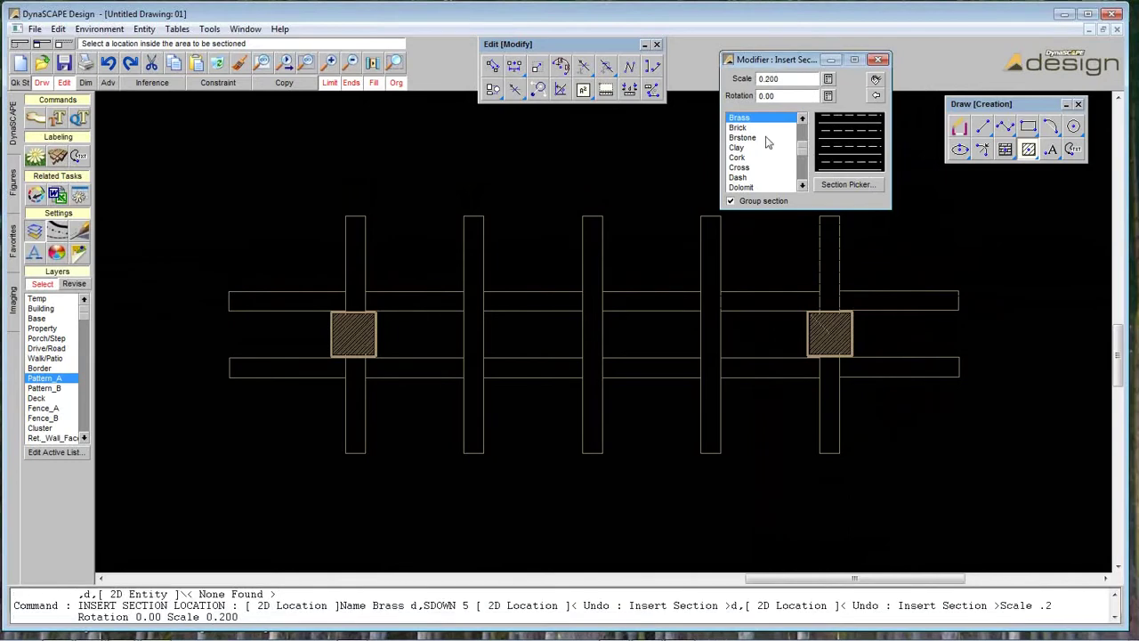
click(768, 305)
click(657, 296)
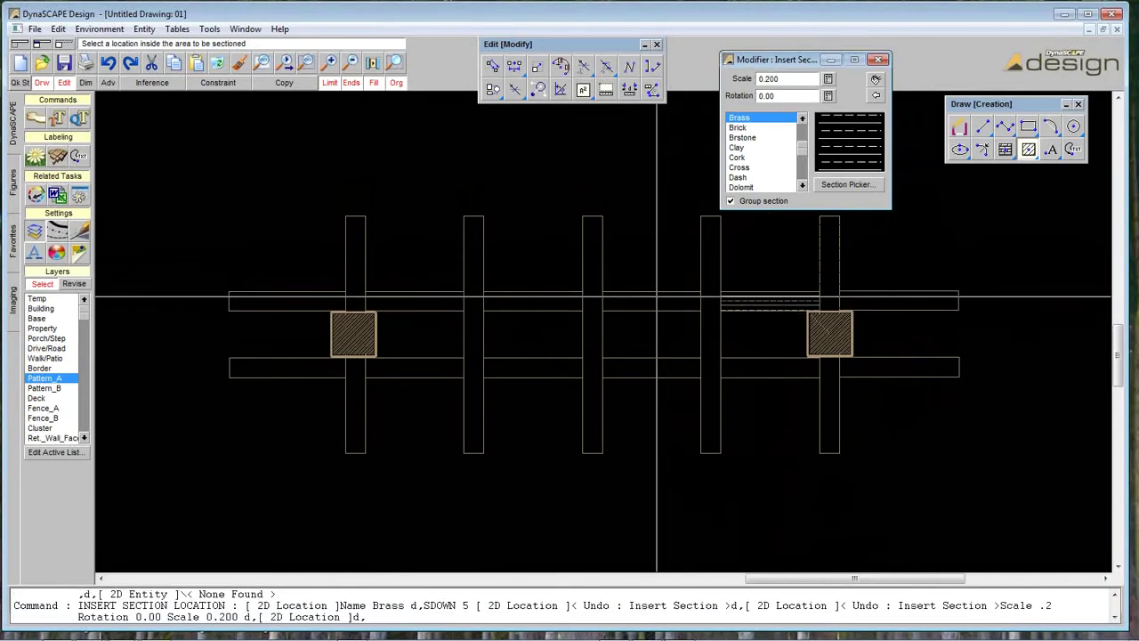
click(556, 297)
click(380, 296)
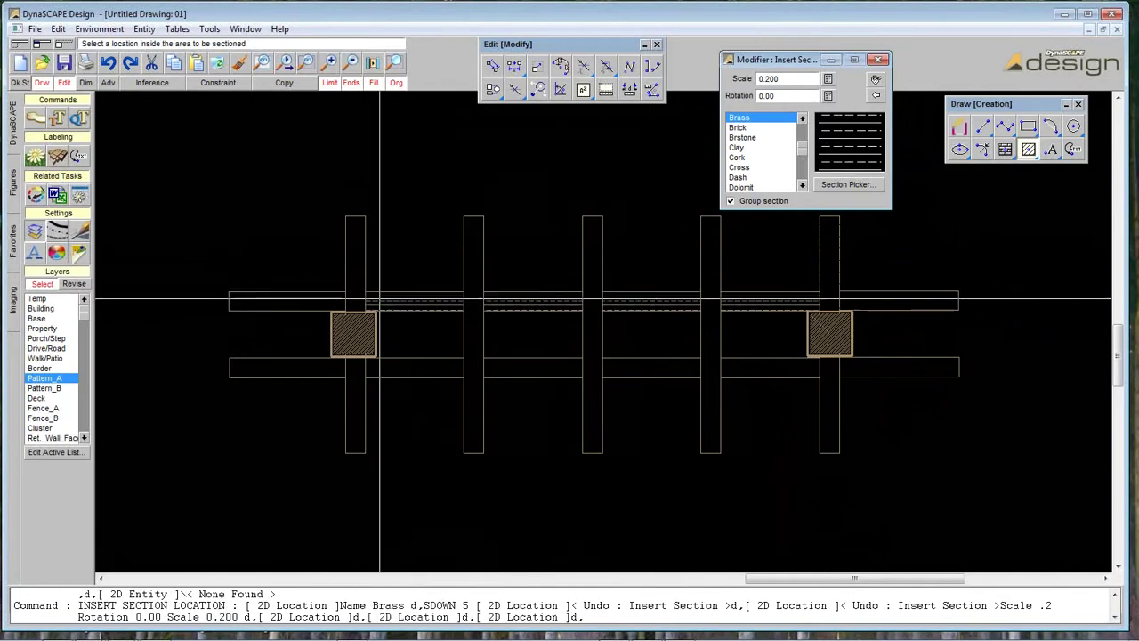
- Fill all parts of the arbor's lower beam between the posts with the same Brass section
click(530, 368)
click(661, 365)
click(770, 362)
right_click(770, 362)
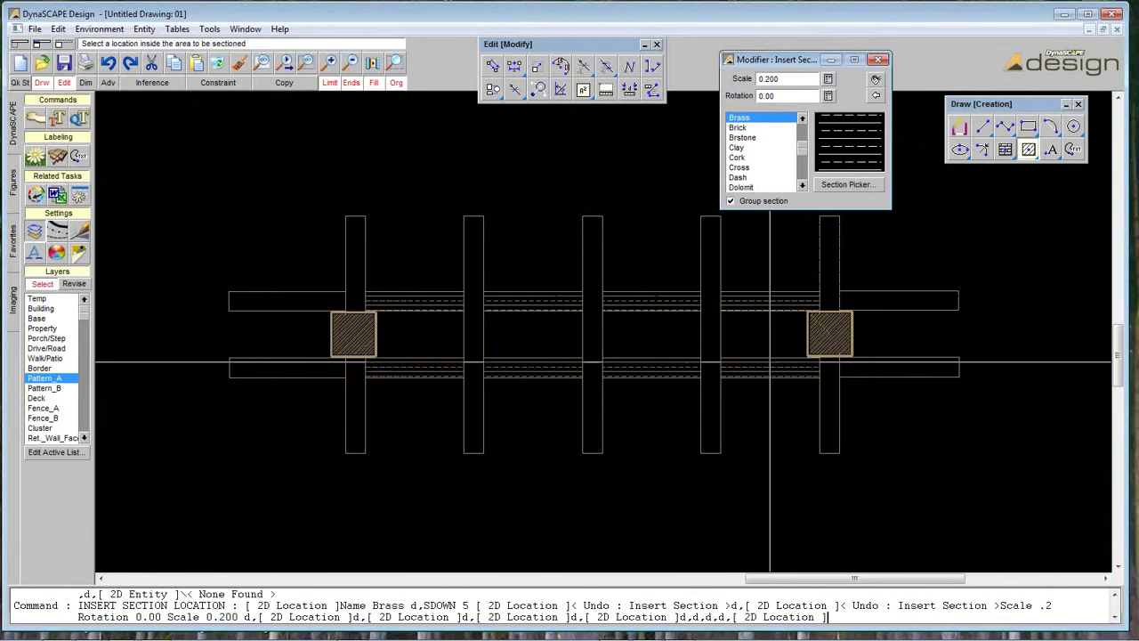
- Set the section rotation to 90 and fill the three middle crosspieces and the one over the left post with Brass
double_click(779, 95)
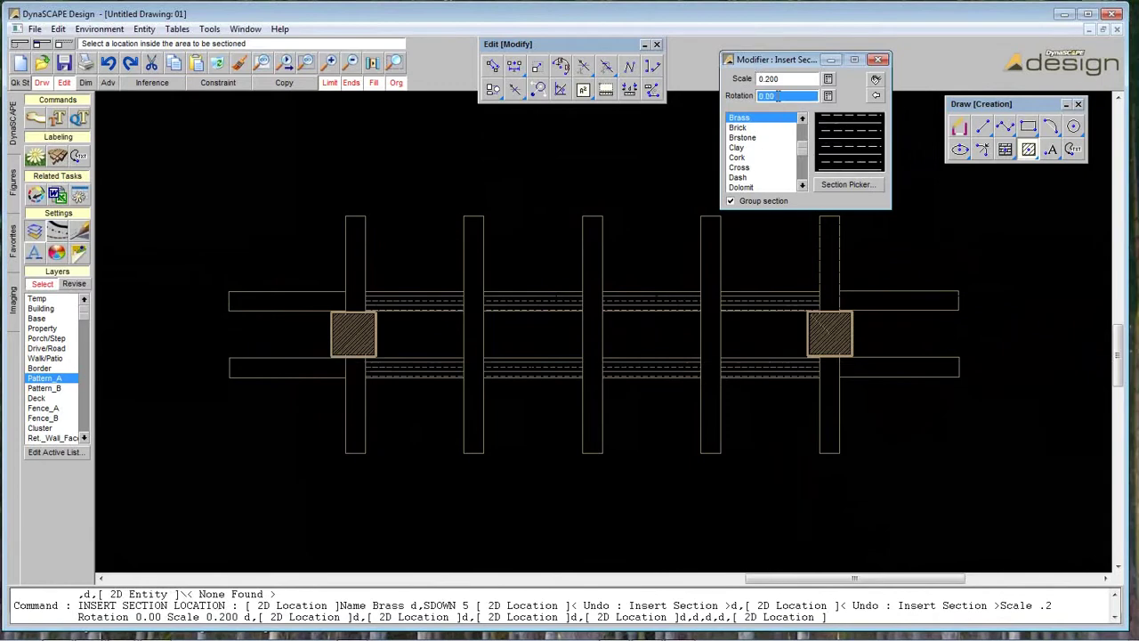
text(90)
key(Return)
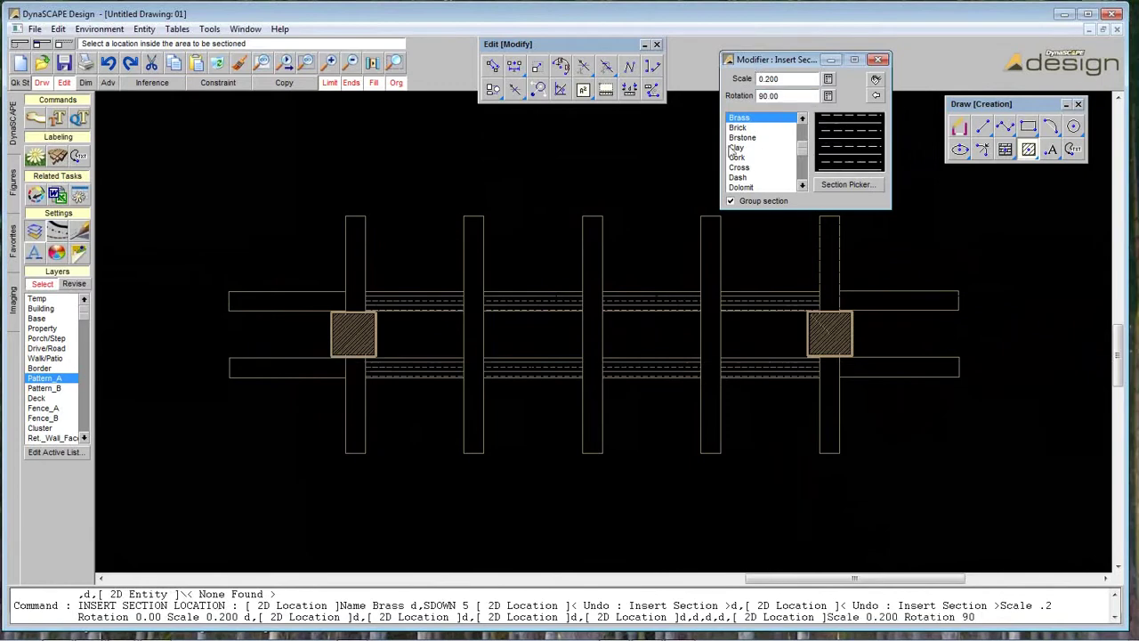
click(590, 247)
click(470, 260)
click(355, 259)
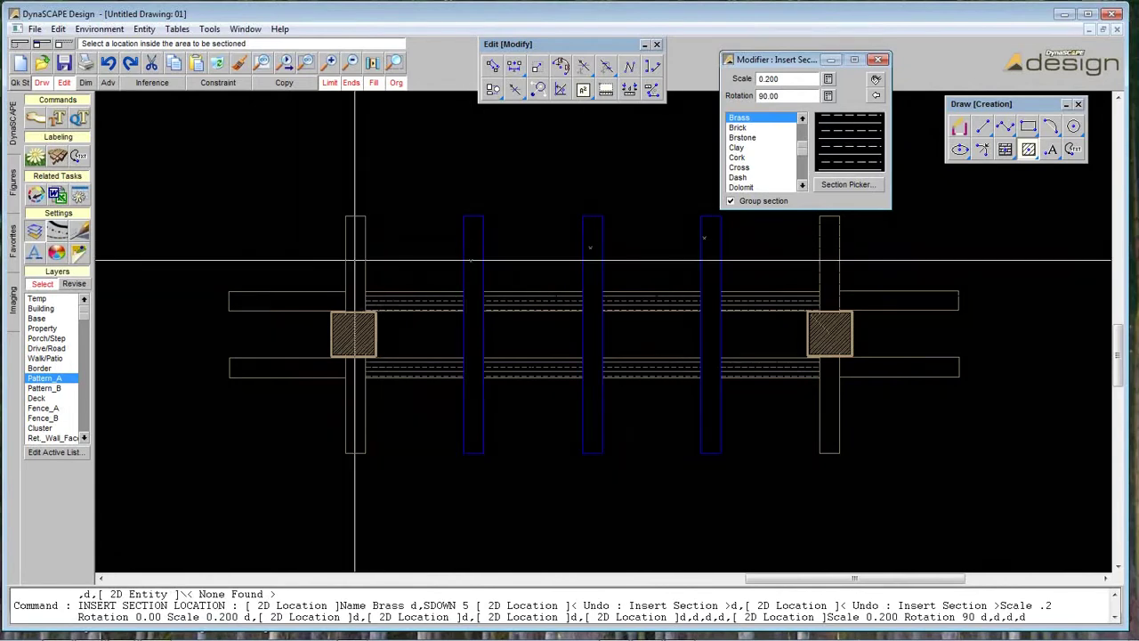
right_click(356, 250)
click(359, 401)
right_click(358, 400)
- Fill the crosspiece over the right post and the outer ends of both beams with the rotated Brass section
click(828, 304)
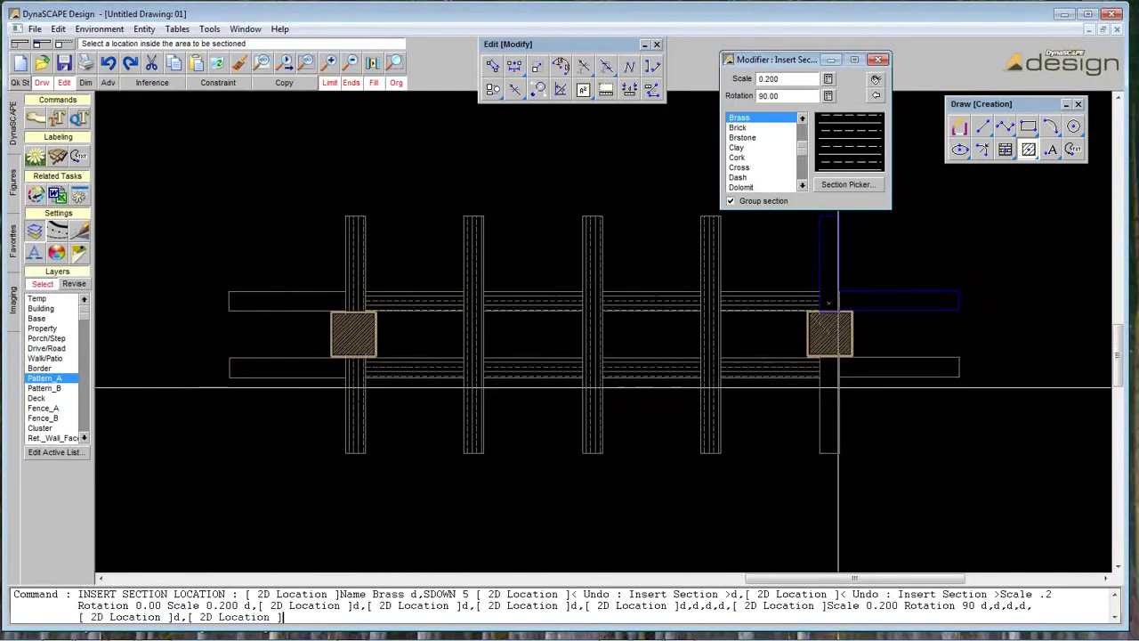
right_click(834, 391)
click(275, 302)
click(280, 364)
right_click(282, 363)
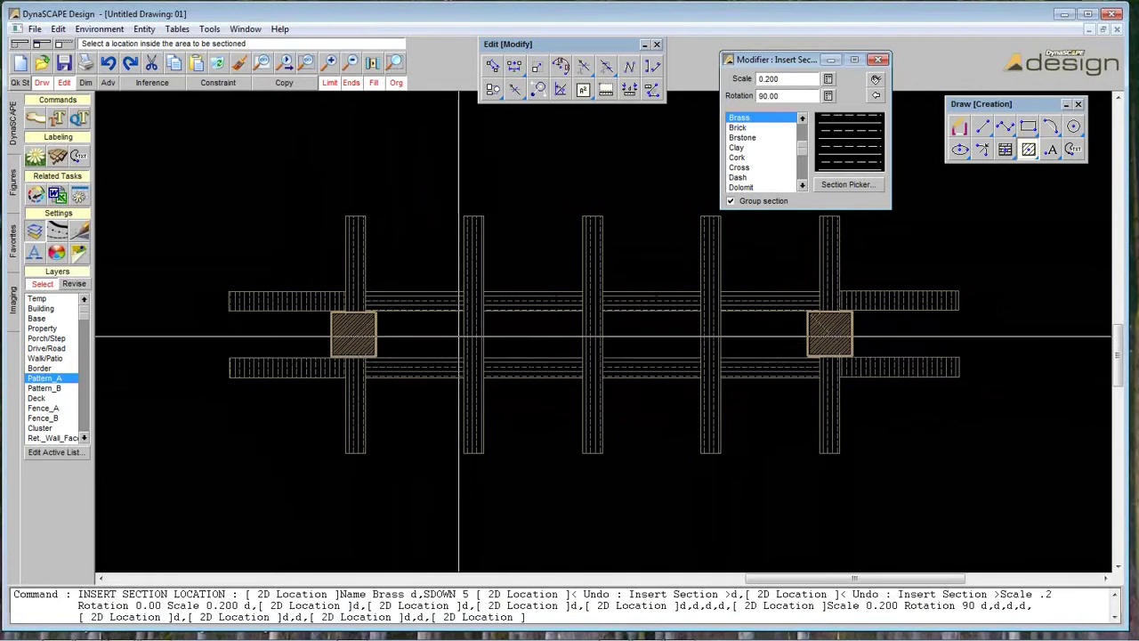
key(Escape)
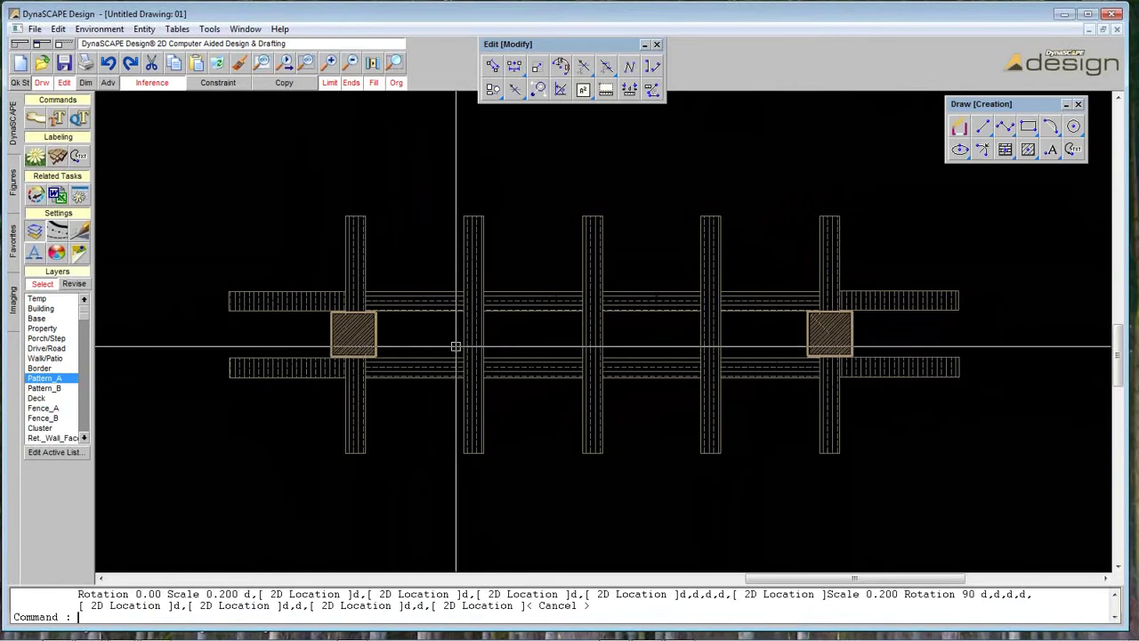
- Examine the filled beams and crosspieces of the arbor from a distance and up close
click(349, 65)
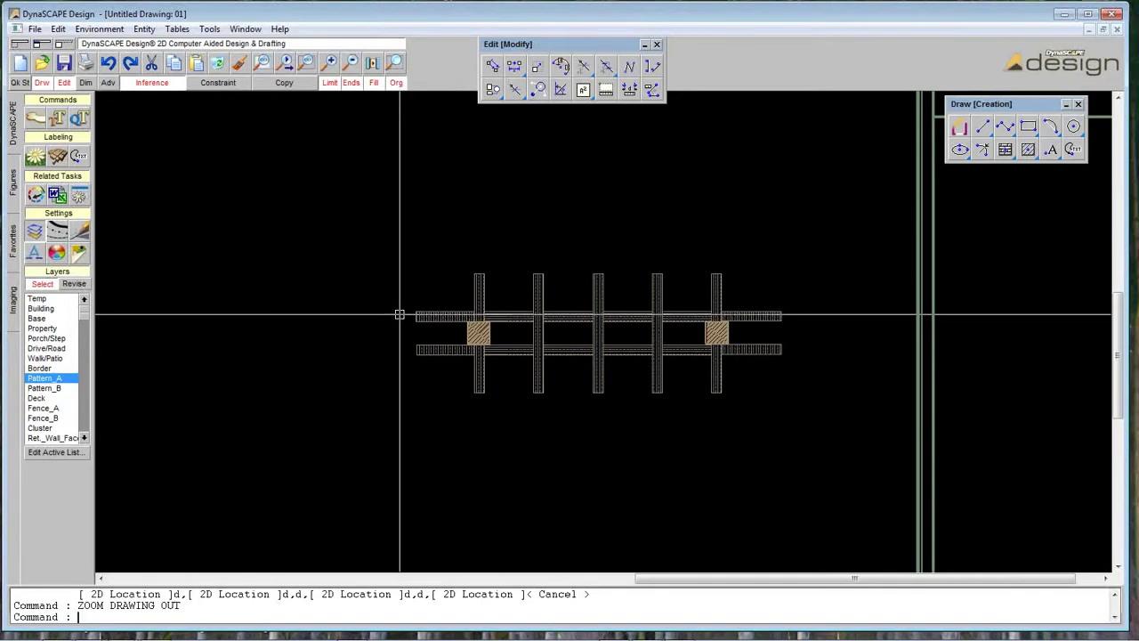
click(395, 62)
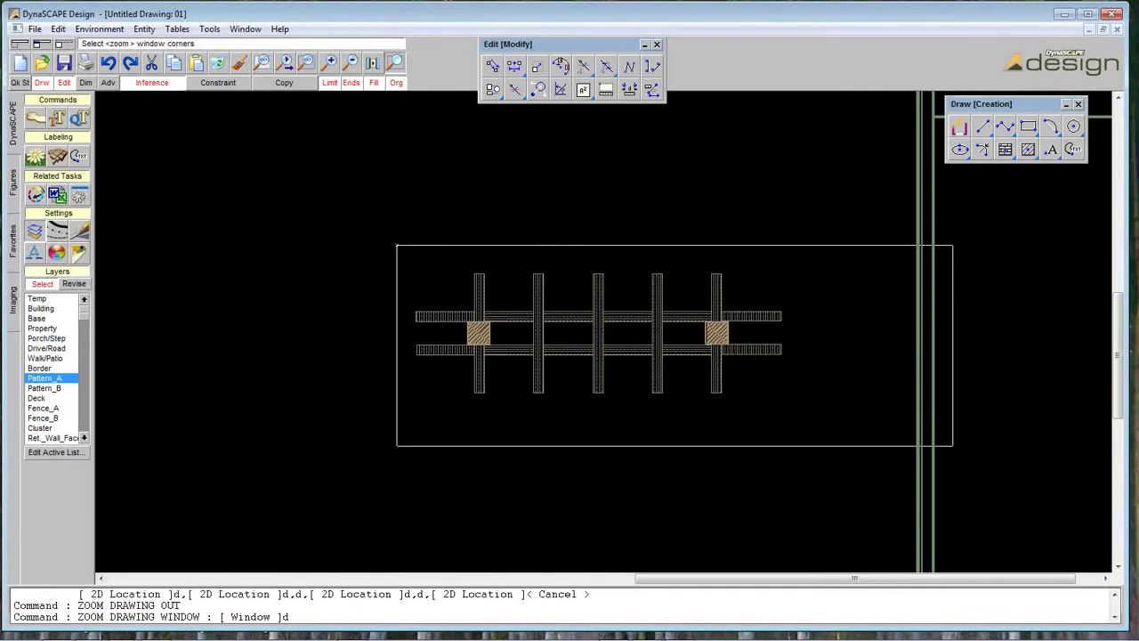
click(823, 416)
key(Escape)
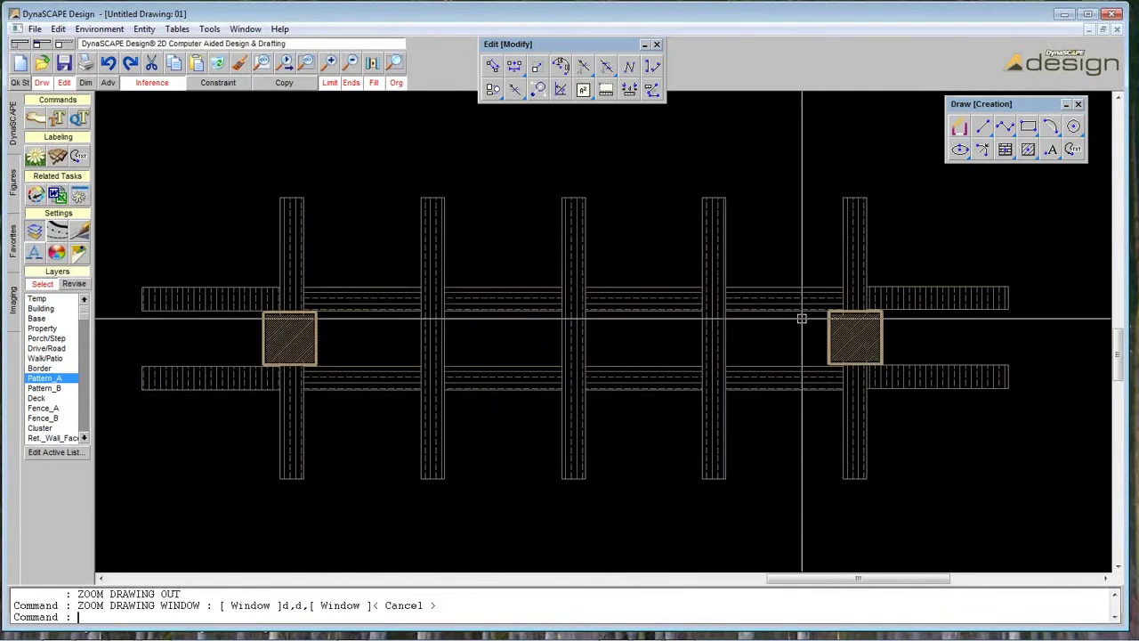
click(657, 331)
click(651, 330)
click(507, 333)
click(369, 339)
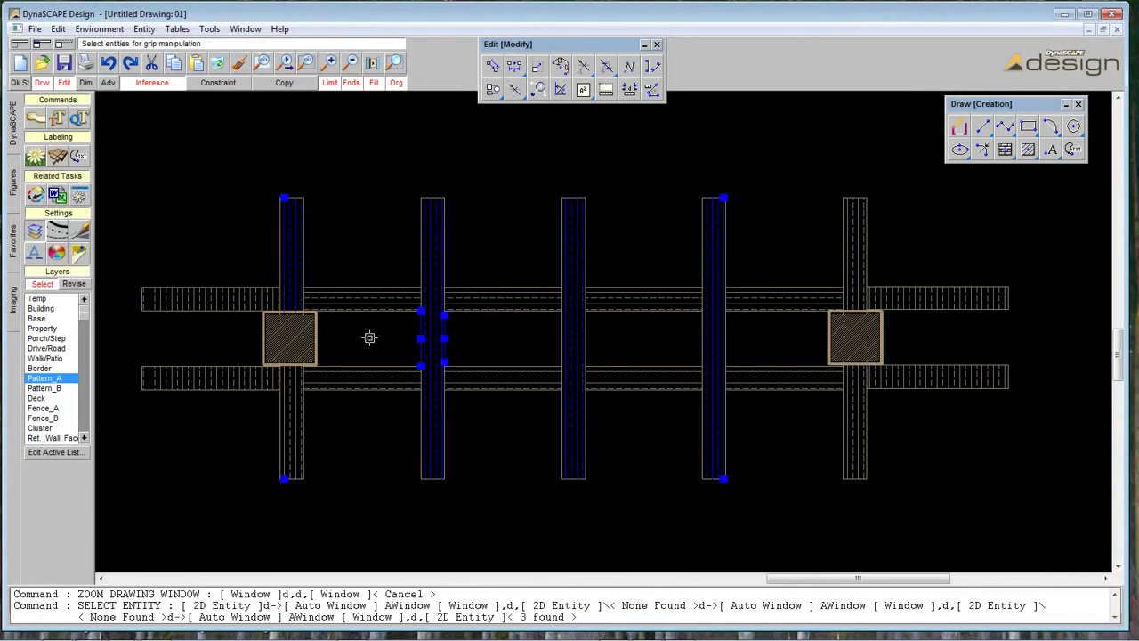
key(Escape)
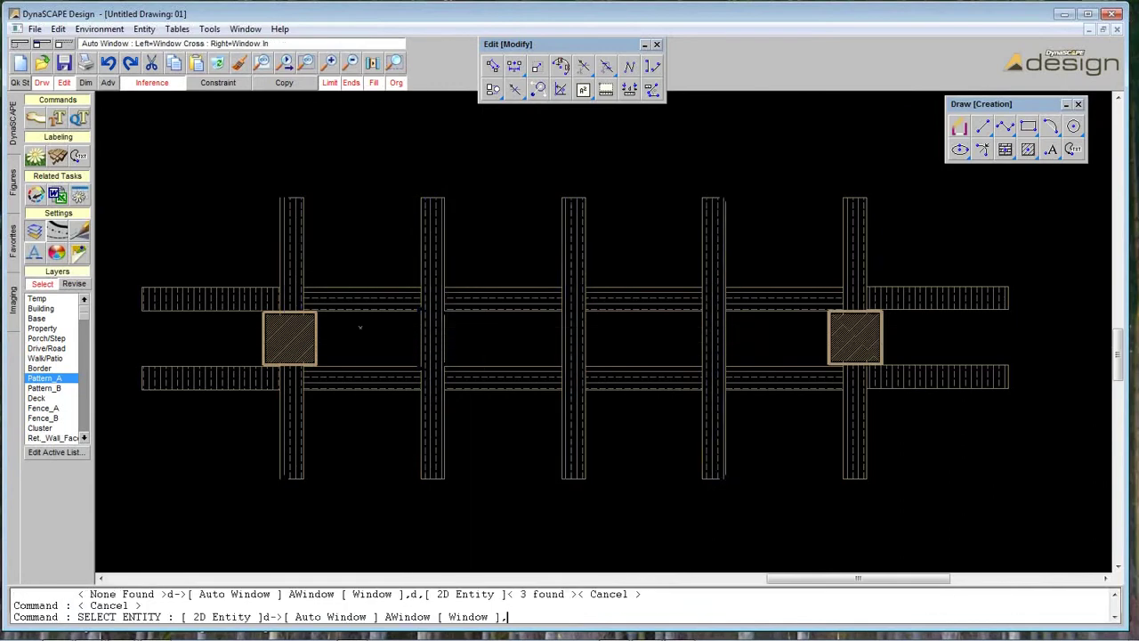
key(Escape)
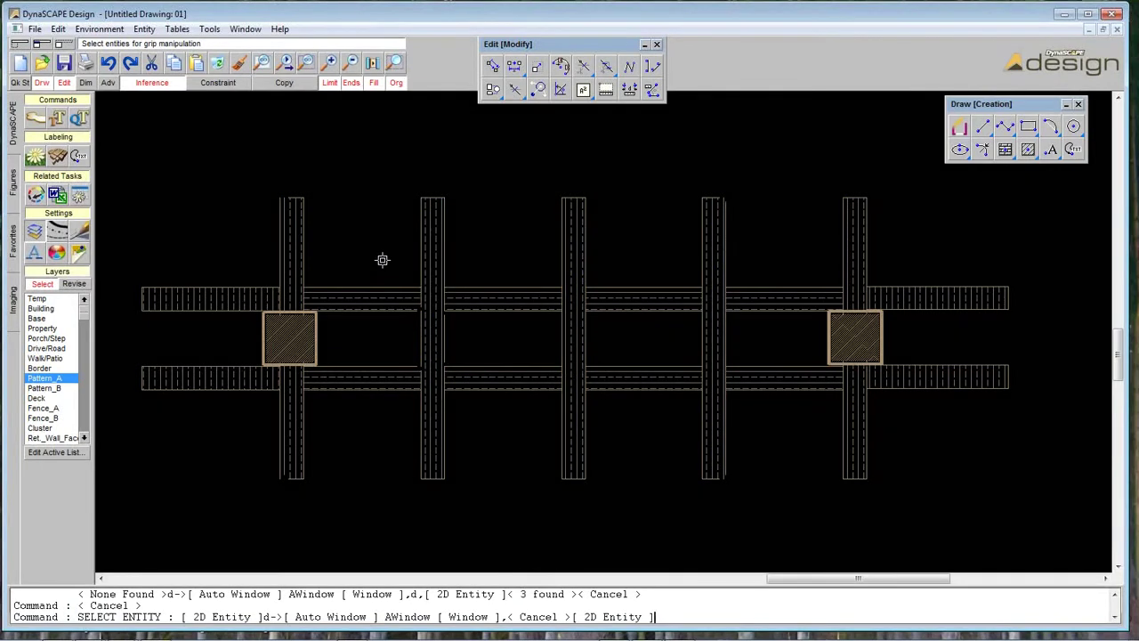
- Draw a rectangle 12'-0" wide and 14'-0" high in the empty area below and left of the arbor
click(350, 64)
click(351, 64)
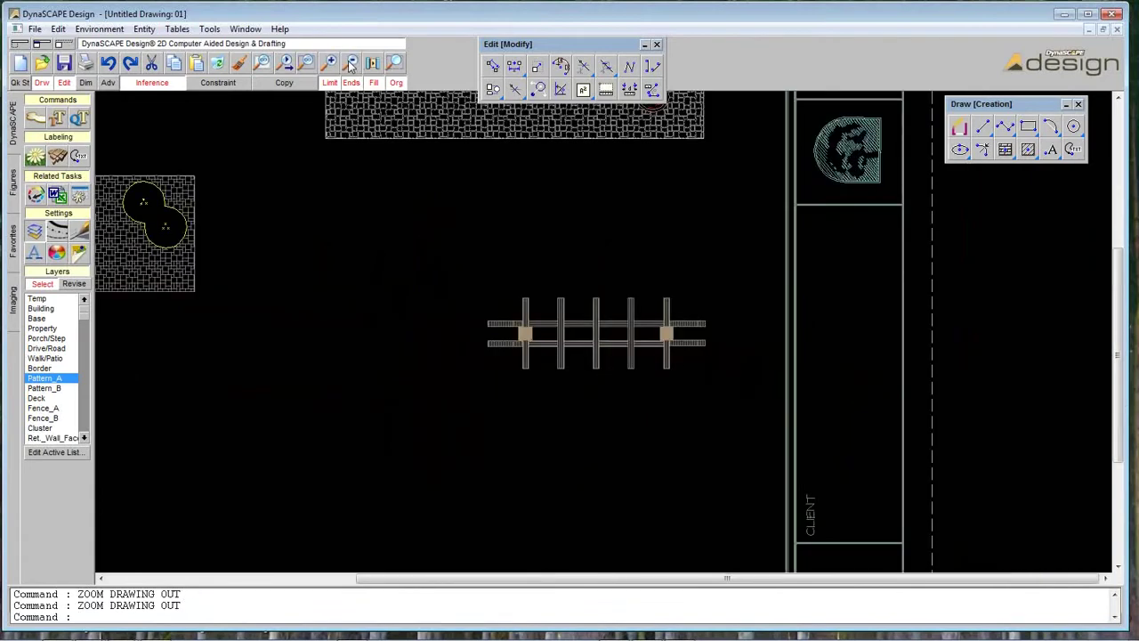
text(SCROLL DRAWING UP 5)
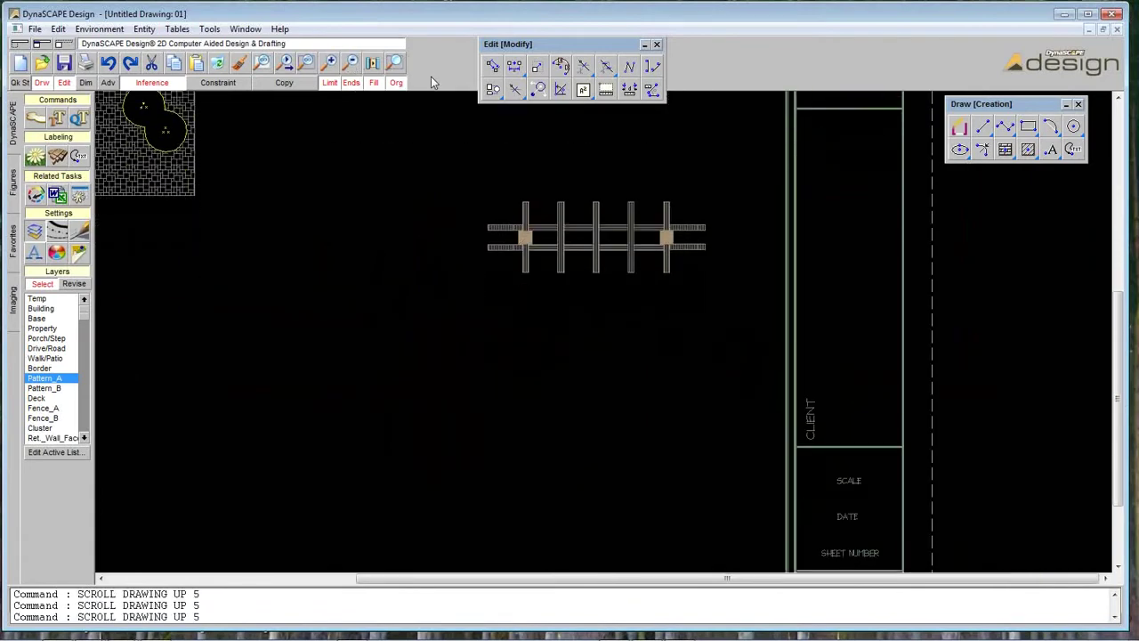
drag(603, 50, 625, 49)
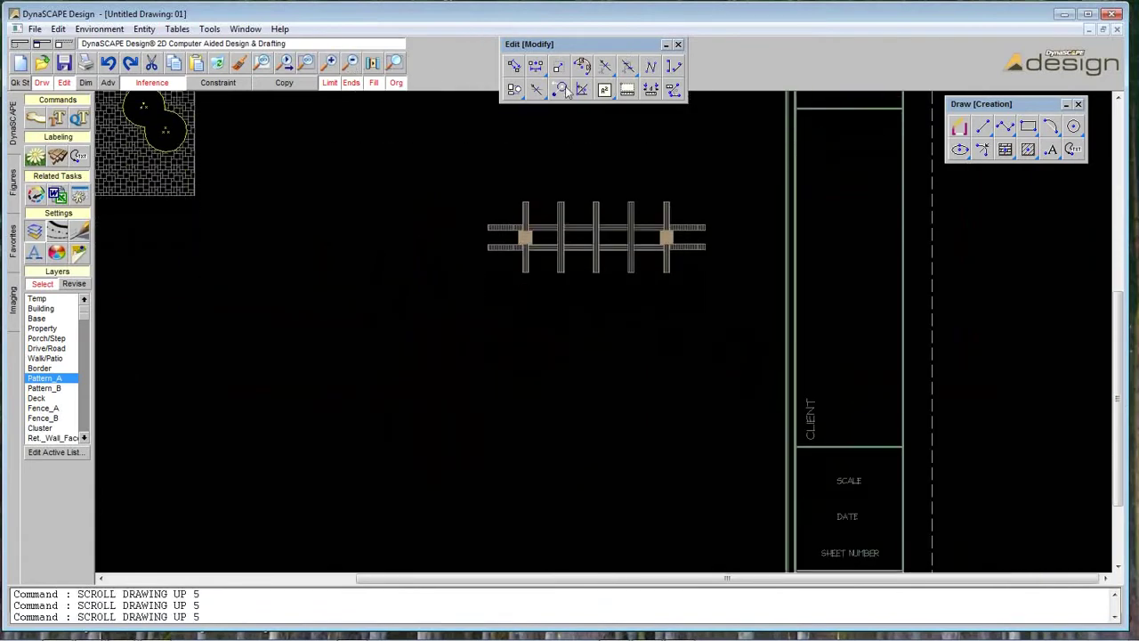
mouse_move(479, 639)
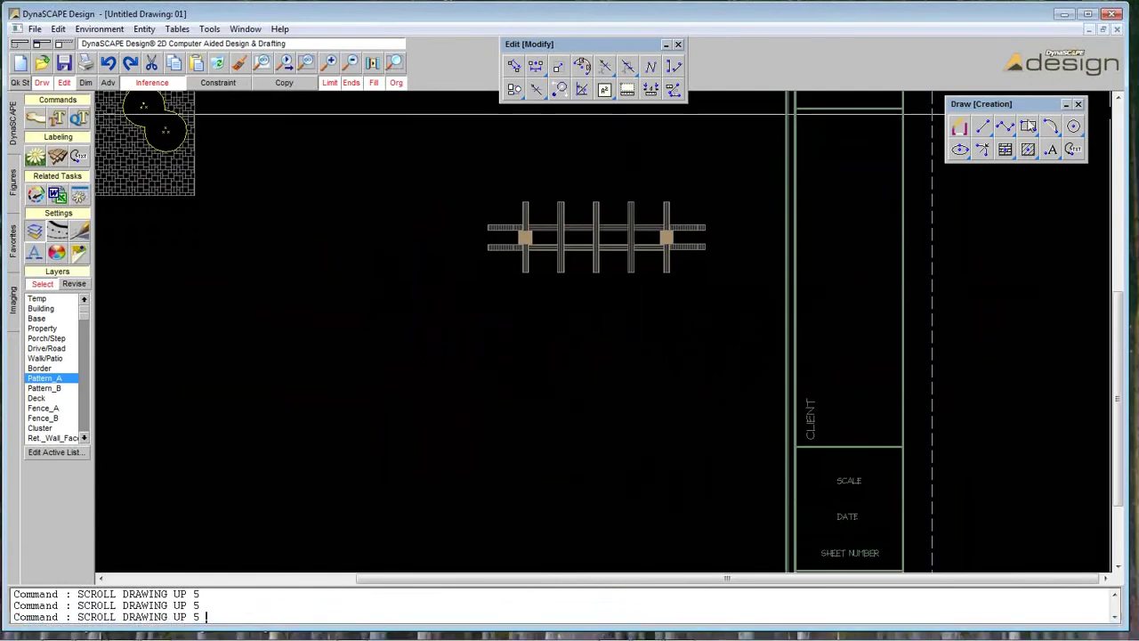
click(1028, 127)
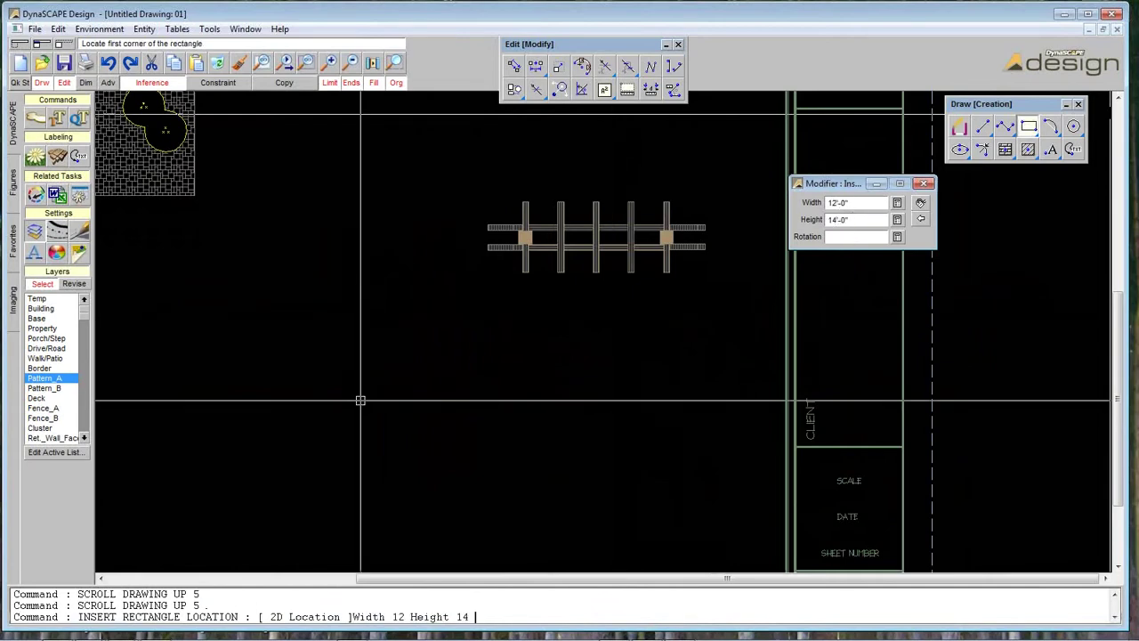
click(271, 342)
key(Escape)
- Start inserting the 4FT_2_POST_ARBOR figure near the rectangle and set the figure scale to 12
click(395, 62)
click(248, 322)
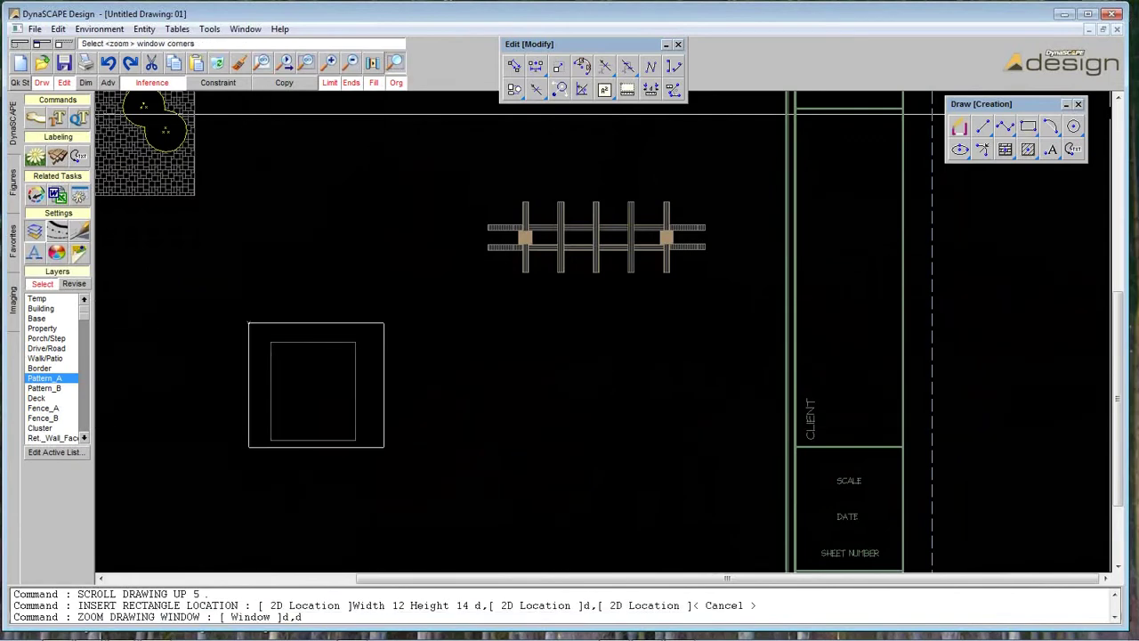
click(384, 447)
click(35, 158)
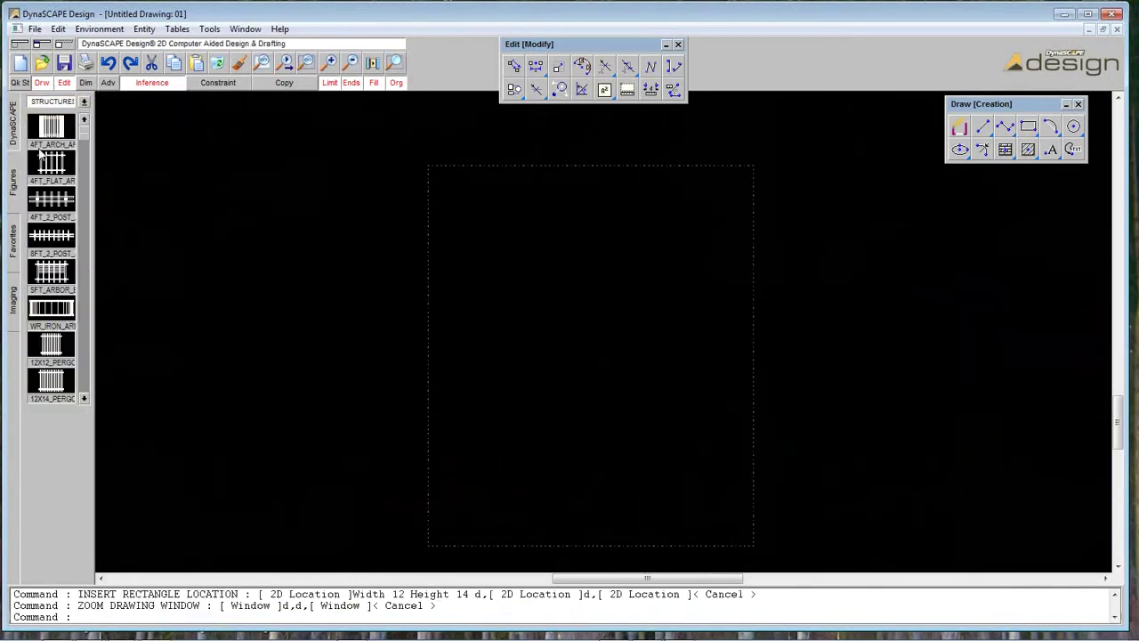
click(55, 203)
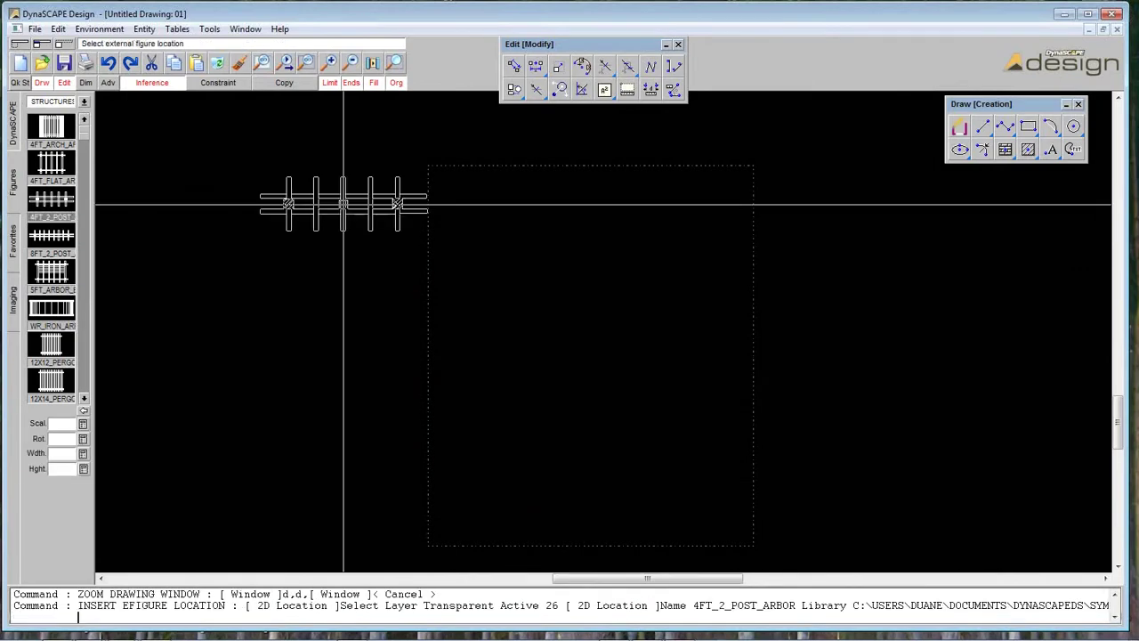
click(74, 425)
text(12)
key(Return)
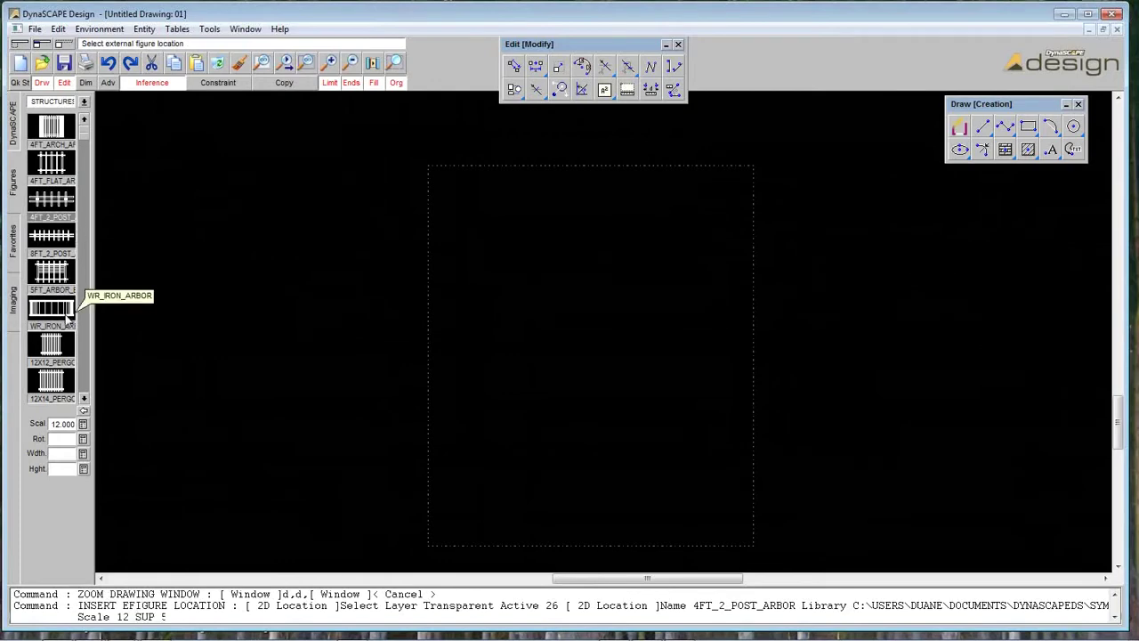
- Switch to the 12X14_PERGOLA figure and place it at scale 12 outside the sheet, to its right
click(56, 383)
click(351, 64)
click(351, 64)
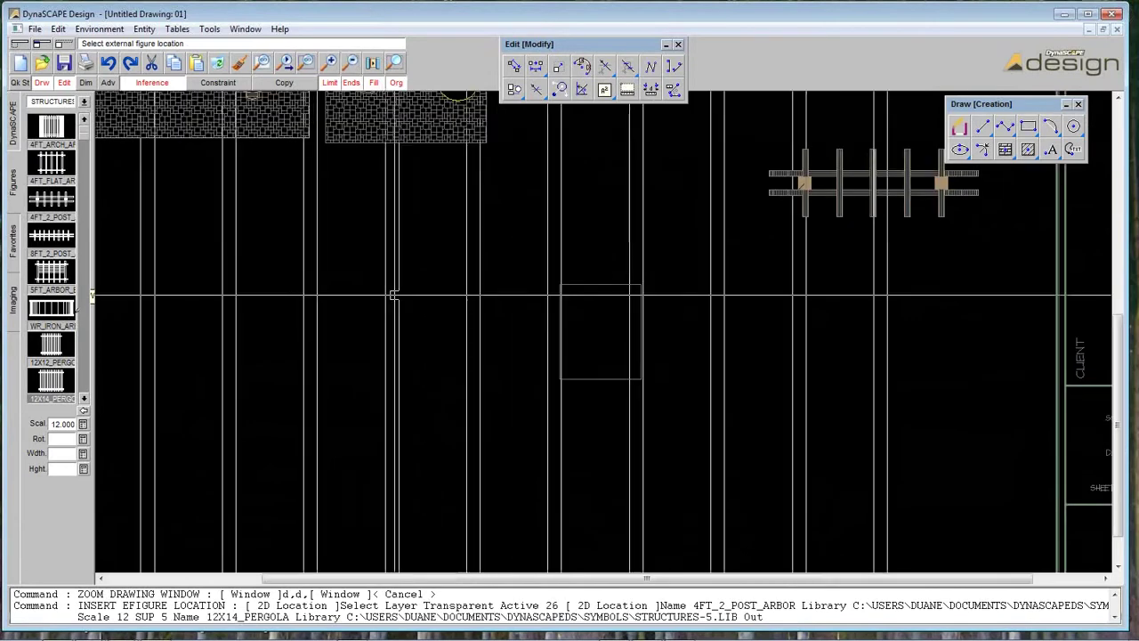
click(350, 64)
click(351, 64)
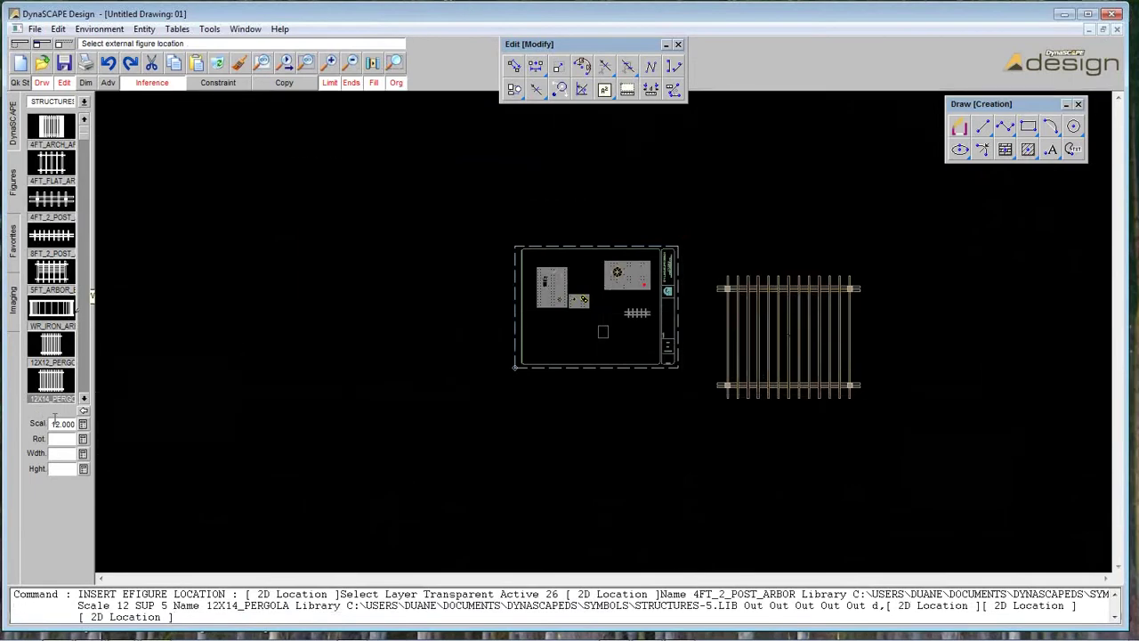
- Reset the figure scale and insert another 12X14_PERGOLA, unrotated, on the sheet to the left of the empty rectangle
click(82, 426)
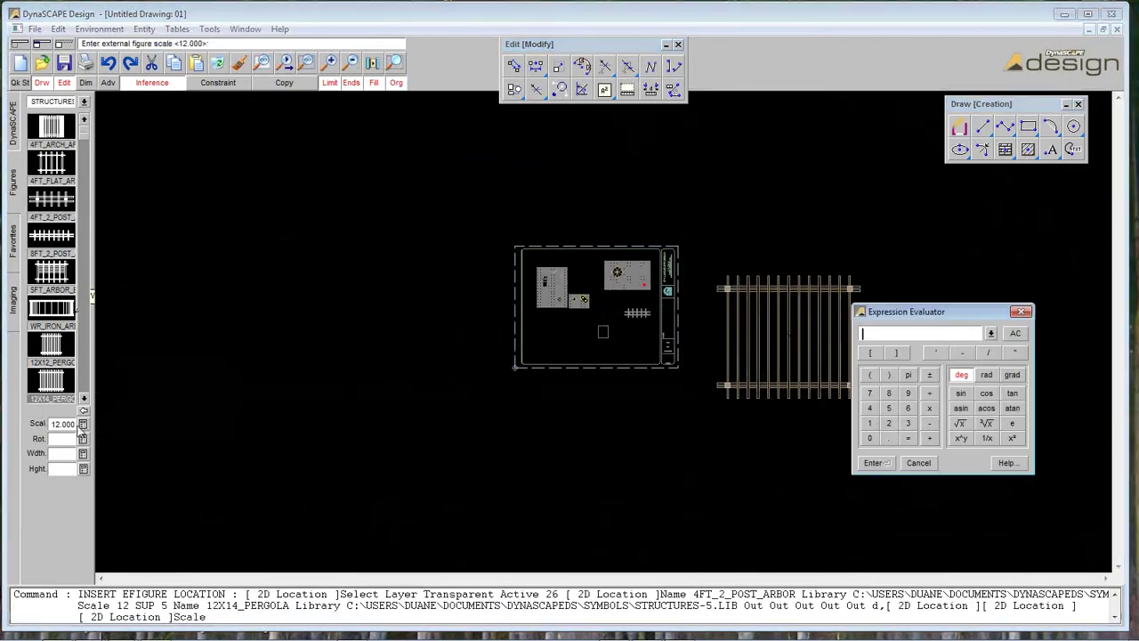
click(906, 465)
click(84, 411)
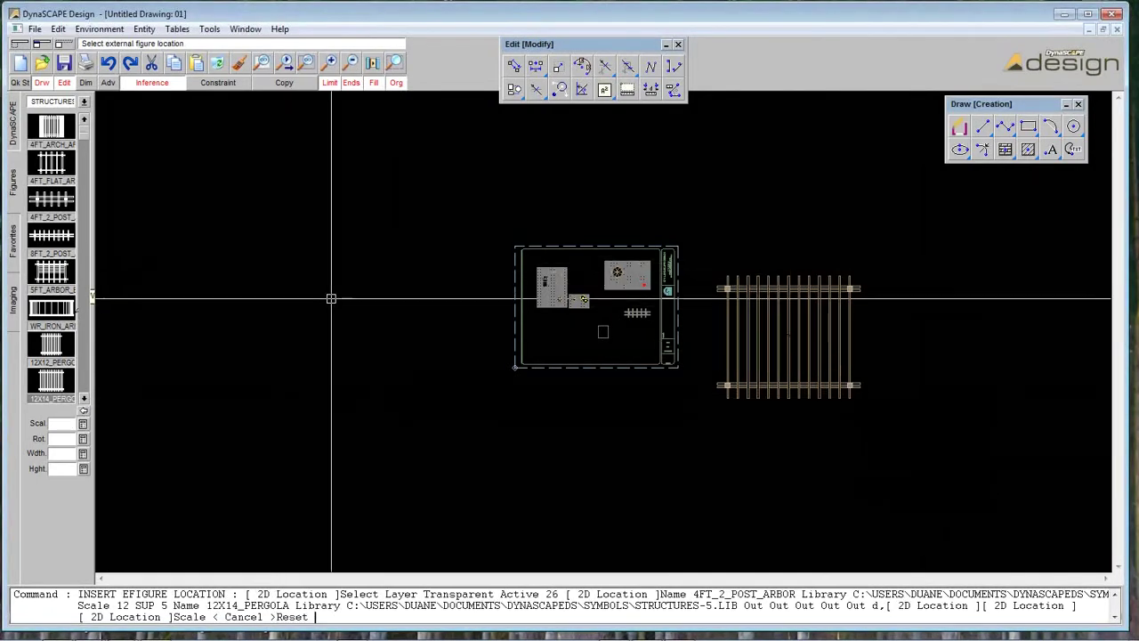
click(395, 62)
click(410, 209)
click(739, 417)
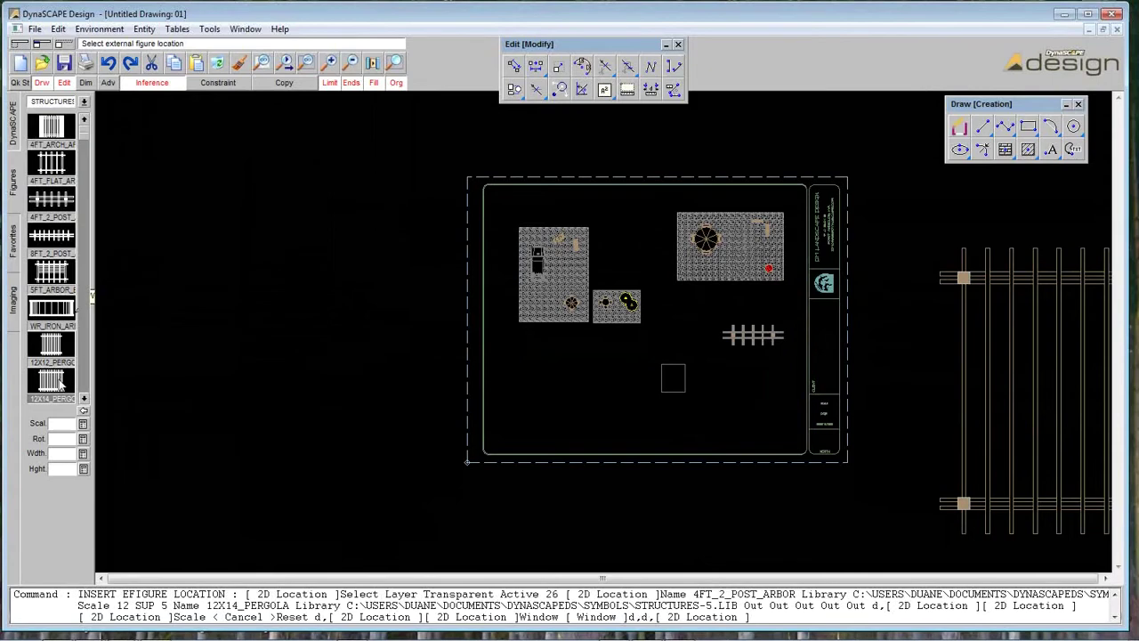
click(576, 387)
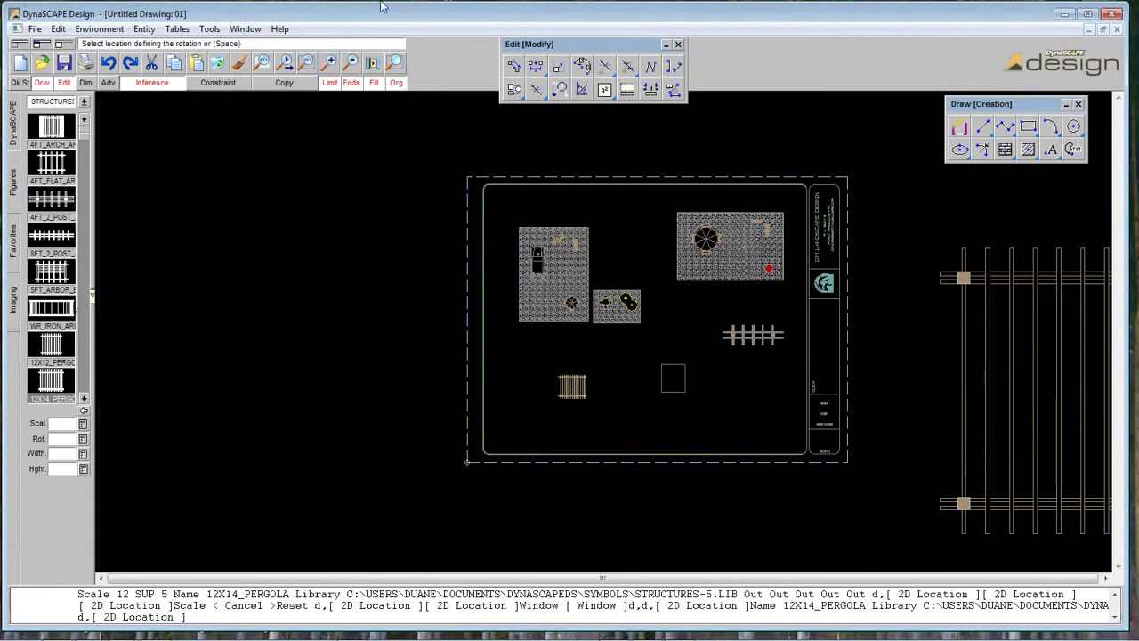
key(space)
click(511, 320)
click(723, 451)
key(Escape)
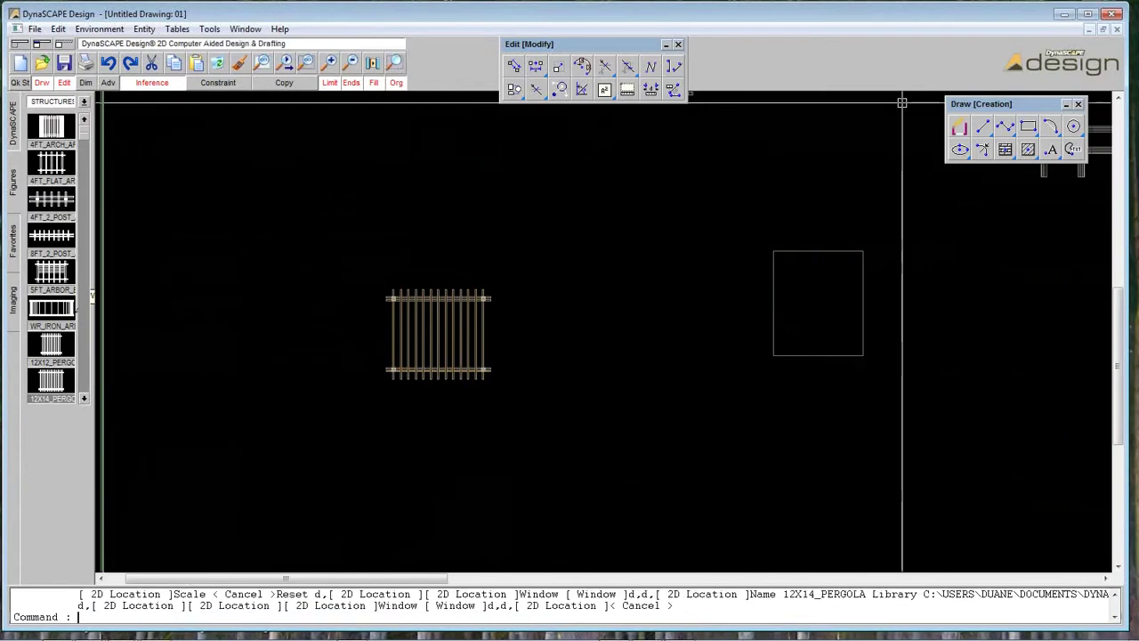
- Draw a freehand rectangle around the small pergola, leaving extra space on all sides
click(1026, 129)
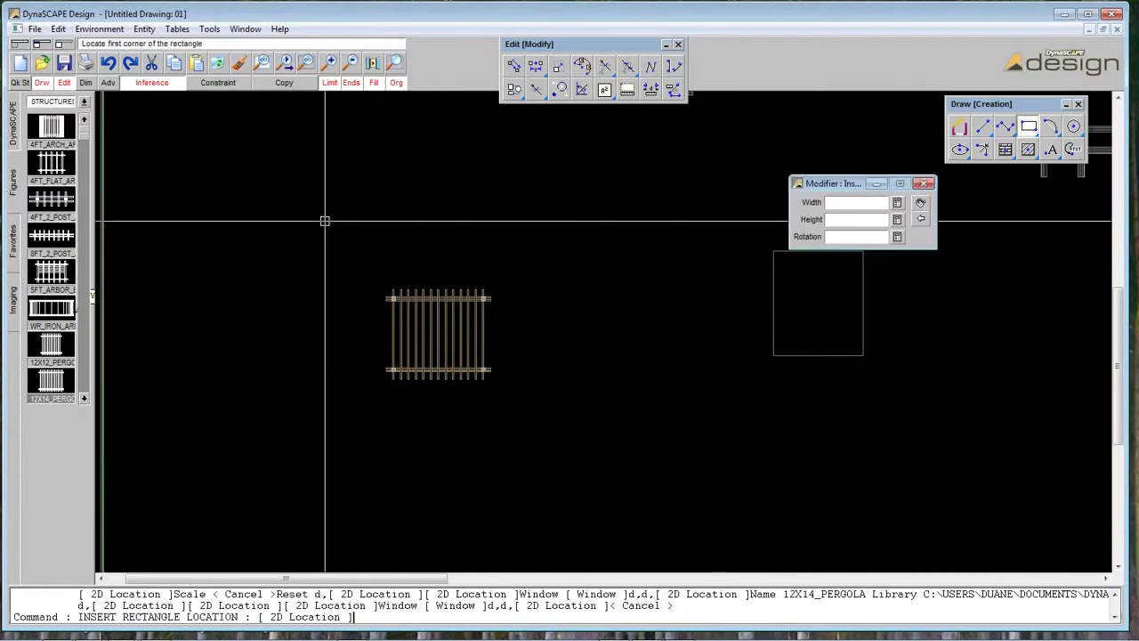
click(325, 222)
click(669, 439)
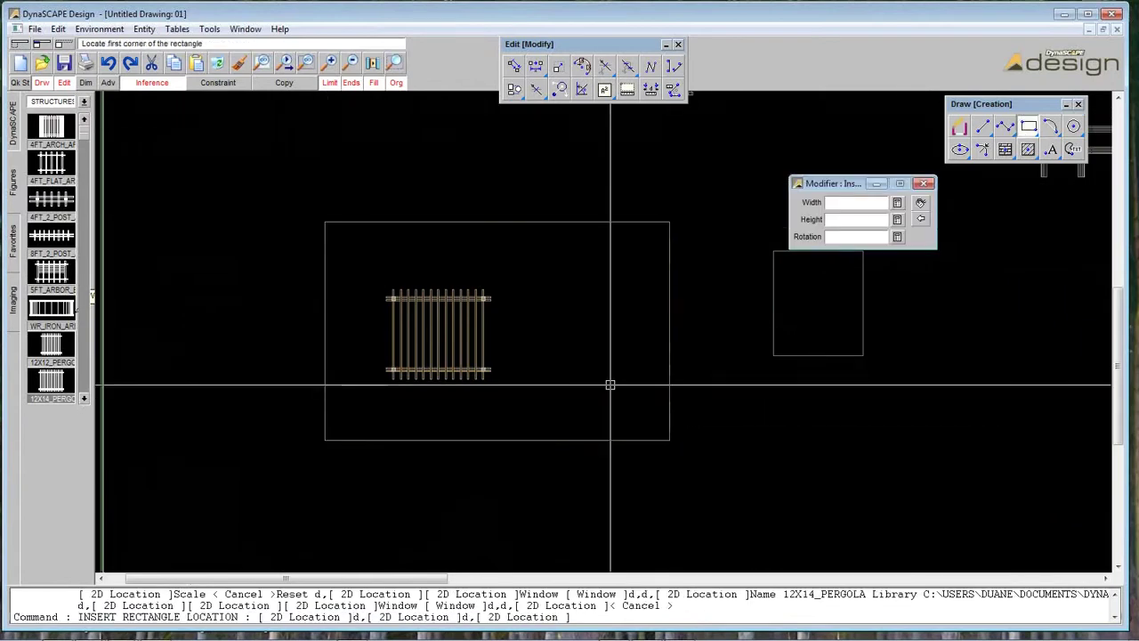
- Explode the small pergola figure inside the large rectangle
key(Escape)
click(396, 63)
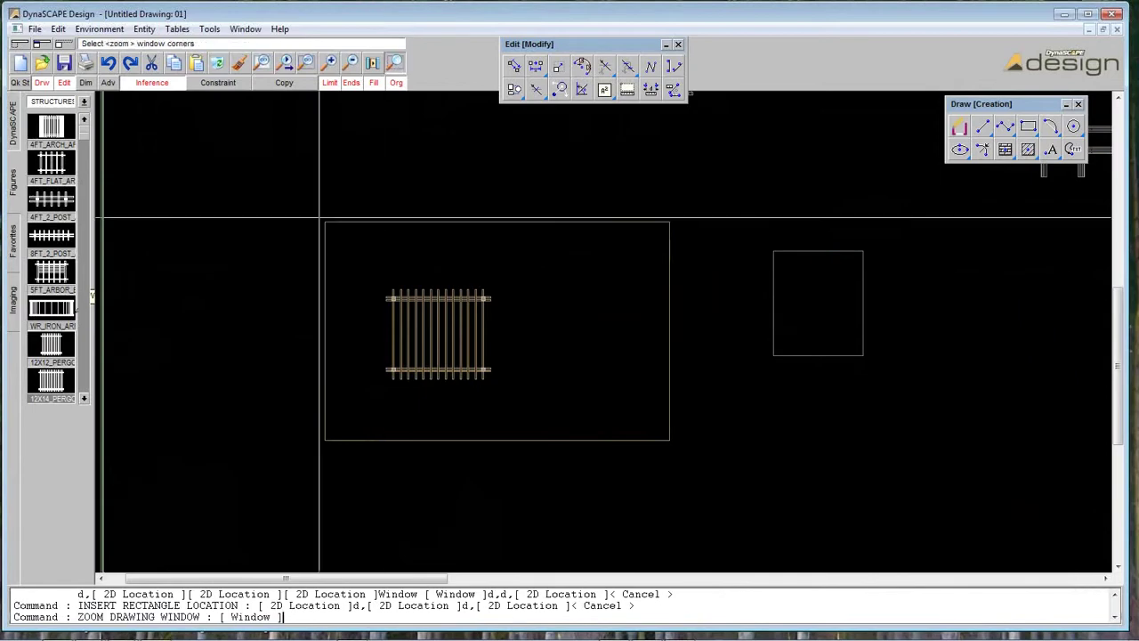
click(357, 258)
click(559, 420)
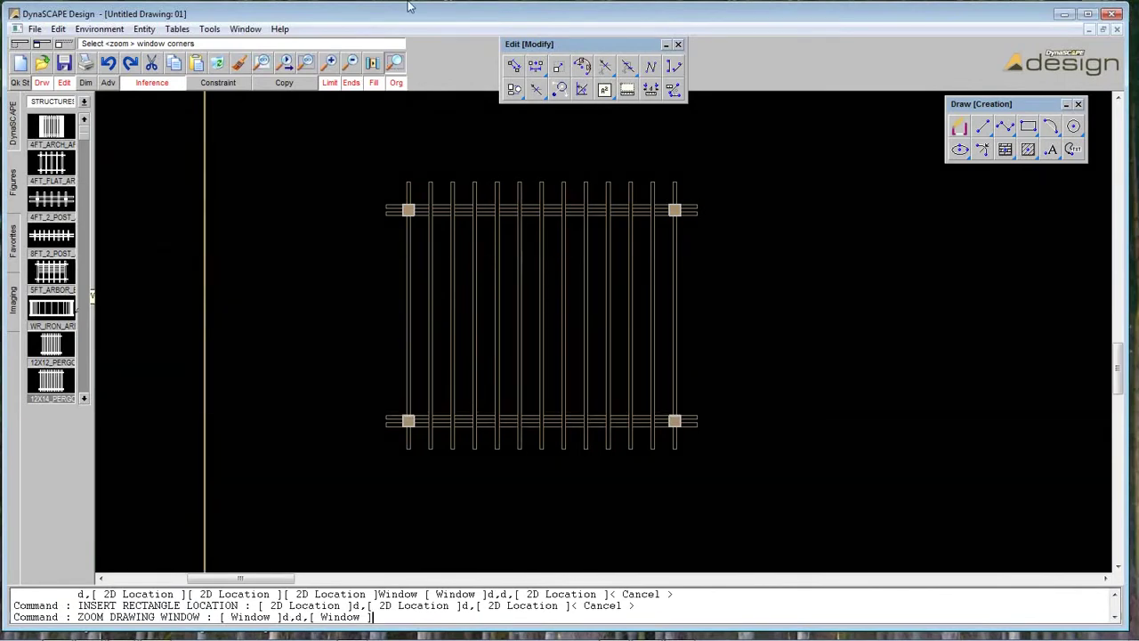
key(Escape)
click(354, 63)
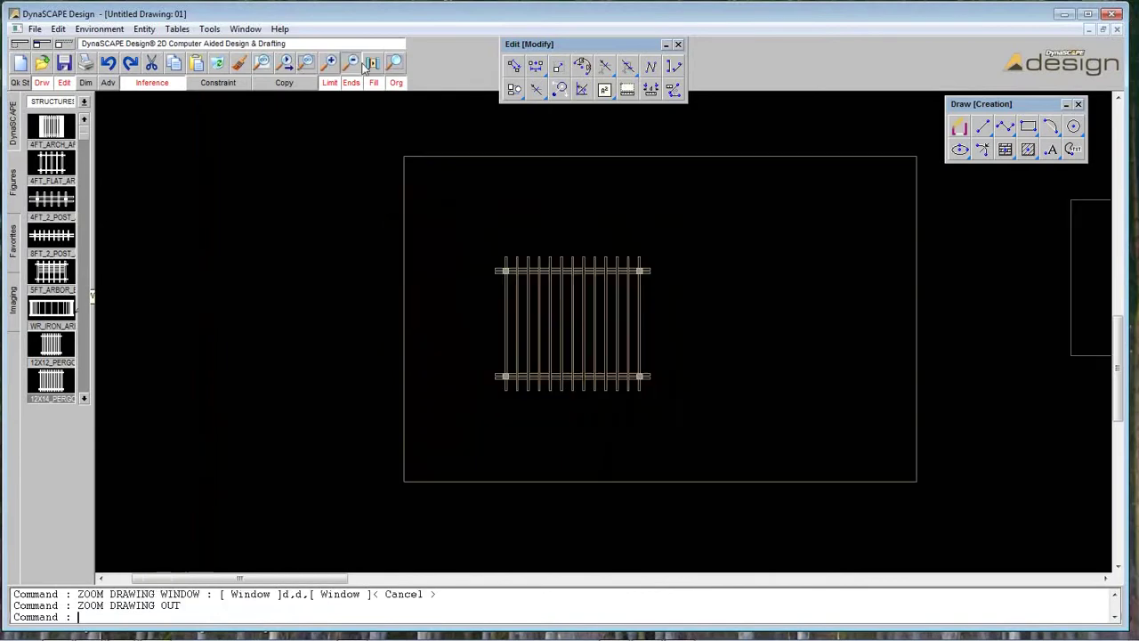
click(514, 89)
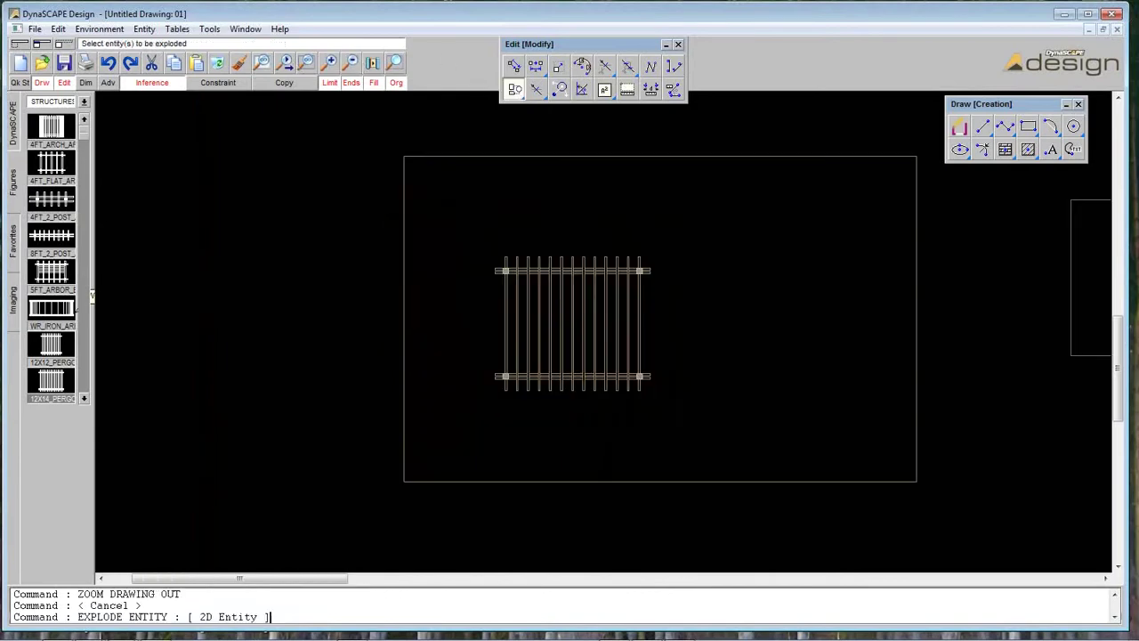
click(534, 287)
- Make Pattern_A the active layer for drawing lines around the exploded pergola
click(395, 63)
click(355, 142)
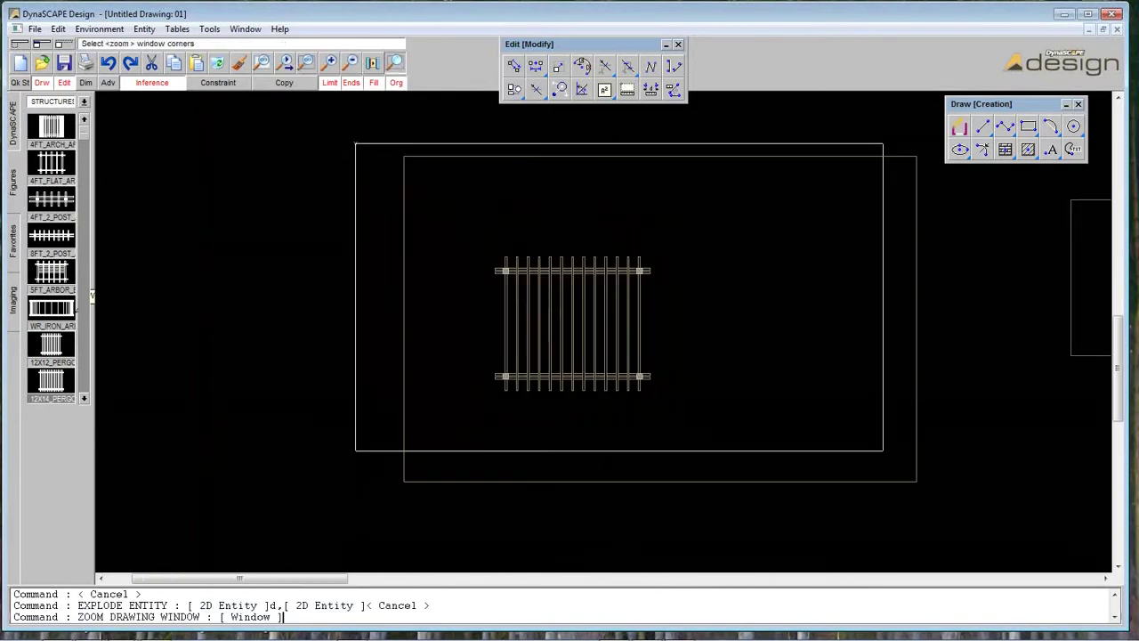
click(943, 514)
click(982, 129)
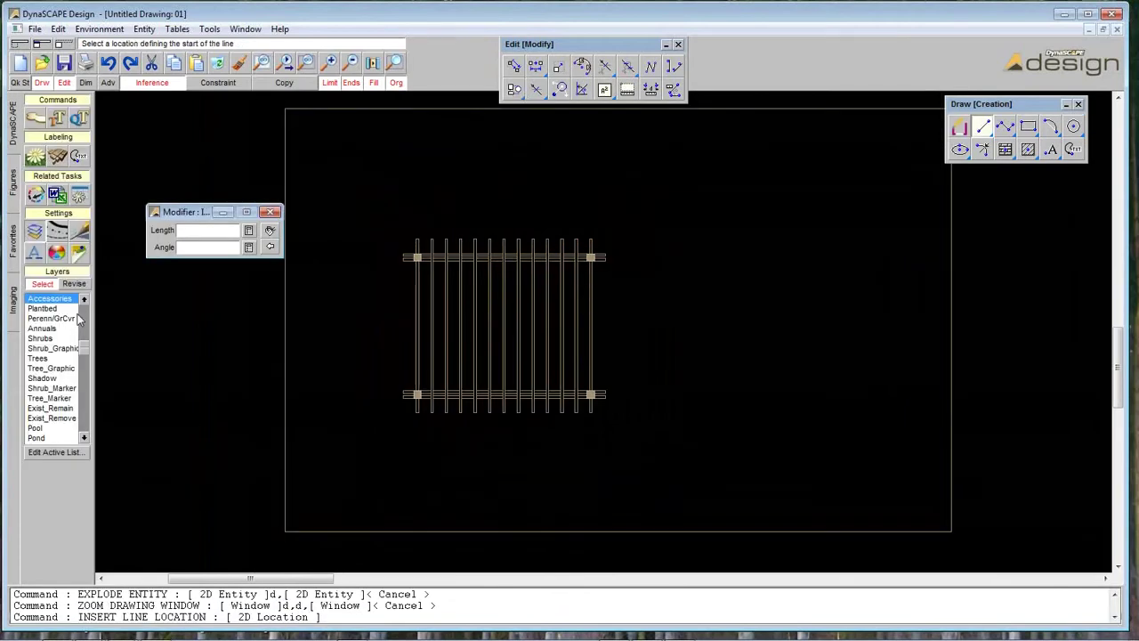
click(85, 311)
click(55, 380)
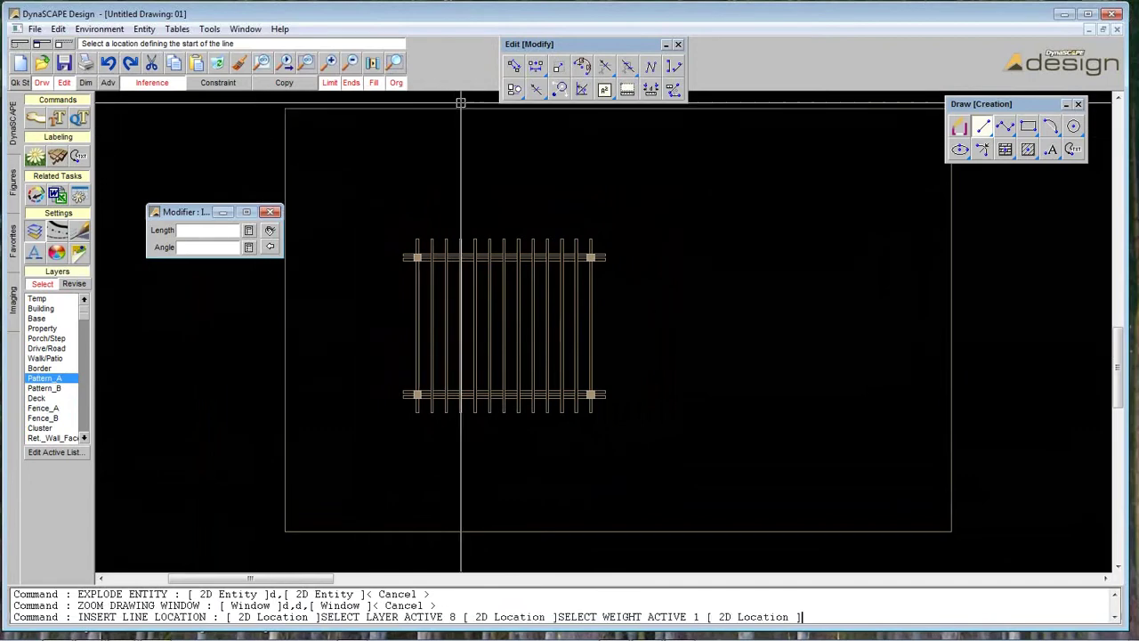
- Draw a nearly horizontal line across the upper part of the pergola, extending past both sides of the large rectangle
click(209, 296)
click(908, 294)
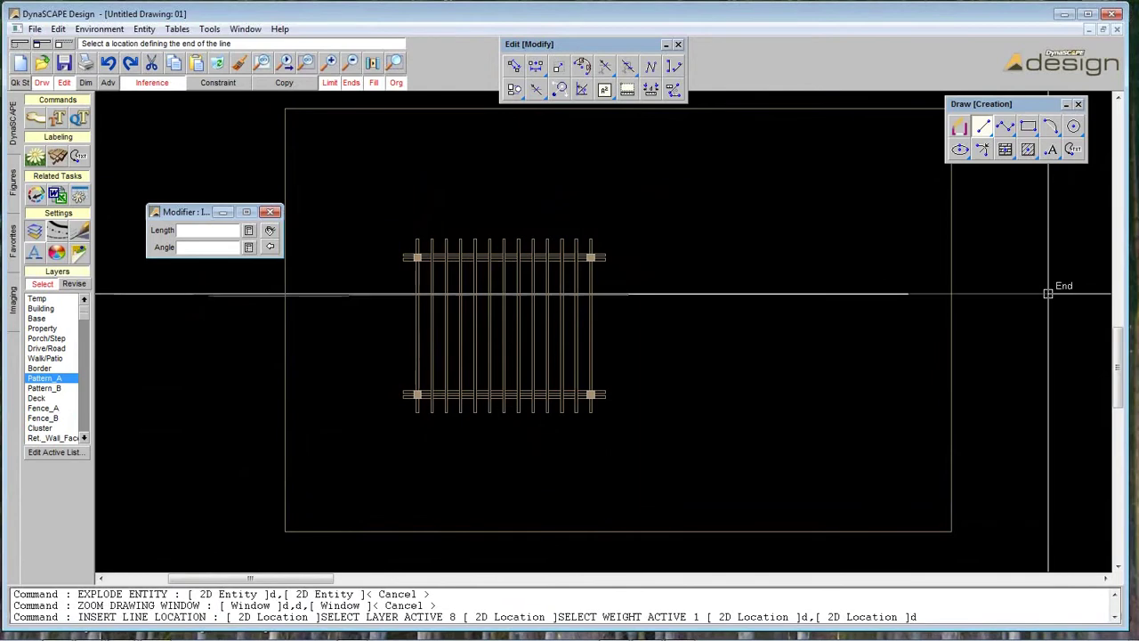
click(1049, 294)
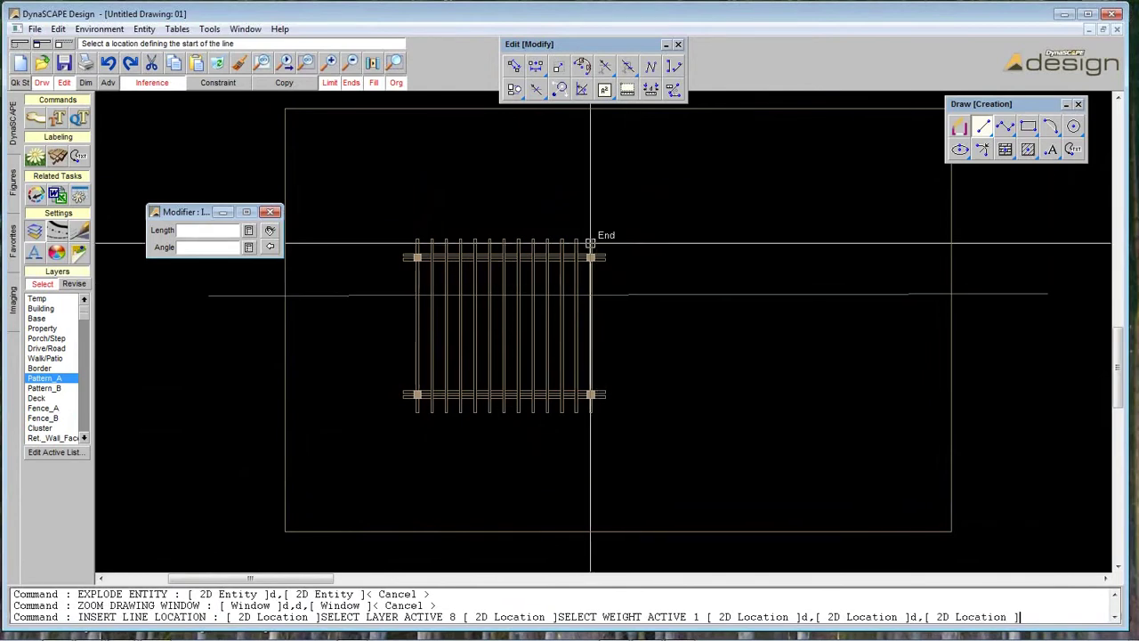
- Try to hatch the part of the rectangle above the line with the PAVERS_RNDM pattern
click(1027, 149)
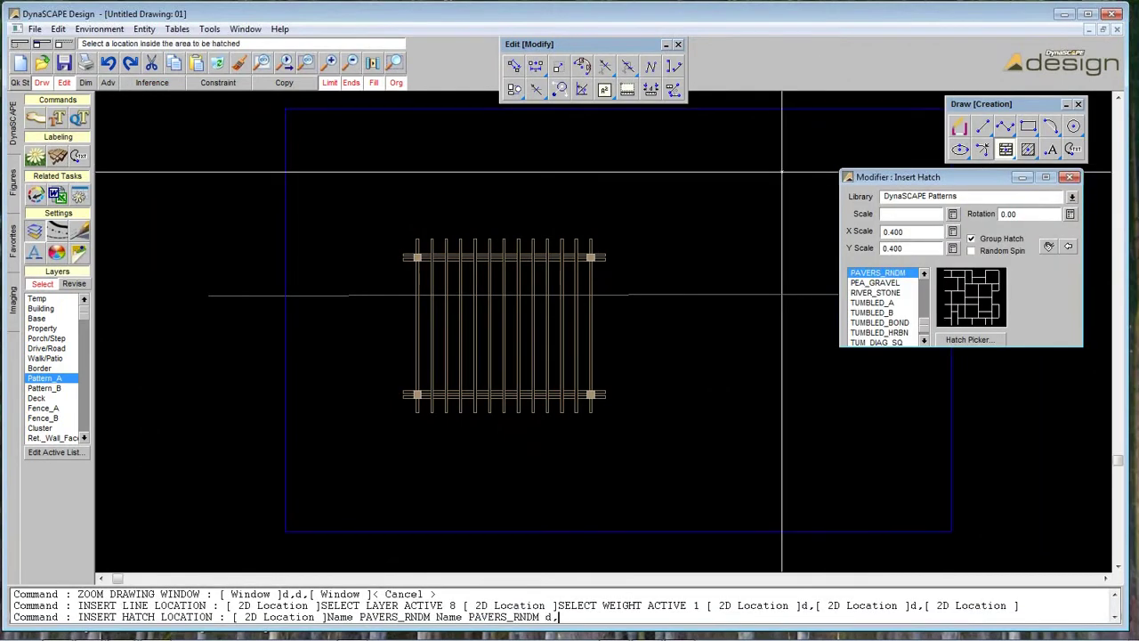
key(Delete)
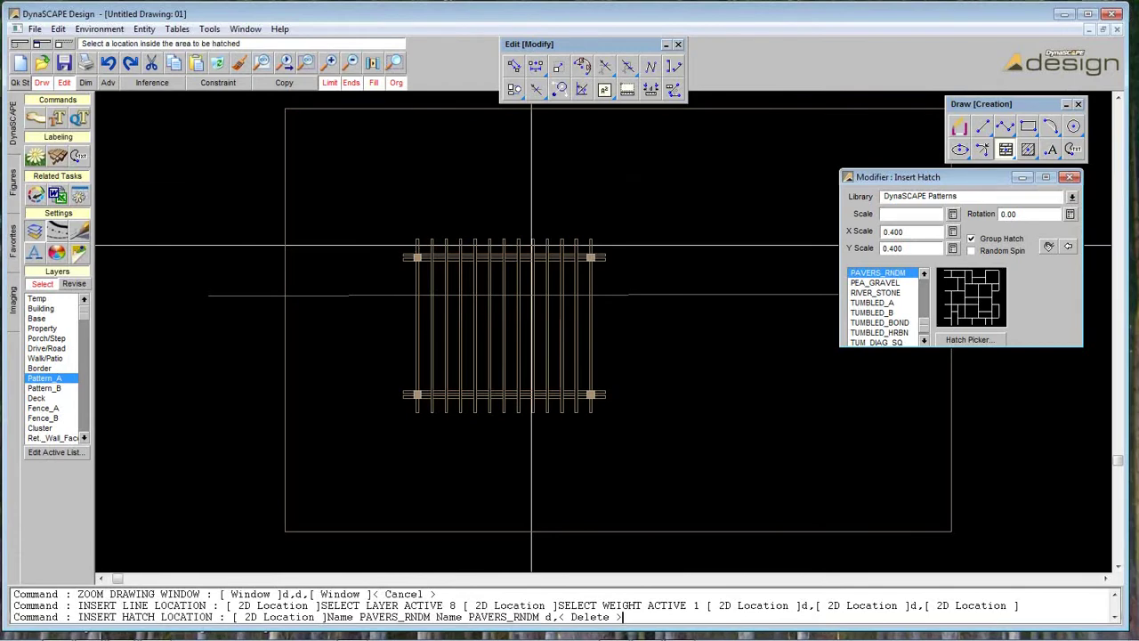
key(Escape)
key(Escape)
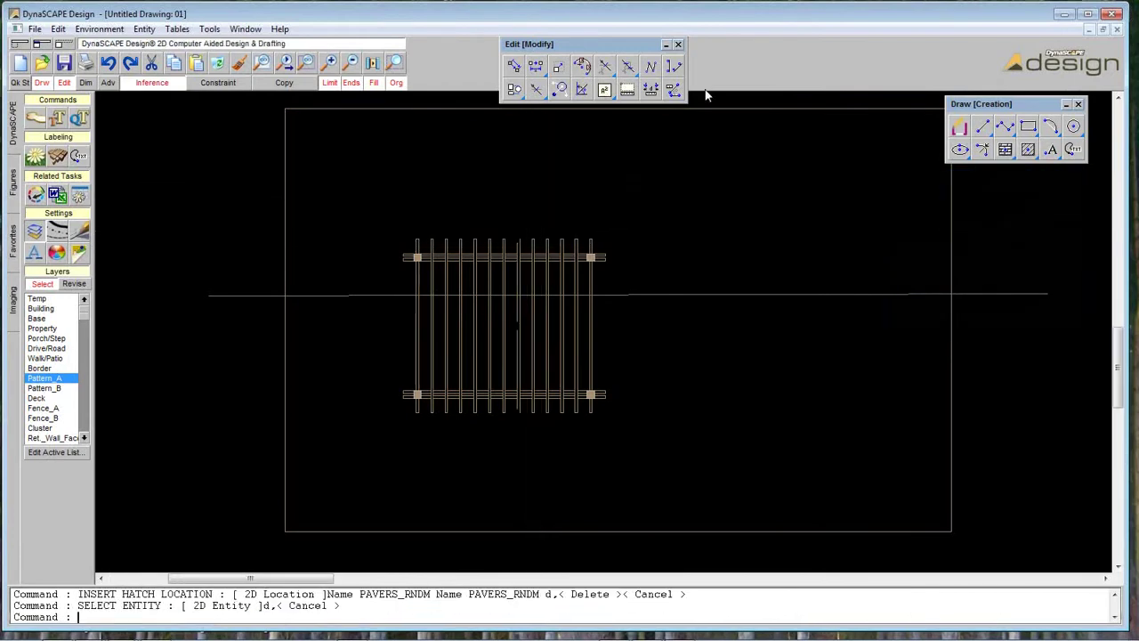
- Draw two lines across the pergola's upper and lower rafter ends, extending past the rectangle, and delete the line between them
click(982, 125)
drag(251, 211, 199, 211)
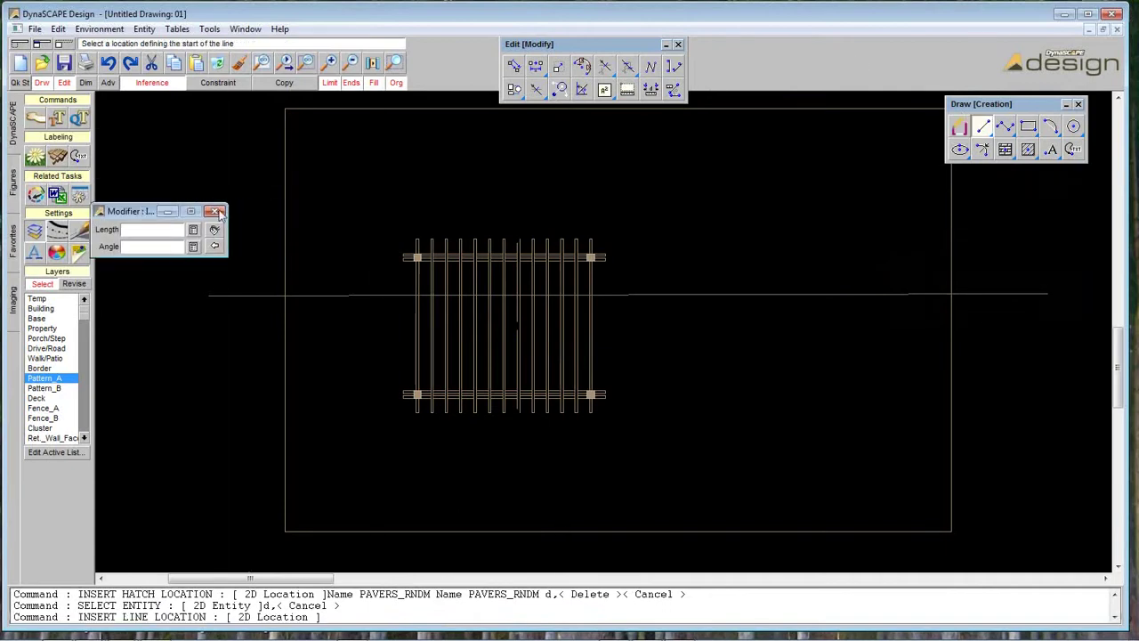
click(267, 243)
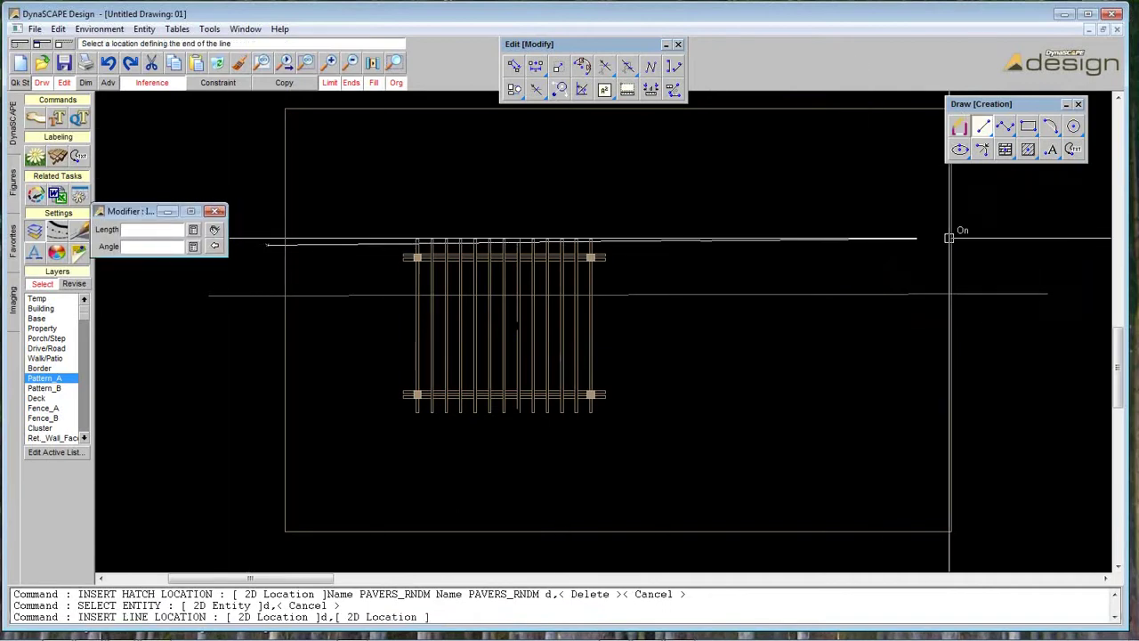
click(977, 241)
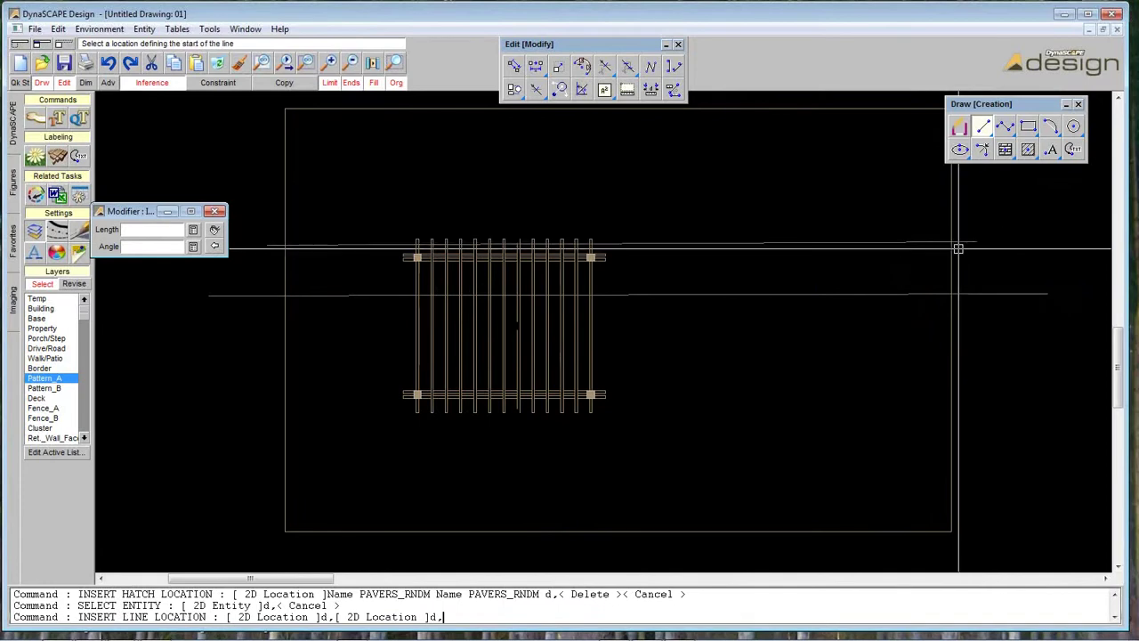
click(245, 402)
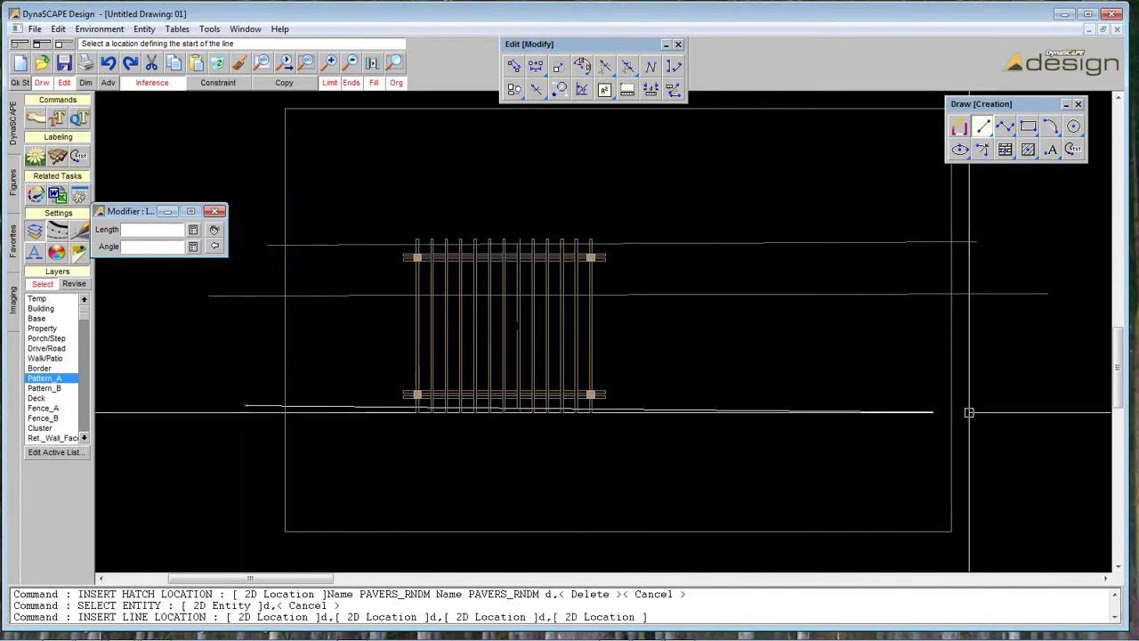
click(974, 409)
key(Escape)
click(801, 295)
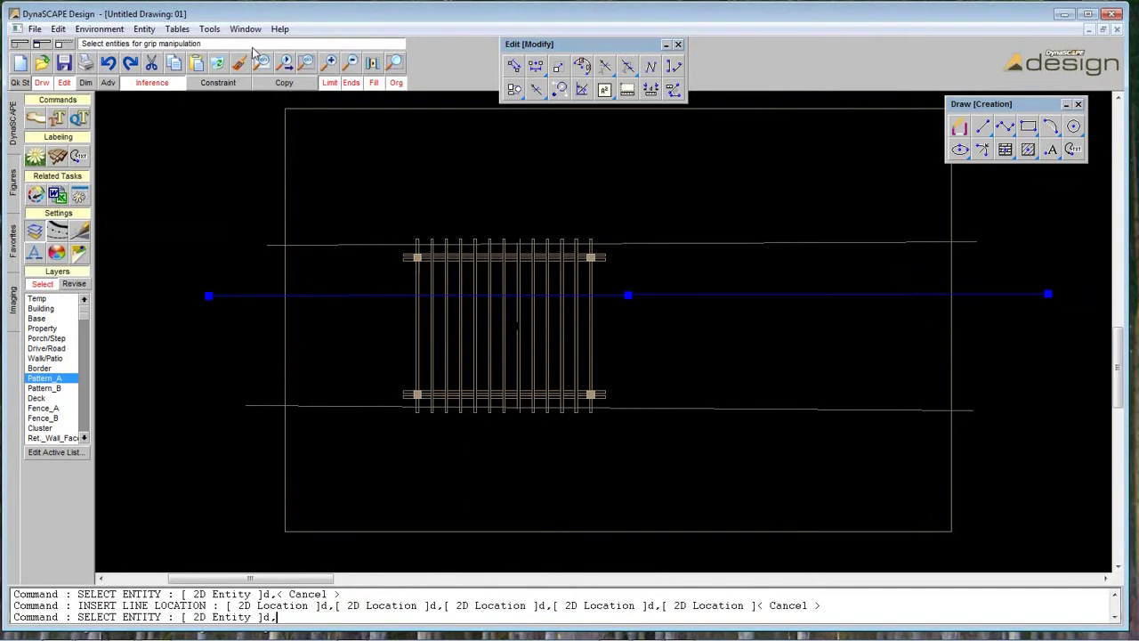
key(Delete)
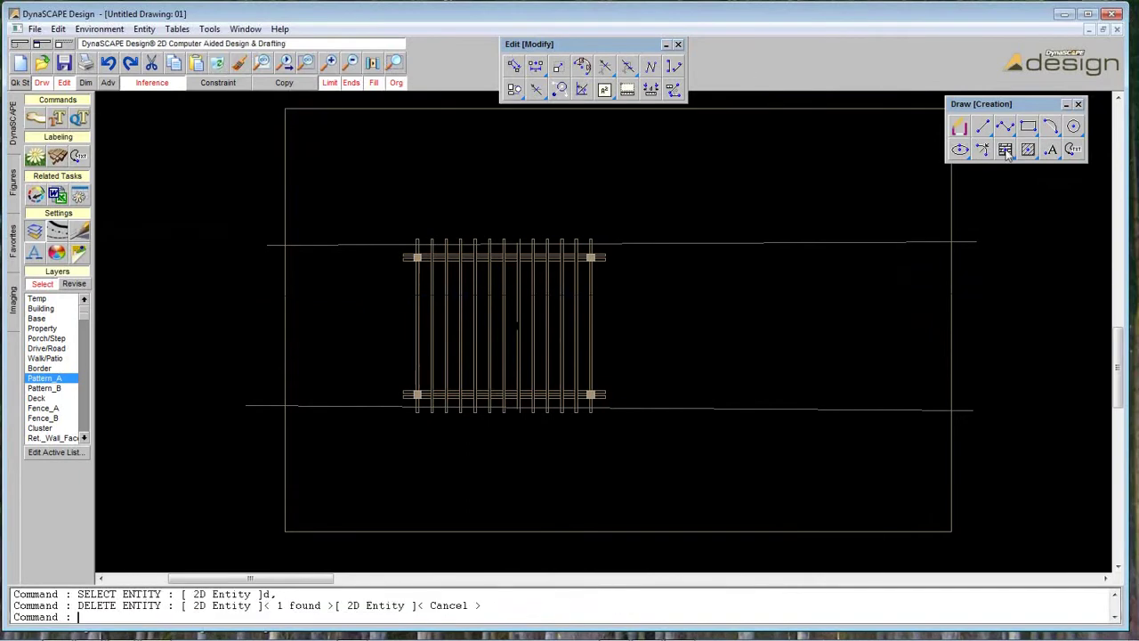
- Try to hatch the part of the rectangle above the upper crossing line with the PAVERS_RNDM pattern
click(1005, 150)
drag(893, 177, 984, 178)
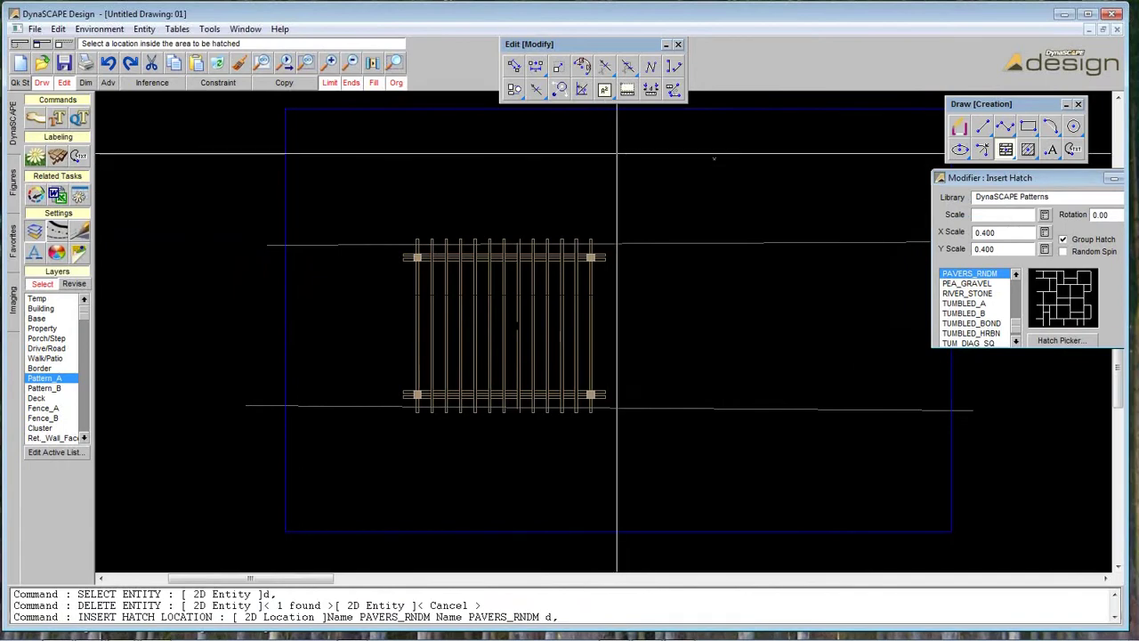
key(Escape)
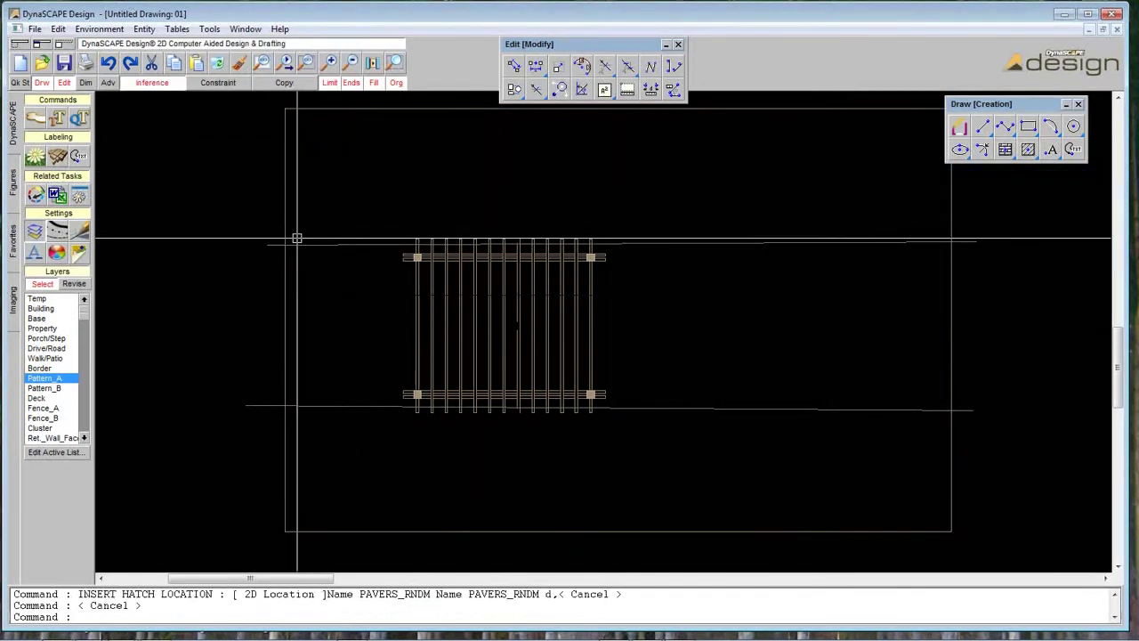
click(301, 246)
key(Escape)
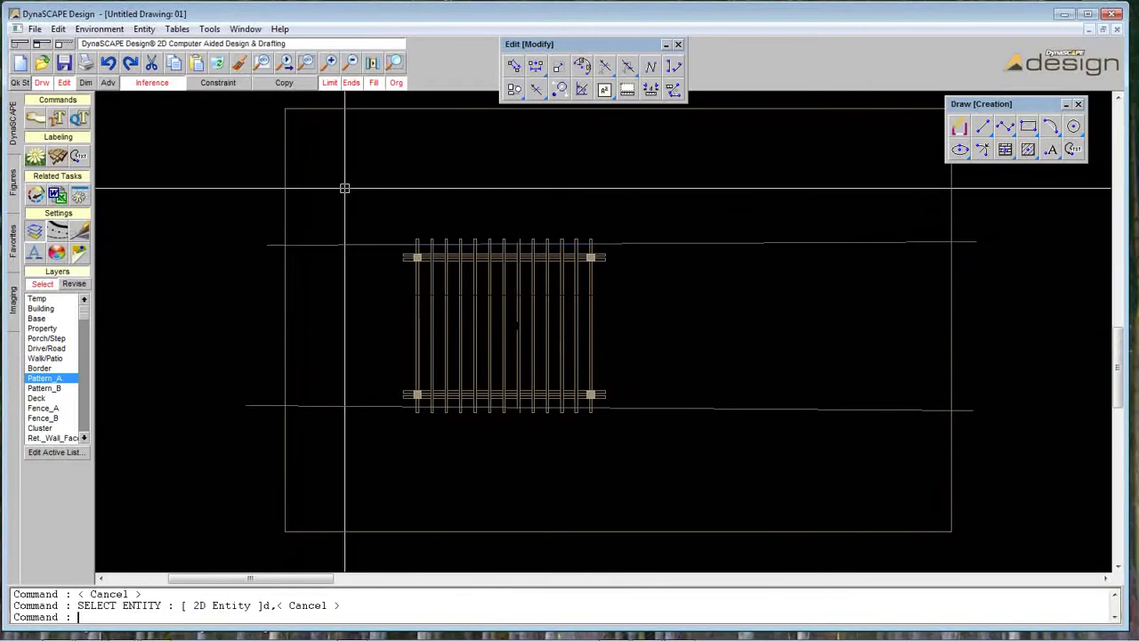
click(1006, 150)
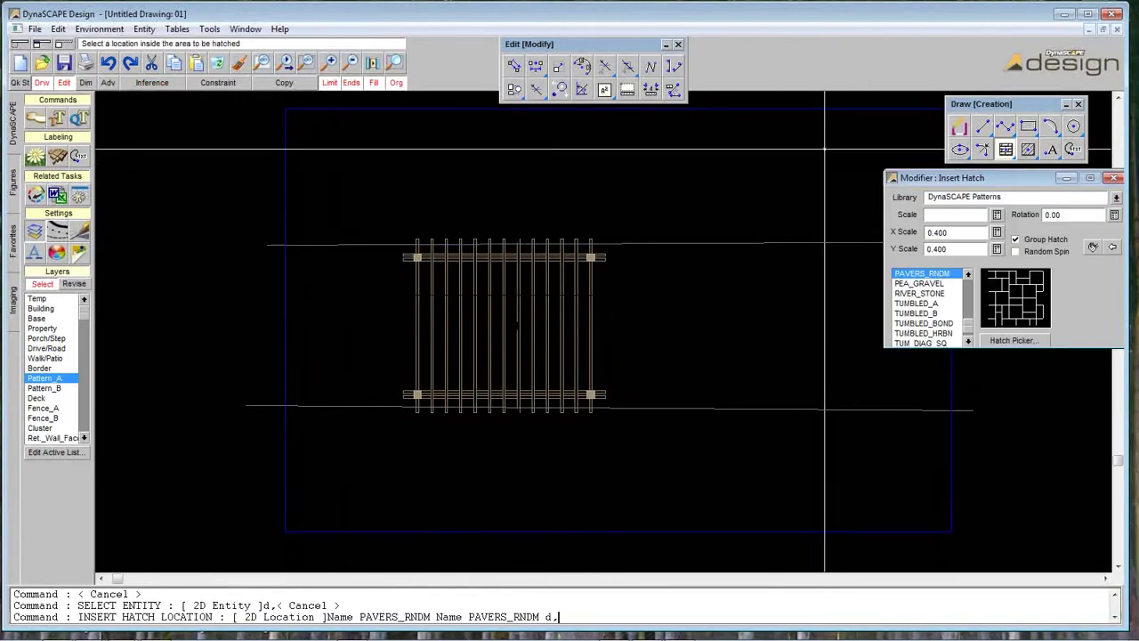
key(Escape)
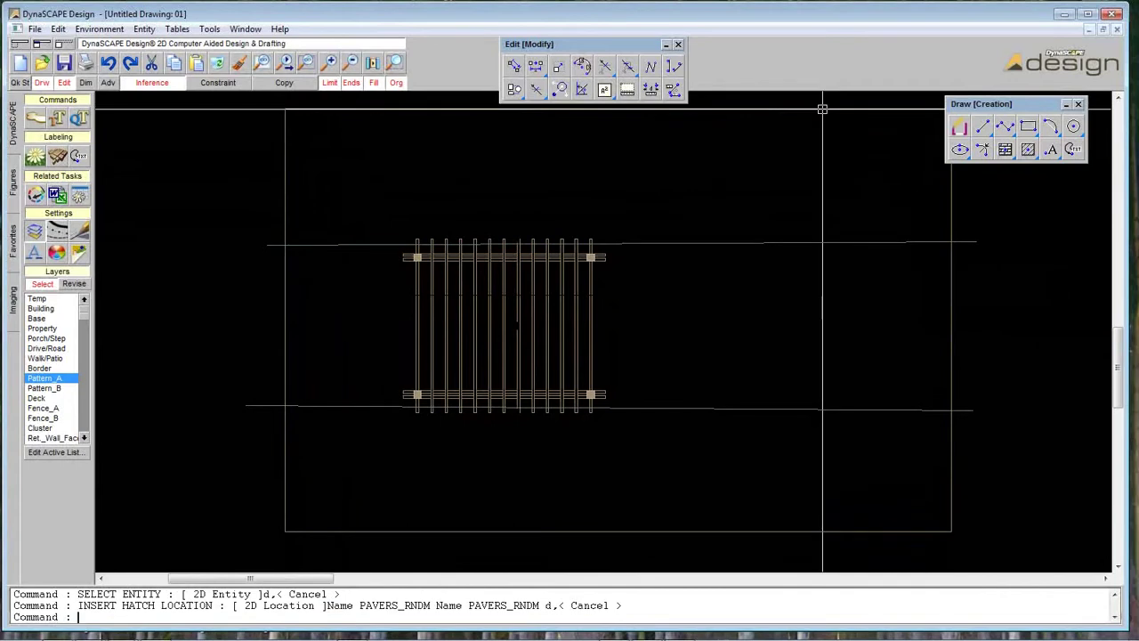
- Explode the large rectangle and retry the PAVERS_RNDM hatch within it
click(514, 89)
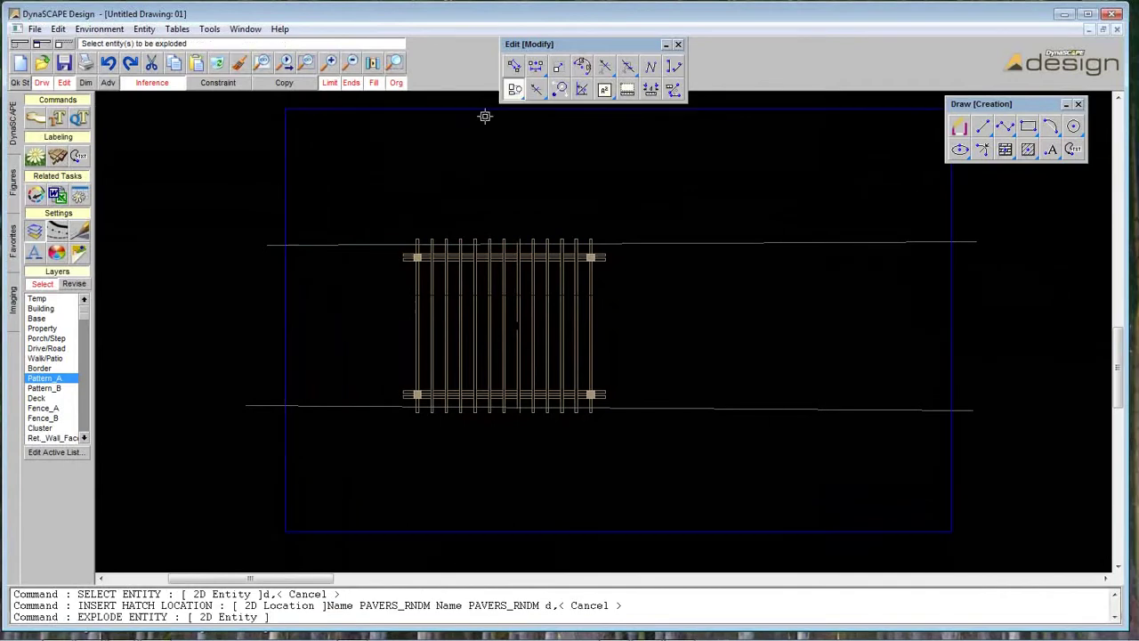
key(Escape)
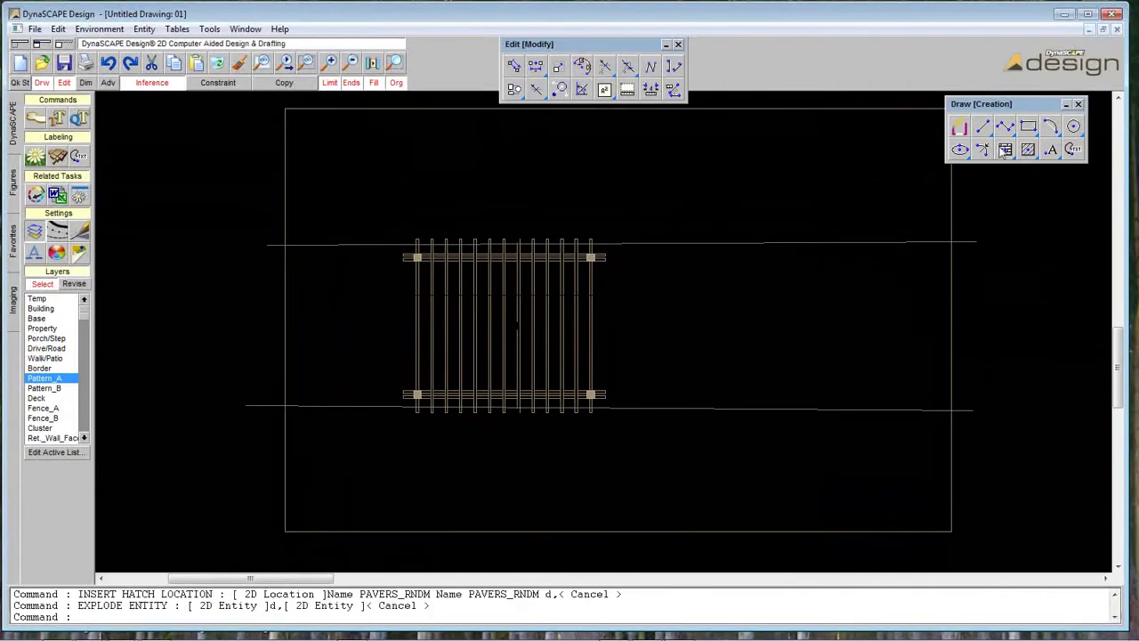
click(1005, 148)
key(Escape)
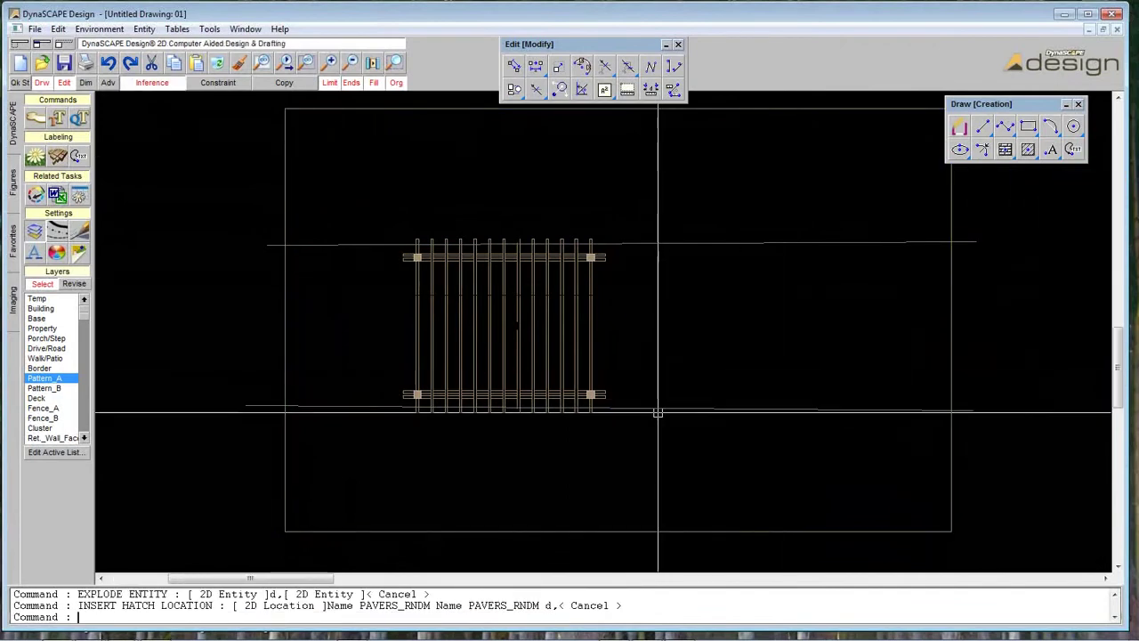
- Try the PAVERS_RNDM hatch in the part of the rectangle below the lower crossing line
click(629, 435)
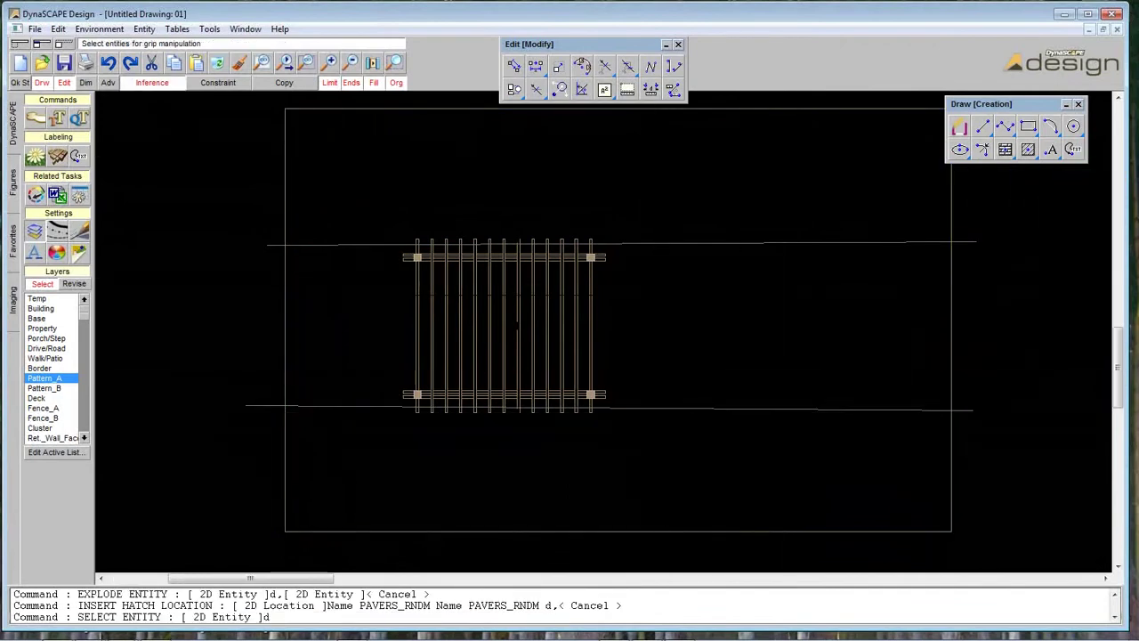
click(1005, 149)
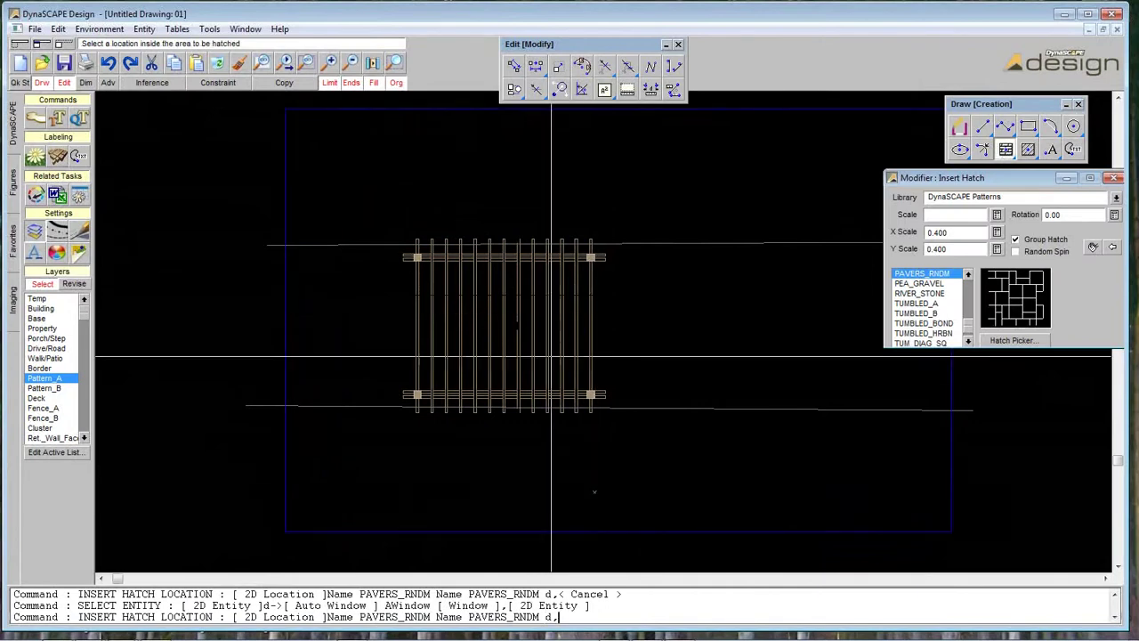
key(Escape)
- Examine the pergola's lower rafter ends by selecting individual lines of the two rightmost rafters
click(396, 63)
click(378, 344)
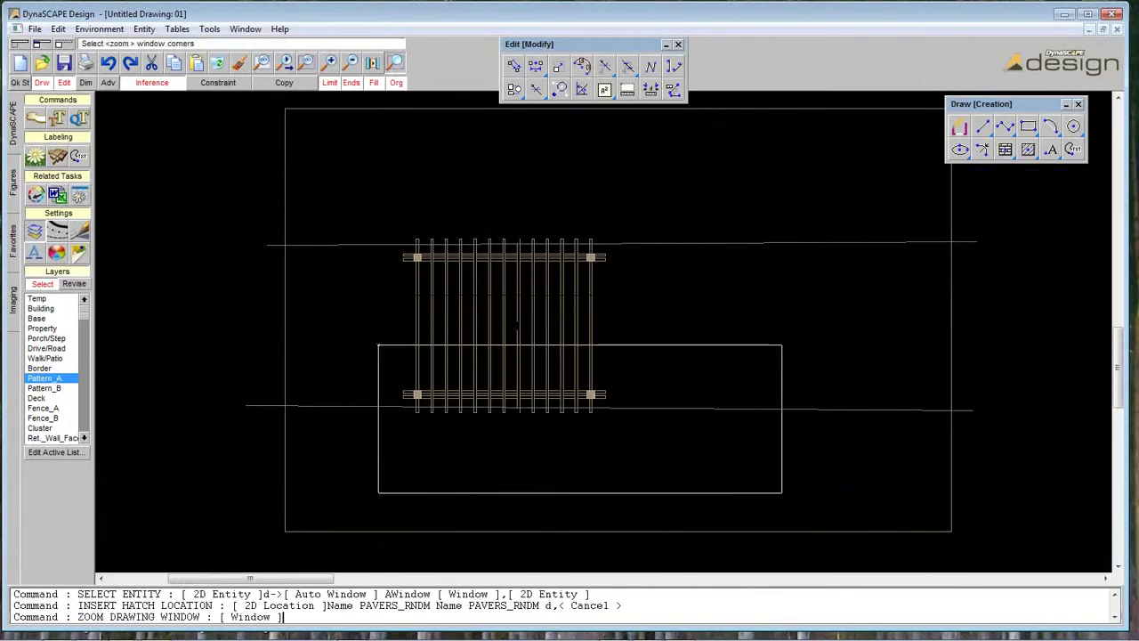
click(783, 492)
key(Escape)
click(632, 314)
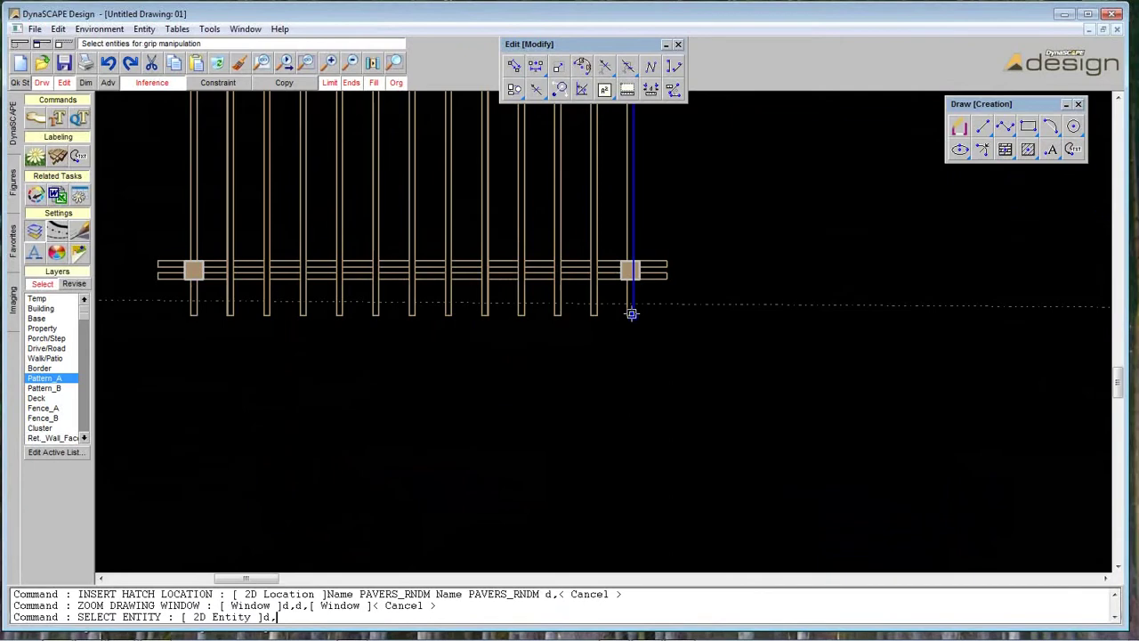
key(Escape)
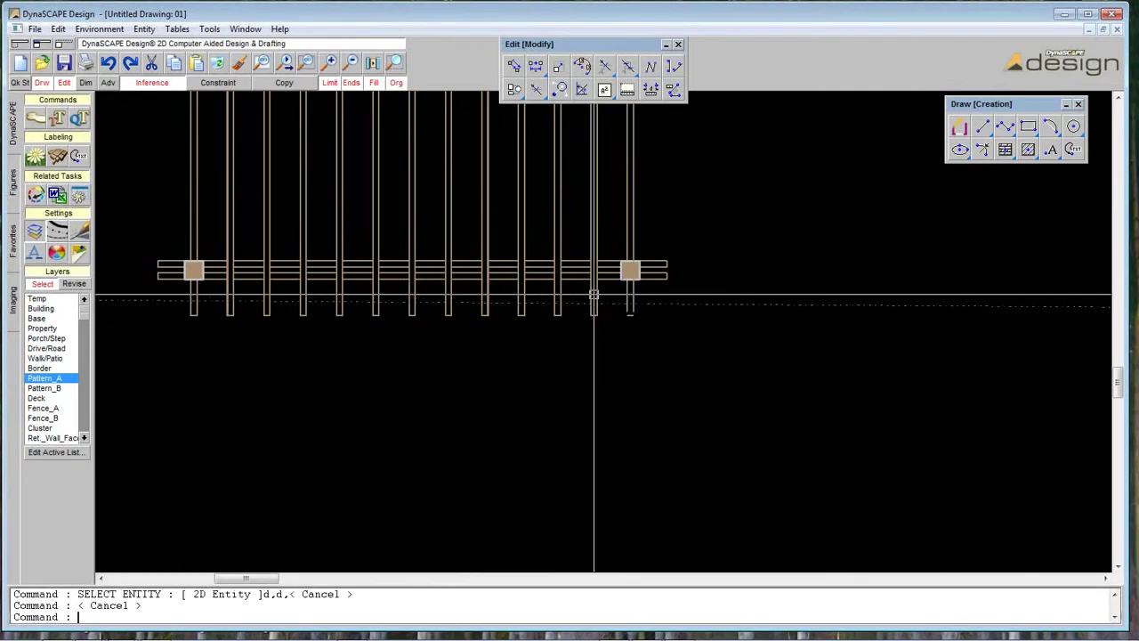
click(592, 297)
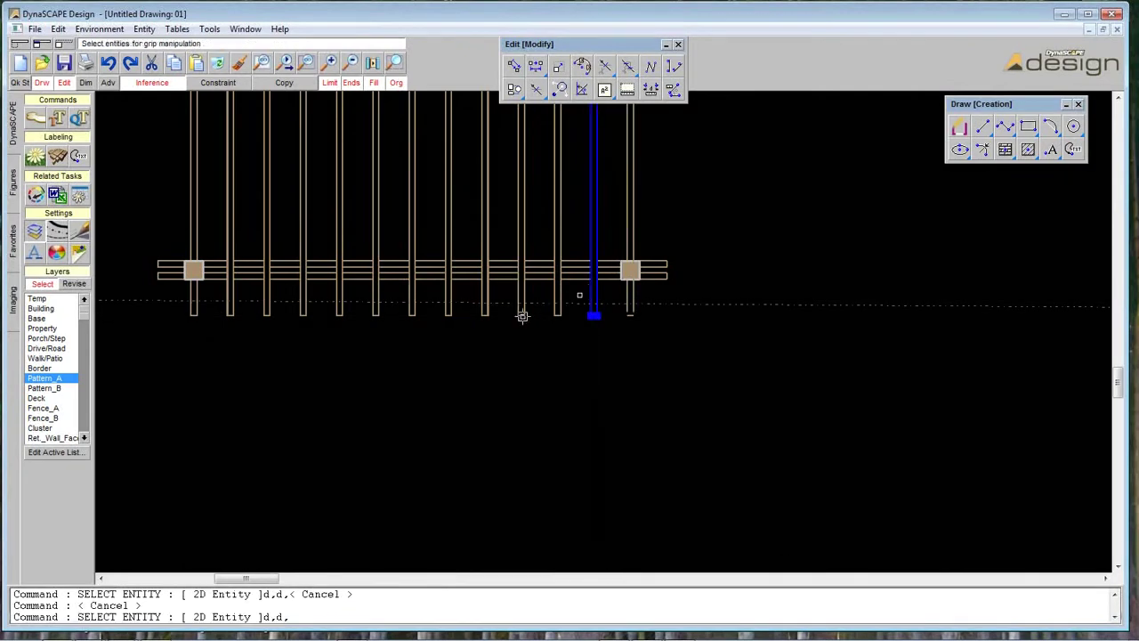
key(Escape)
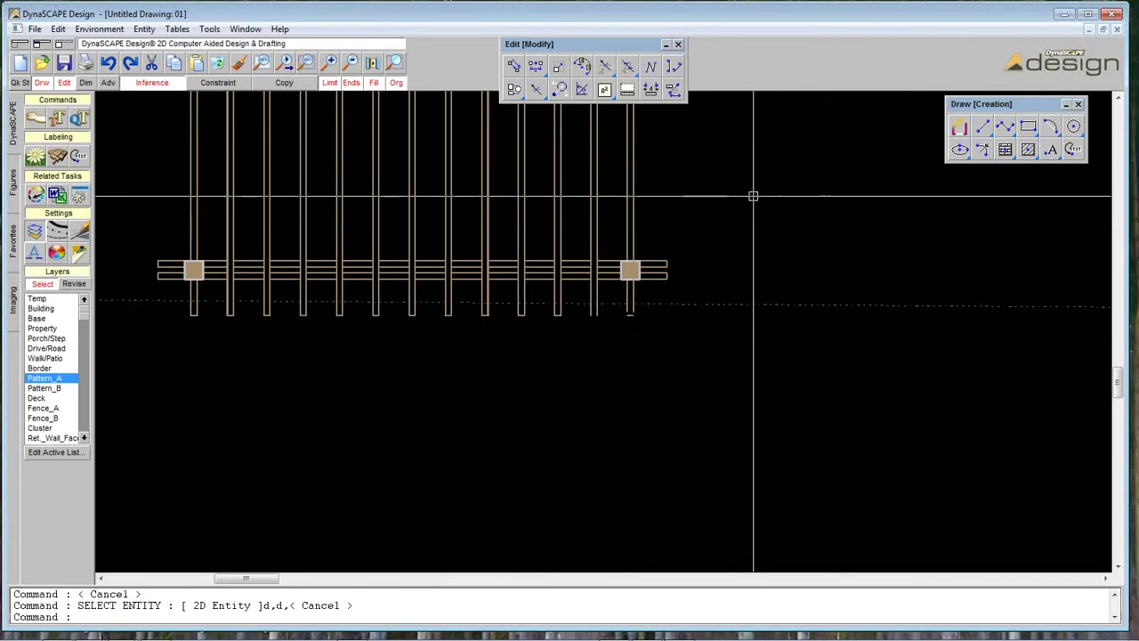
- Try to place the PAVERS_RNDM hatch directly beneath the pergola's lower rafter ends at close view
click(1005, 151)
click(512, 348)
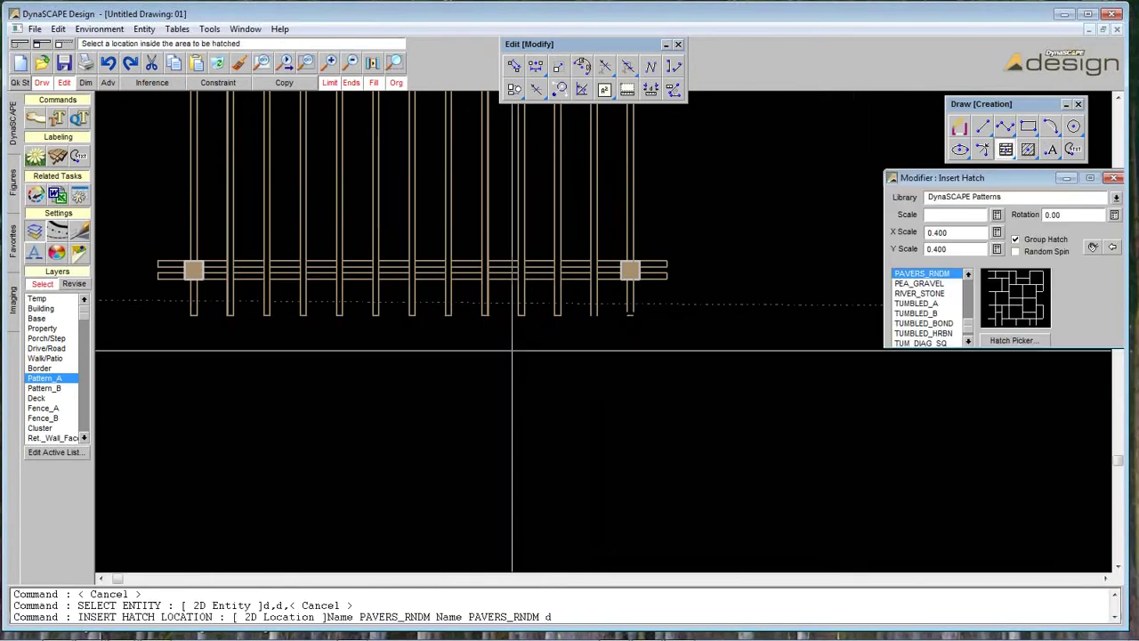
key(Escape)
key(Escape)
click(286, 62)
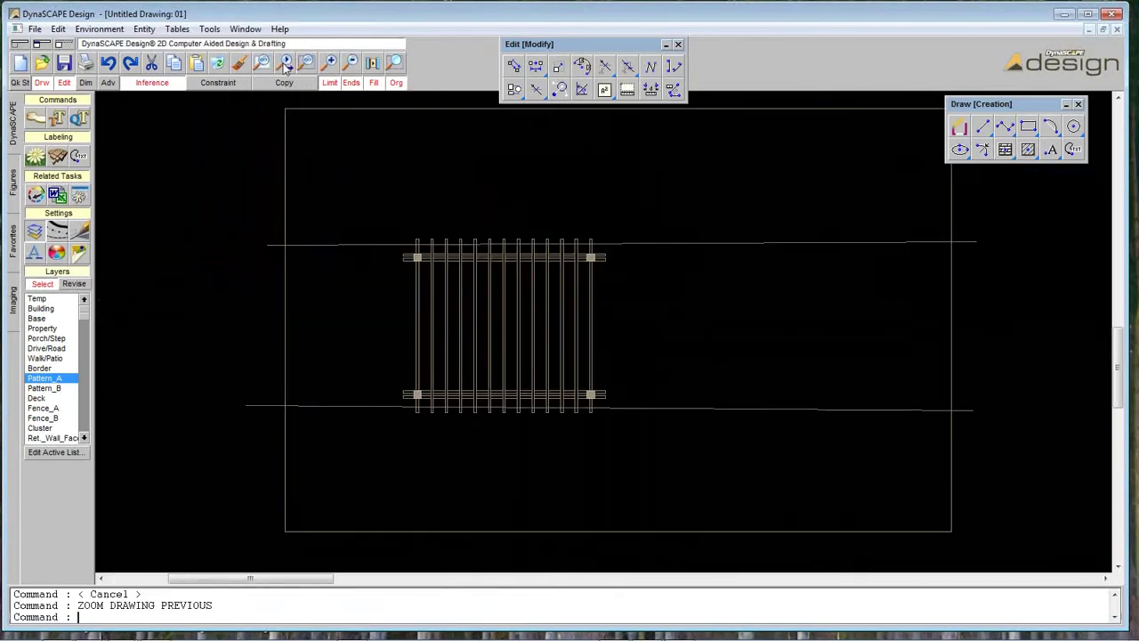
- Delete the two long lines that cross the pergola's upper and lower rafter ends
click(286, 62)
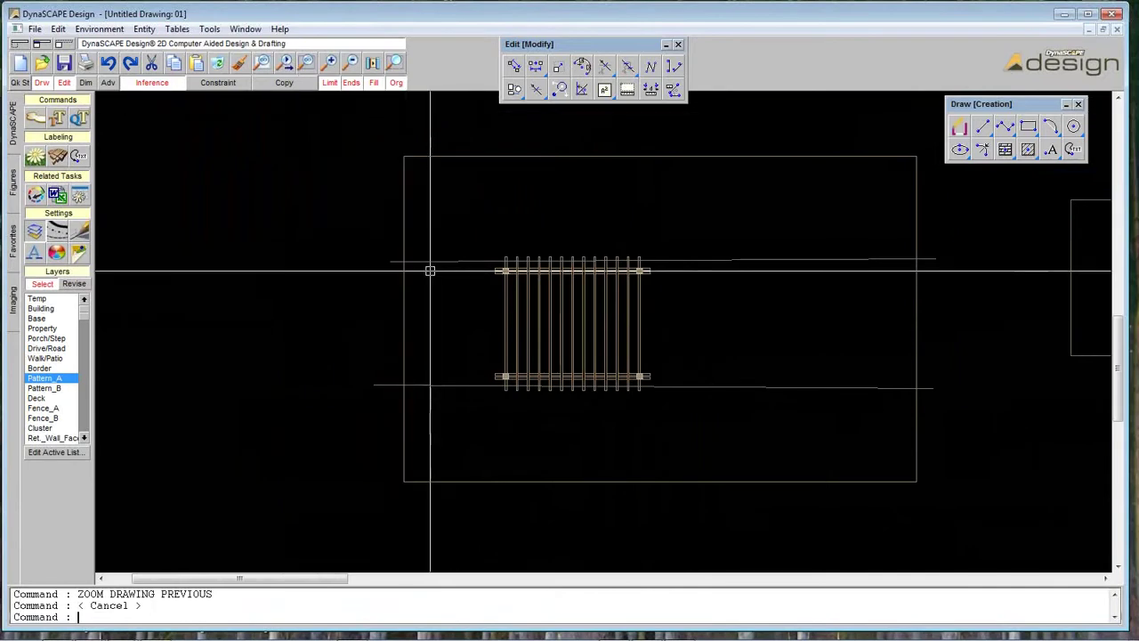
click(405, 389)
key(Escape)
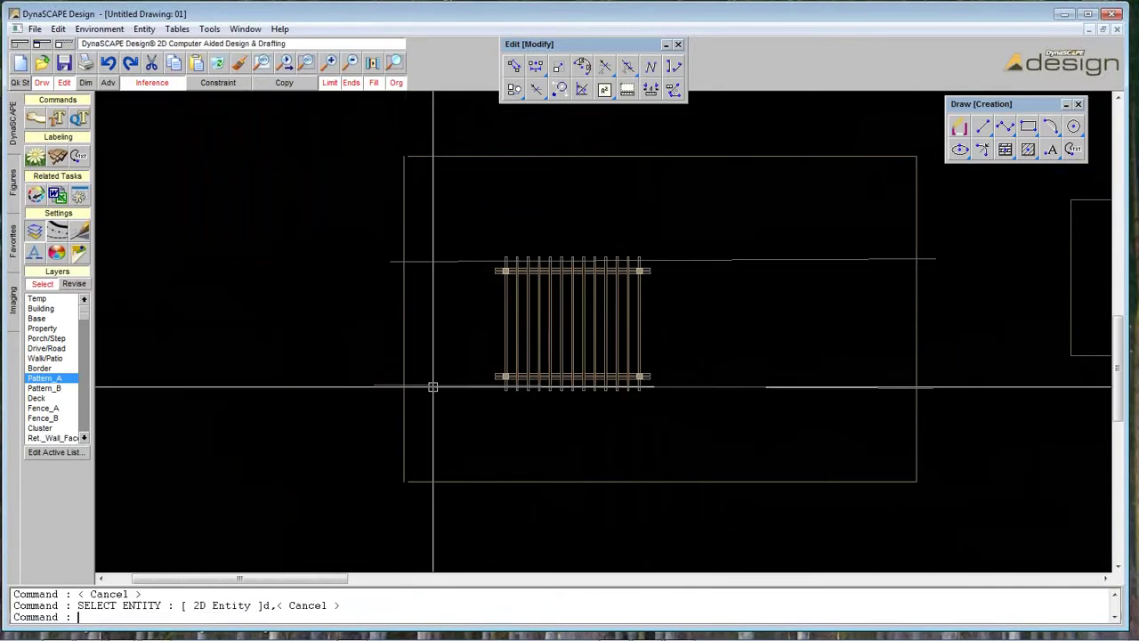
click(432, 387)
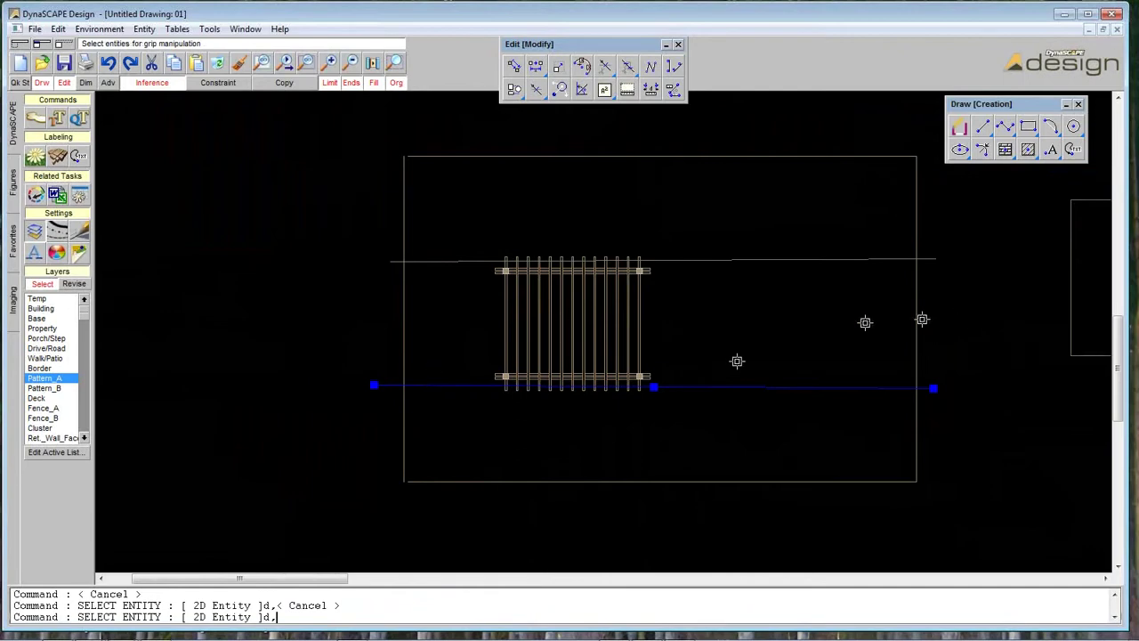
key(Escape)
click(432, 385)
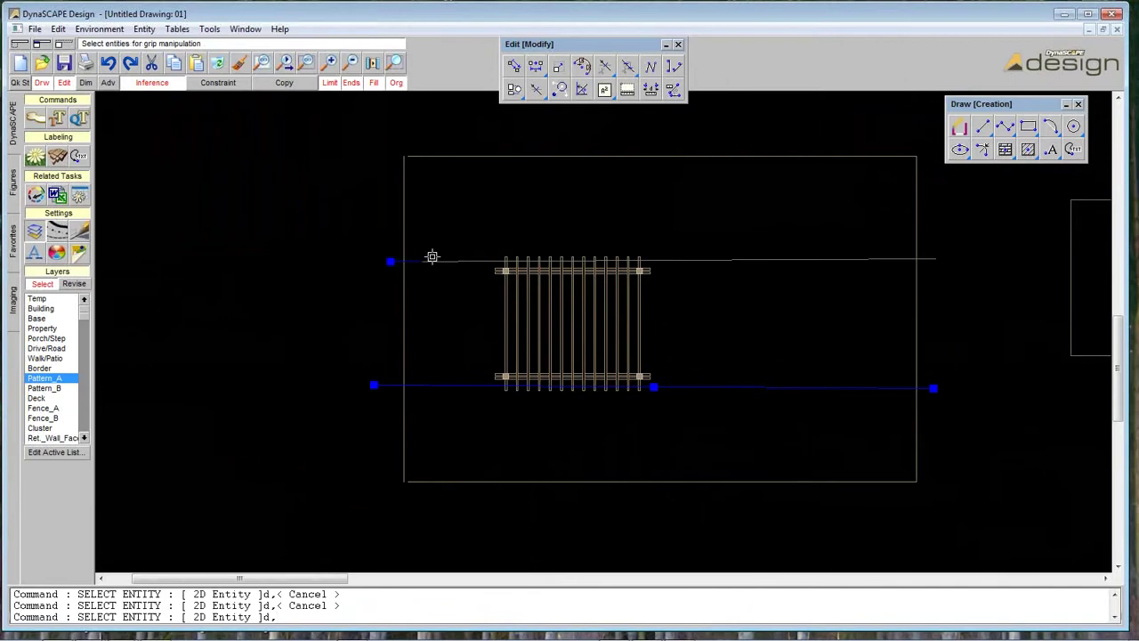
click(219, 63)
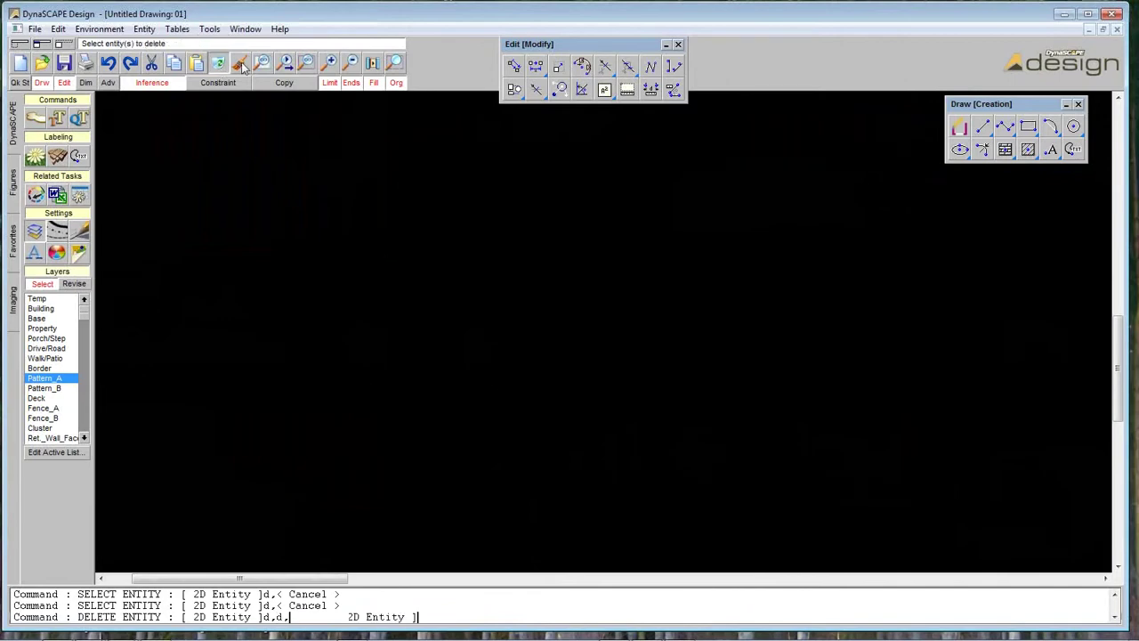
- Make Base the active layer and draw a line across the lower rafter ends, extending past both sides of the rectangle
click(54, 309)
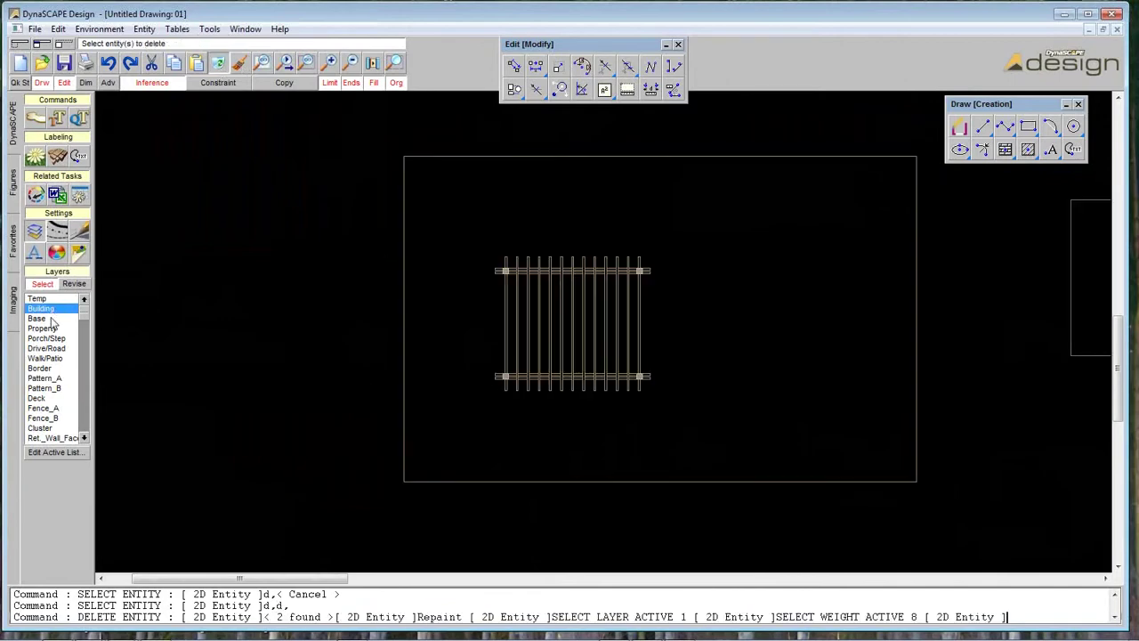
click(53, 319)
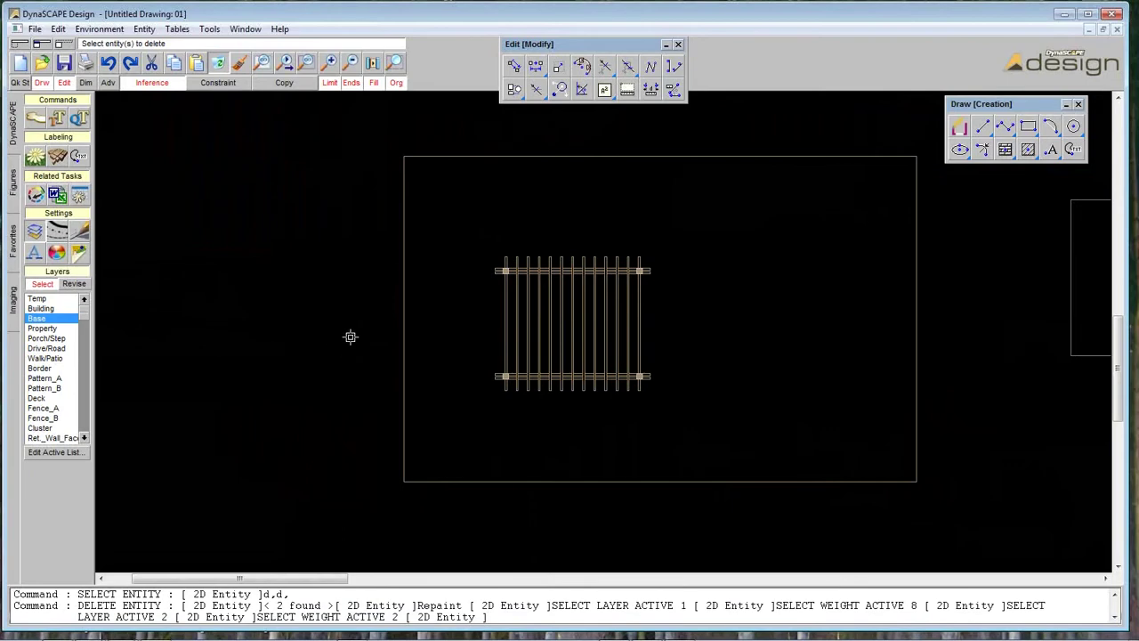
click(982, 125)
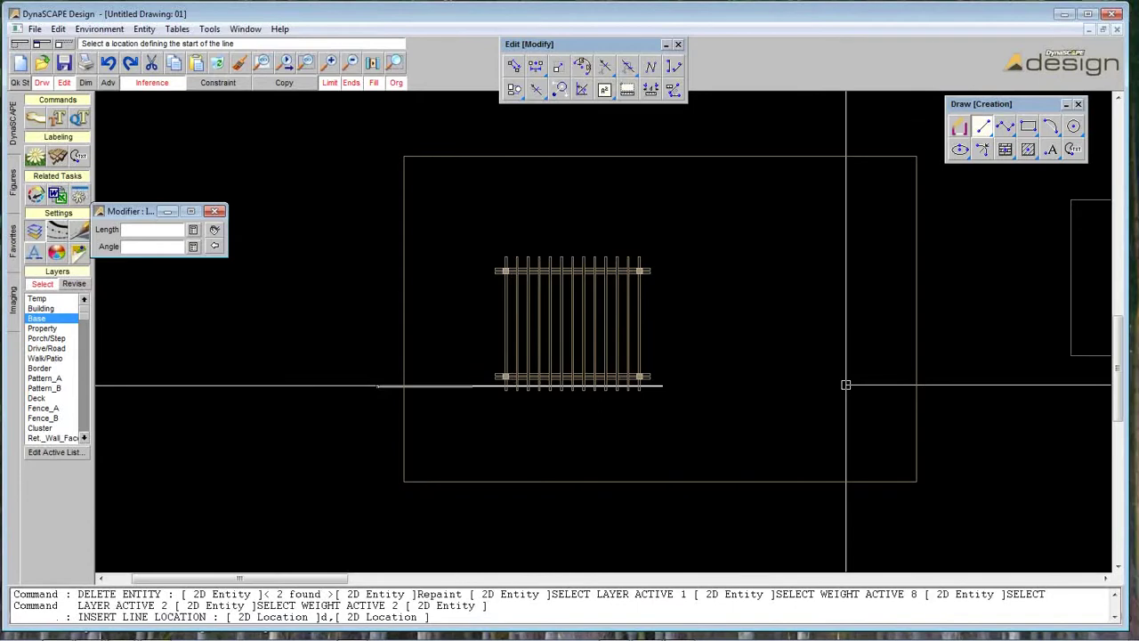
click(932, 383)
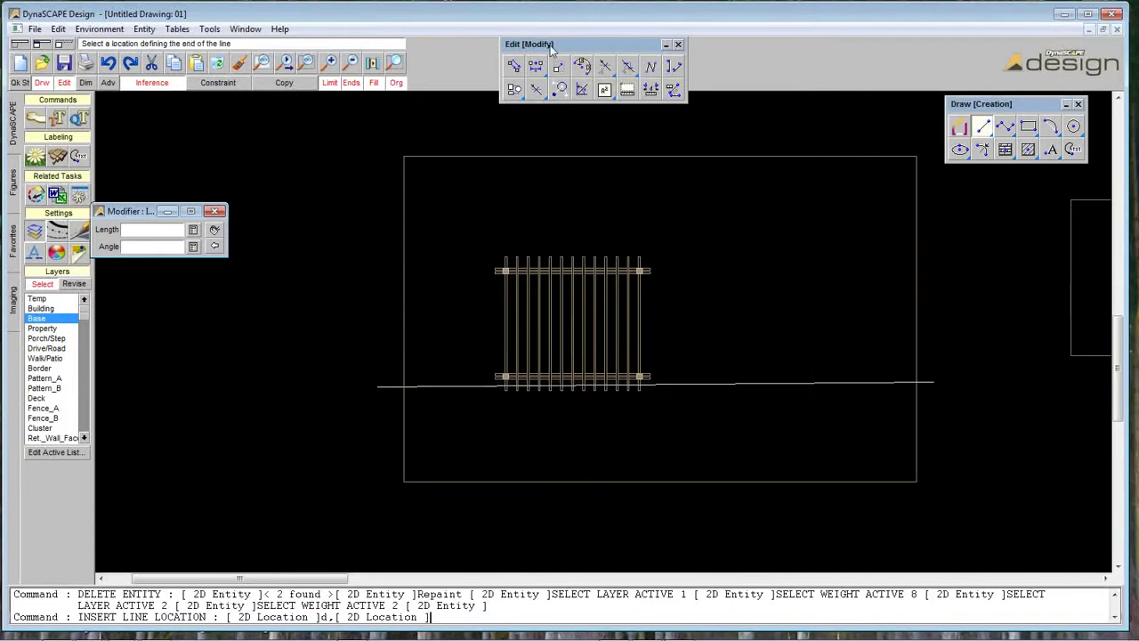
key(Escape)
- Try the PAVERS_RNDM hatch just below the pergola's lower rafter ends, then undo it
click(395, 62)
click(377, 259)
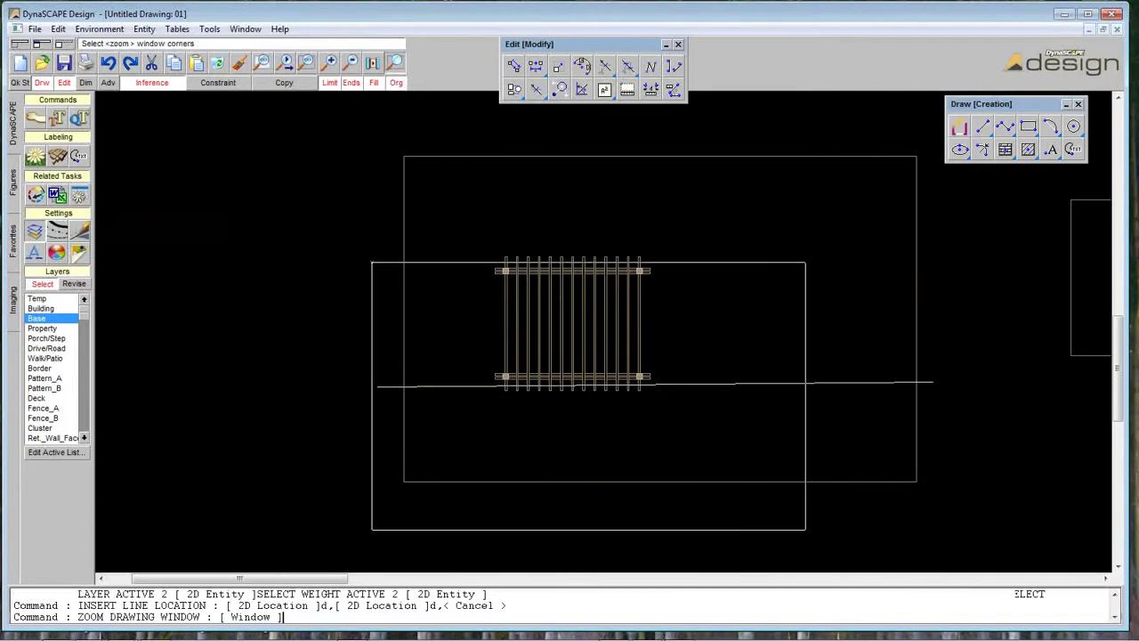
click(801, 532)
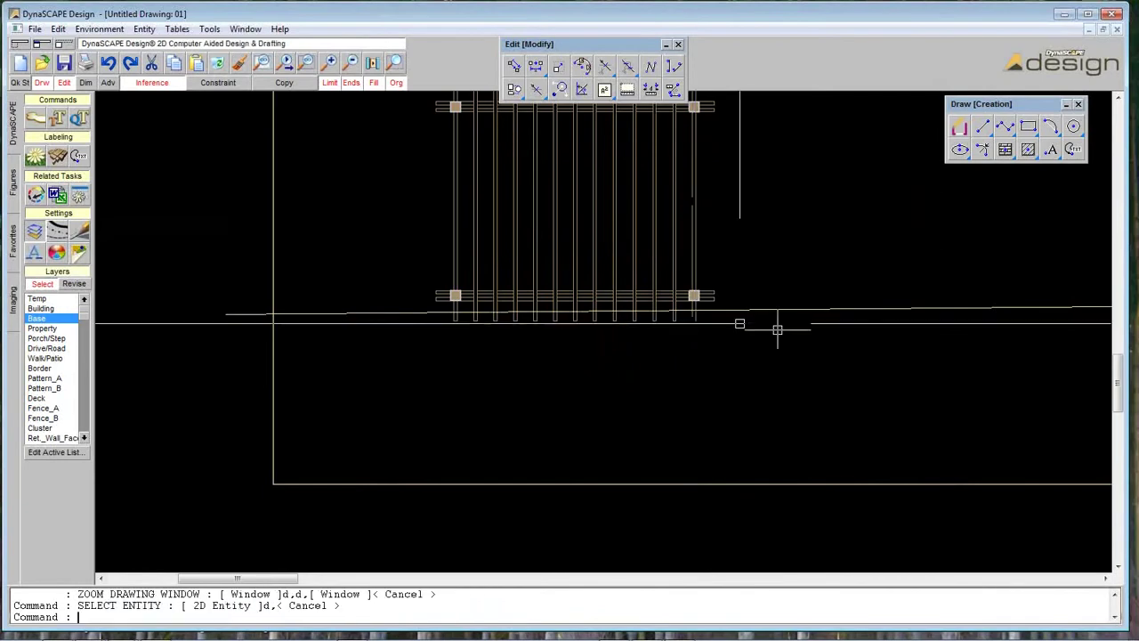
click(1006, 149)
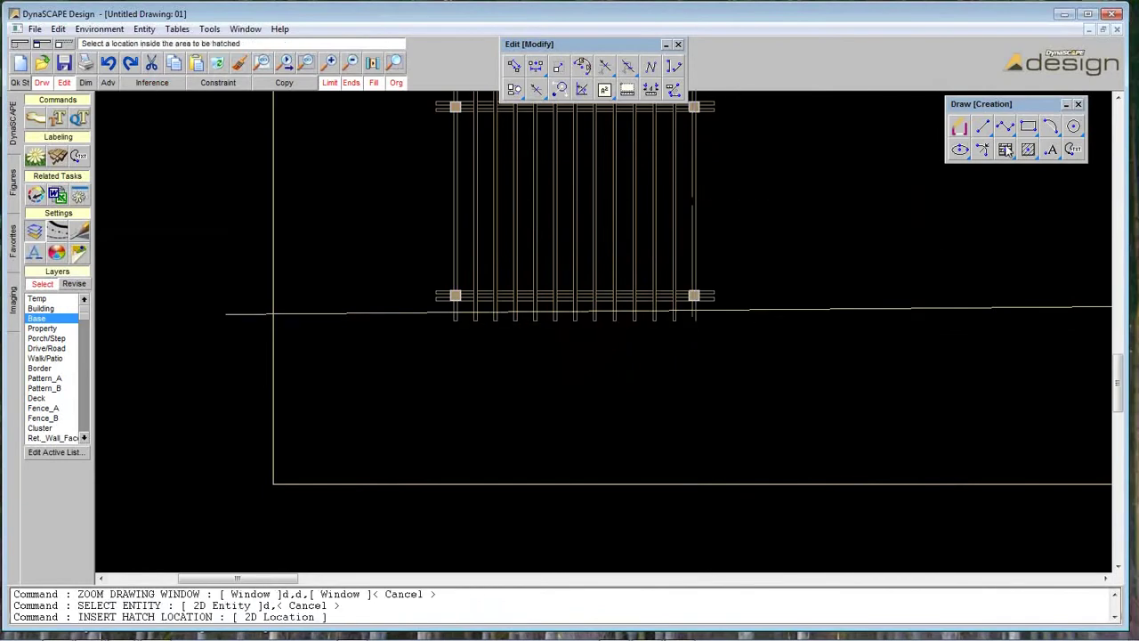
click(629, 342)
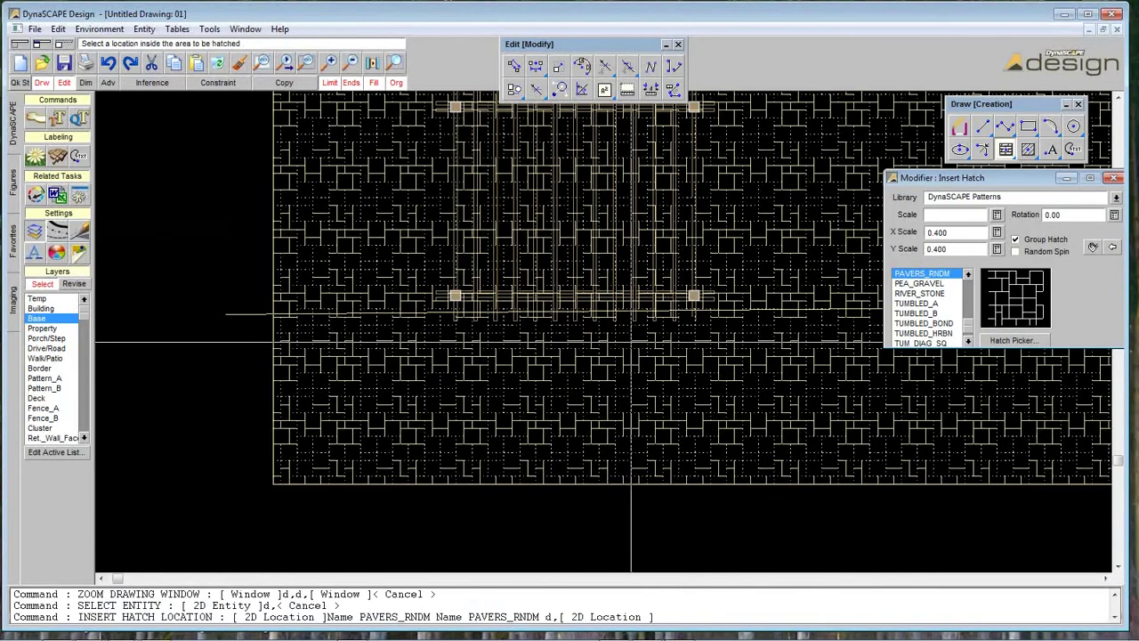
key(ctrl+z)
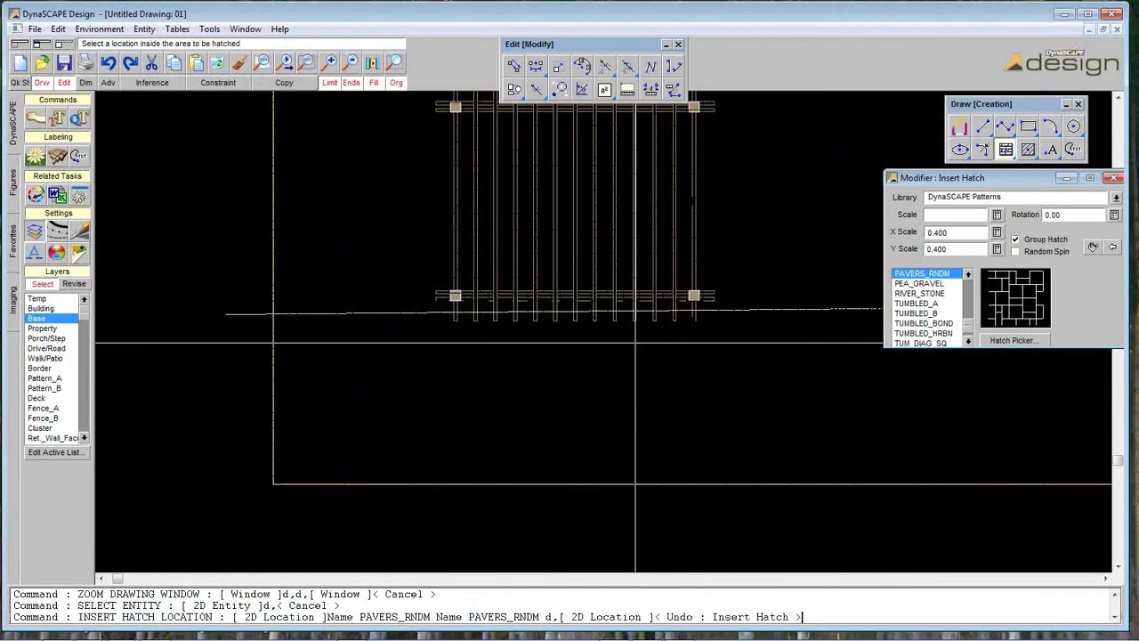
- Delete the line crossing the lower rafter ends
scroll(635, 341, down, 5)
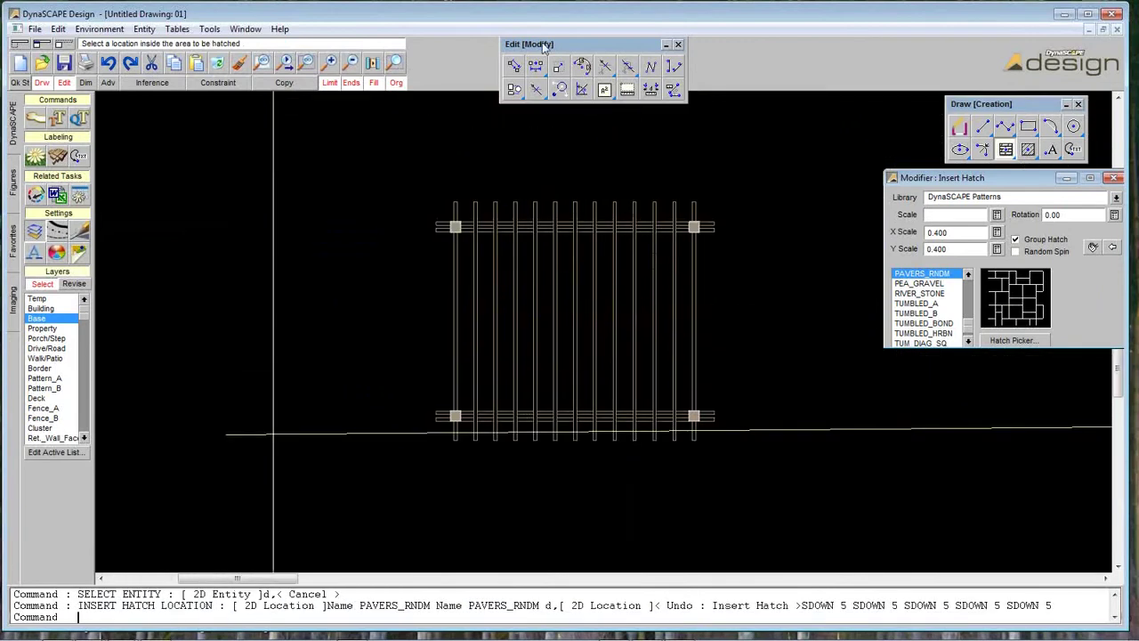
key(Escape)
click(405, 435)
key(Delete)
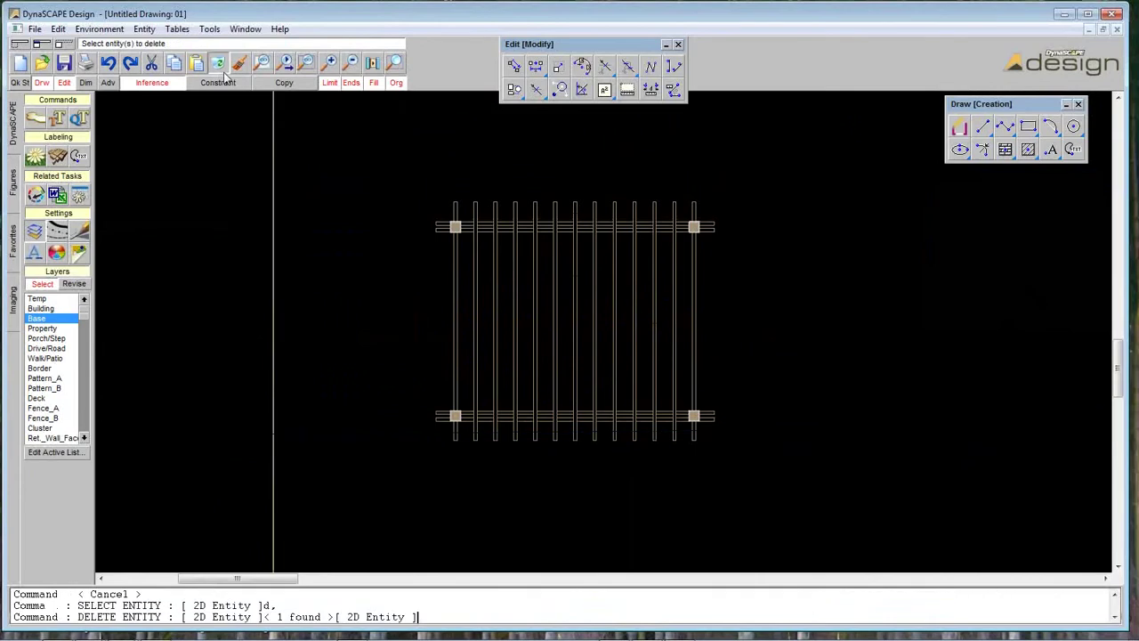
- Draw a smaller rectangle around the pergola, inside the existing large rectangle
click(1028, 125)
click(344, 150)
click(825, 503)
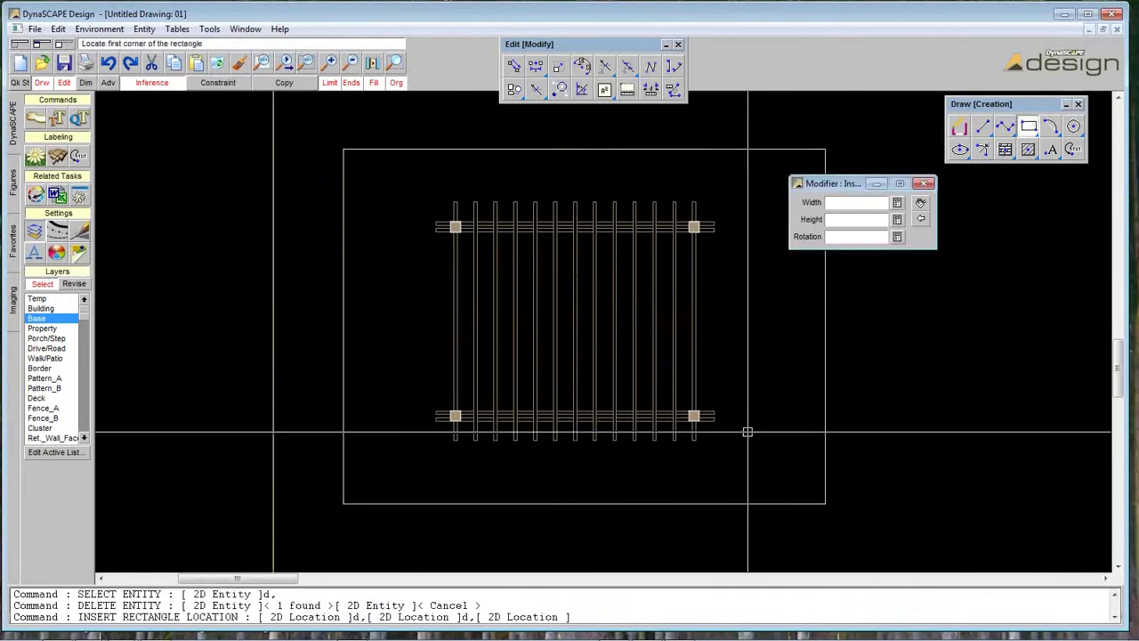
key(Escape)
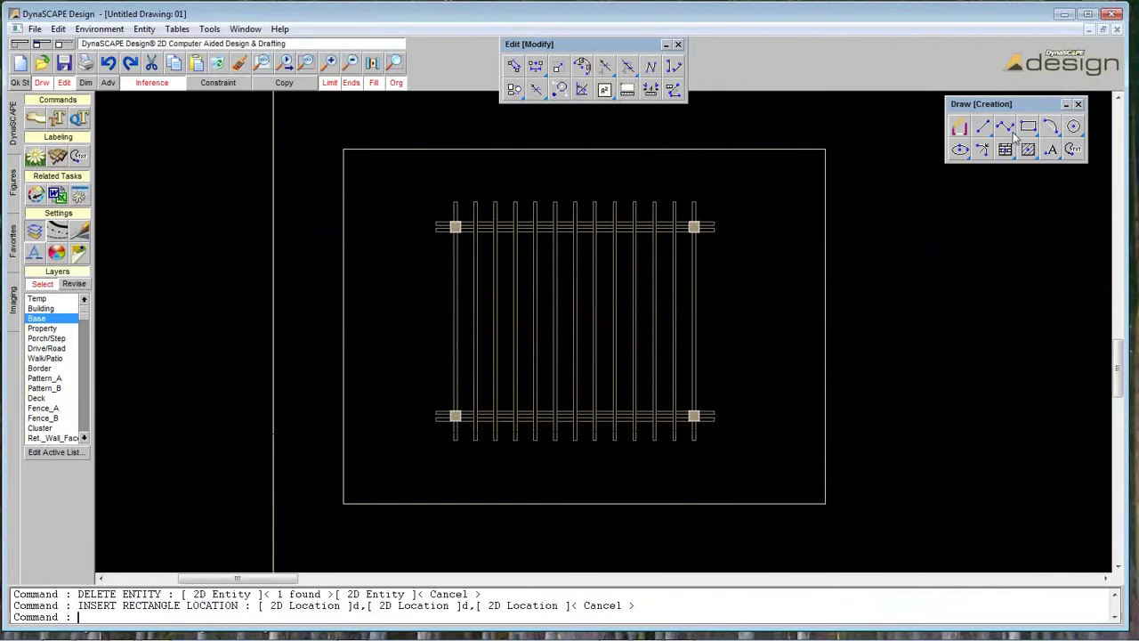
- Draw a near-horizontal line across the rafters below mid-height, extending past both sides of the smaller rectangle
click(983, 129)
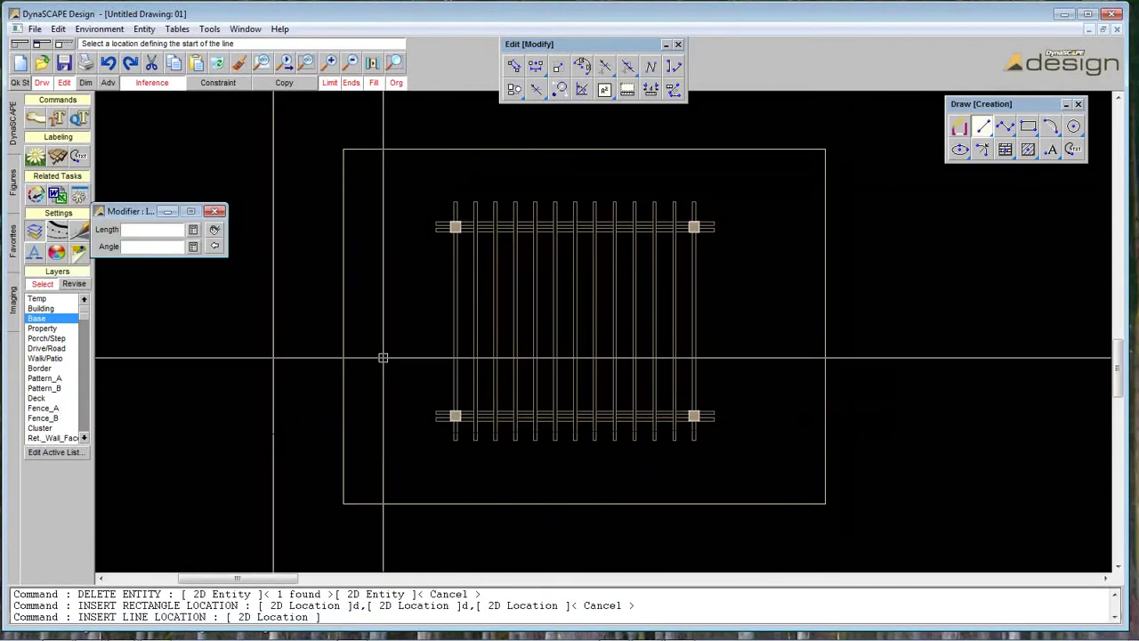
click(915, 354)
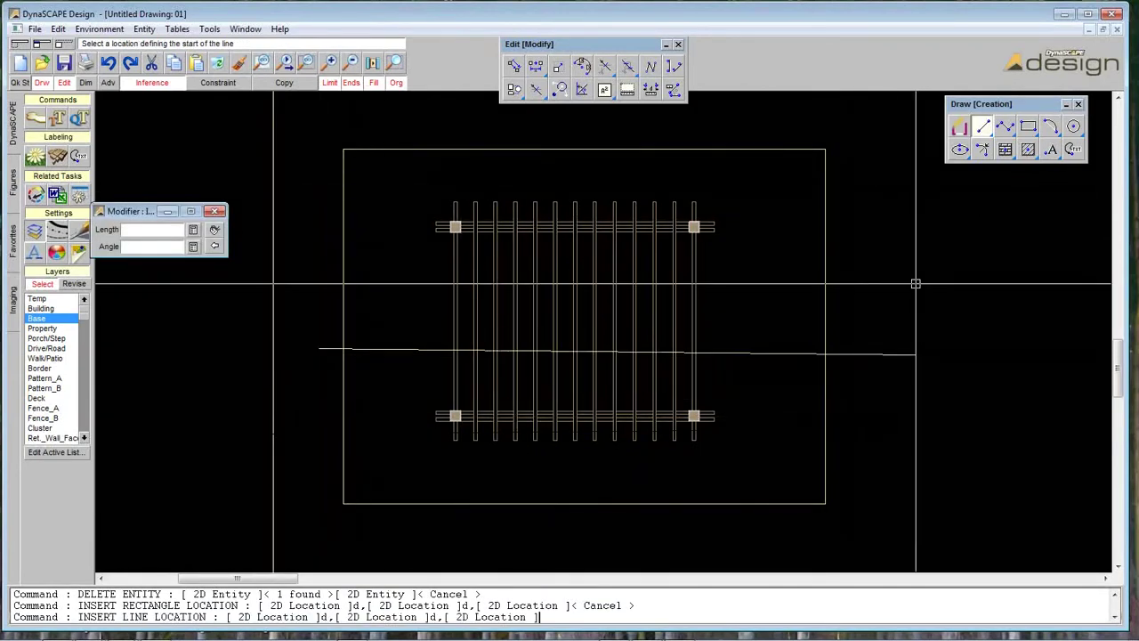
key(Escape)
- Try the PAVERS_RNDM hatch, then the ANSI_38 section, in the areas beside the pergola above and below the crossing line
click(1009, 150)
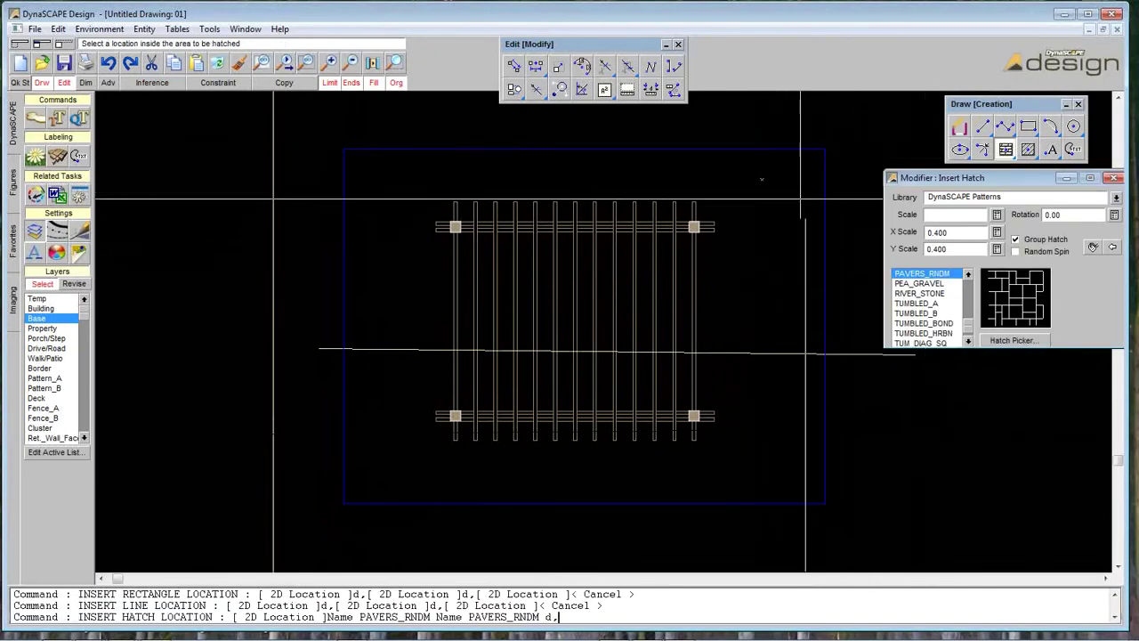
click(1028, 150)
click(745, 232)
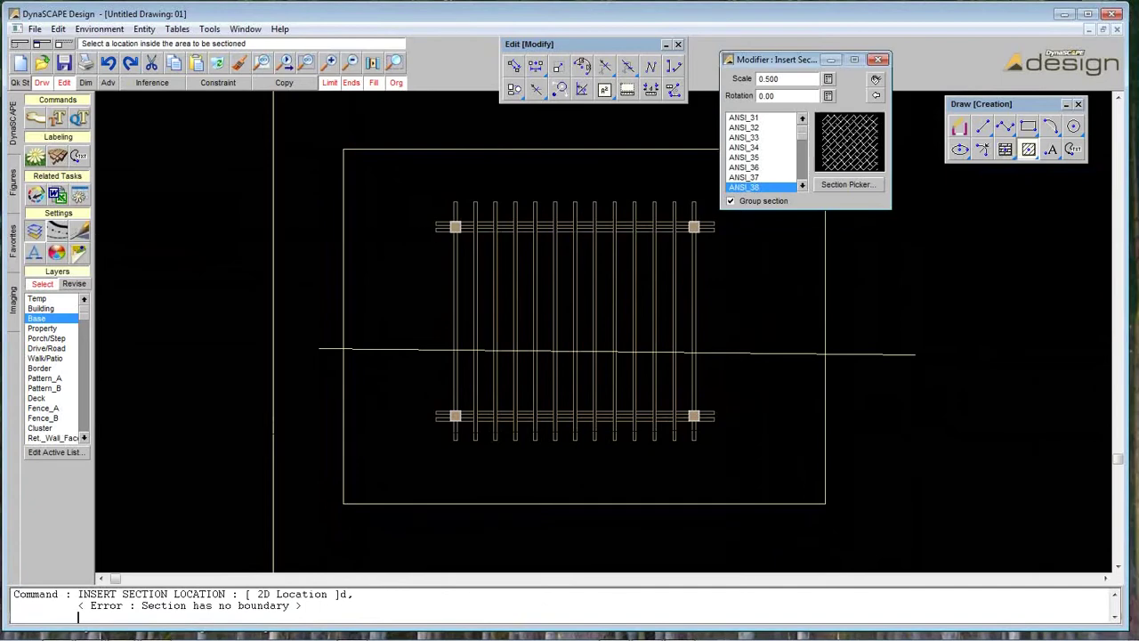
click(757, 365)
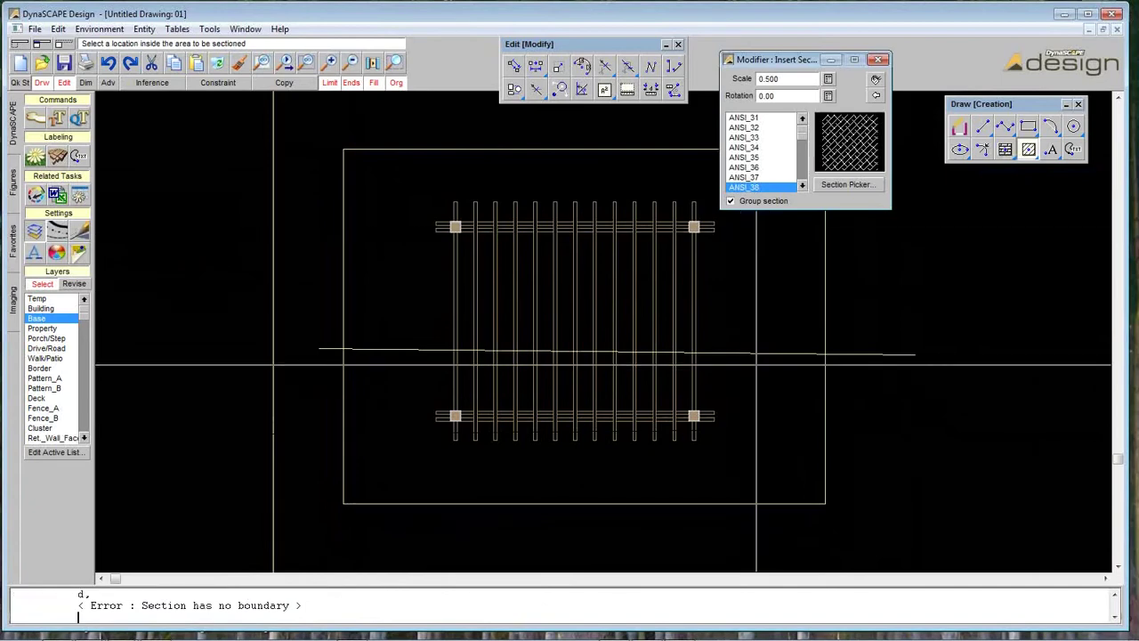
- Examine the pergola's upper-left corner at close view by selecting individual lines of the first rafter and beam
click(395, 63)
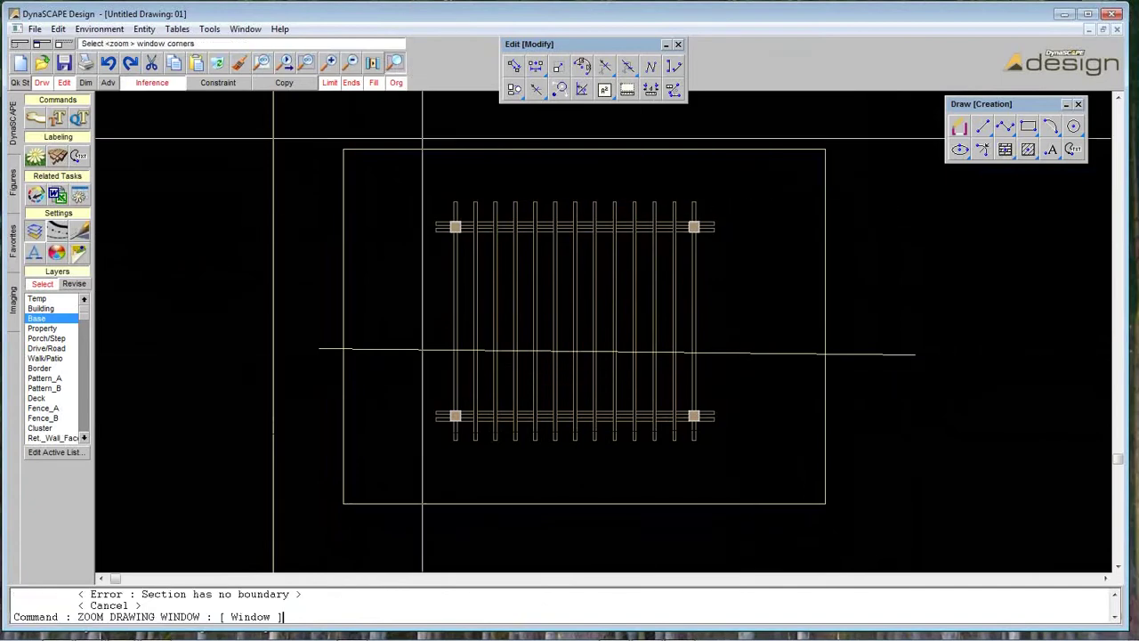
click(419, 173)
click(526, 244)
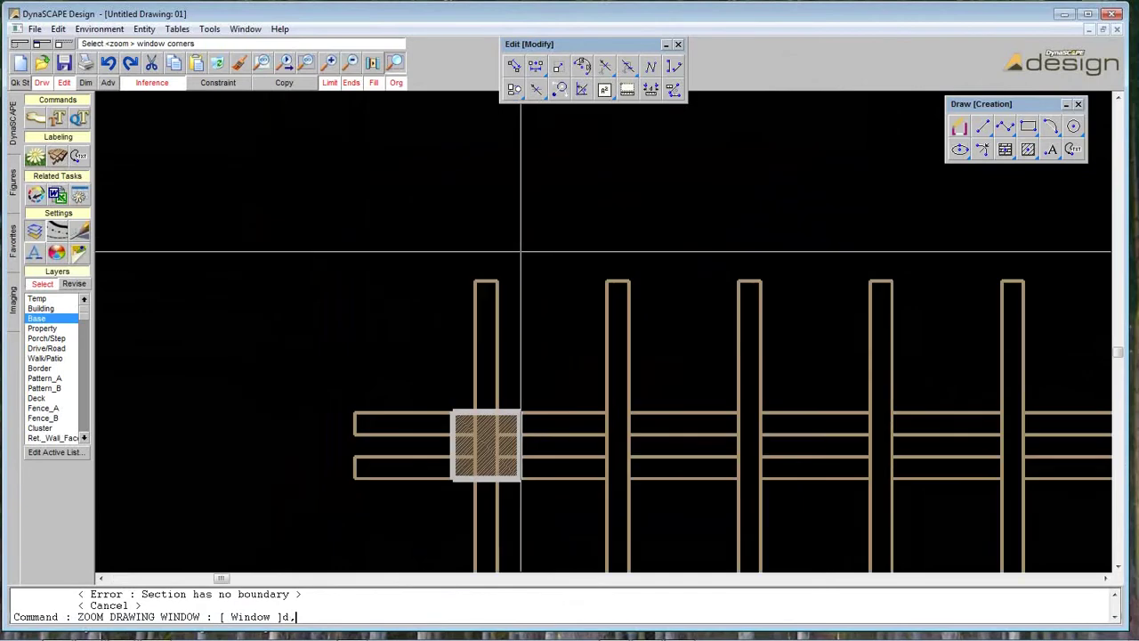
key(Escape)
click(488, 285)
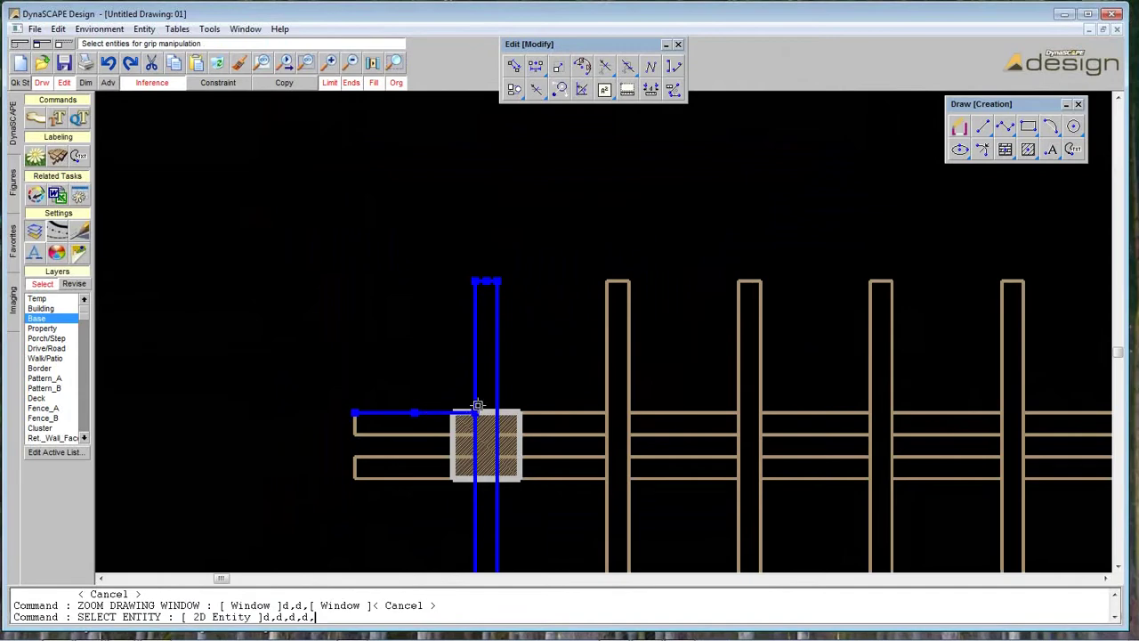
click(352, 66)
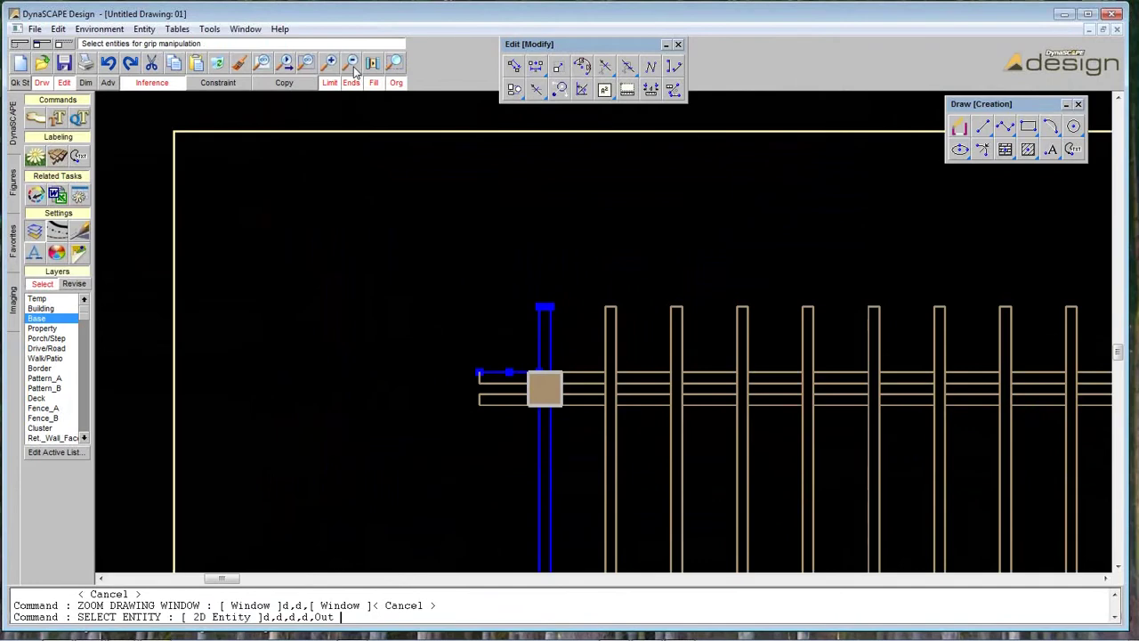
click(353, 66)
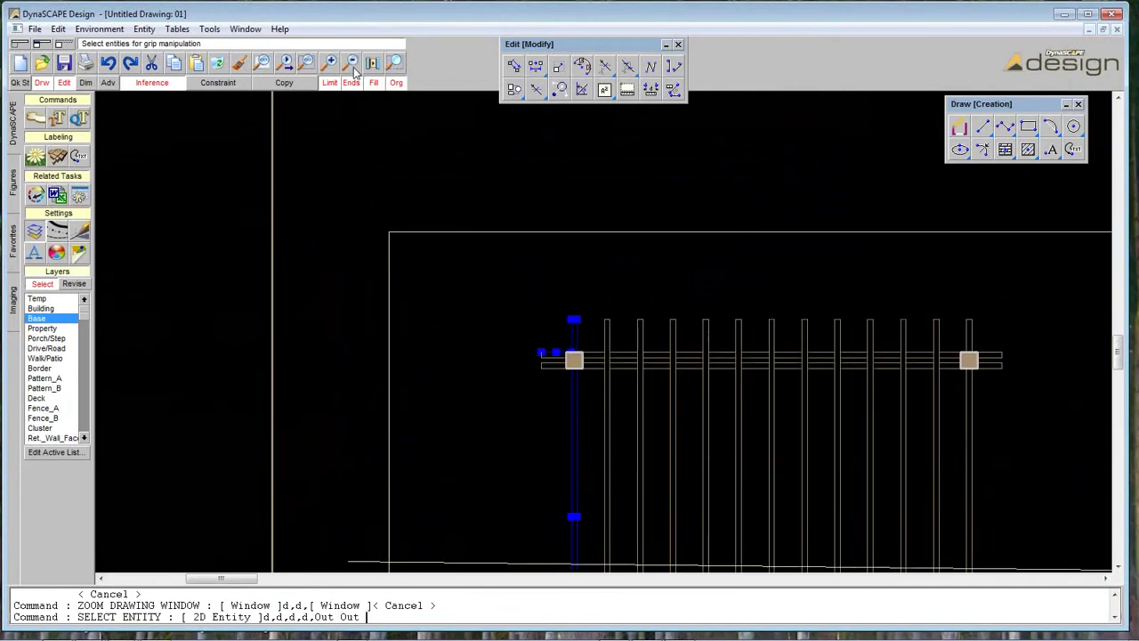
scroll(639, 281, down, 7)
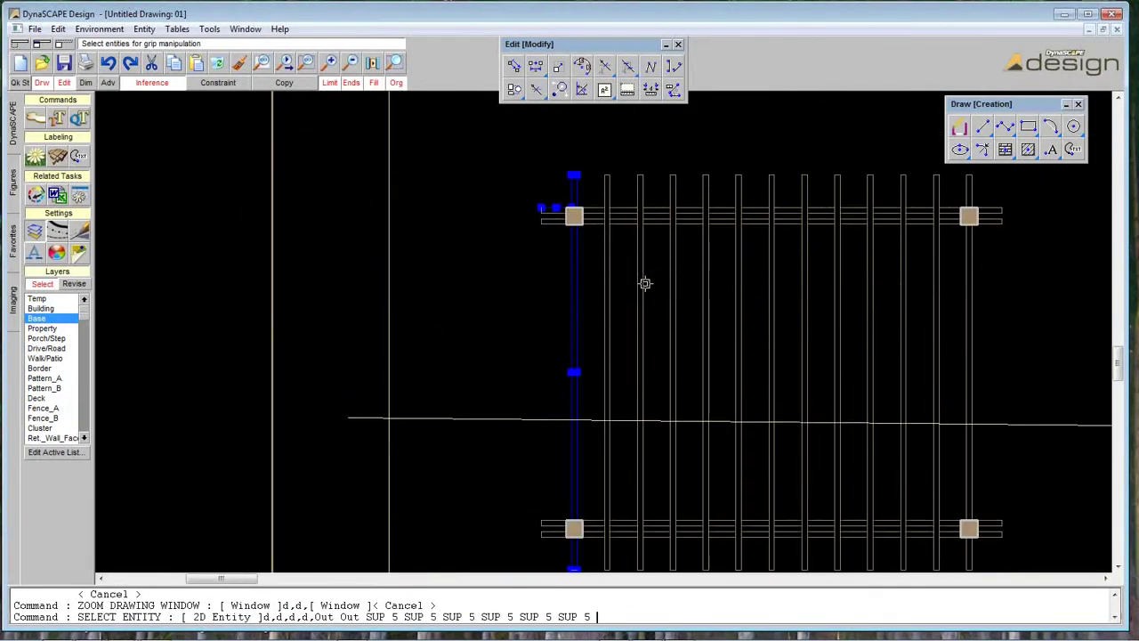
key(Escape)
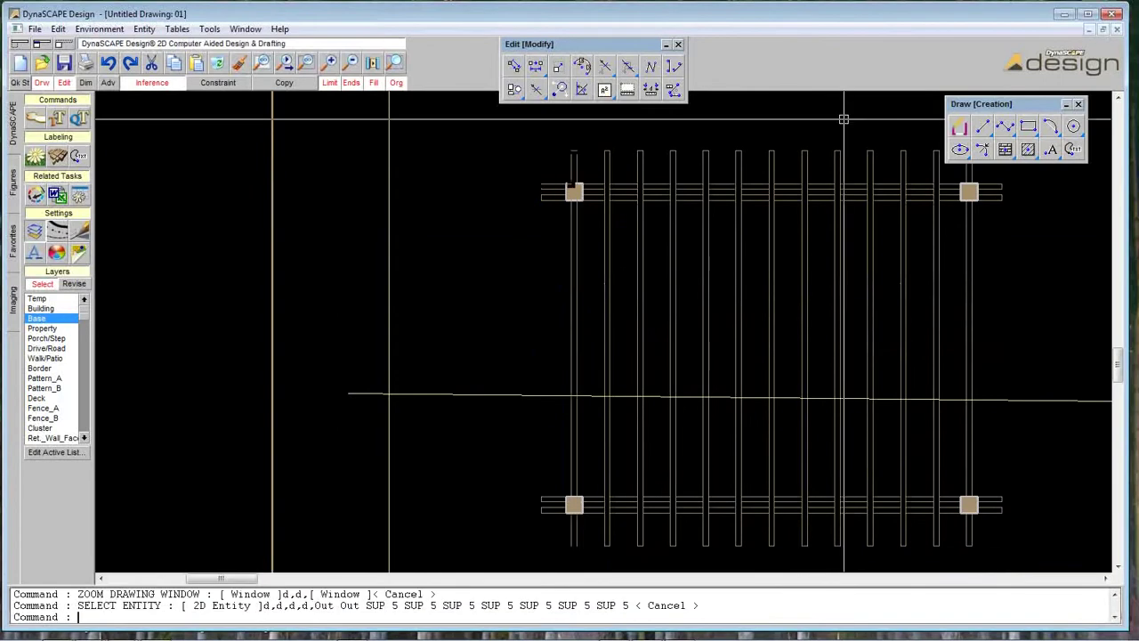
- Hatch the second and third gaps between rafters with PAVERS_RNDM, both above and below the crossing line
click(1005, 149)
click(620, 326)
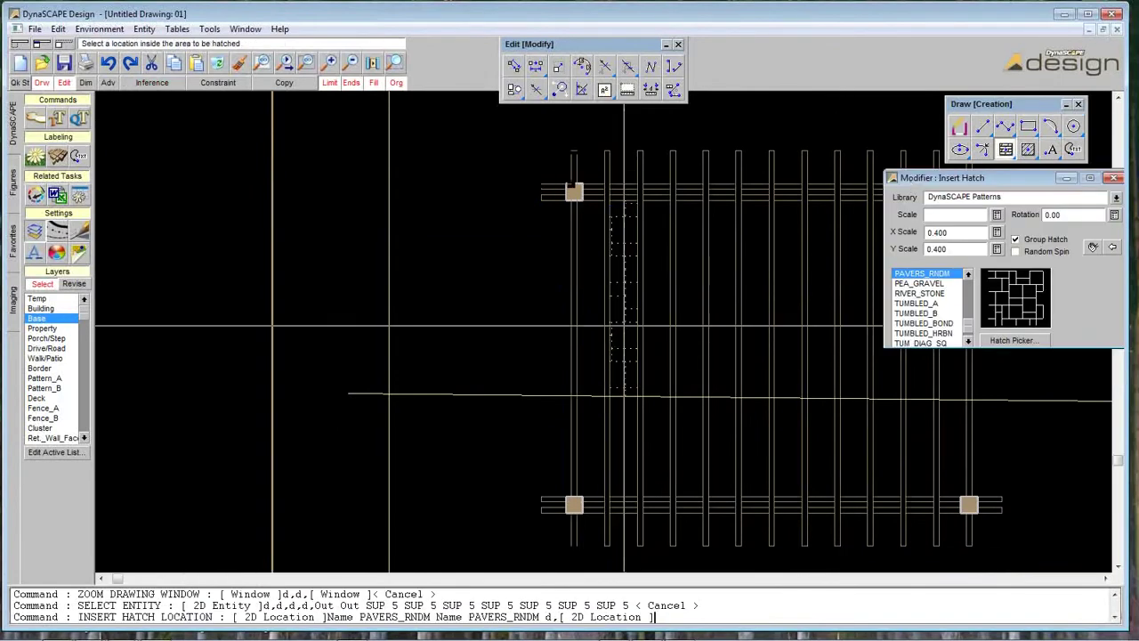
click(648, 420)
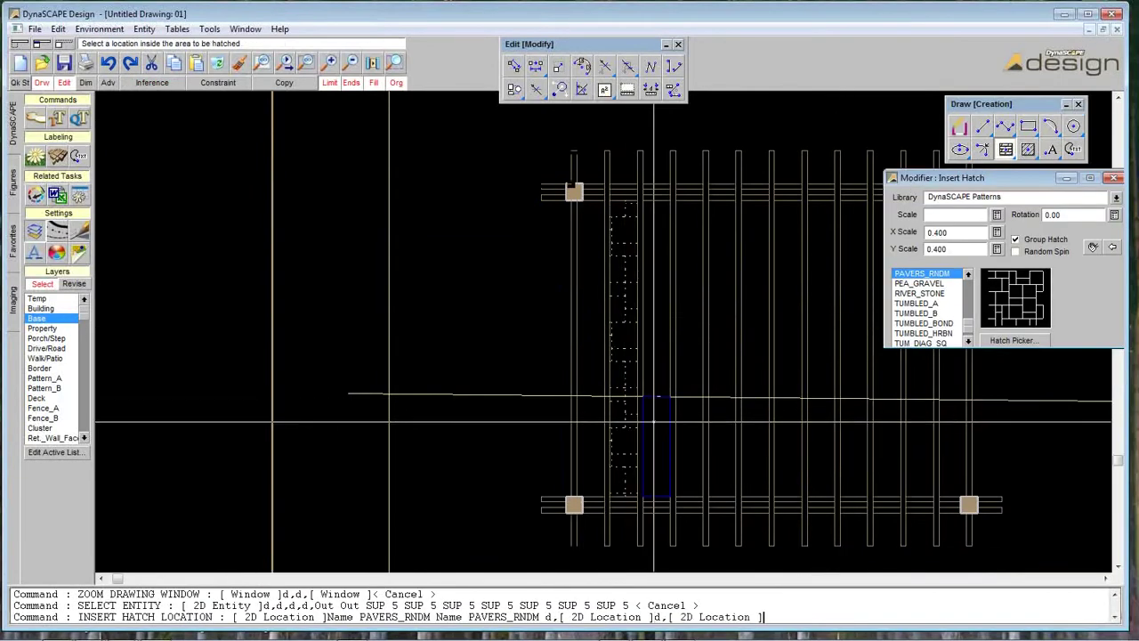
click(657, 374)
- Fill the next six rafter gaps above the crossing line with the PAVERS_RNDM hatch
click(717, 277)
click(758, 285)
click(788, 282)
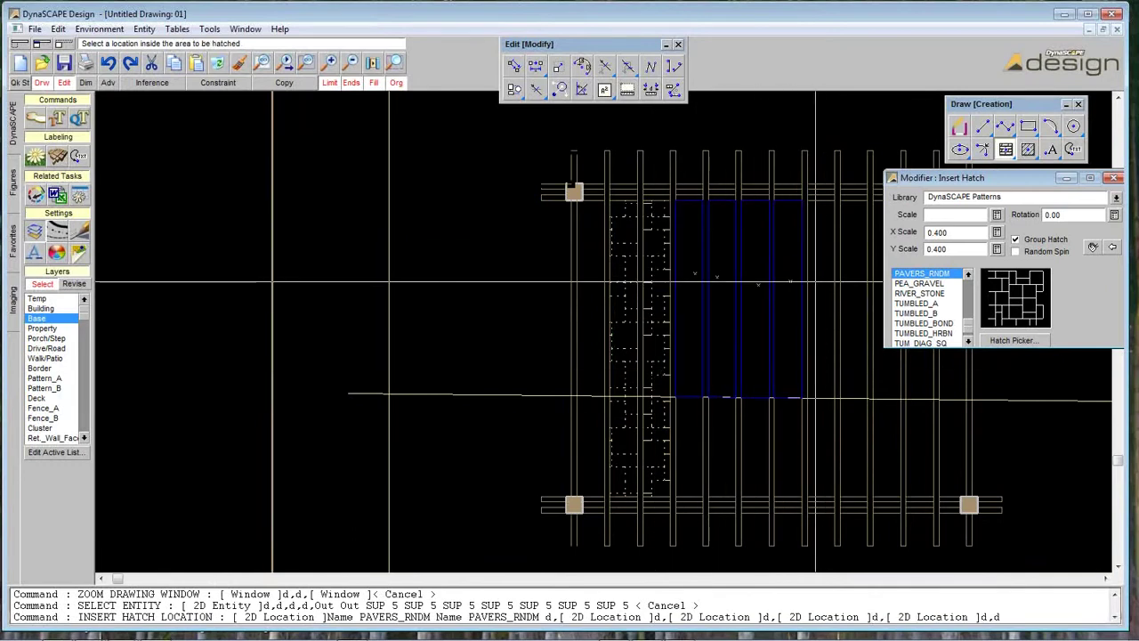
click(816, 283)
click(849, 285)
right_click(849, 286)
- Fill the matching six rafter gaps below the crossing line with the PAVERS_RNDM hatch
click(697, 429)
click(726, 429)
click(753, 429)
click(795, 430)
click(818, 430)
click(864, 429)
right_click(864, 430)
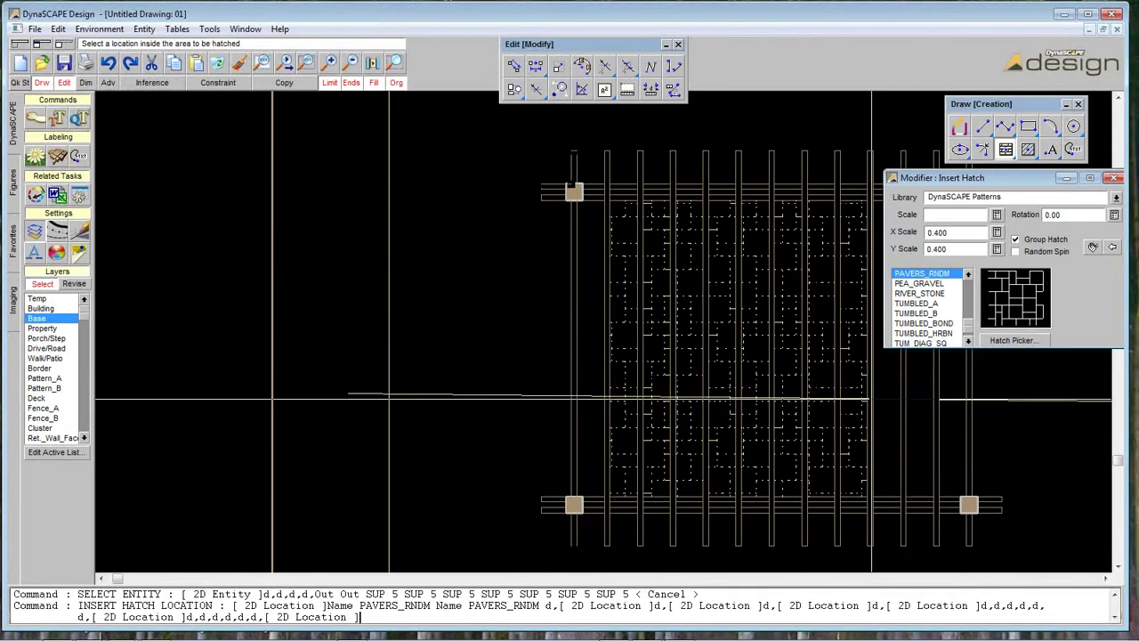
- Hatch the last three rafter gaps below the crossing line with PAVERS_RNDM
click(890, 415)
click(922, 418)
right_click(957, 421)
scroll(957, 421, down, 4)
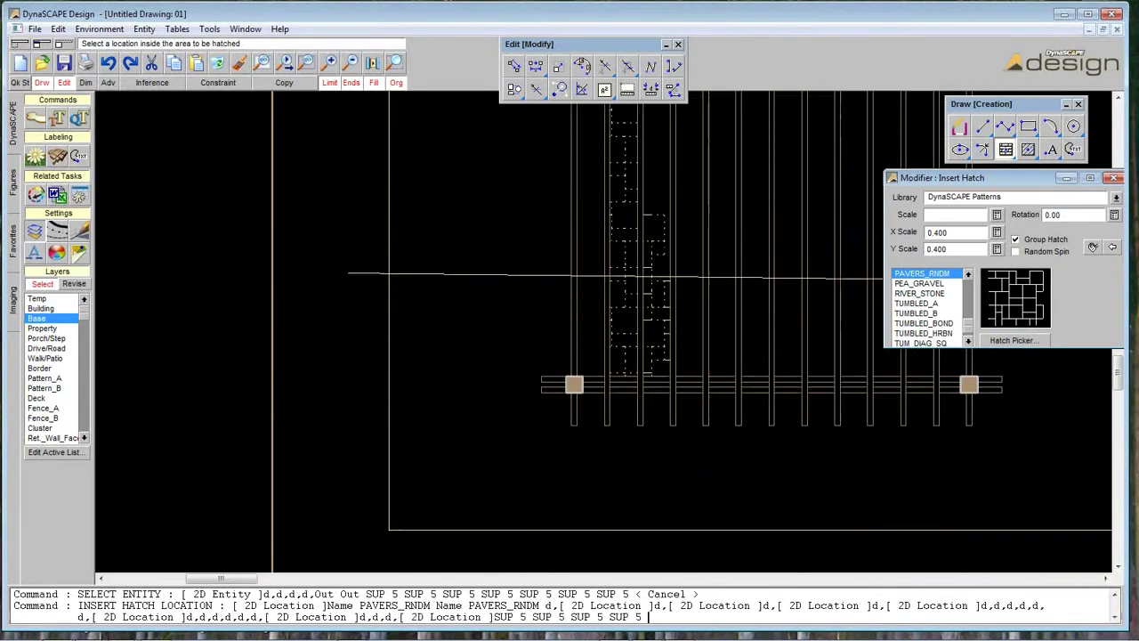
- Draw a steep line from the crossing line down past the rectangle's lower edge, just beside the pergola's lower-left post
scroll(717, 389, down, 2)
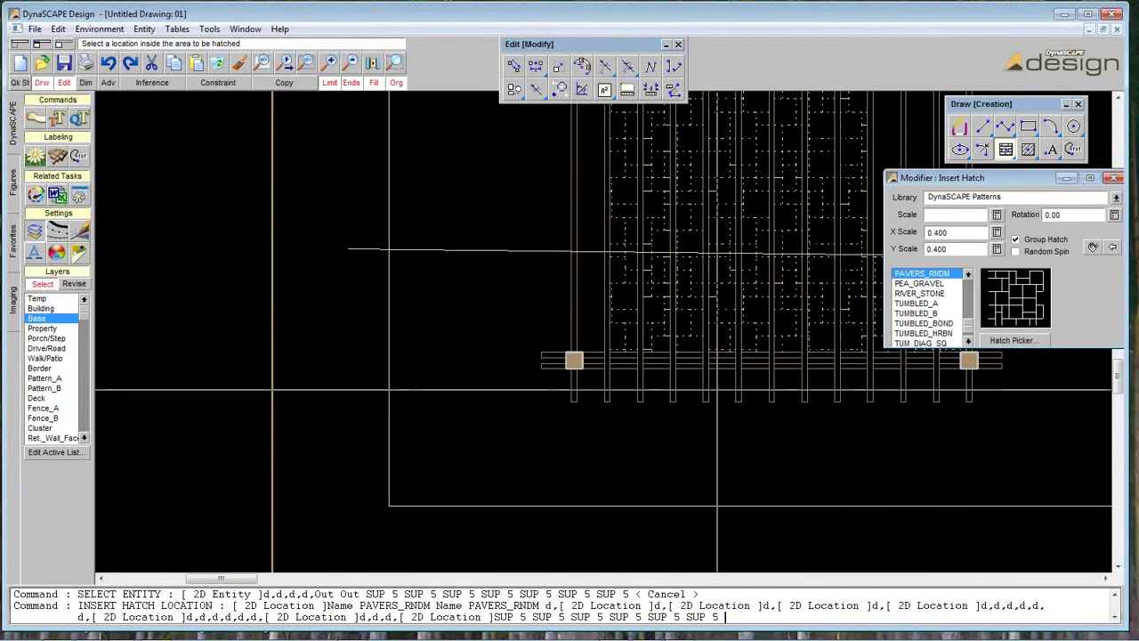
drag(945, 180, 969, 181)
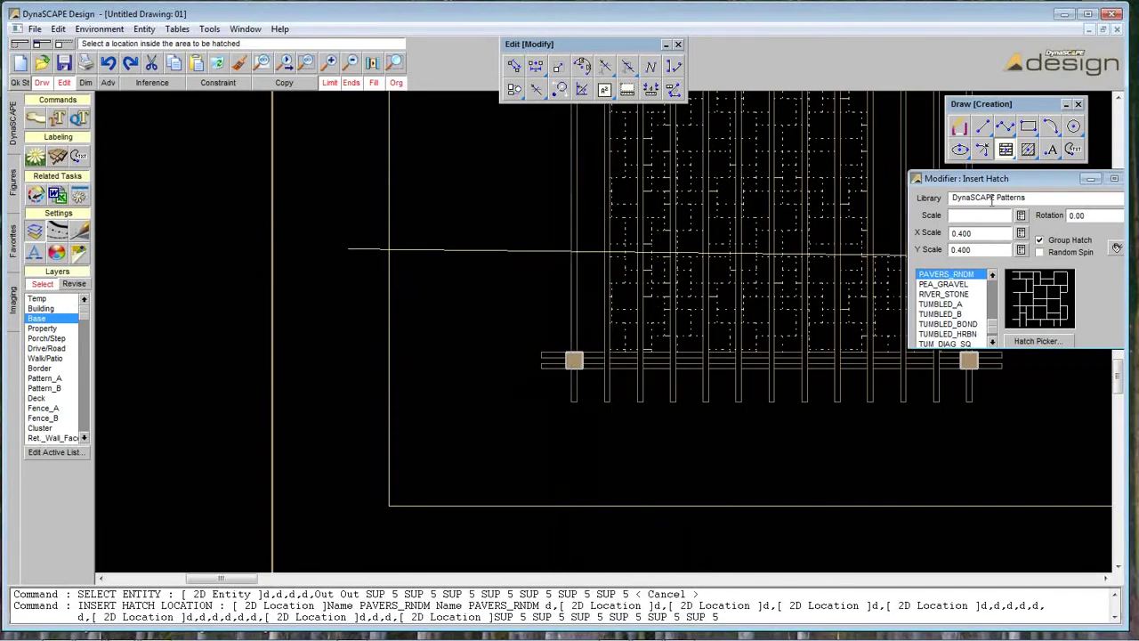
click(982, 129)
click(550, 256)
click(567, 549)
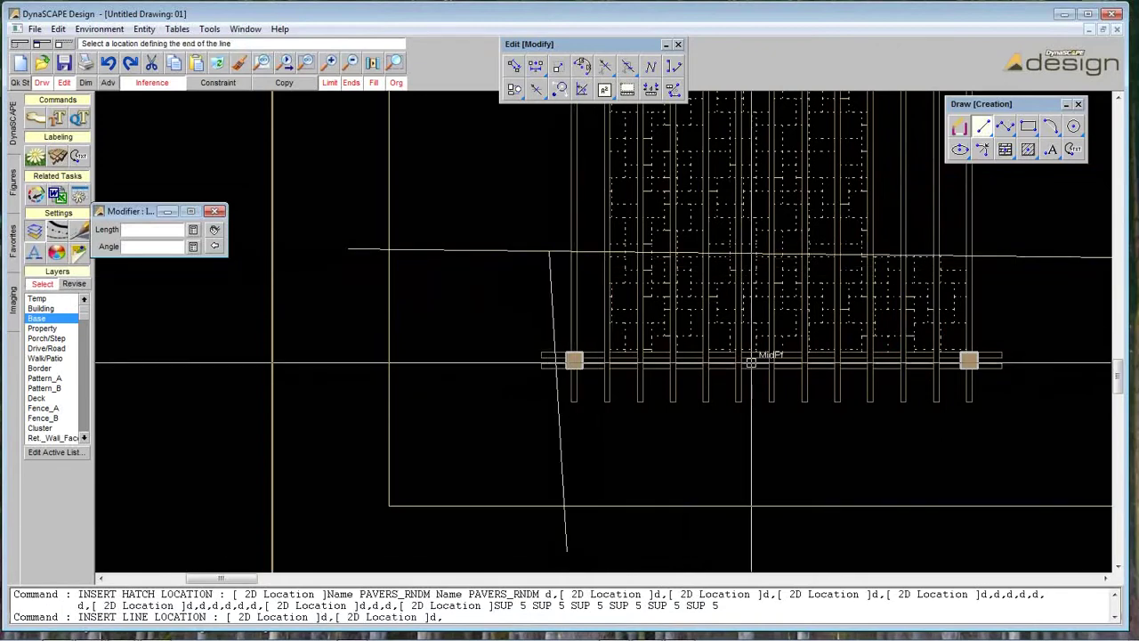
- Fill the area between the rectangle's left edge and the steep line with an ANSI_38 section at scale 0.500, and inspect it around the beam ends
click(1028, 150)
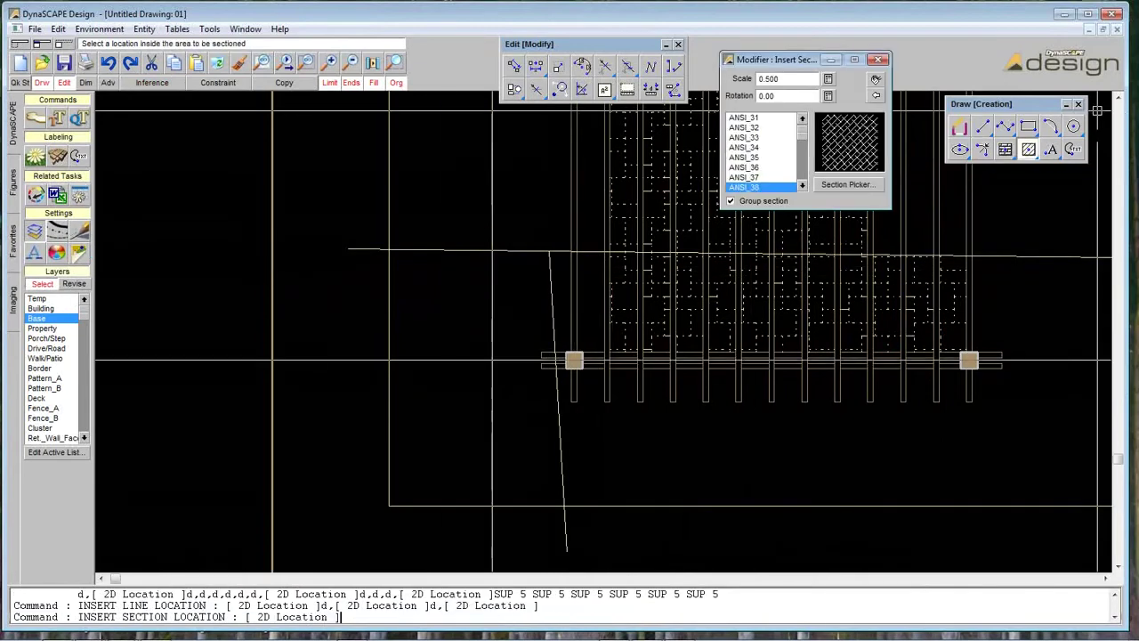
click(450, 372)
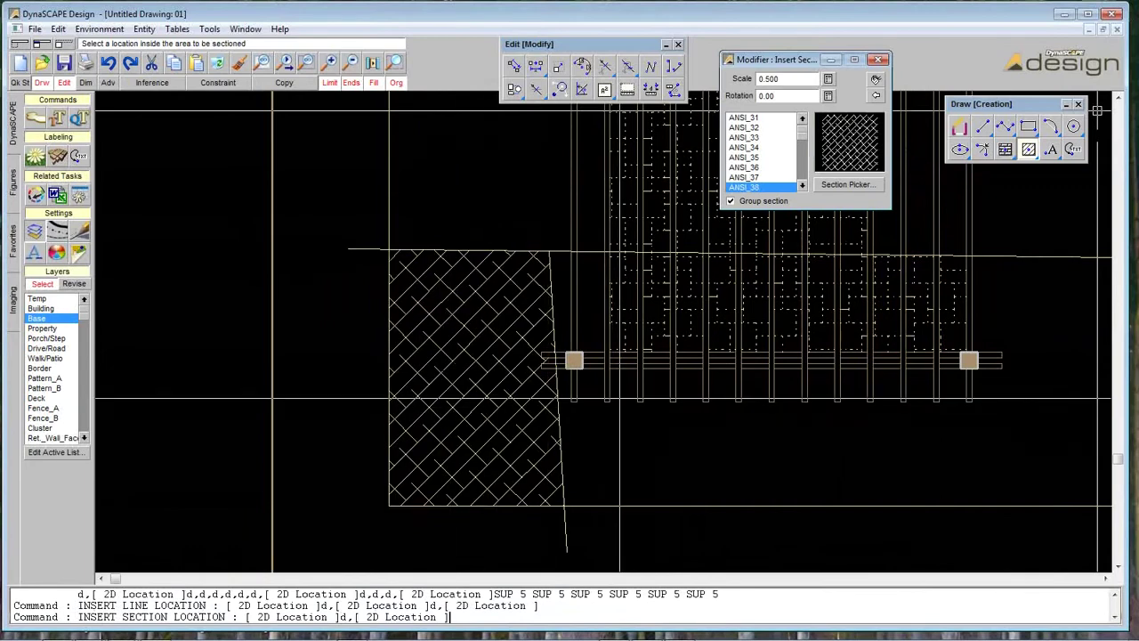
click(395, 62)
click(479, 211)
click(676, 445)
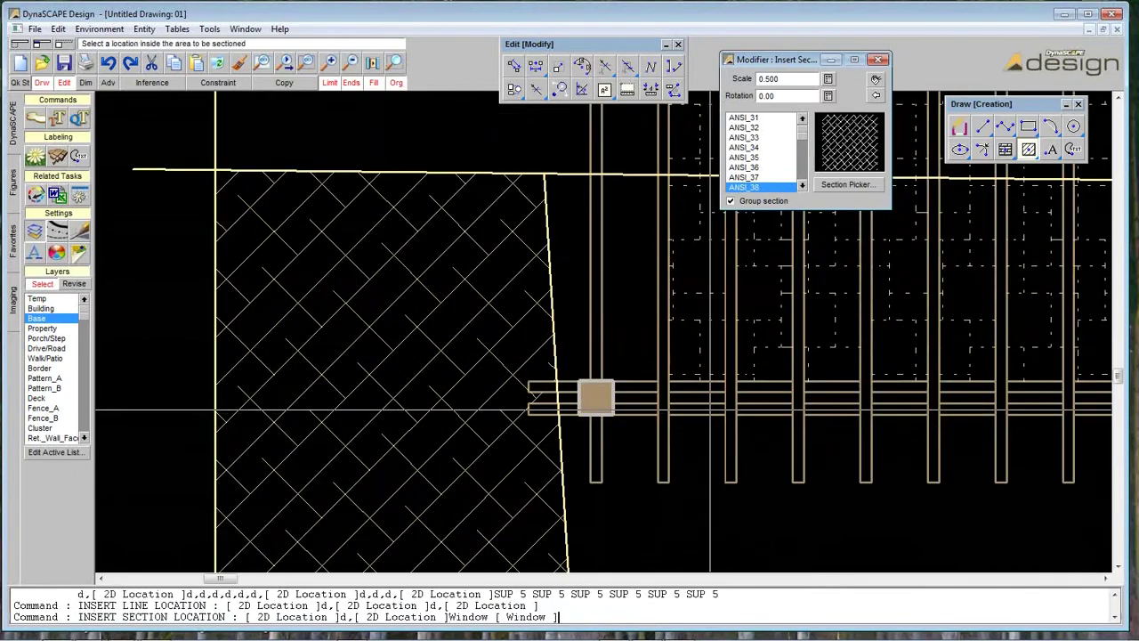
key(Escape)
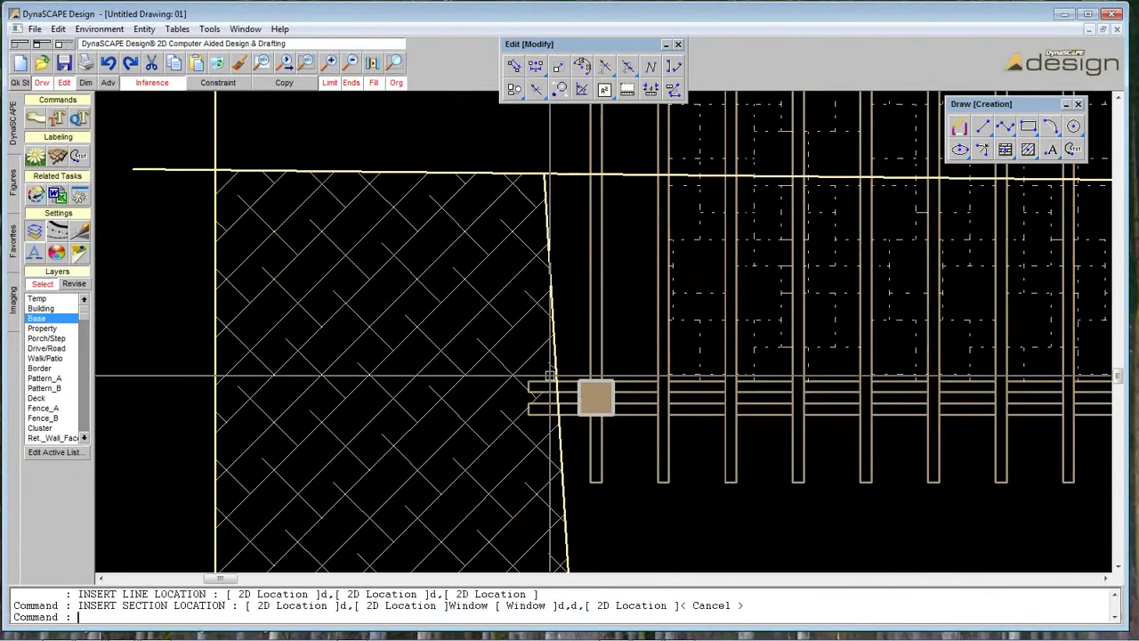
- Delete the steep line together with the ANSI_38 section beside it
click(548, 262)
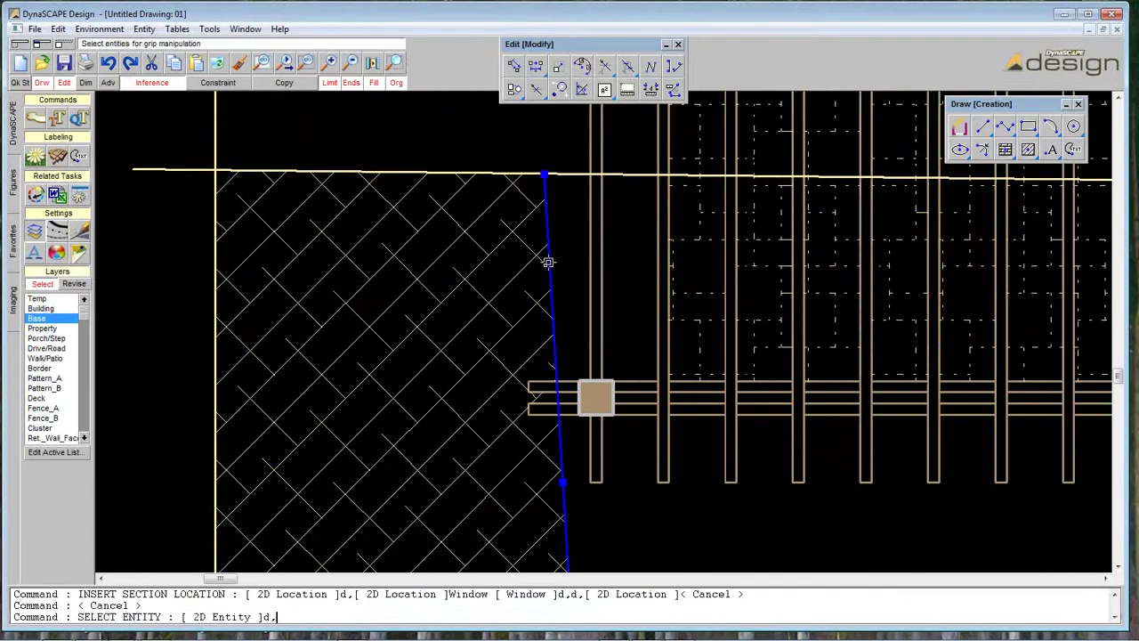
click(494, 258)
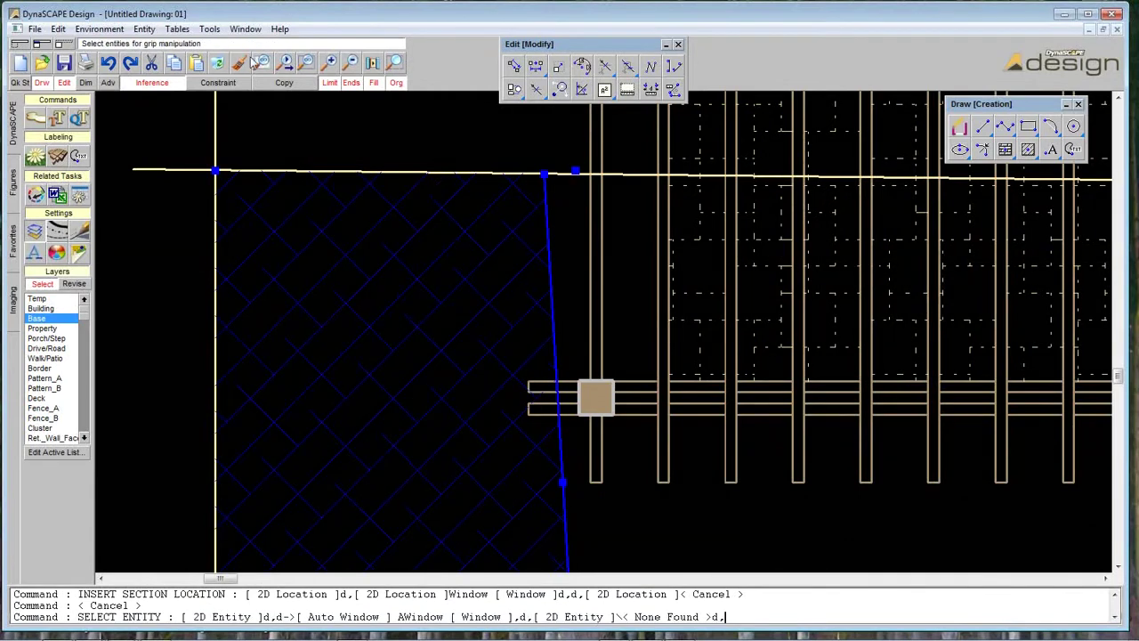
click(219, 65)
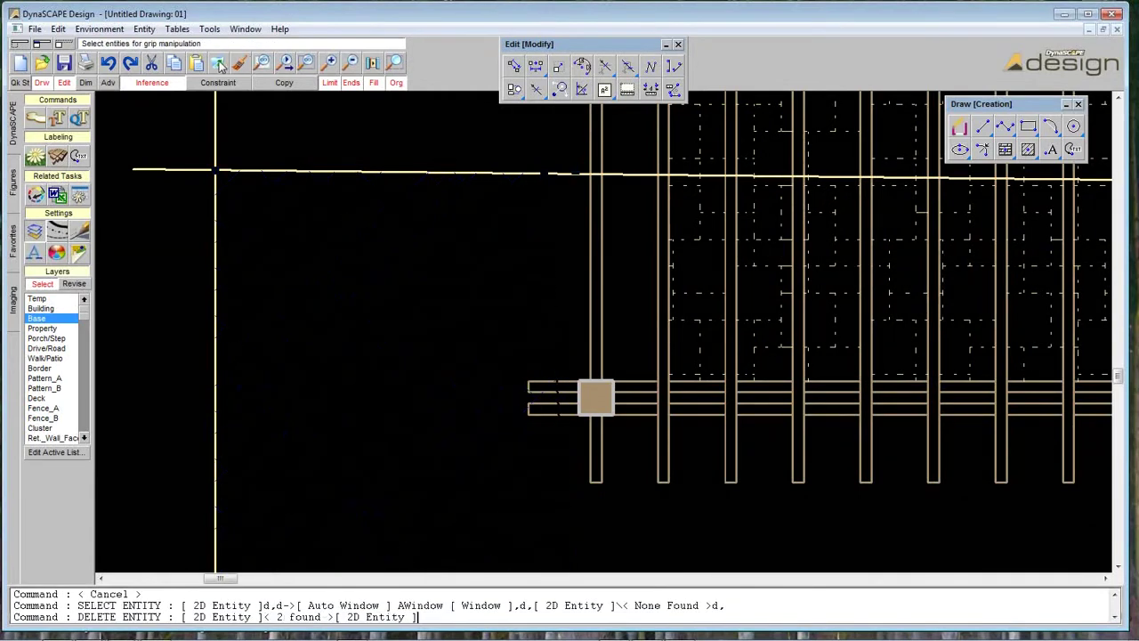
- Draw a connected line from outside the rectangle's left edge across the lower rafter ends, continuing diagonally past its lower edge
click(352, 61)
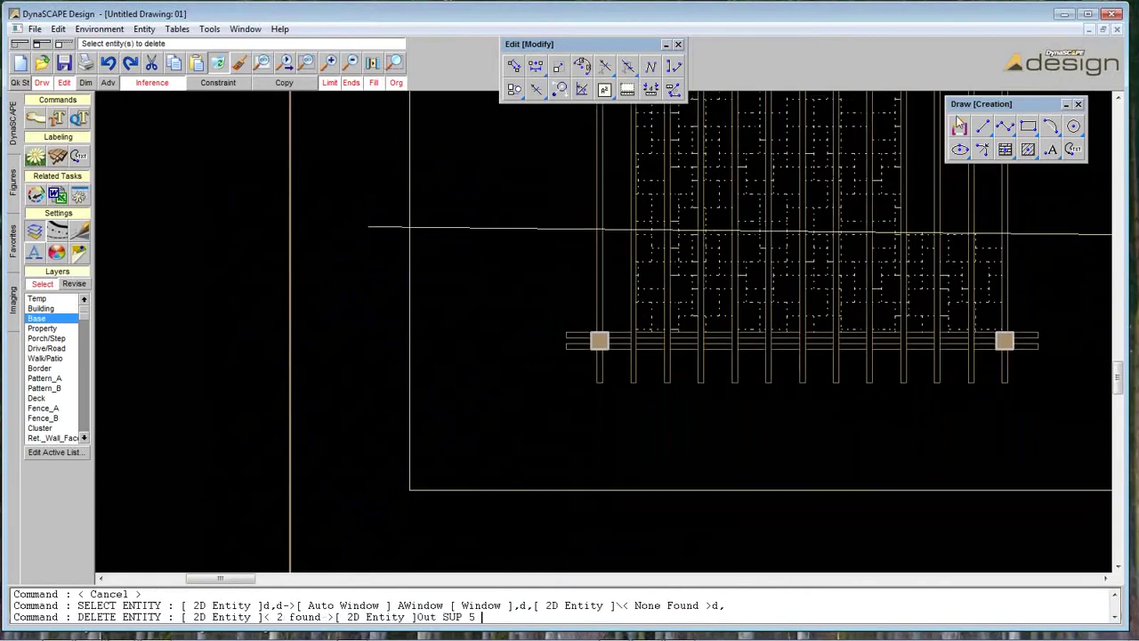
click(982, 127)
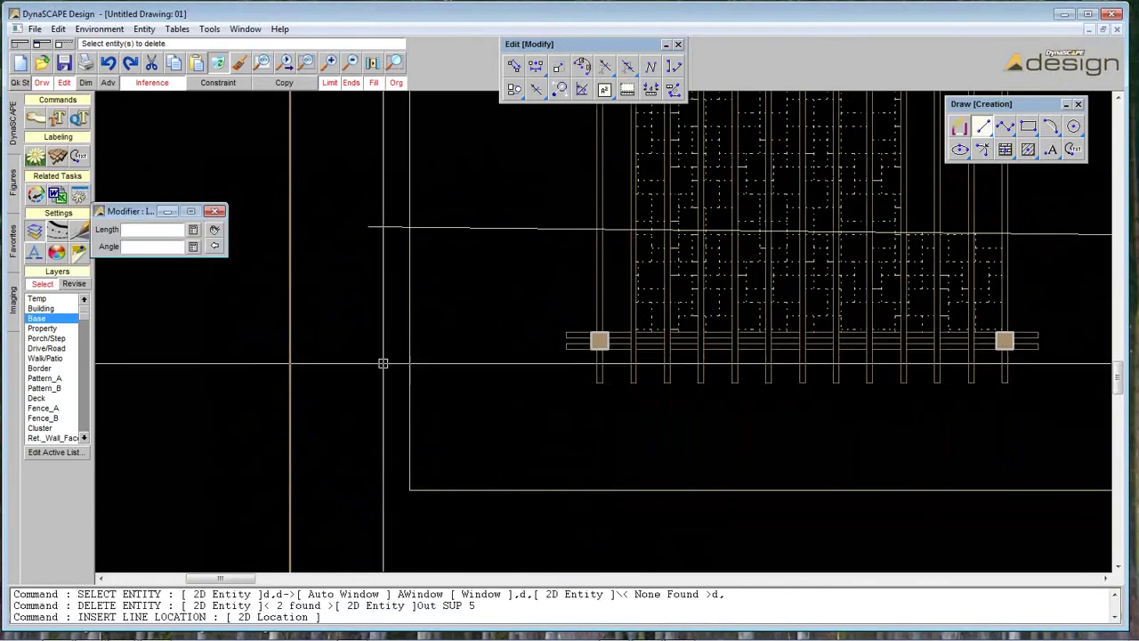
click(697, 363)
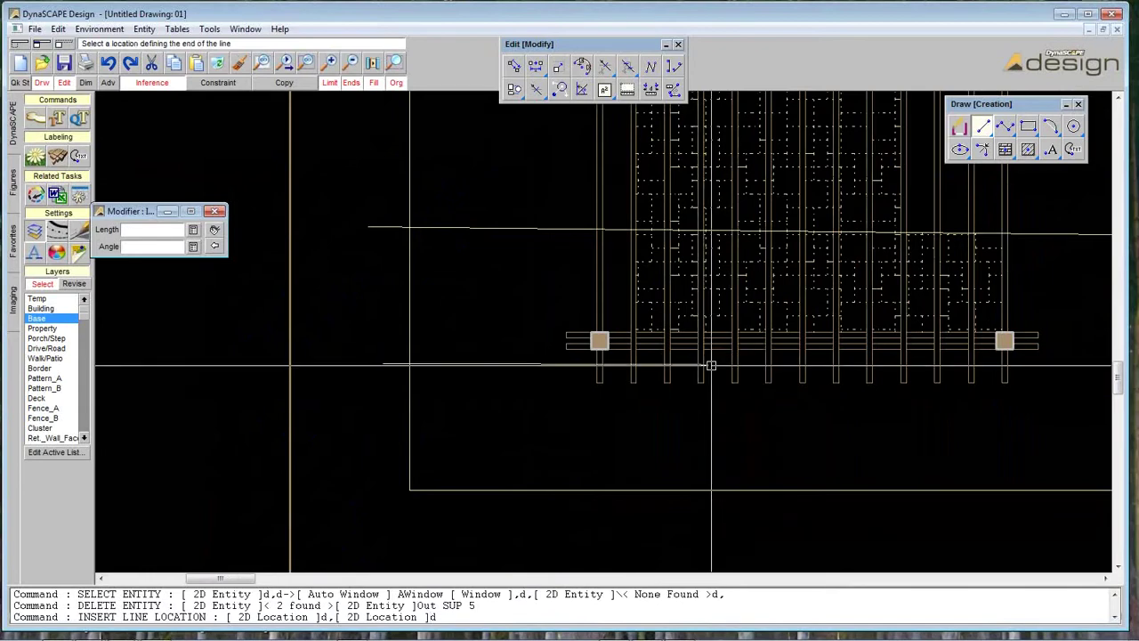
click(815, 516)
key(Escape)
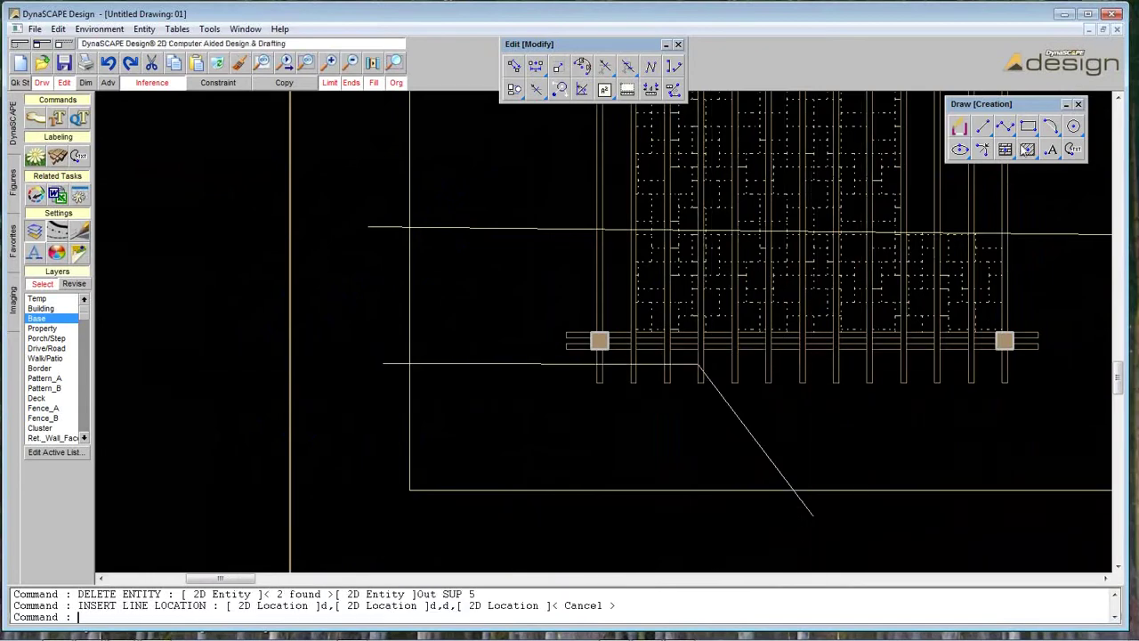
- Fill the area below the angled line with an ANSI_38 section, and undo that section
click(1029, 148)
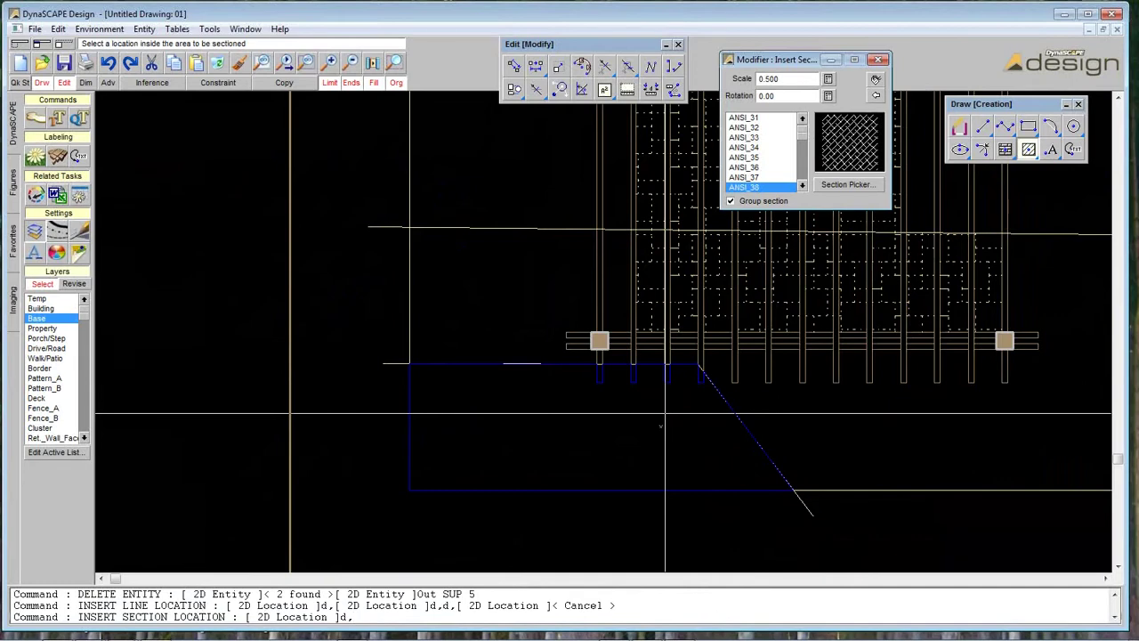
click(665, 413)
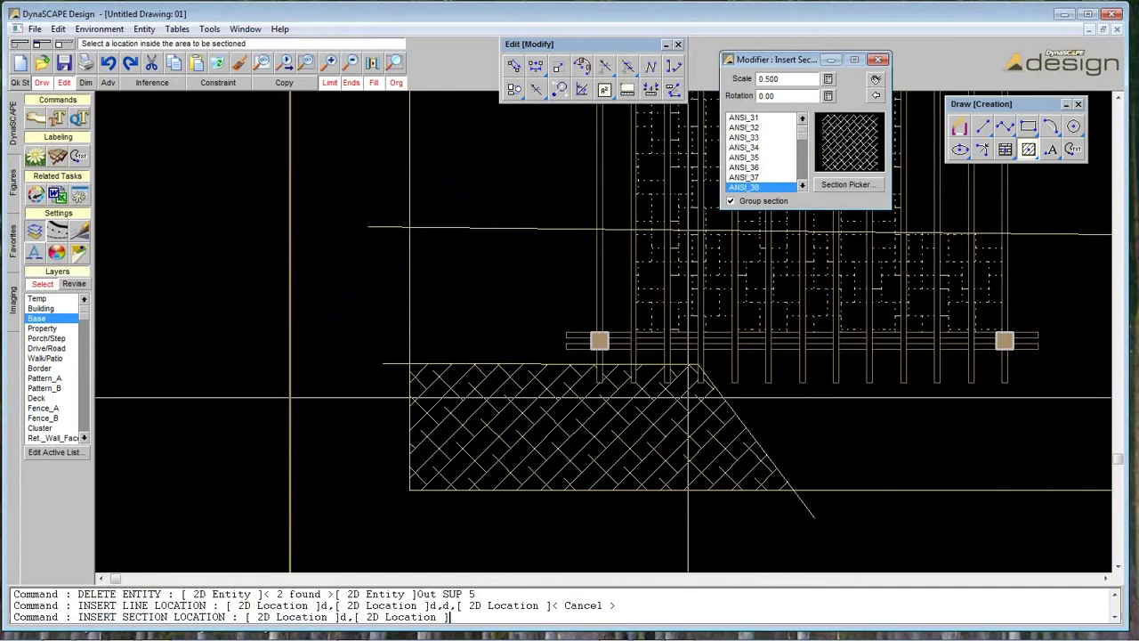
key(ctrl+z)
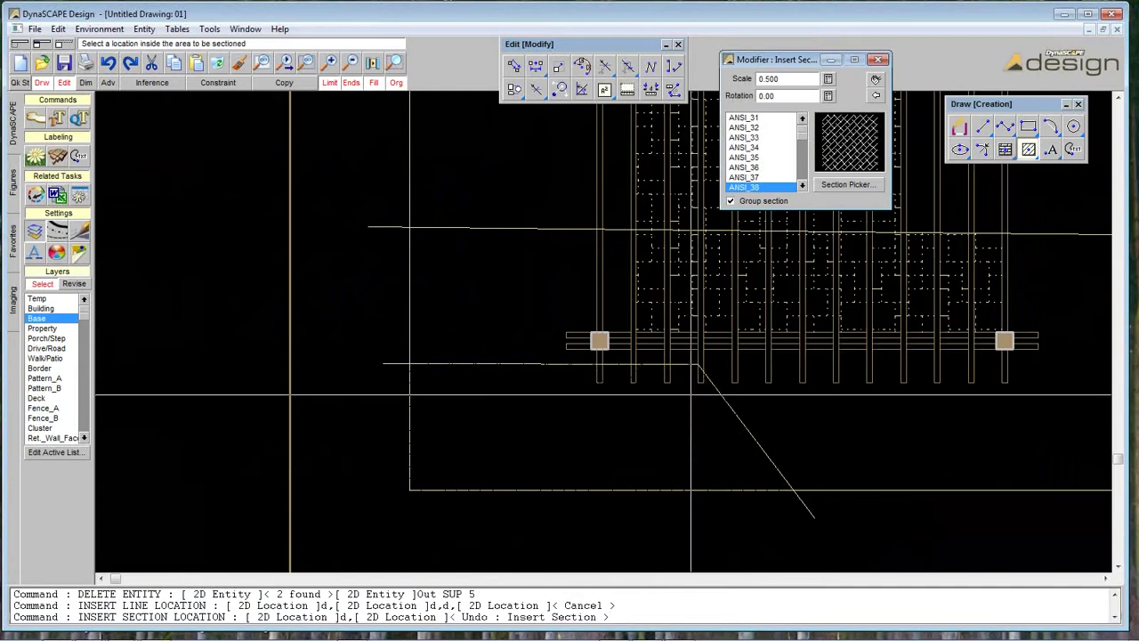
- Stretch the lower end of the diagonal segment to just beyond the rectangle's right edge, making the line cross the whole rectangle
scroll(290, 394, up, 1)
scroll(291, 394, up, 4)
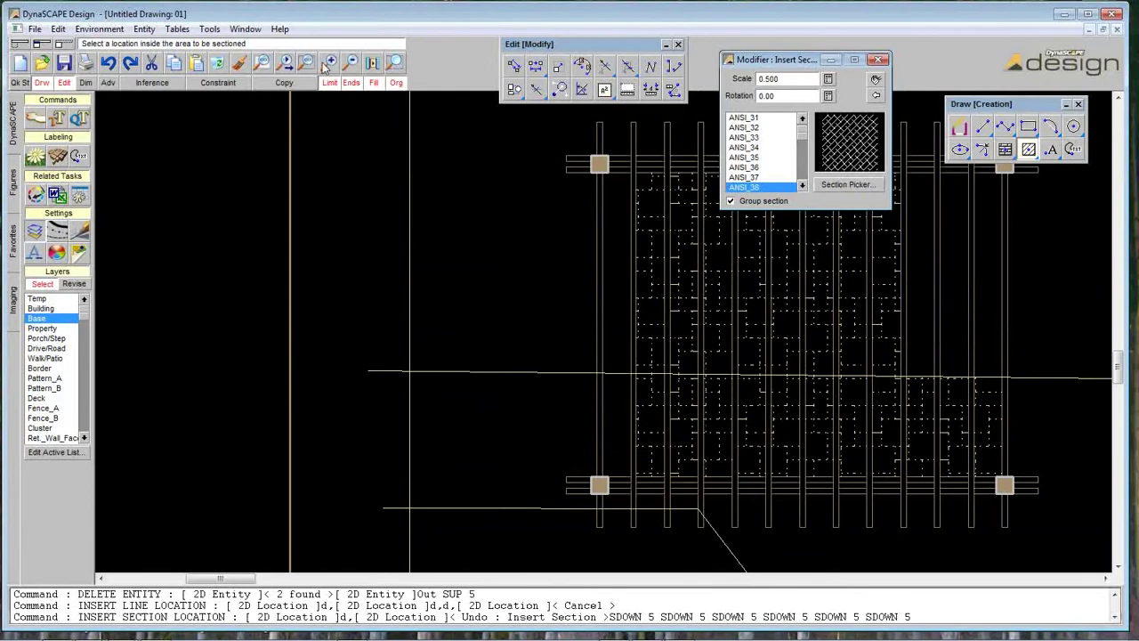
click(355, 68)
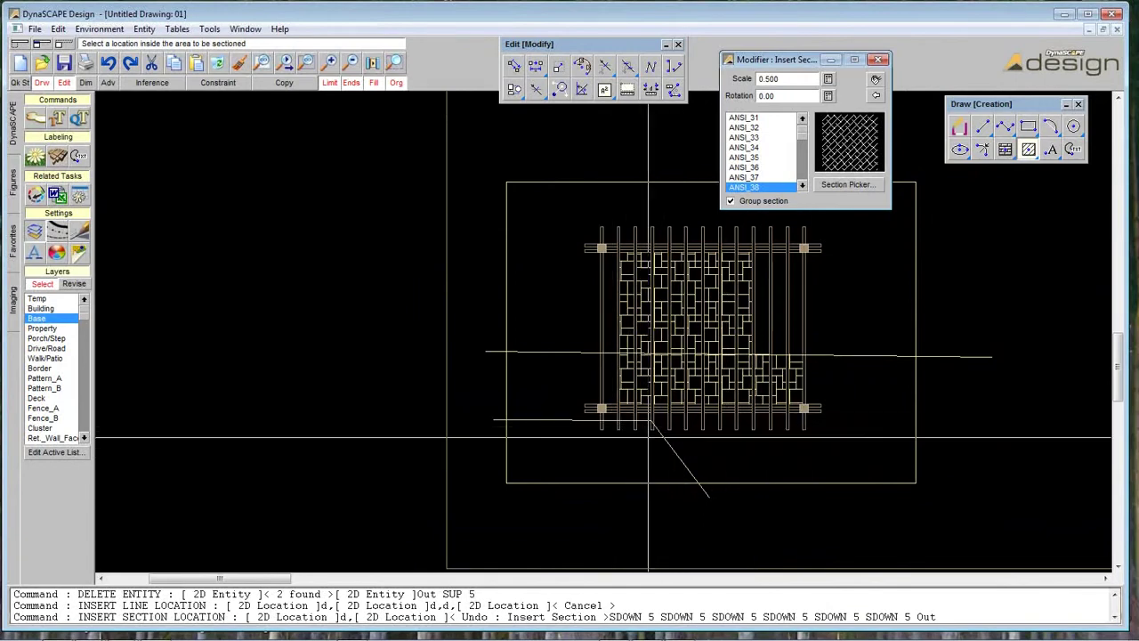
key(Escape)
click(691, 465)
click(710, 496)
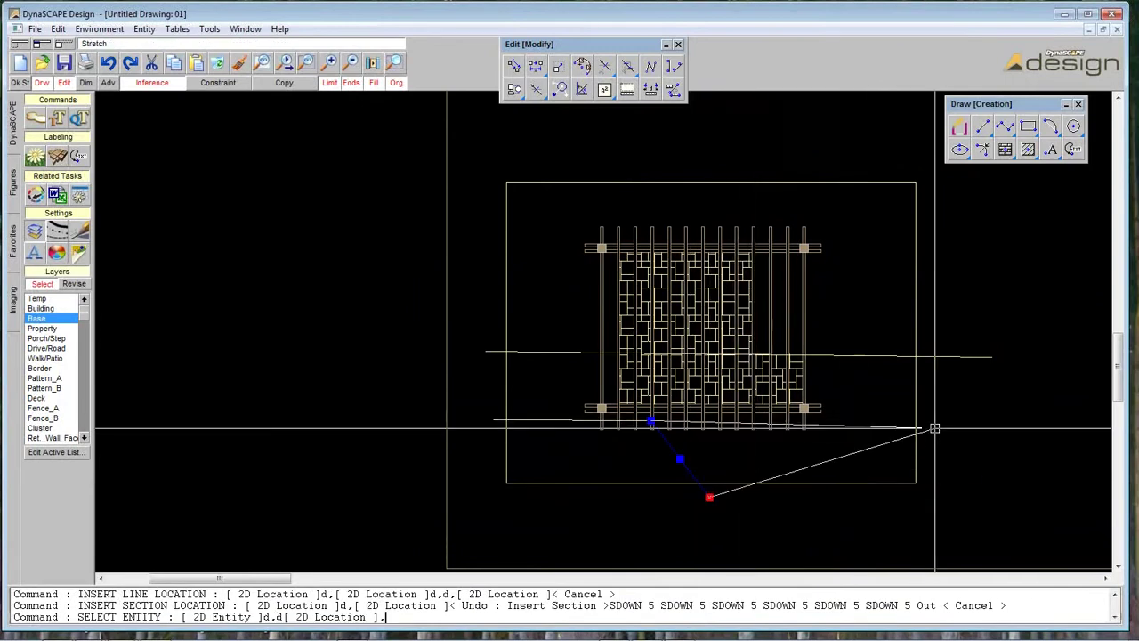
click(946, 424)
key(Escape)
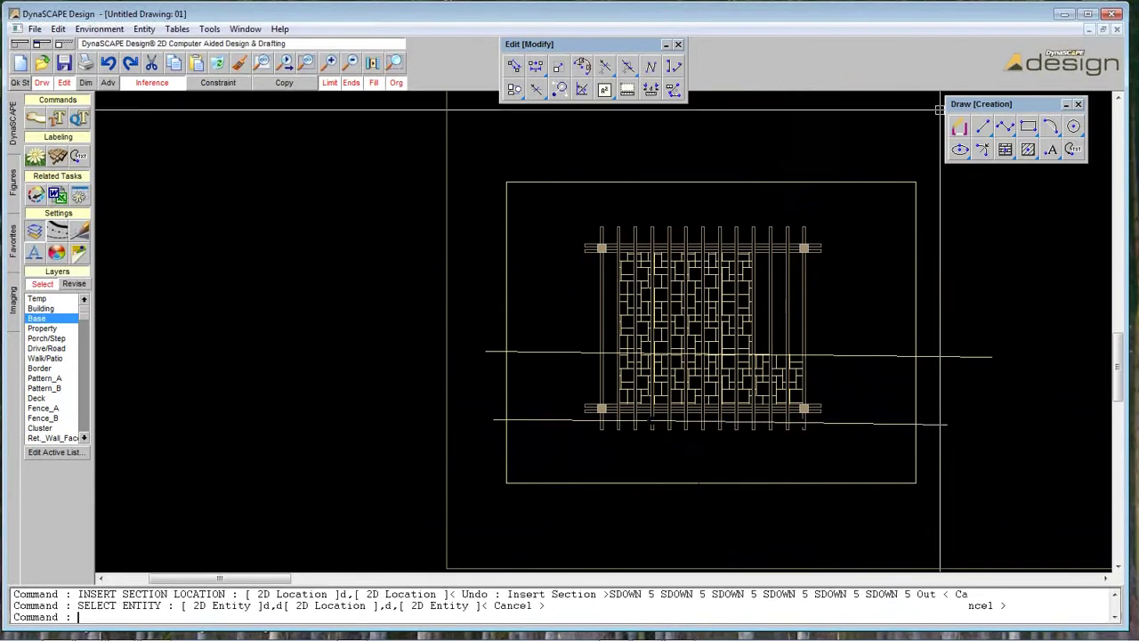
- Insert an ANSI_38 section at scale 0.500, picking a point inside the rectangle below the lower crossing line
click(1028, 148)
click(780, 443)
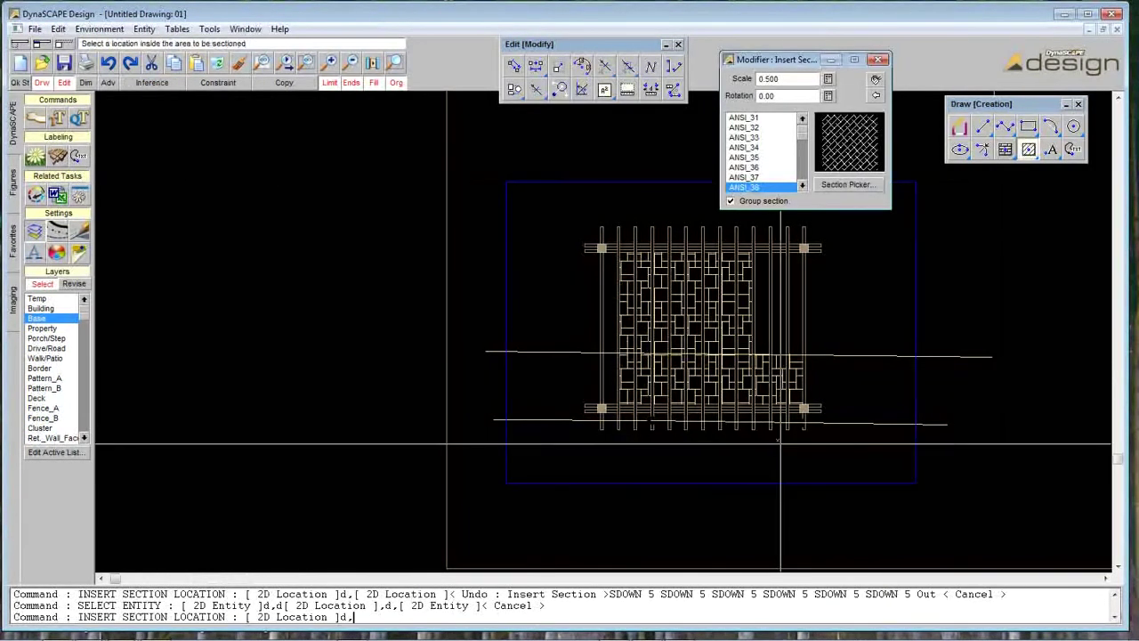
key(Escape)
key(Escape)
key(Escape)
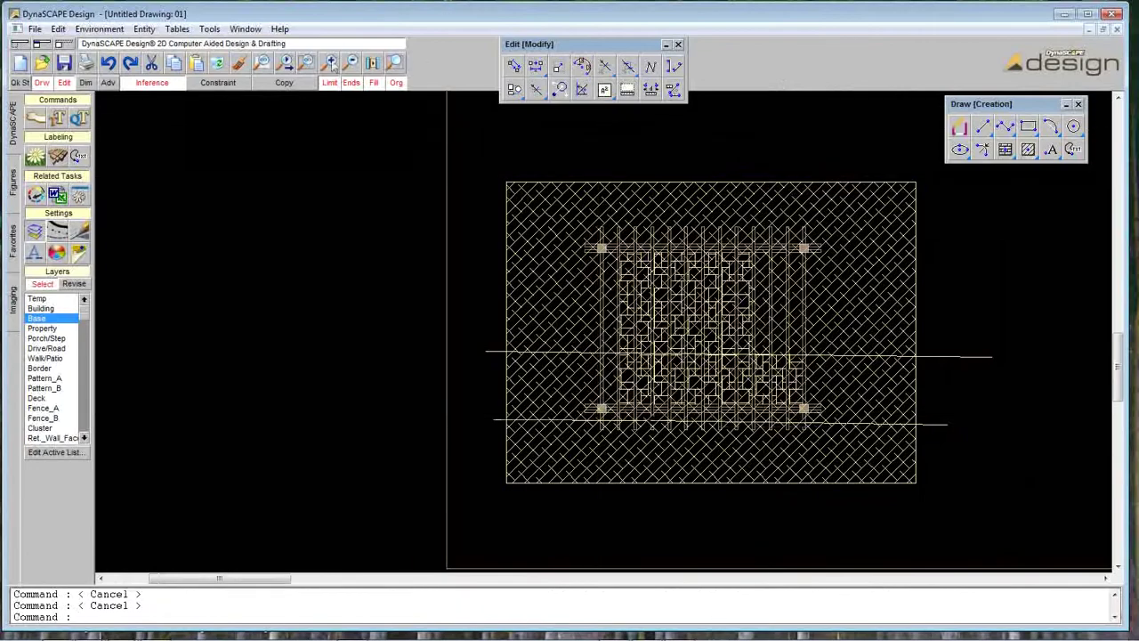
- Delete all the test patios, pergolas, rectangles and hatches inside the sheet border, keeping the border and title block
click(288, 64)
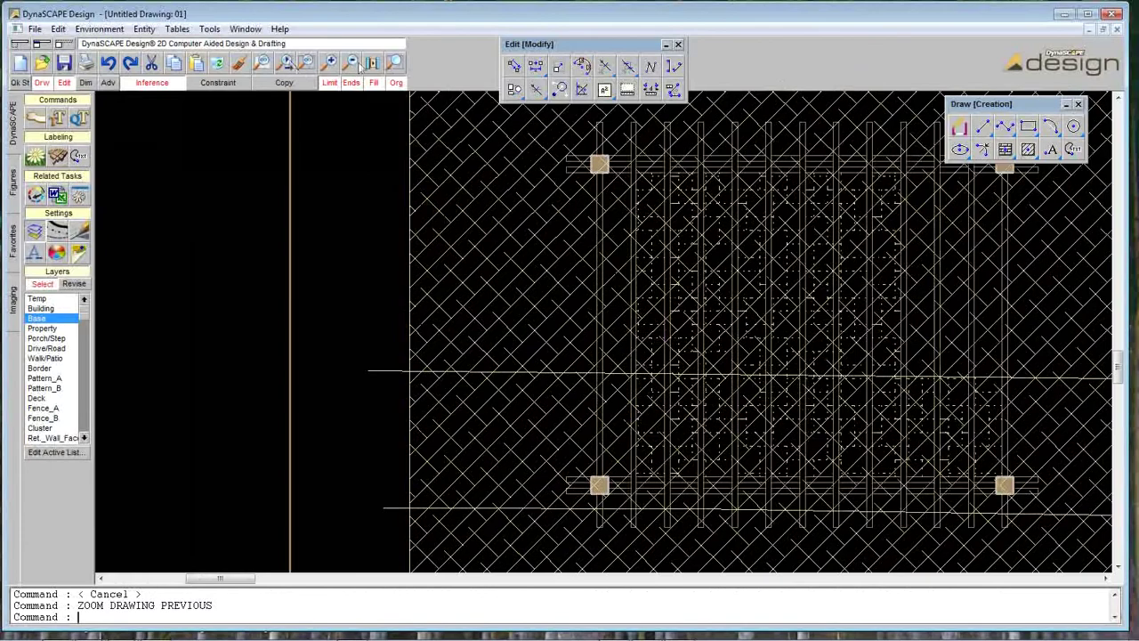
click(353, 64)
click(353, 64)
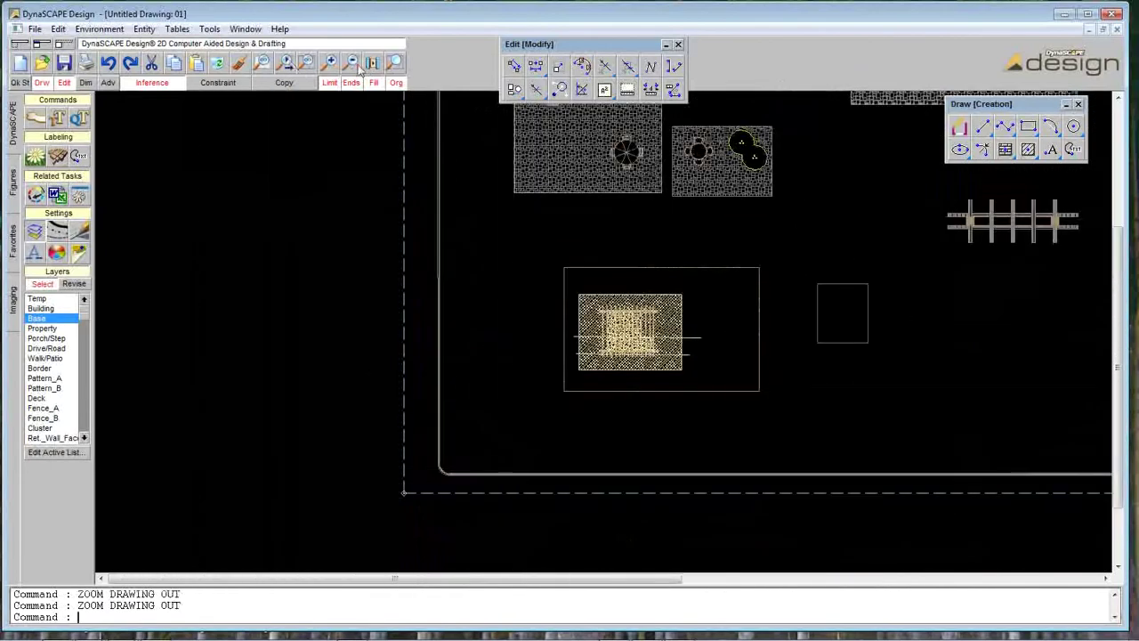
click(353, 64)
key(Escape)
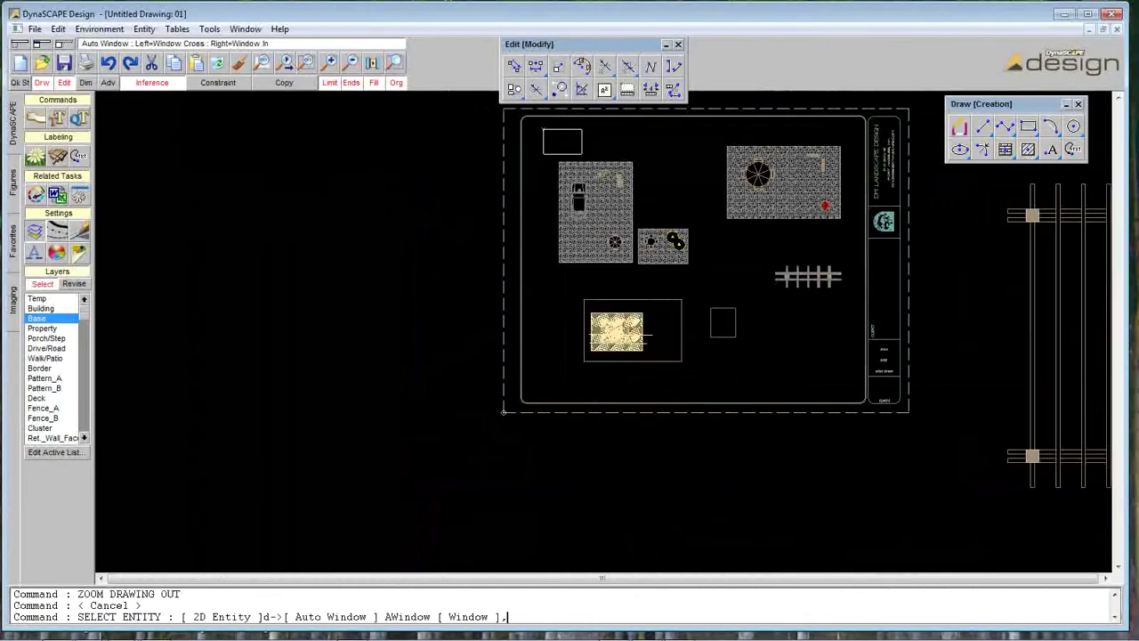
click(504, 412)
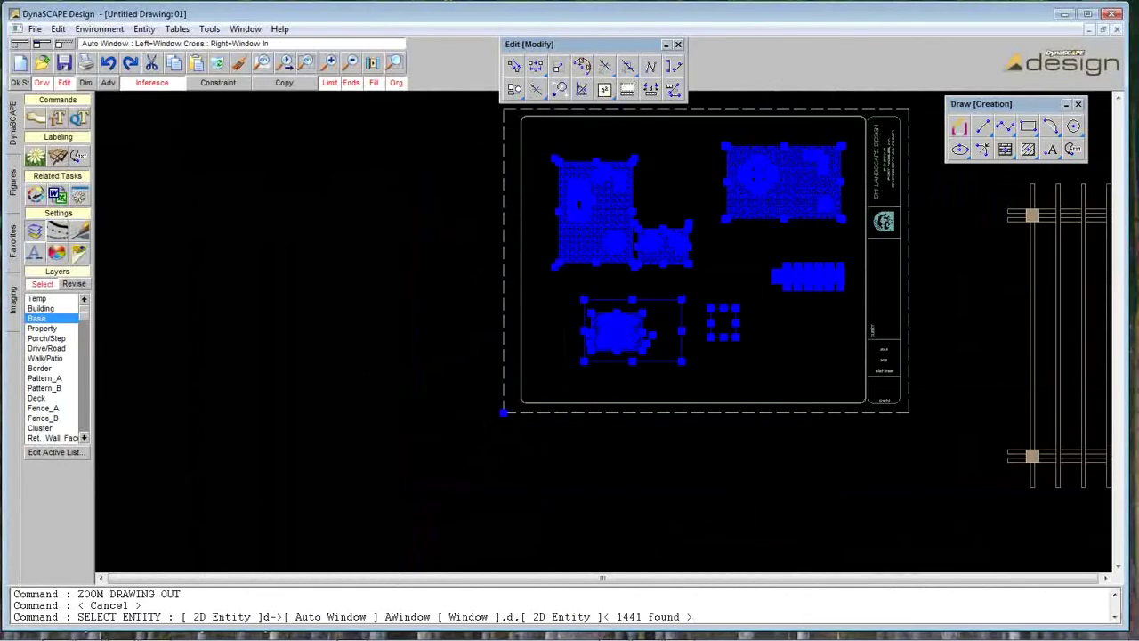
click(240, 64)
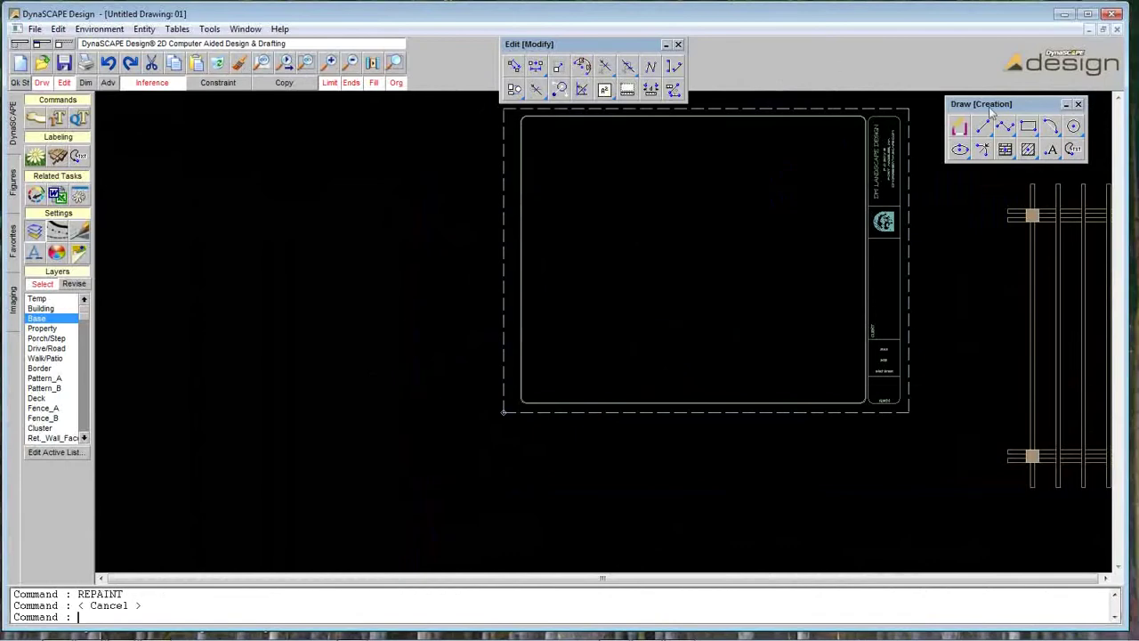
- Place the Draw toolbar beside the Edit toolbar and delete the large pergola outside the sheet border
drag(804, 53, 804, 53)
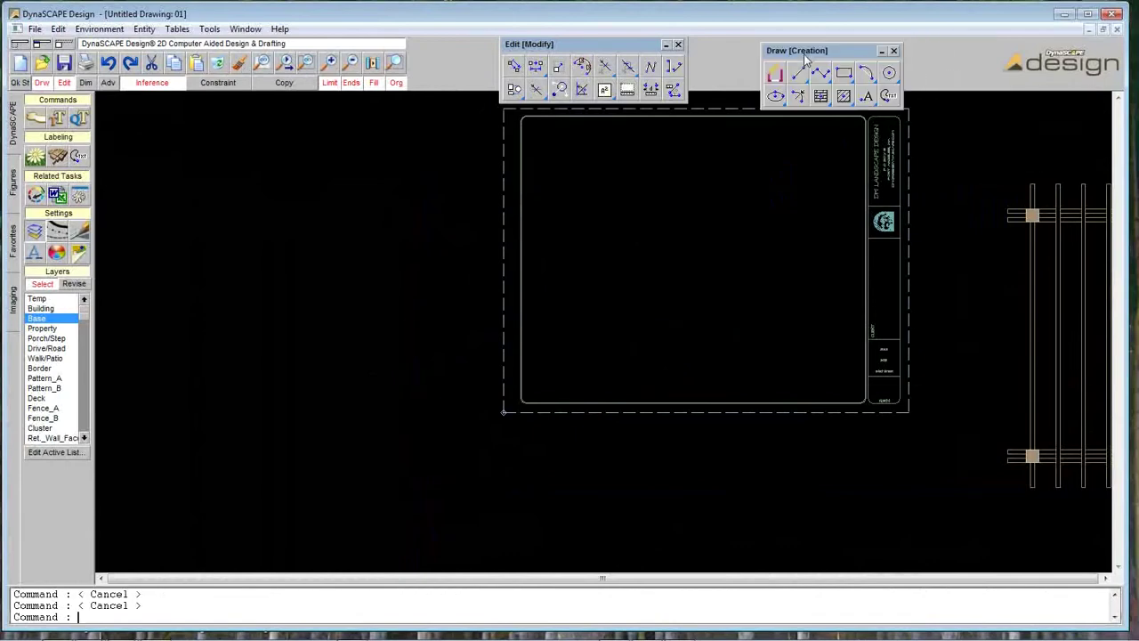
click(1033, 212)
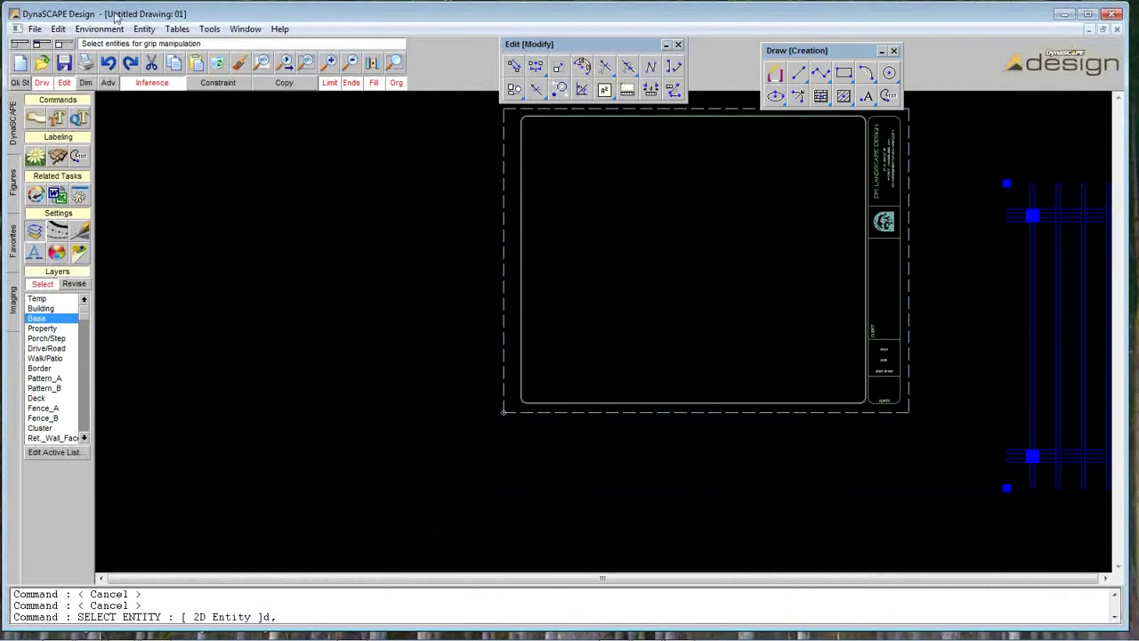
click(240, 64)
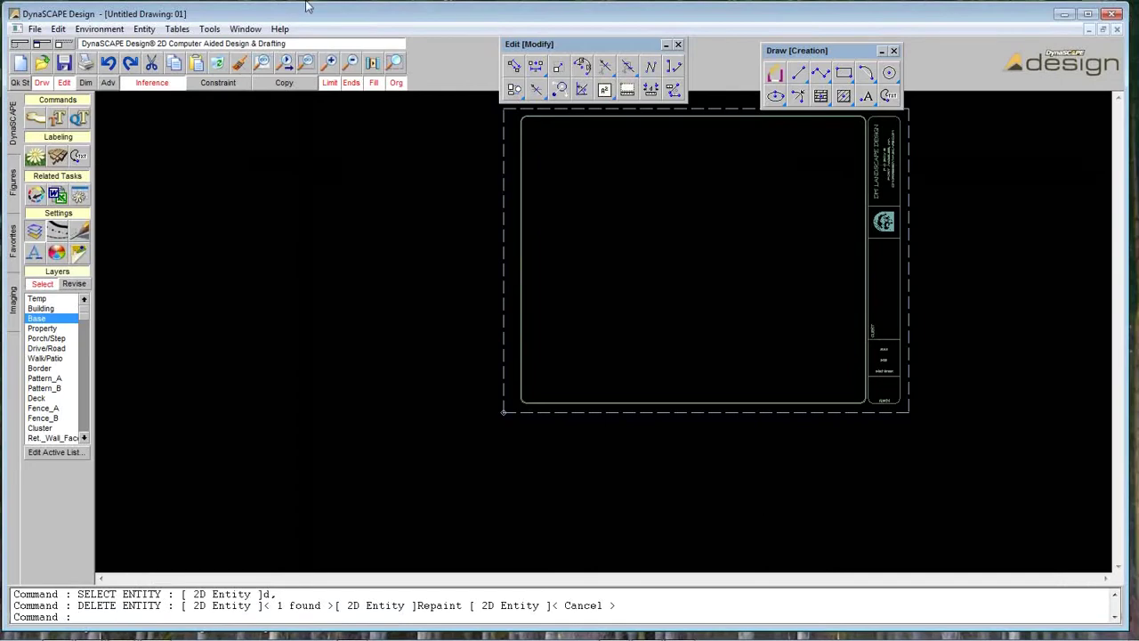
- Draw a wide rectangle in the upper-left part of the empty sheet
click(395, 62)
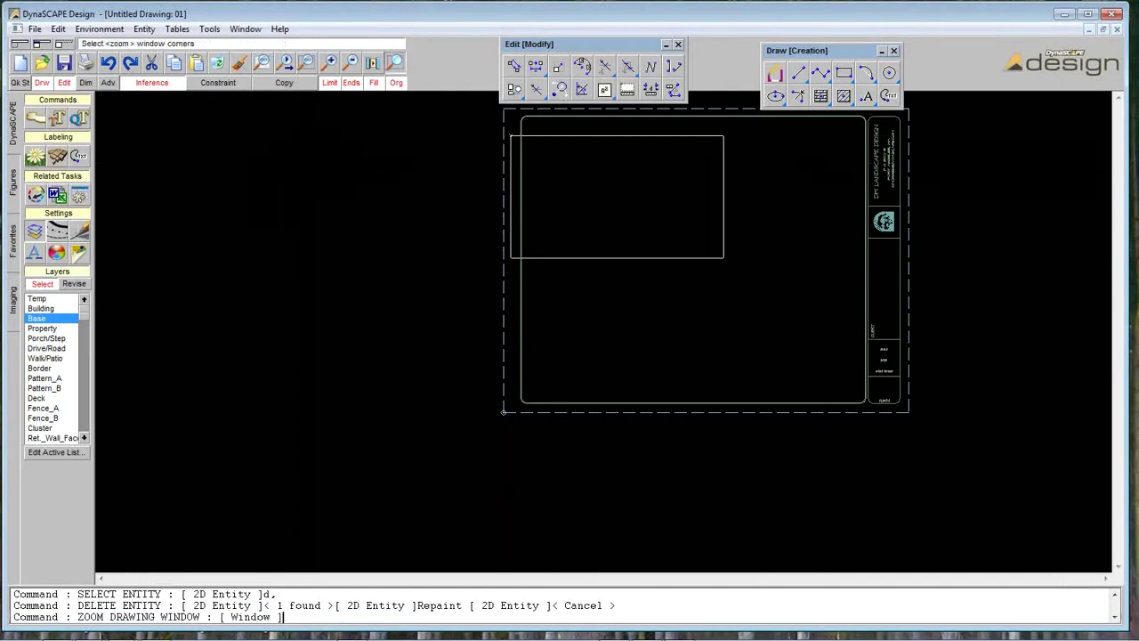
click(724, 258)
click(846, 74)
click(370, 206)
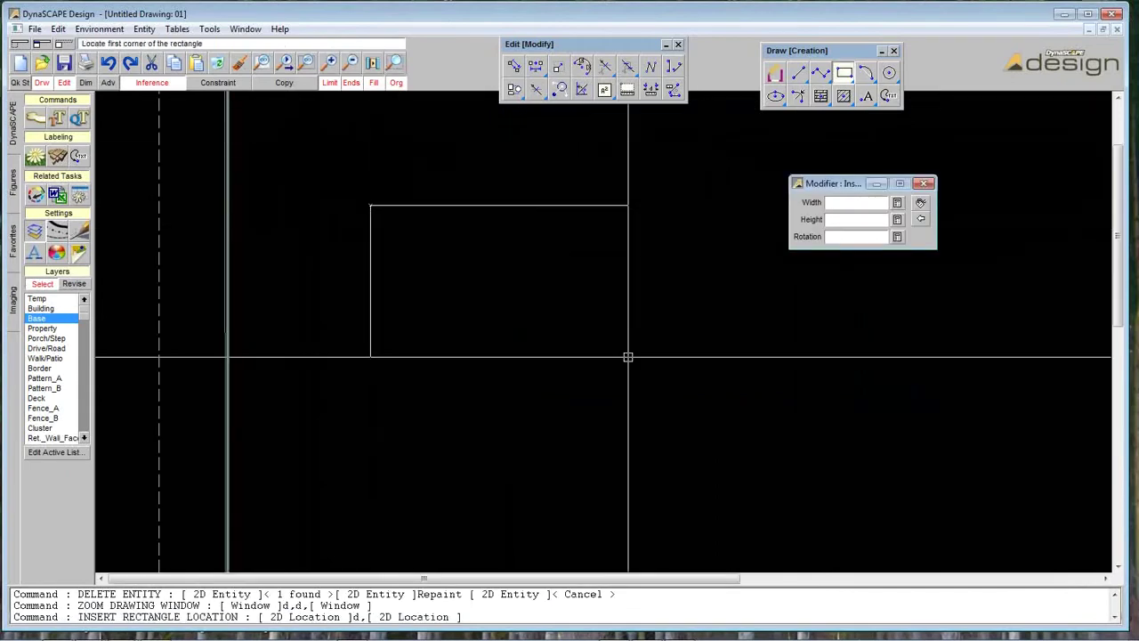
click(856, 509)
key(Escape)
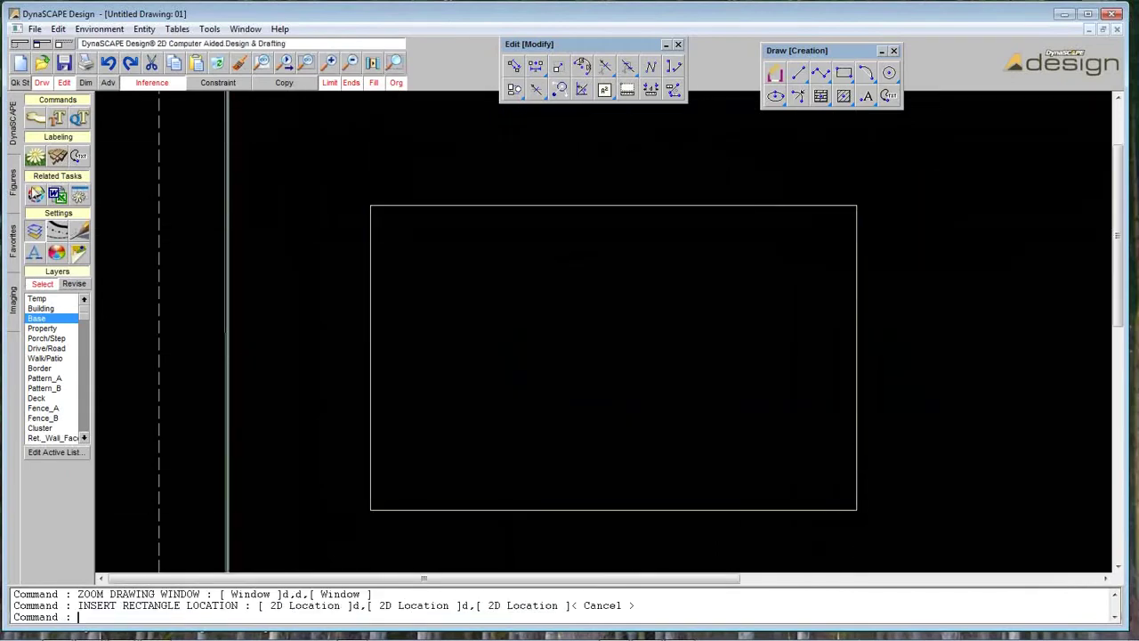
- Insert the 4X6_PATIO_TABLE figure from the site furniture library inside the left half of the rectangle, seats horizontal
click(16, 184)
click(83, 103)
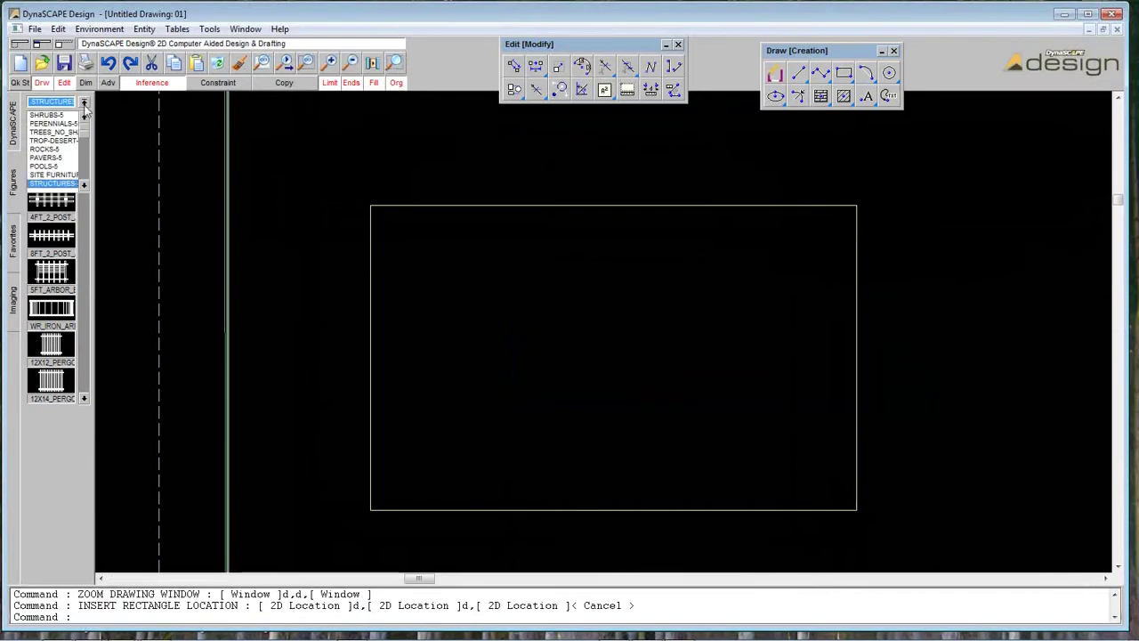
click(79, 176)
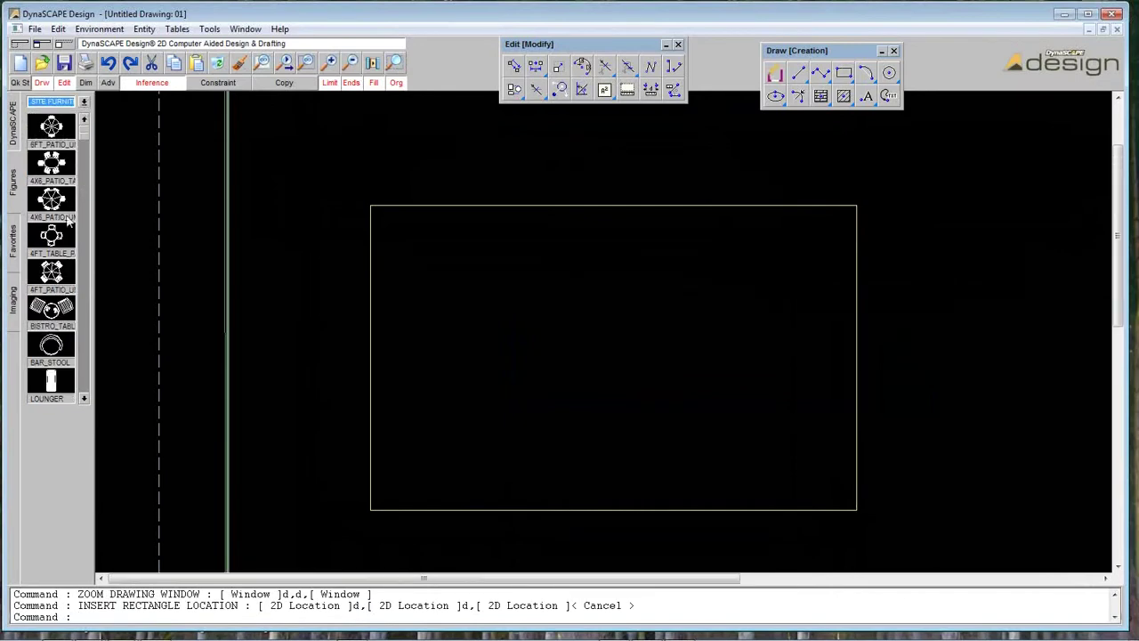
click(52, 163)
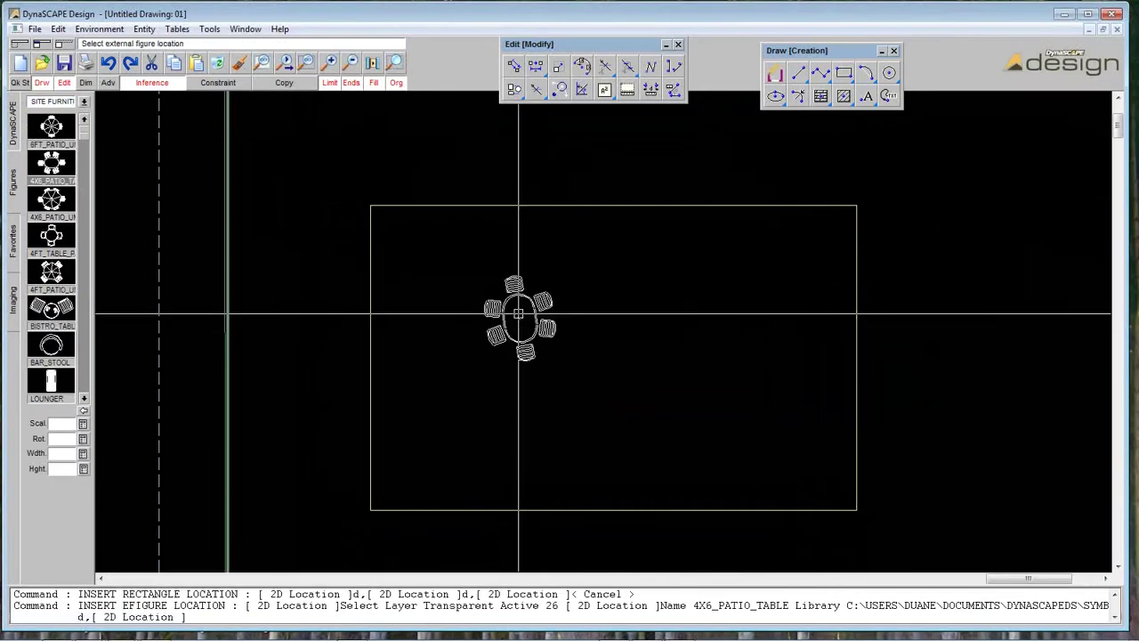
click(520, 318)
- Explode the patio table figure inside the rectangle into separate entities
click(396, 62)
click(365, 174)
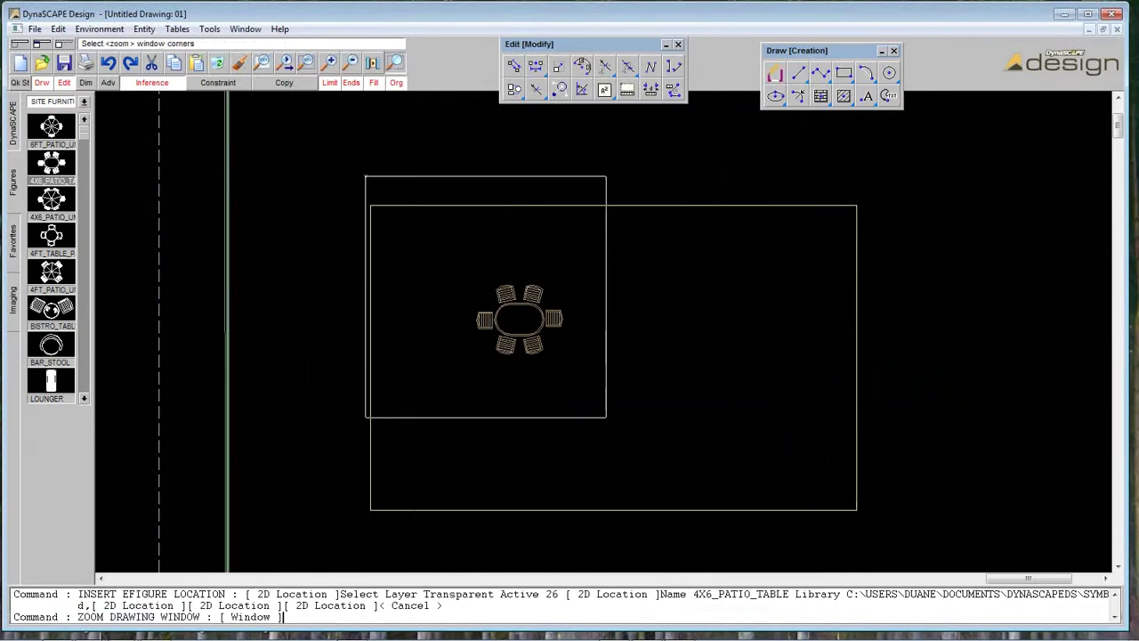
click(640, 430)
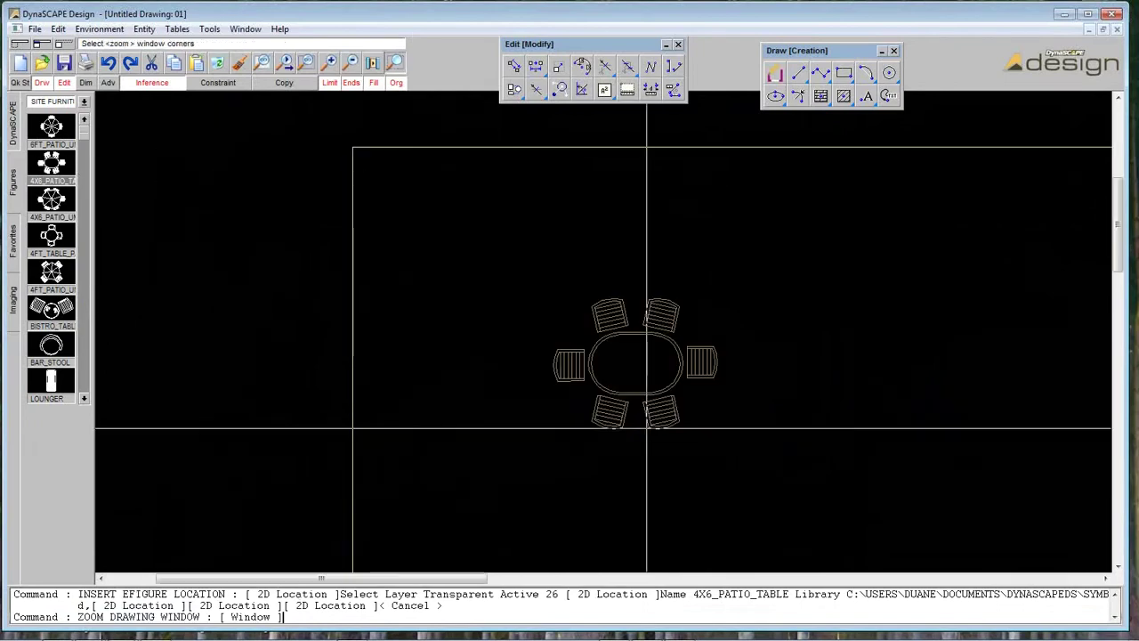
click(616, 310)
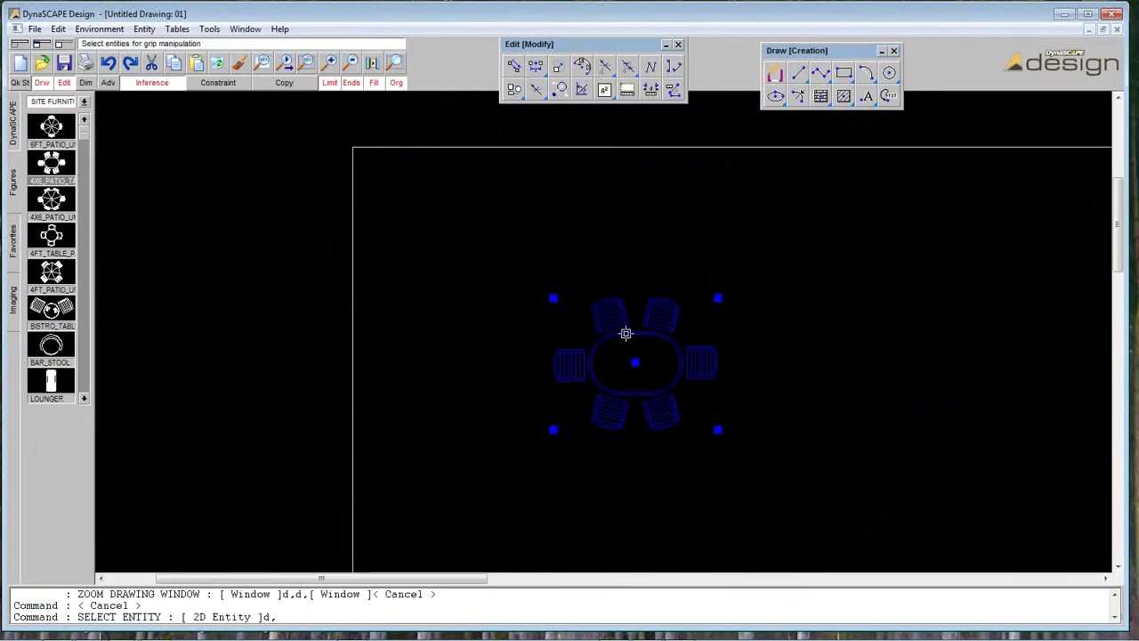
key(Escape)
click(672, 289)
- Draw two connected lines meeting inside the patio table, one from above the rectangle's top edge and one ending outside its left edge
click(798, 74)
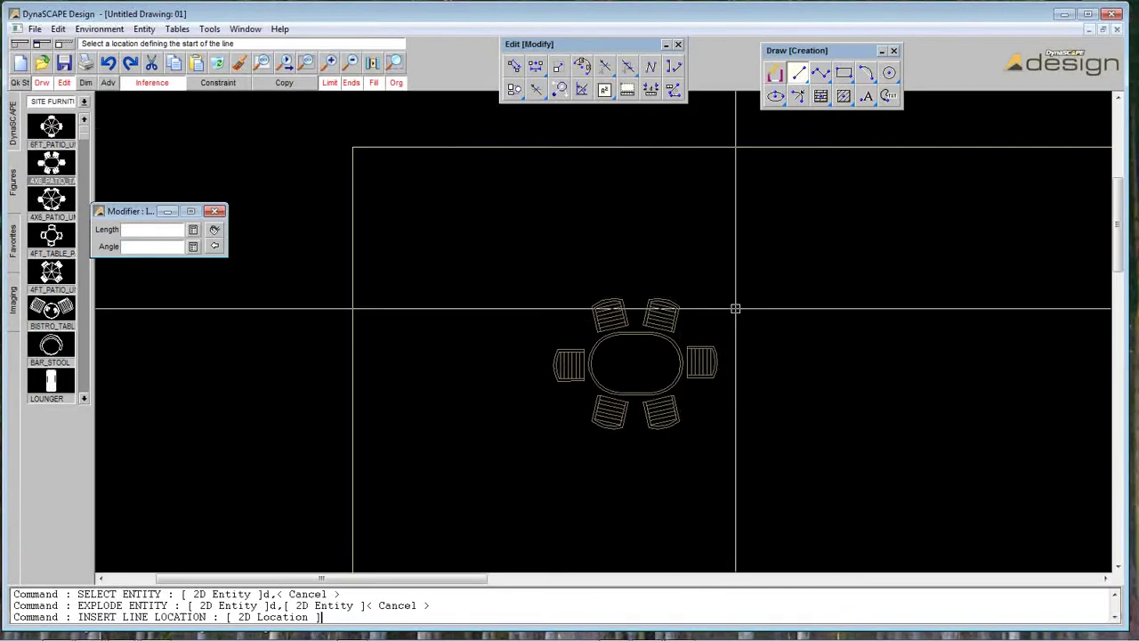
click(641, 131)
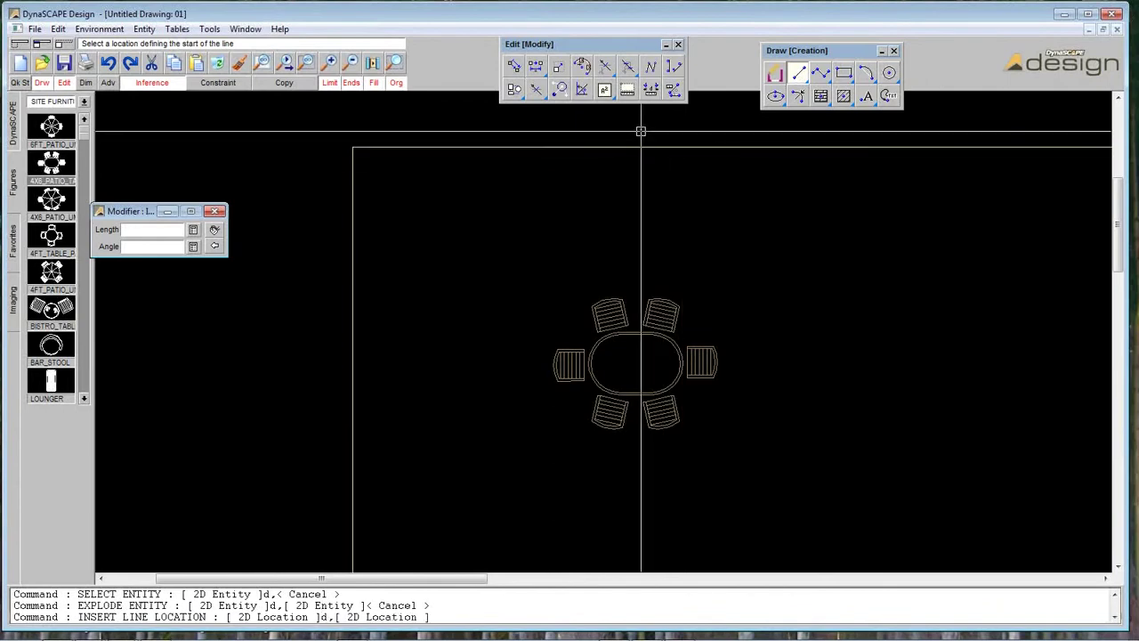
click(640, 358)
click(287, 385)
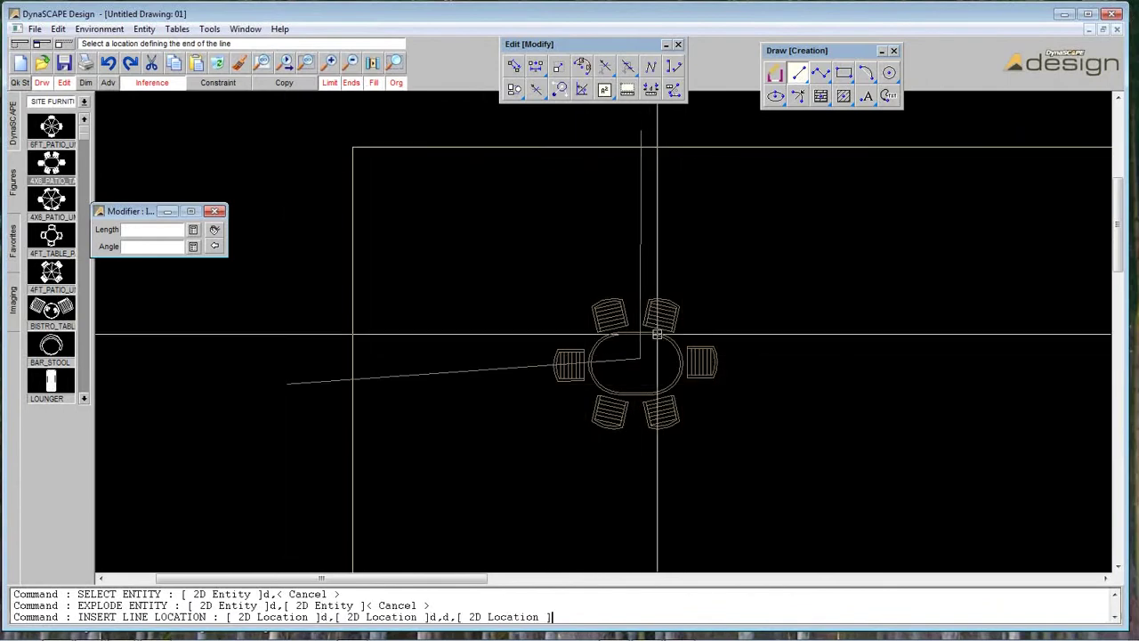
- Draw a line from outside the left edge to below the table, continue through the table past the top edge, and add one from the upper-left chair
scroll(575, 456, down, 2)
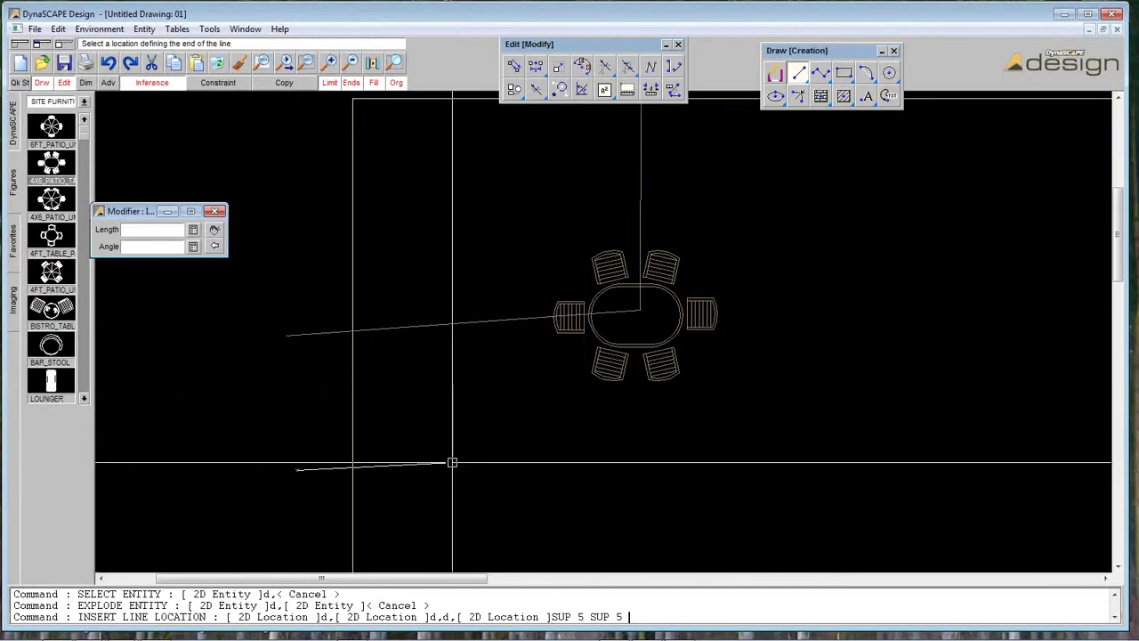
click(570, 464)
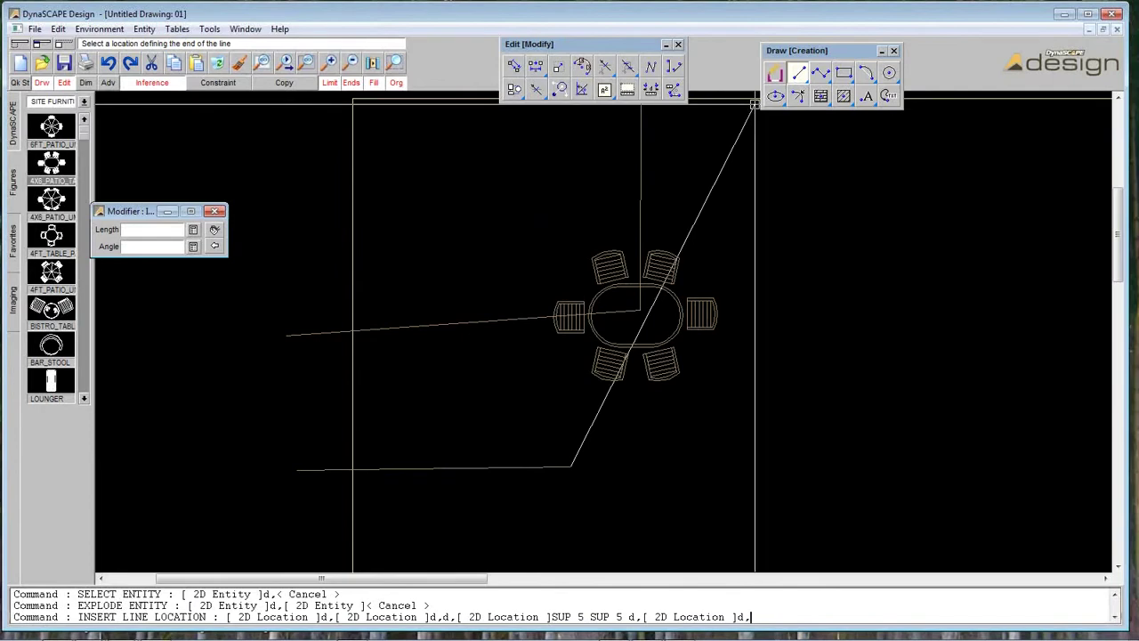
scroll(748, 105, up, 1)
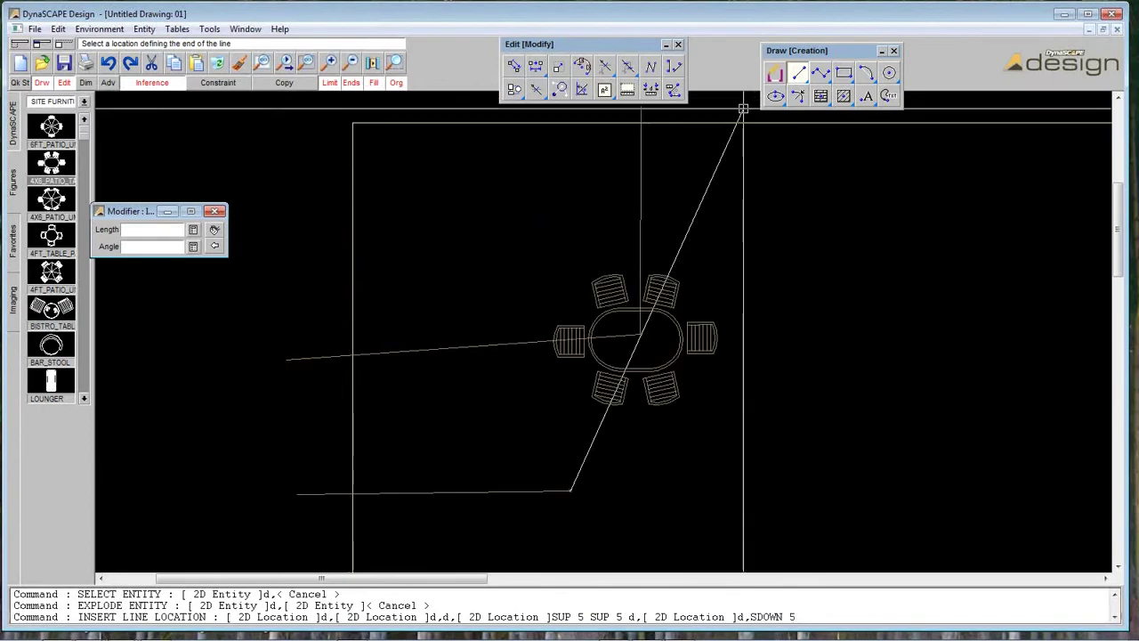
click(620, 287)
click(454, 99)
right_click(454, 99)
- Draw a vertical line between the patio table and below the rectangle's bottom edge, and a diagonal line from the table past the top edge
scroll(721, 467, down, 3)
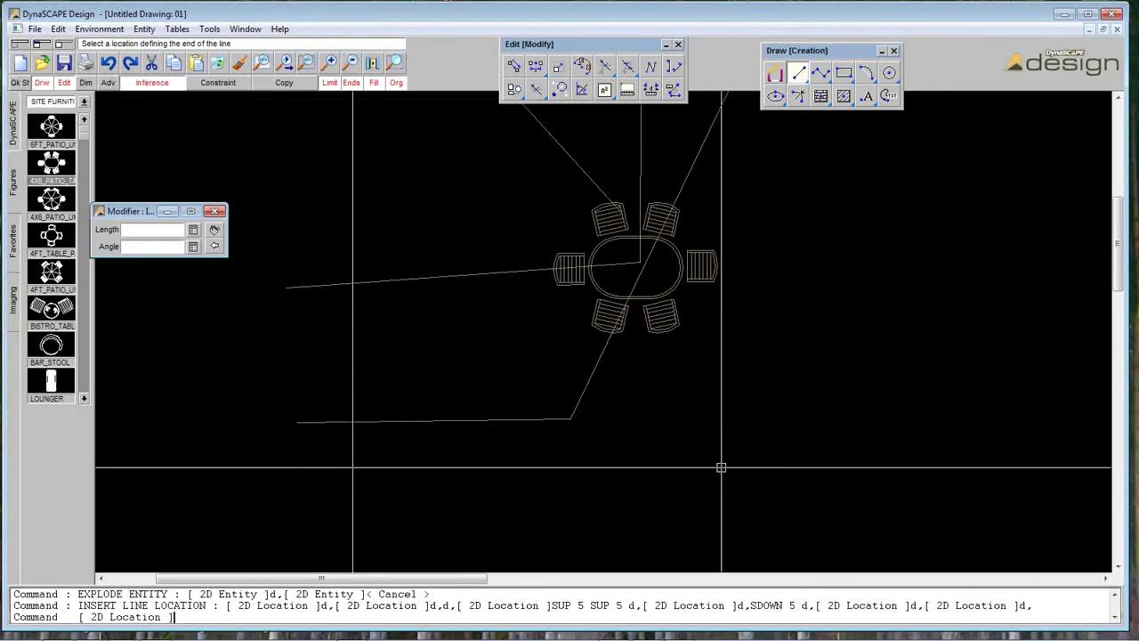
scroll(721, 463, down, 3)
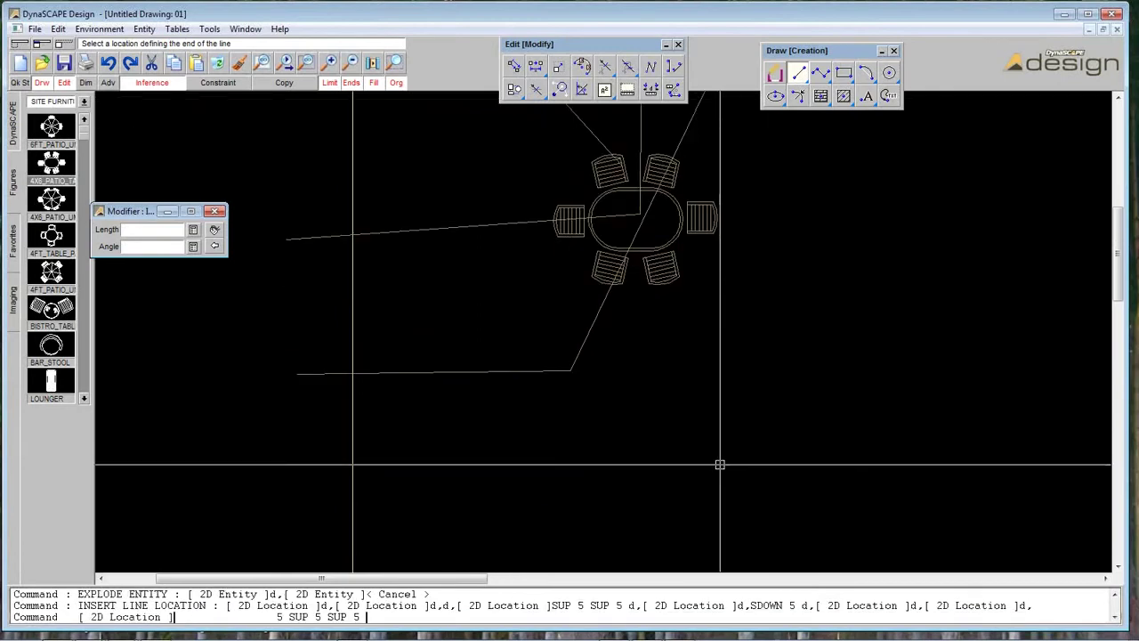
click(663, 559)
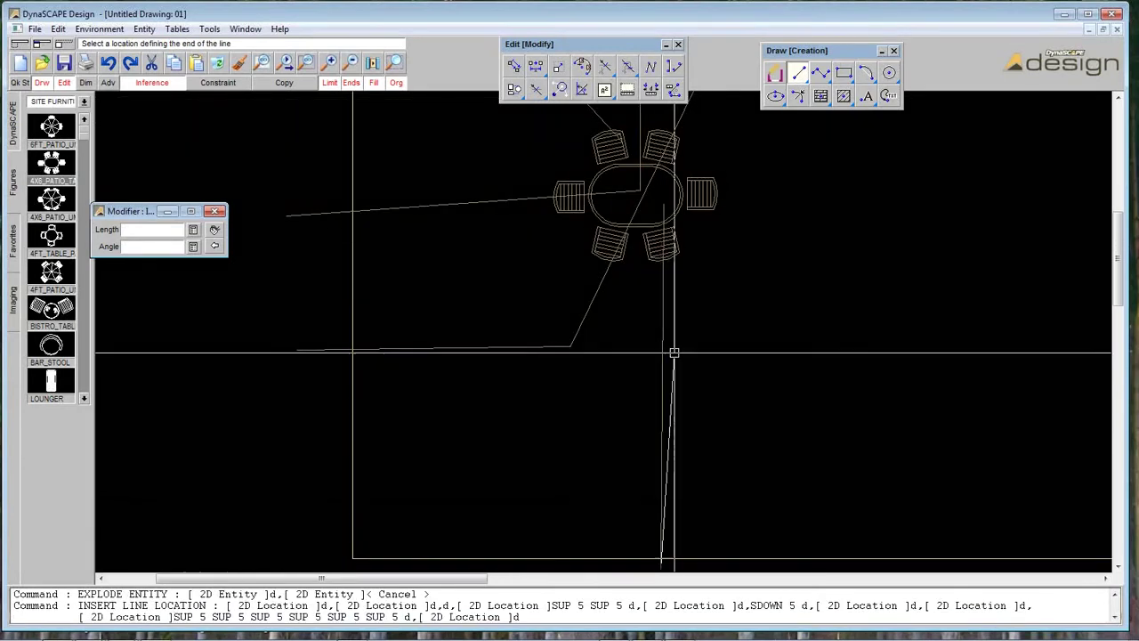
click(664, 203)
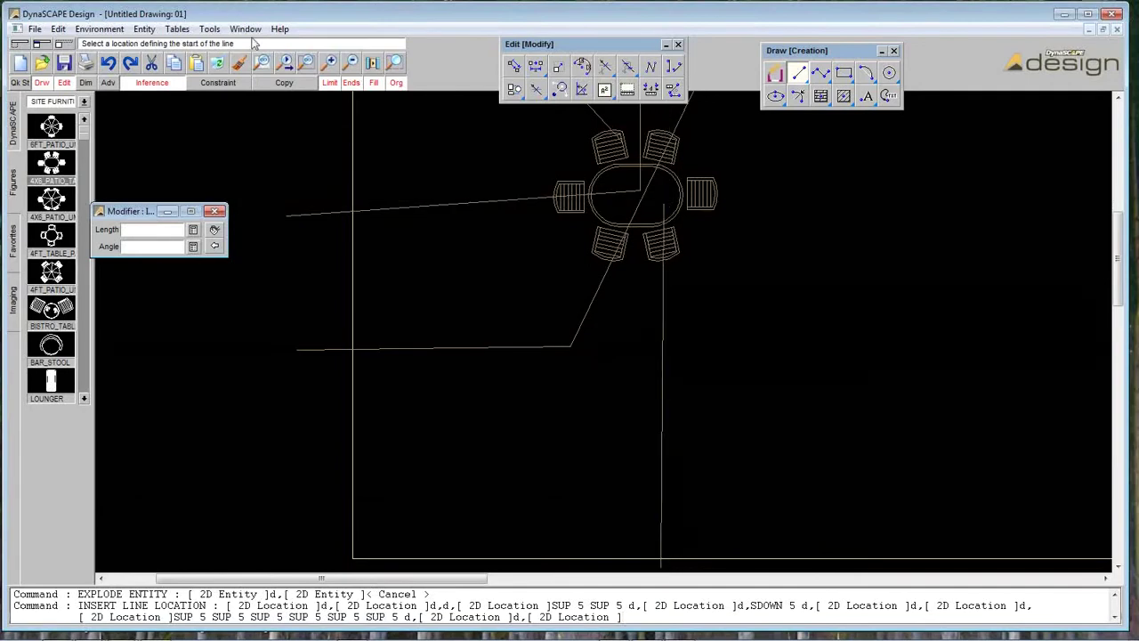
click(334, 62)
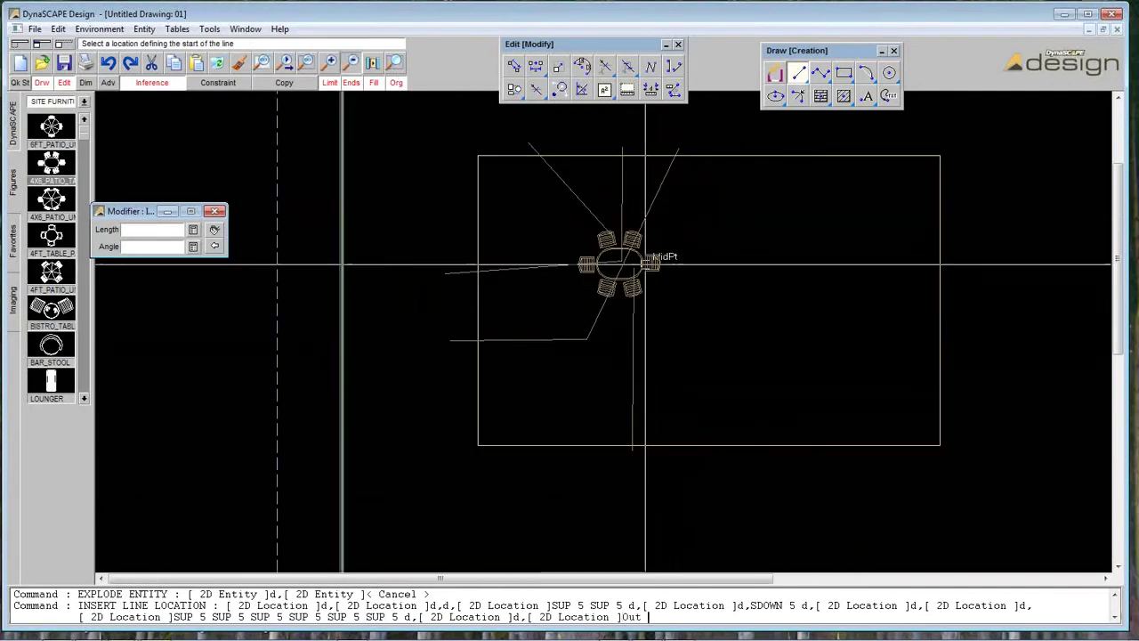
click(637, 264)
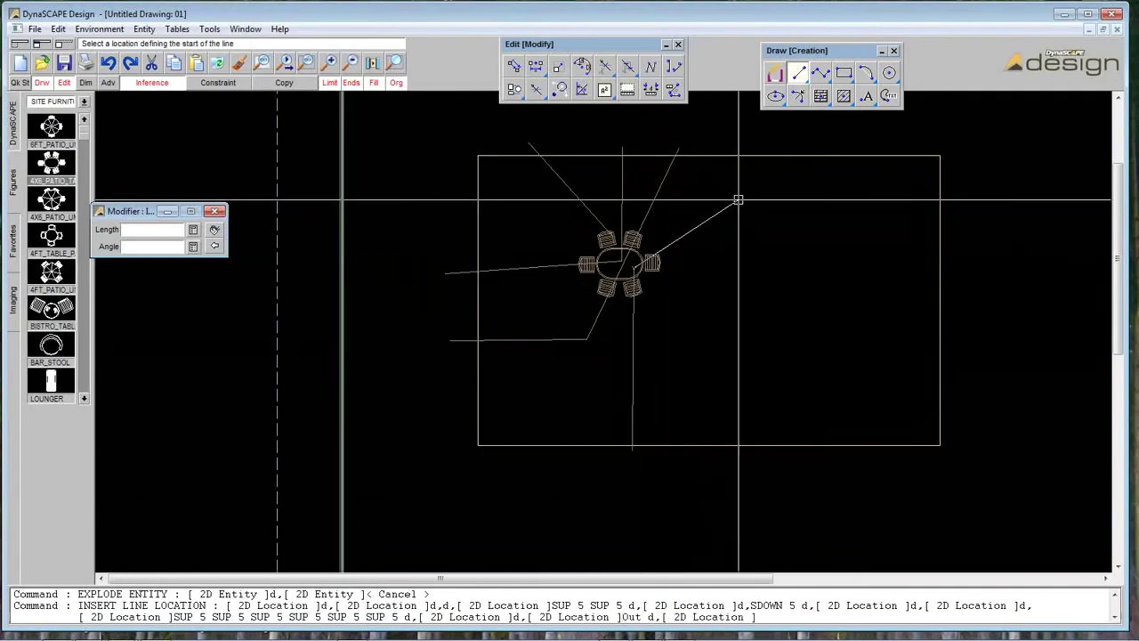
click(775, 134)
- Insert PAVERS_RNDM hatches at X and Y scale 0.400 in the areas between the lines below, left of and above the patio table
click(821, 96)
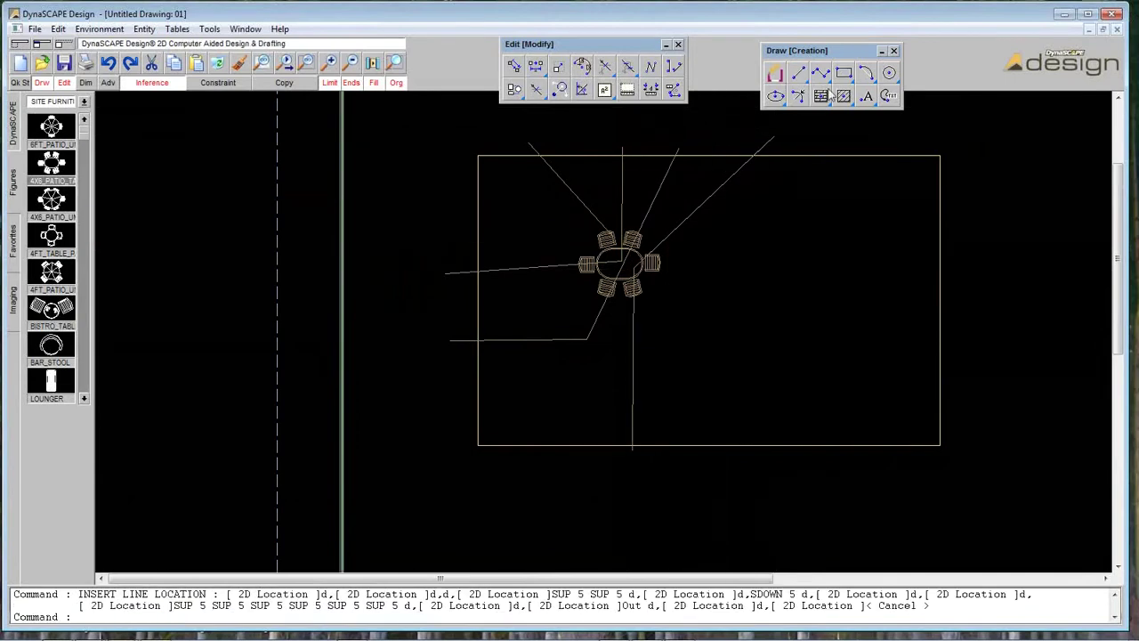
click(609, 410)
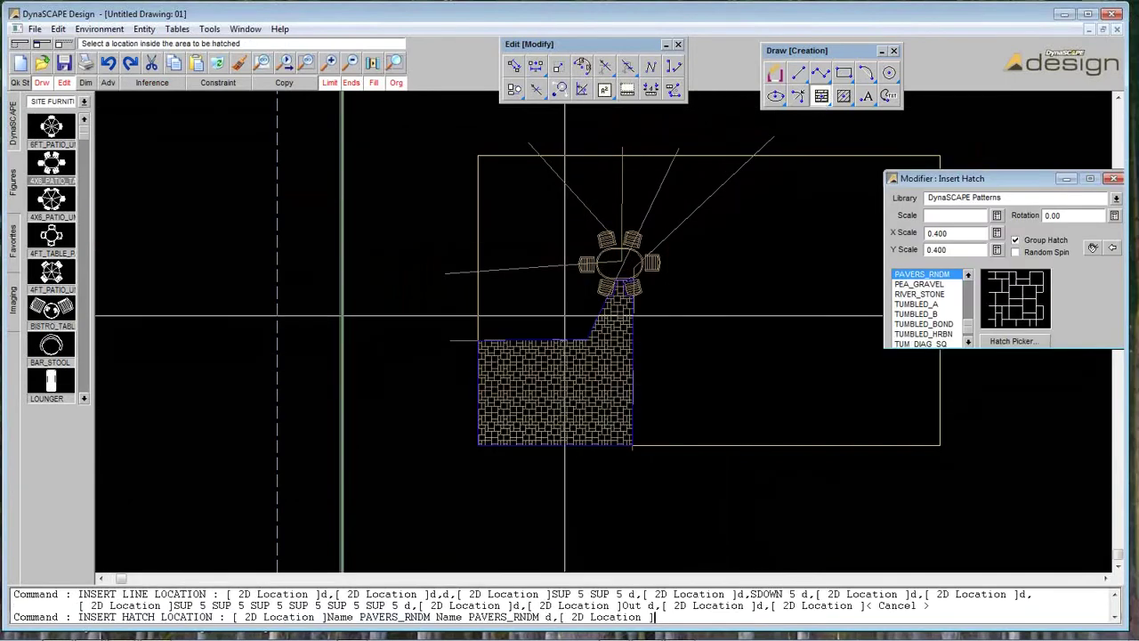
click(564, 307)
click(538, 216)
click(588, 188)
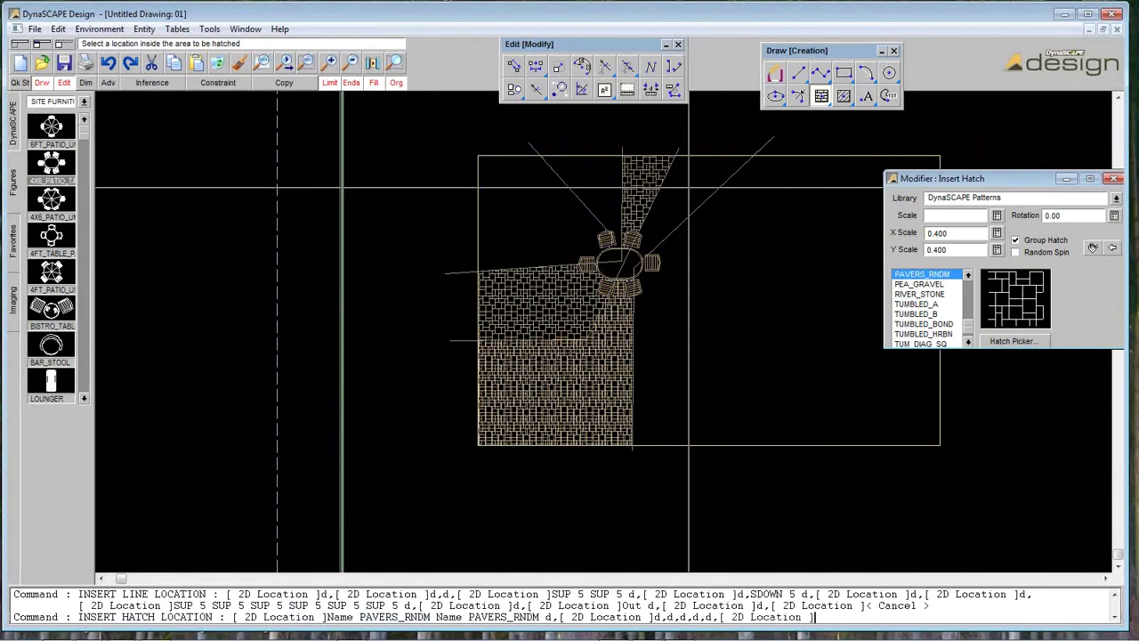
right_click(766, 266)
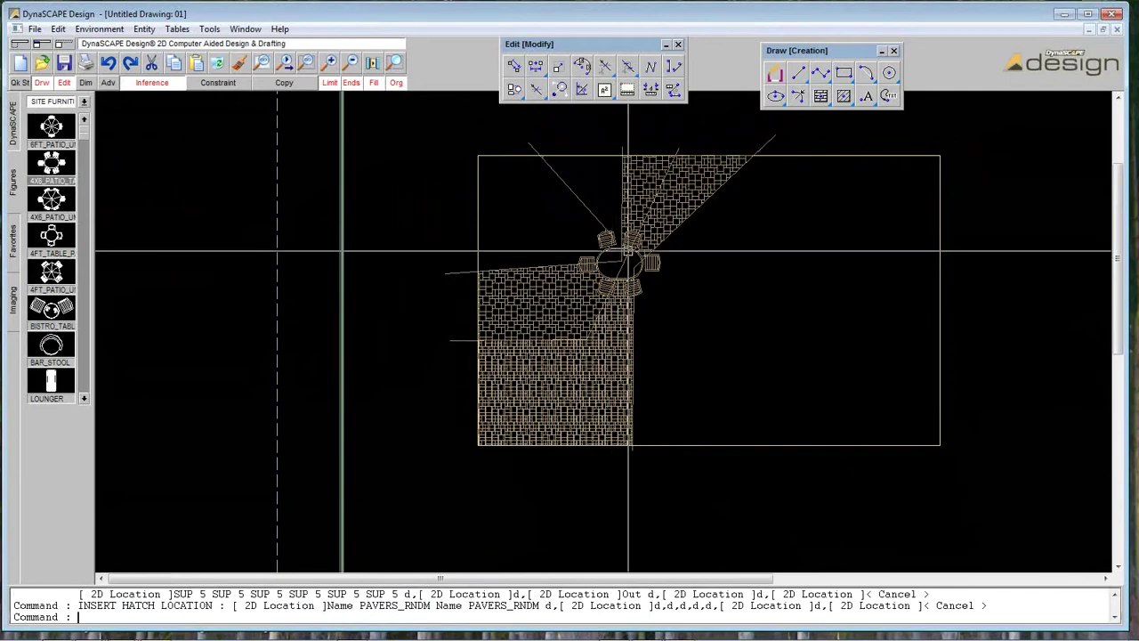
- Delete the rectangle with its lines, hatches and patio table, and show the whole sheet
right_click(627, 251)
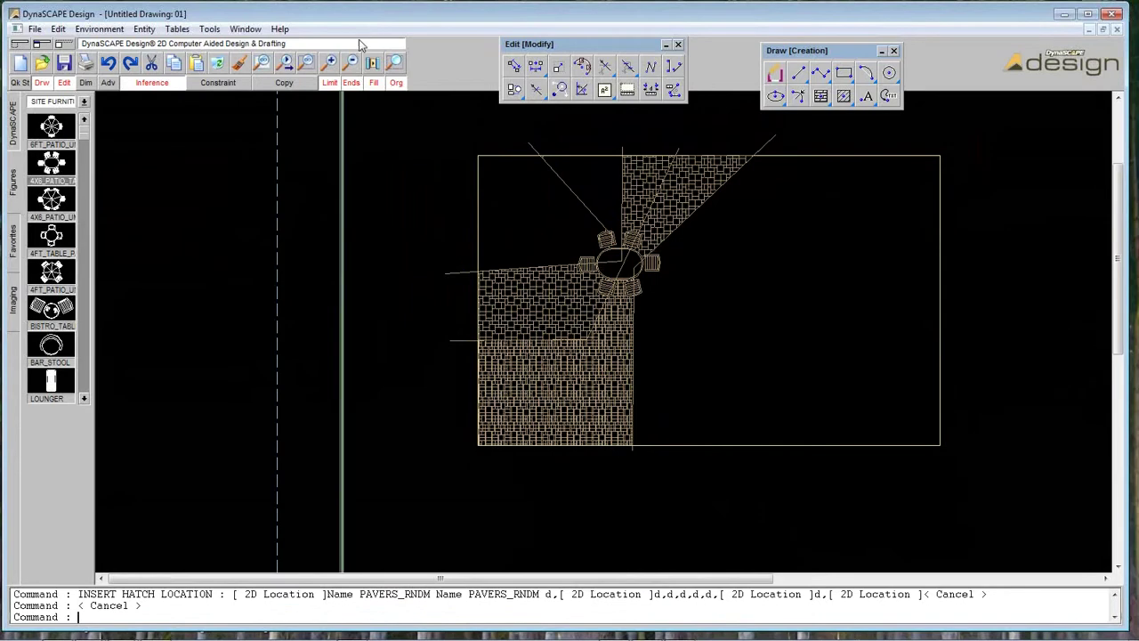
click(396, 62)
click(405, 102)
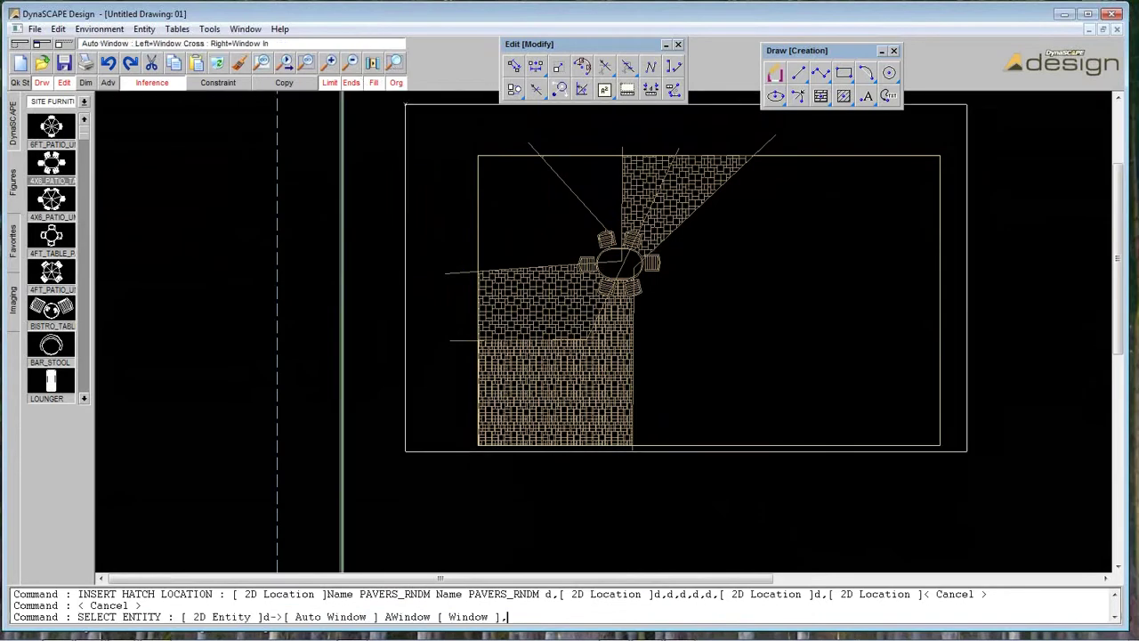
click(878, 418)
click(238, 64)
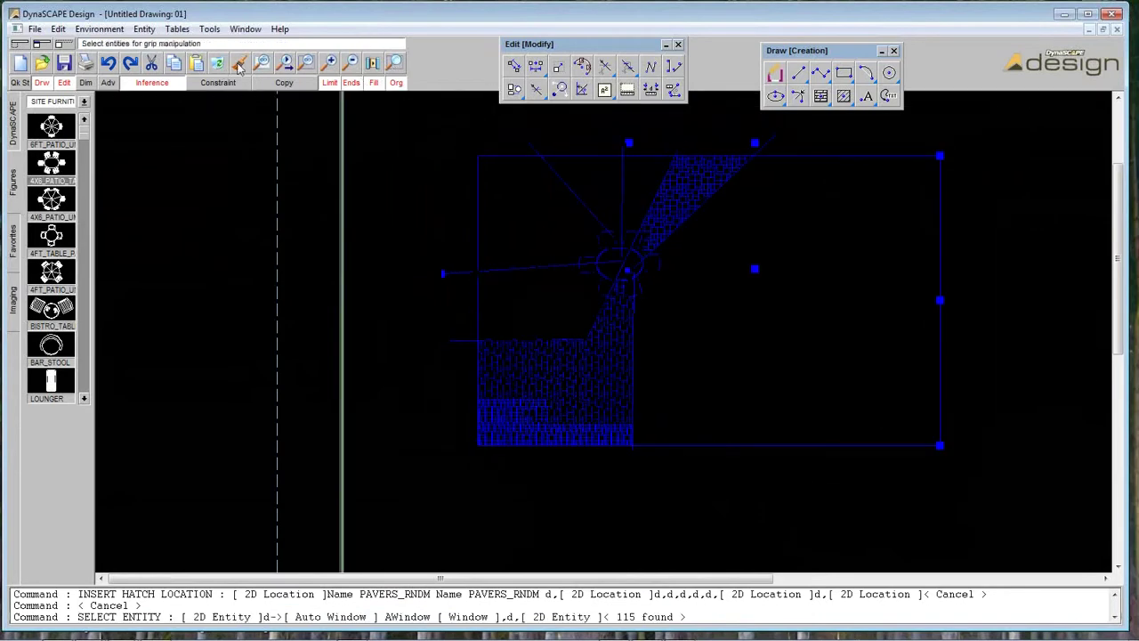
click(330, 82)
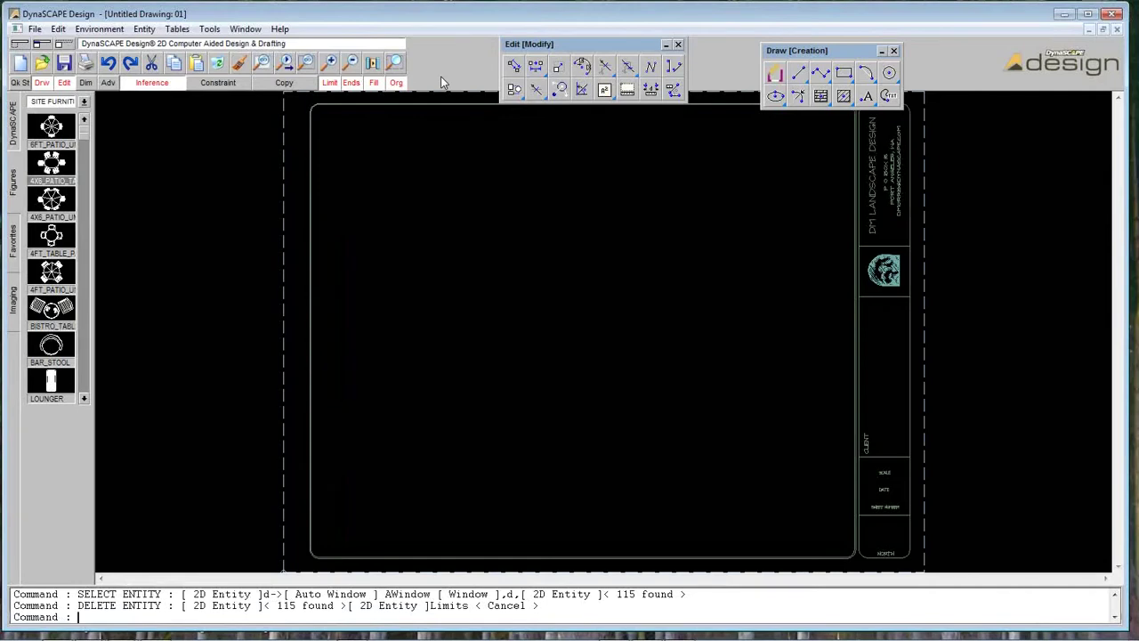
- Draw a three-sided polygon in the upper-left corner of the empty sheet, with the Insert Polygon settings moved aside
drag(554, 46, 640, 51)
drag(823, 71, 819, 160)
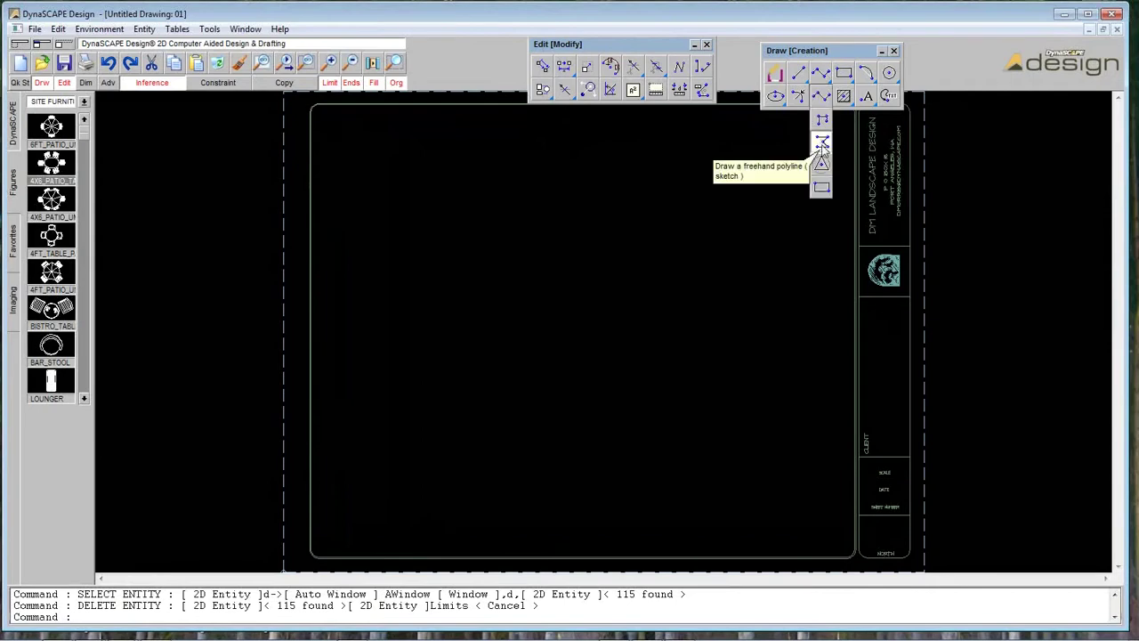
click(822, 164)
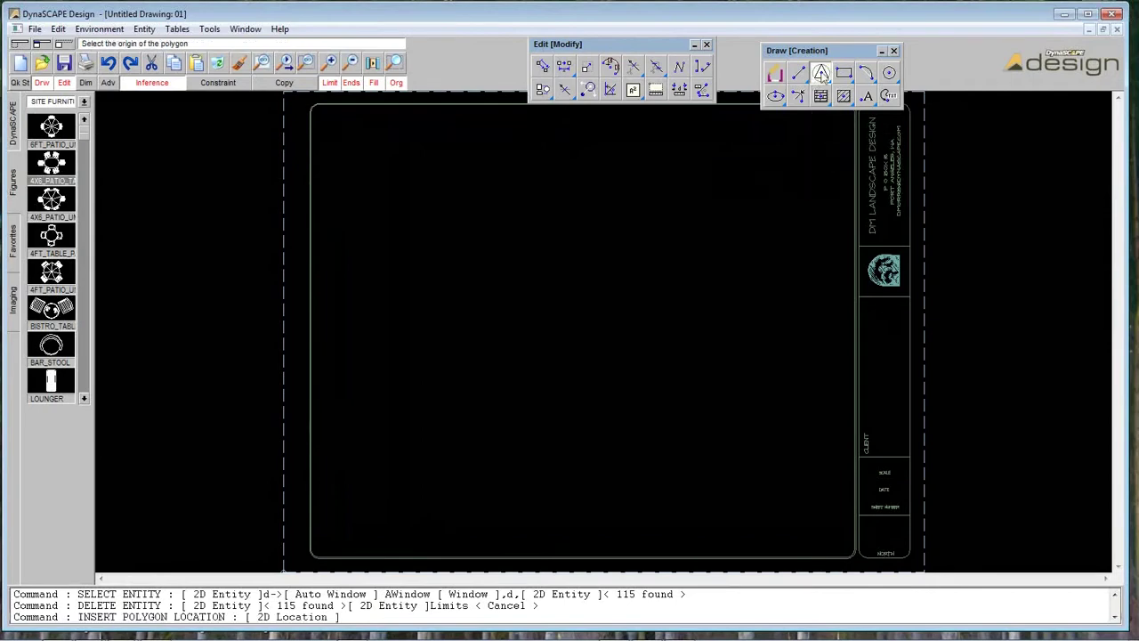
drag(719, 128, 875, 138)
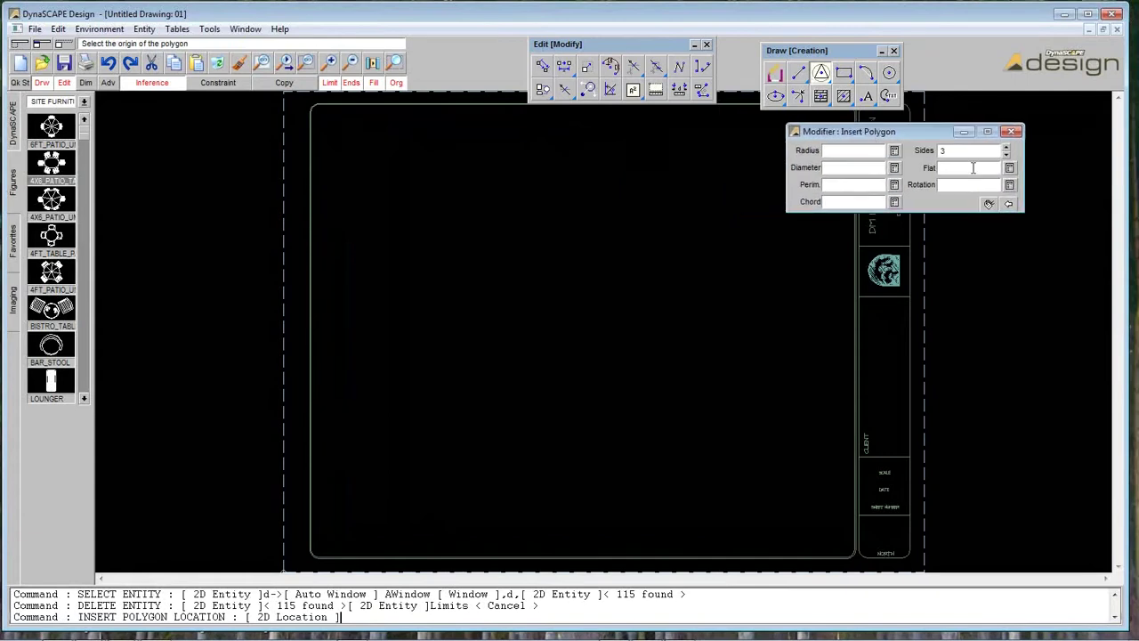
click(343, 179)
click(353, 152)
- Set the polygon's number of sides to 4 and draw a tilted square to the right of the triangle
click(396, 62)
click(278, 132)
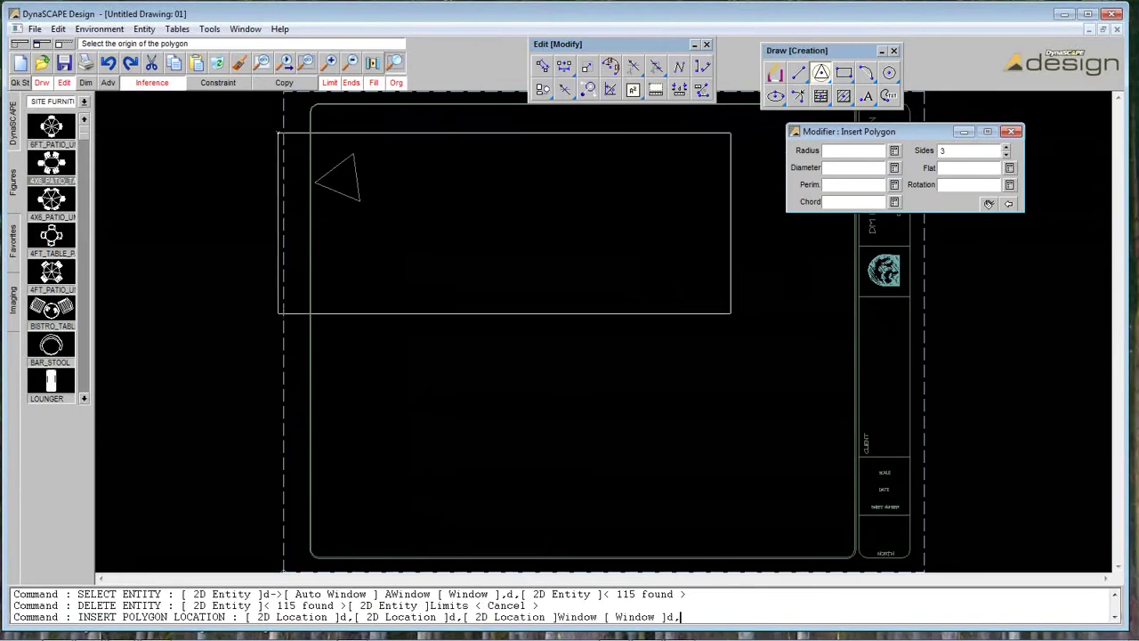
click(731, 312)
double_click(974, 151)
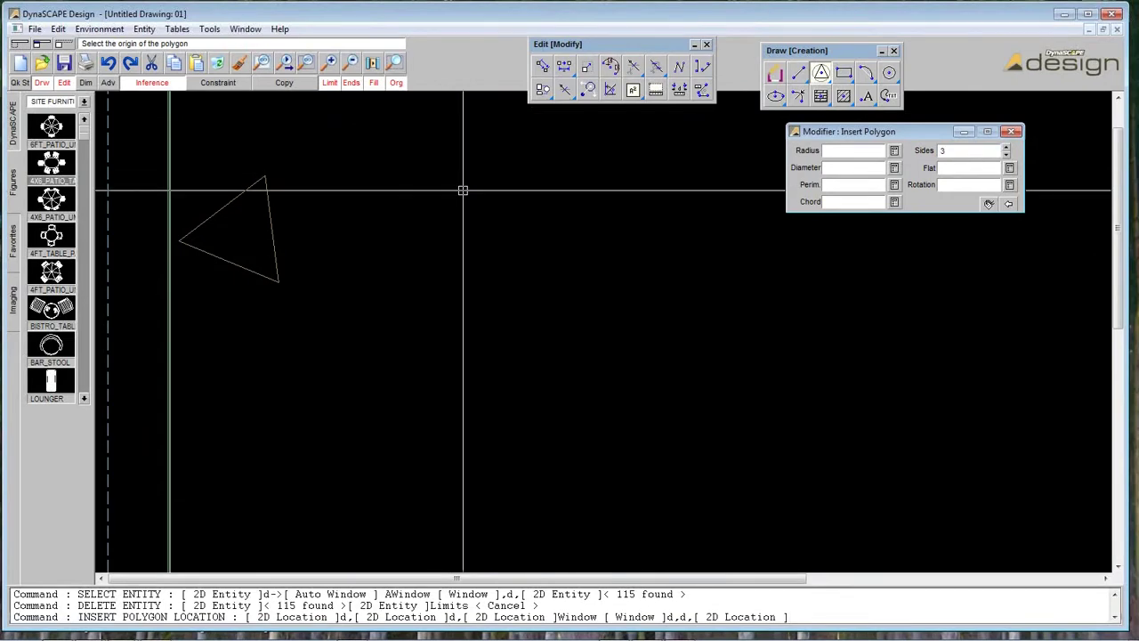
click(1006, 154)
click(1006, 148)
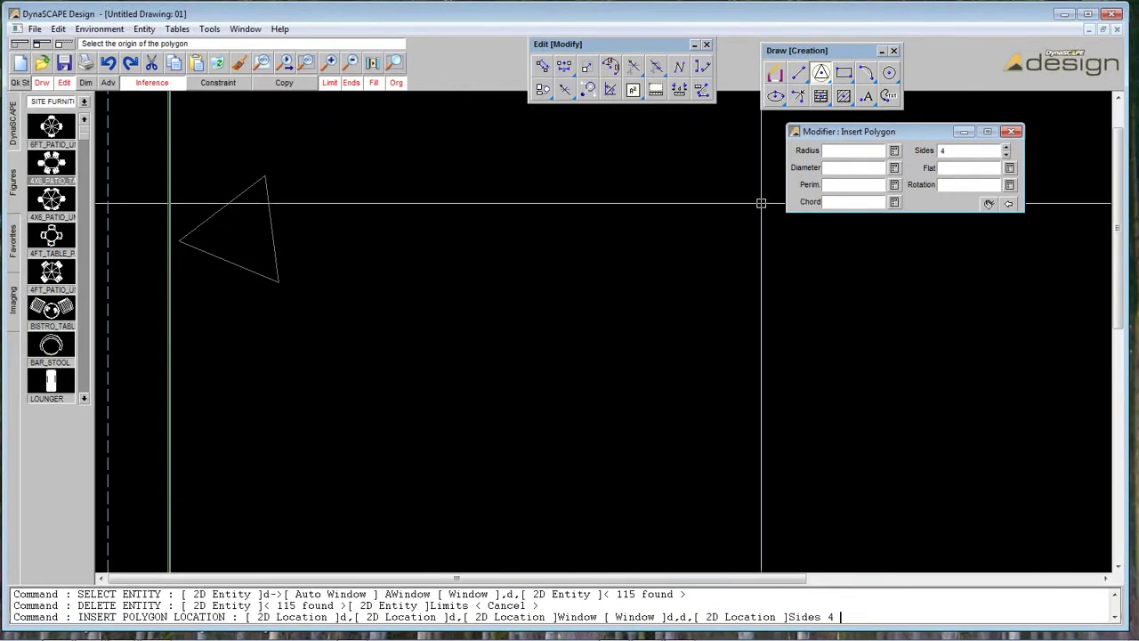
click(433, 232)
click(517, 219)
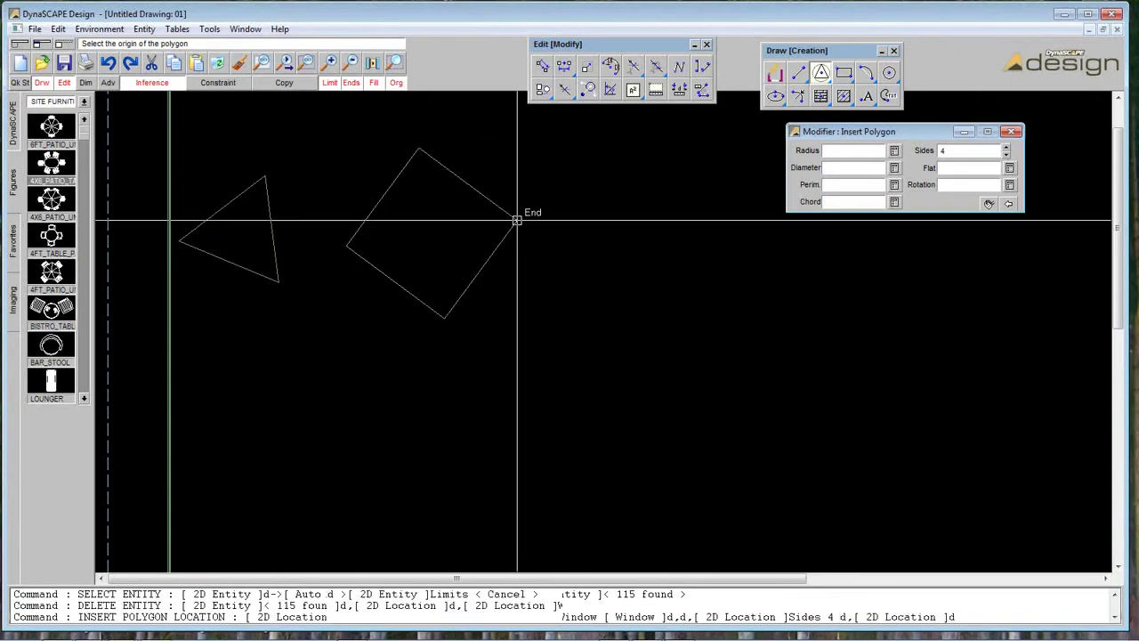
- Draw a five-sided polygon to the right of the square and move the polygon settings clear of it
click(678, 239)
click(771, 278)
drag(886, 136, 913, 125)
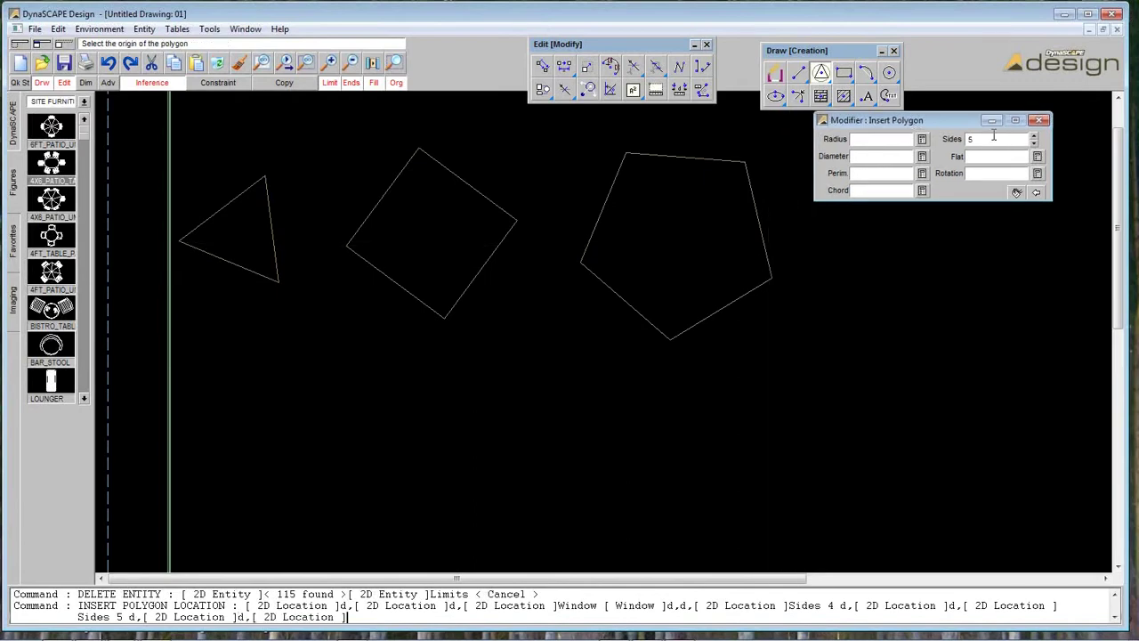
- Draw a six-sided polygon to the right of the pentagon and a seven-sided polygon below the triangle and square
click(898, 310)
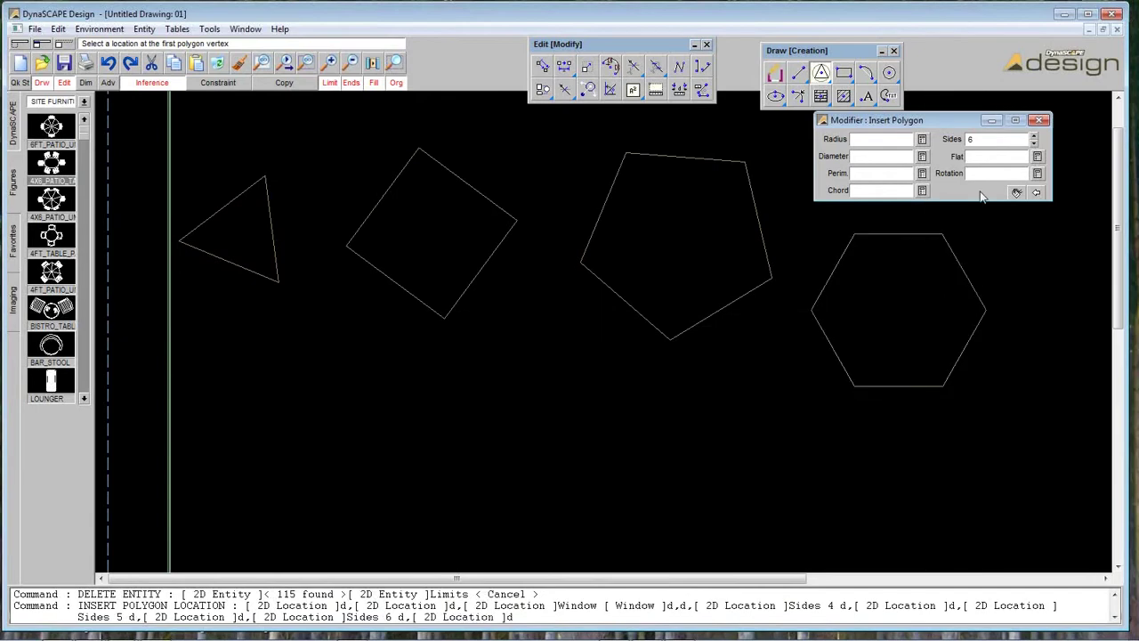
click(330, 447)
click(438, 447)
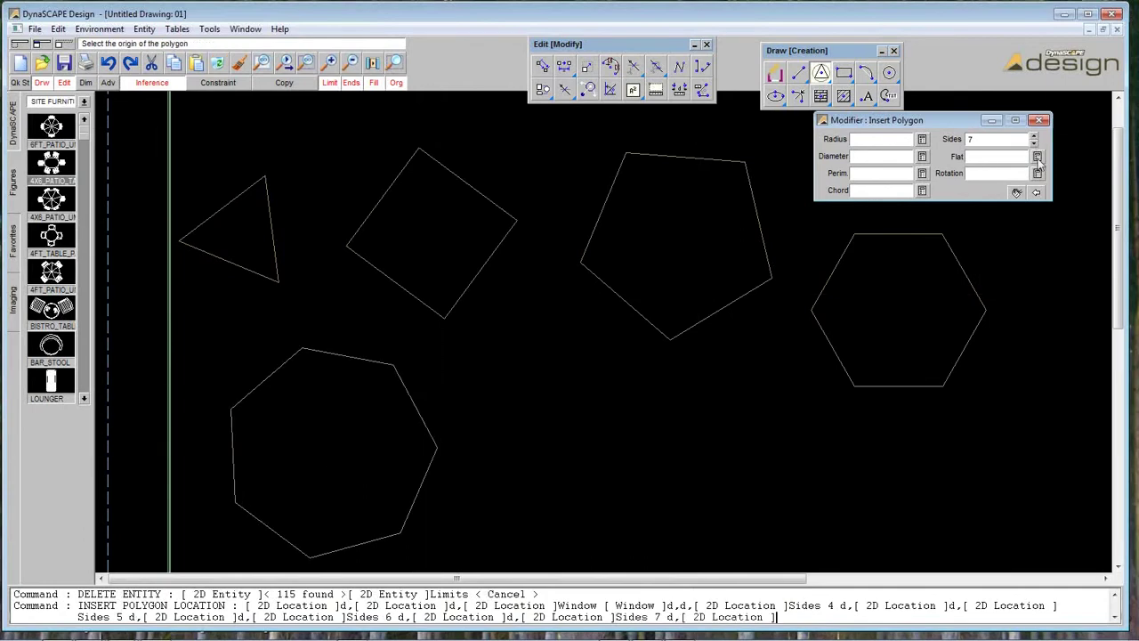
- Draw an eight-sided polygon with a 6'-0" chord below the pentagon, oriented with flat horizontal and vertical sides
drag(967, 122, 976, 120)
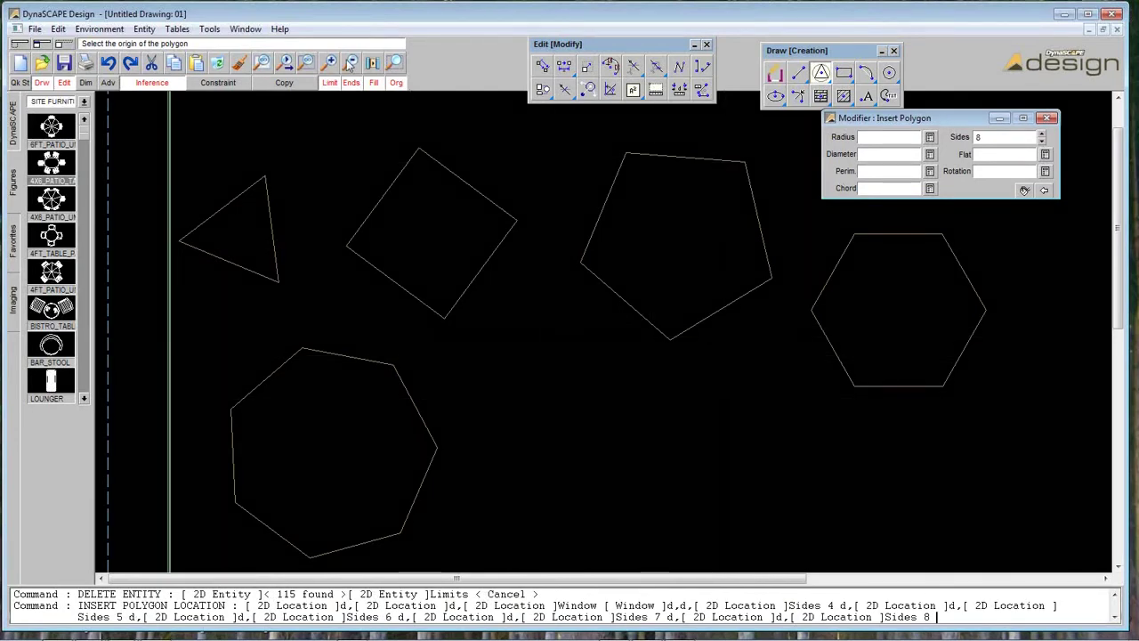
drag(914, 124, 921, 121)
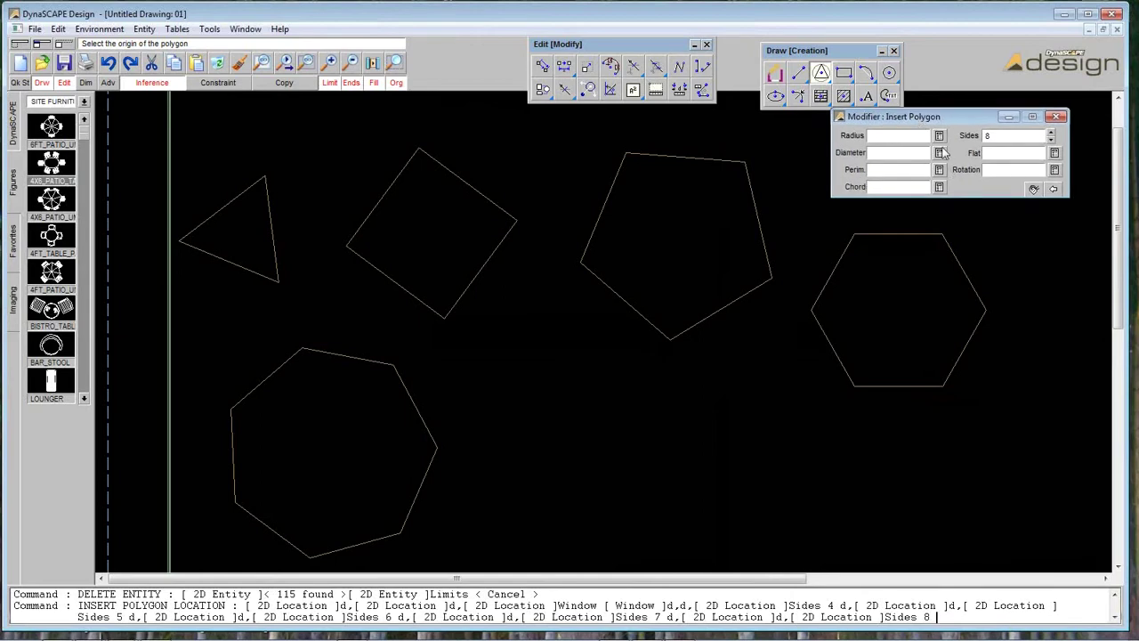
drag(944, 115, 947, 122)
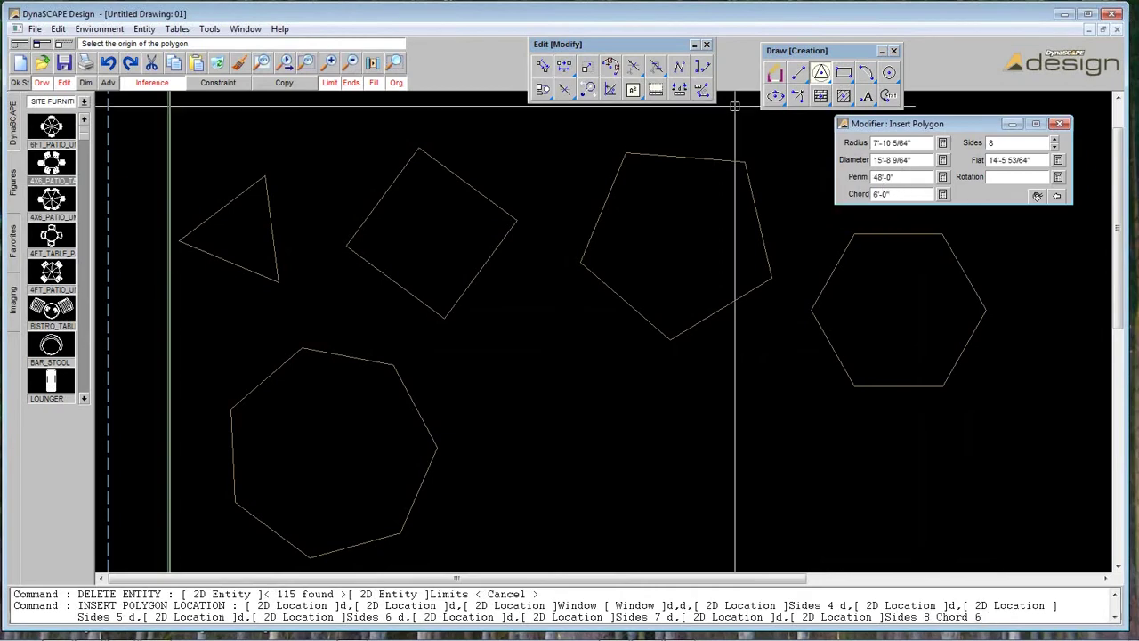
click(350, 72)
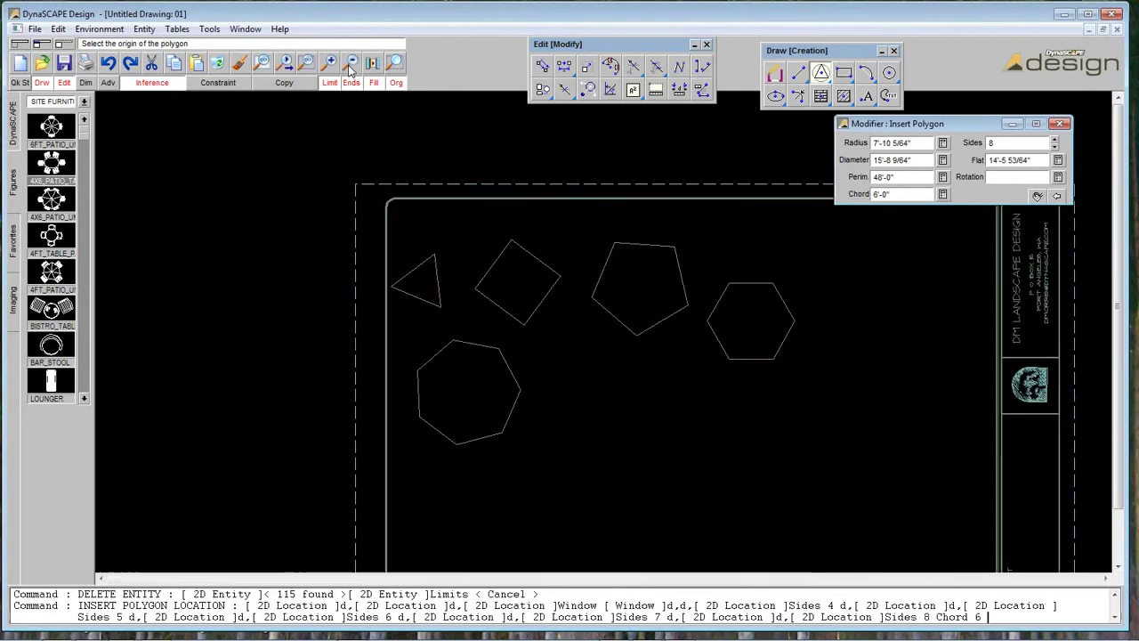
click(636, 434)
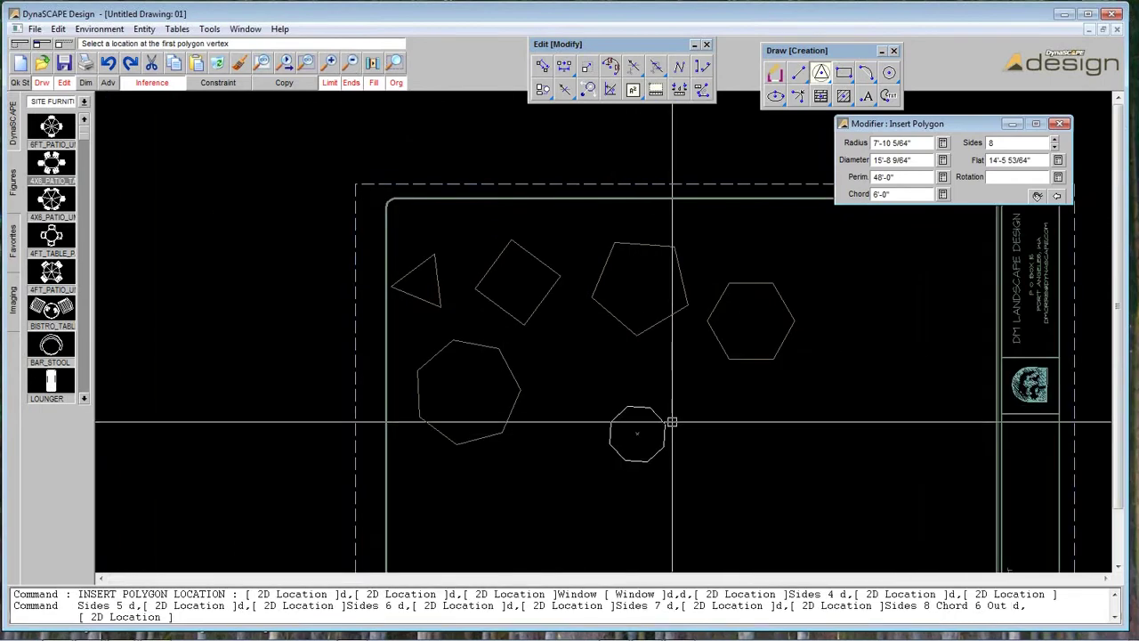
click(395, 64)
click(564, 333)
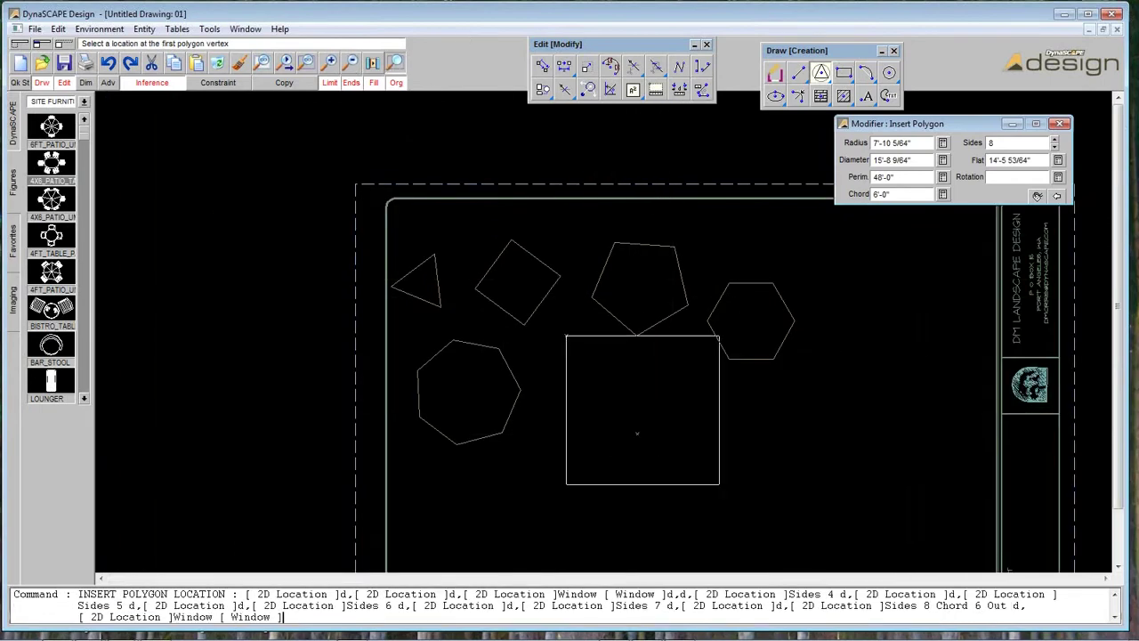
click(721, 486)
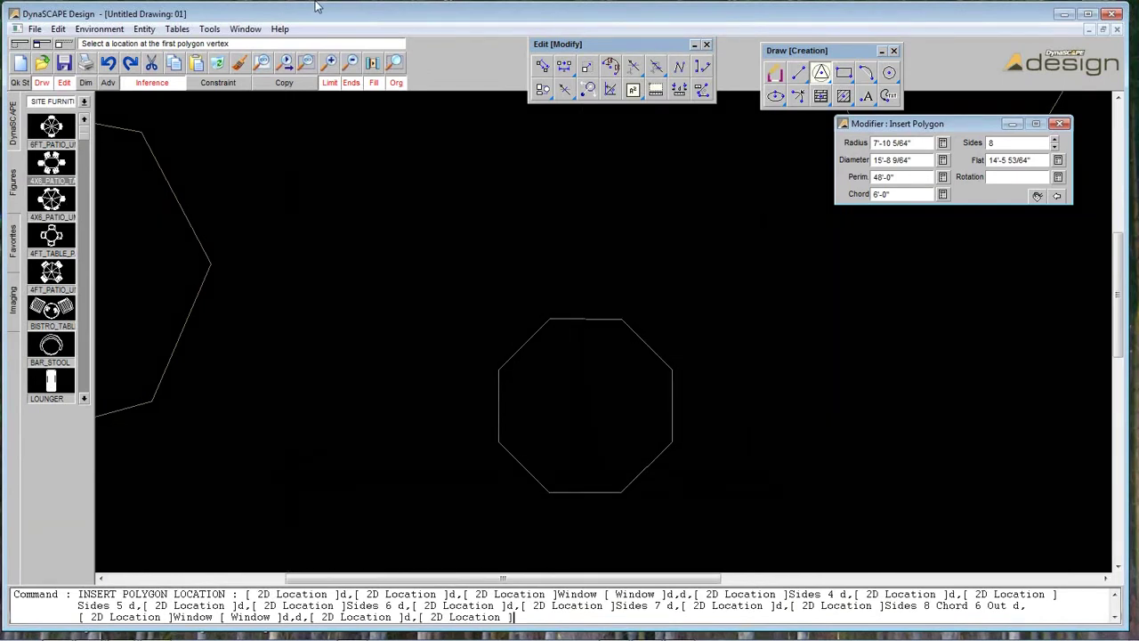
- Delete the triangle, square, pentagon, hexagon and heptagon, keeping only the octagon
click(352, 62)
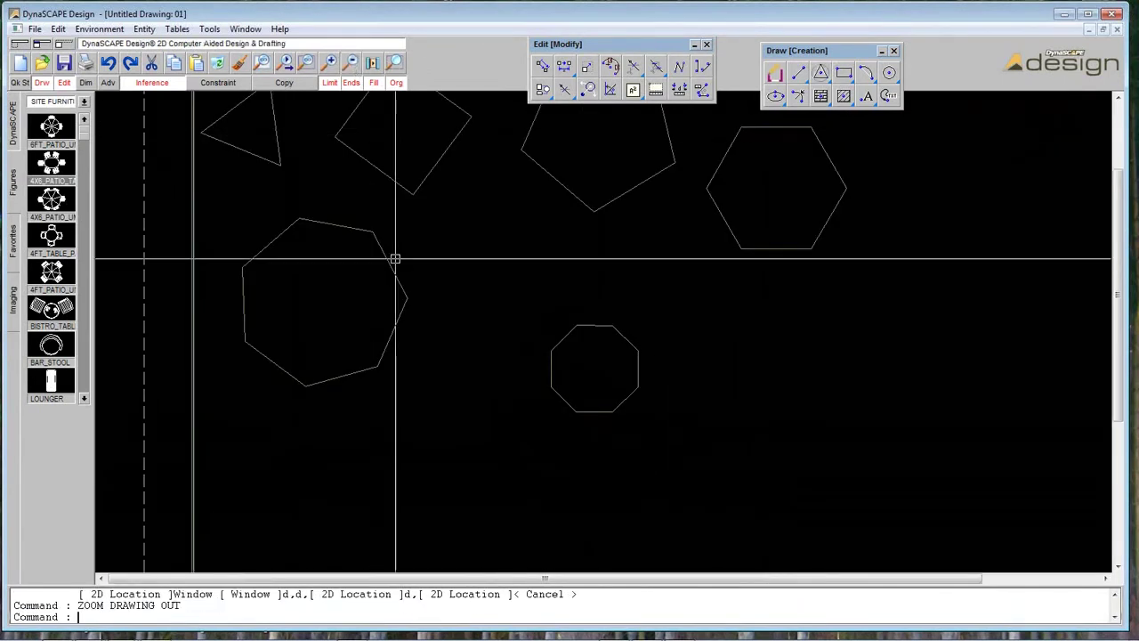
click(454, 427)
click(257, 109)
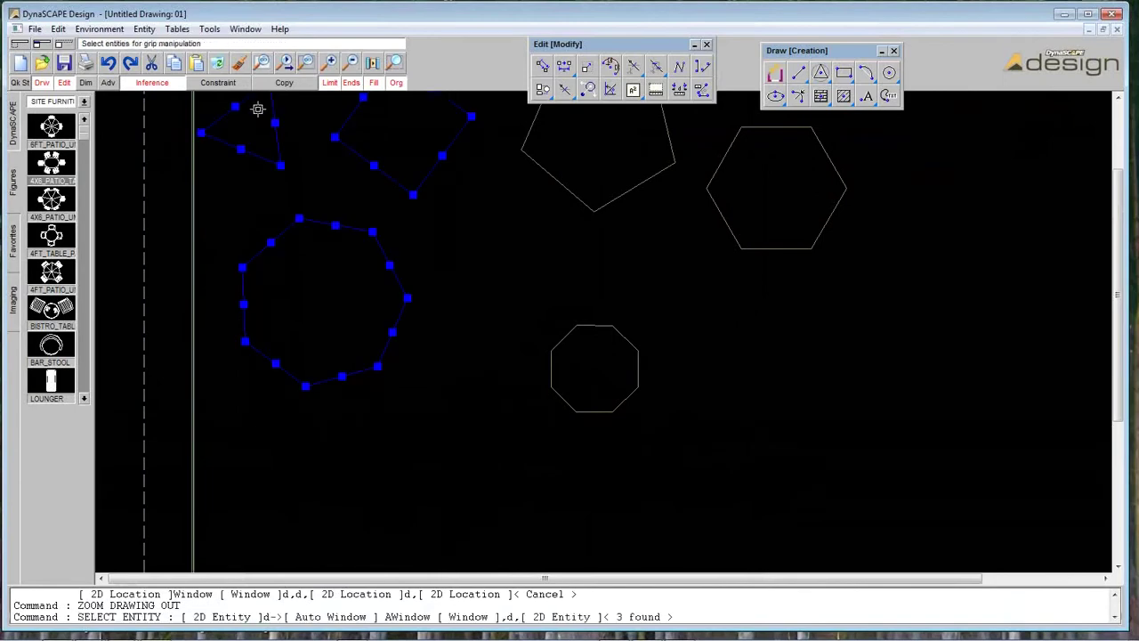
click(224, 63)
click(1094, 333)
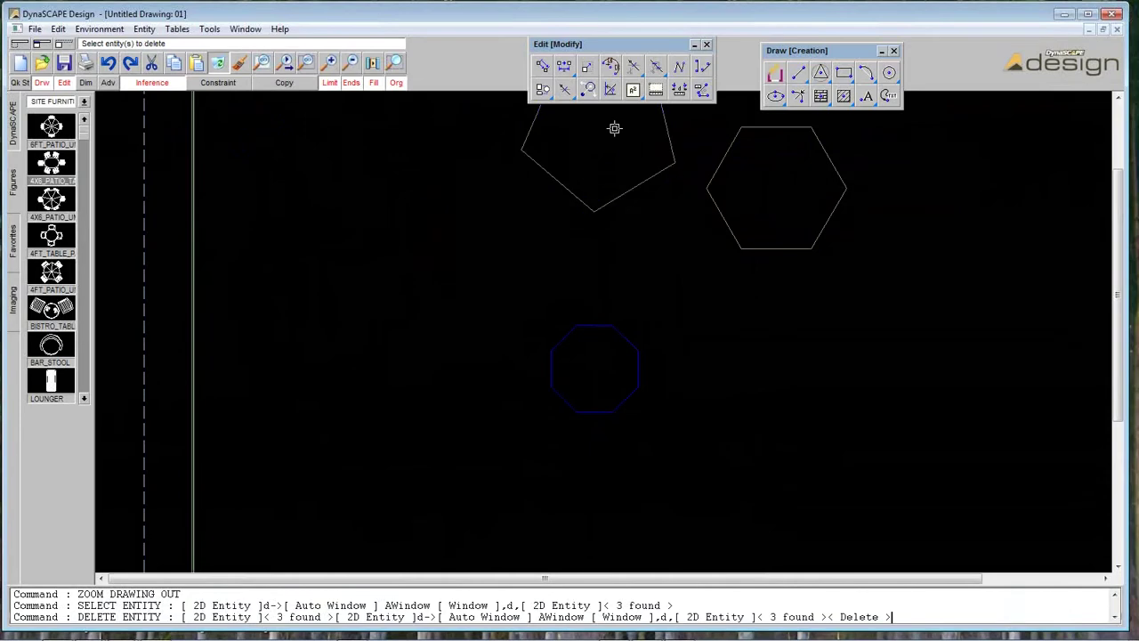
click(881, 171)
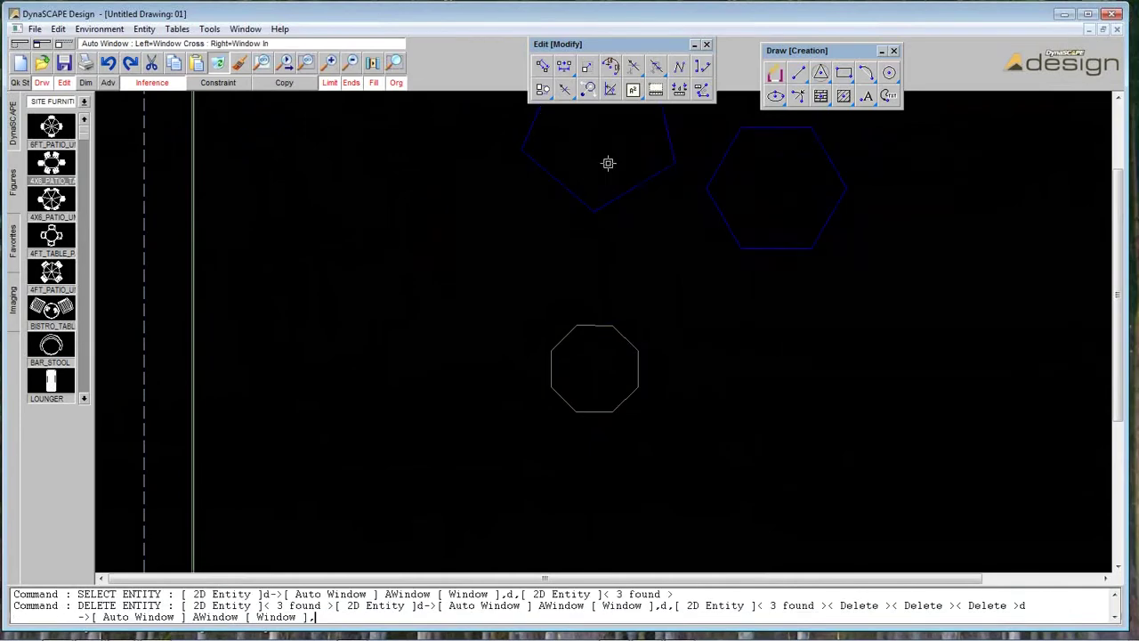
key(Escape)
- Draw two crossing lines joining the octagon's top vertices to the diagonally opposite bottom vertices
click(395, 62)
click(509, 291)
click(733, 458)
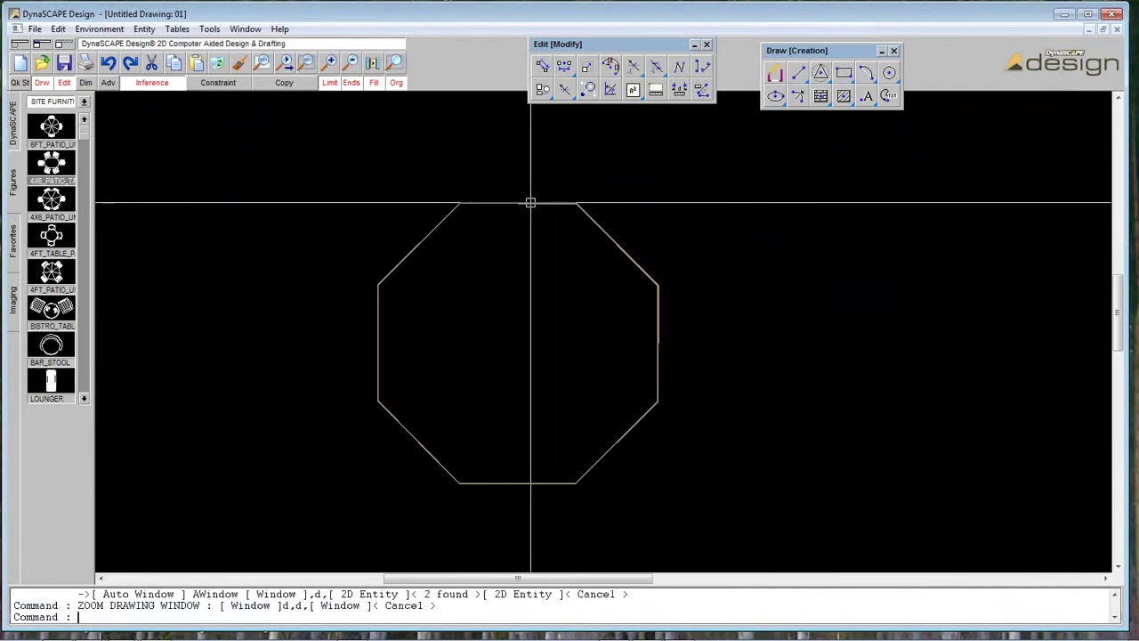
click(573, 197)
key(Escape)
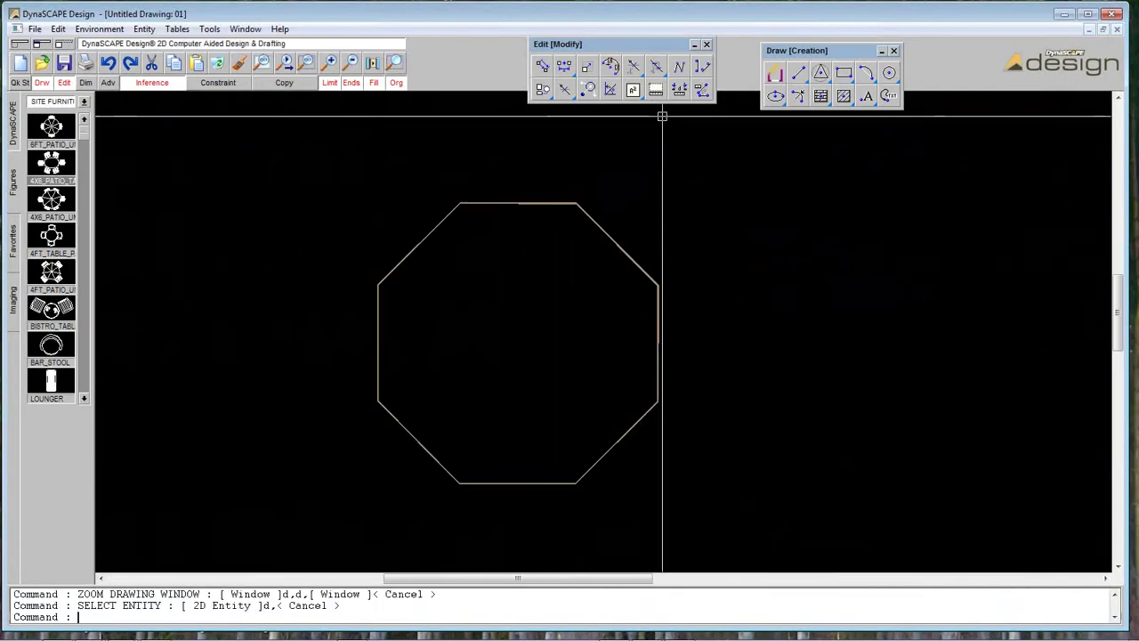
drag(812, 54, 825, 53)
click(811, 73)
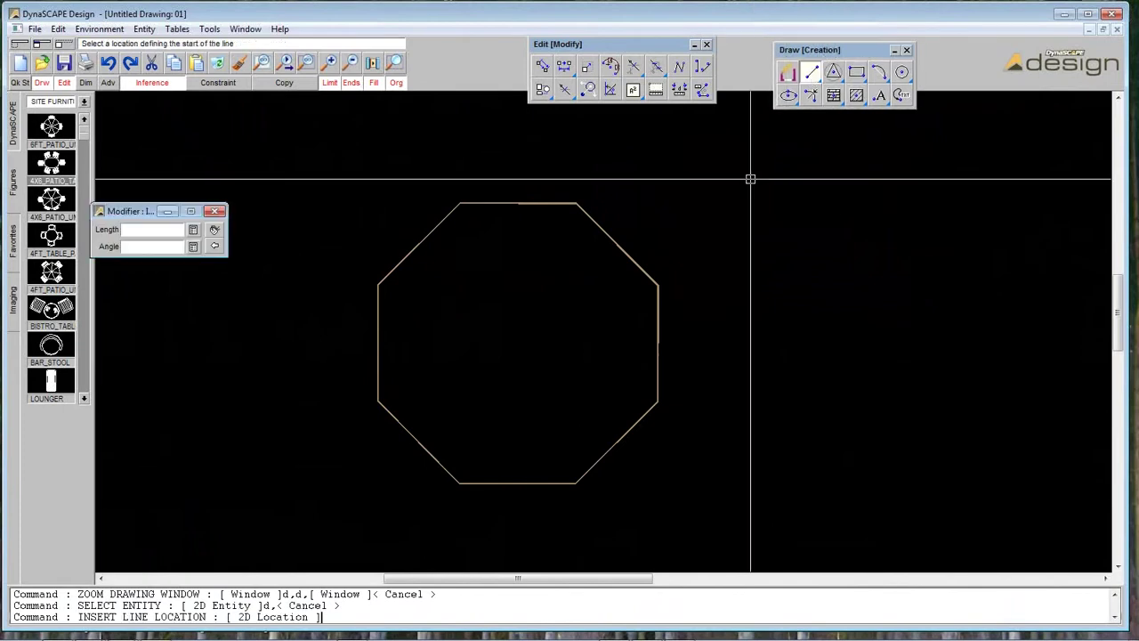
click(578, 203)
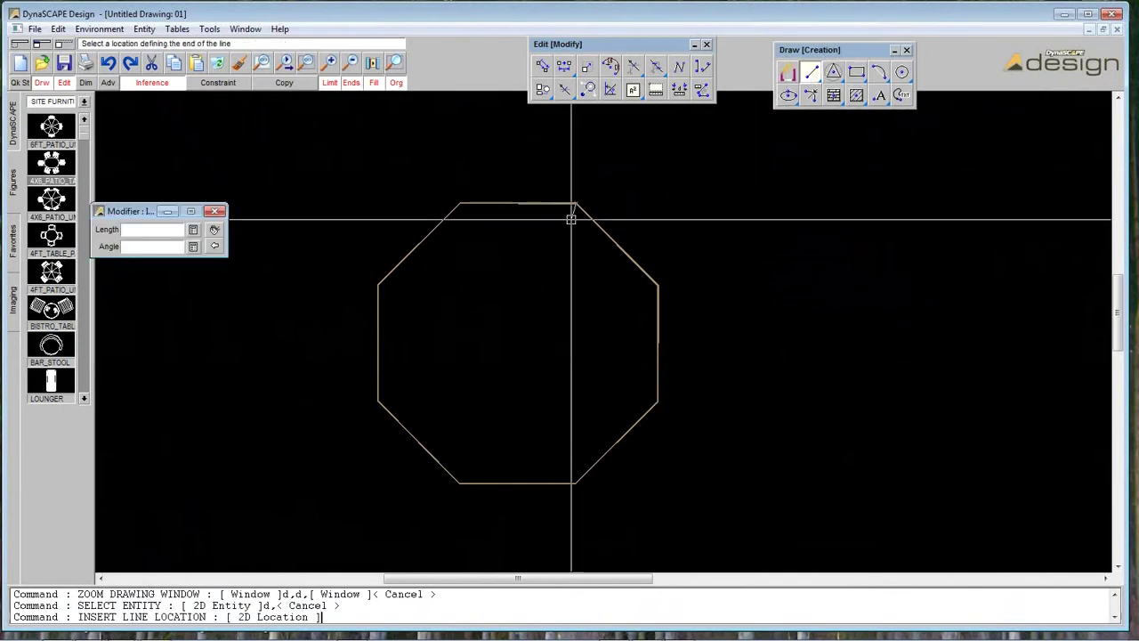
click(462, 481)
click(462, 204)
click(576, 482)
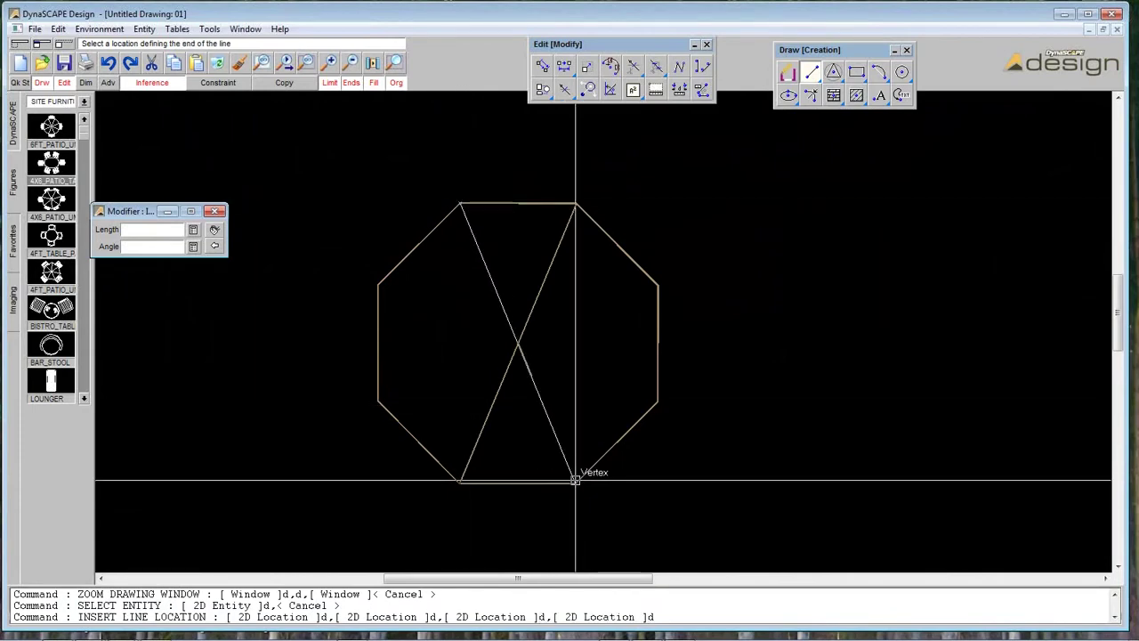
- Draw two more lines through the octagon's centre, joining its left side vertices to the opposite right side vertices
click(658, 287)
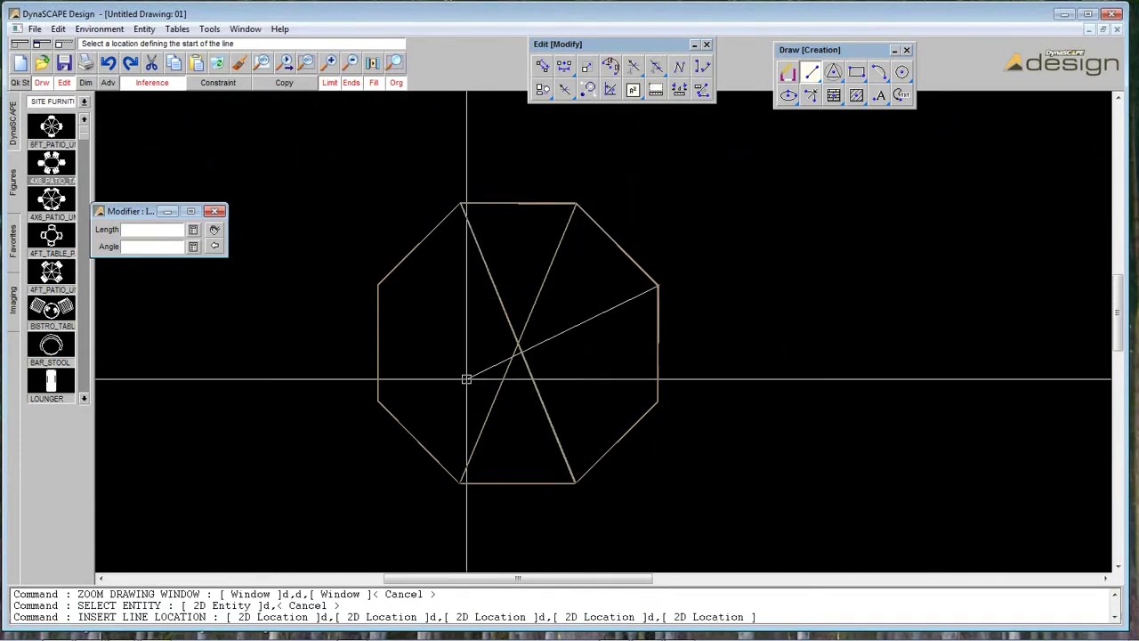
click(379, 399)
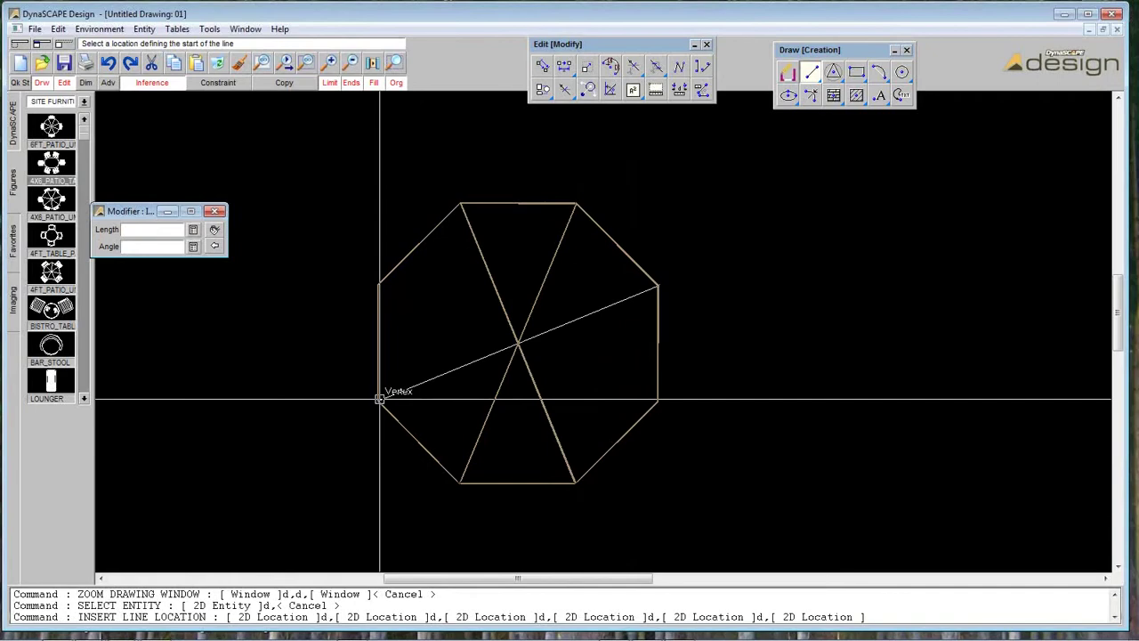
click(379, 286)
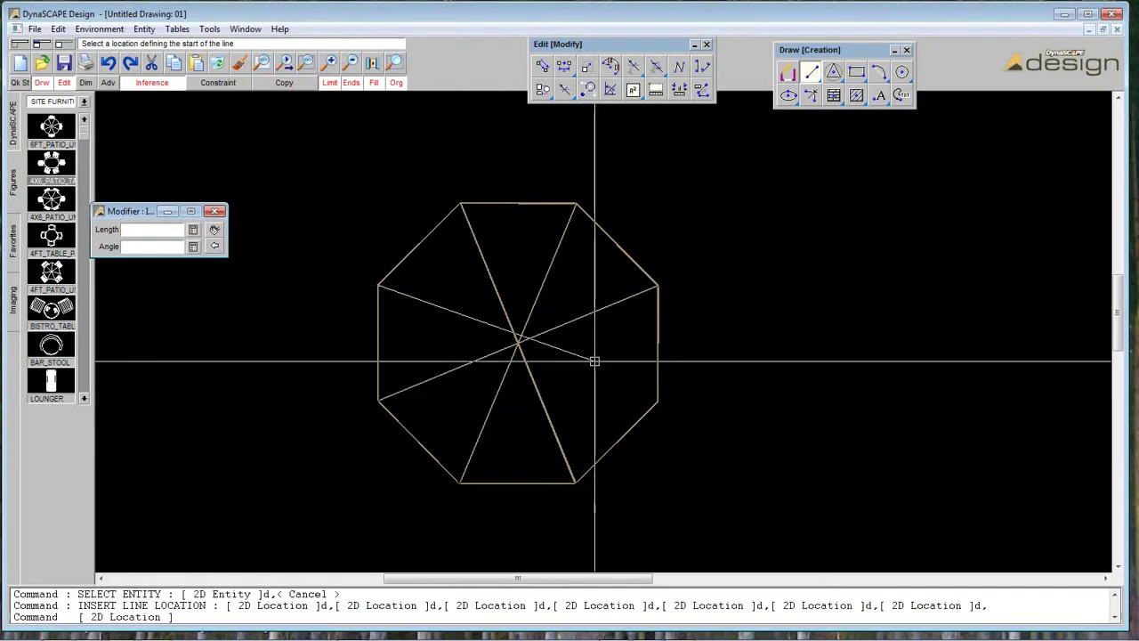
click(659, 400)
click(660, 399)
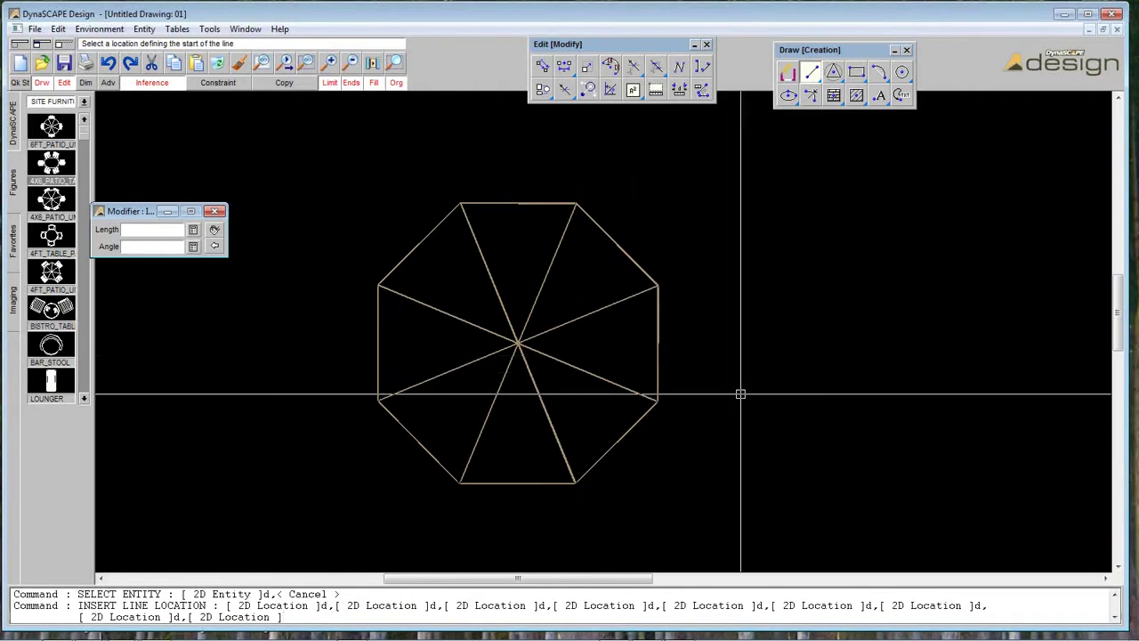
key(Escape)
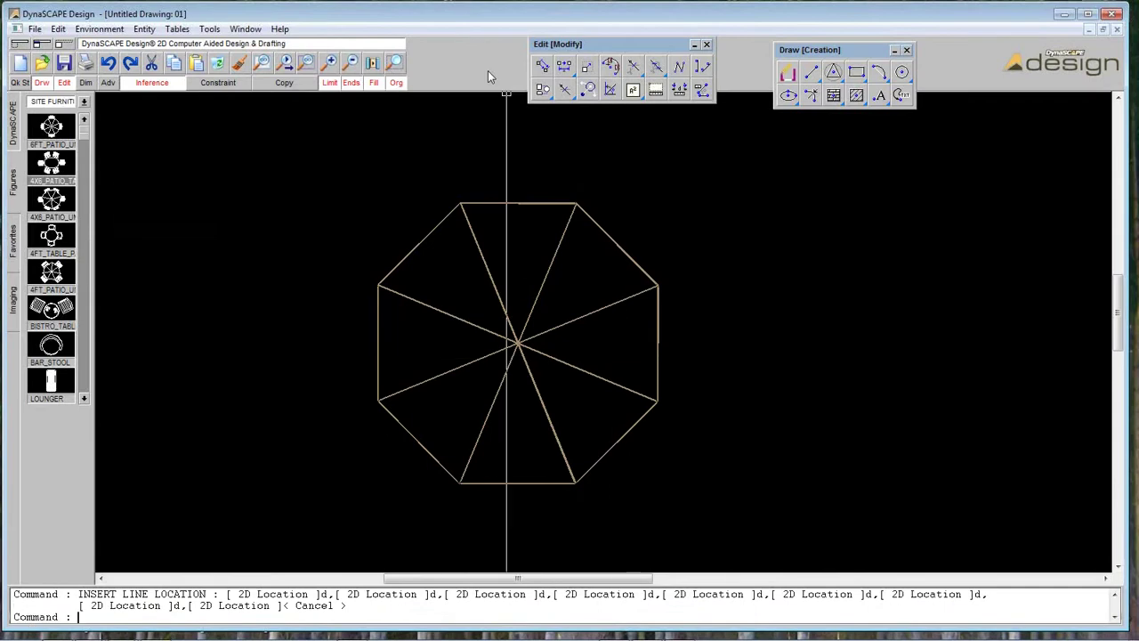
key(Escape)
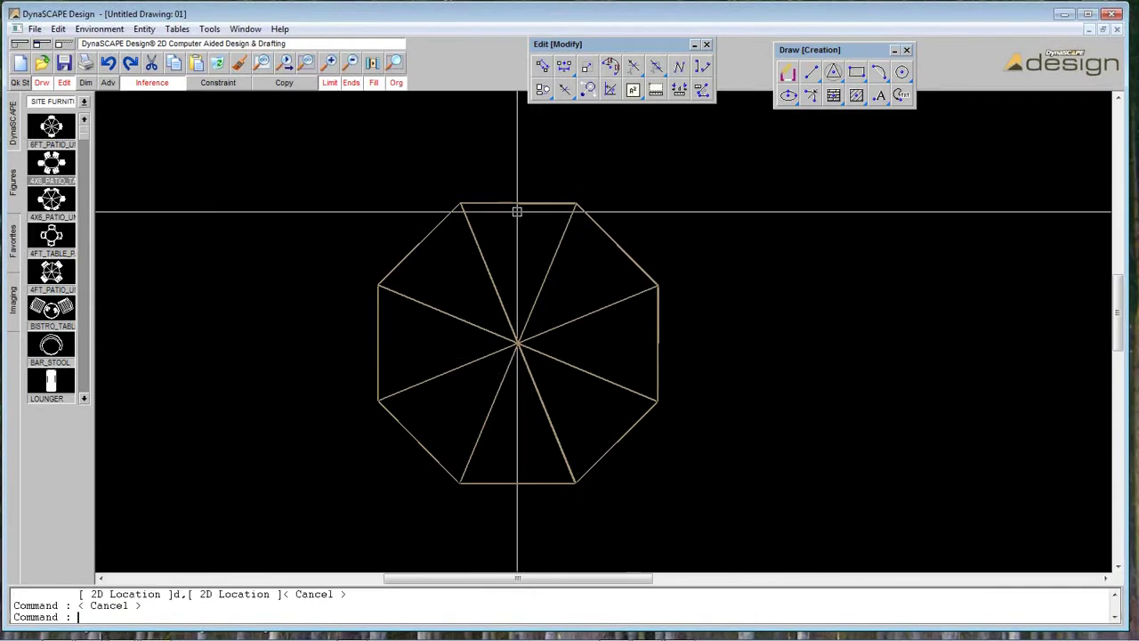
- Offset a copy of the octagon outline outward by 2" with the constraint off
click(505, 205)
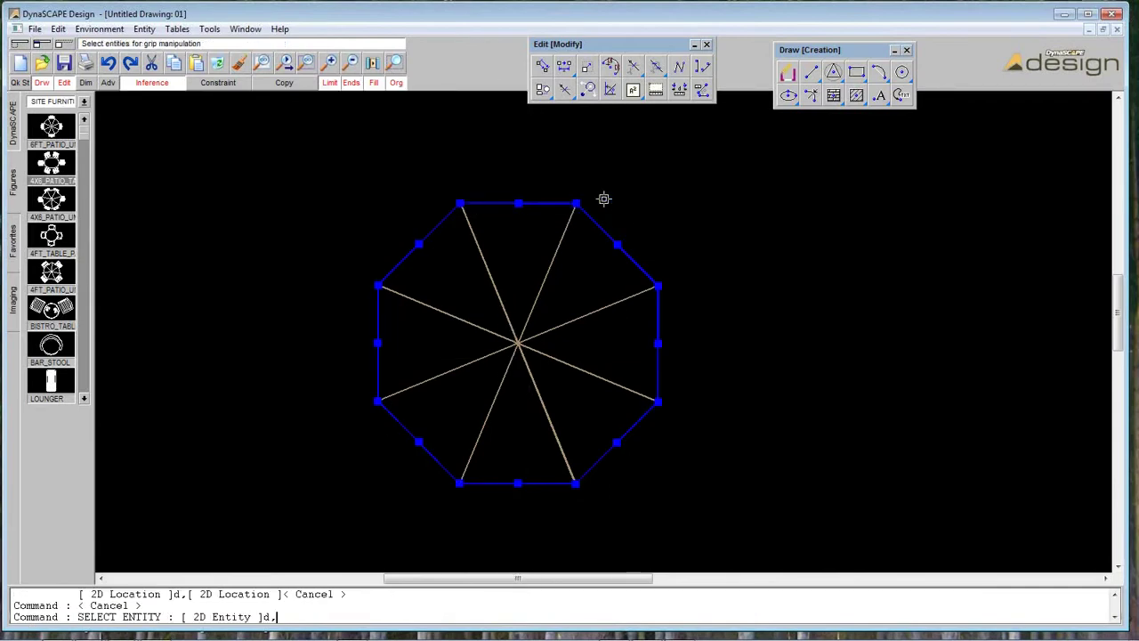
key(Escape)
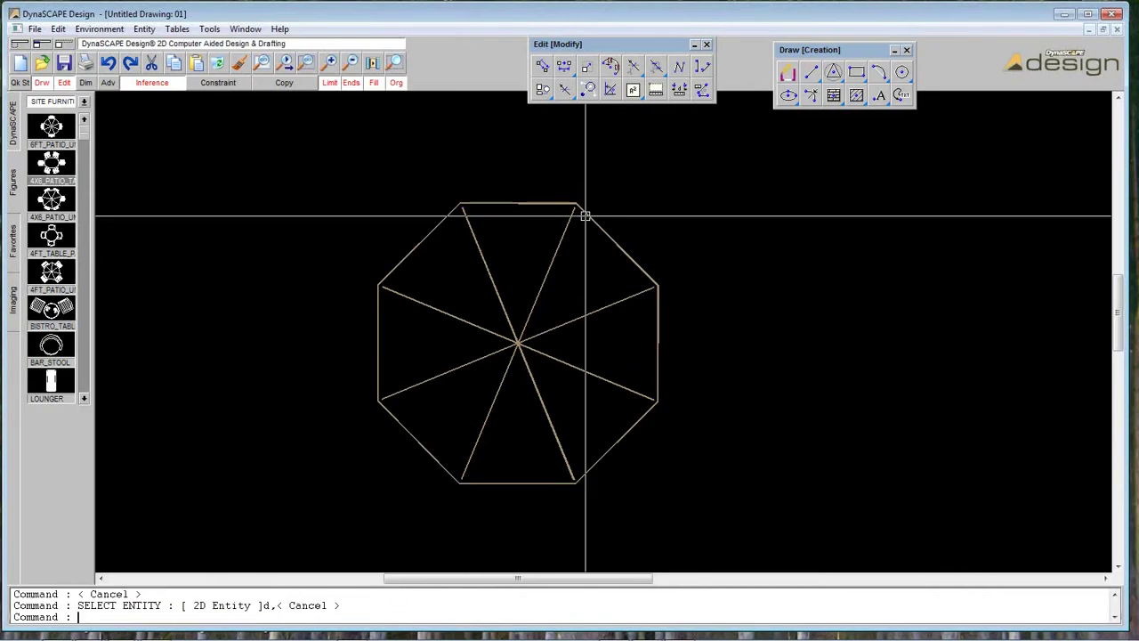
click(563, 66)
click(237, 82)
click(290, 88)
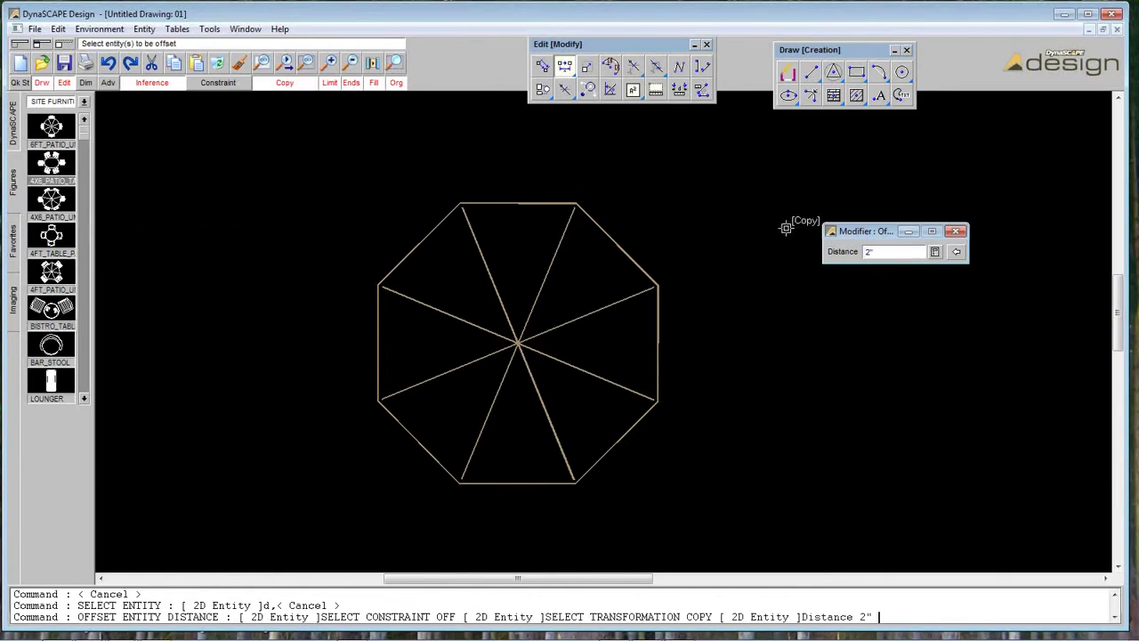
drag(515, 206, 512, 198)
click(511, 198)
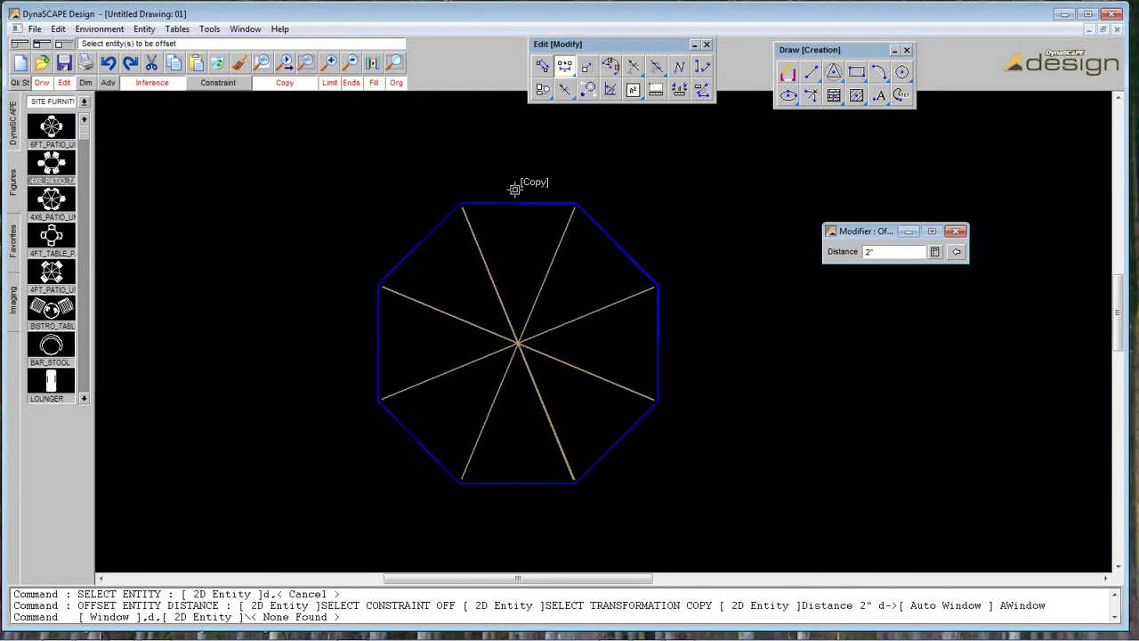
click(521, 177)
right_click(534, 143)
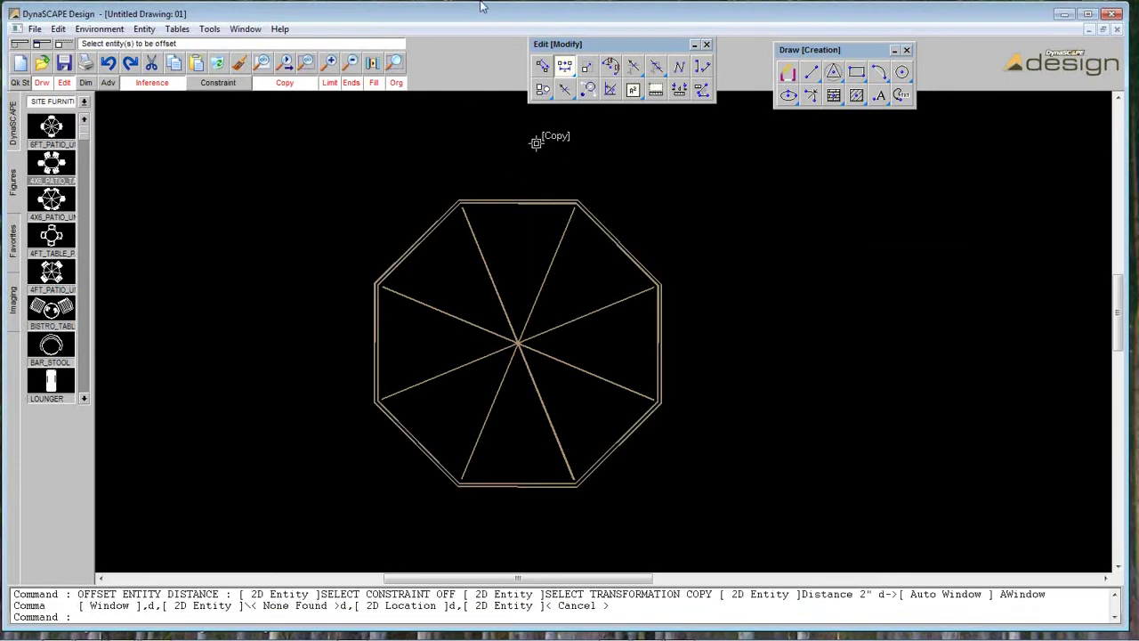
- Examine the individual lines crossing at the octagon's centre up close by selecting them one after another
click(395, 64)
click(307, 196)
click(753, 467)
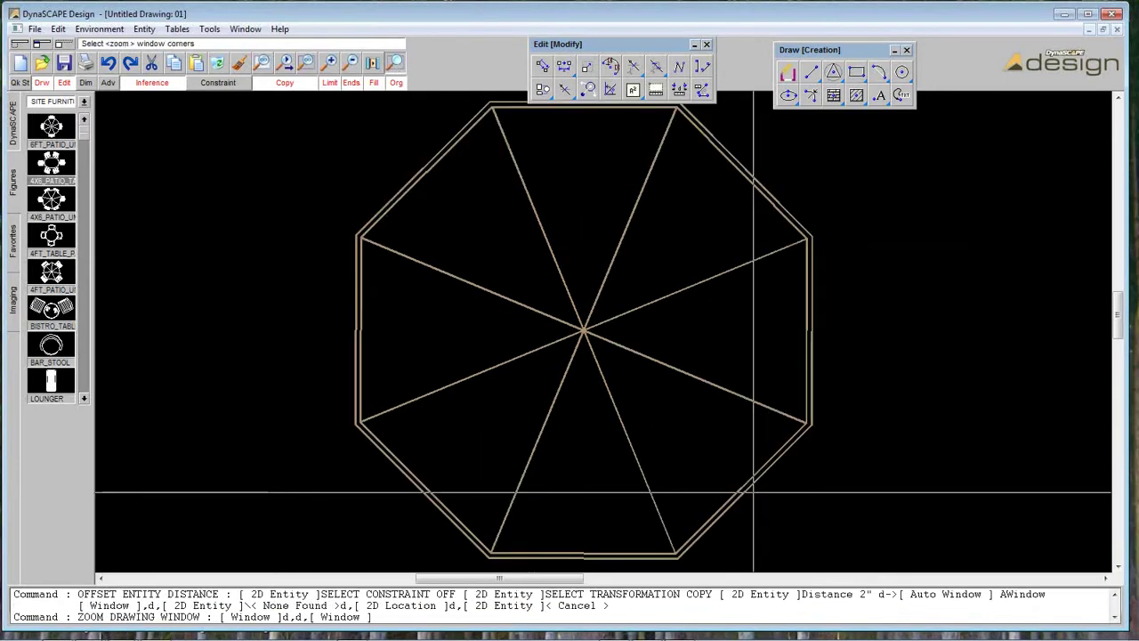
right_click(753, 467)
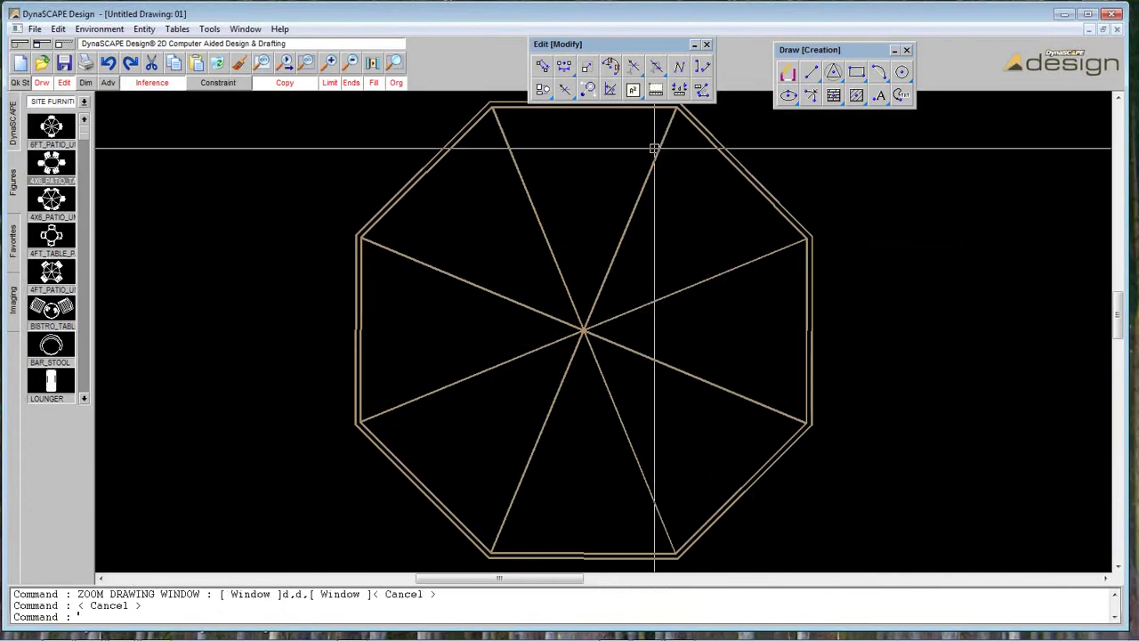
click(660, 146)
key(Escape)
click(659, 299)
click(644, 352)
click(600, 370)
click(567, 377)
key(Escape)
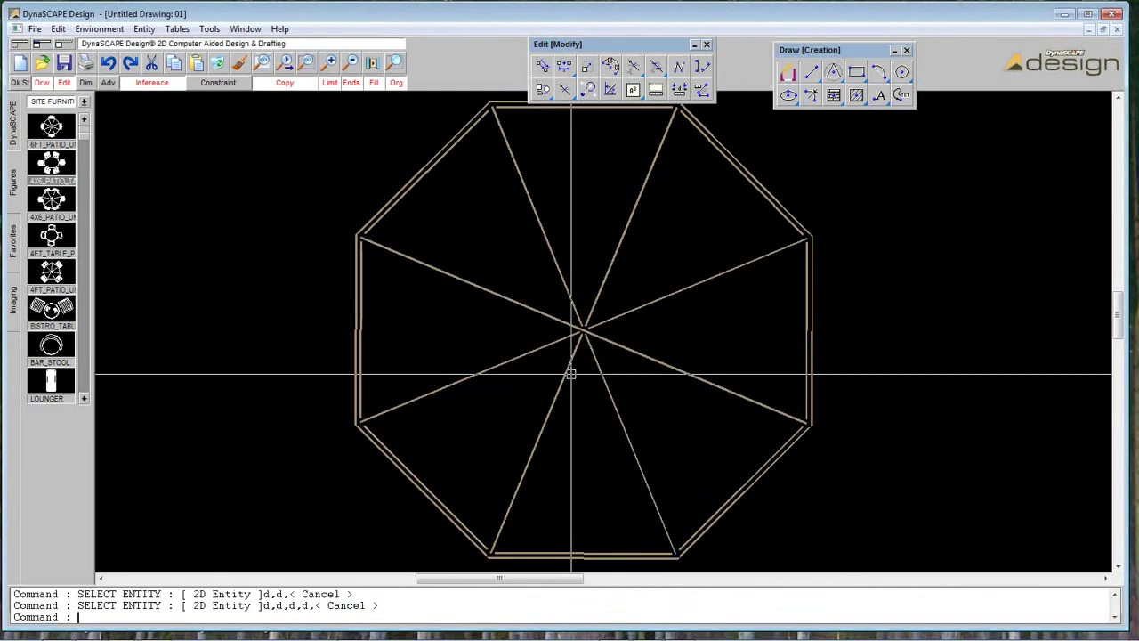
- Move the Draw and Edit palettes aside, clear of the octagon drawing
mouse_move(839, 52)
mouse_down()
mouse_move(1104, 55)
mouse_move(1003, 56)
mouse_up()
mouse_move(593, 43)
mouse_down()
mouse_move(811, 63)
mouse_move(789, 54)
mouse_up()
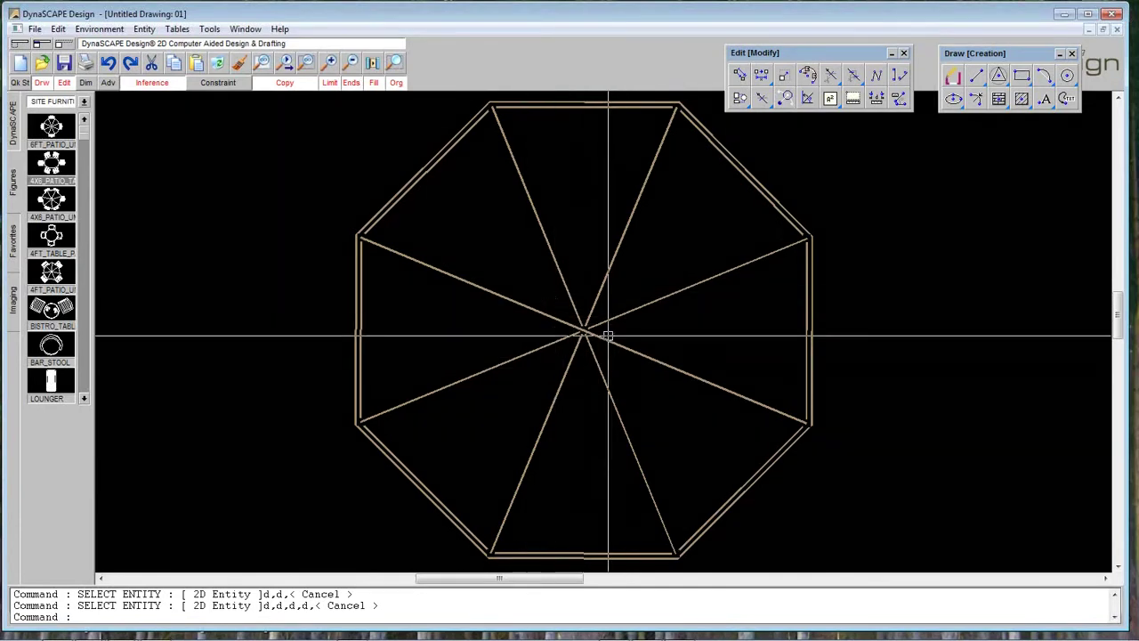
drag(788, 55, 795, 52)
- Place a copy of the inner octagon scaled to 0.1 at the point where the crossing lines meet
click(792, 73)
drag(805, 162, 887, 159)
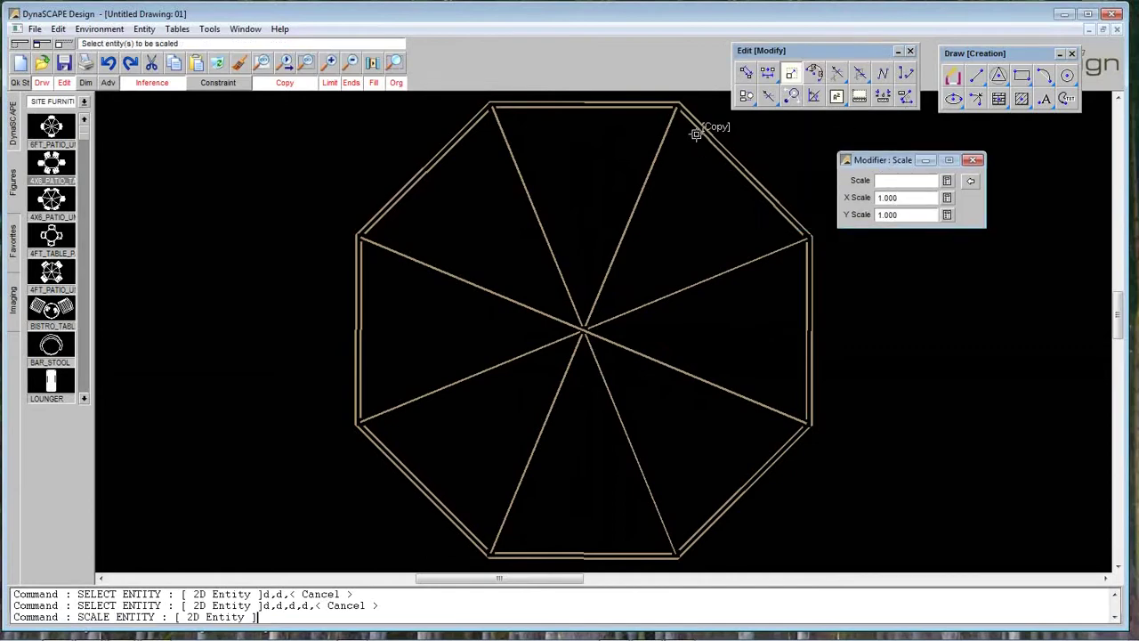
click(900, 176)
text(.1)
key(Return)
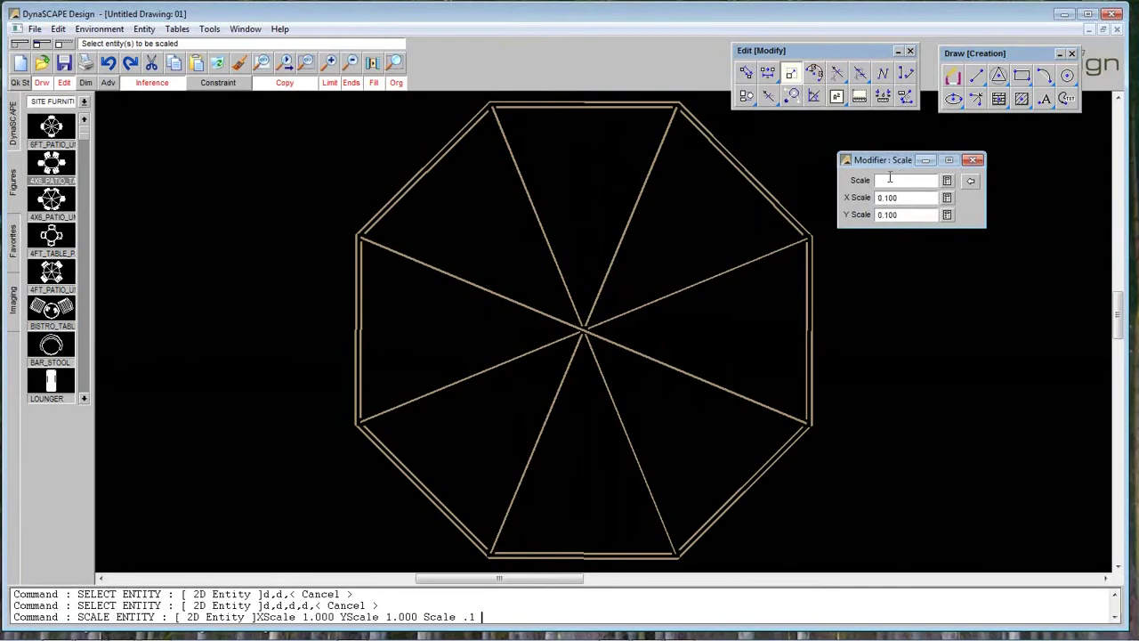
click(625, 107)
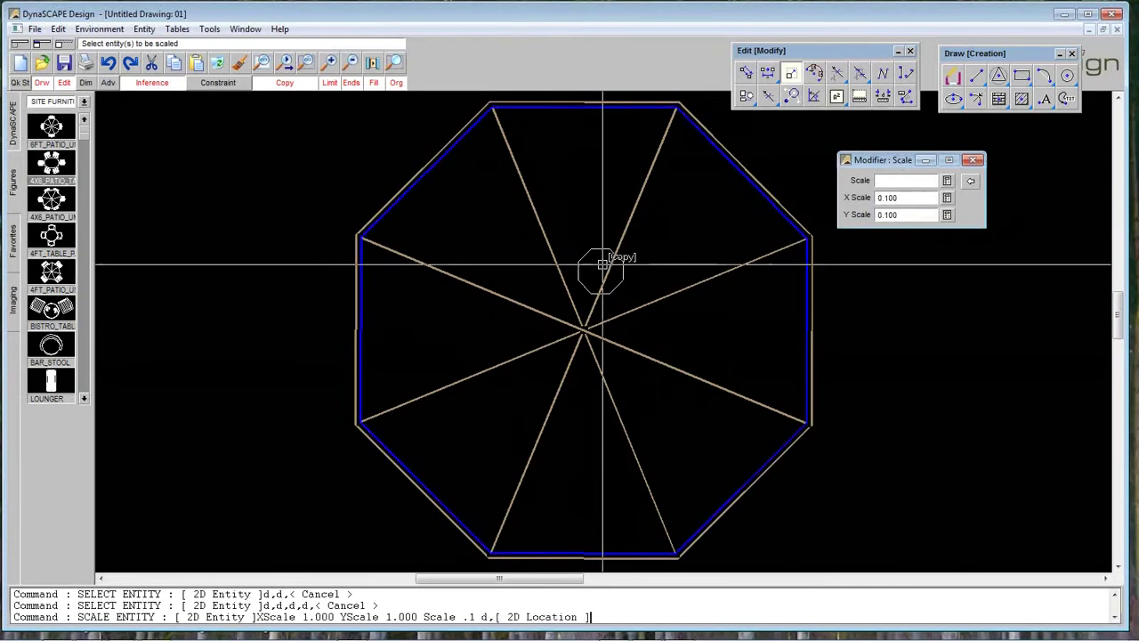
click(595, 325)
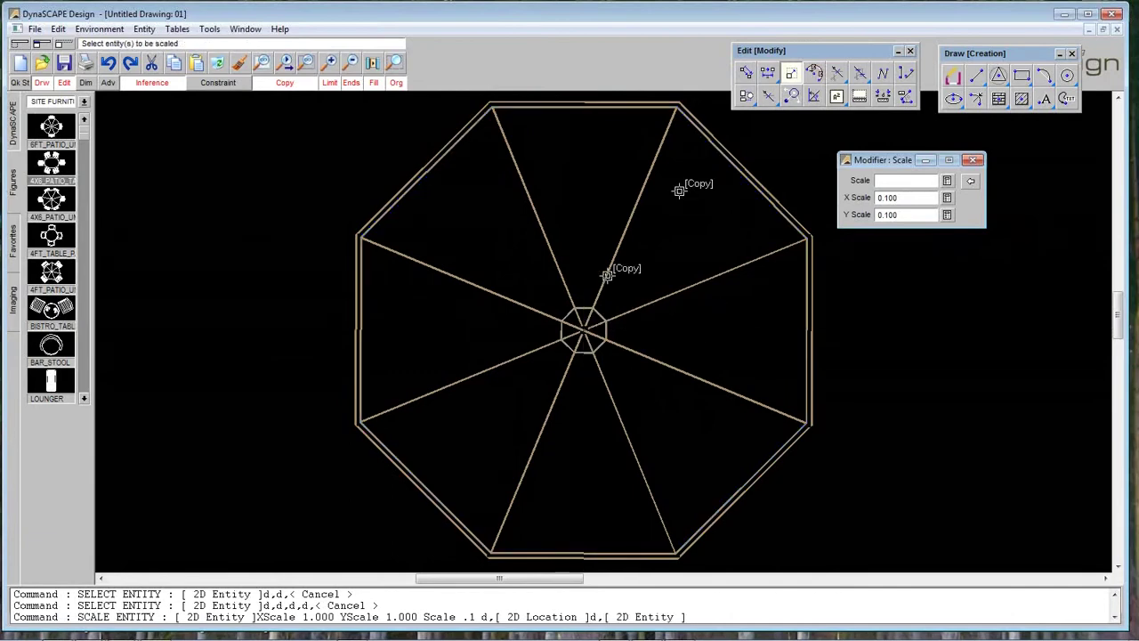
drag(884, 162, 885, 158)
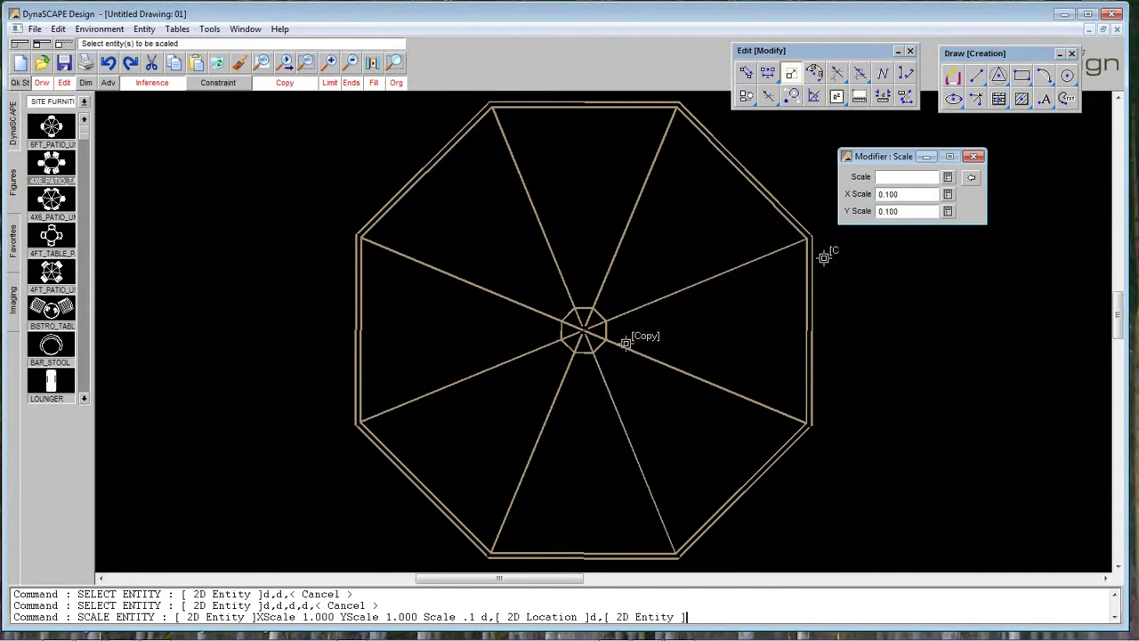
key(Escape)
scroll(627, 343, up, 1)
scroll(627, 343, down, 1)
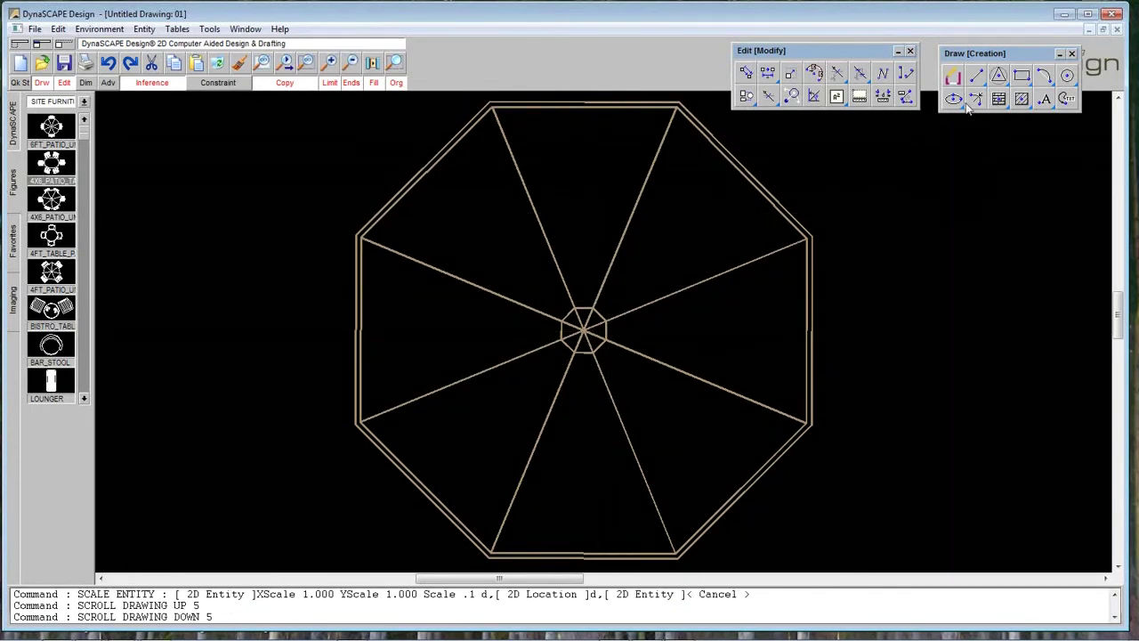
- Start inserting a hatch with the AR_SHAKE pattern from the DynaSCAPE Patterns library
click(999, 98)
drag(1019, 187, 975, 163)
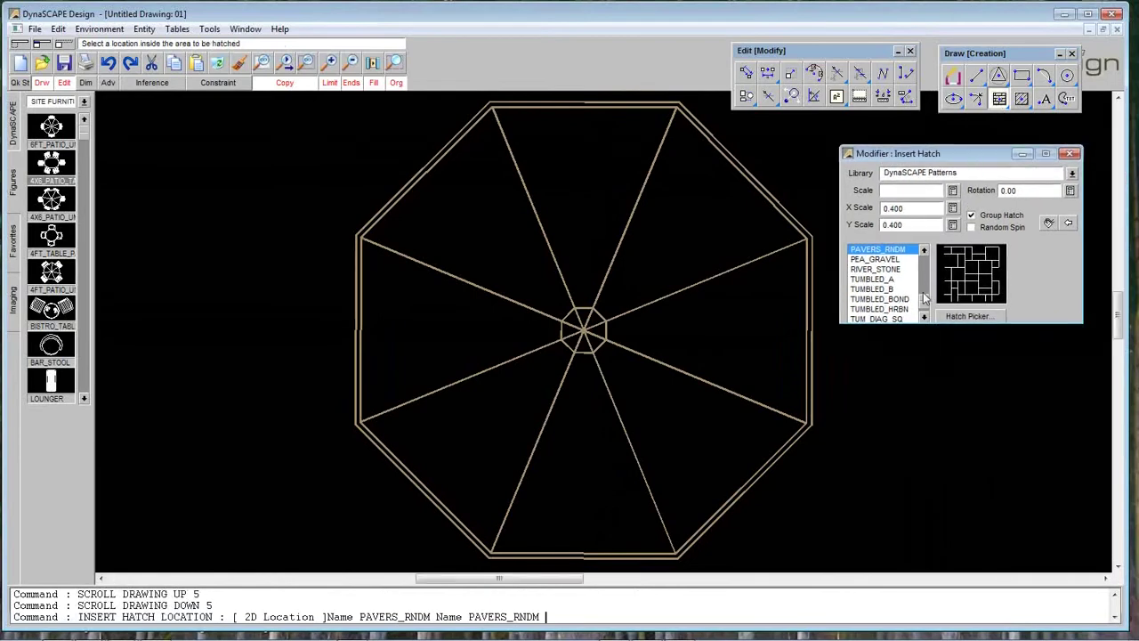
click(968, 316)
drag(414, 255, 414, 159)
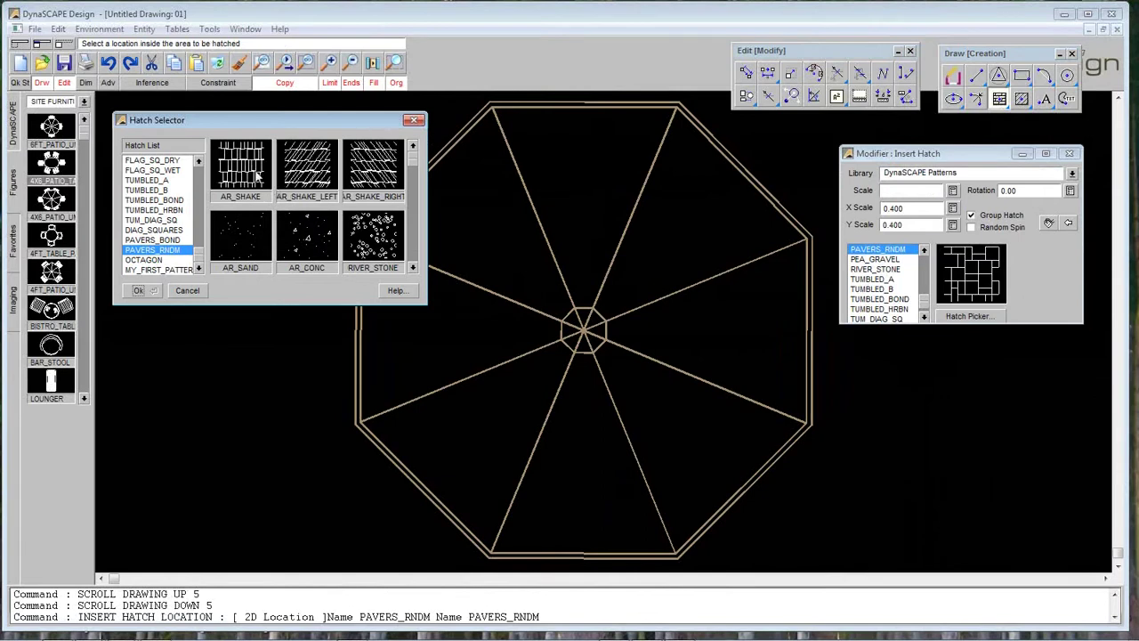
click(258, 177)
click(139, 291)
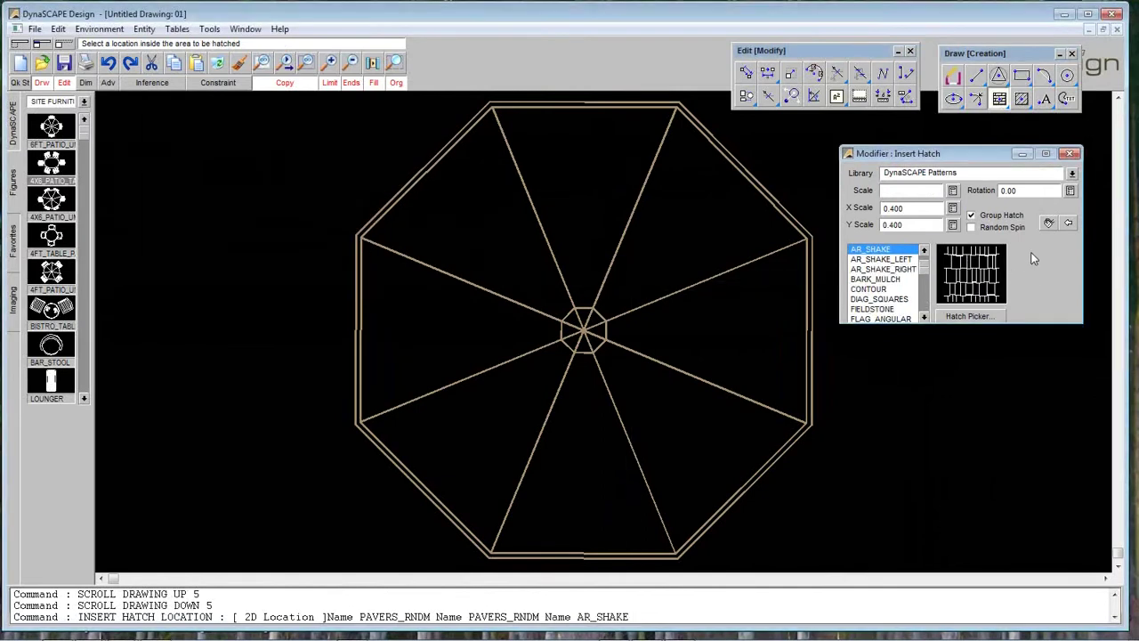
drag(956, 163, 961, 161)
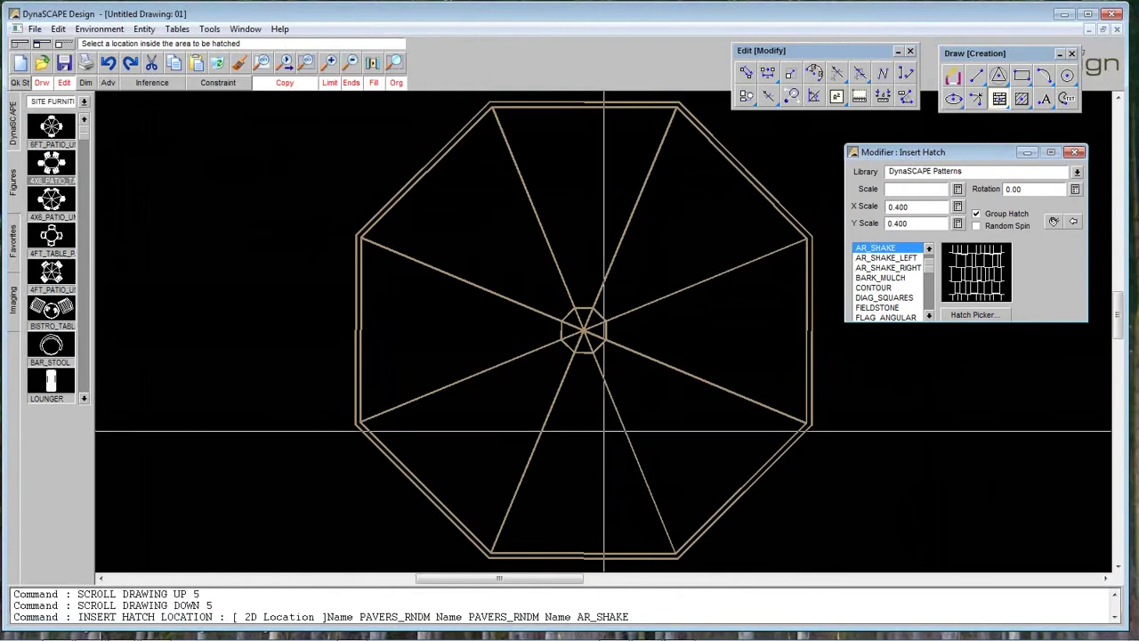
- Try the AR_SHAKE hatch at a scale of 0.400 in the octagon's bottom segment, check it zoomed out, and undo it
click(602, 414)
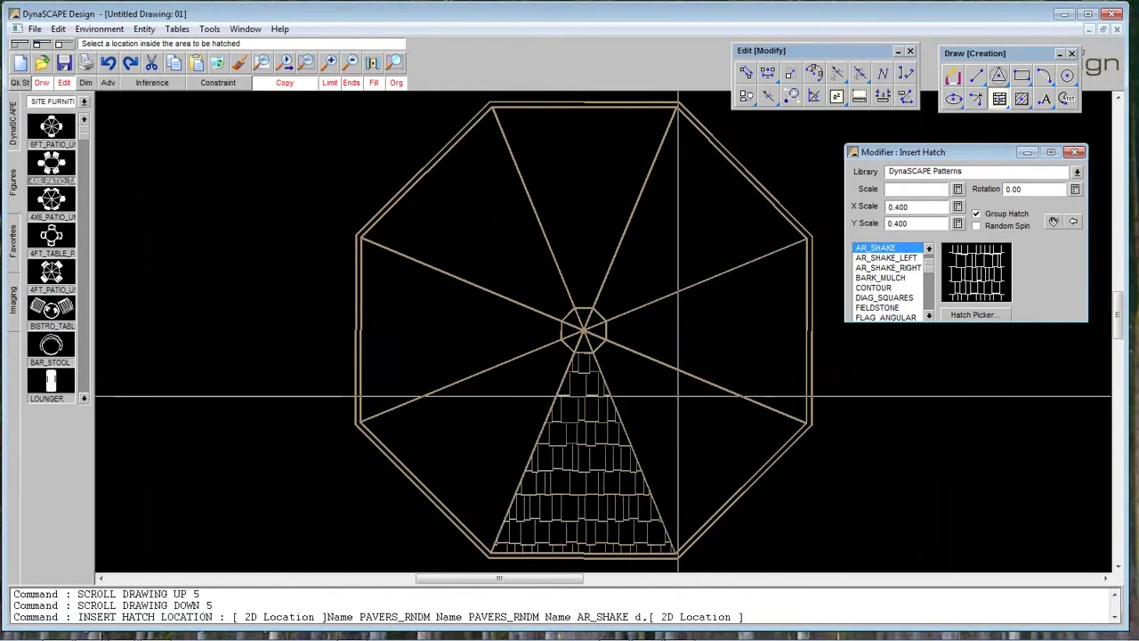
click(352, 62)
click(352, 62)
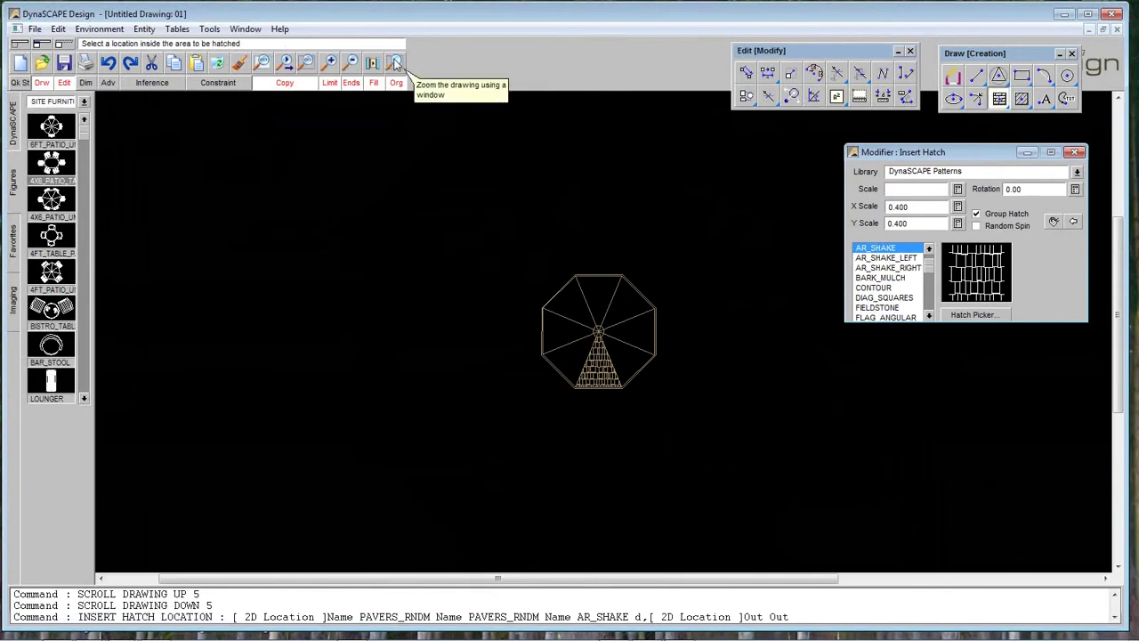
key(ctrl+z)
key(ctrl+z)
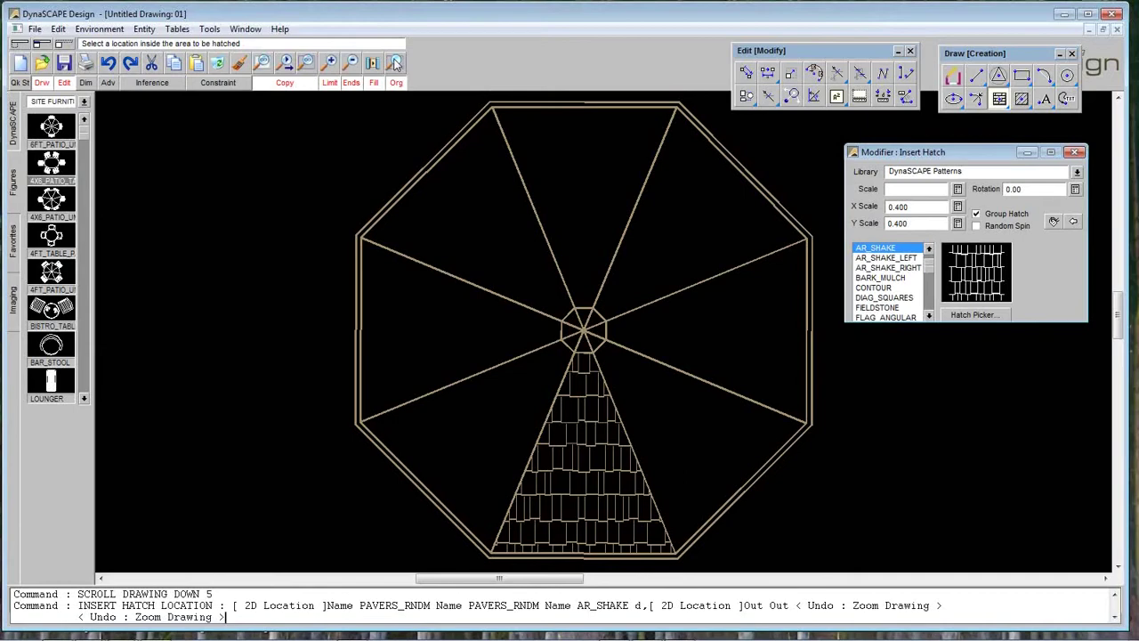
key(ctrl+z)
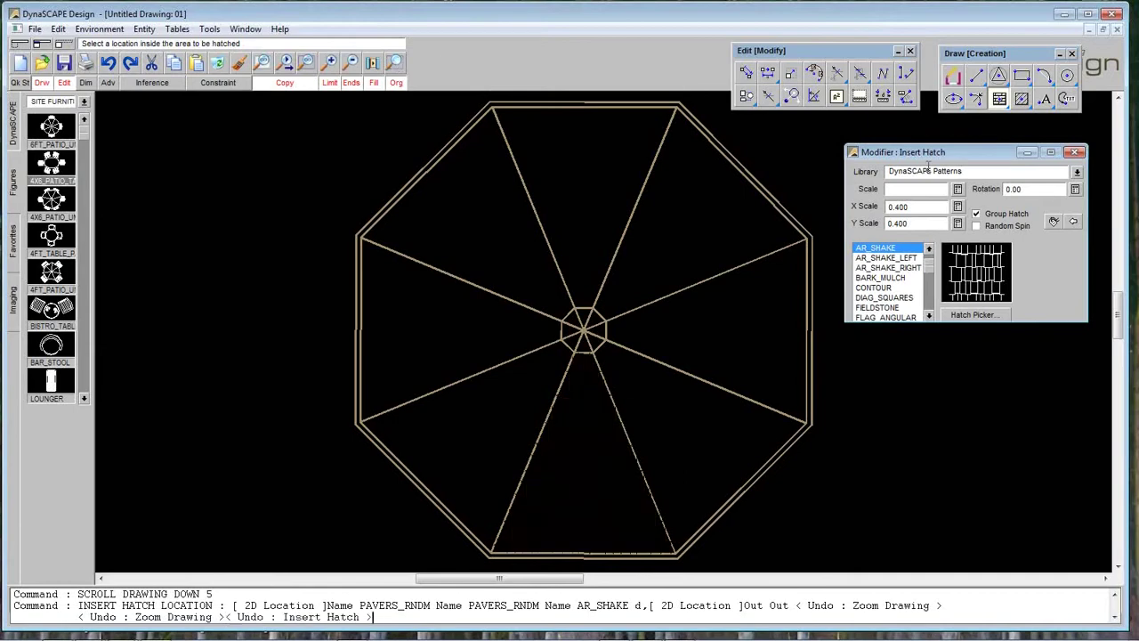
- Hatch the octagon's bottom triangular segment with AR_SHAKE at a scale of 0.45, check it, and repaint the drawing
click(957, 189)
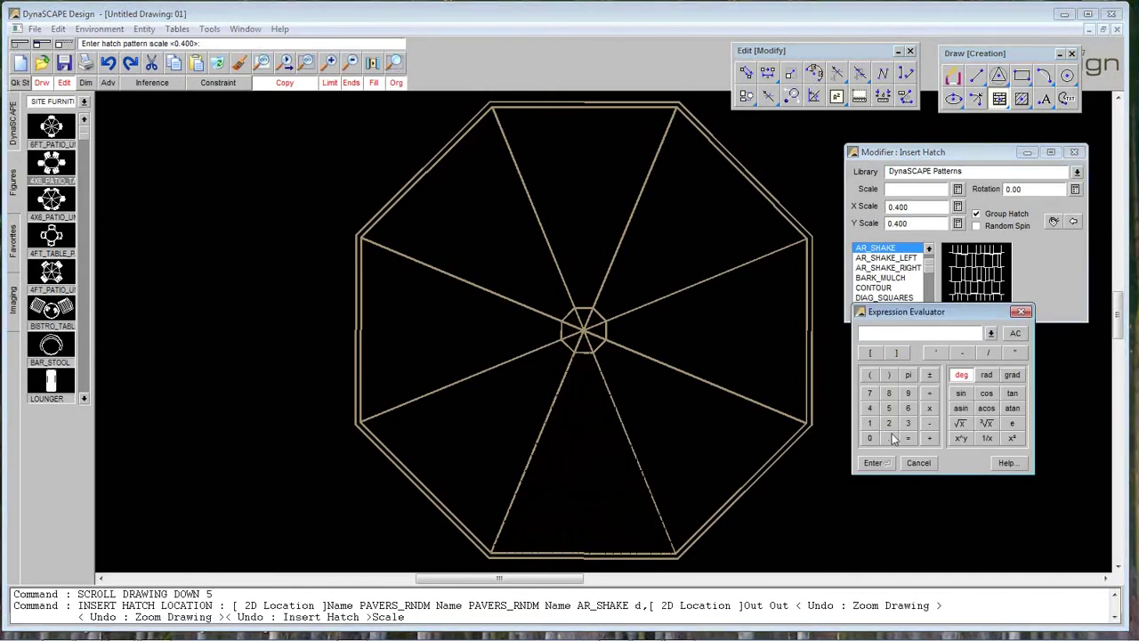
click(873, 411)
click(890, 411)
click(872, 468)
click(602, 407)
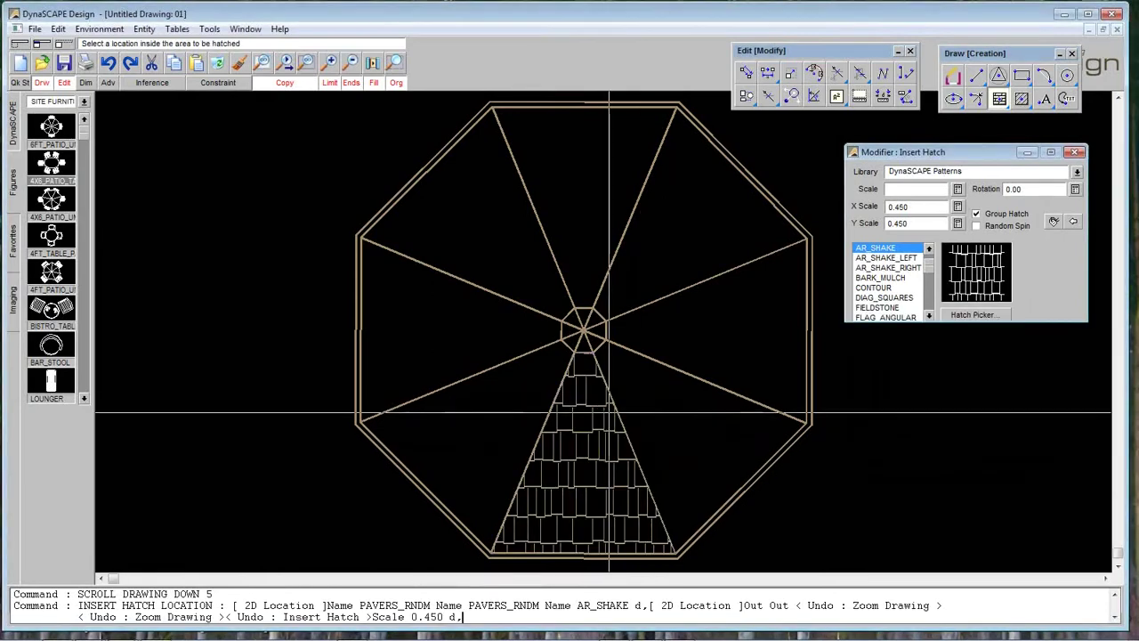
click(352, 63)
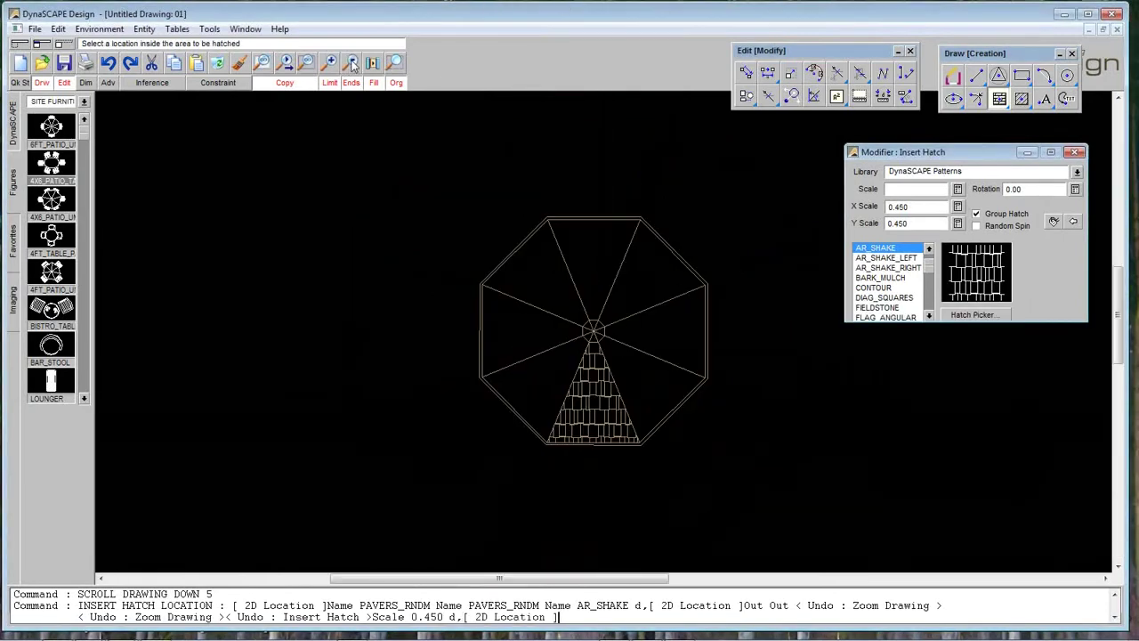
click(354, 64)
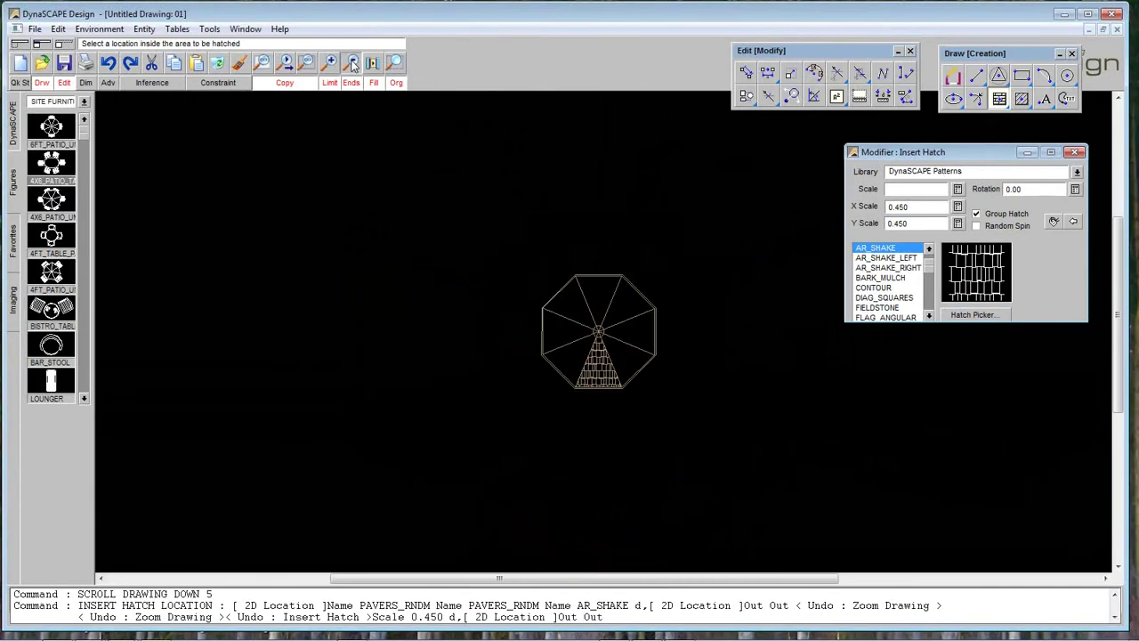
click(396, 64)
click(521, 265)
click(705, 398)
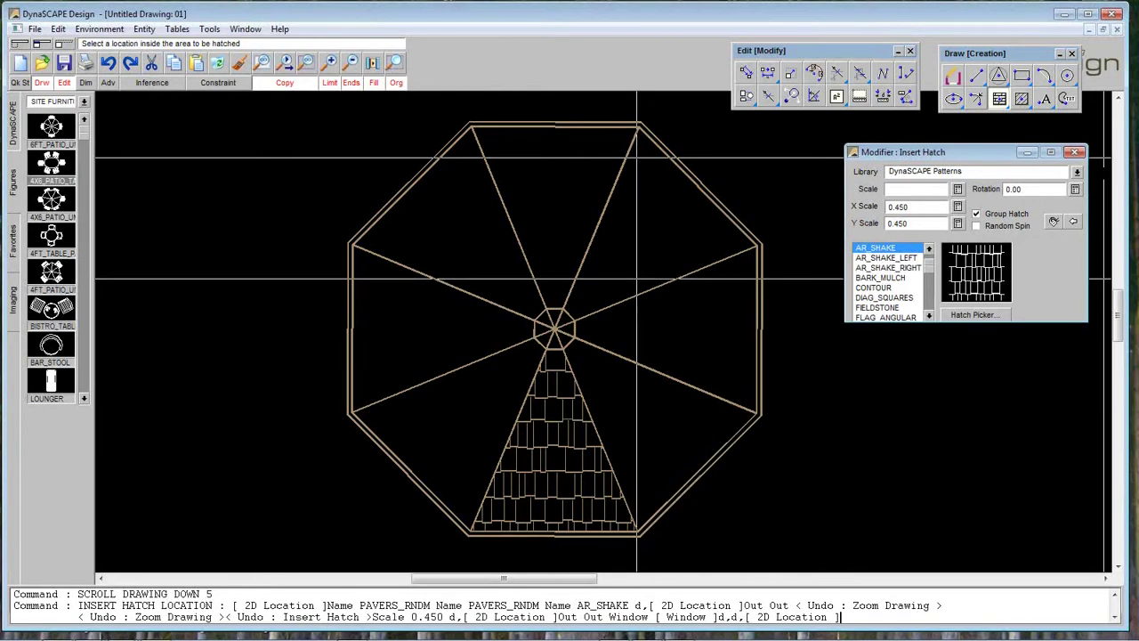
click(242, 64)
key(Escape)
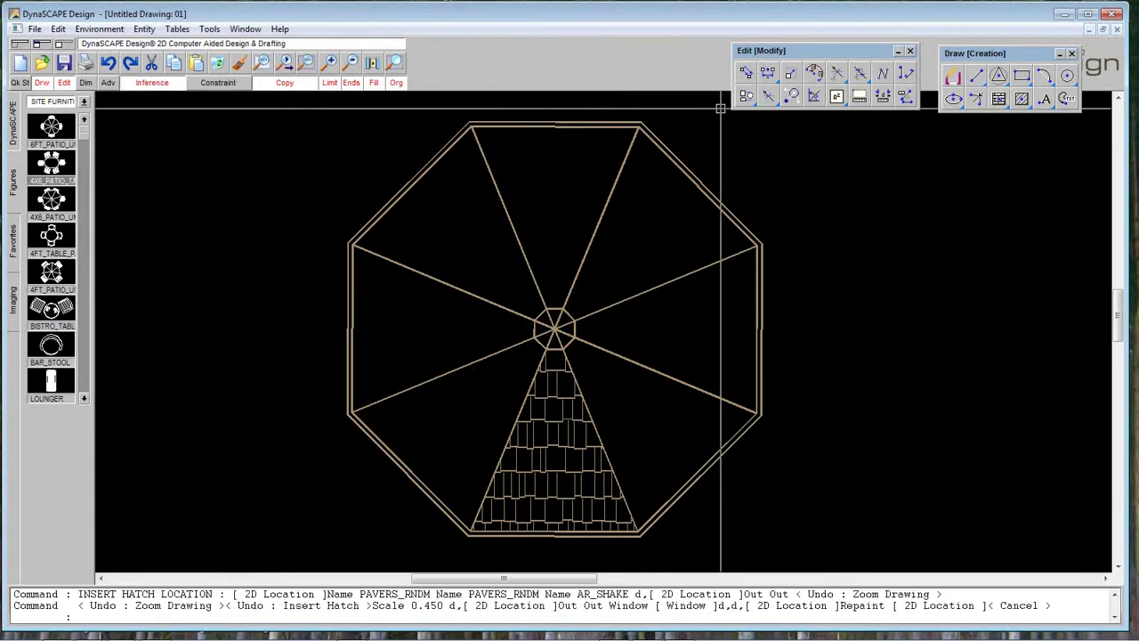
- Start rotating with copy on and set the rotation angle to 45 degrees
click(814, 96)
drag(719, 133, 935, 155)
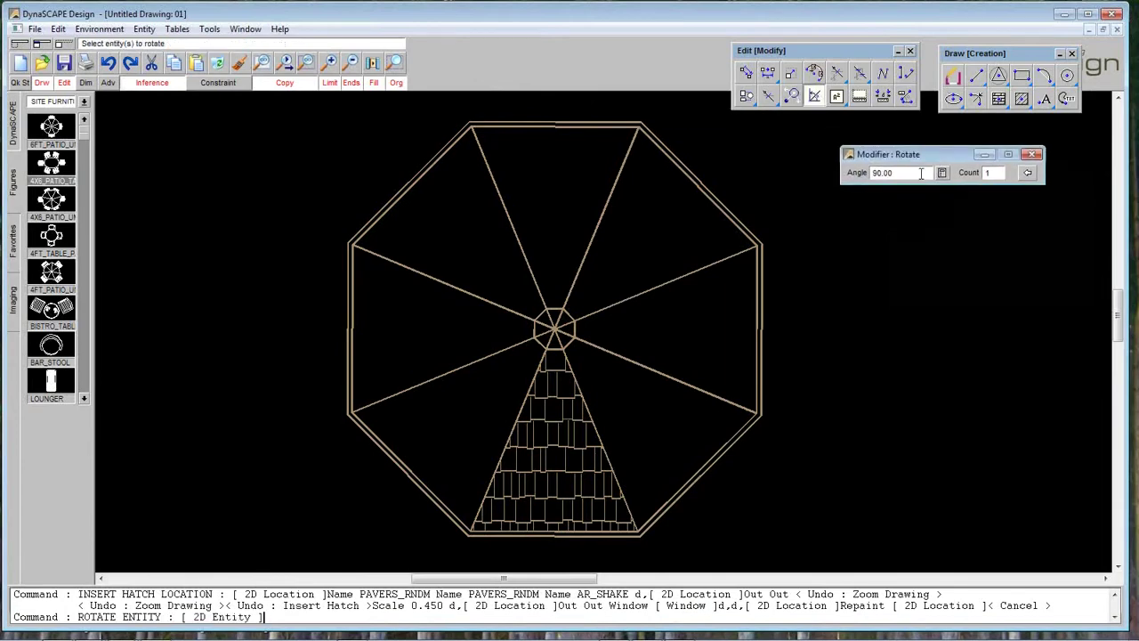
drag(927, 152, 933, 140)
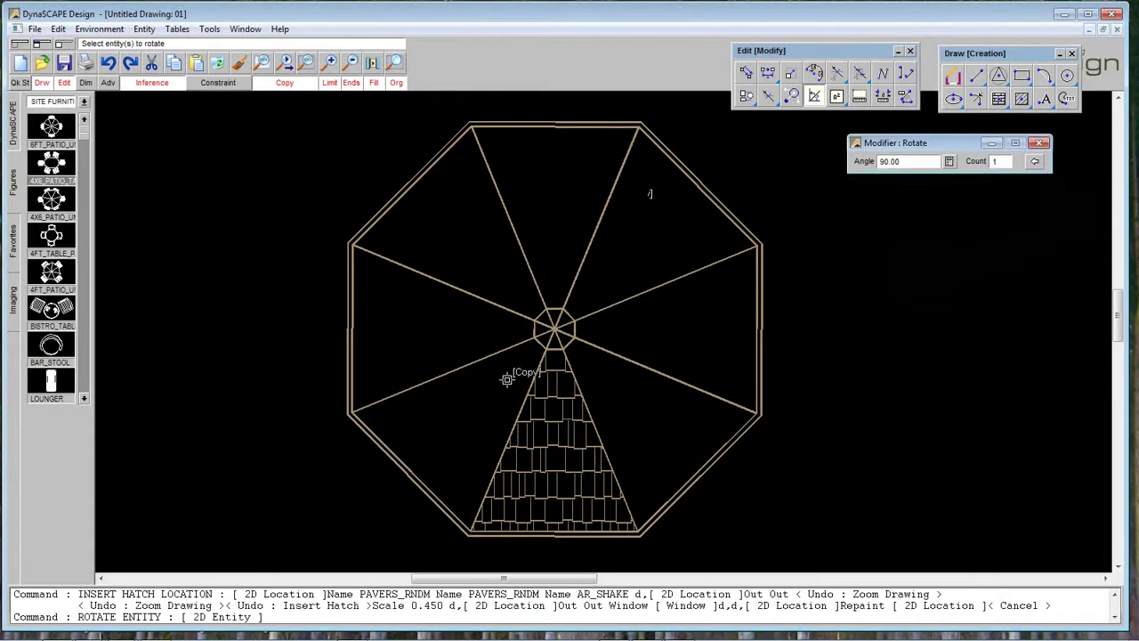
drag(933, 145, 926, 143)
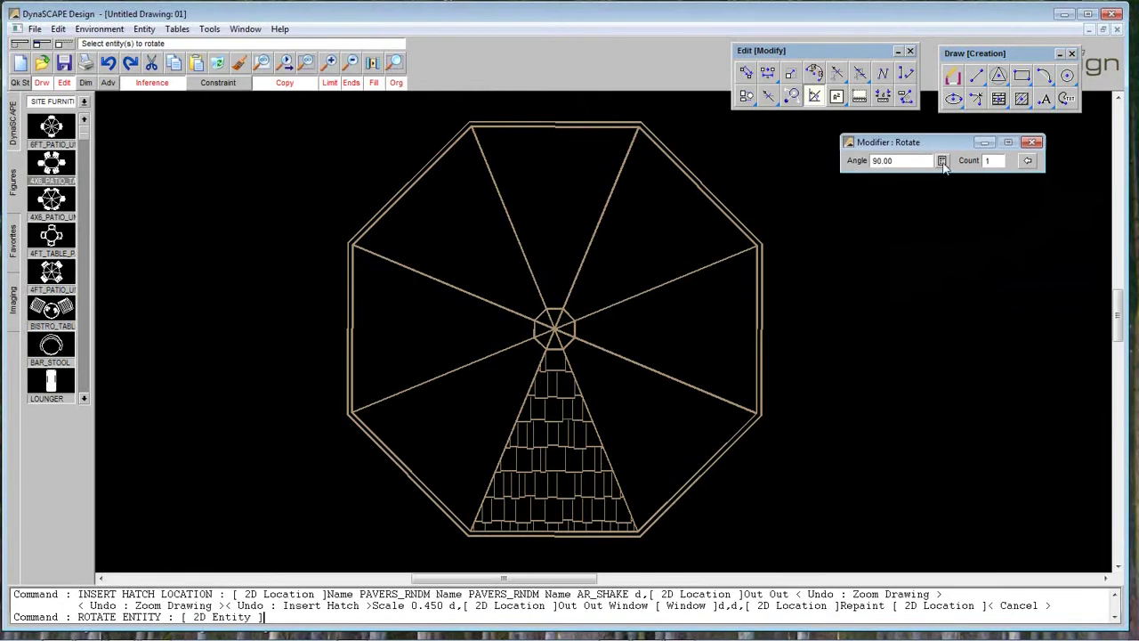
click(942, 162)
drag(926, 312, 924, 291)
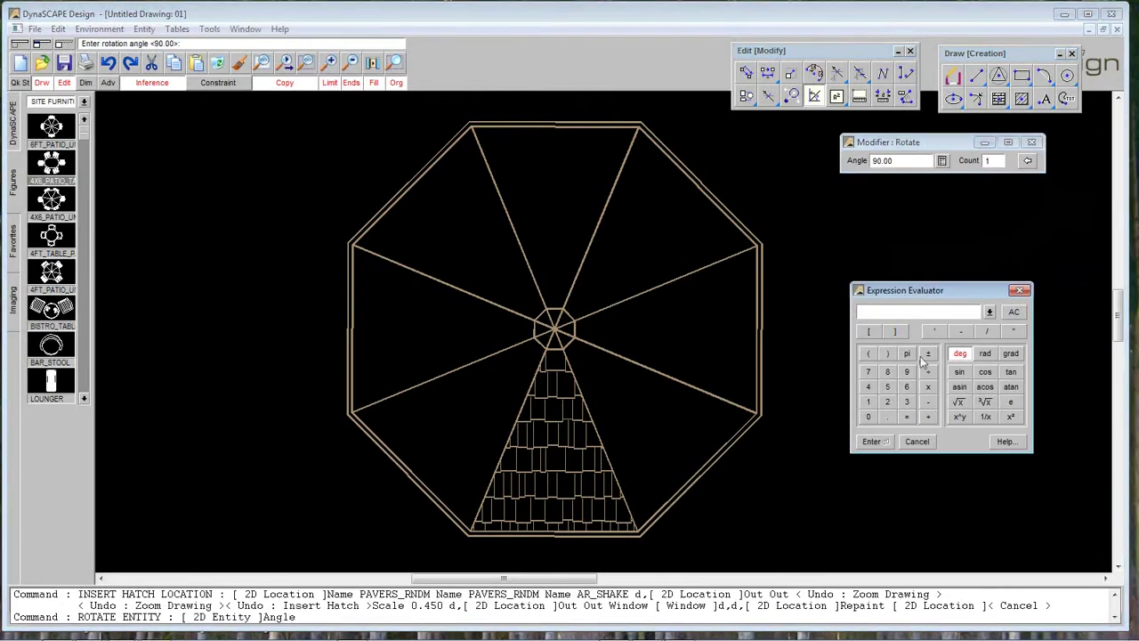
click(868, 417)
click(887, 372)
click(907, 417)
click(877, 441)
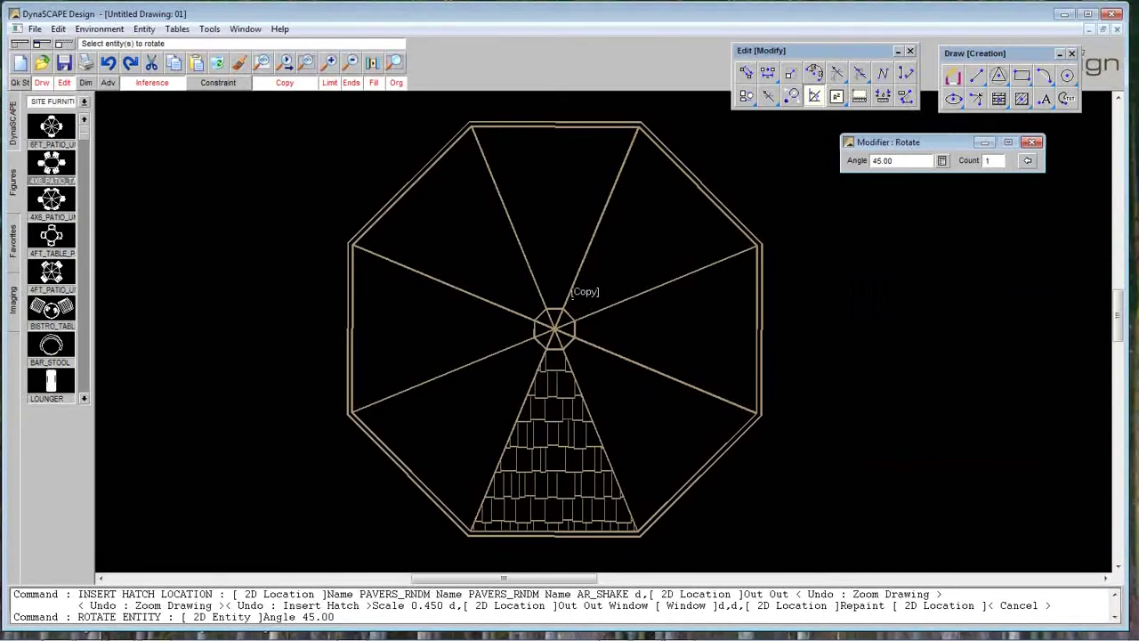
- Rotate-copy the bottom segment's hatch 7 times about the octagon's centre to fill the remaining segments
click(987, 161)
text(7)
key(Return)
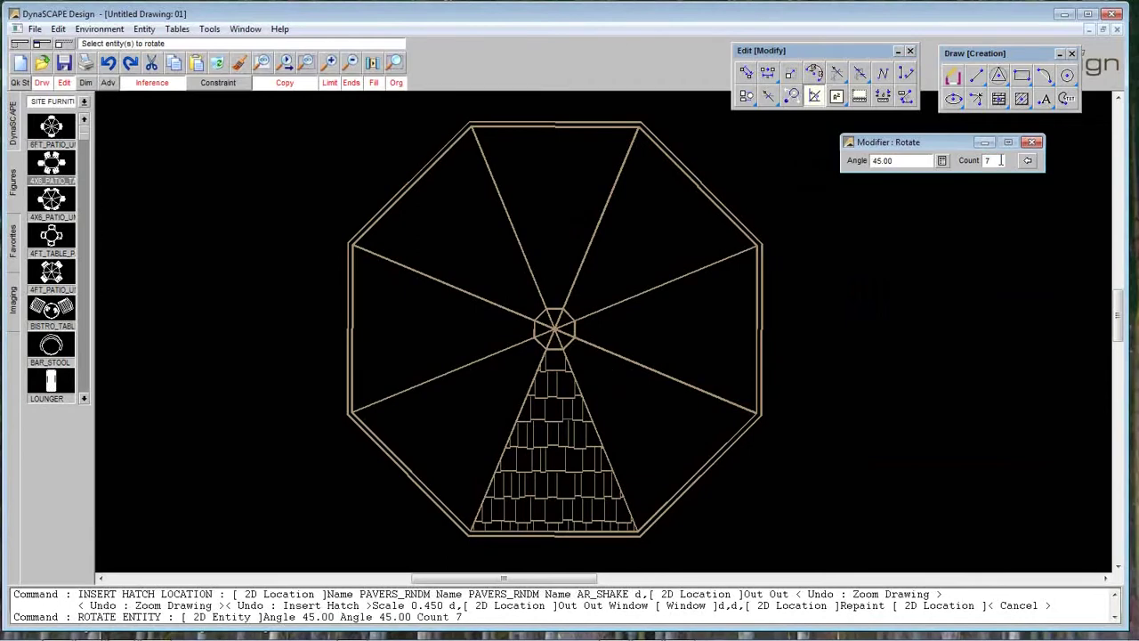
click(578, 377)
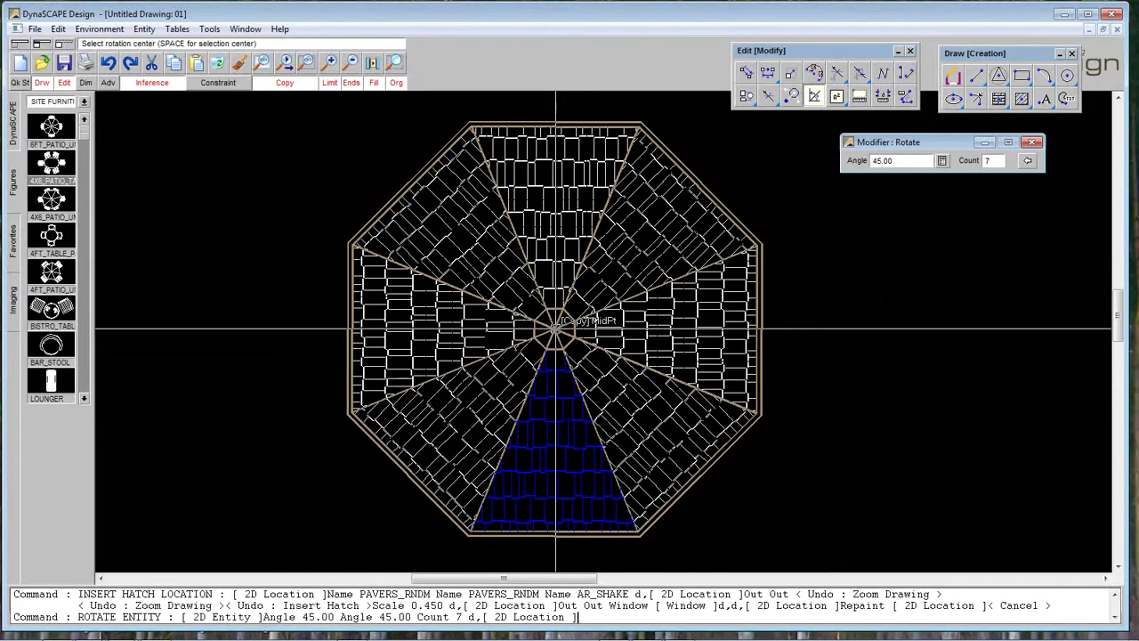
click(556, 329)
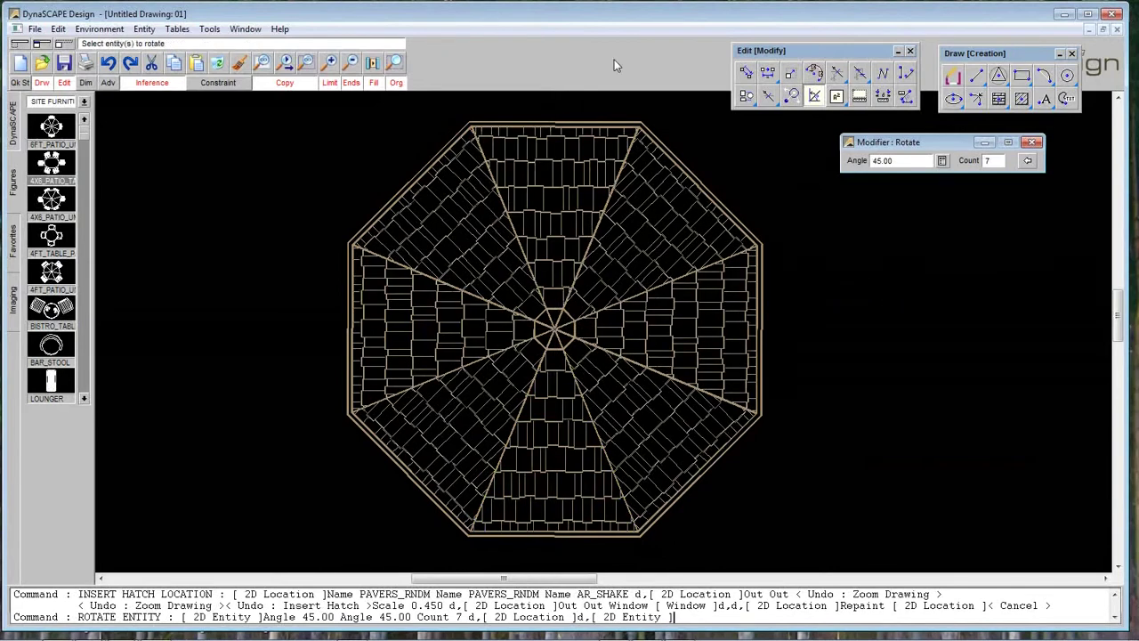
- Inspect the whole hatched octagon and the small octagon at its centre up close, and end the rotation
click(351, 63)
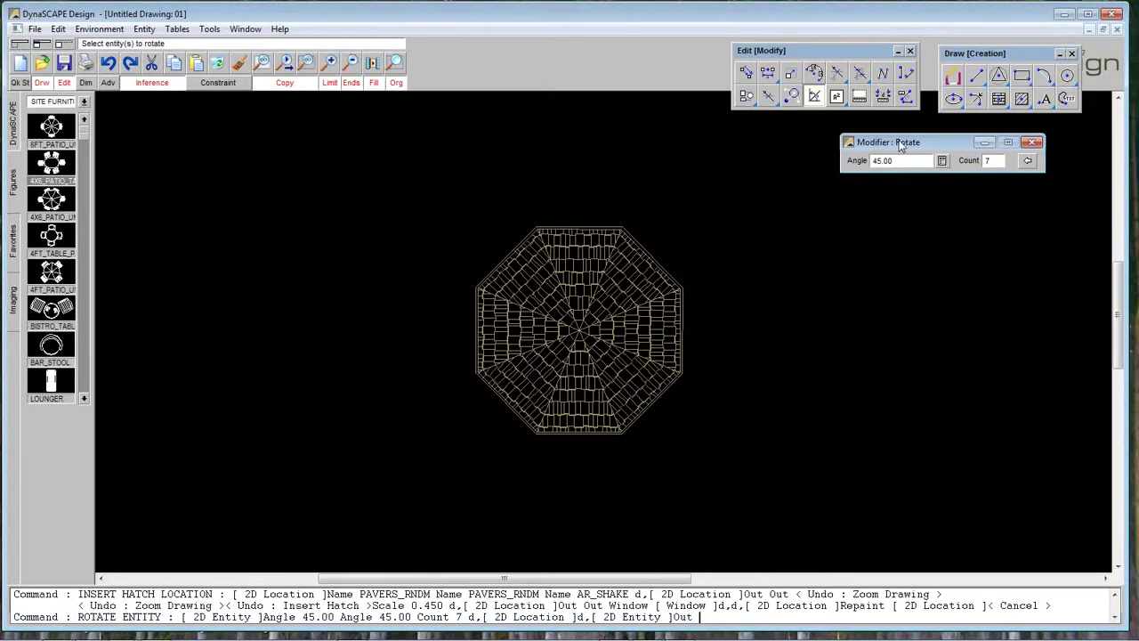
mouse_move(835, 632)
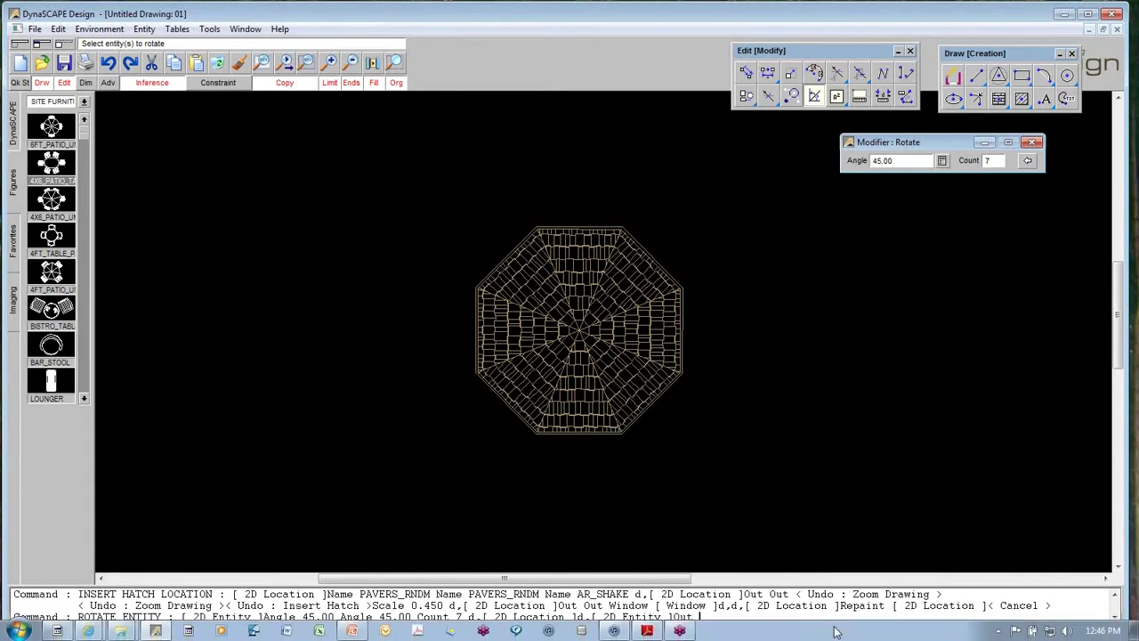
click(403, 63)
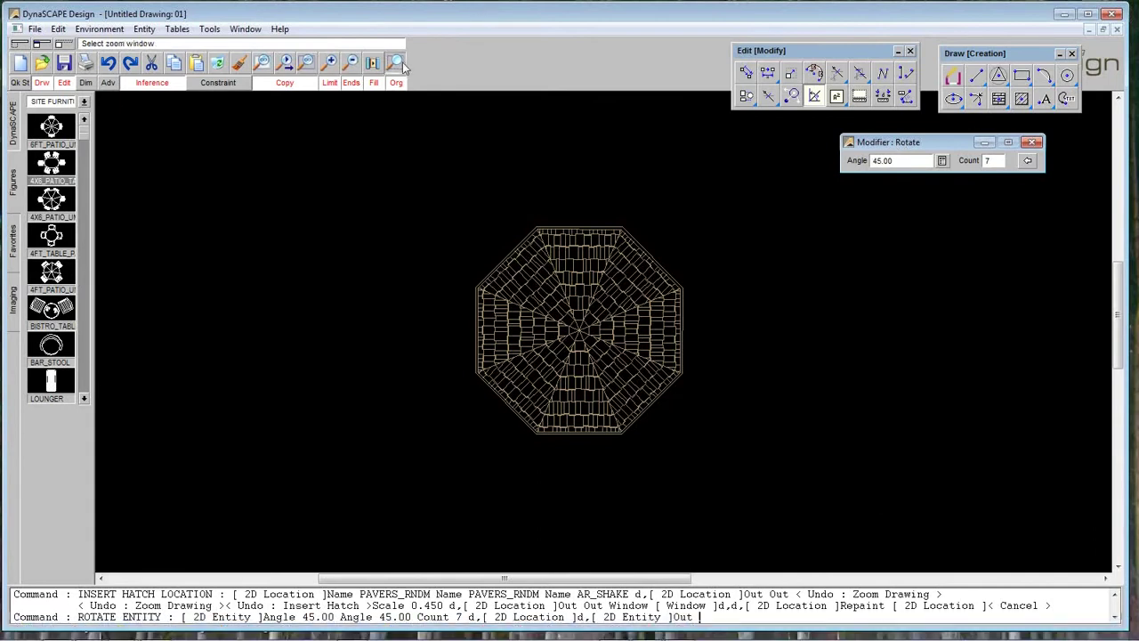
click(748, 458)
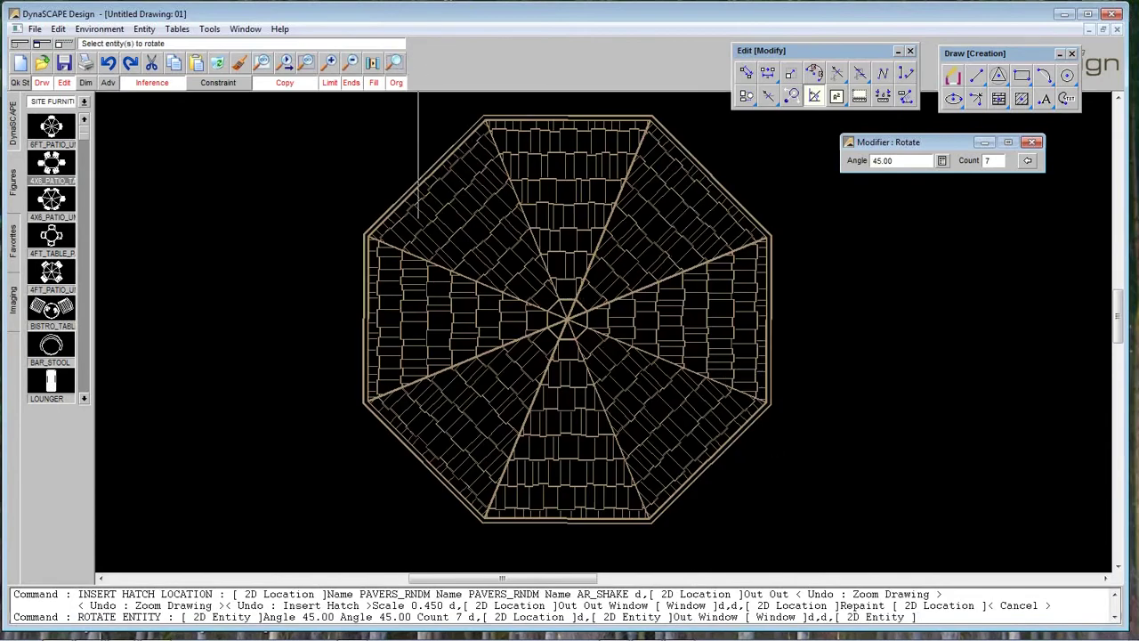
click(626, 395)
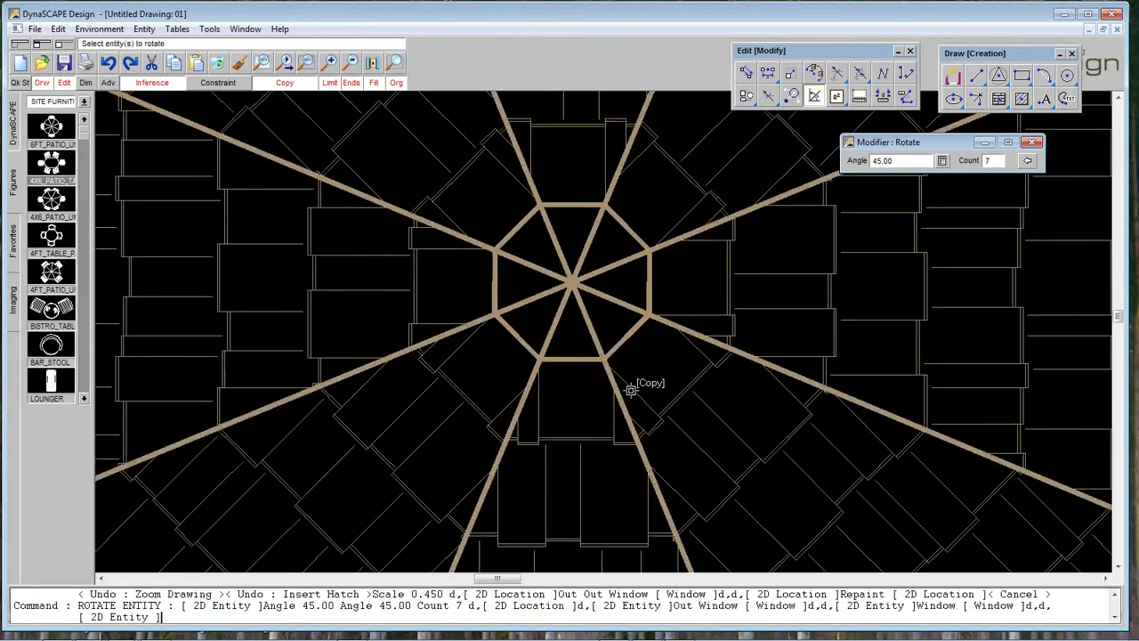
right_click(629, 337)
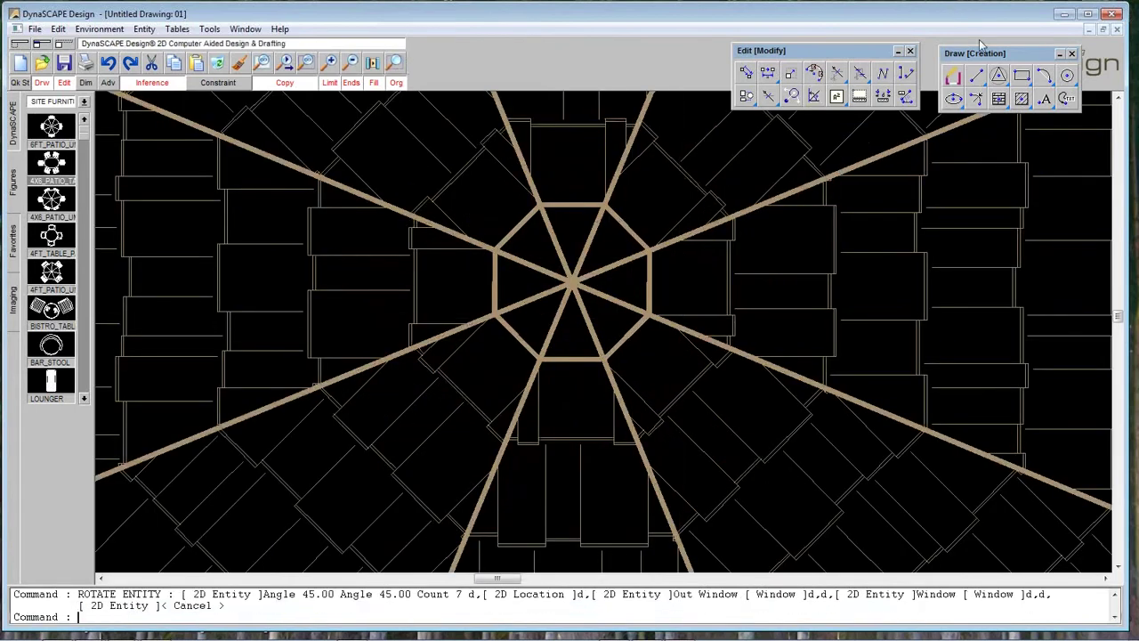
- Hatch the bottom triangle of the small central octagon with ANSI_38 at a scale of 0.1, and check it against the roof
click(1001, 98)
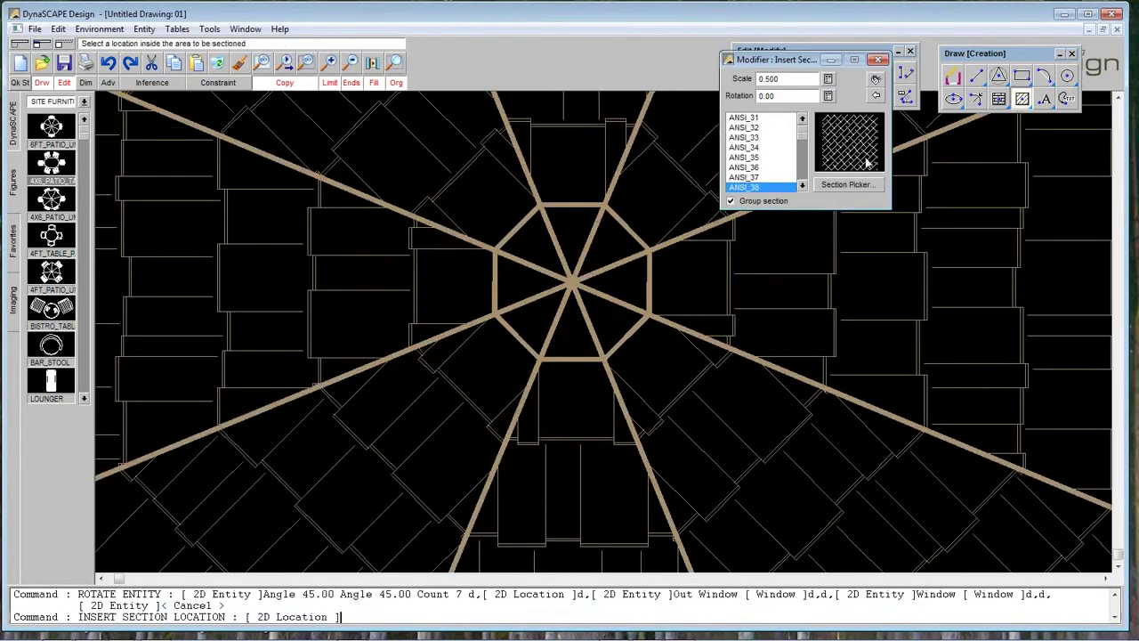
drag(777, 60, 786, 56)
double_click(796, 75)
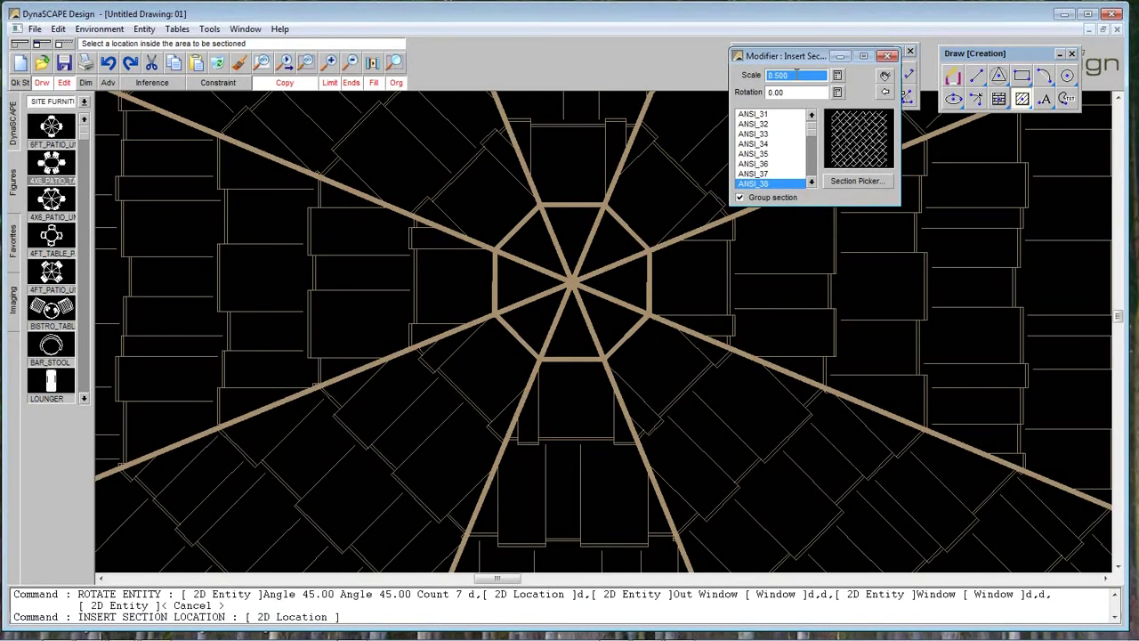
text(.1)
key(Return)
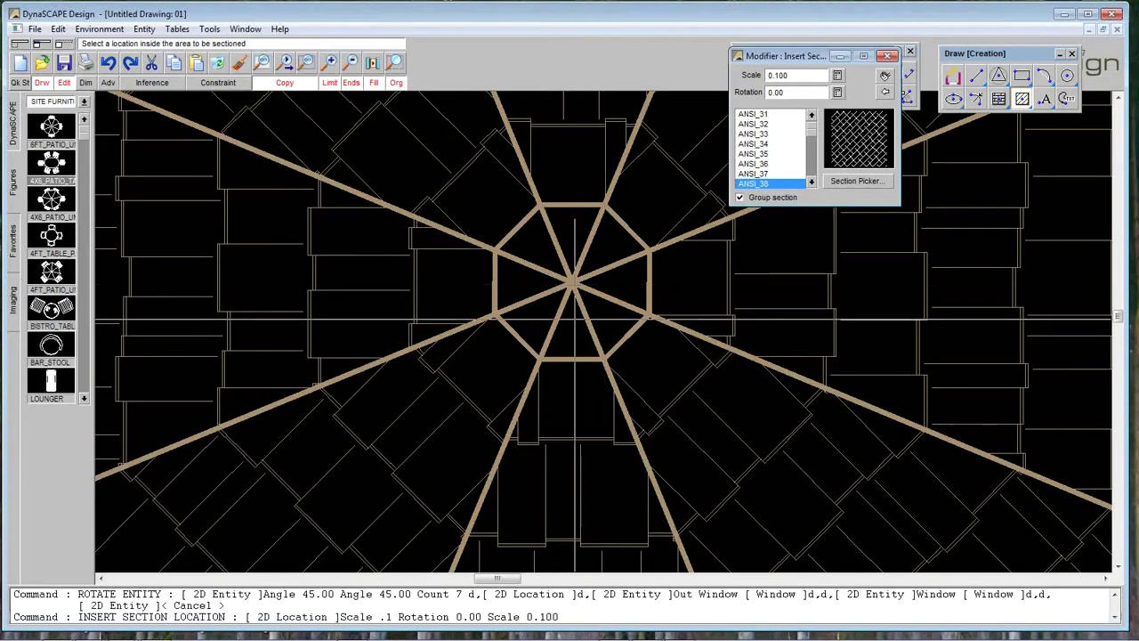
click(572, 325)
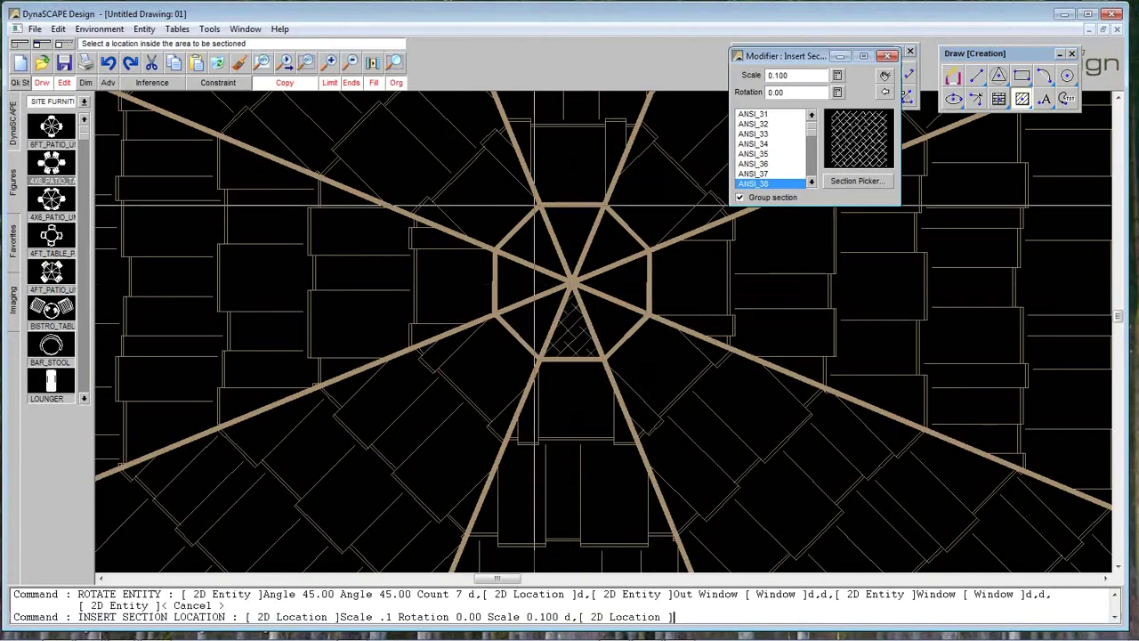
click(352, 64)
click(353, 64)
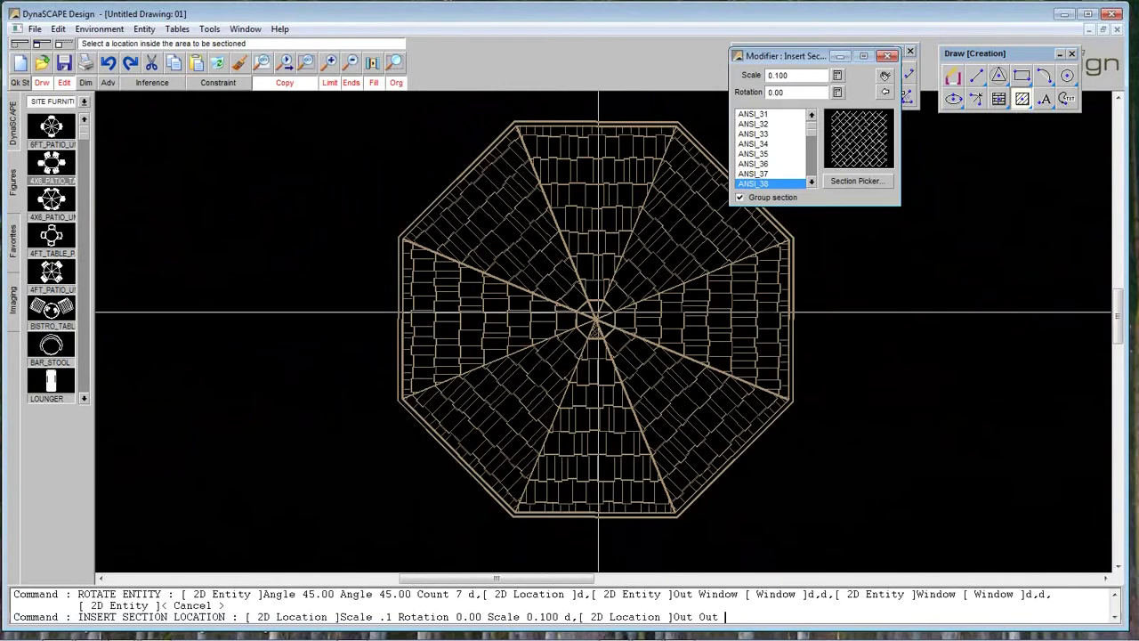
- Rotate-copy the small octagon's hatch 7 times at 45 degrees about its centre to fill the remaining triangles
click(391, 64)
click(559, 277)
click(652, 382)
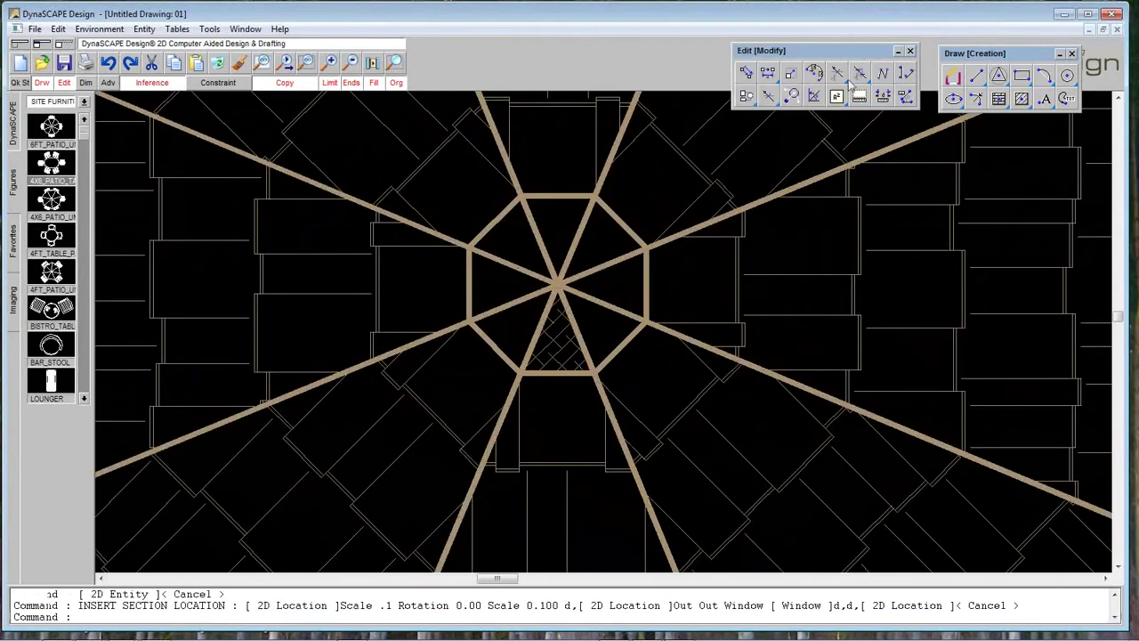
click(815, 97)
double_click(888, 159)
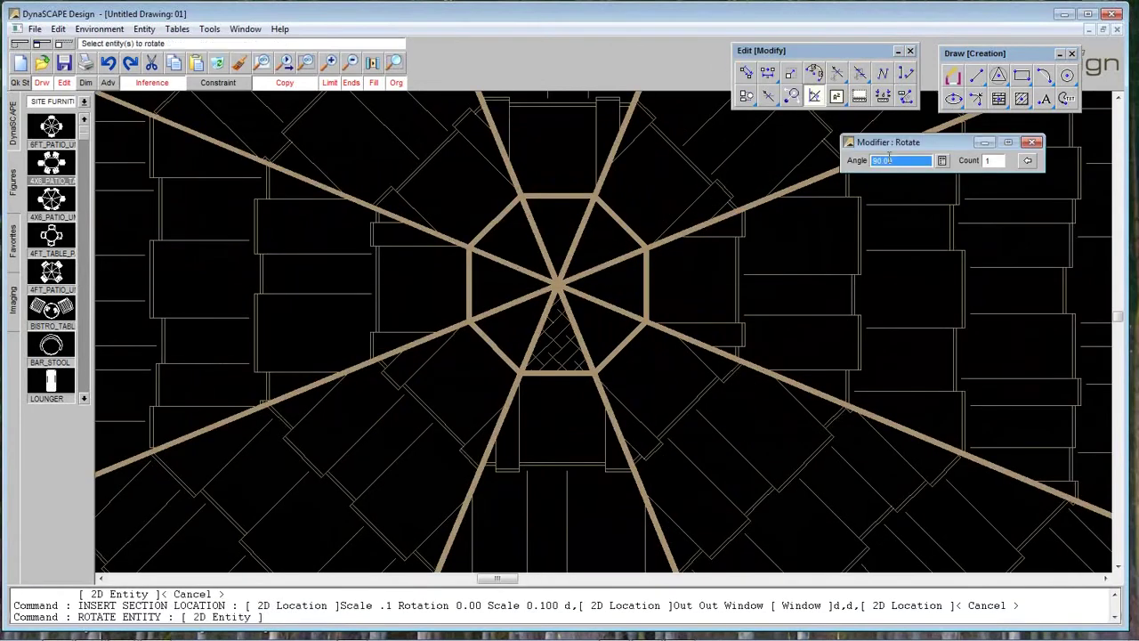
text(45)
key(Tab)
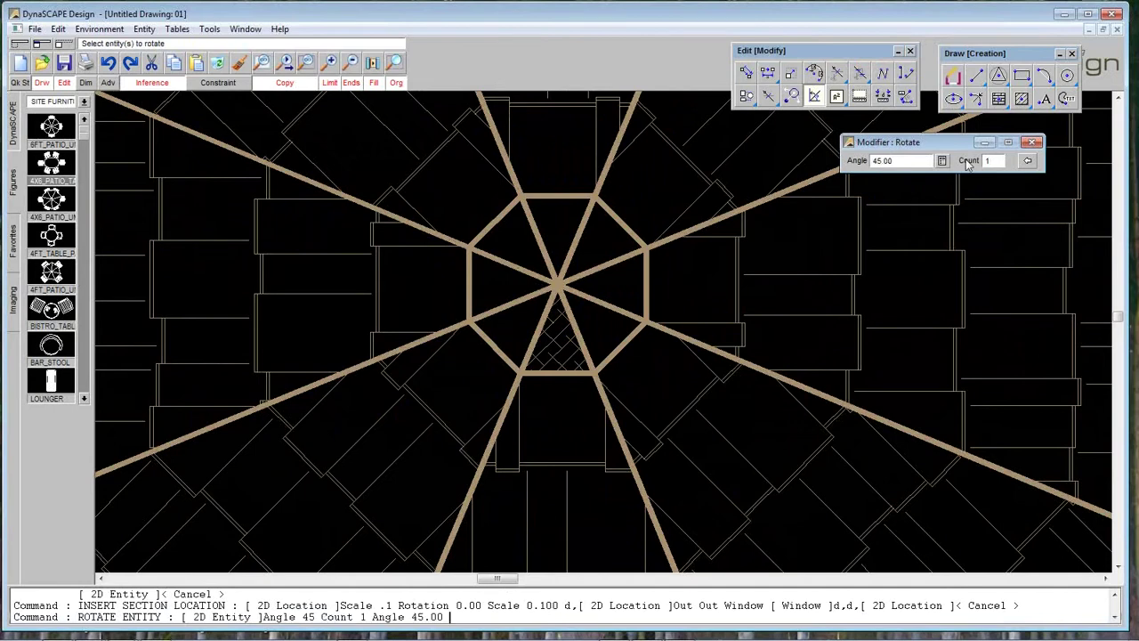
text(7)
key(Return)
click(591, 355)
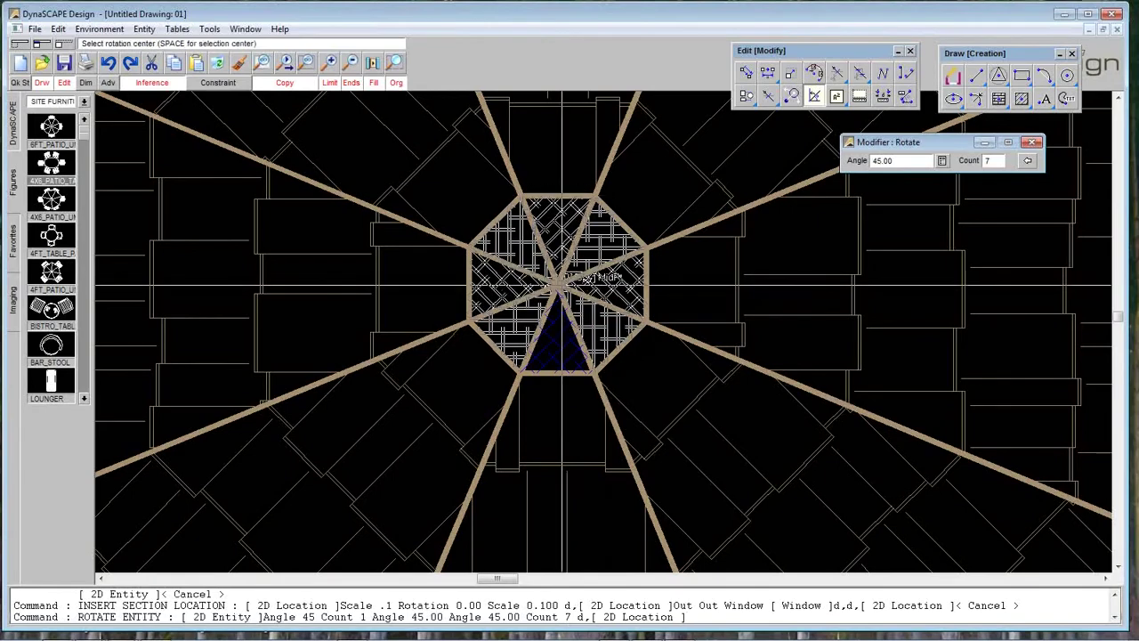
click(558, 280)
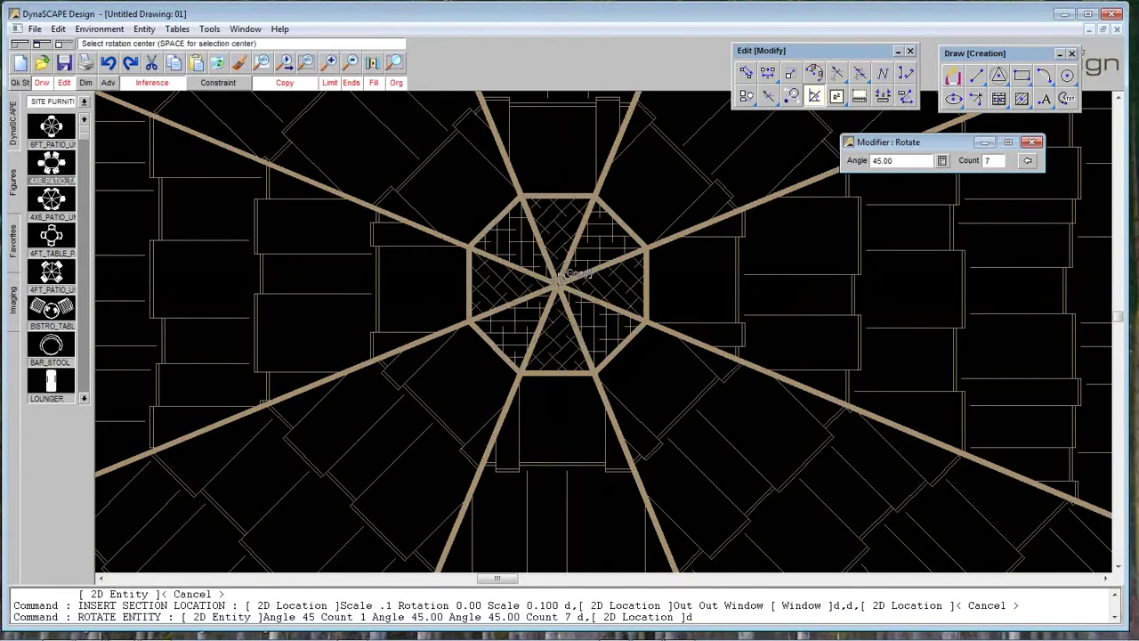
key(Escape)
- Examine the completed roof plan within the whole drawing sheet, and shift the Edit and Draw palettes slightly
click(351, 62)
click(352, 61)
click(351, 64)
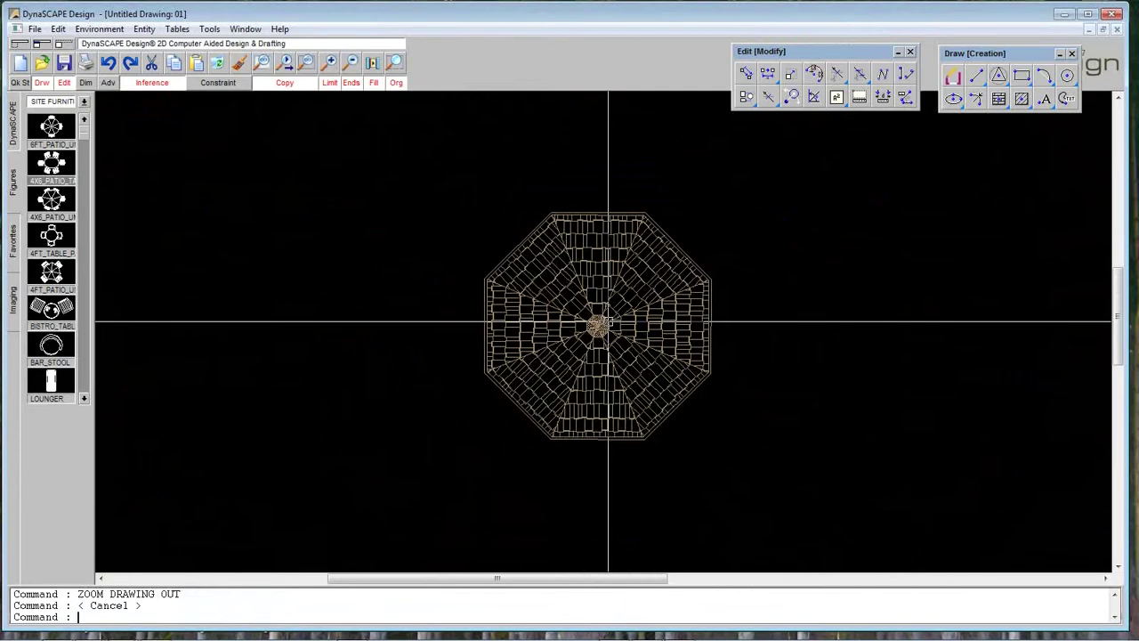
click(274, 65)
key(Escape)
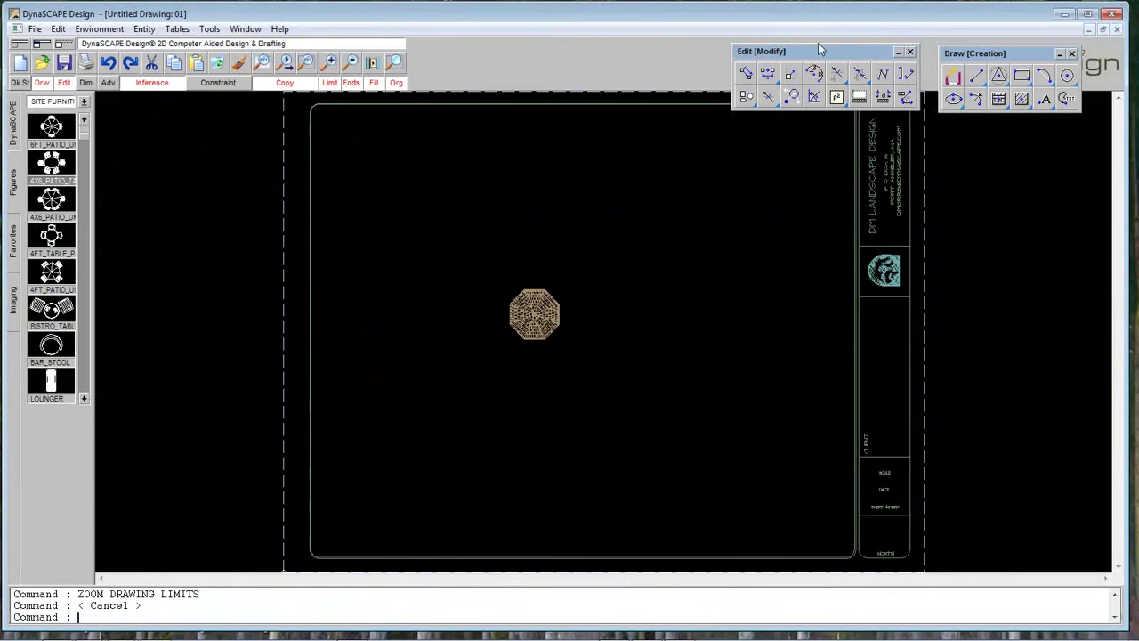
drag(819, 44, 834, 45)
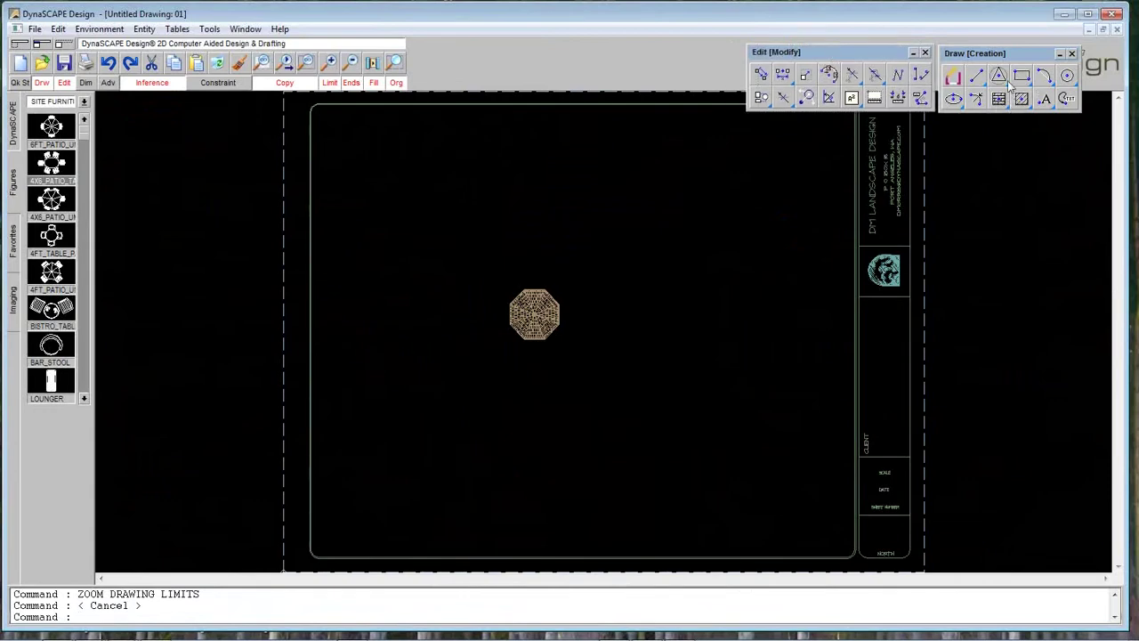
drag(998, 59, 1002, 57)
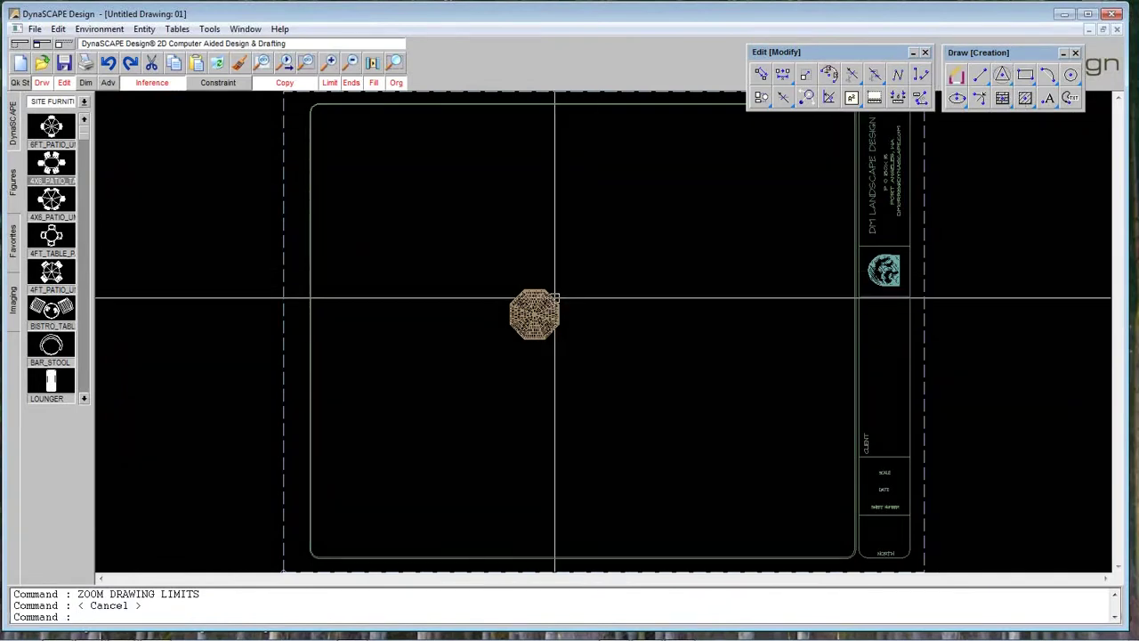
- Select the entire octagonal roof plan with a window around it
key(Escape)
click(396, 63)
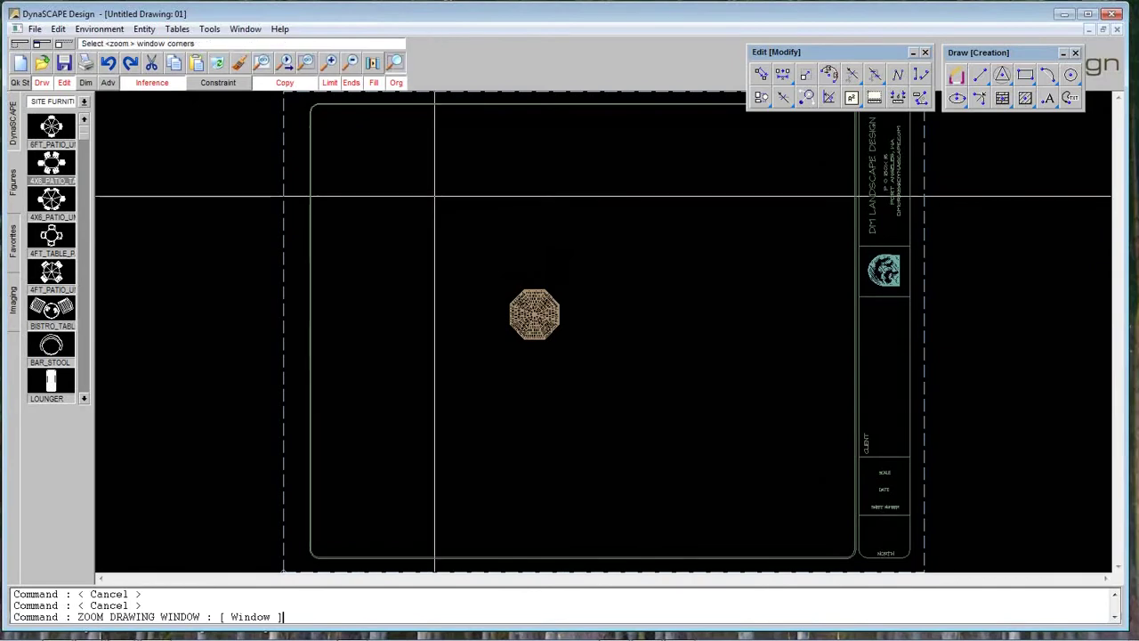
key(Escape)
click(435, 195)
click(634, 390)
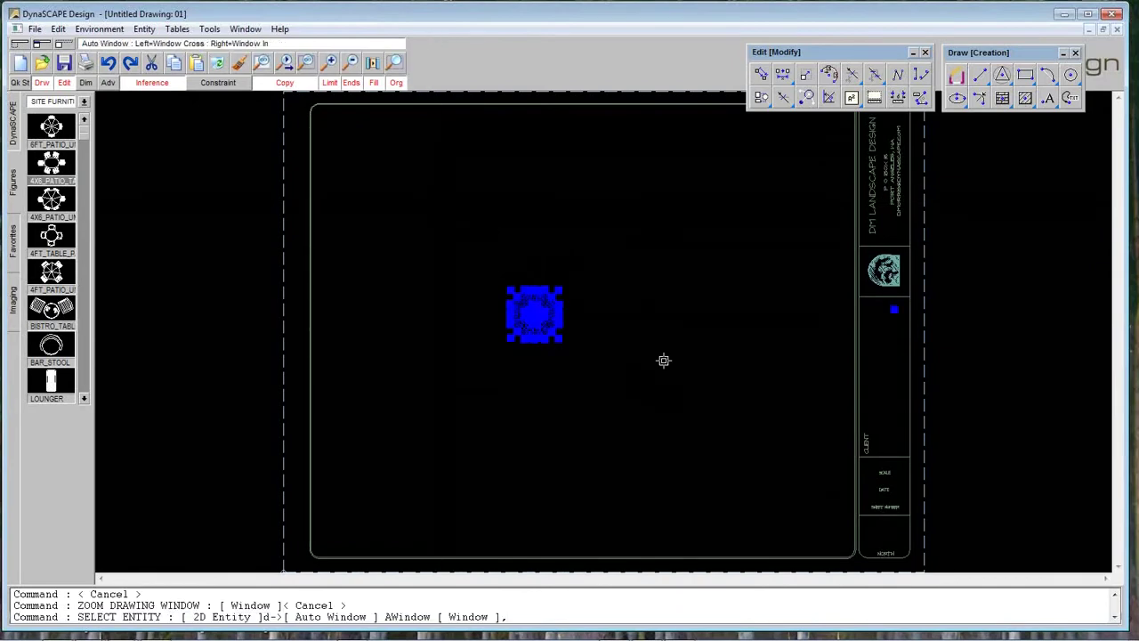
- Move the selected octagonal gazebo by its centre, down and to the right, nearer the middle of the sheet
click(761, 73)
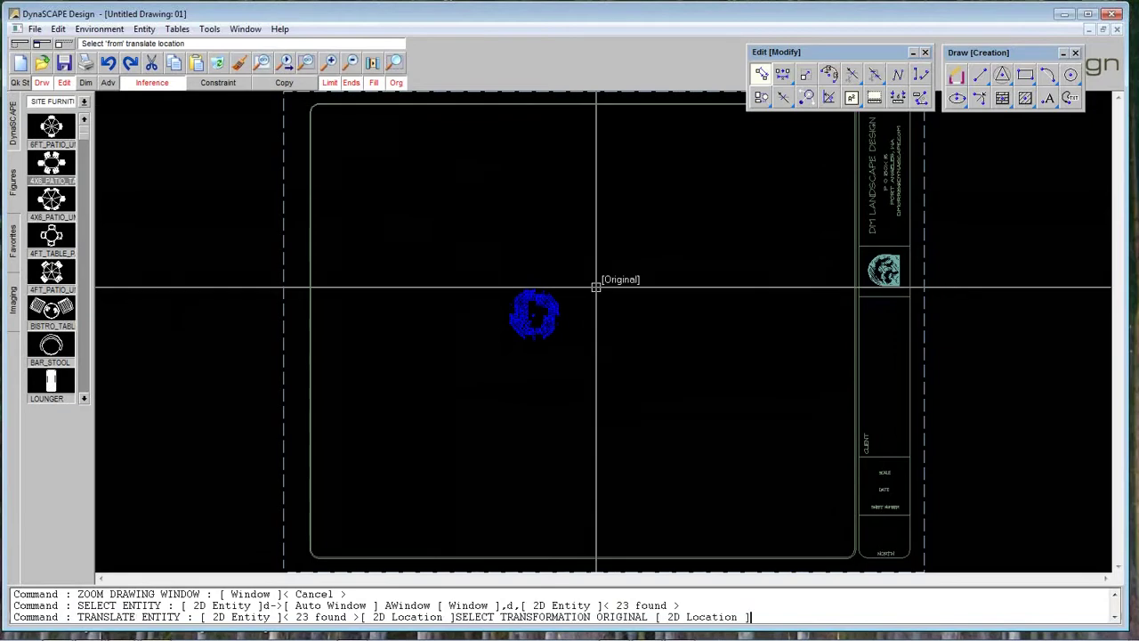
click(534, 312)
click(594, 359)
key(Escape)
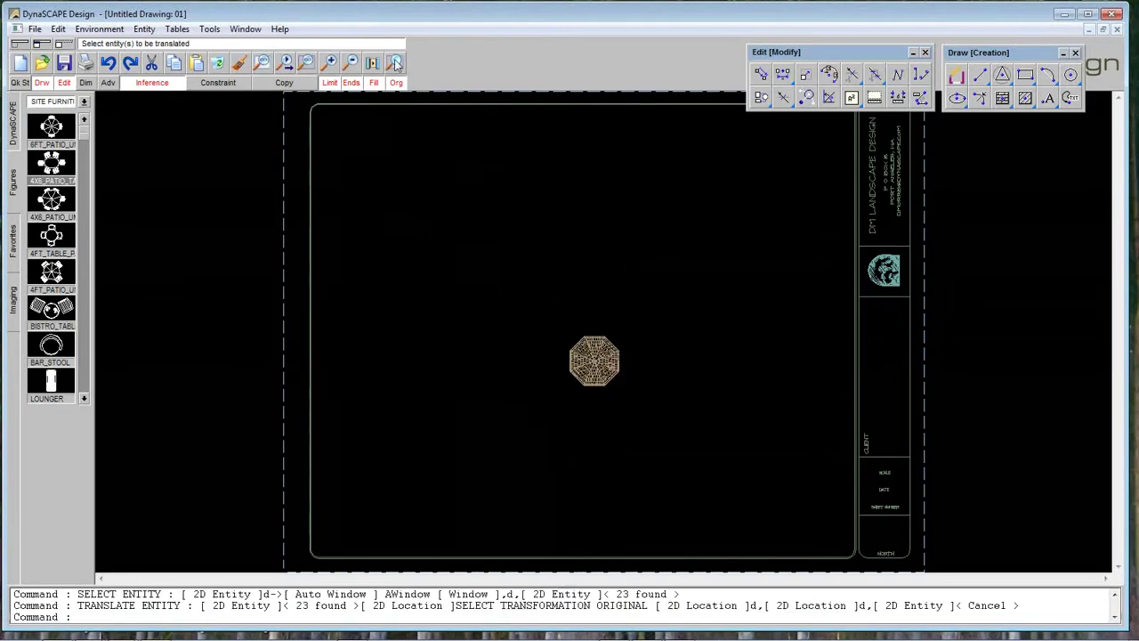
- Switch the symbol library from site furniture to ROCKS-5
click(396, 62)
click(339, 141)
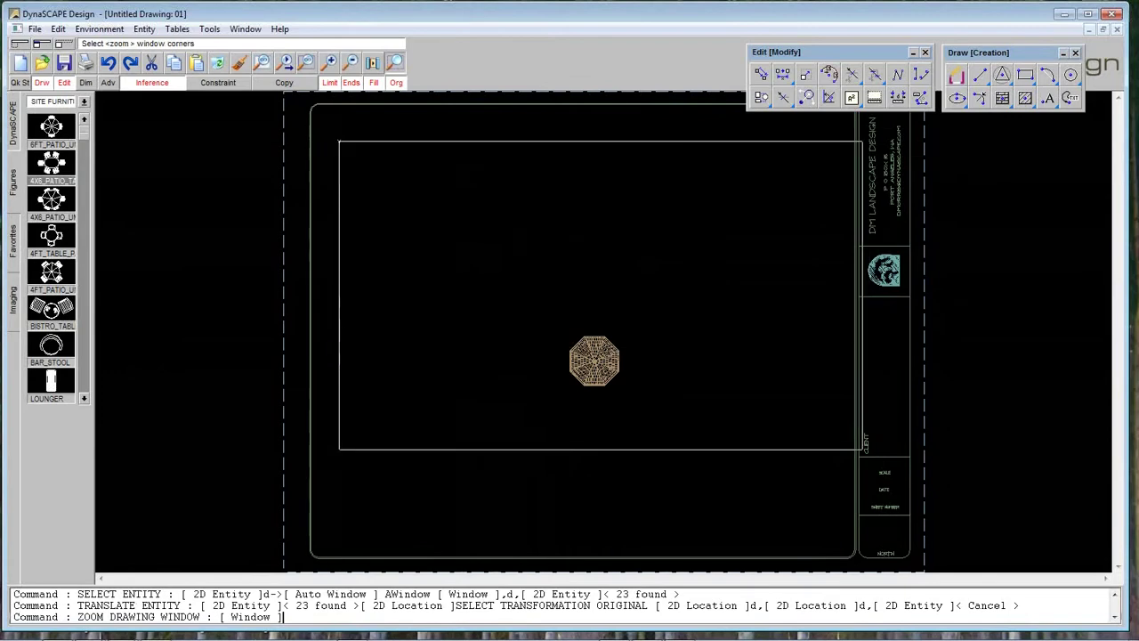
click(864, 450)
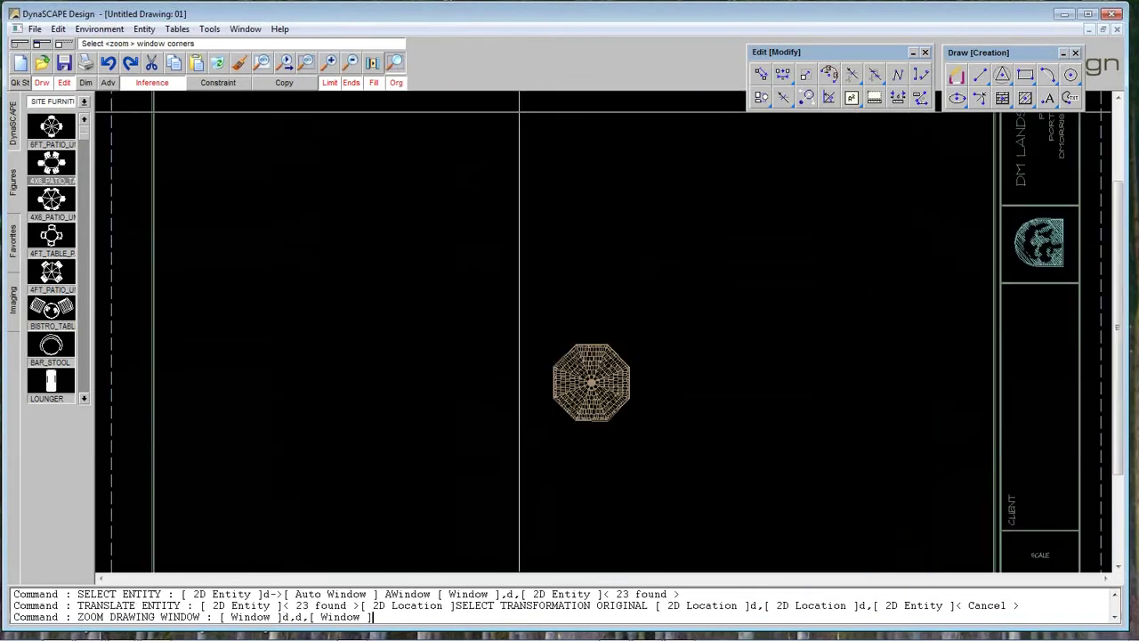
click(375, 244)
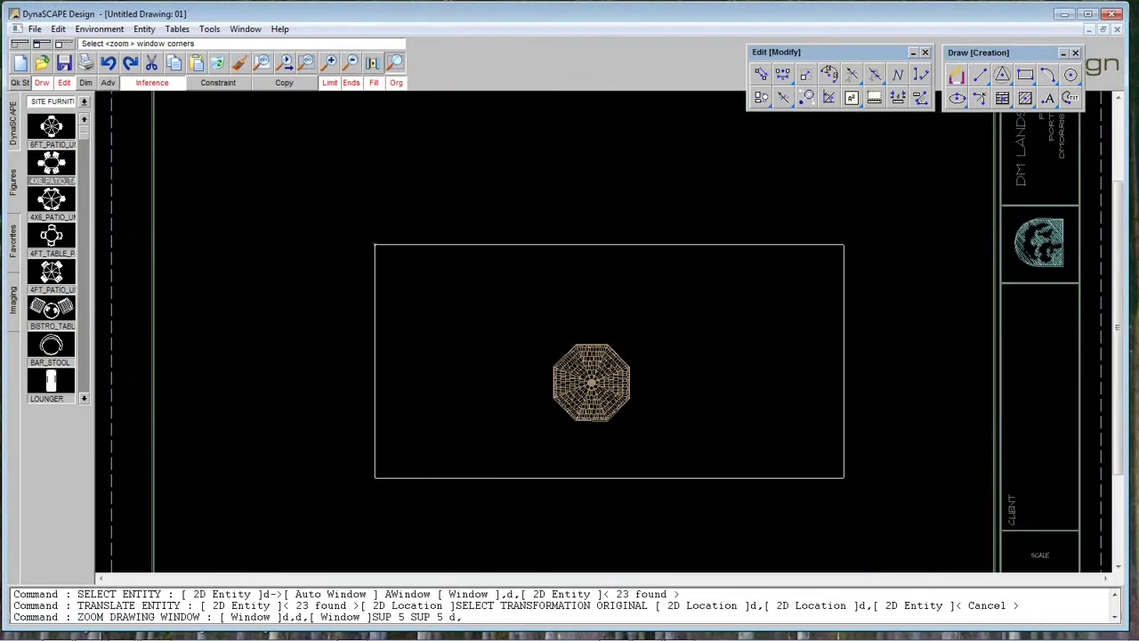
click(844, 478)
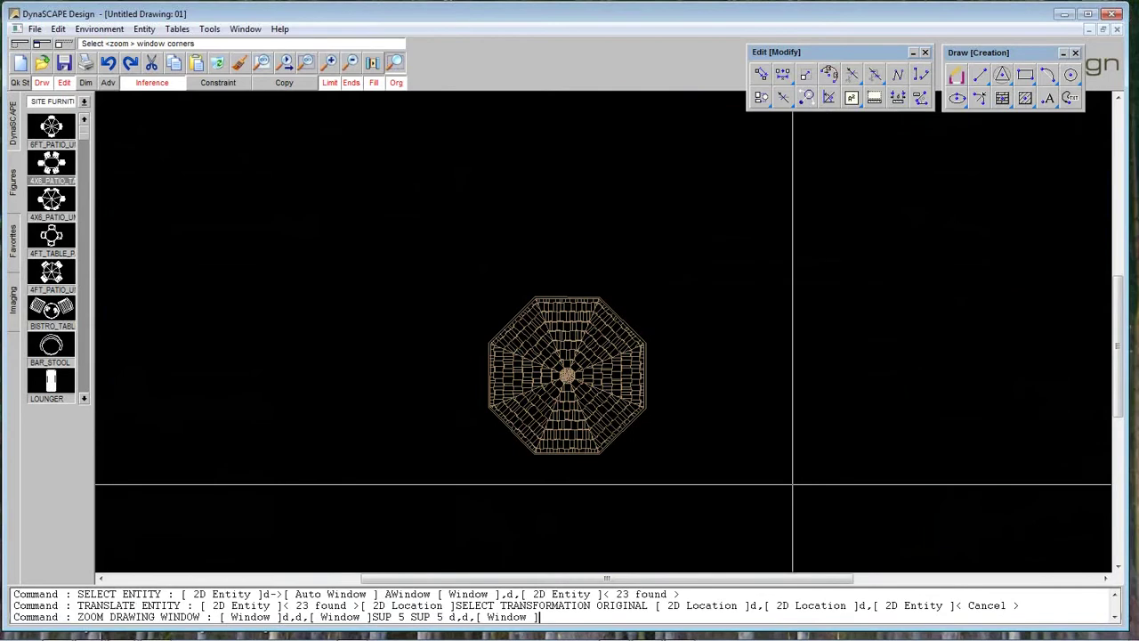
key(Escape)
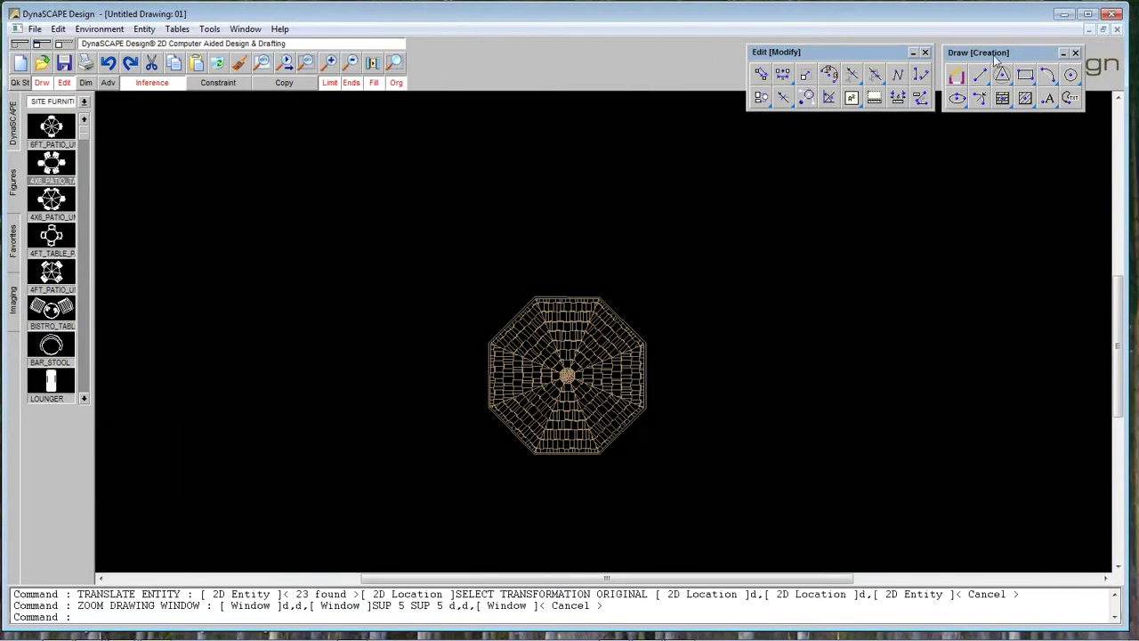
drag(884, 53, 875, 55)
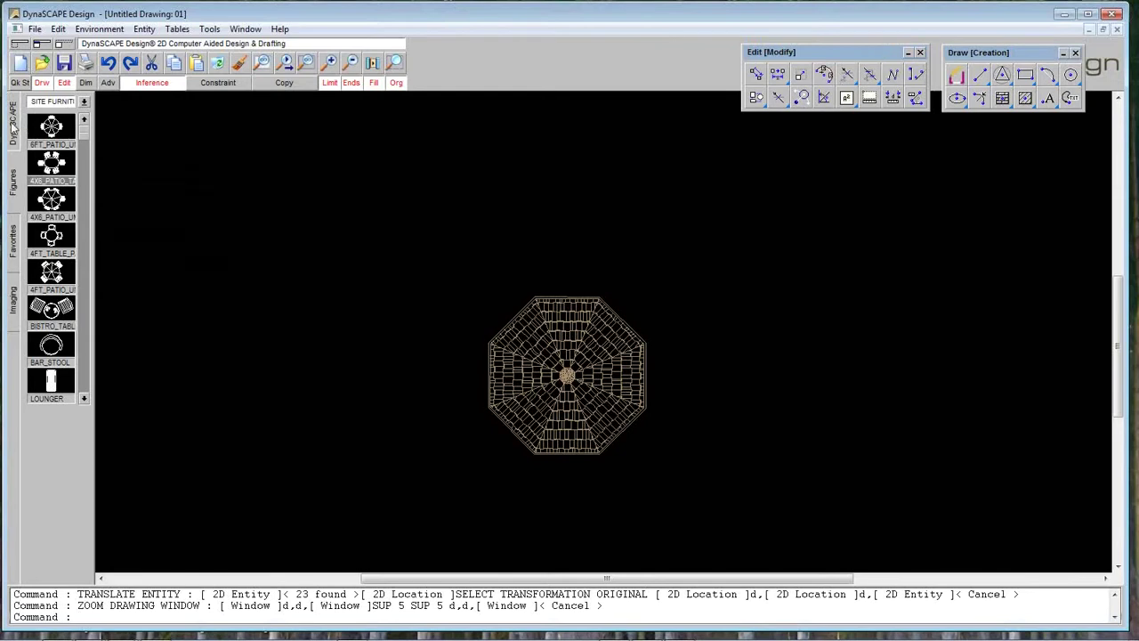
click(83, 103)
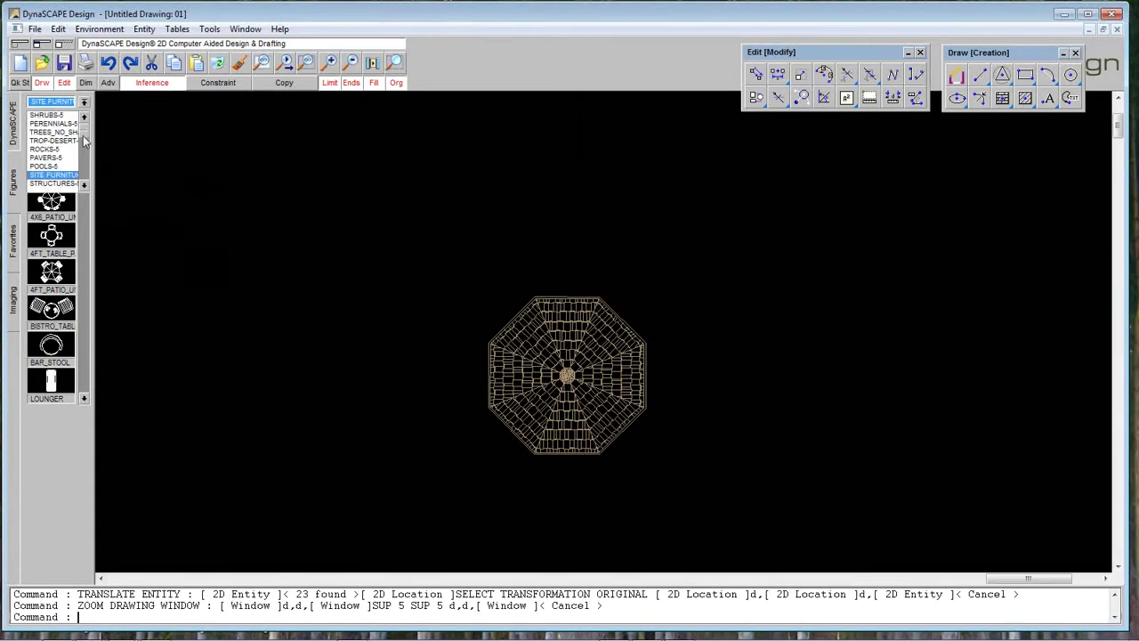
click(86, 185)
drag(86, 185, 86, 185)
drag(84, 140, 87, 116)
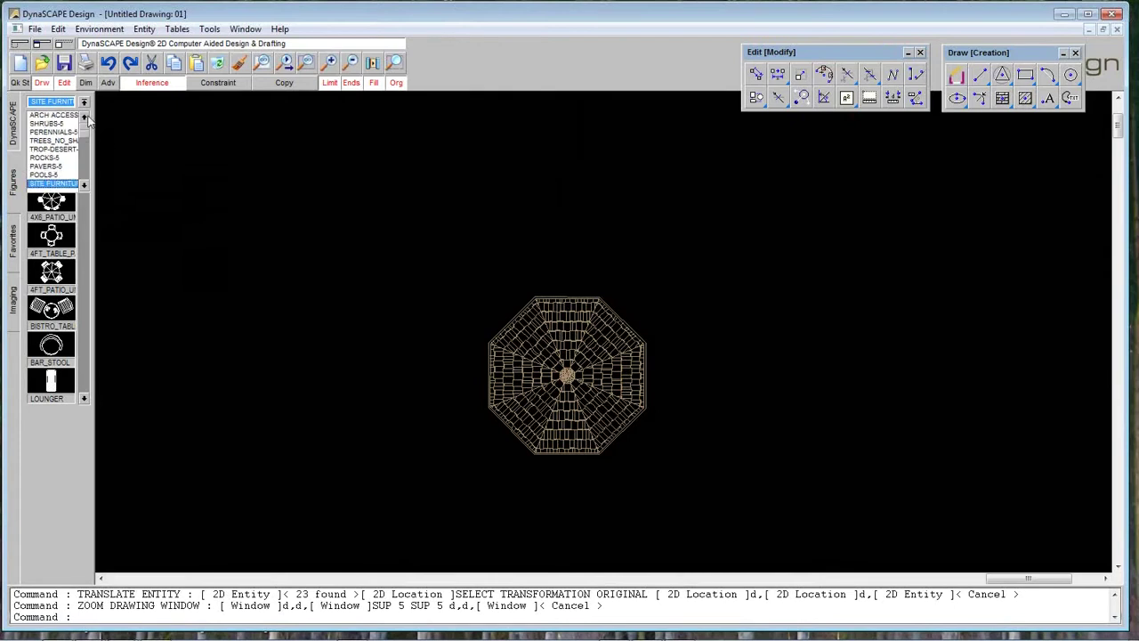
click(45, 158)
- Insert the 4FT_NAT_STEP figure just outside the gazebo's left side, rotated to run parallel to that side
click(86, 270)
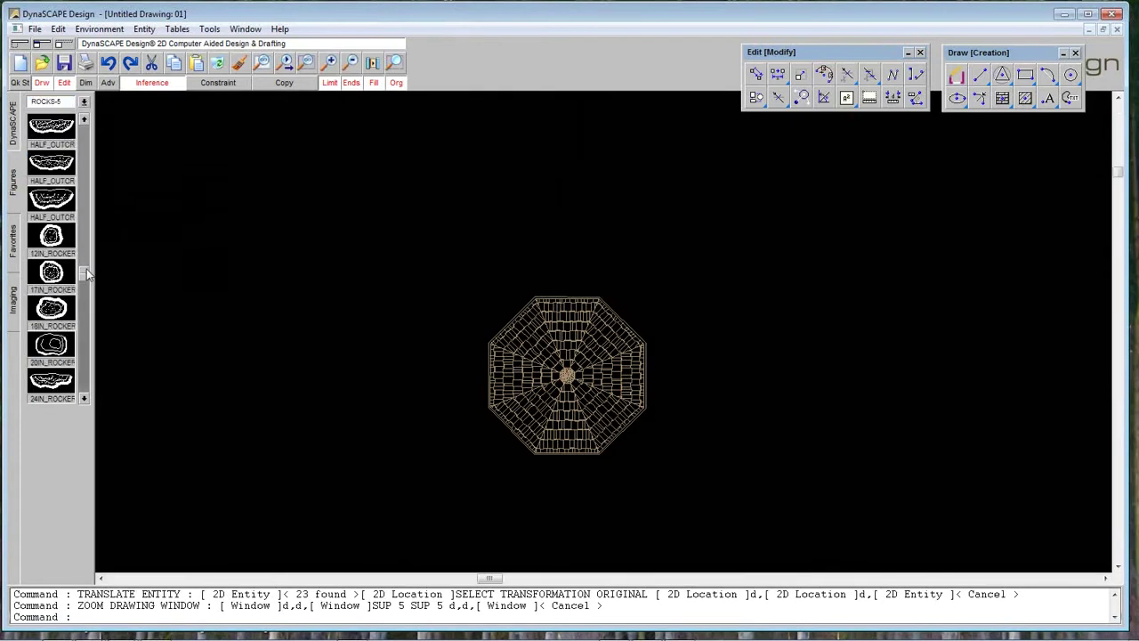
drag(85, 322, 88, 402)
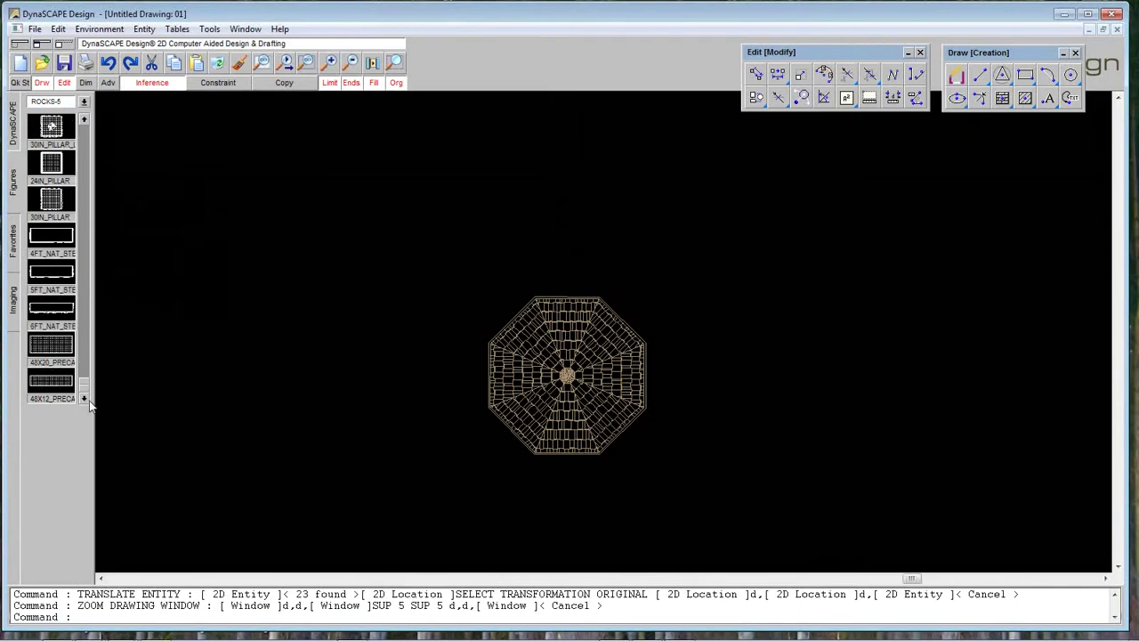
click(51, 237)
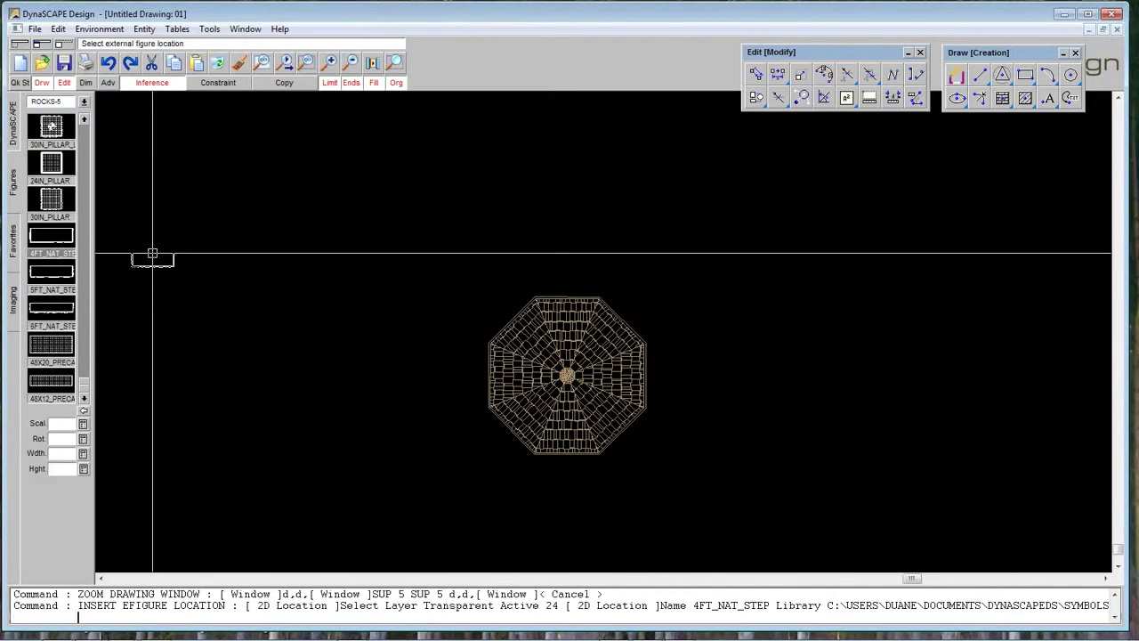
click(478, 376)
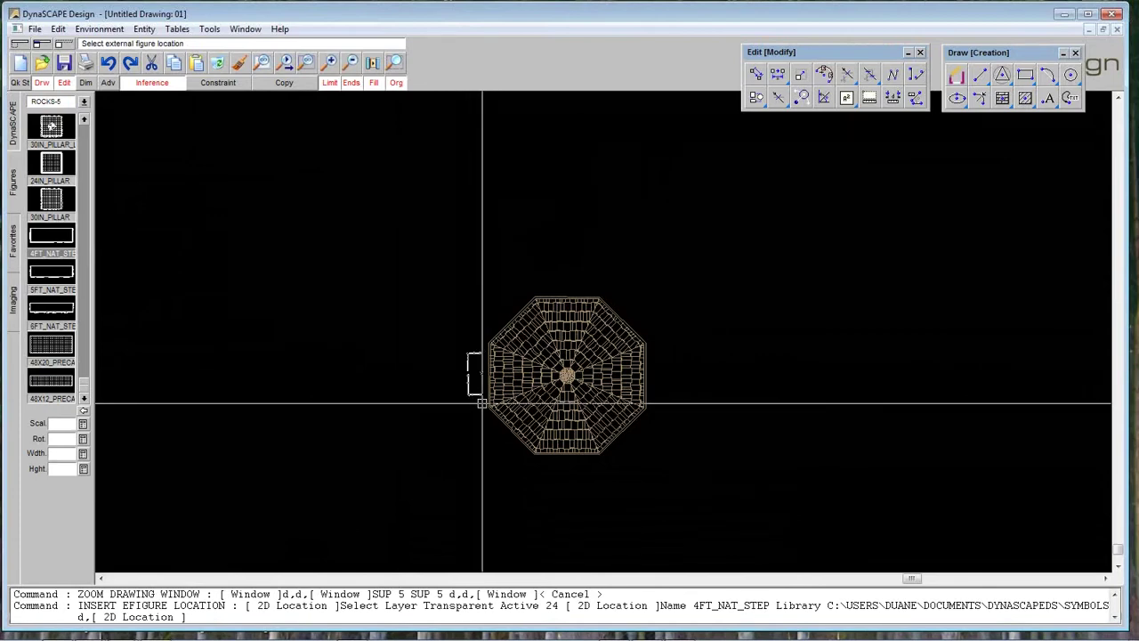
click(481, 402)
key(space)
key(Escape)
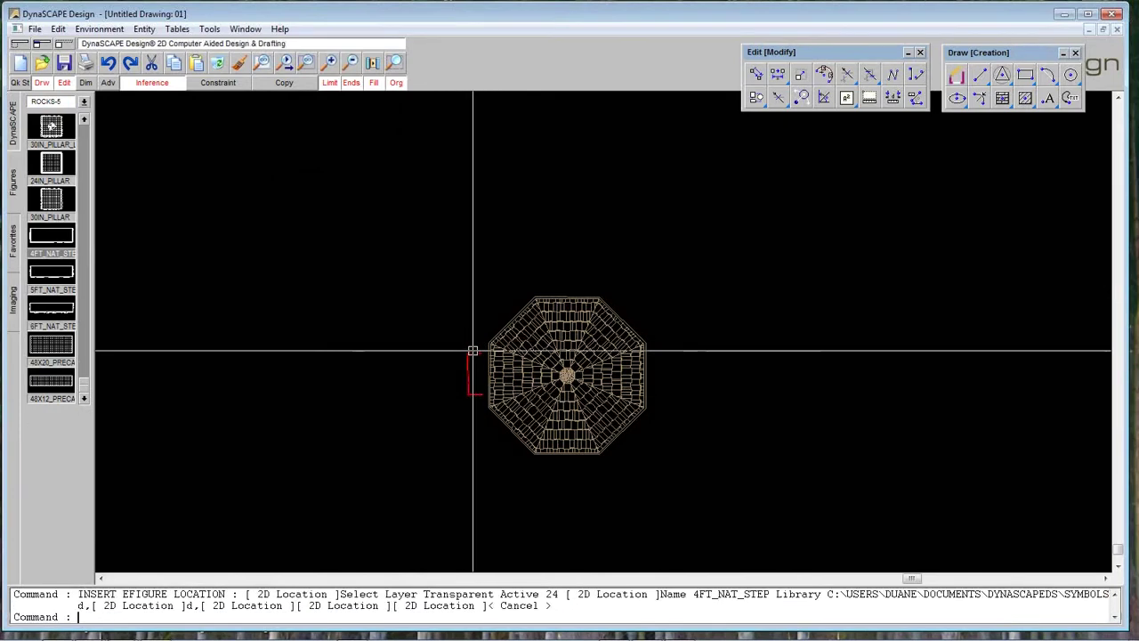
- Move the natural stone step right so that it butts against the gazebo's left edge
click(396, 64)
click(382, 203)
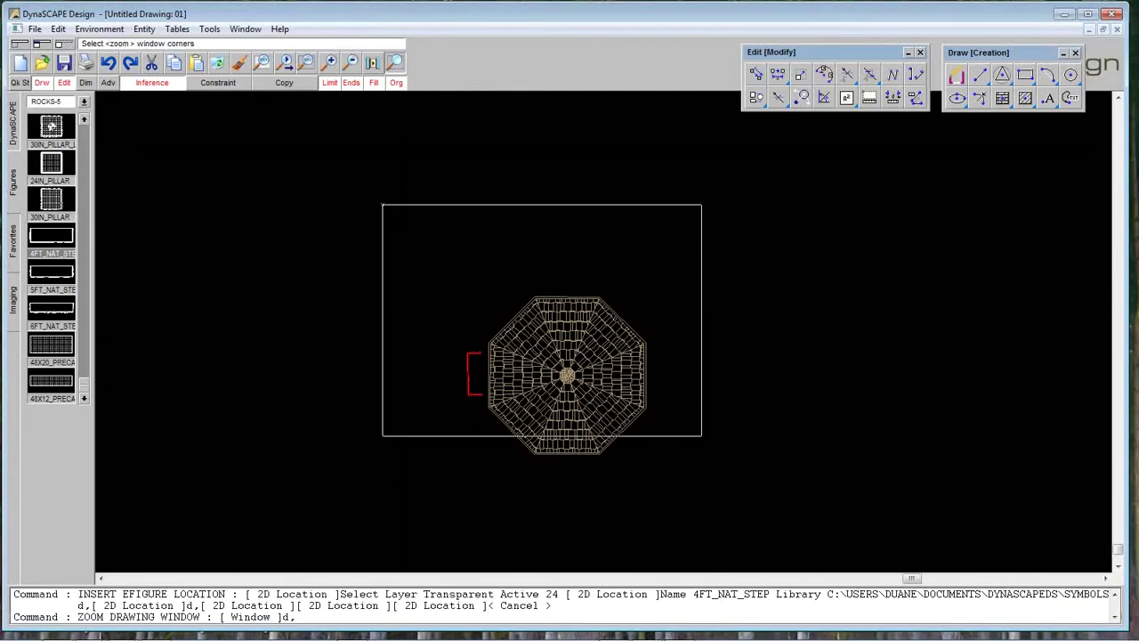
click(708, 476)
key(Escape)
click(479, 352)
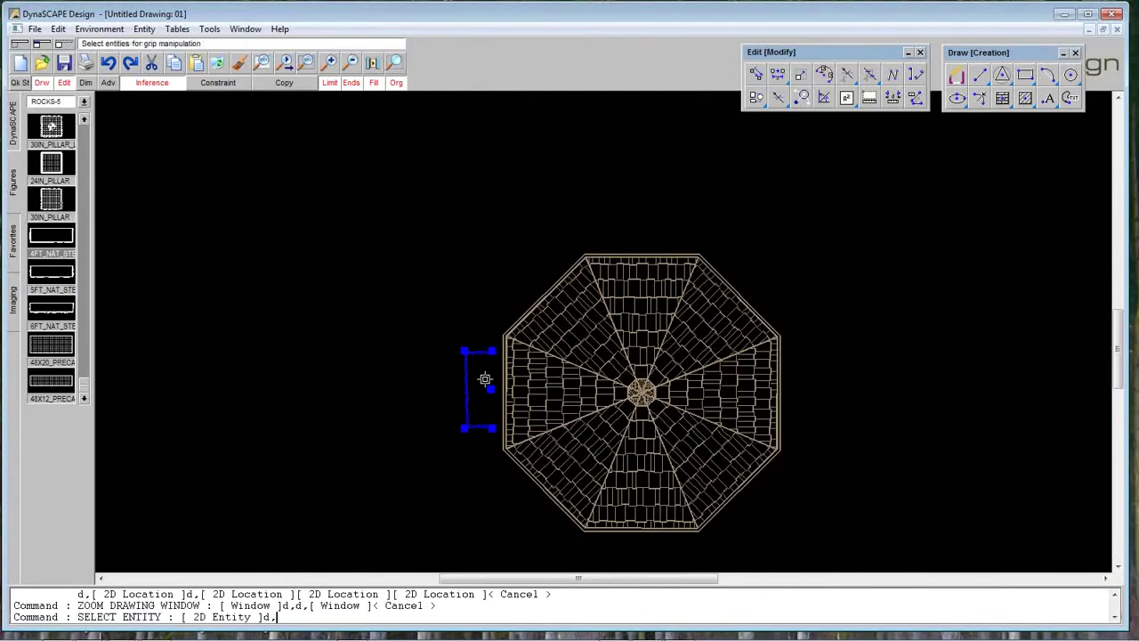
click(491, 388)
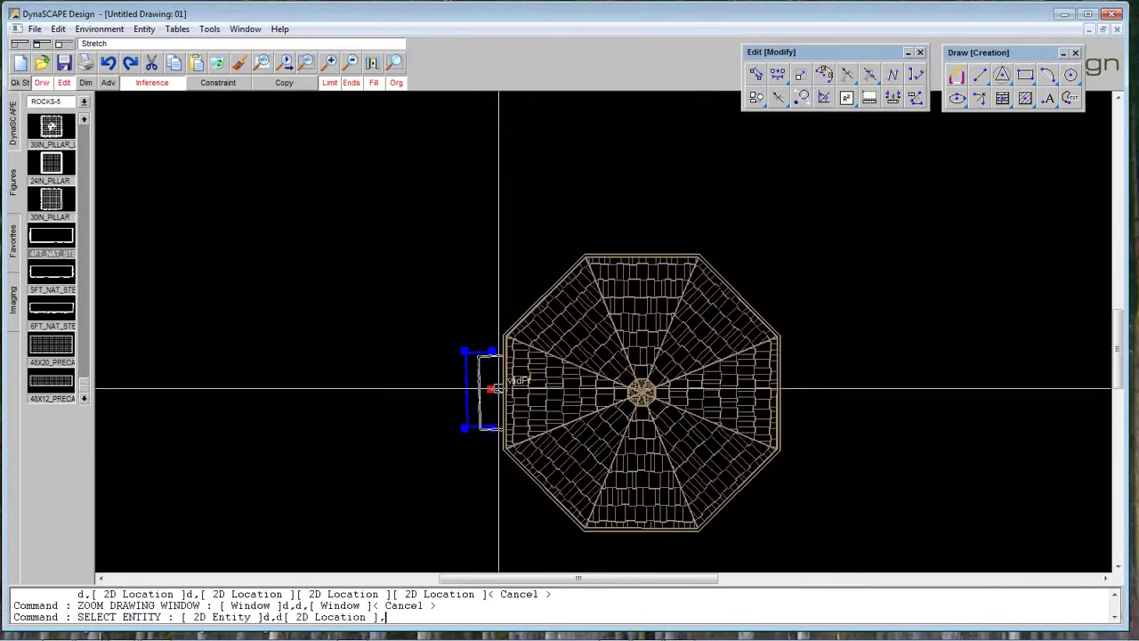
key(Escape)
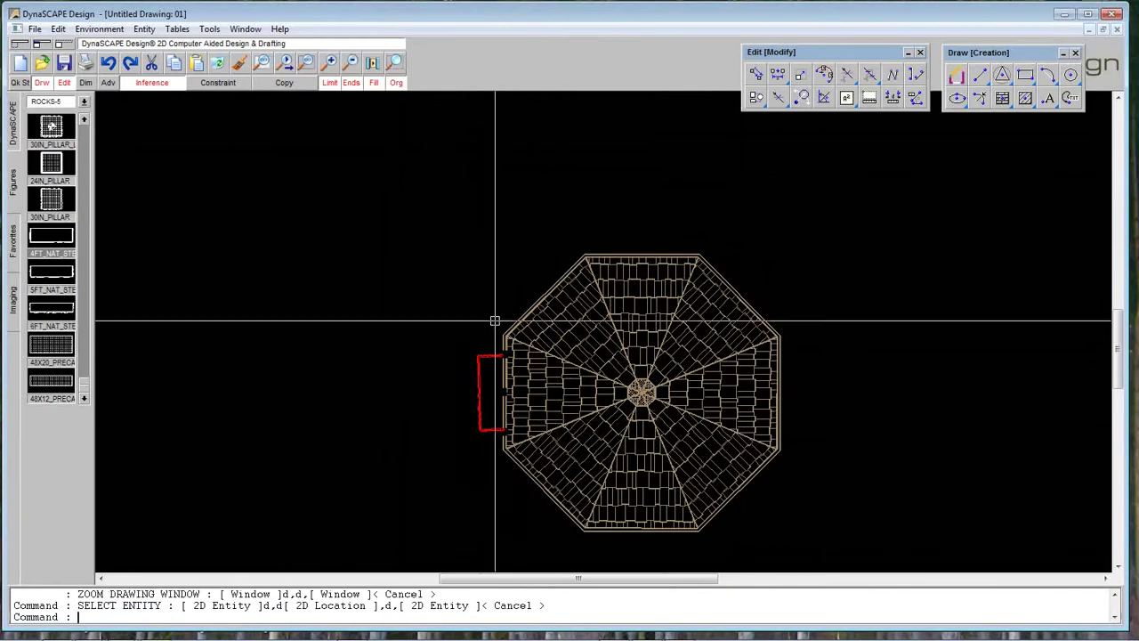
- Insert the RNDM_FLAG_4 flagstone outside the gazebo's upper-right side, rotated slightly
click(84, 121)
click(84, 161)
click(84, 161)
click(85, 161)
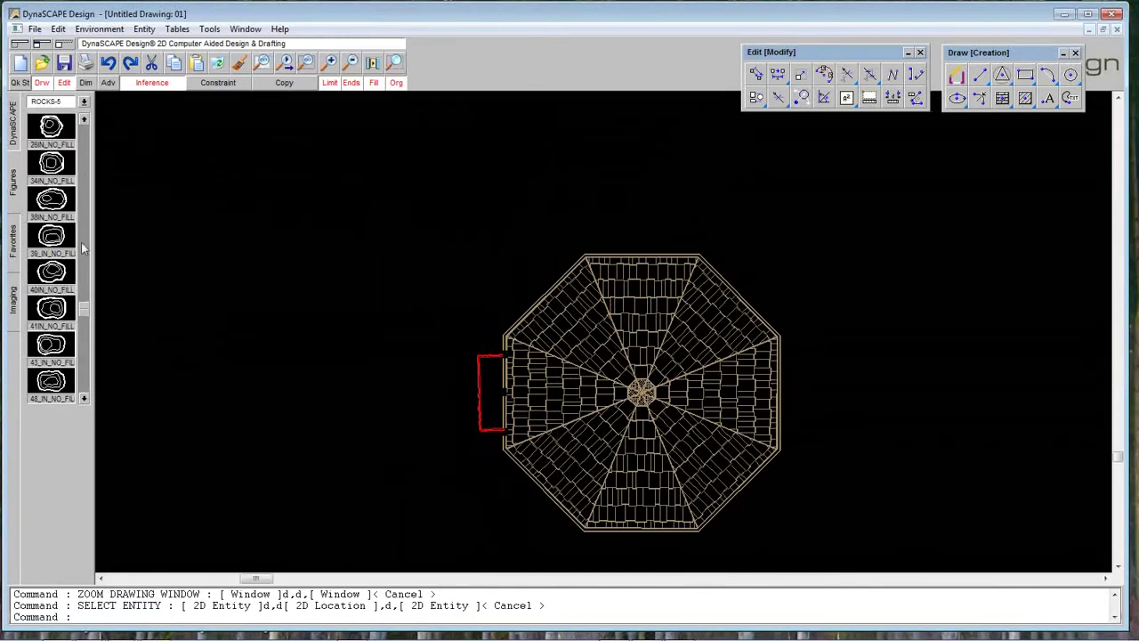
click(83, 382)
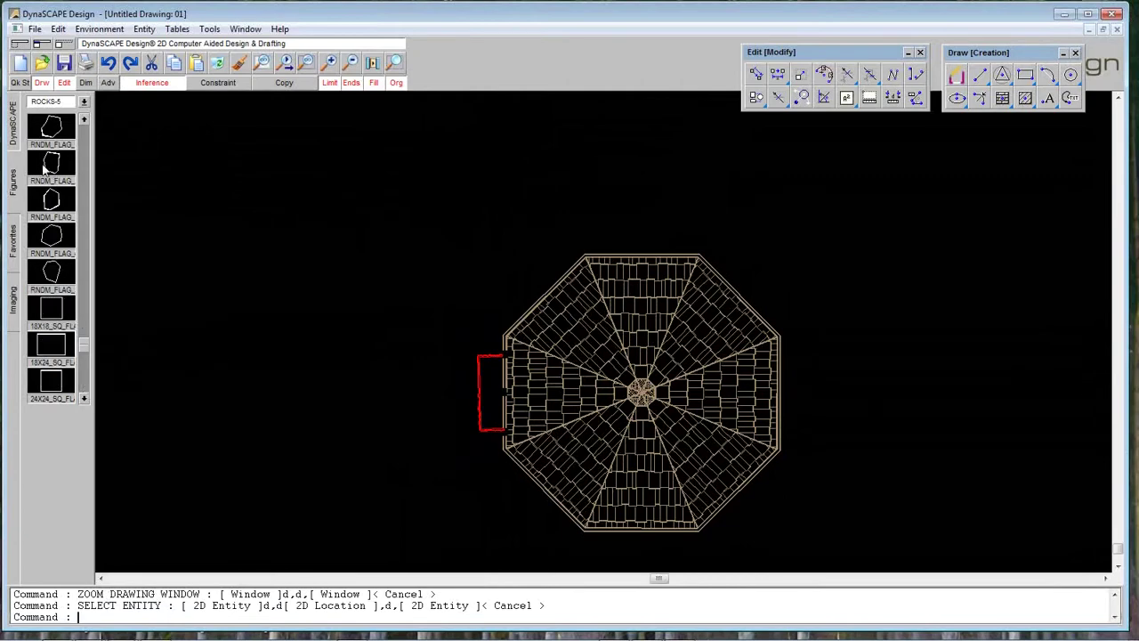
click(50, 236)
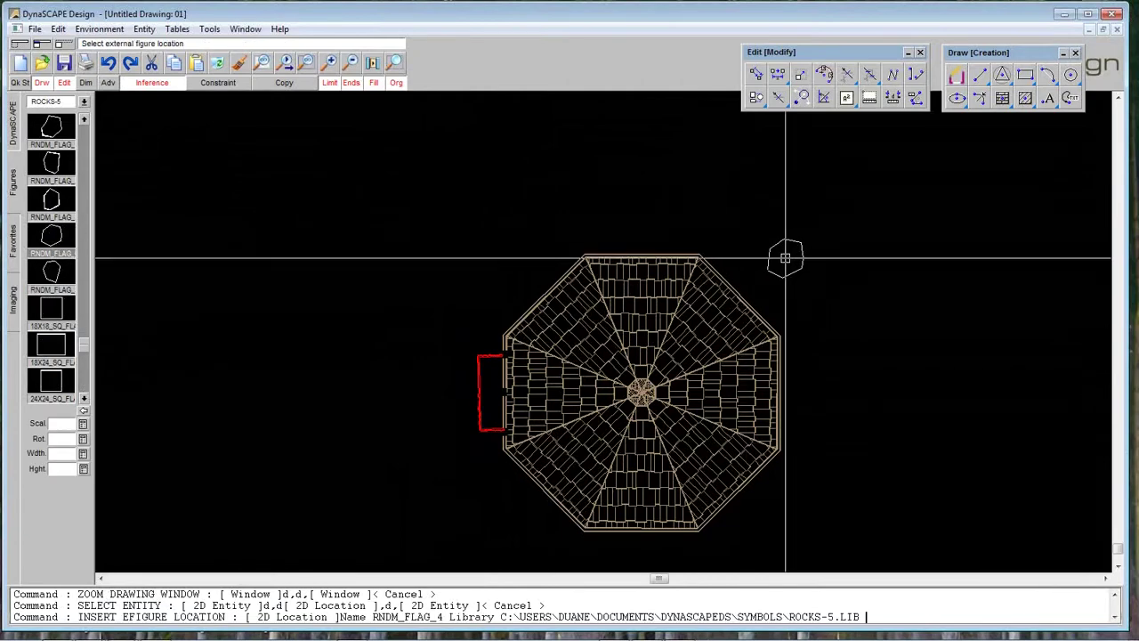
click(750, 259)
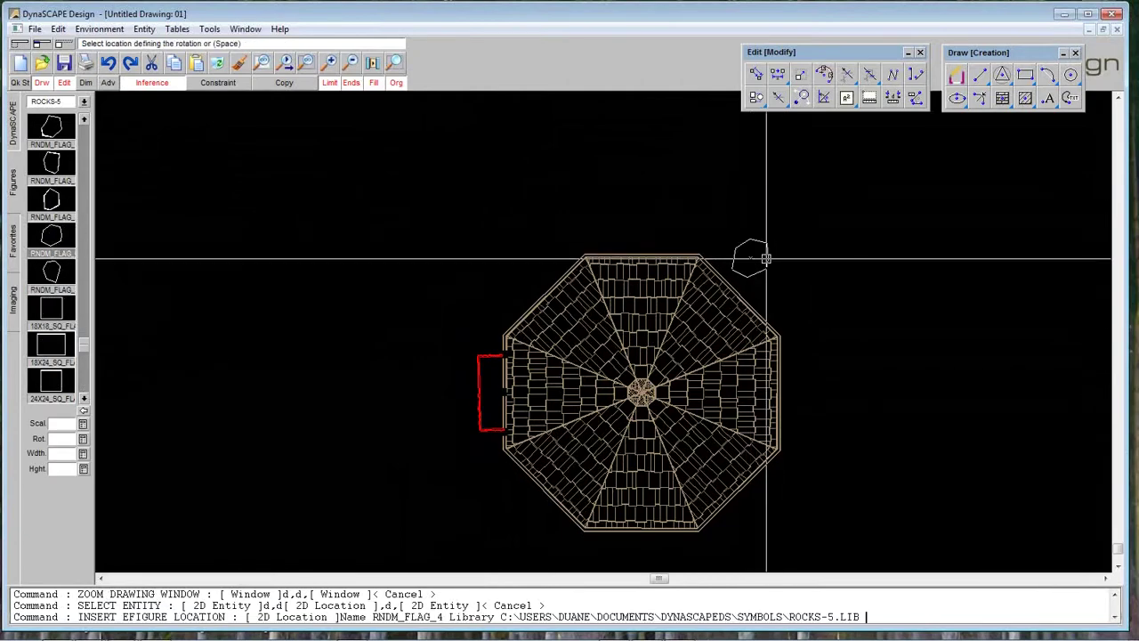
click(768, 308)
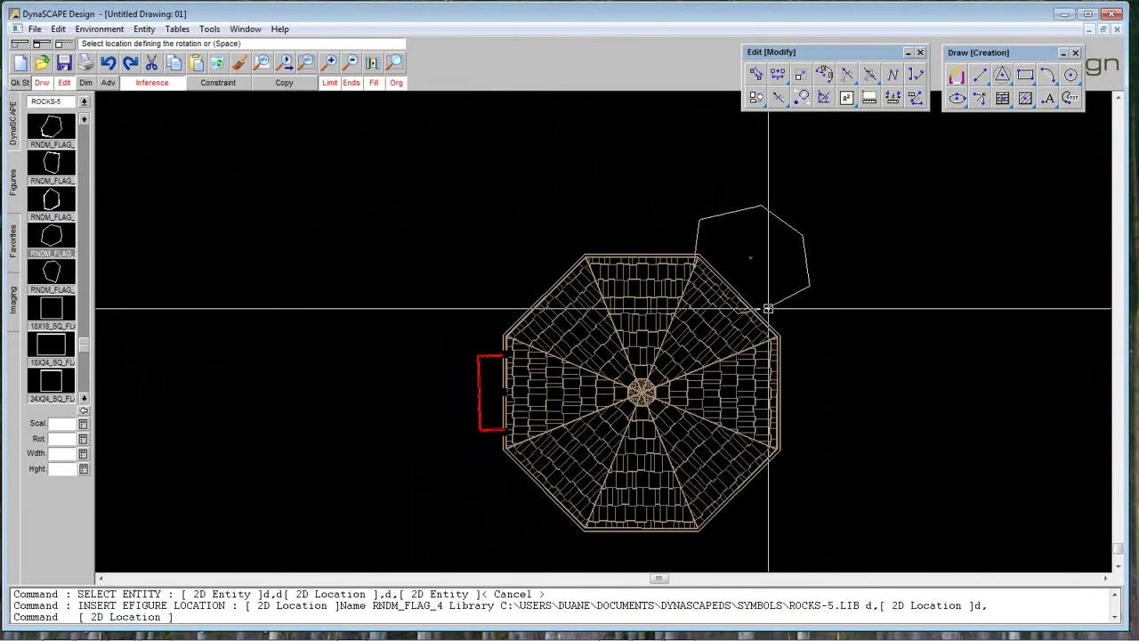
right_click(766, 304)
- Move the random flagstone slightly down, closer to the gazebo's upper-right edge
click(771, 253)
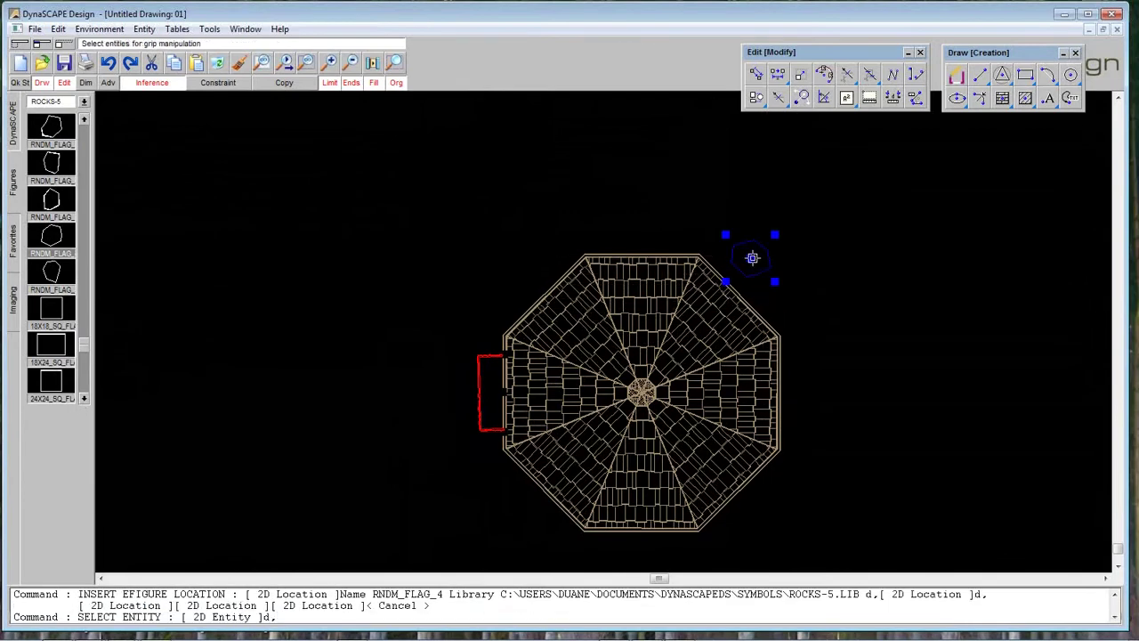
click(752, 259)
click(750, 268)
right_click(758, 270)
- Insert the 12X18_SQ_FLAG paver outside the gazebo's lower-right side, rotated roughly parallel to that edge
scroll(576, 519, down, 1)
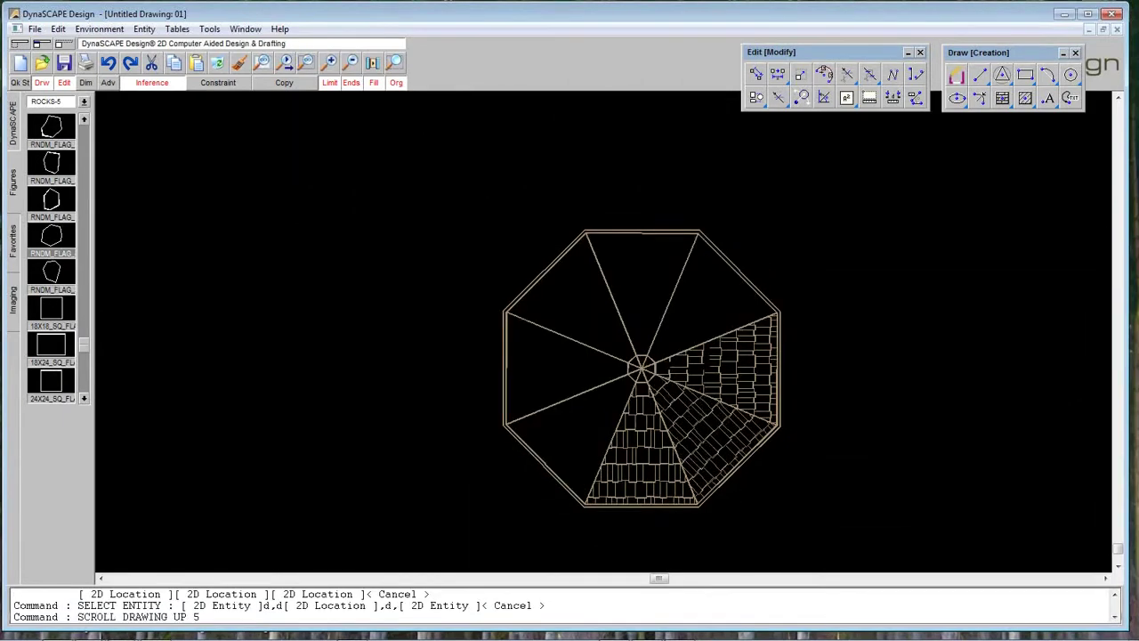
scroll(475, 326, down, 1)
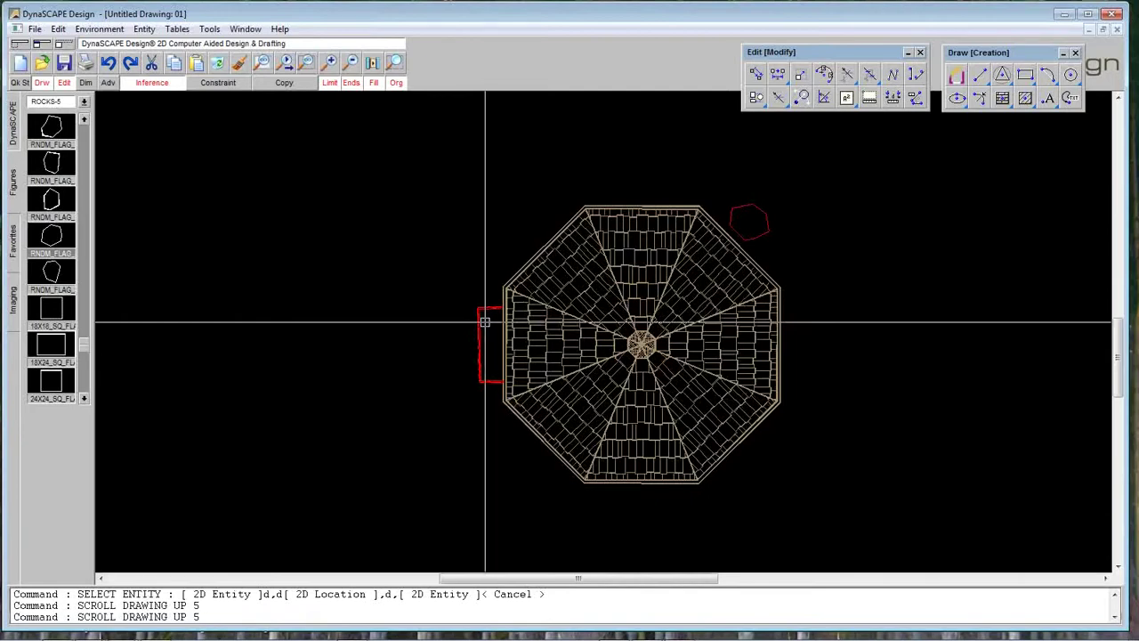
click(85, 133)
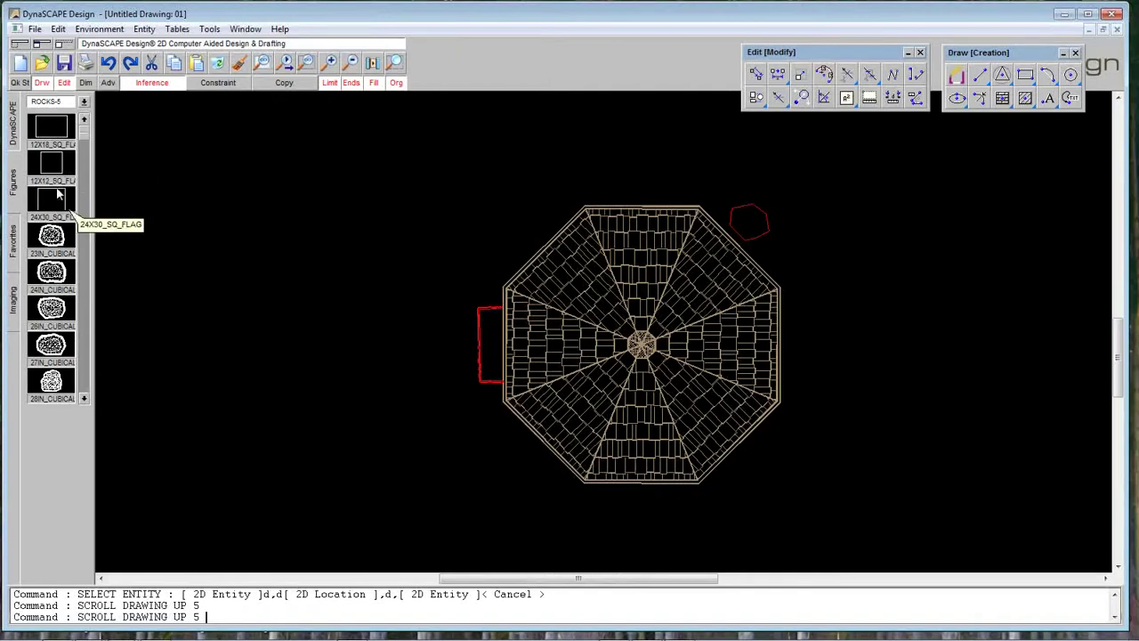
click(58, 134)
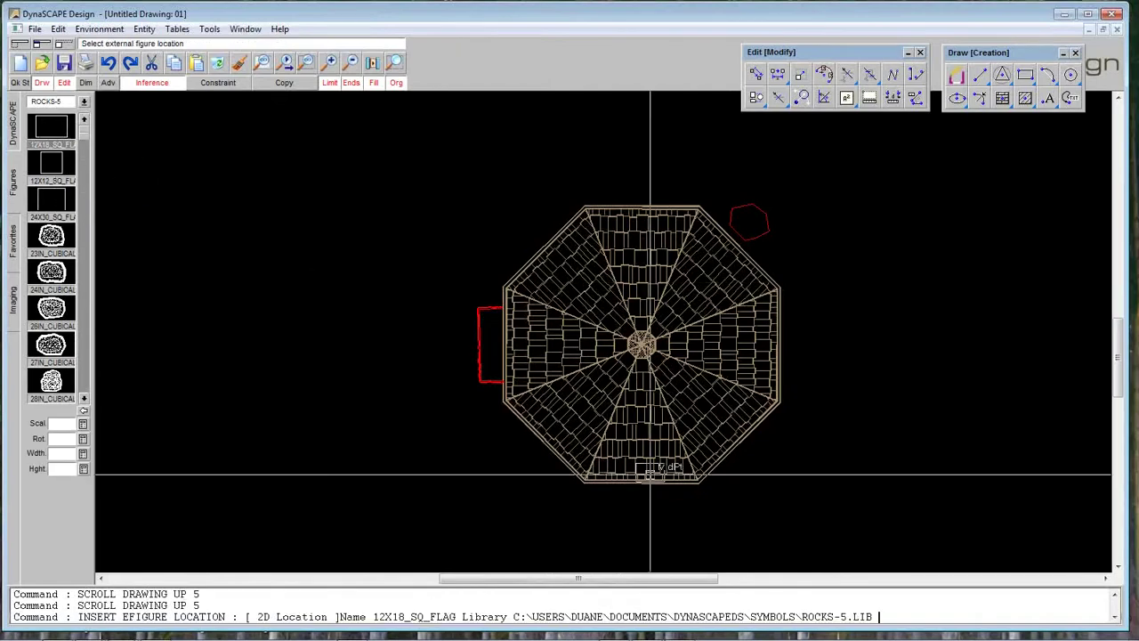
click(735, 478)
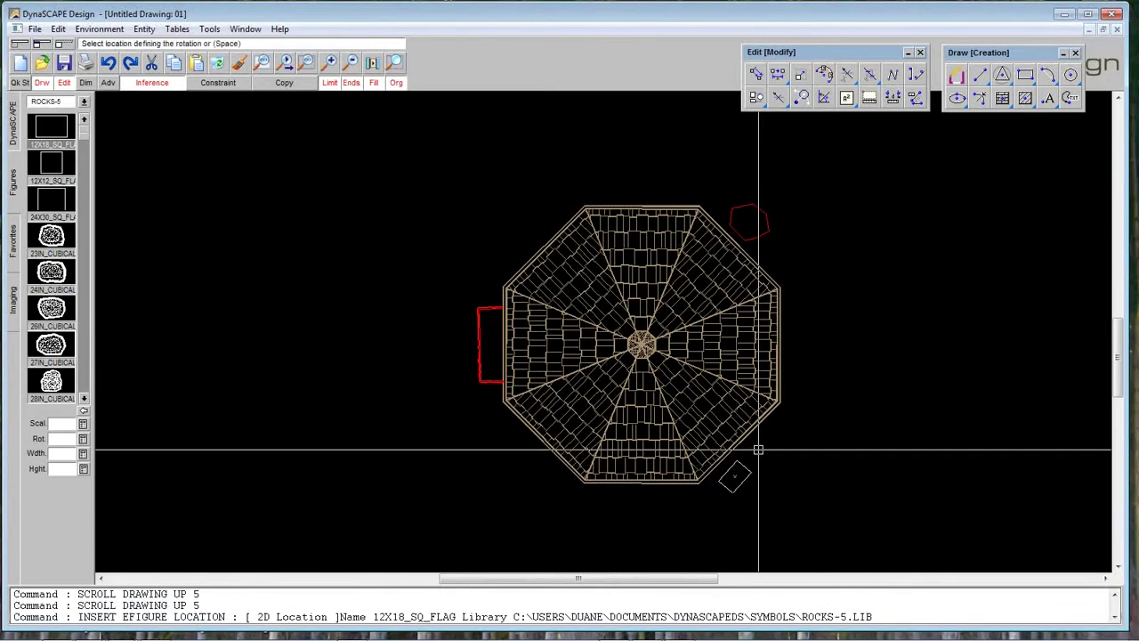
click(759, 448)
right_click(760, 449)
right_click(440, 114)
- Move the 12x18 paver up and slightly right, closer to the gazebo's lower-right edge
click(396, 63)
click(616, 376)
click(860, 539)
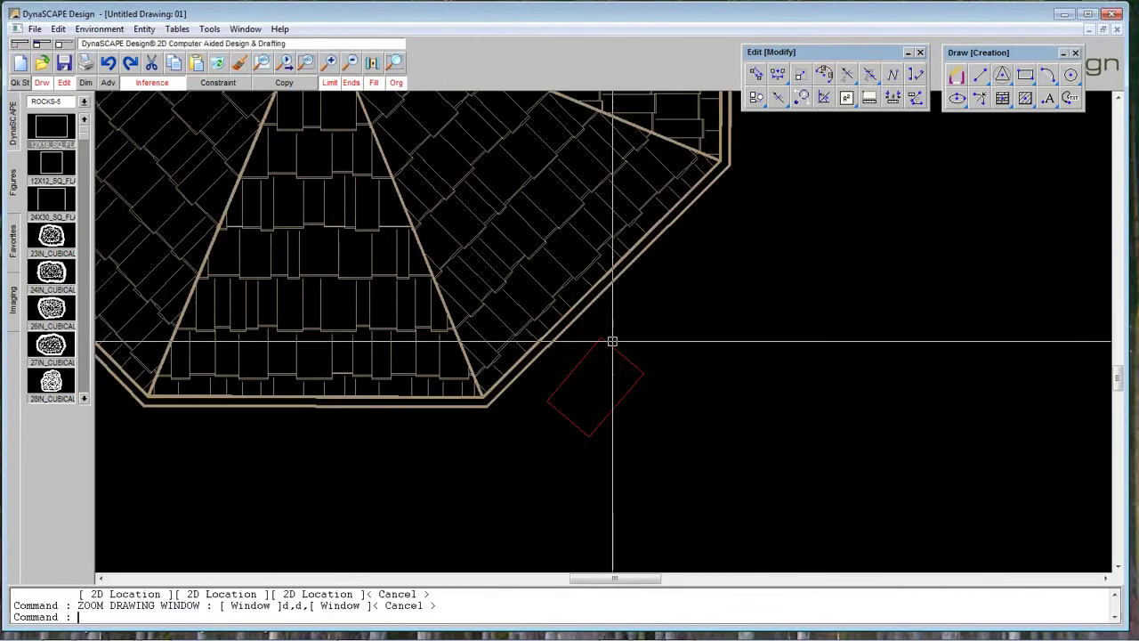
click(603, 381)
click(598, 385)
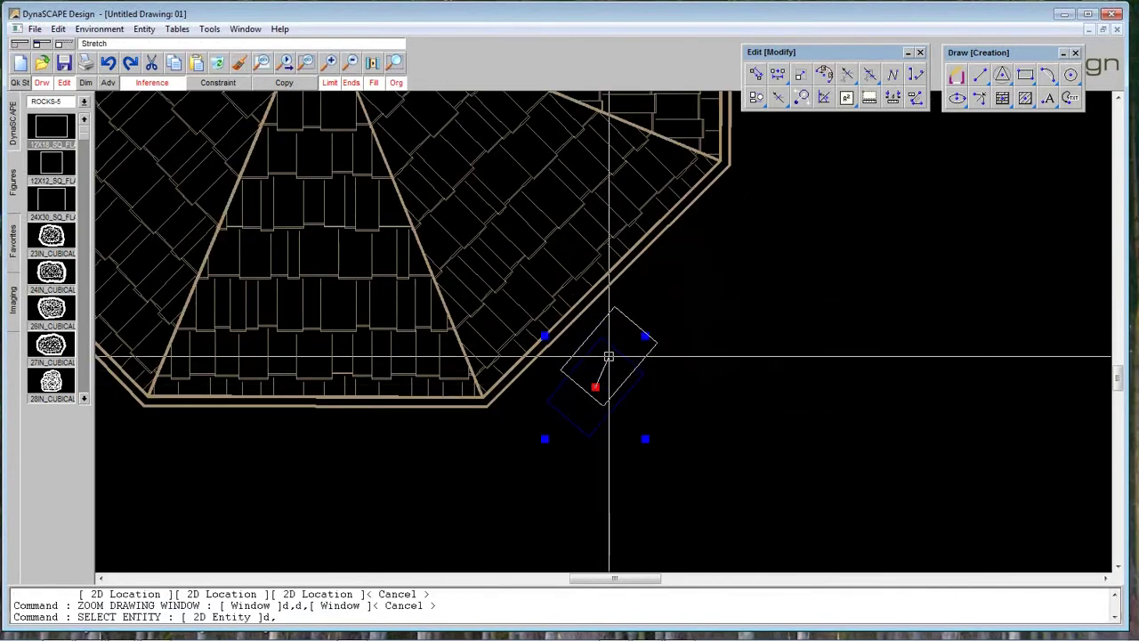
click(610, 354)
key(Escape)
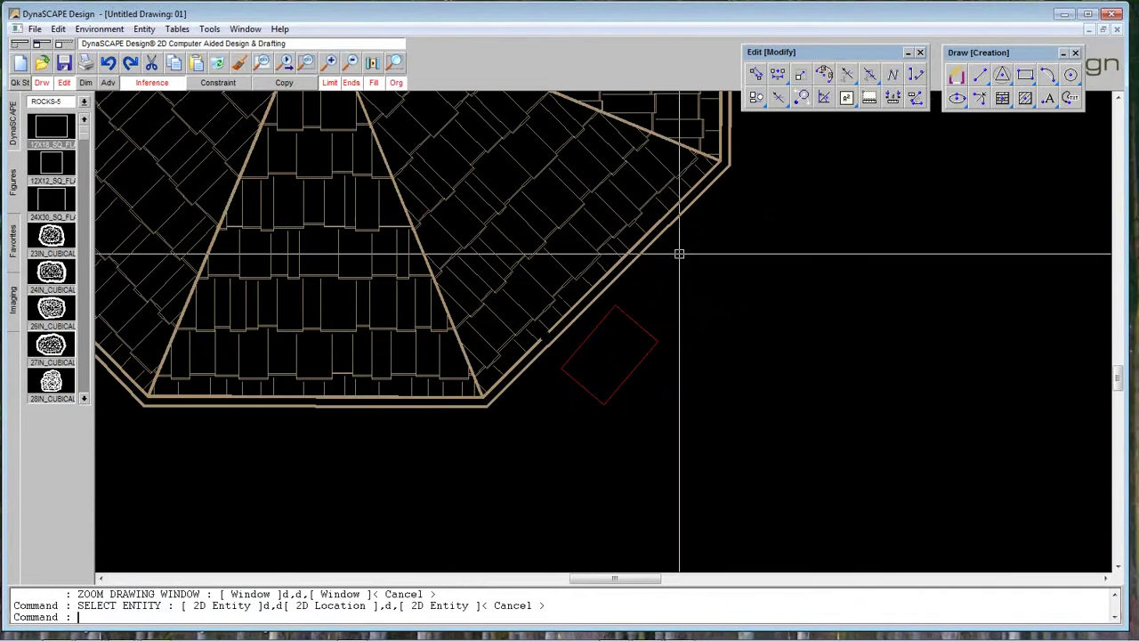
- Copy the 12x18 paver alongside itself, further up the gazebo's lower-right edge, leaving a small gap between the two pavers
click(756, 75)
click(284, 82)
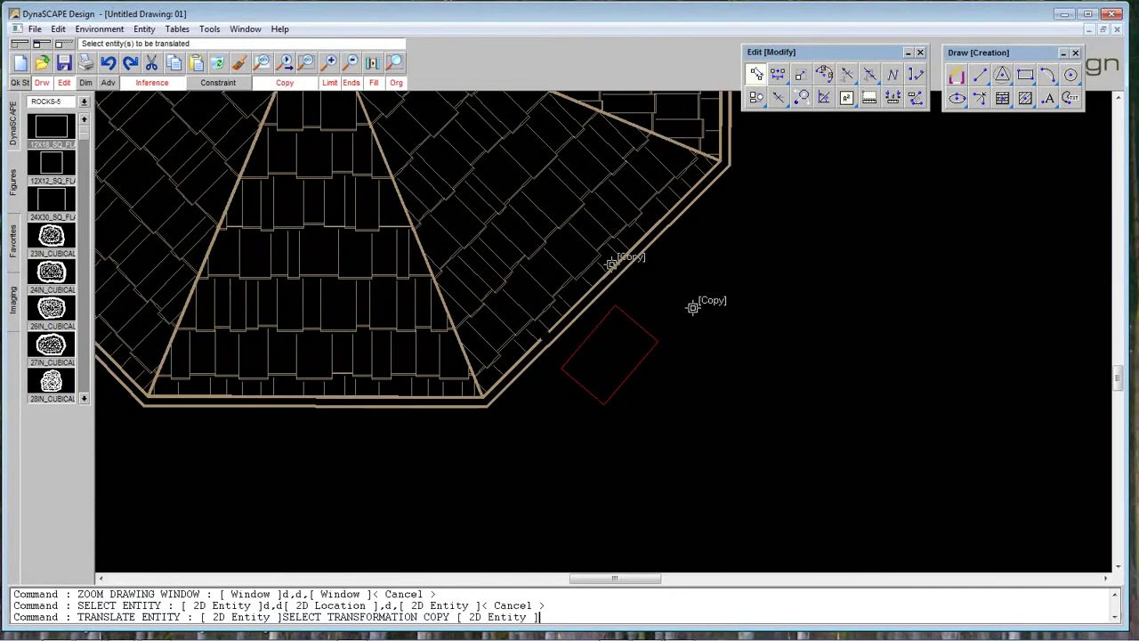
click(632, 319)
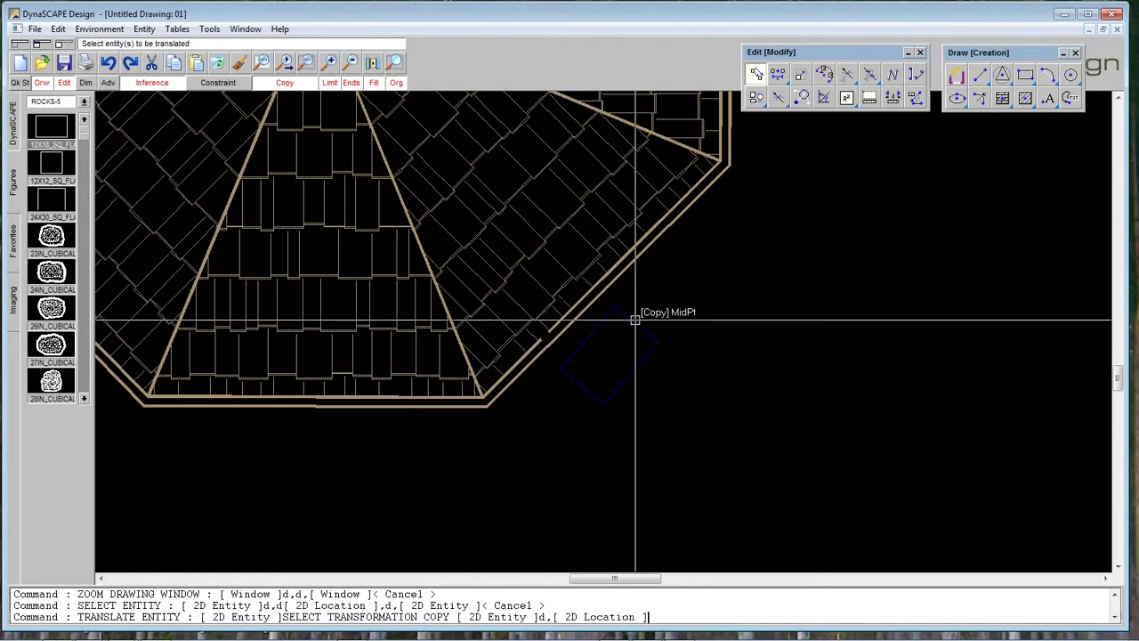
click(582, 385)
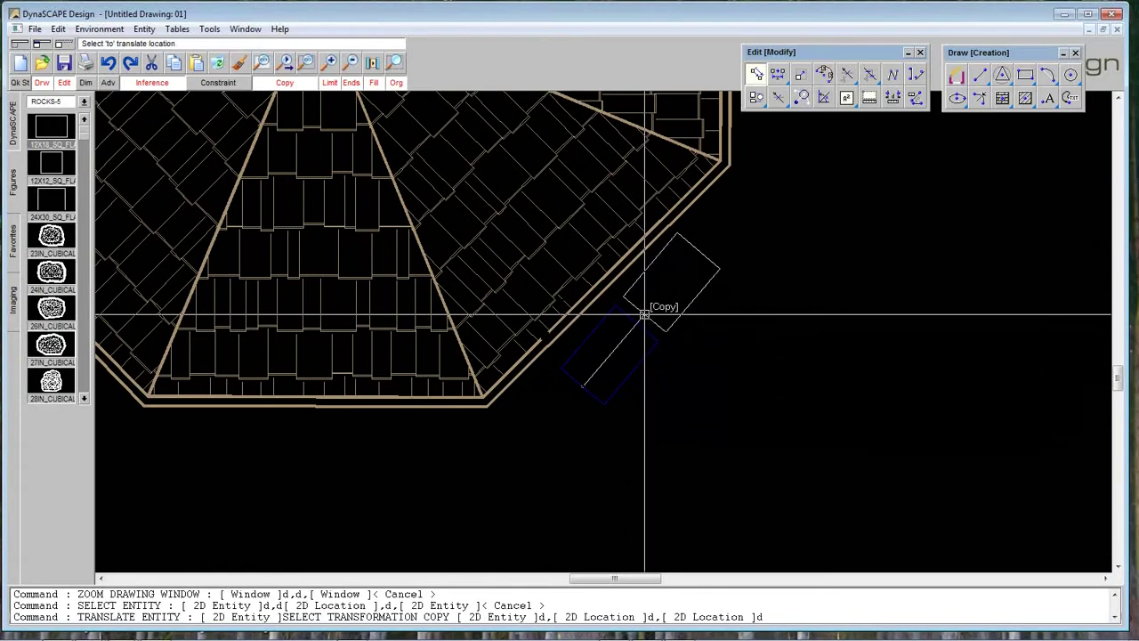
click(648, 311)
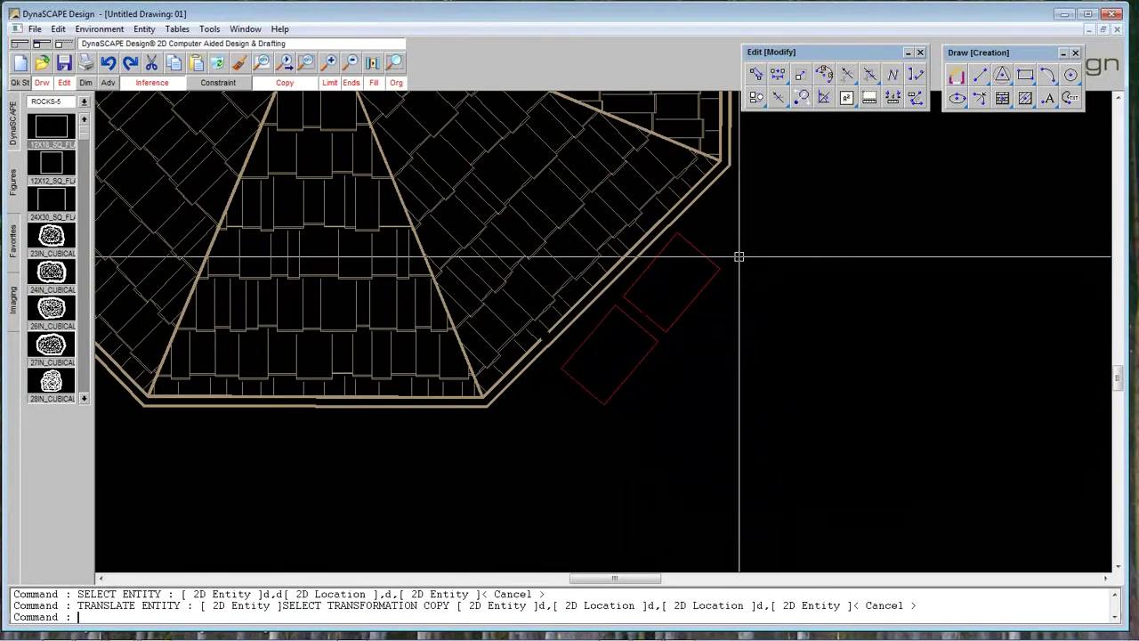
key(Escape)
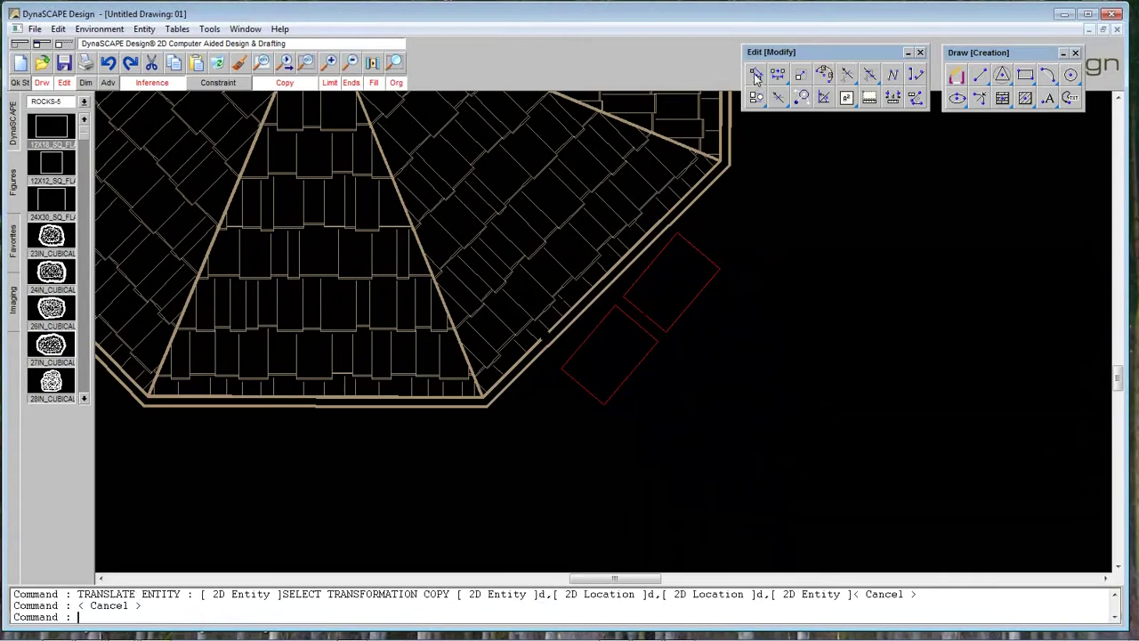
- Rotate both 12x18 pavers slightly about a point between them, moving the originals, so they run parallel to the gazebo edge
click(801, 97)
click(665, 245)
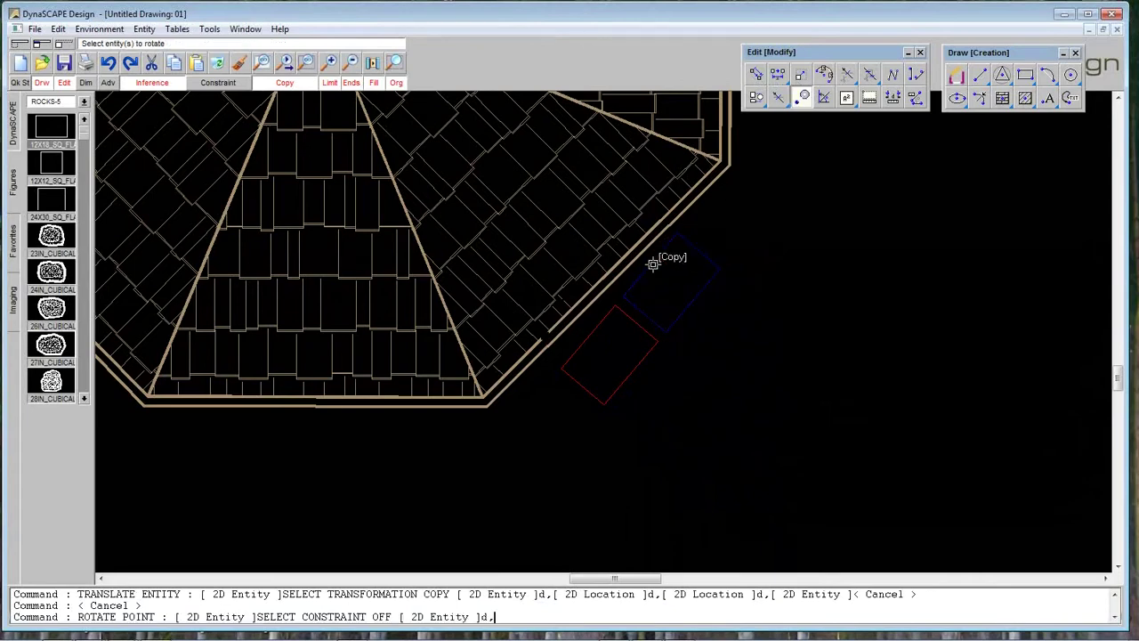
click(656, 311)
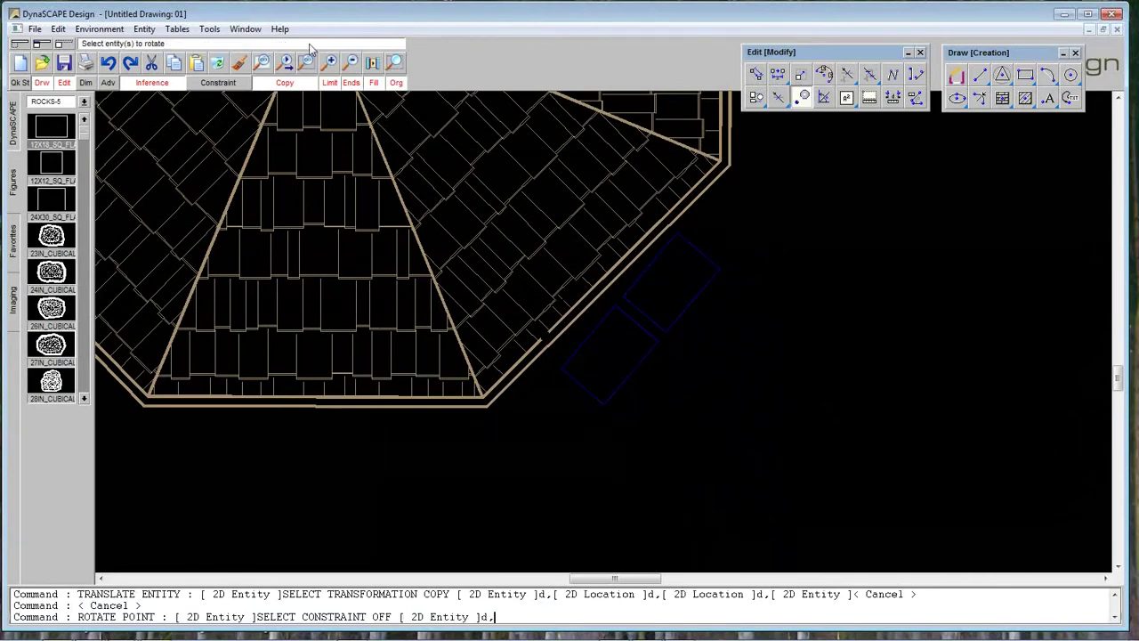
click(287, 84)
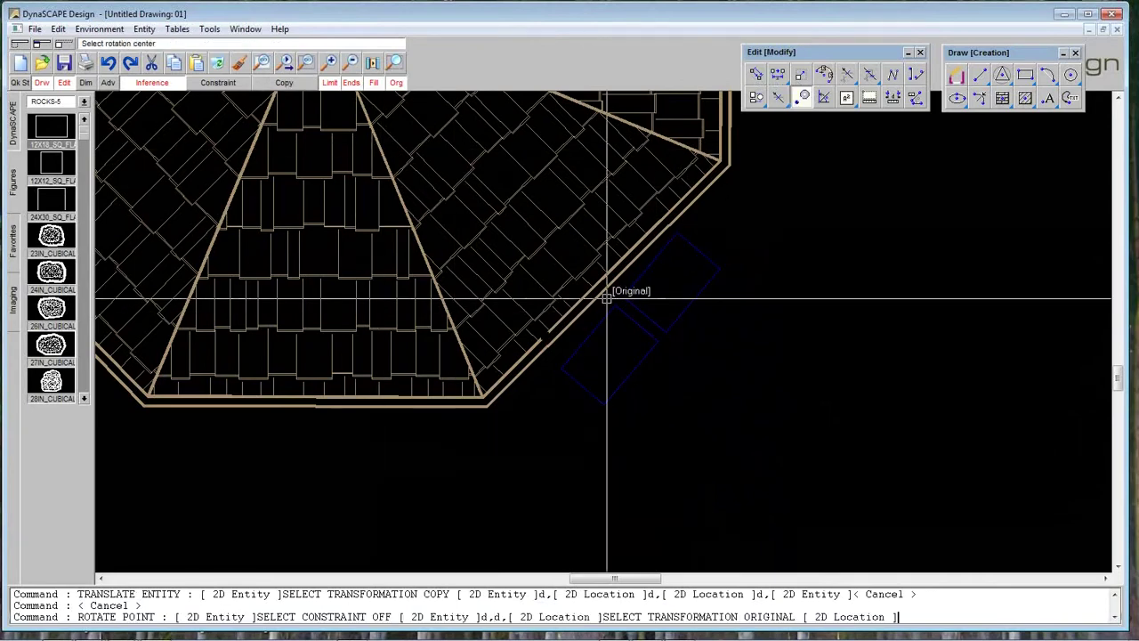
click(699, 320)
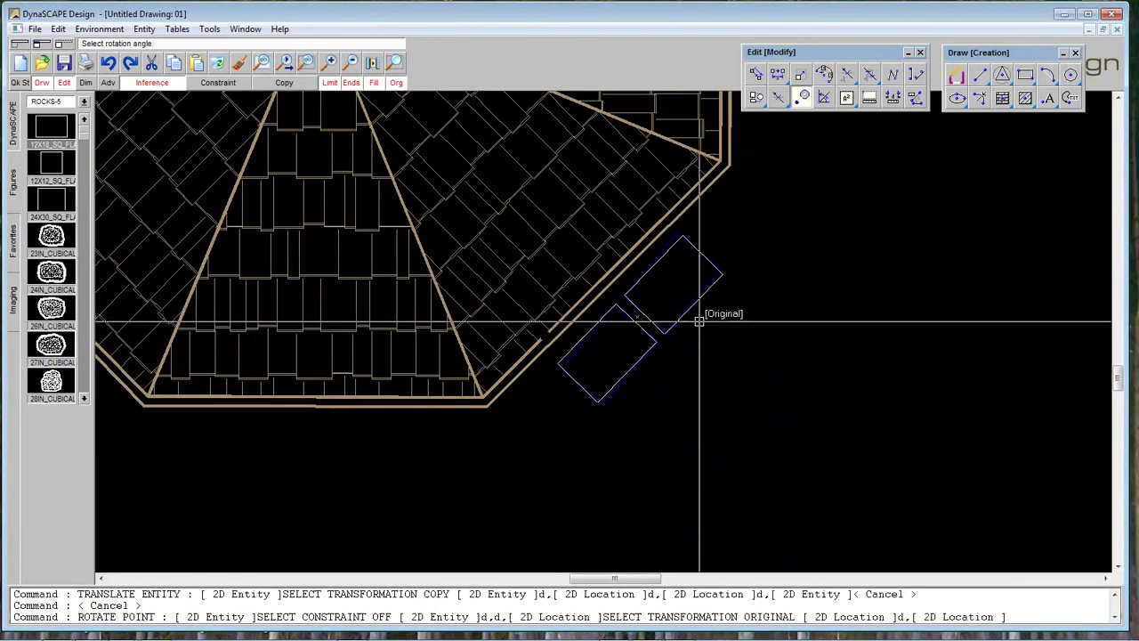
click(702, 318)
key(Escape)
- Rotate-copy the stone step on the gazebo's left side with angle 4 and count 15 about a centre below it, forming a curved path
click(352, 62)
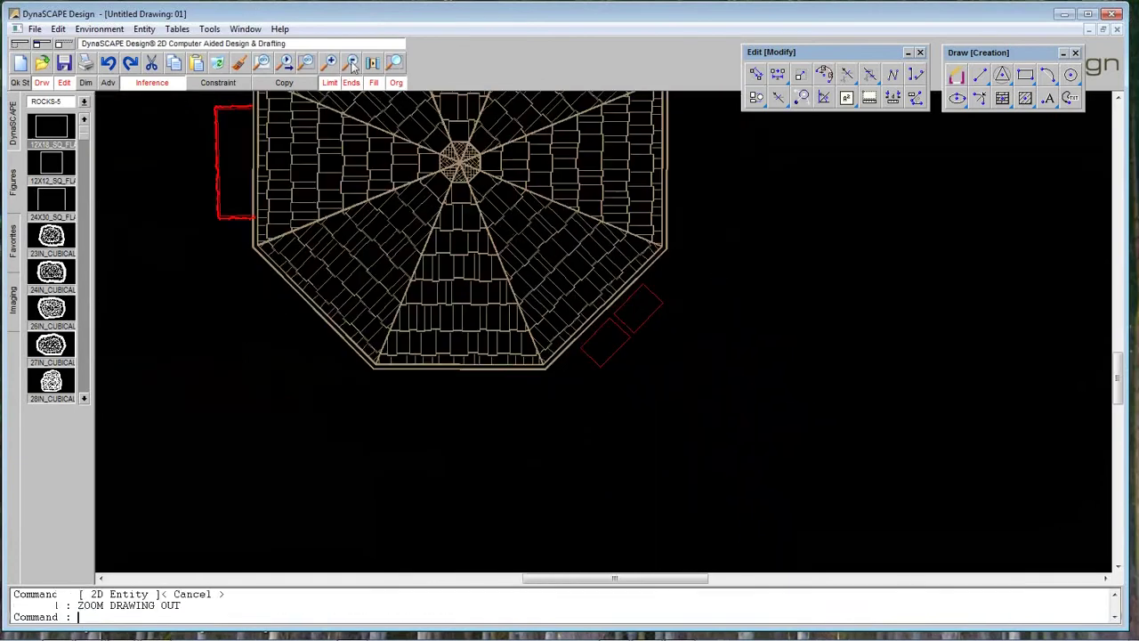
click(353, 63)
key(Escape)
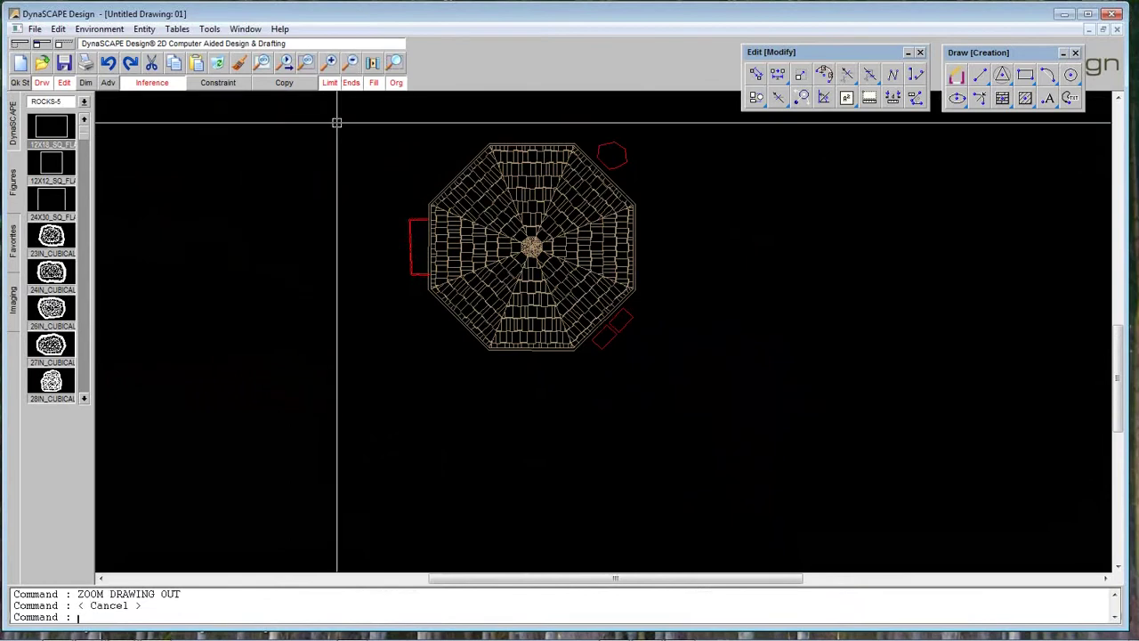
click(353, 62)
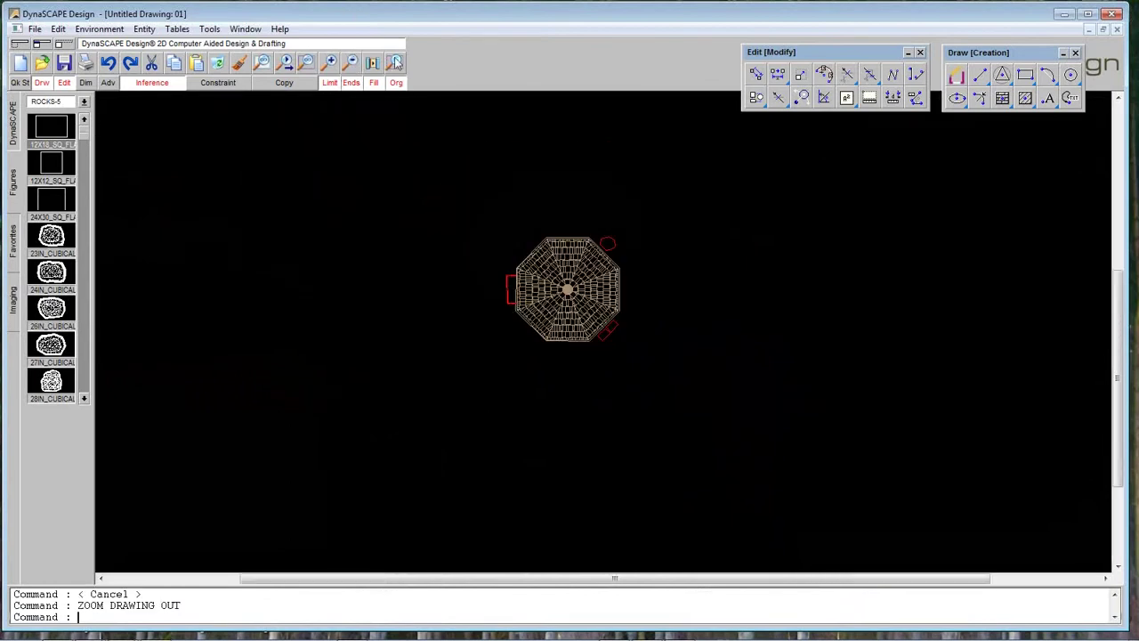
click(394, 62)
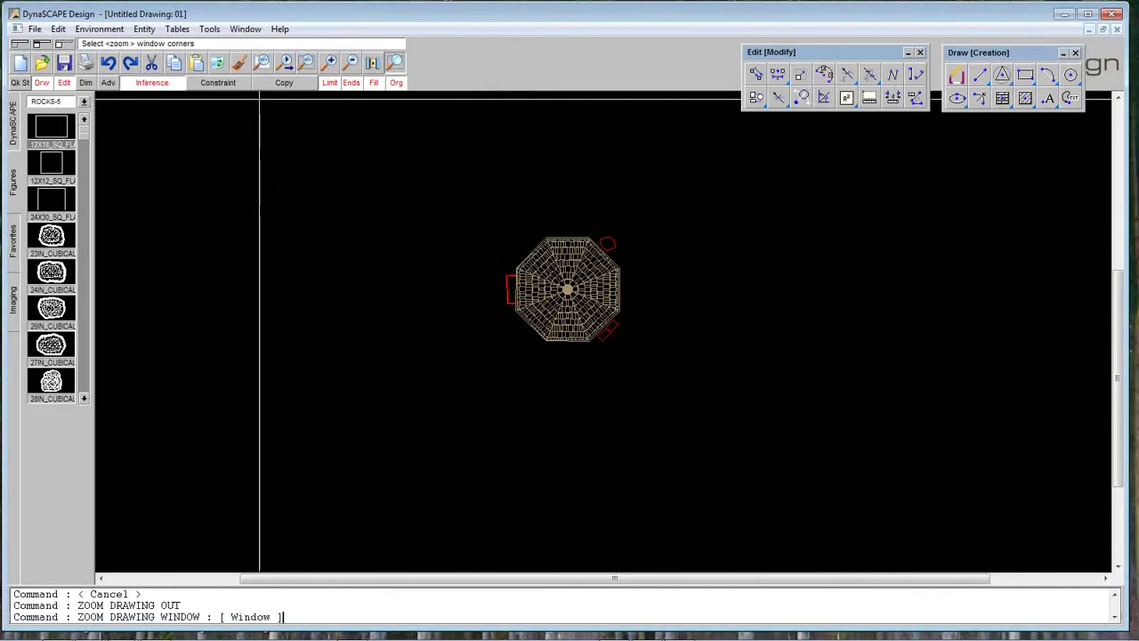
click(260, 99)
click(836, 485)
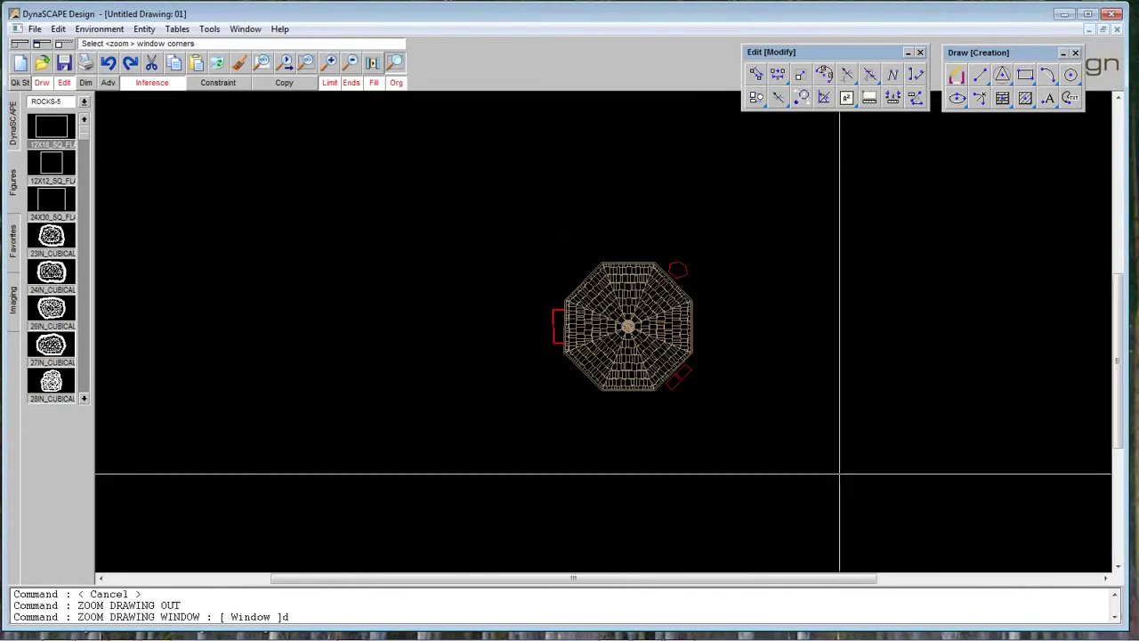
key(Escape)
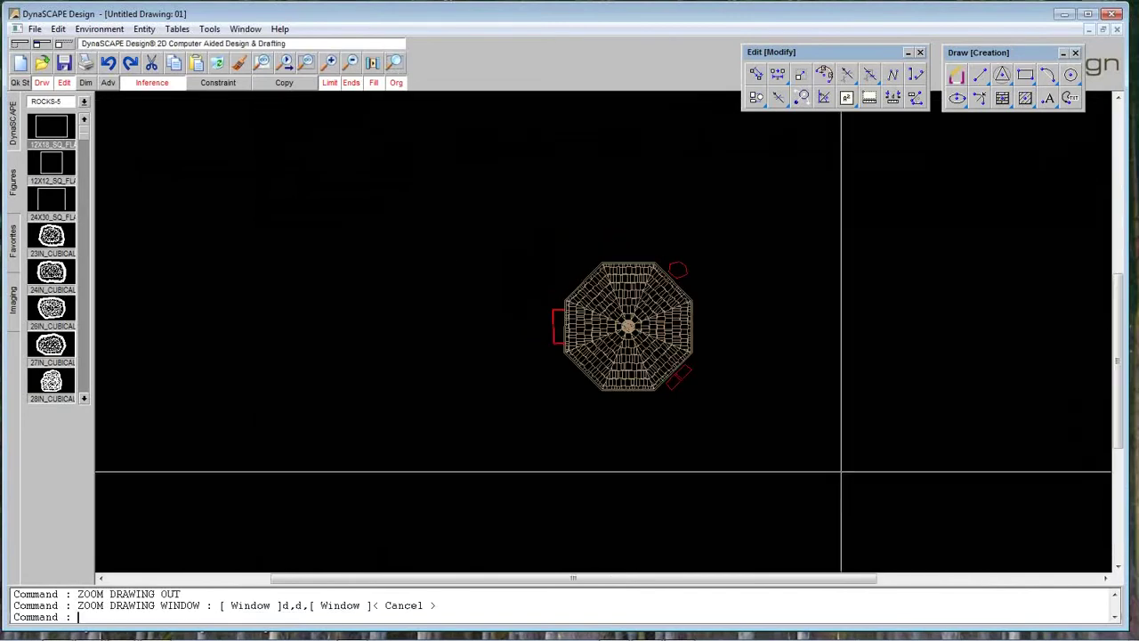
click(825, 98)
drag(901, 147, 878, 153)
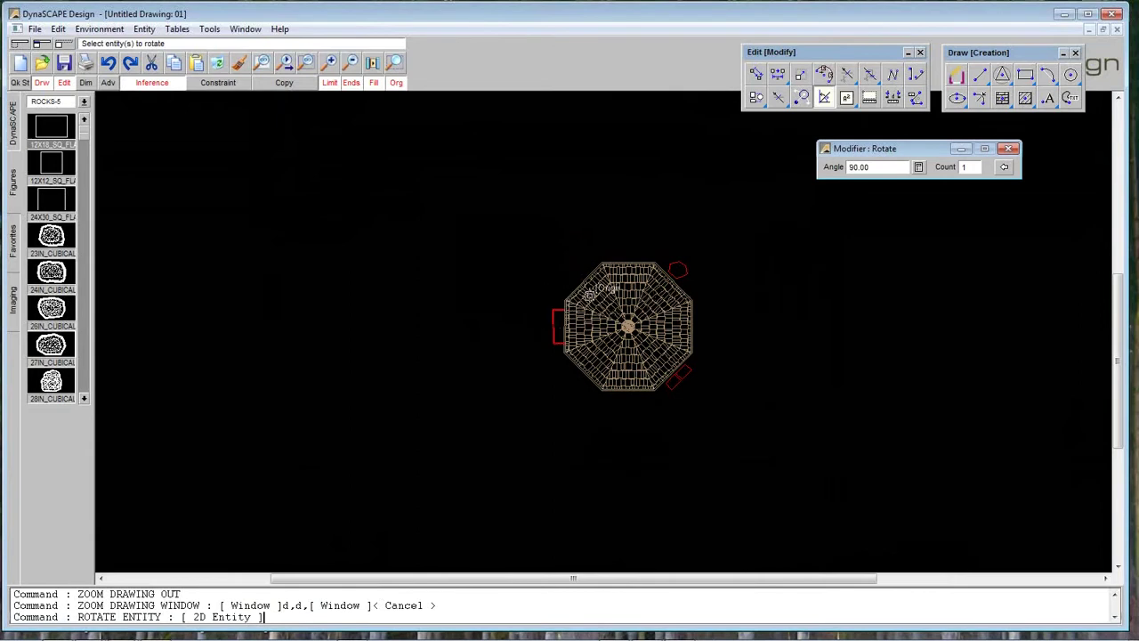
drag(878, 151, 861, 155)
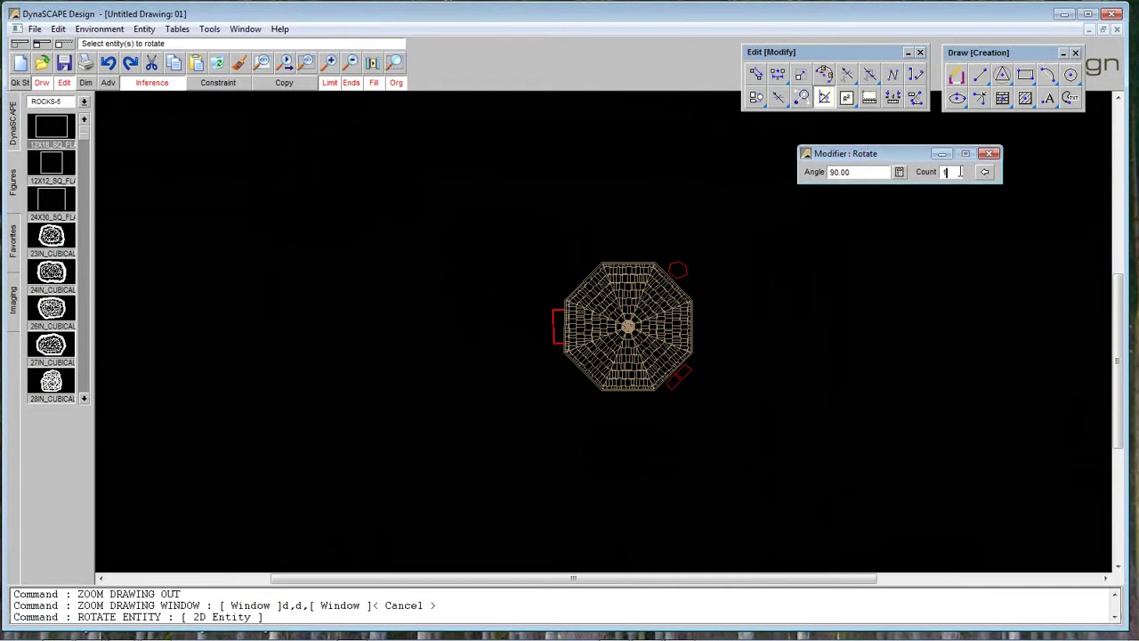
key(Return)
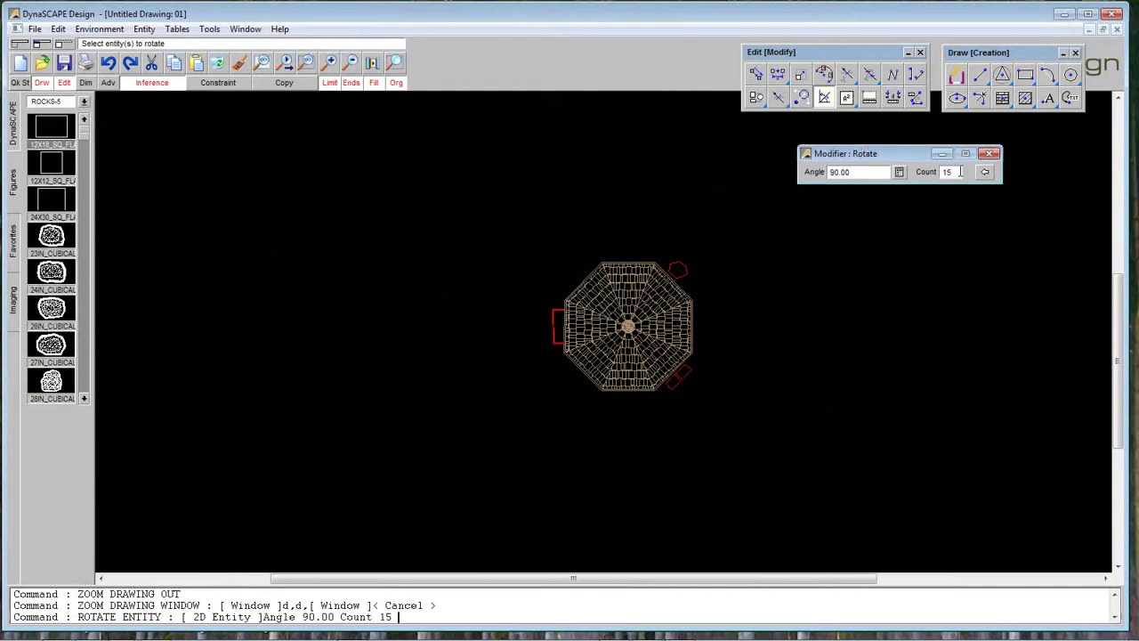
double_click(858, 173)
drag(861, 157, 842, 154)
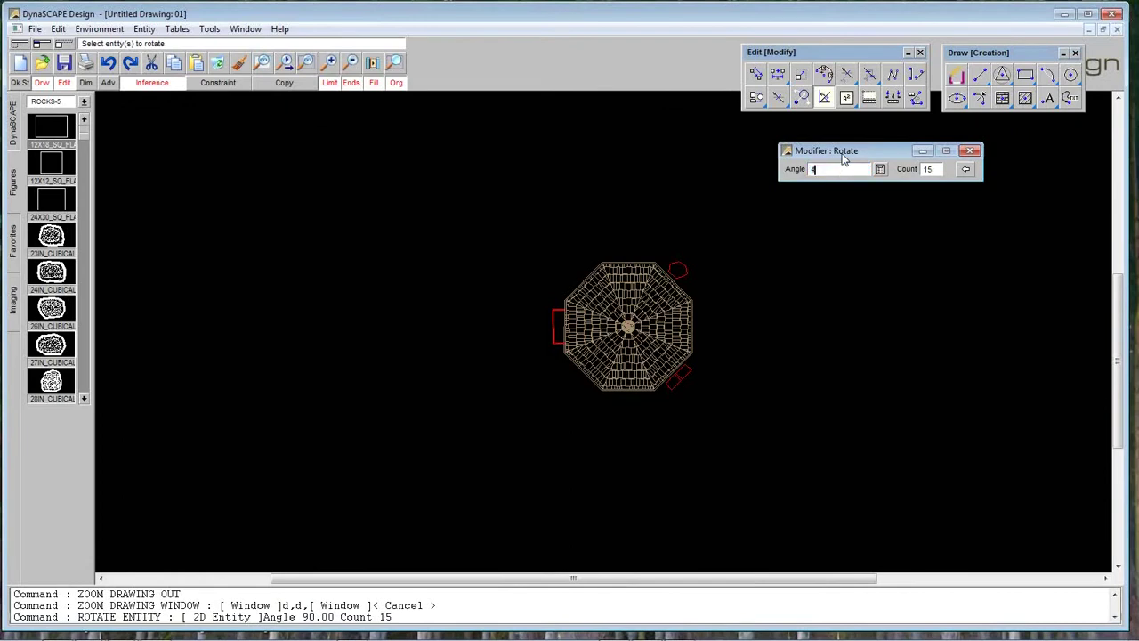
text(4)
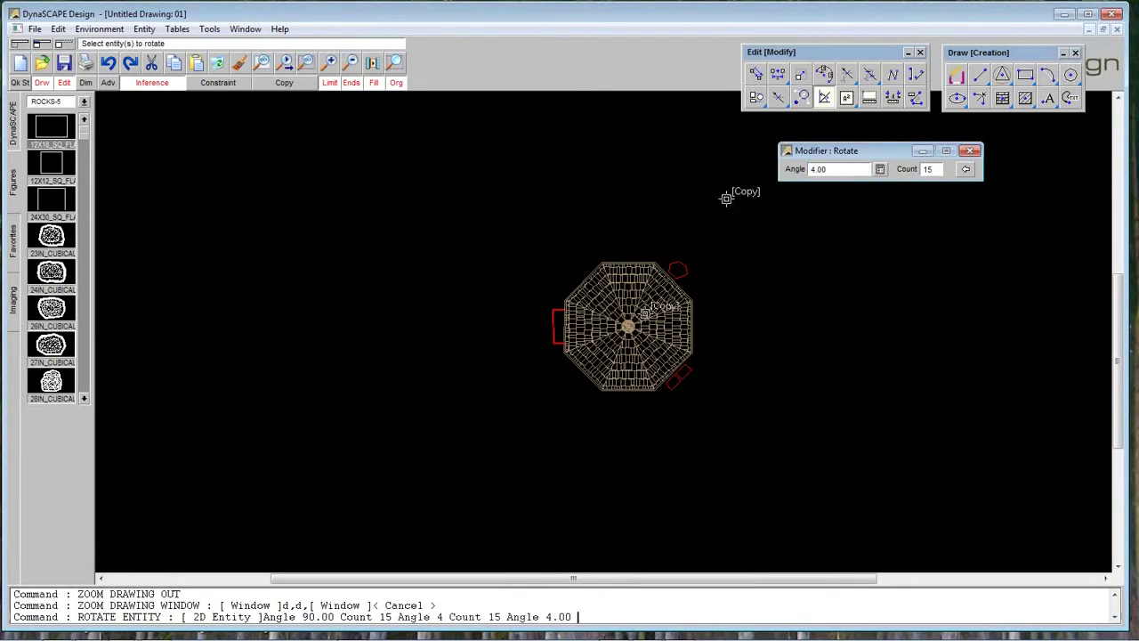
click(554, 316)
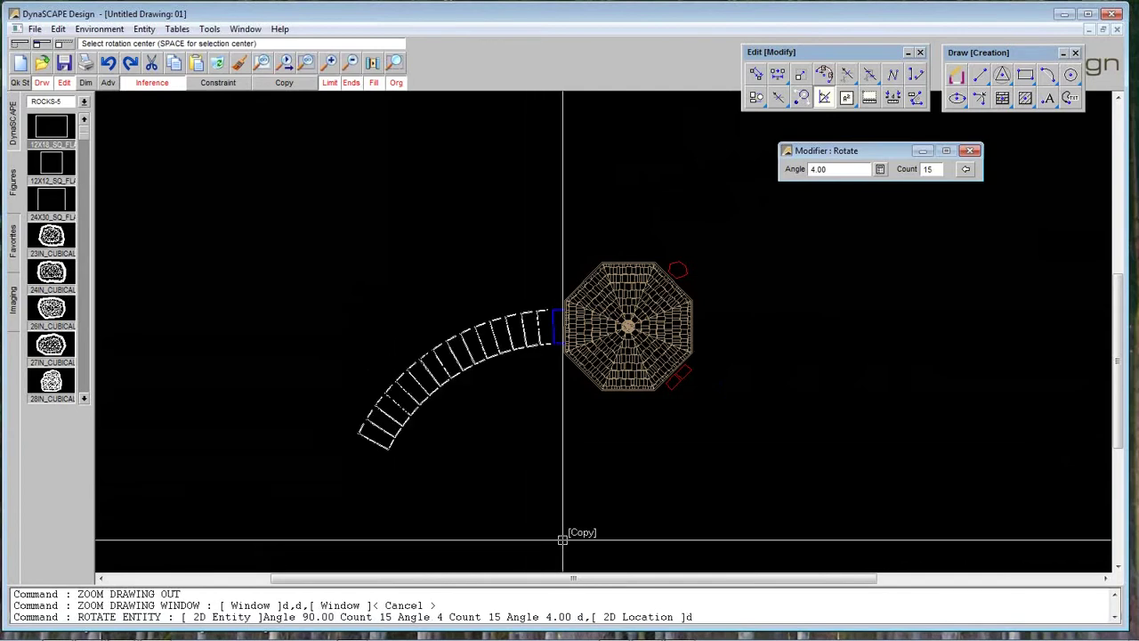
click(562, 539)
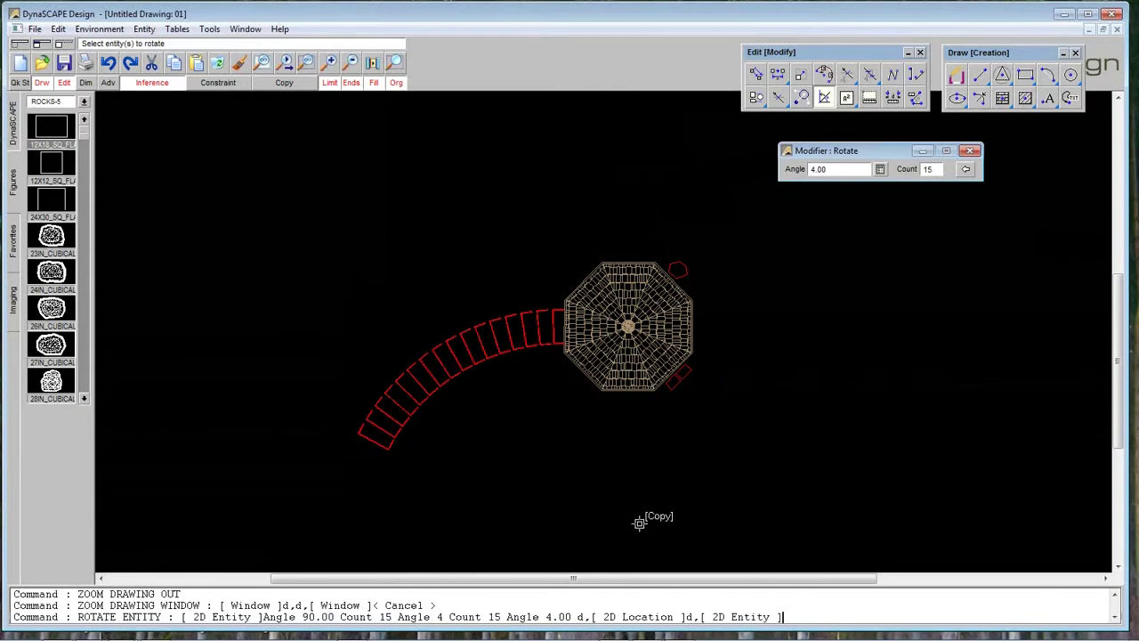
- Continue the path by rotate-copying its last stone with angle -4 and count 15 about a centre up and left of the path's end
click(354, 64)
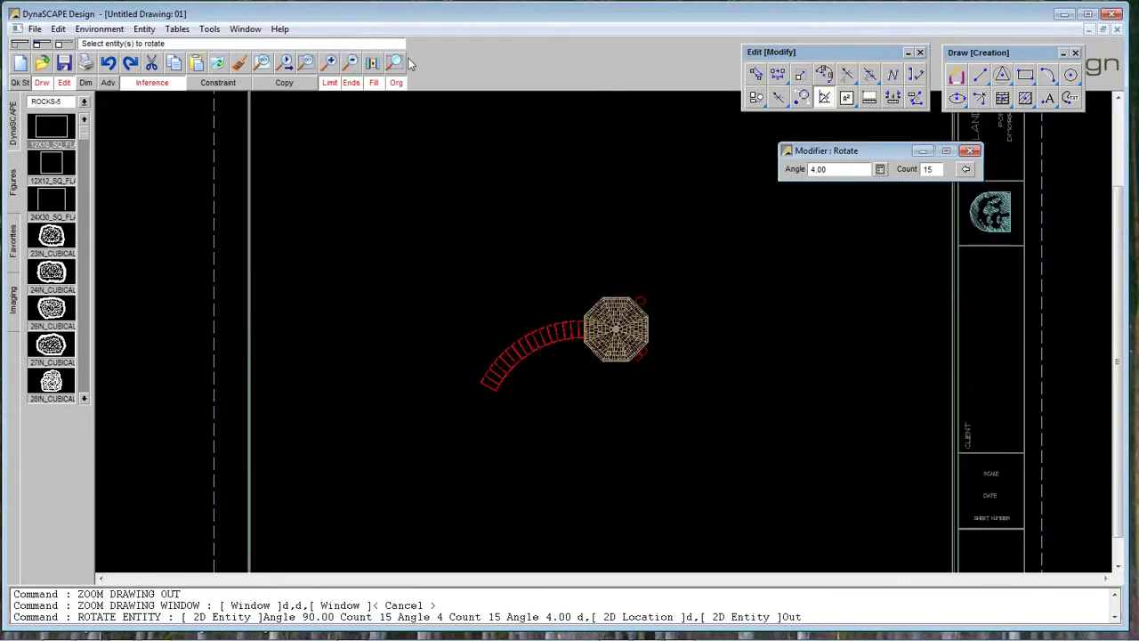
click(395, 62)
click(278, 279)
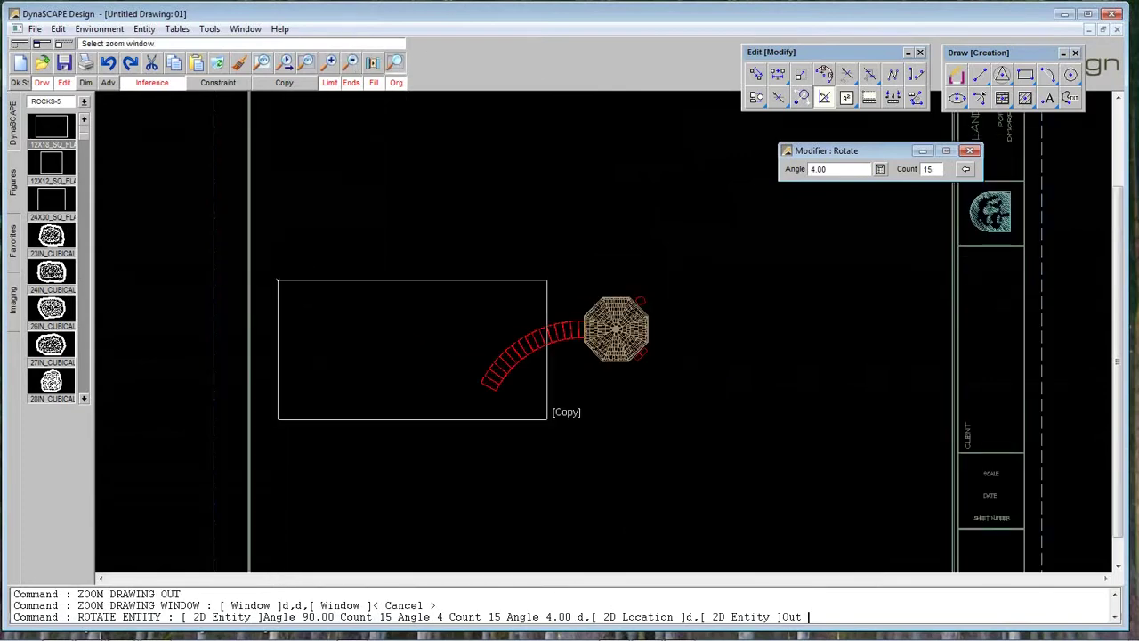
click(703, 500)
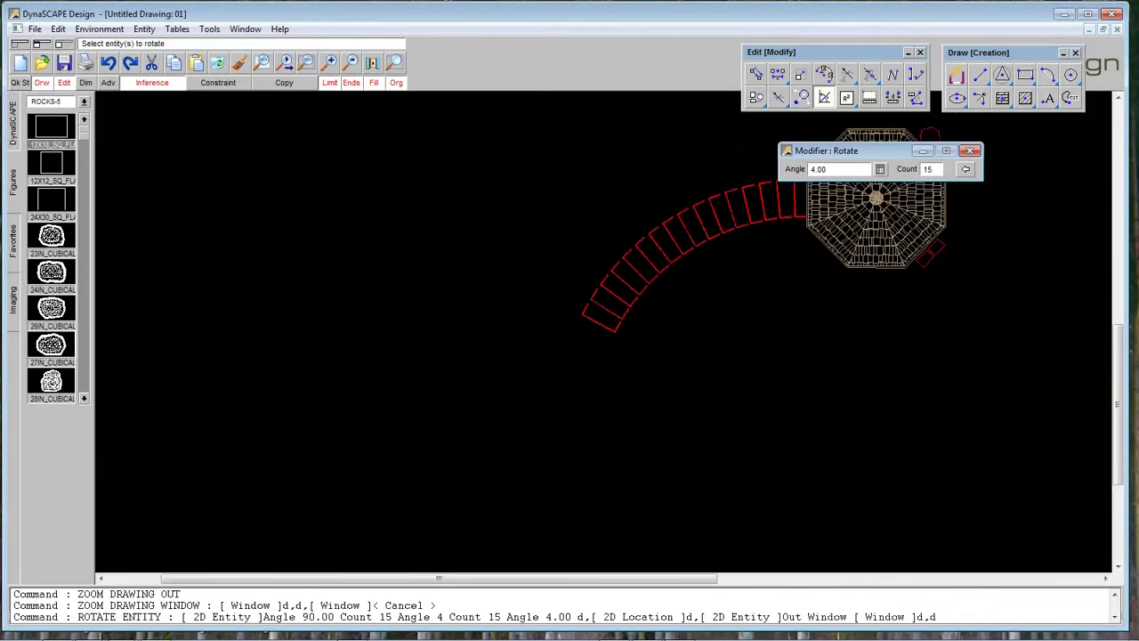
double_click(819, 169)
click(812, 170)
text(-)
key(Return)
click(625, 331)
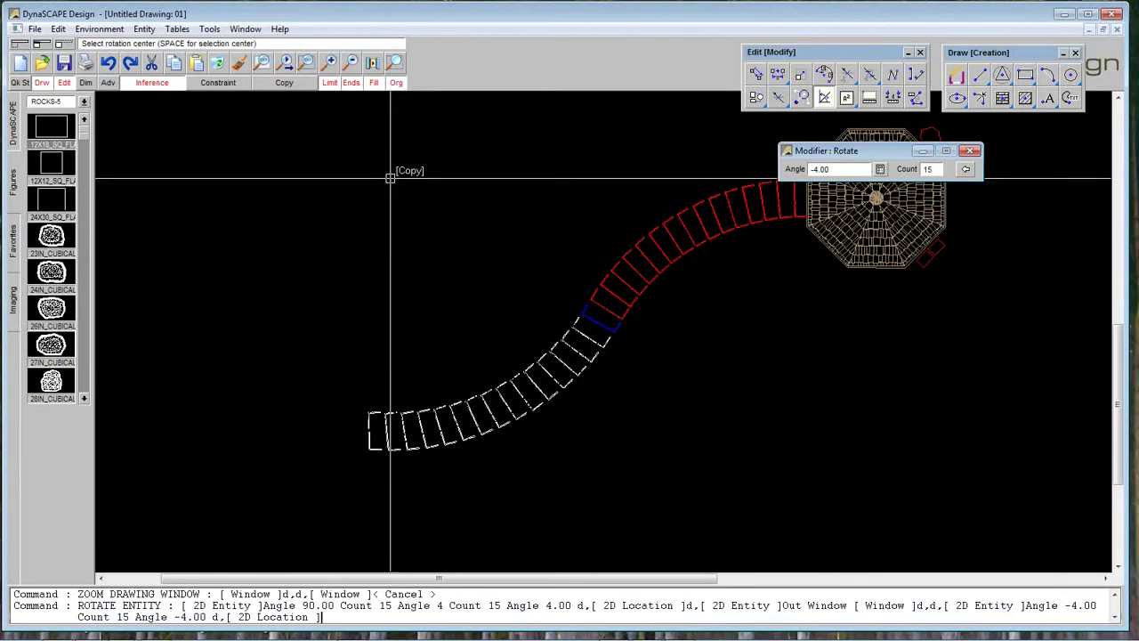
click(365, 185)
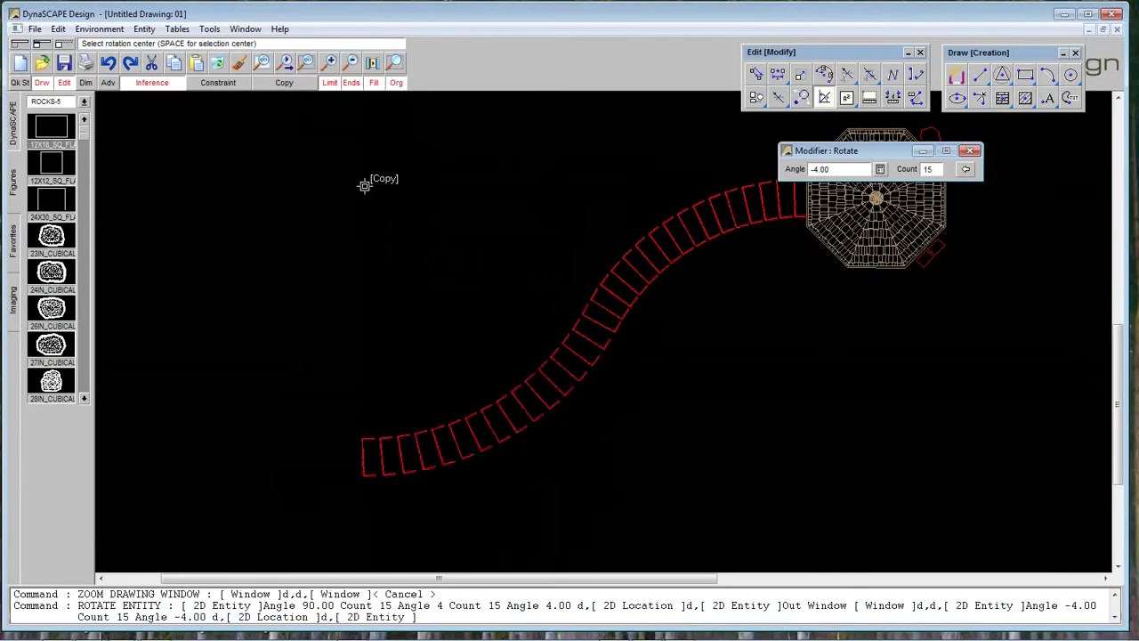
- Group the two 12x18 pavers at the gazebo's lower-right edge as one subfigure with its origin between them, and select the group
click(351, 61)
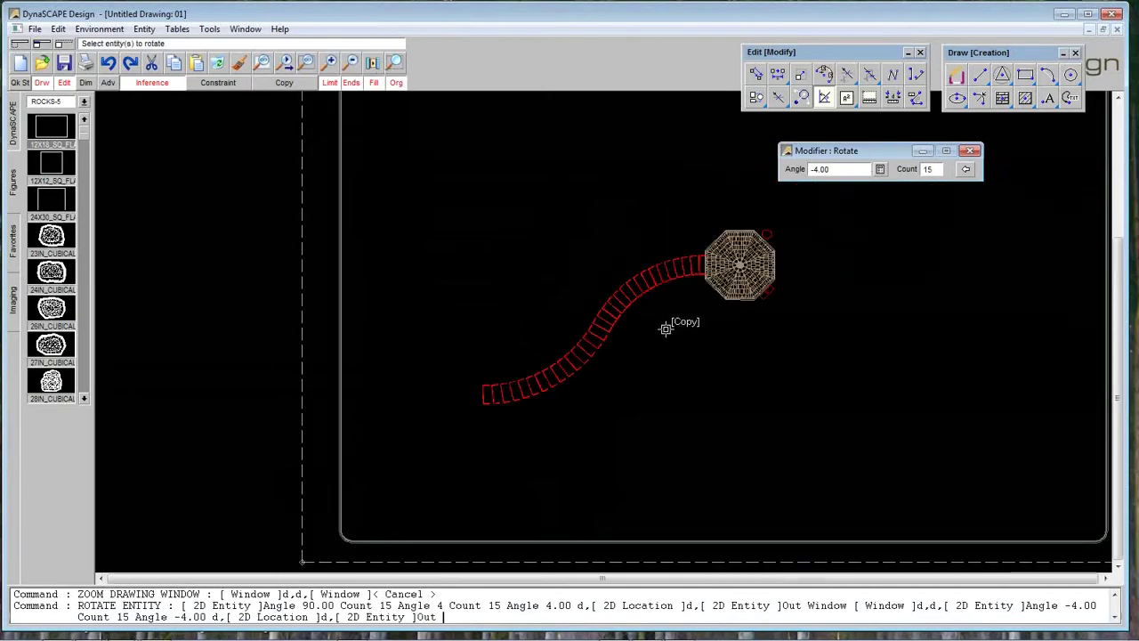
click(398, 62)
click(663, 237)
click(949, 420)
key(Escape)
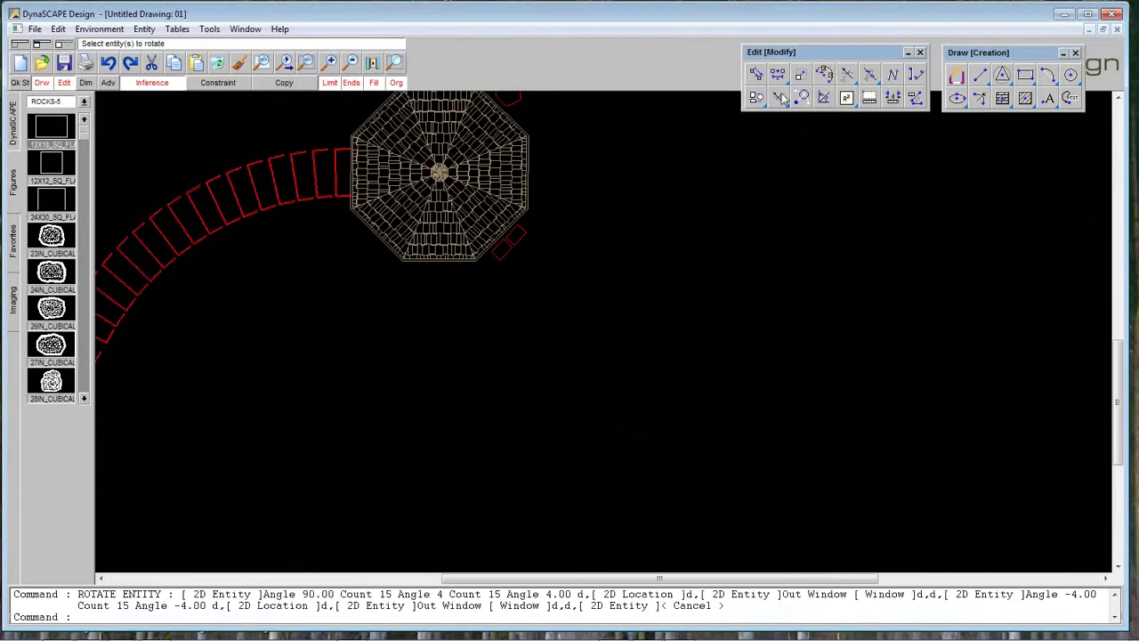
click(523, 236)
click(514, 249)
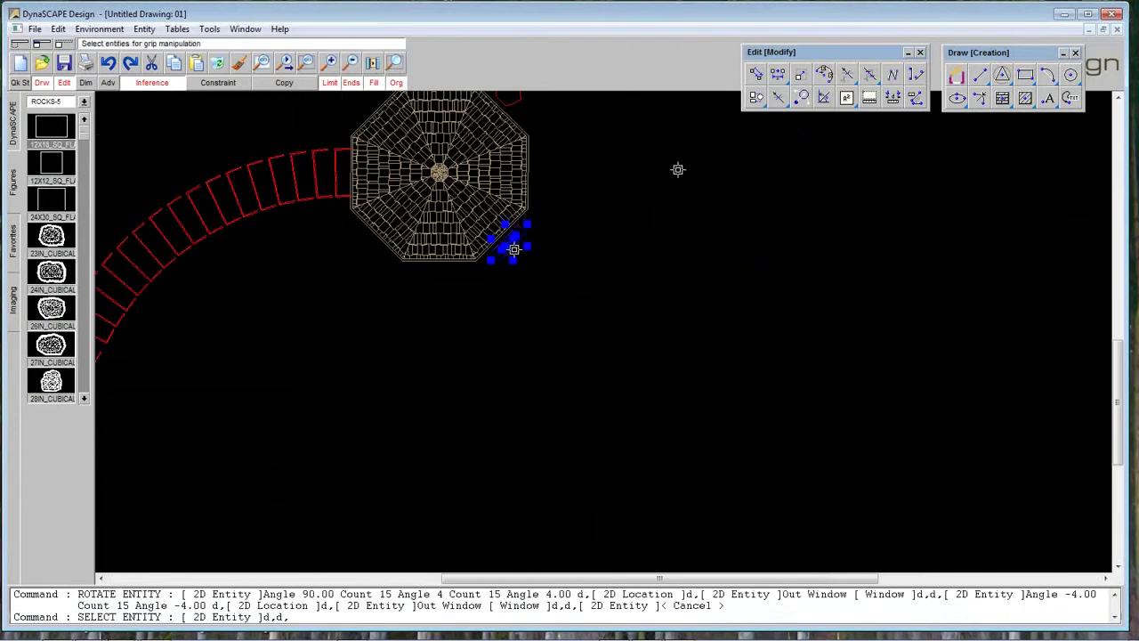
key(Escape)
click(756, 97)
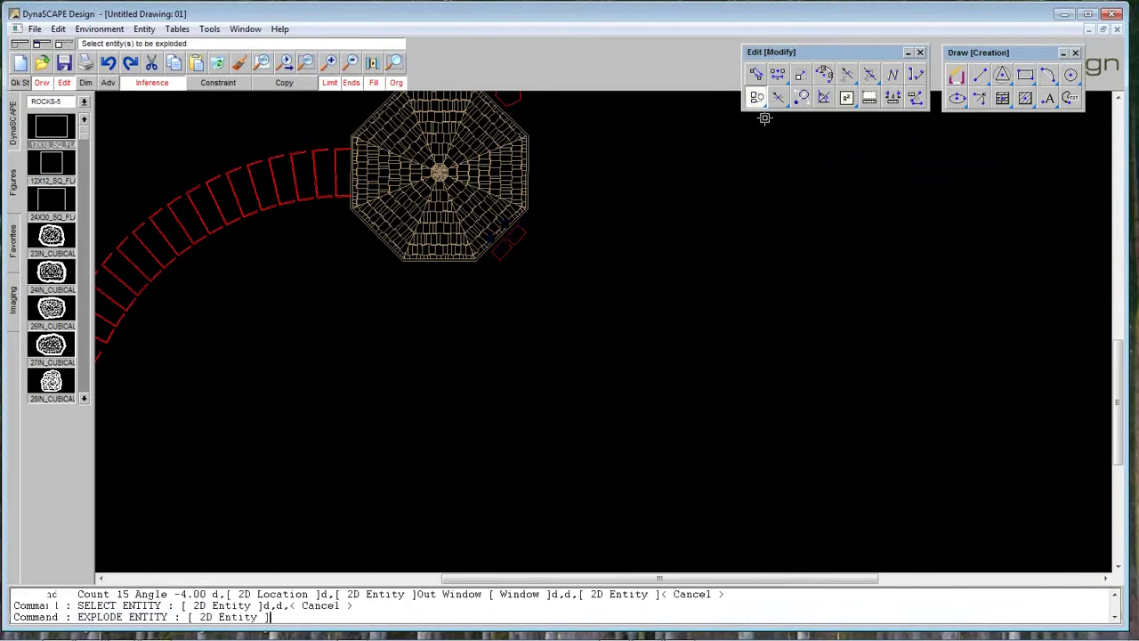
click(756, 143)
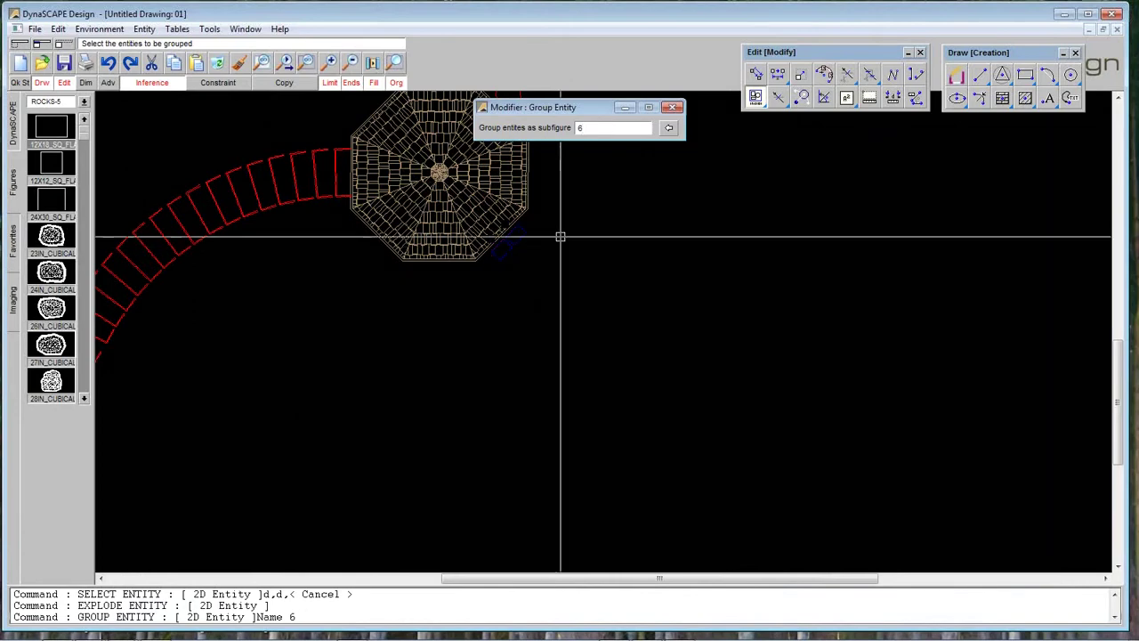
right_click(520, 237)
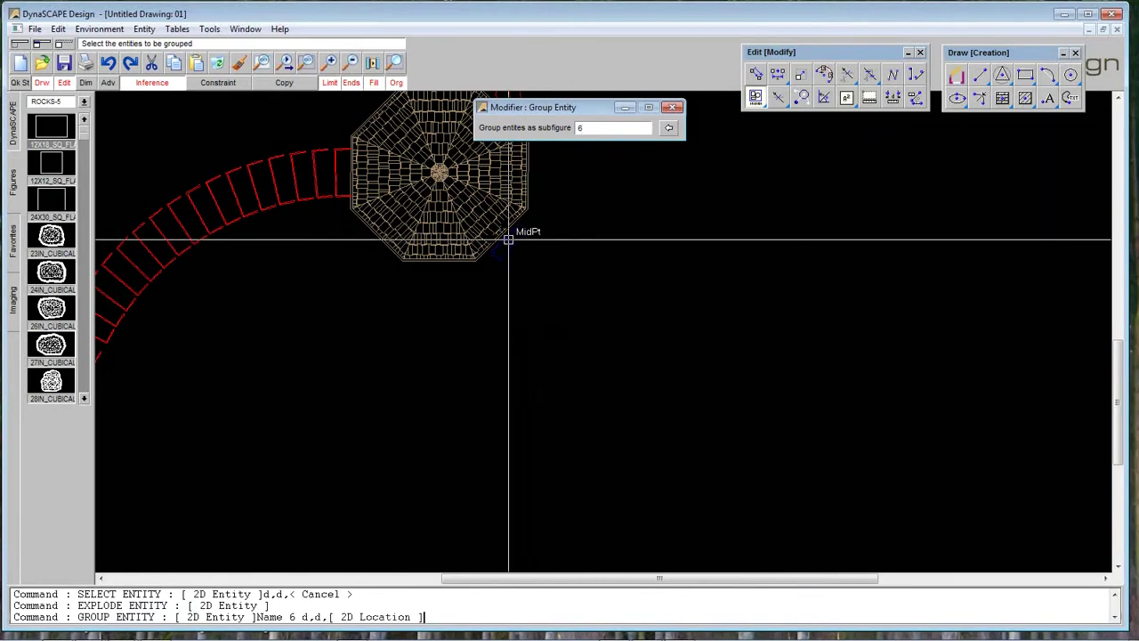
click(395, 61)
click(489, 214)
click(585, 286)
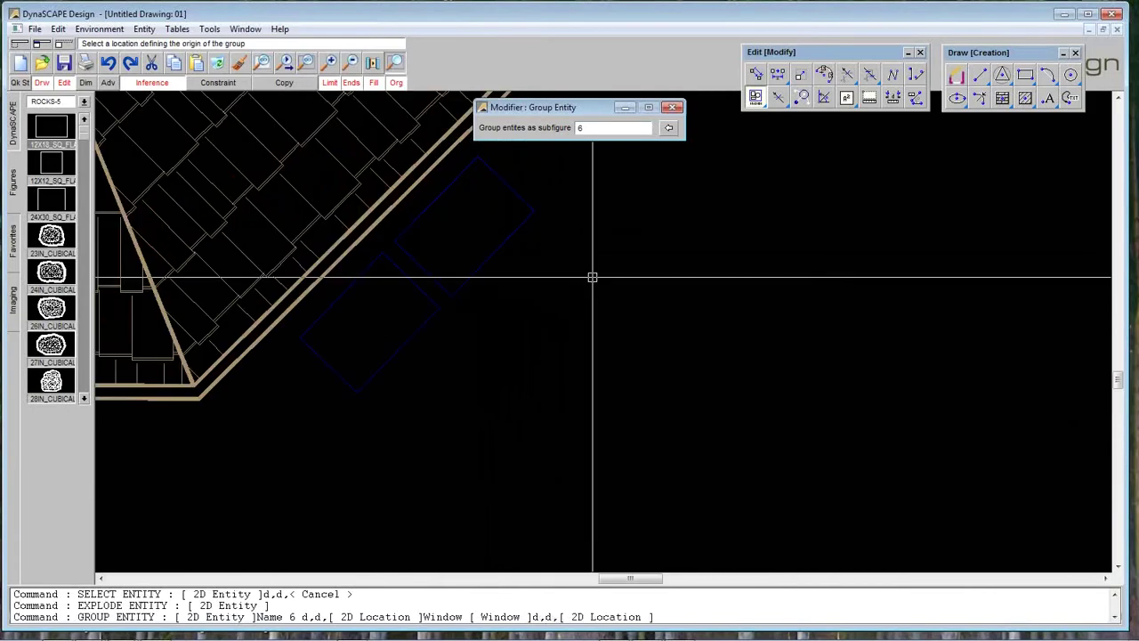
click(419, 270)
key(Escape)
click(463, 281)
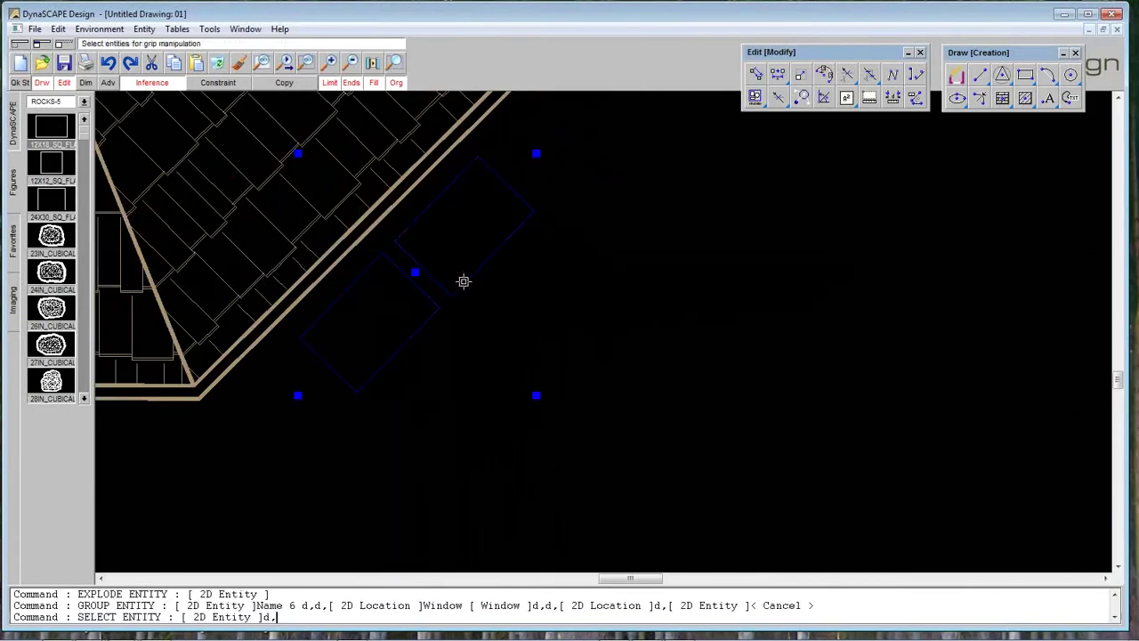
- Rotate-copy the grouped 12x18 pavers with angle 6 and count 12 about a centre up and right of them, forming a curved path
key(Escape)
click(287, 64)
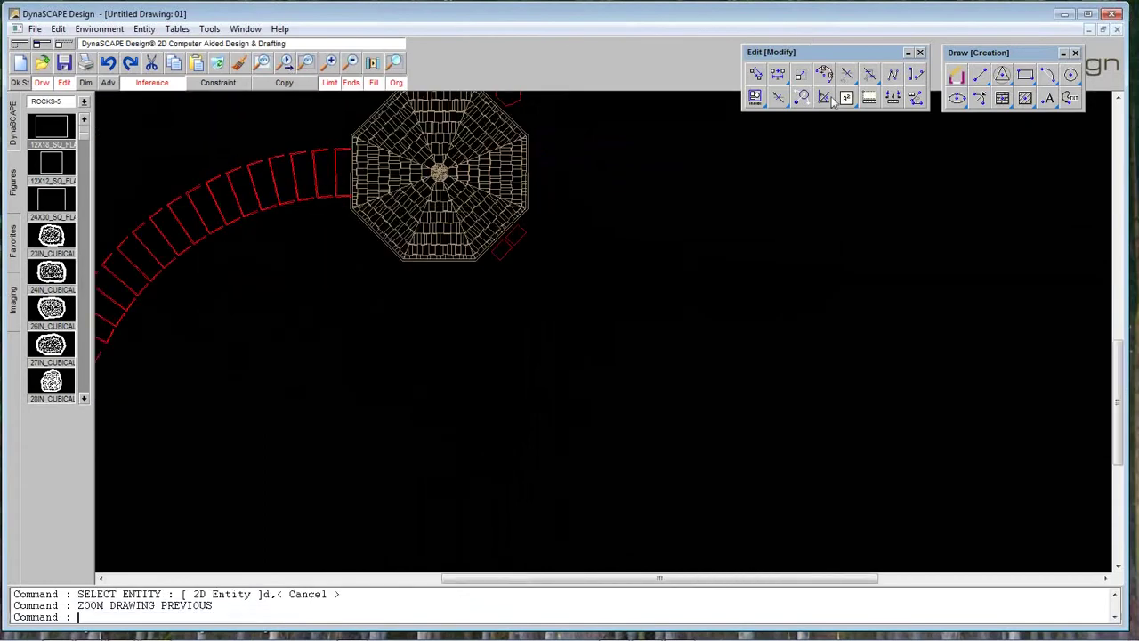
click(825, 96)
double_click(840, 158)
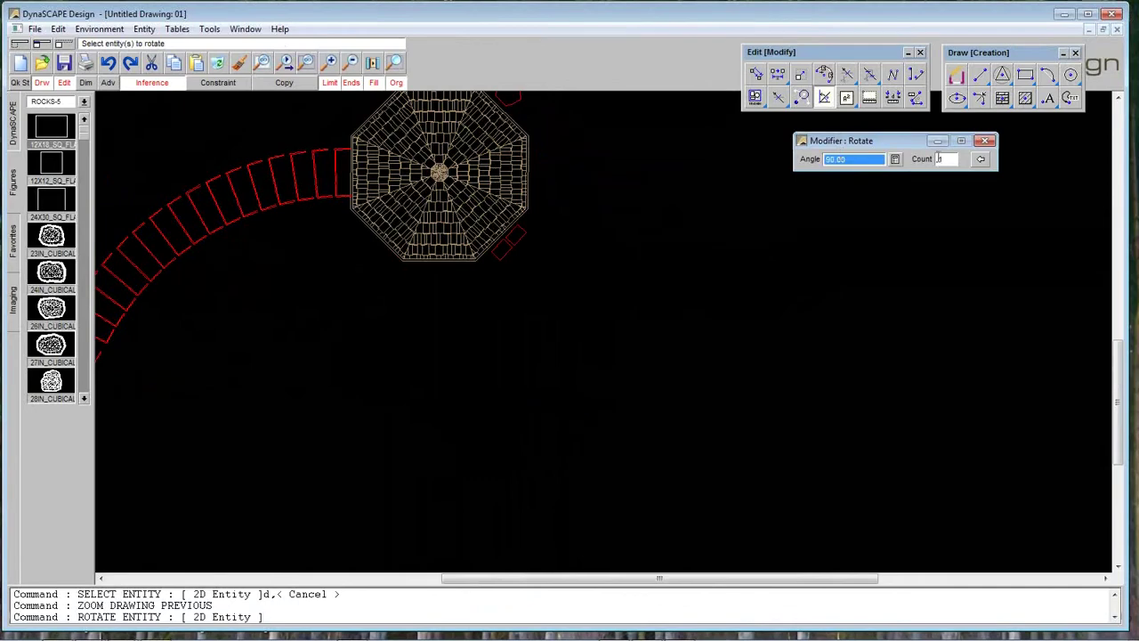
double_click(939, 159)
text(12)
key(Return)
double_click(838, 159)
text(6)
key(Return)
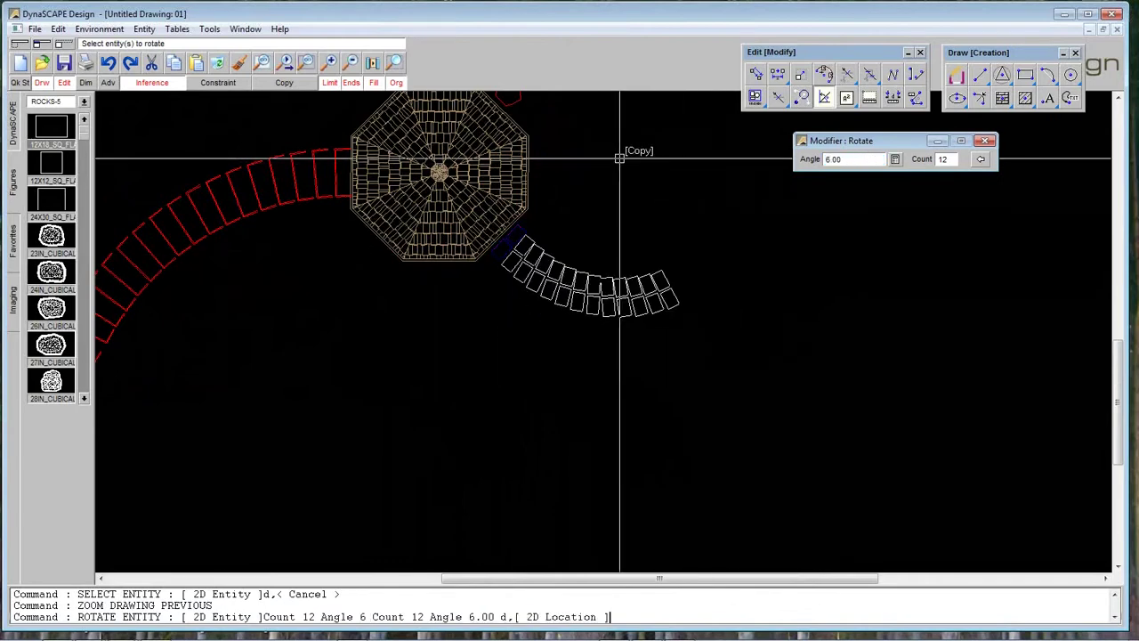
click(350, 63)
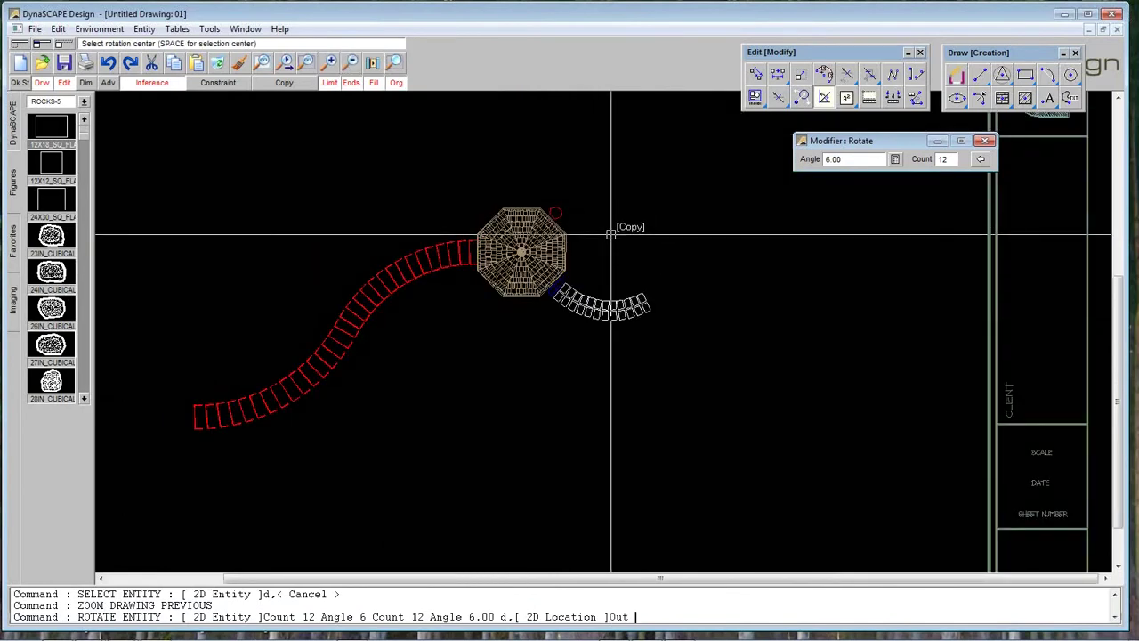
click(644, 194)
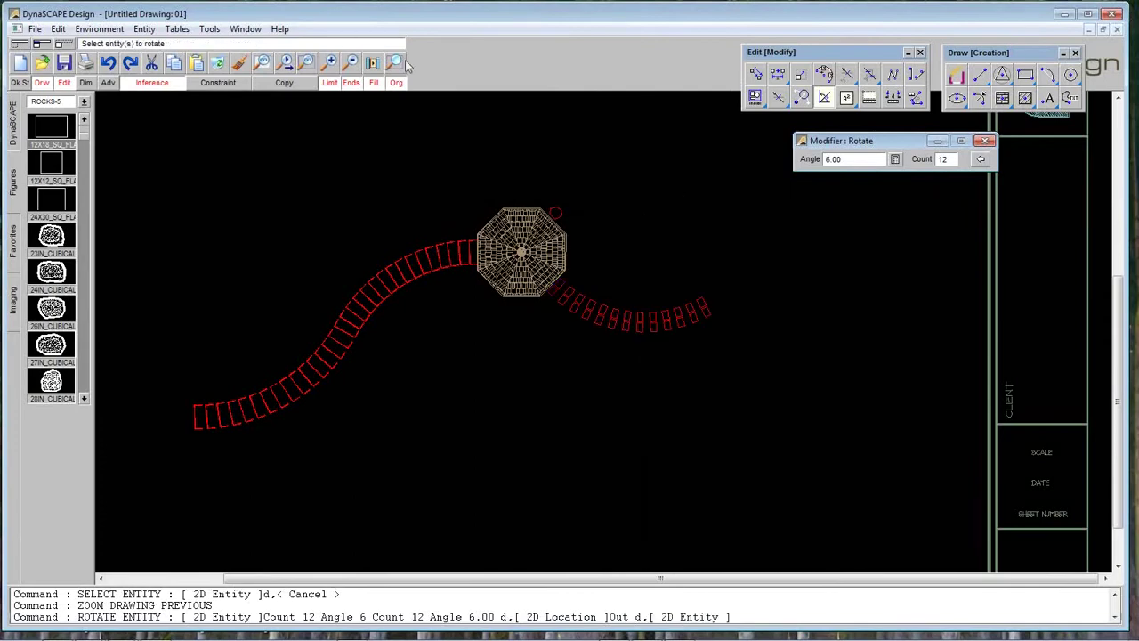
- Continue the paver path by rotate-copying its last pair with angle -6 and count 18 about a centre below and slightly right of it
click(464, 166)
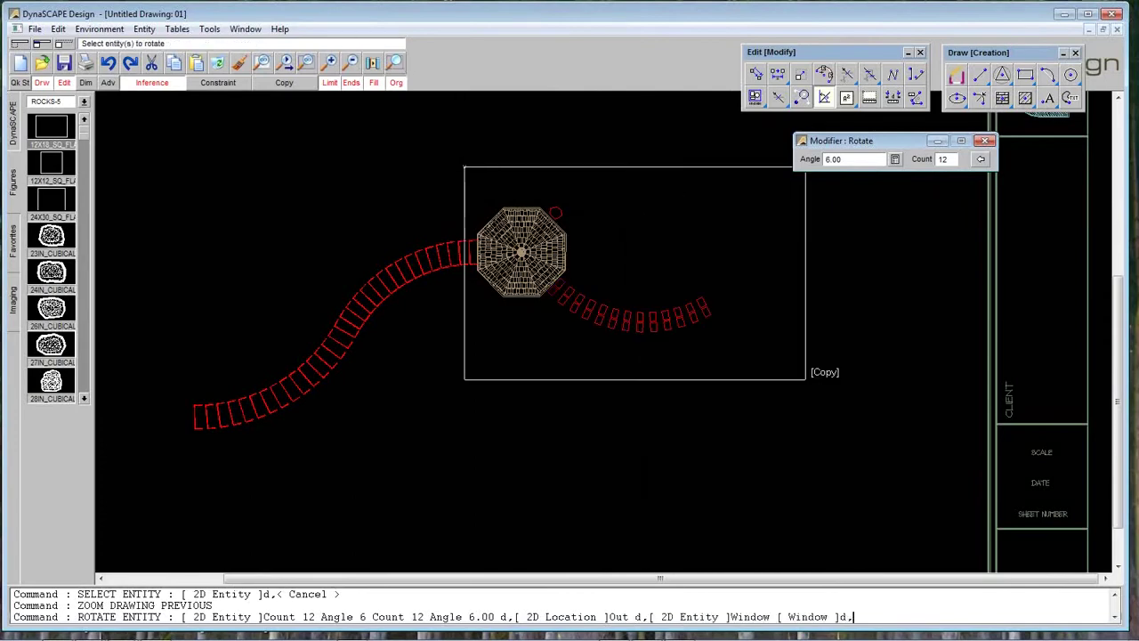
click(847, 414)
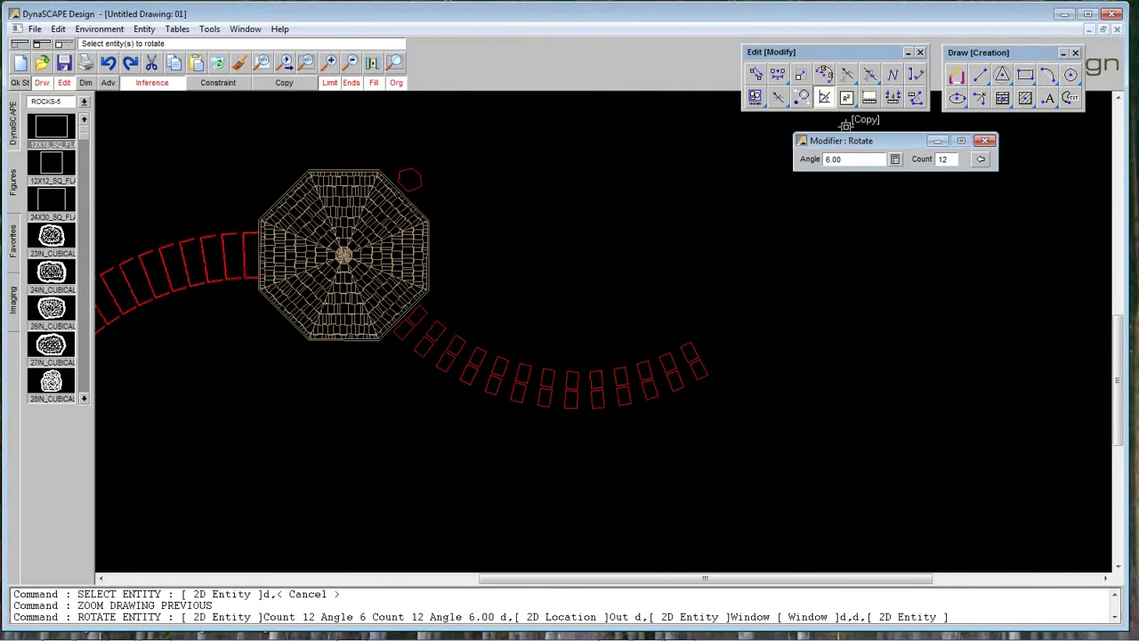
double_click(849, 159)
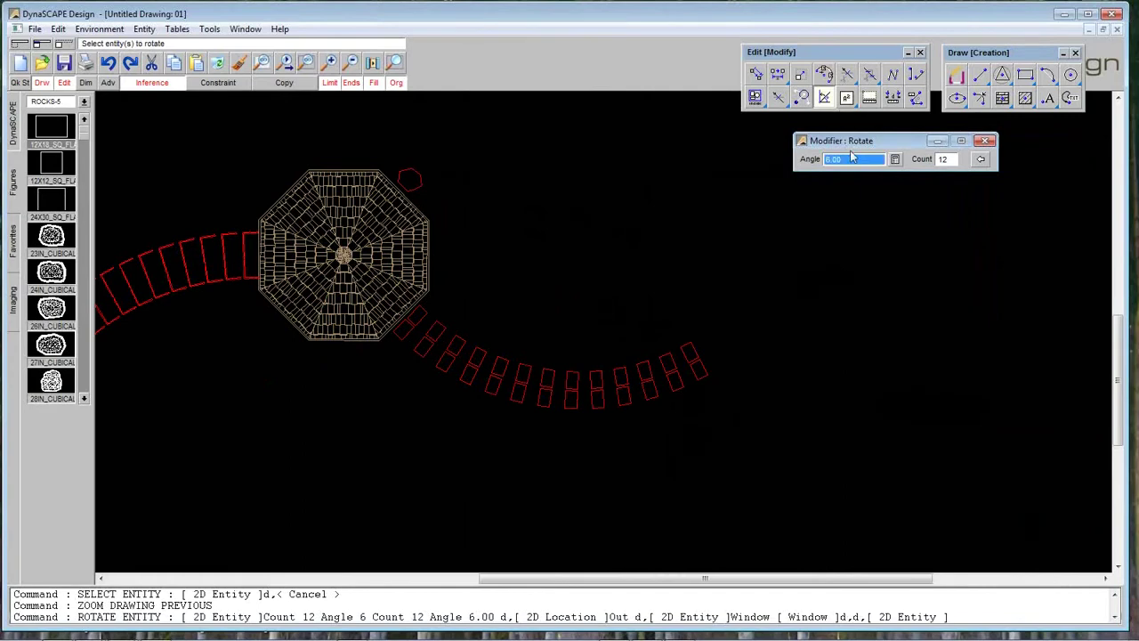
text(-6)
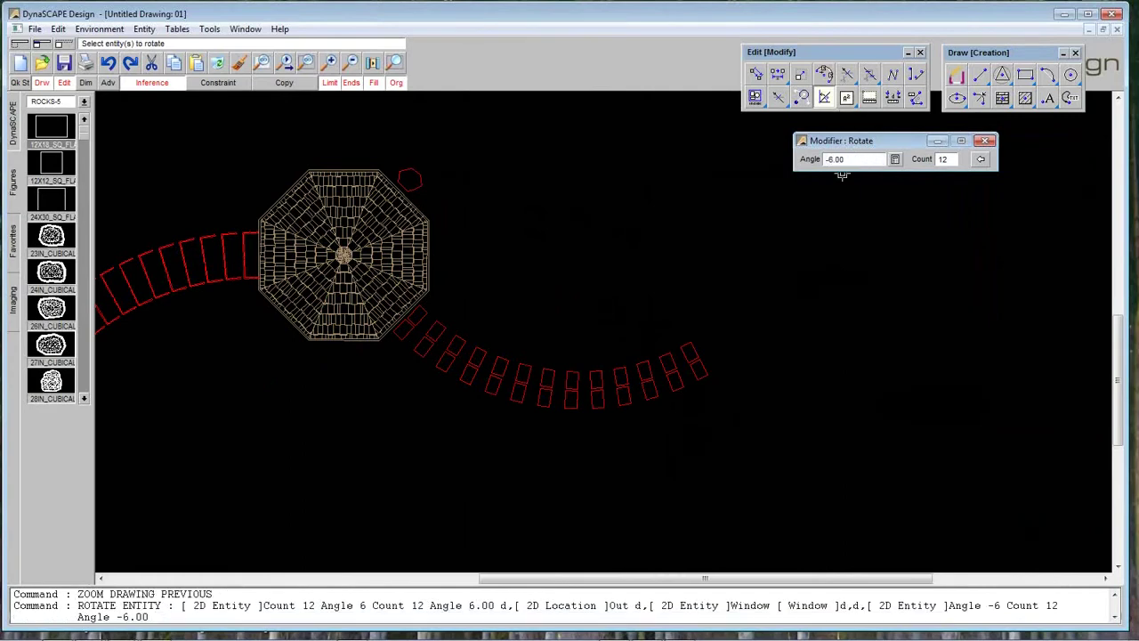
click(700, 375)
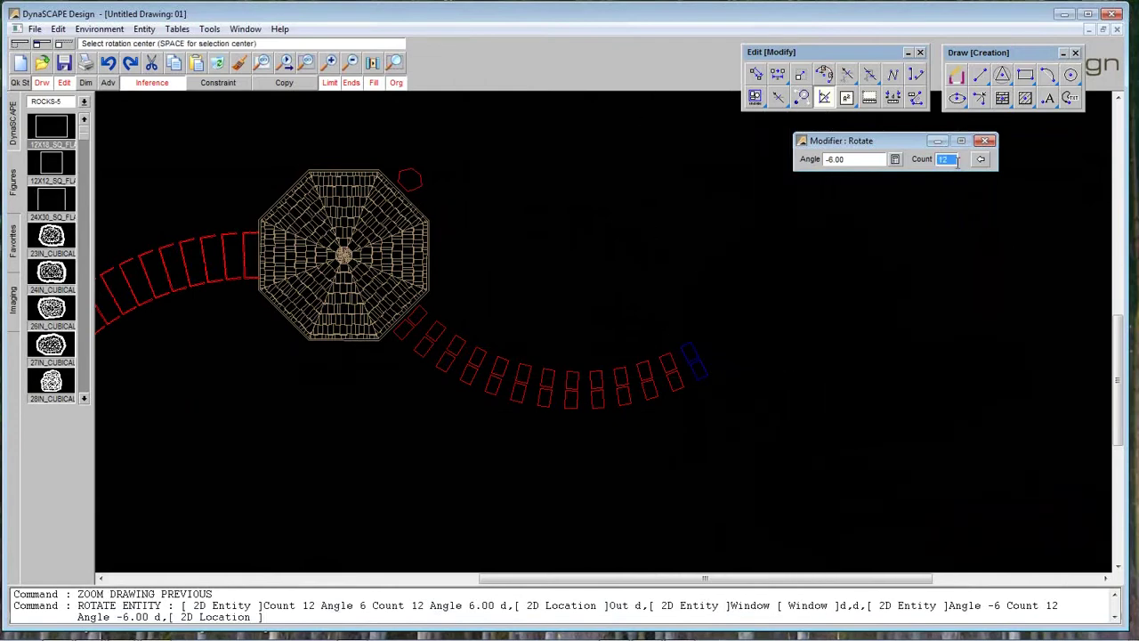
key(Return)
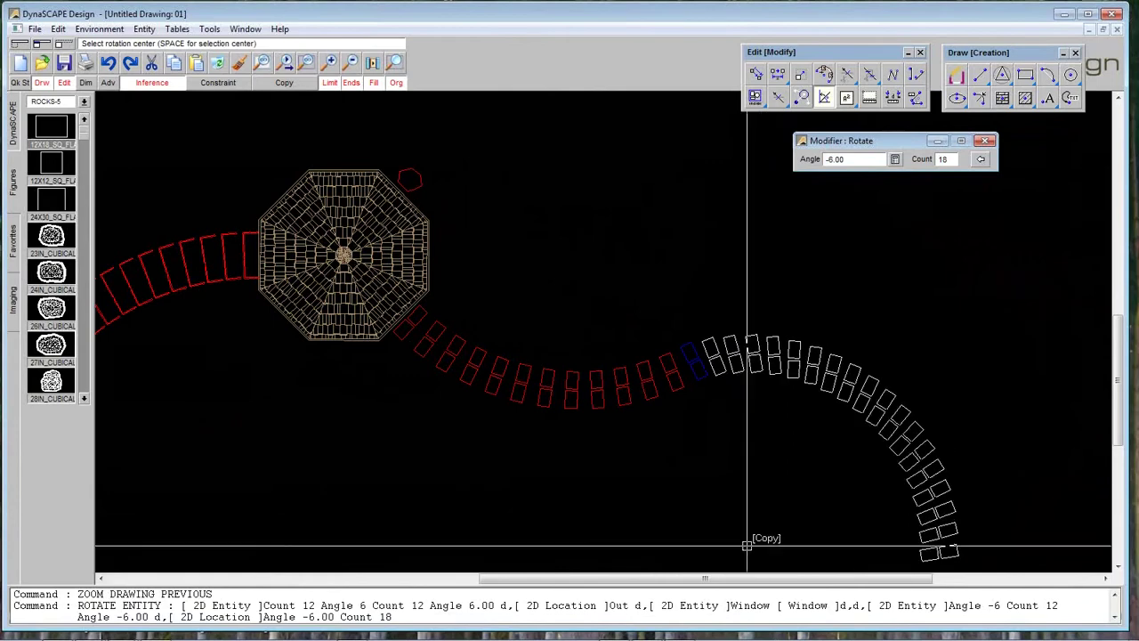
click(752, 540)
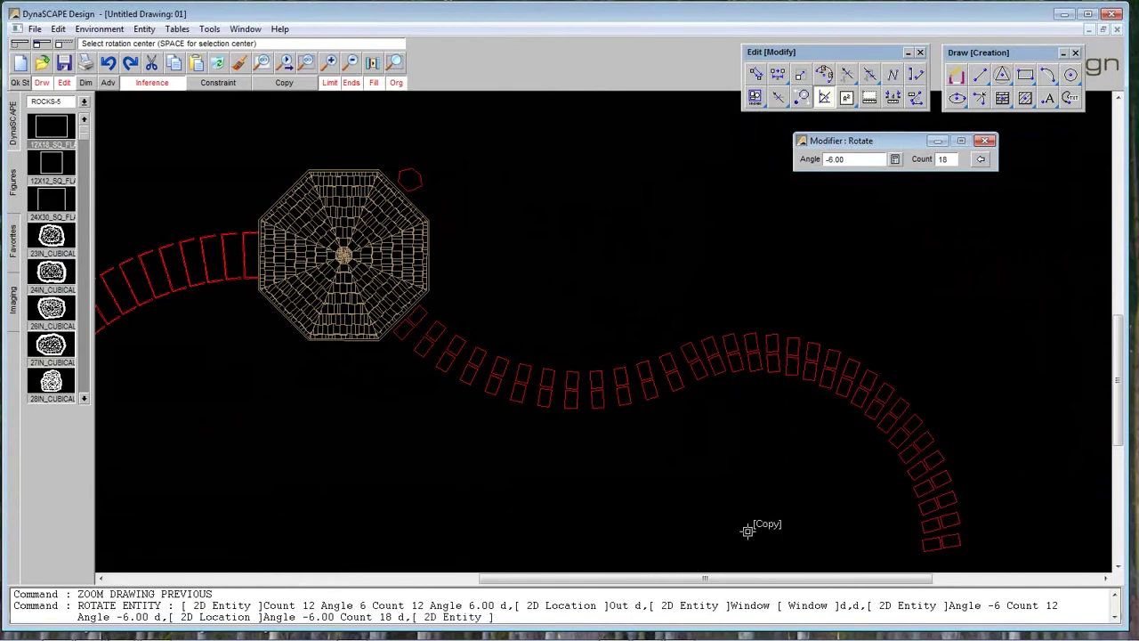
- Select the hexagonal stone at the gazebo's upper-right edge for rotate-copying, trying angle 2 and count 20
click(351, 63)
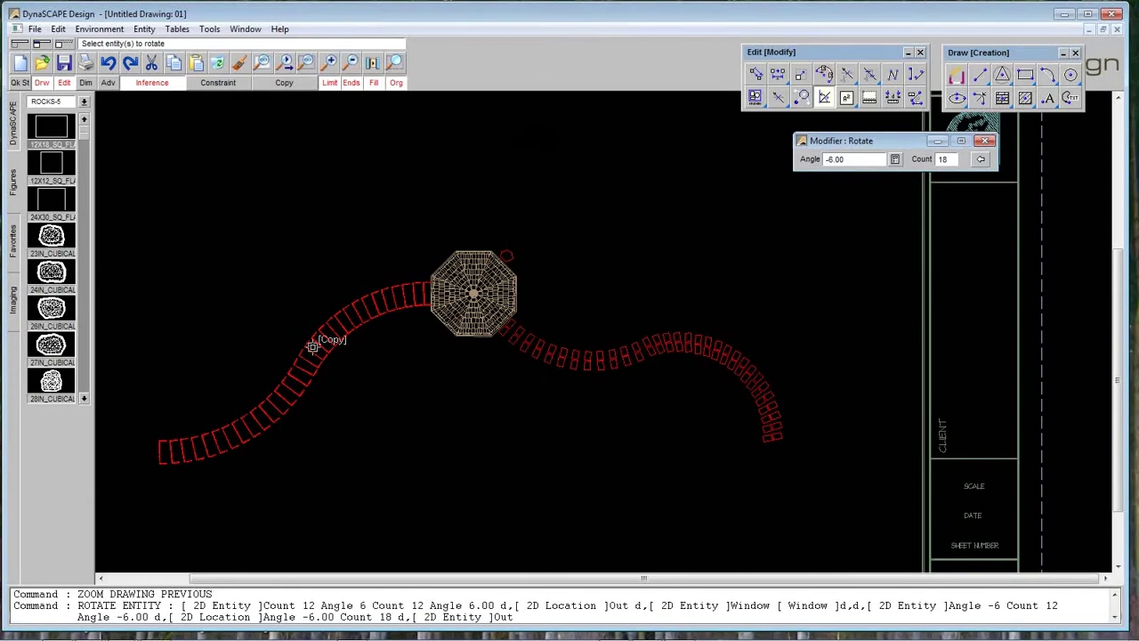
scroll(308, 341, up, 1)
scroll(307, 330, up, 1)
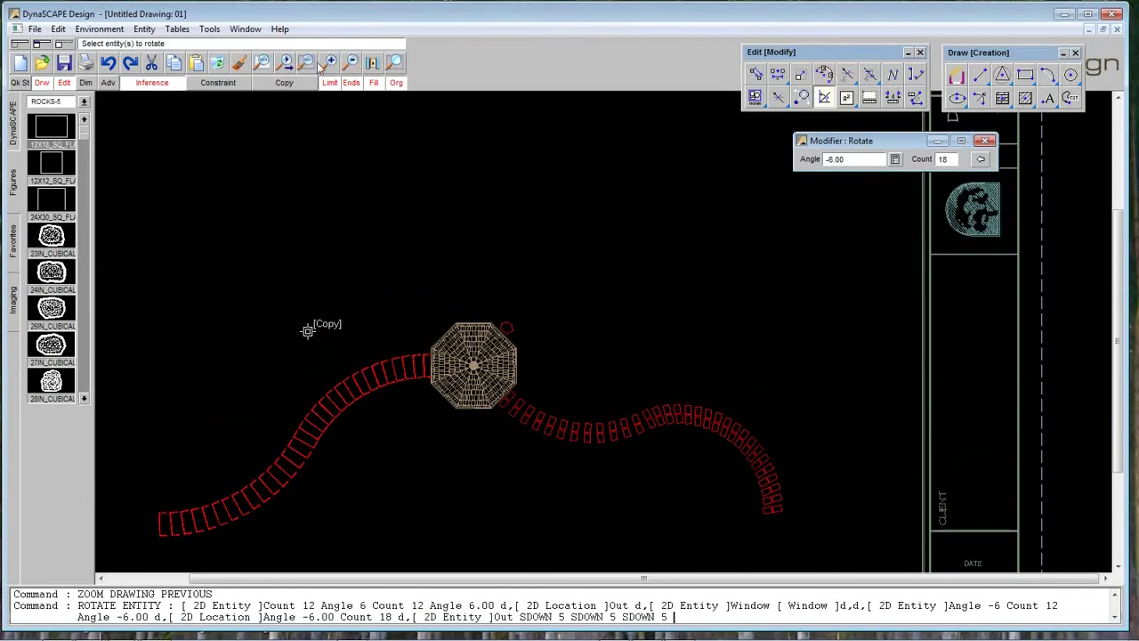
click(350, 63)
click(396, 63)
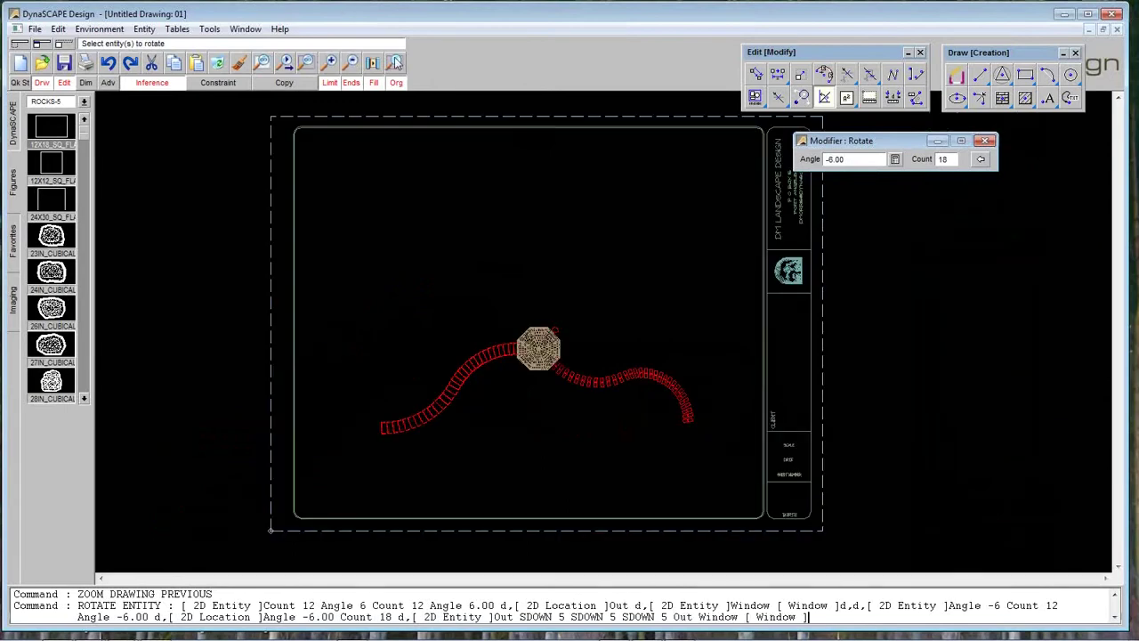
click(410, 185)
click(740, 405)
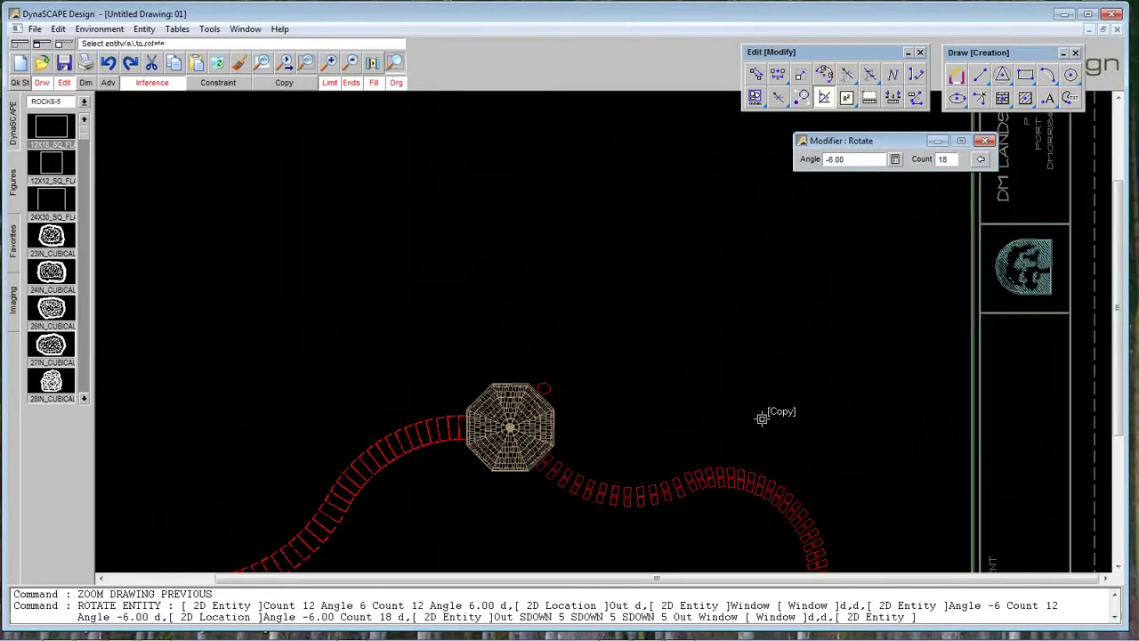
drag(846, 144, 830, 140)
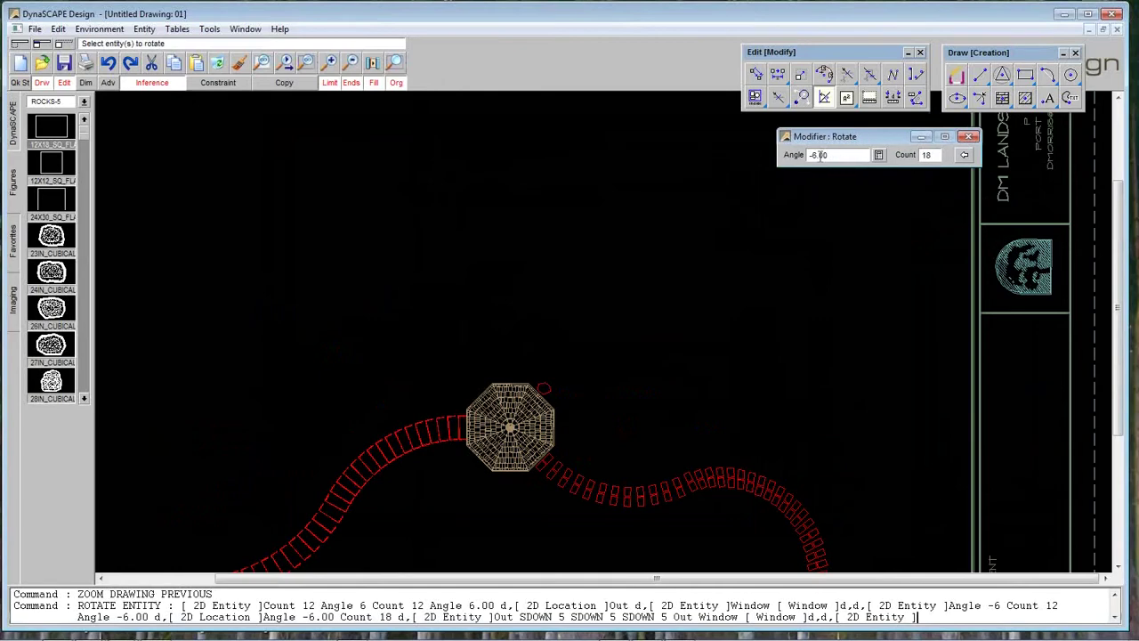
drag(900, 142, 890, 142)
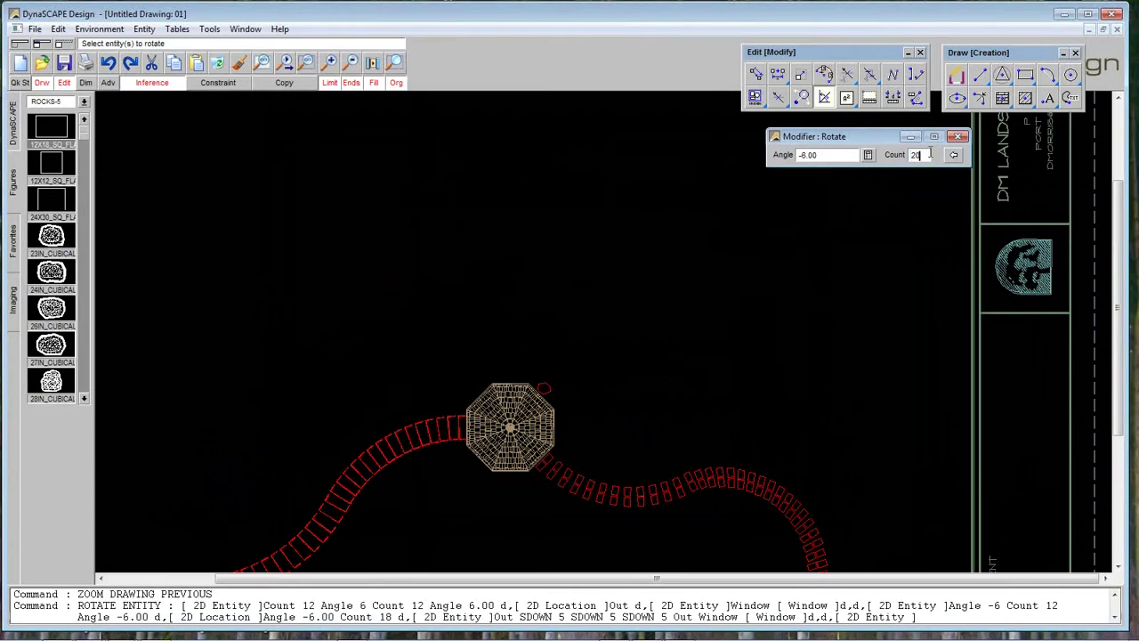
key(Return)
click(829, 155)
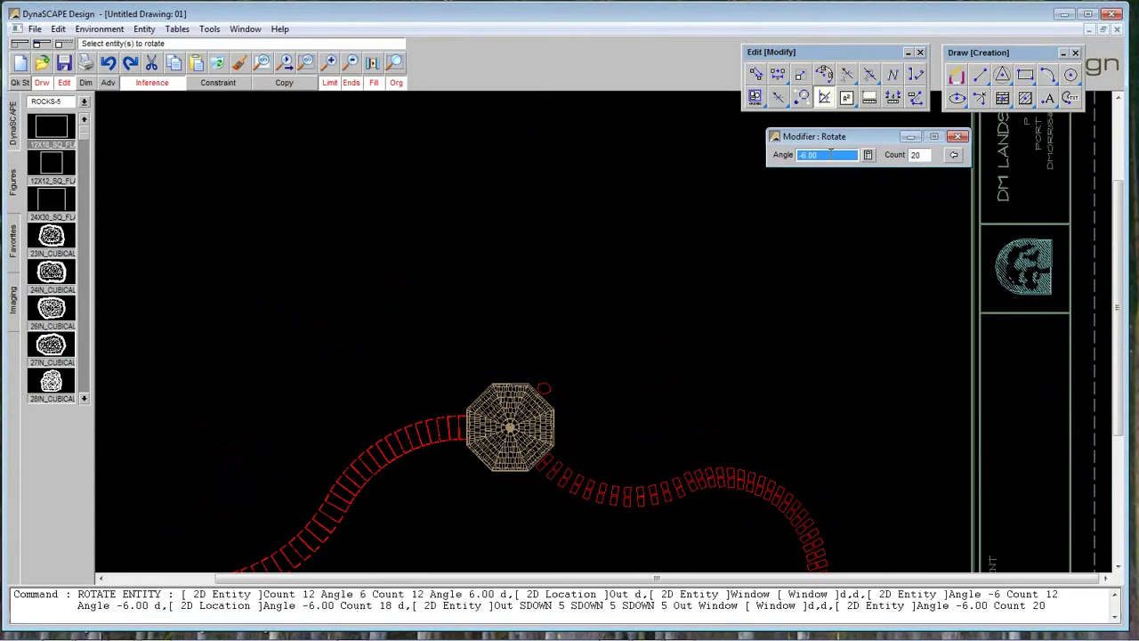
text(2)
key(Return)
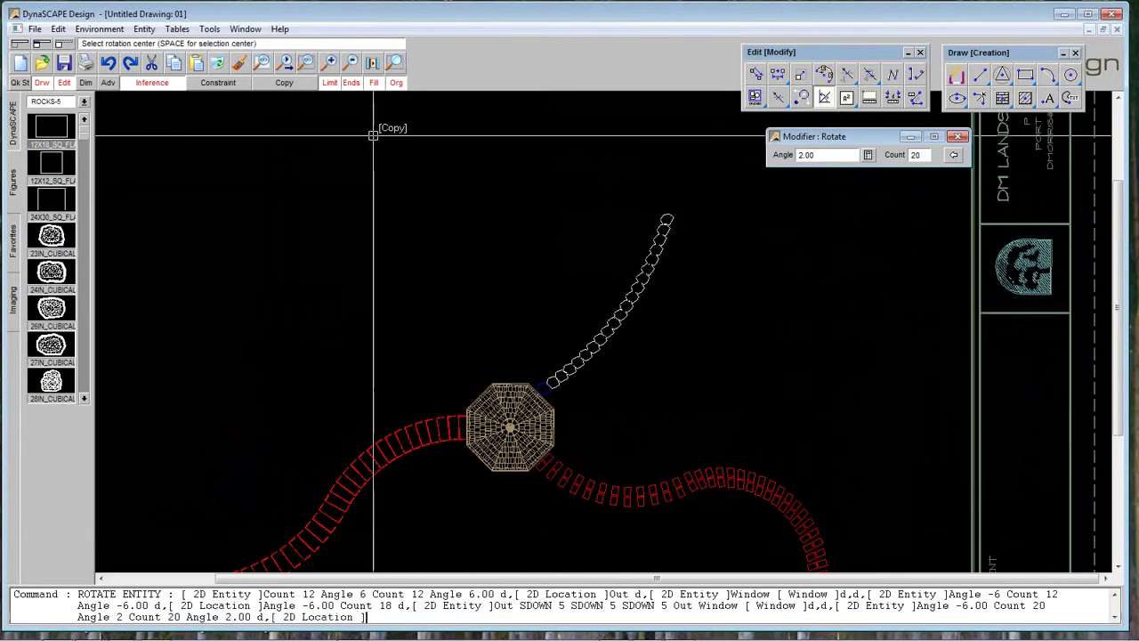
- Rotate-copy the selected hexagonal stone with angle 10 and count 12 about a centre above and slightly left of it
double_click(925, 159)
text(1)
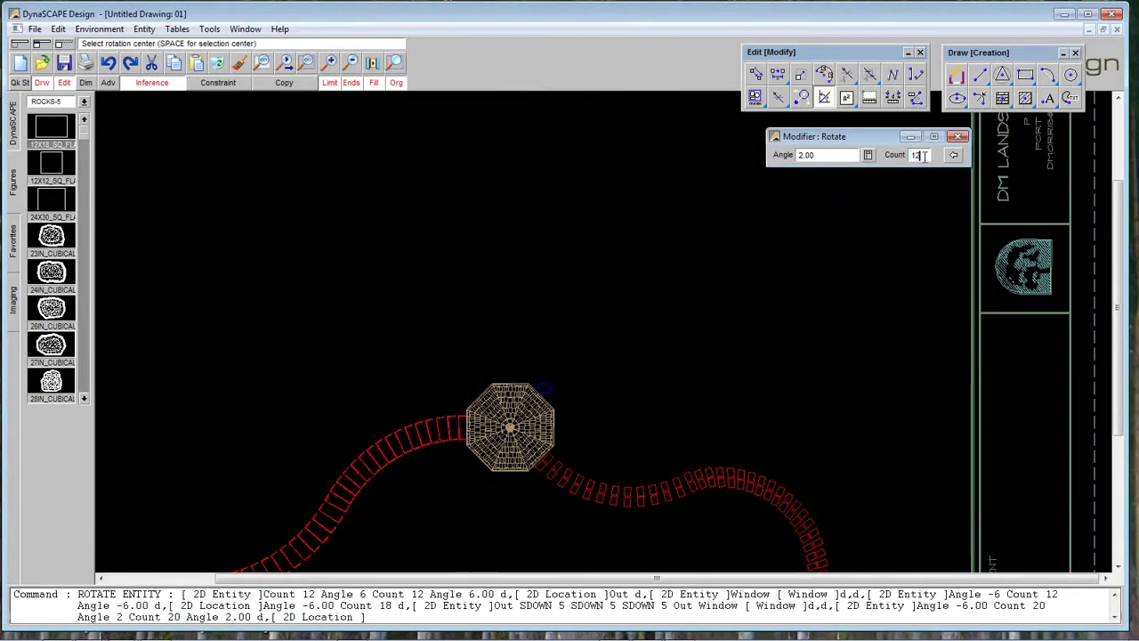
text(2)
key(Return)
double_click(839, 159)
text(10)
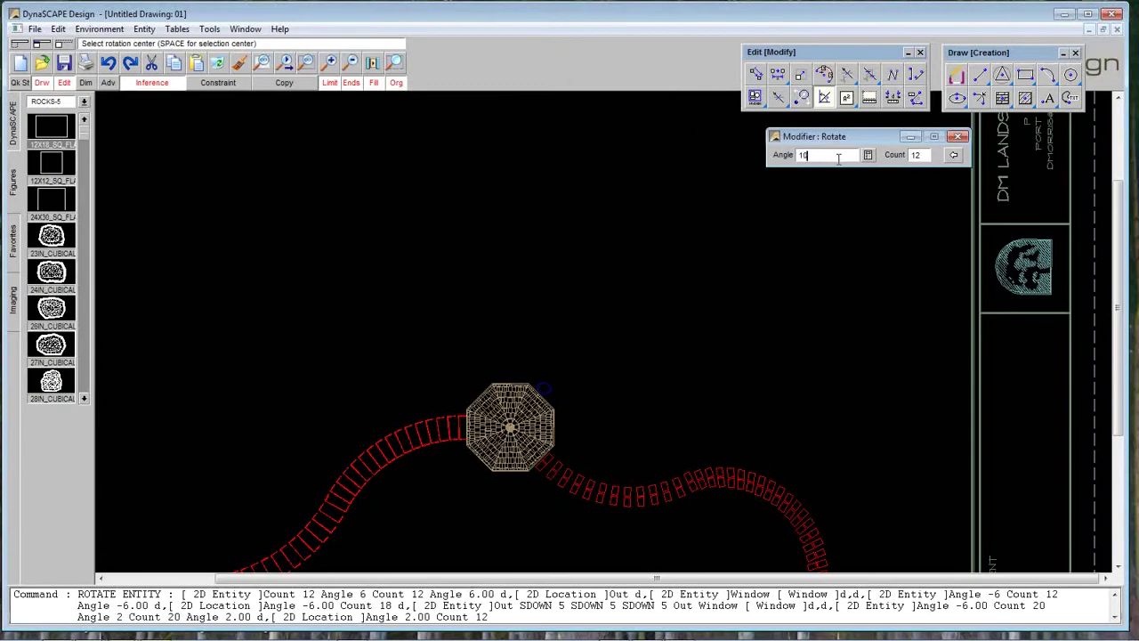
key(Return)
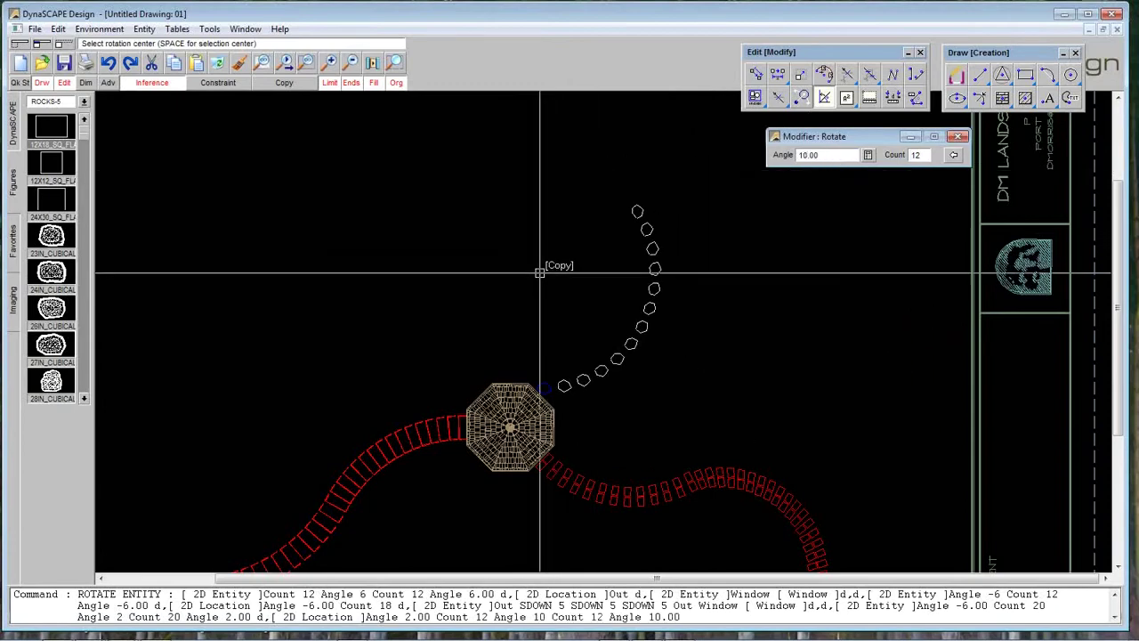
click(396, 62)
click(428, 174)
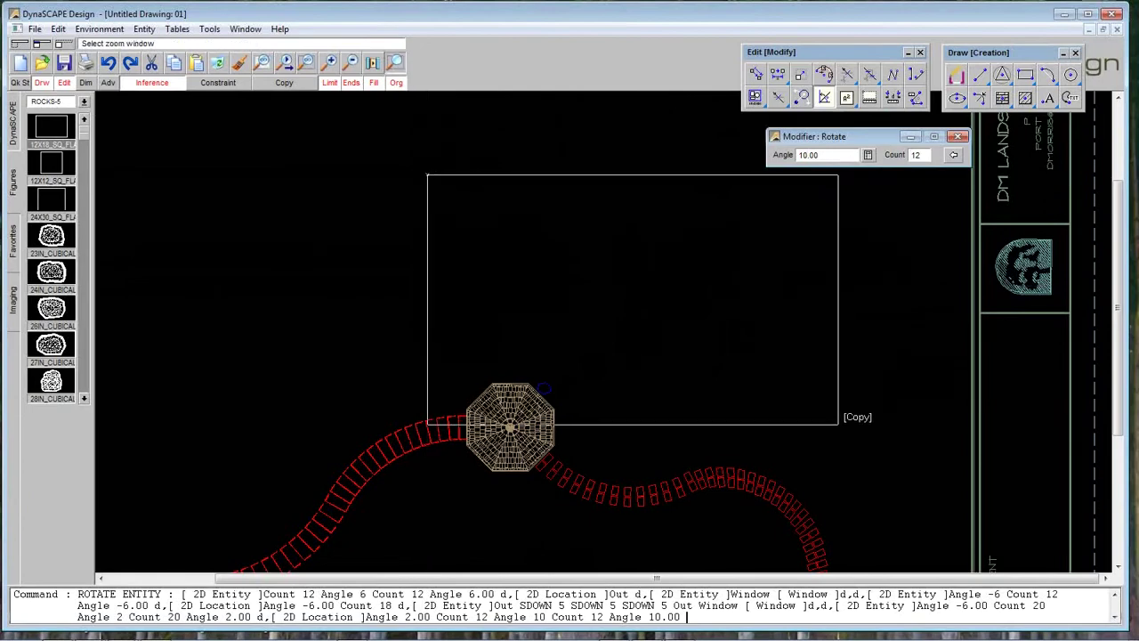
click(838, 424)
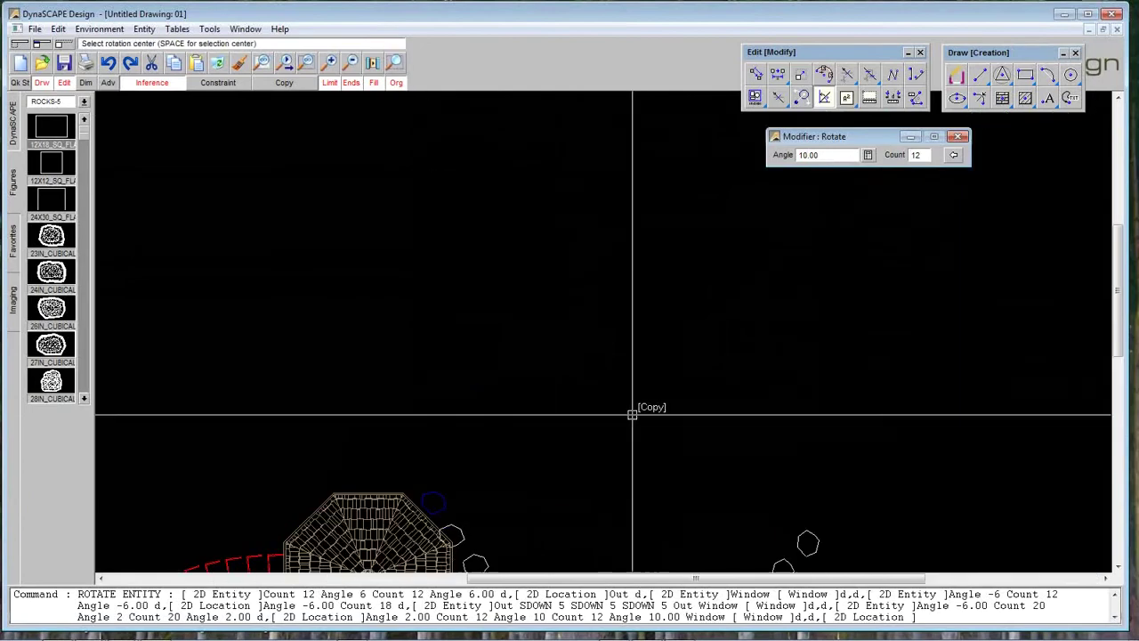
click(408, 336)
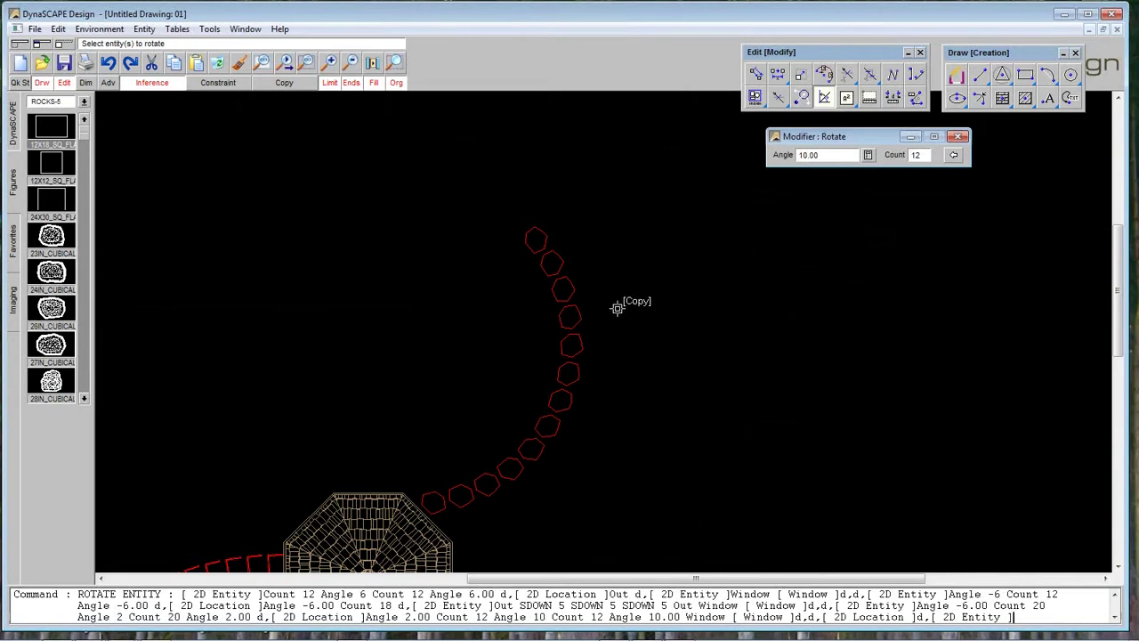
- Rotate-copy the hexagonal path's last stone into a full ring with count 12 and angle 360 ÷ 12 about a centre up and left of it
drag(847, 144, 826, 147)
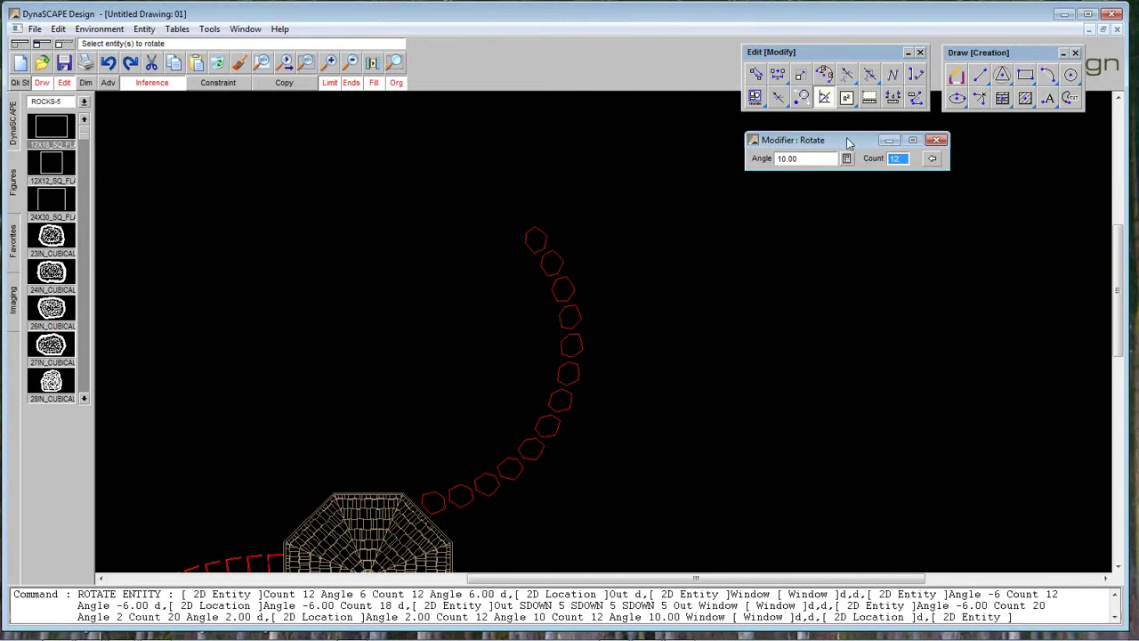
drag(847, 137, 845, 141)
click(811, 161)
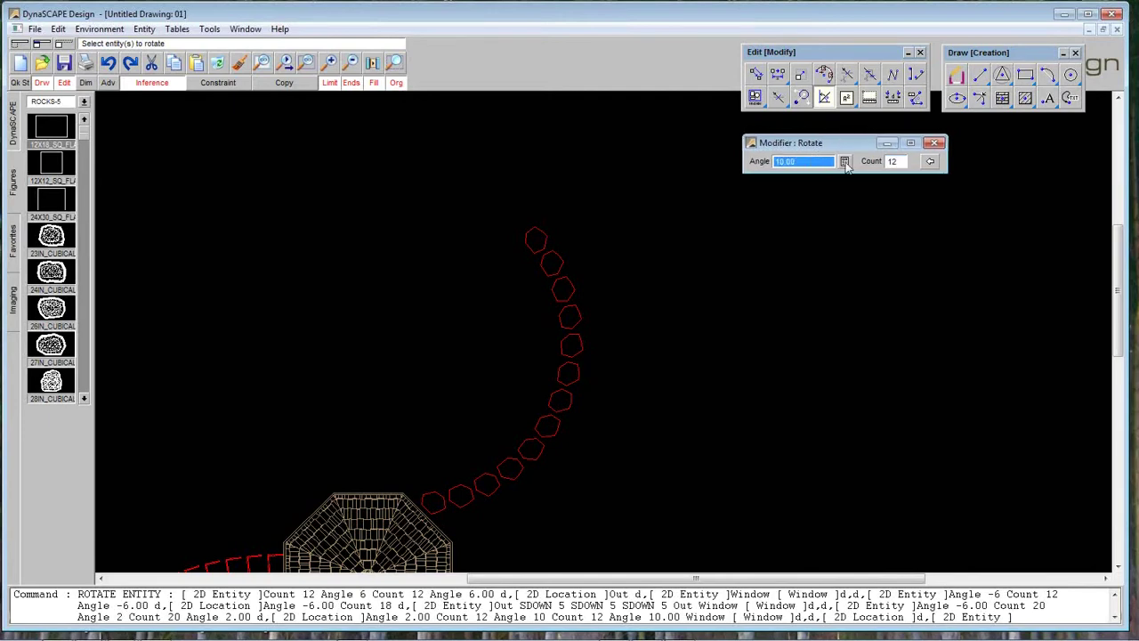
click(844, 162)
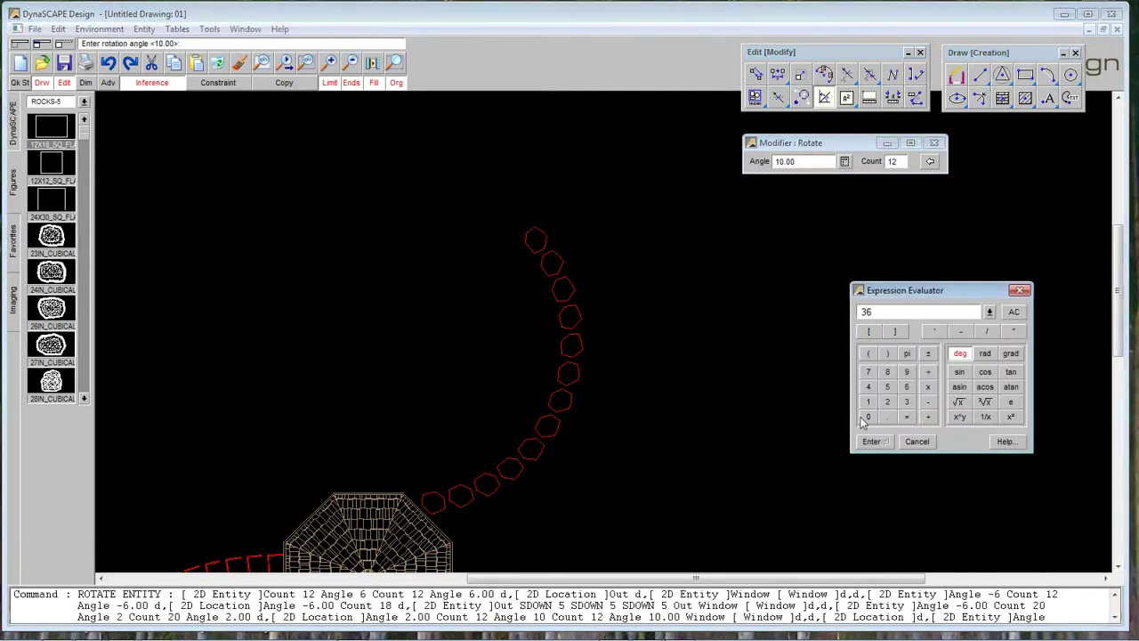
click(929, 373)
click(907, 416)
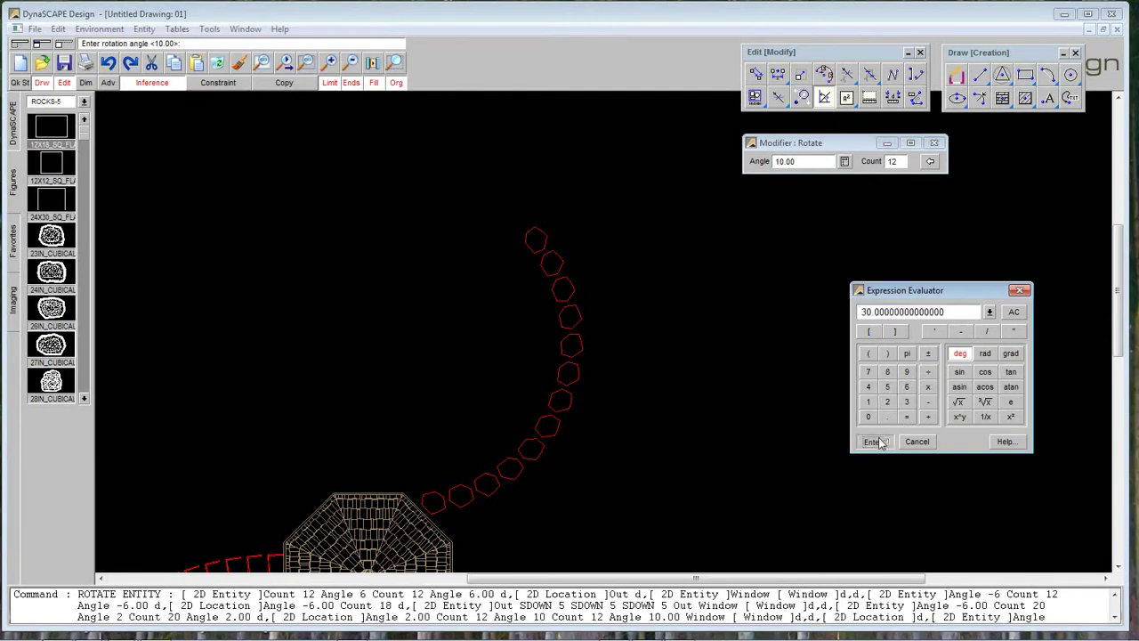
click(876, 441)
drag(817, 146, 821, 145)
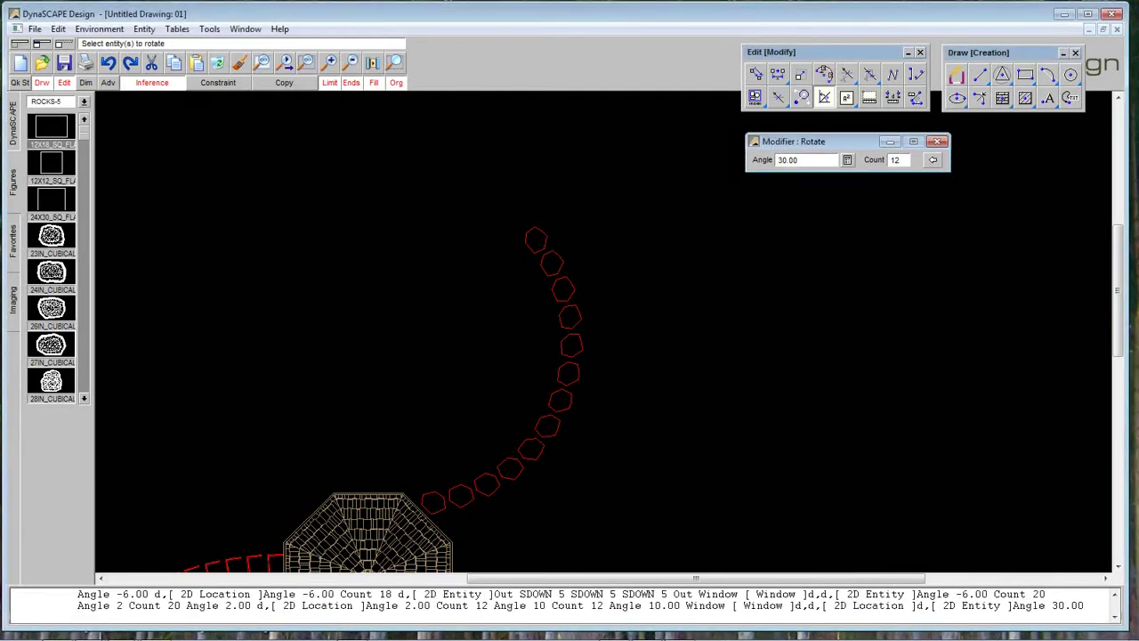
click(541, 229)
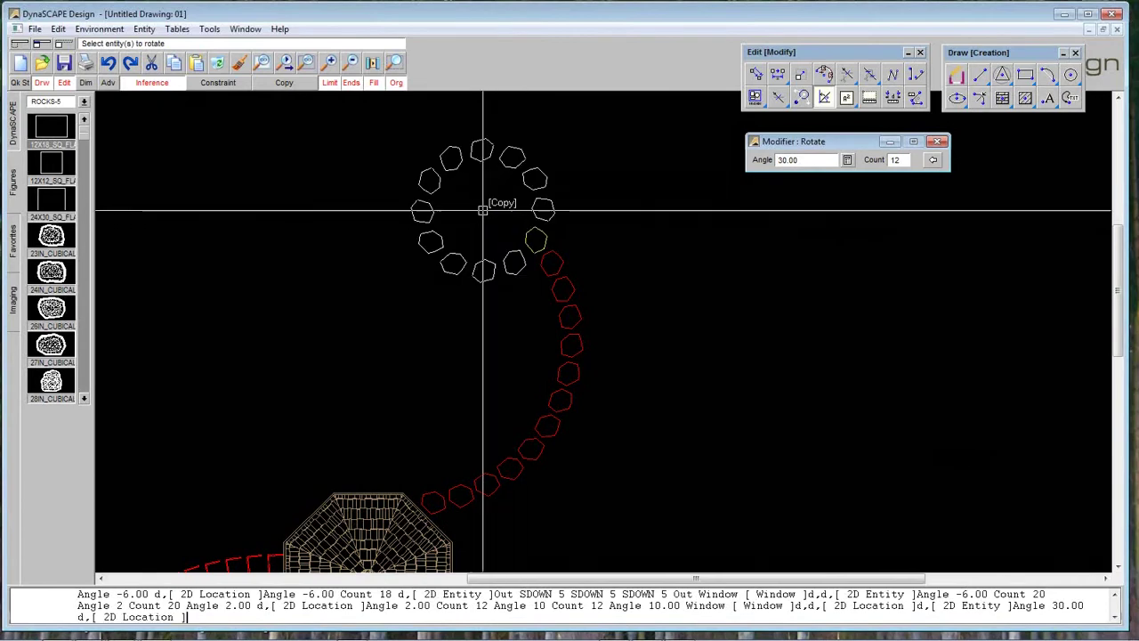
click(492, 210)
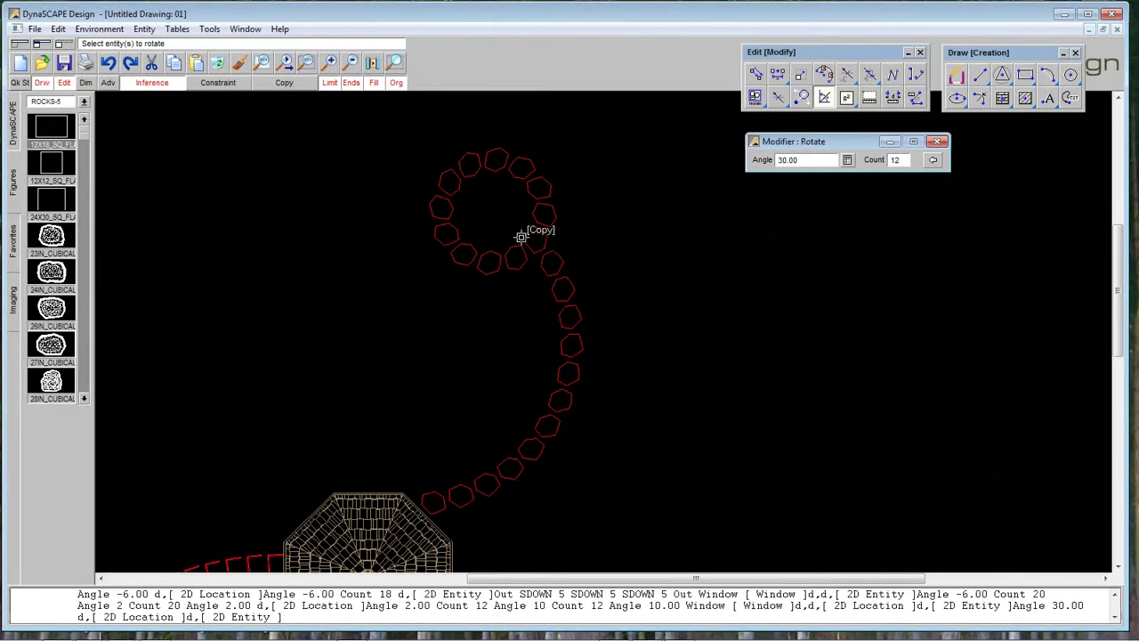
- Copy the hexagonal stone just below the ring's lower-right edge to its upper right, its lower left and once further left
click(350, 63)
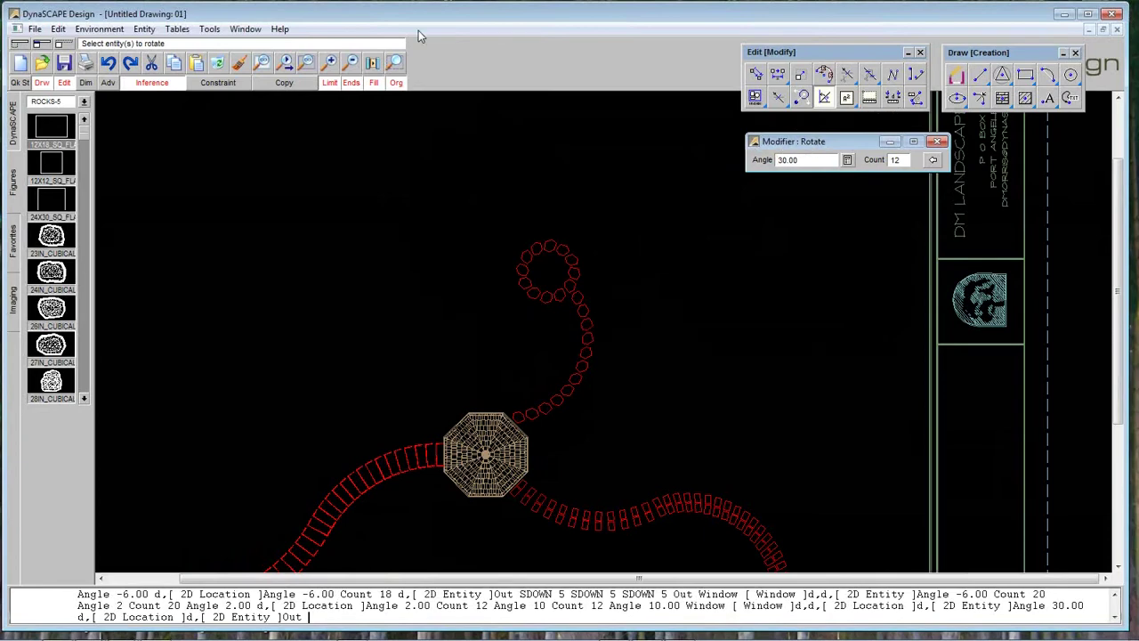
click(394, 65)
click(433, 162)
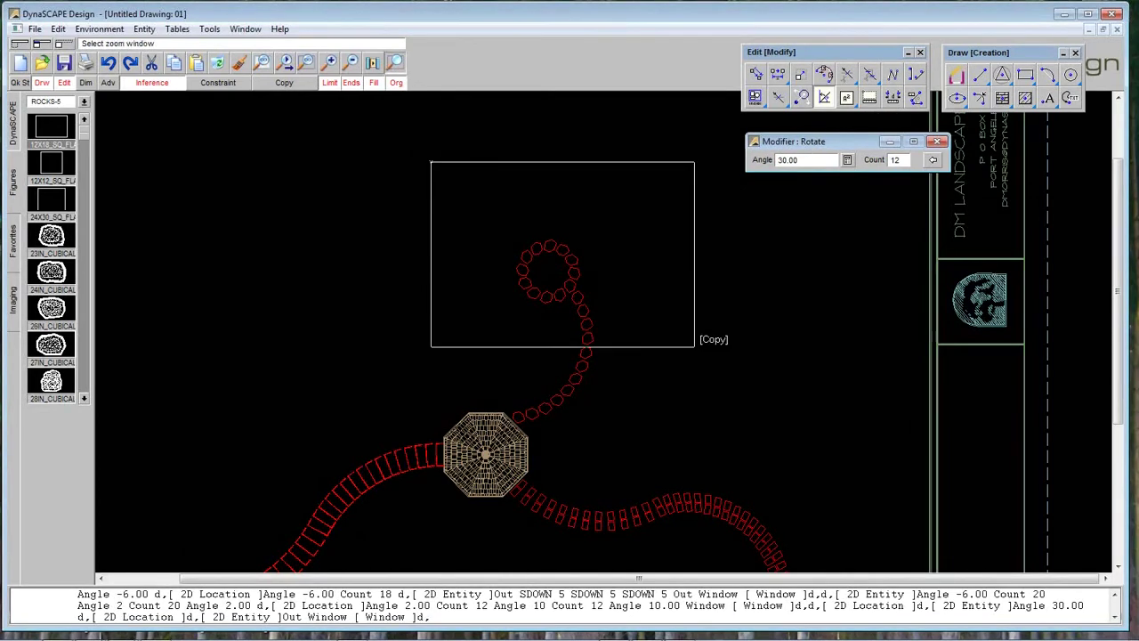
click(700, 344)
click(755, 77)
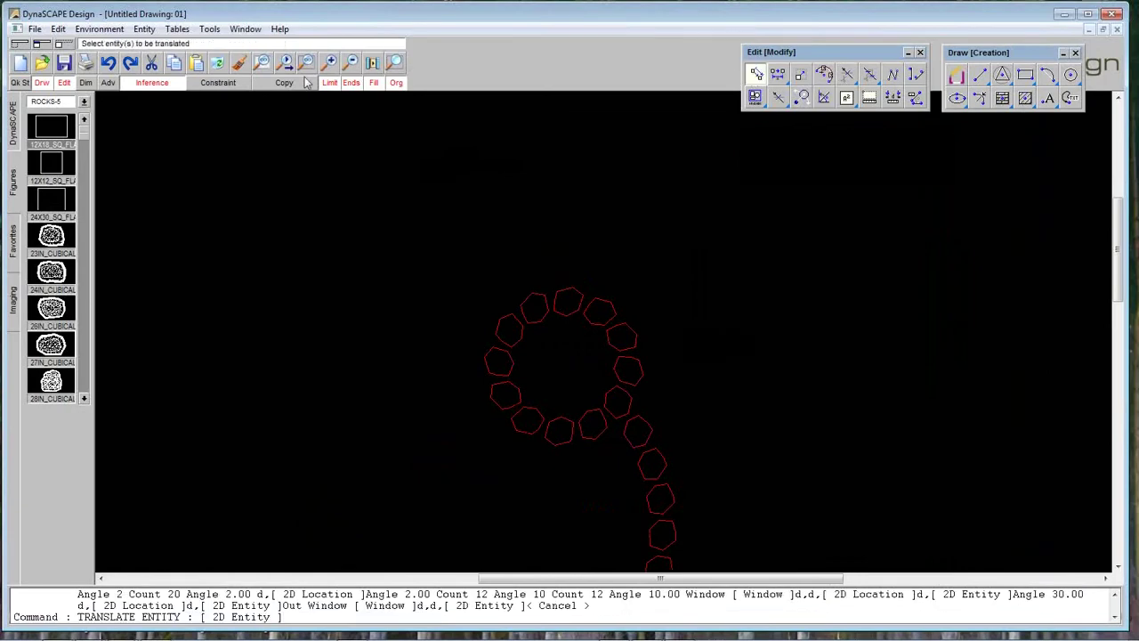
click(651, 418)
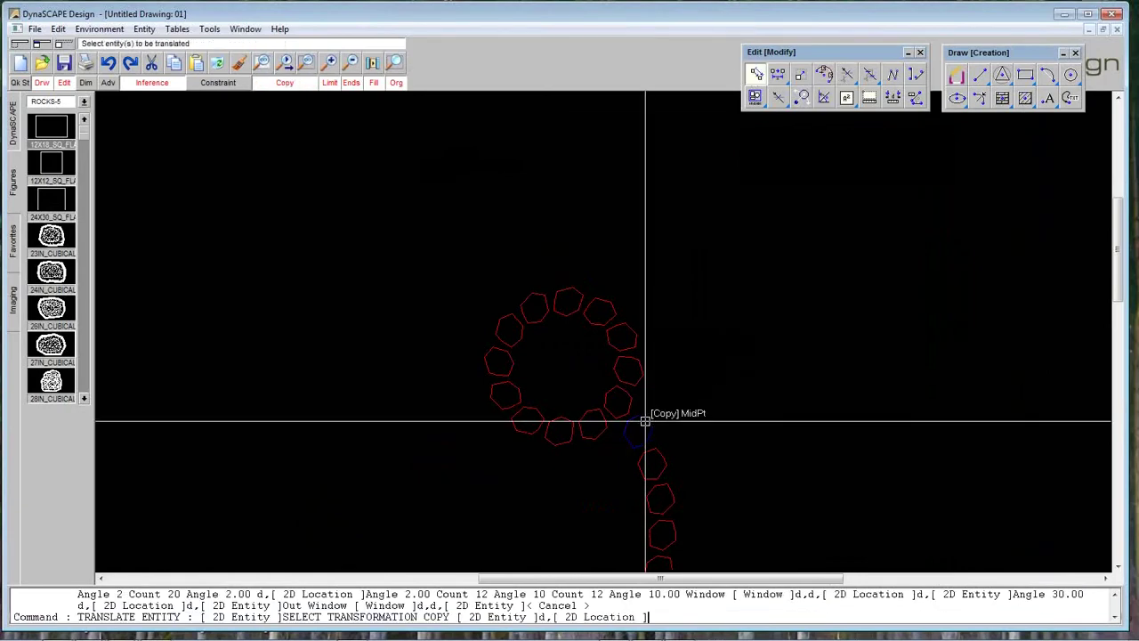
click(647, 414)
click(659, 387)
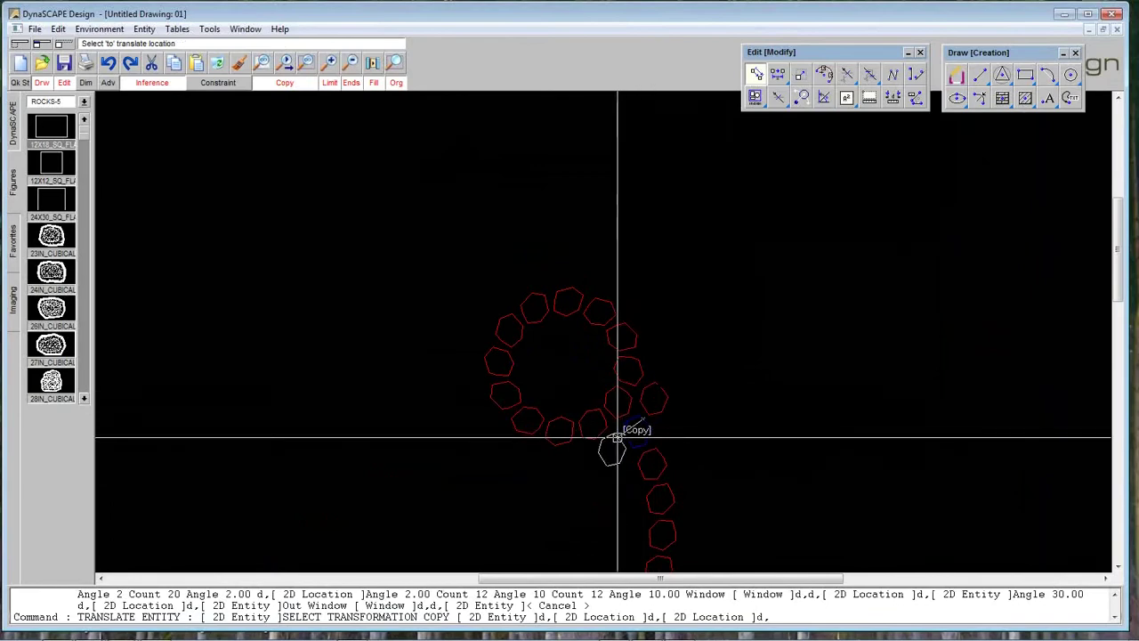
click(618, 438)
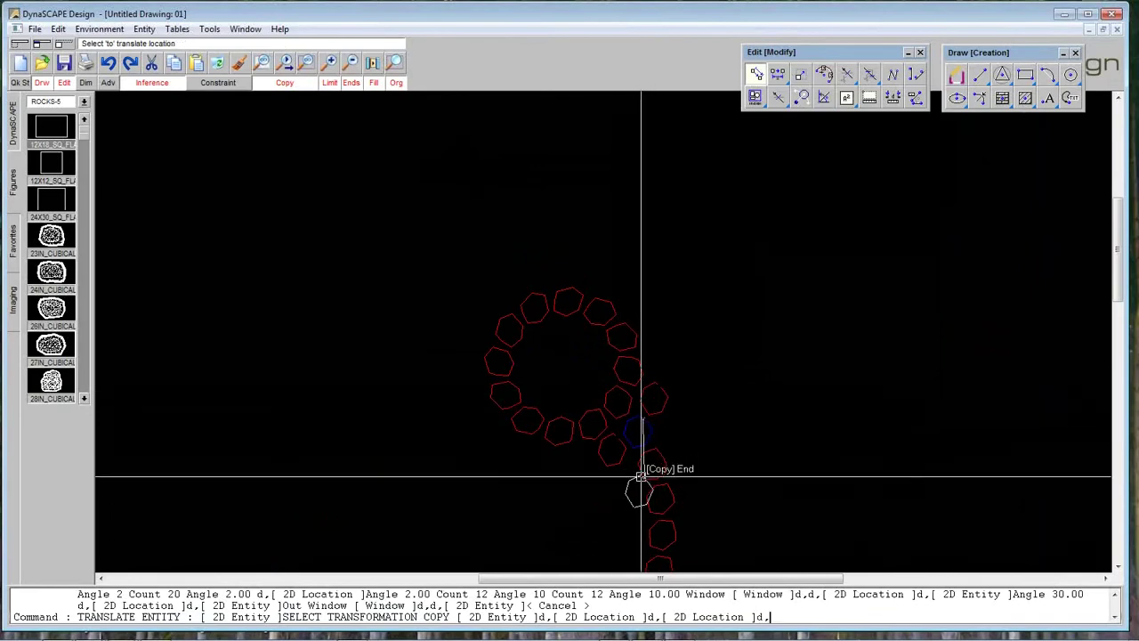
click(583, 448)
key(Escape)
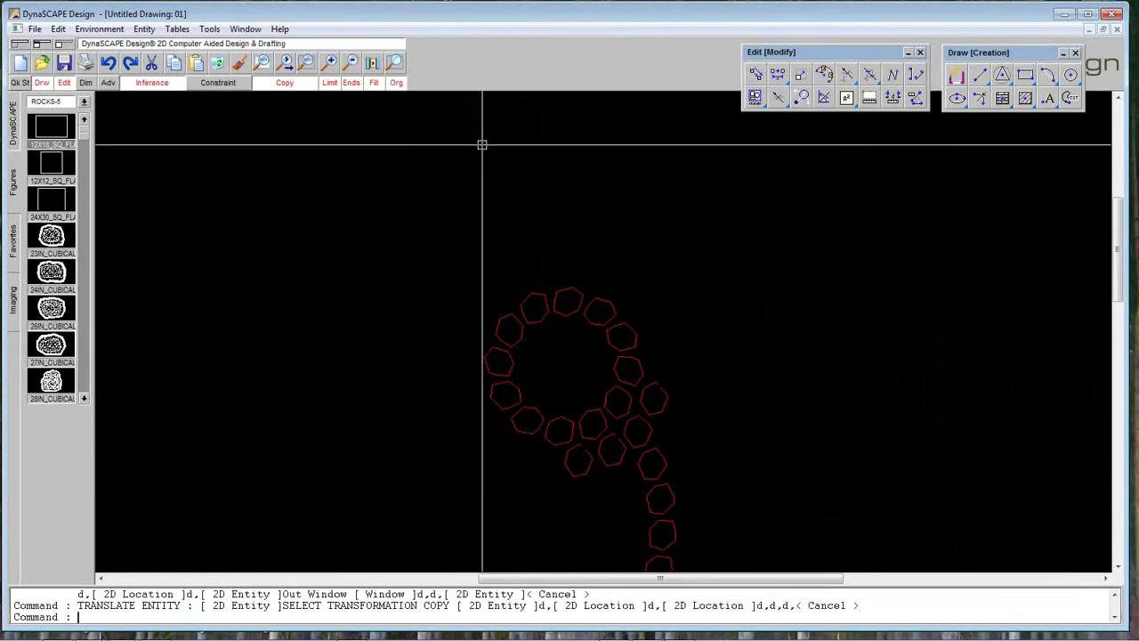
- Delete the leftmost extra hexagonal stone below the ring and repaint the drawing
click(567, 443)
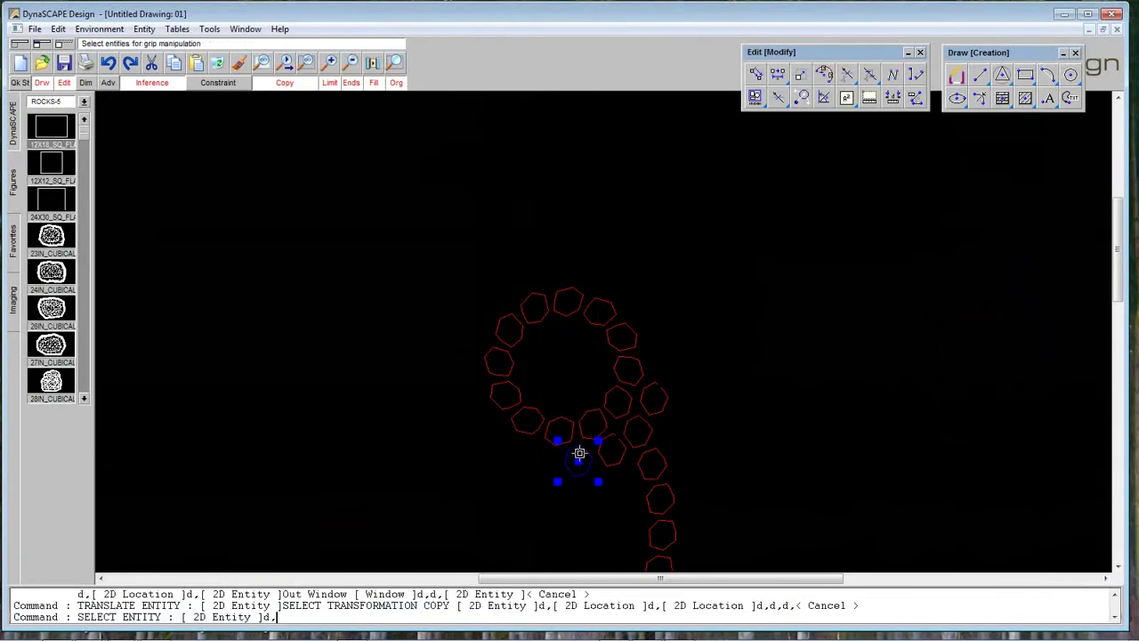
key(Delete)
click(217, 63)
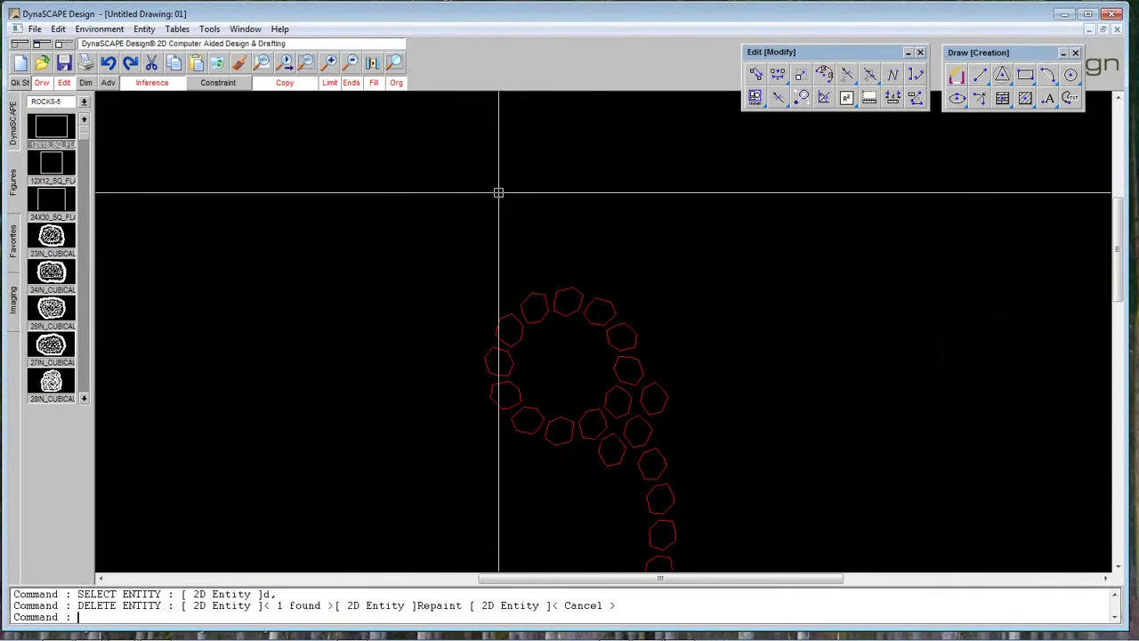
- Rotate-copy the ring's upper-left hexagonal stone with angle -10 and count 10 about a centre above and right of it
click(355, 62)
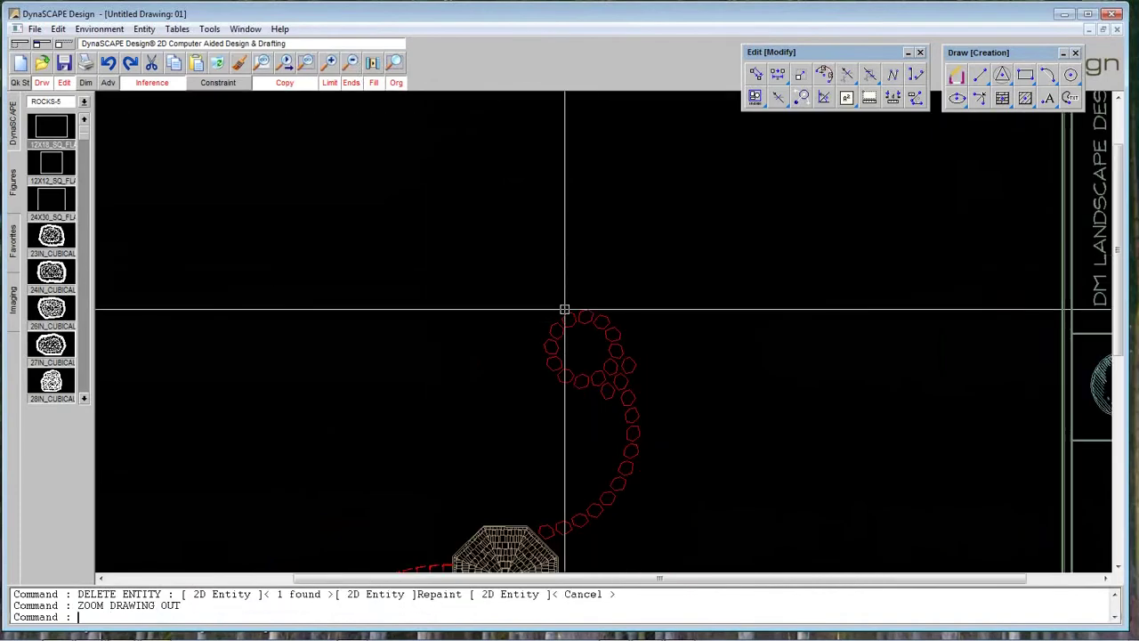
click(824, 97)
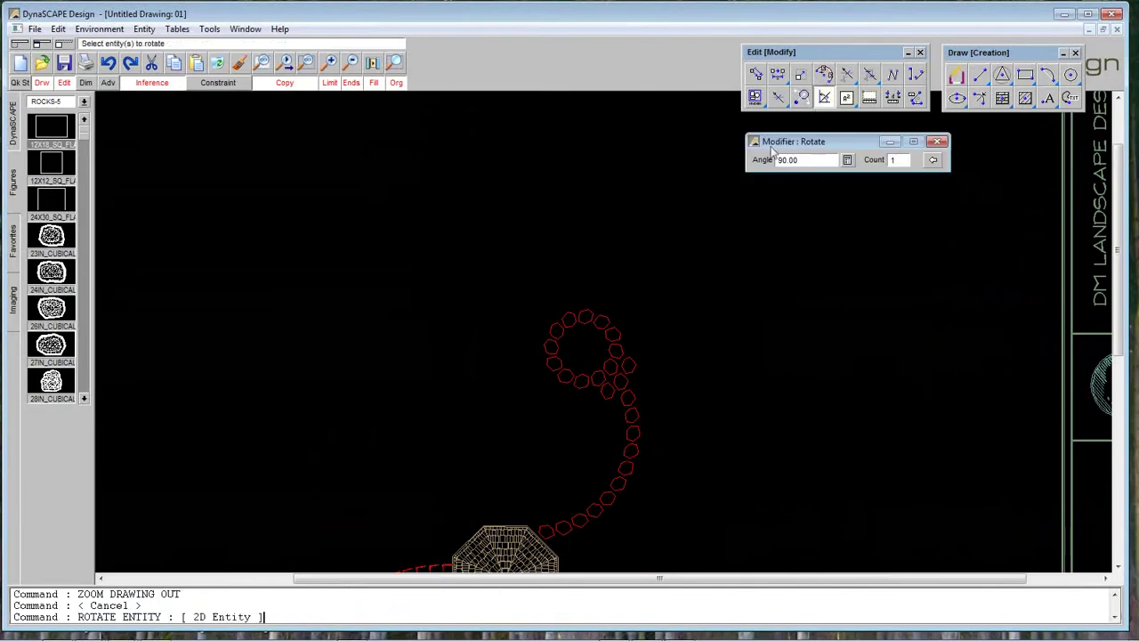
text(10)
key(Return)
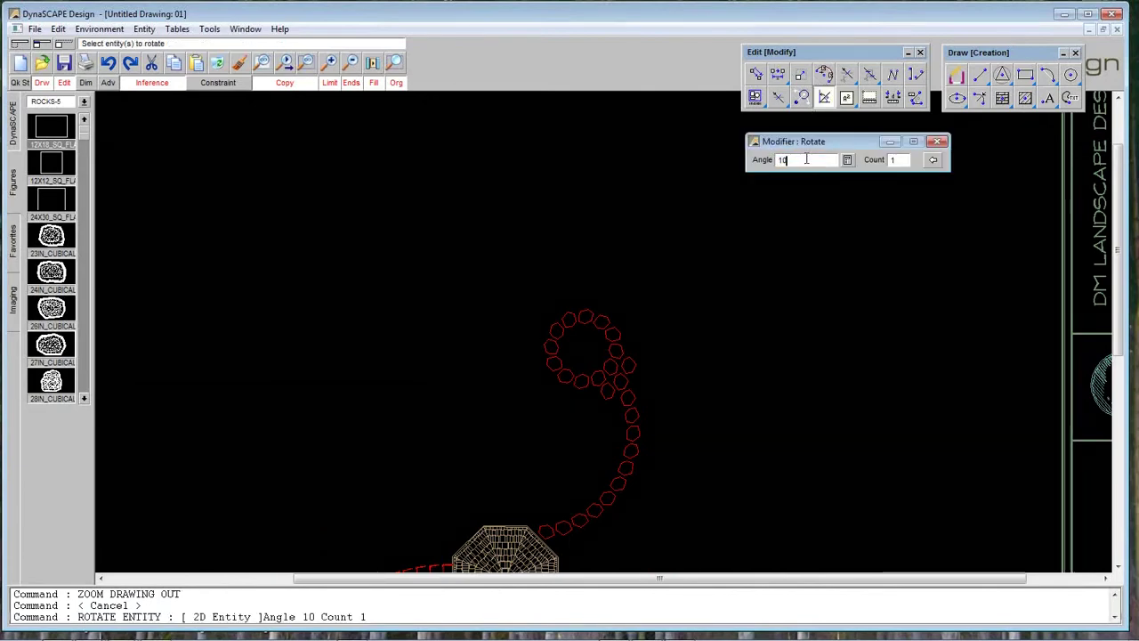
double_click(892, 160)
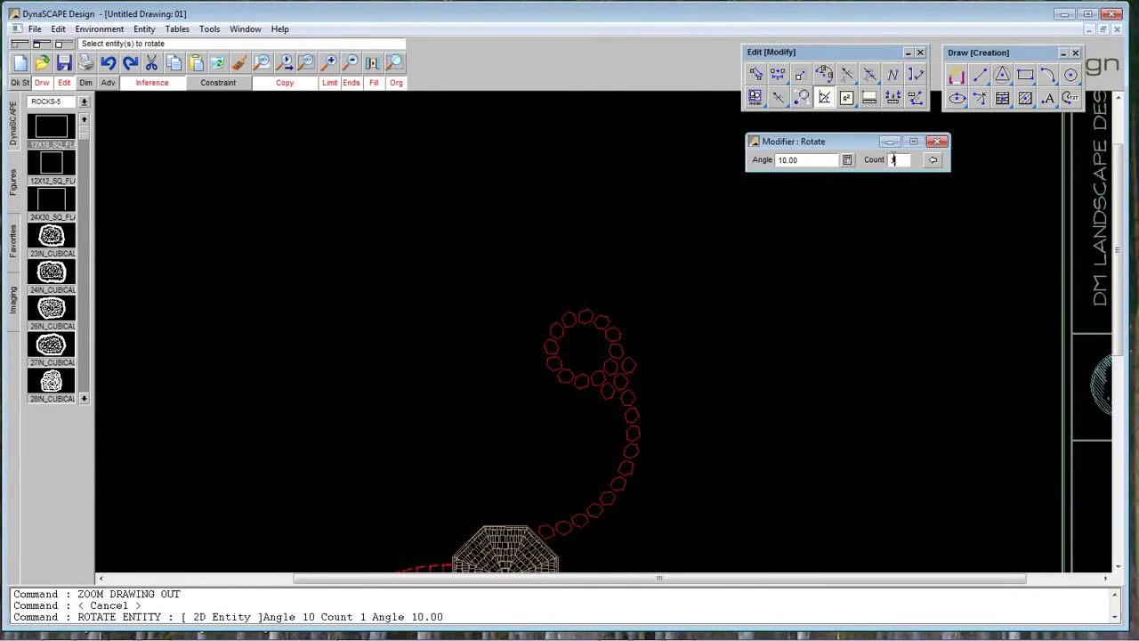
text(10)
key(Return)
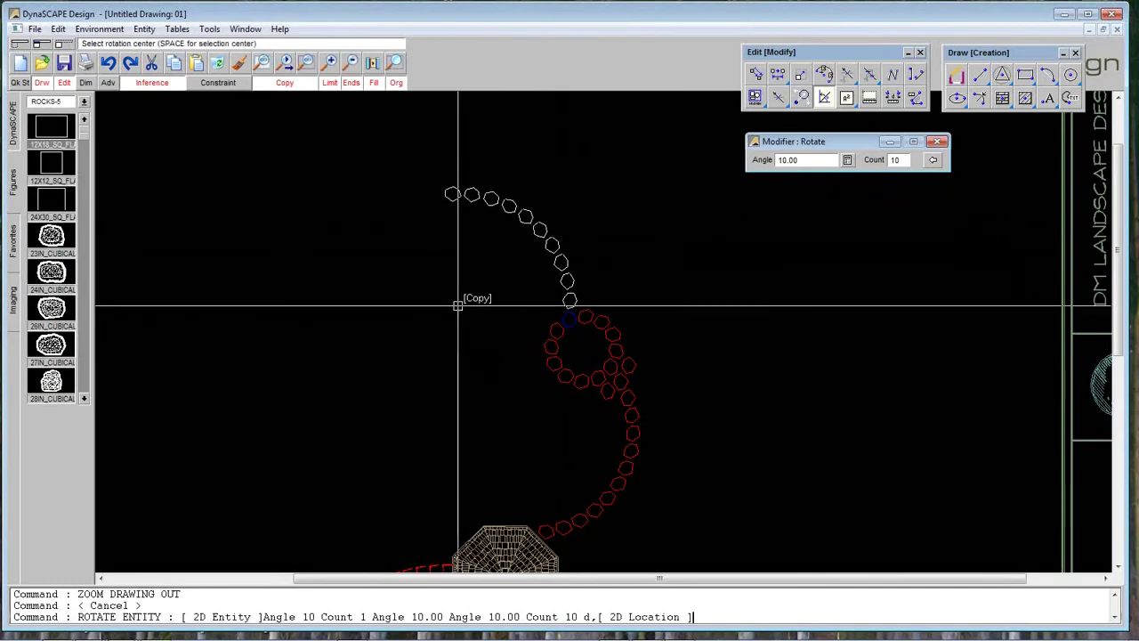
double_click(788, 159)
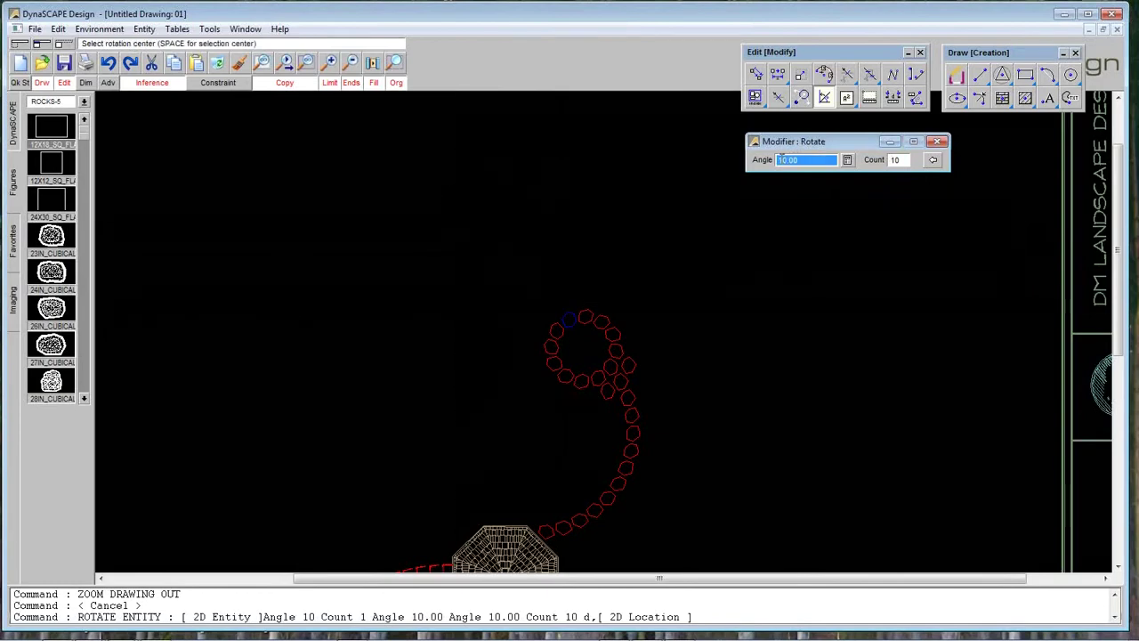
click(779, 160)
text(-)
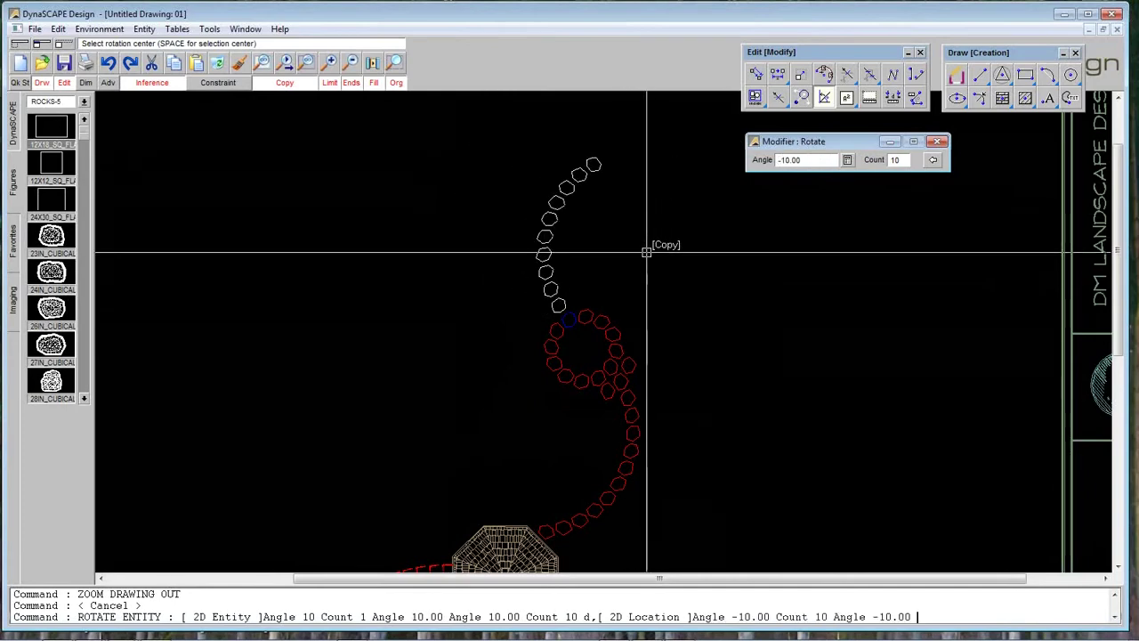
click(644, 243)
key(Escape)
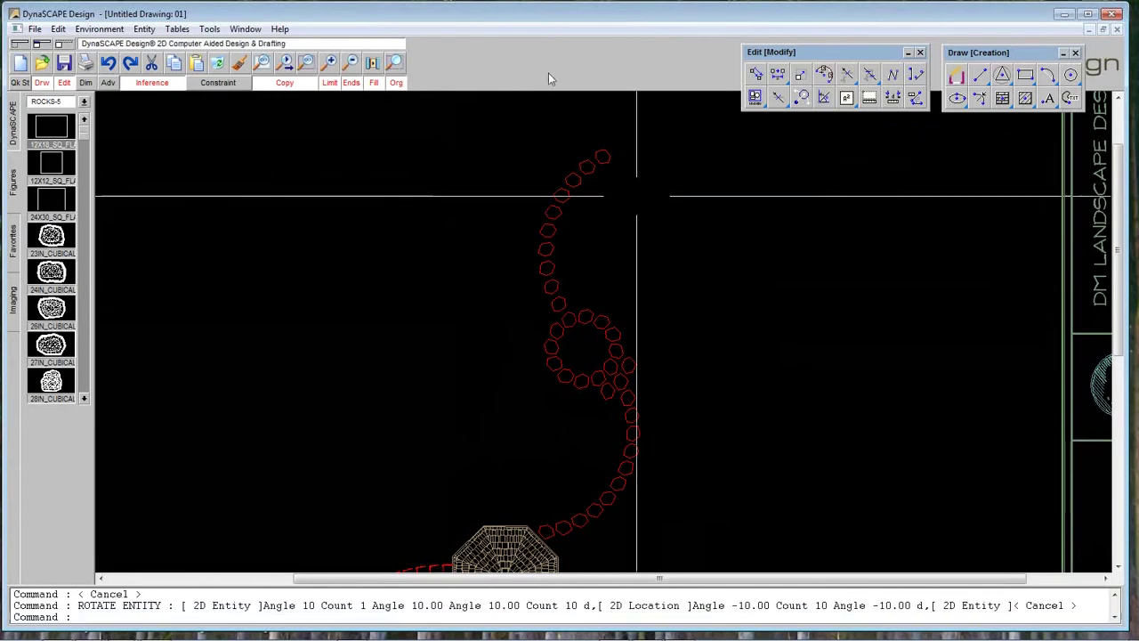
click(354, 64)
scroll(391, 113, down, 2)
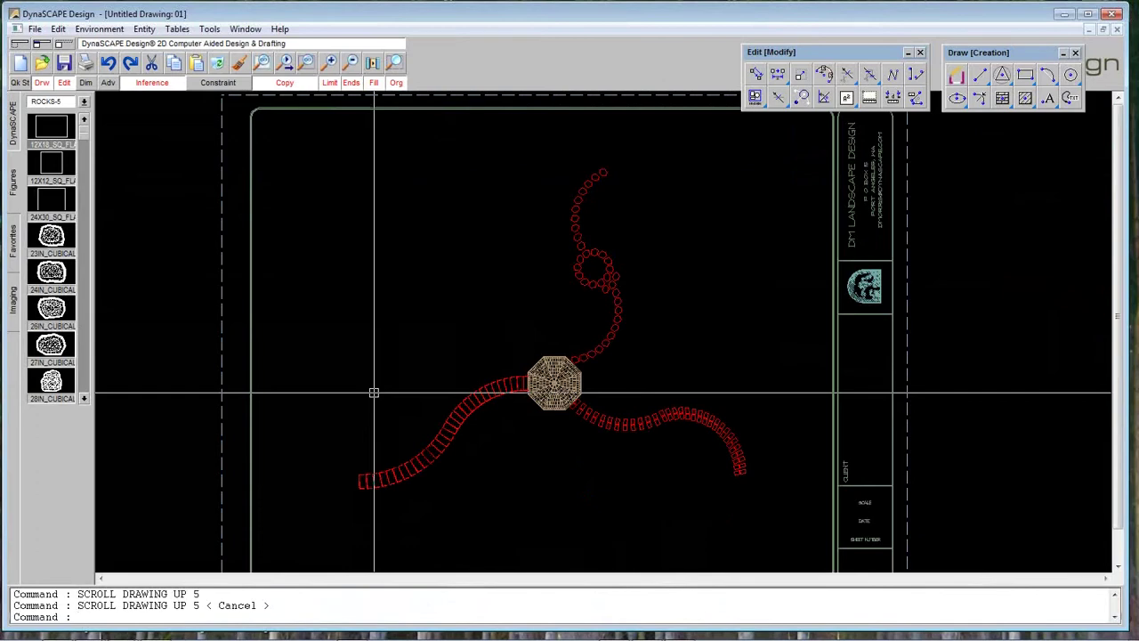
scroll(374, 392, up, 1)
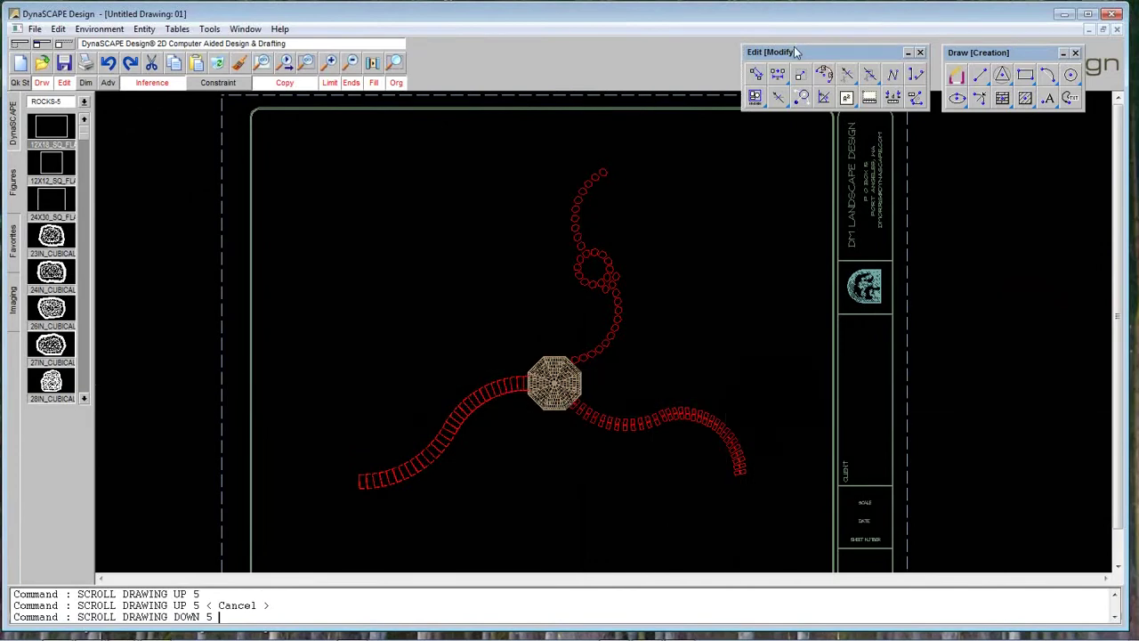
click(823, 97)
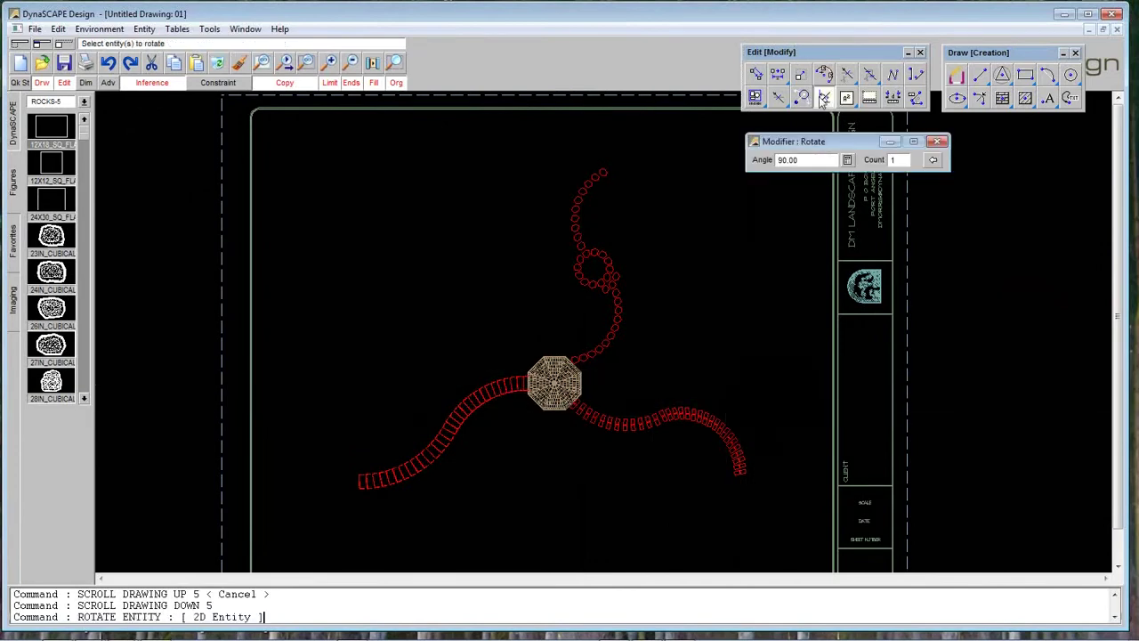
mouse_move(807, 144)
mouse_down()
mouse_move(780, 145)
mouse_move(812, 148)
mouse_up()
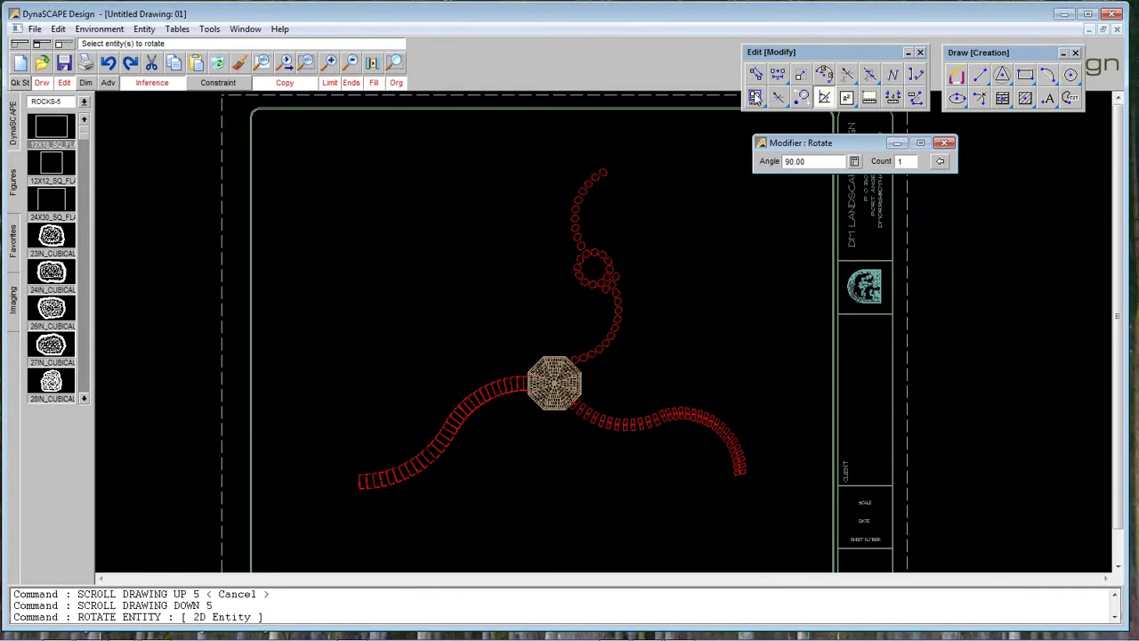
drag(783, 143, 780, 148)
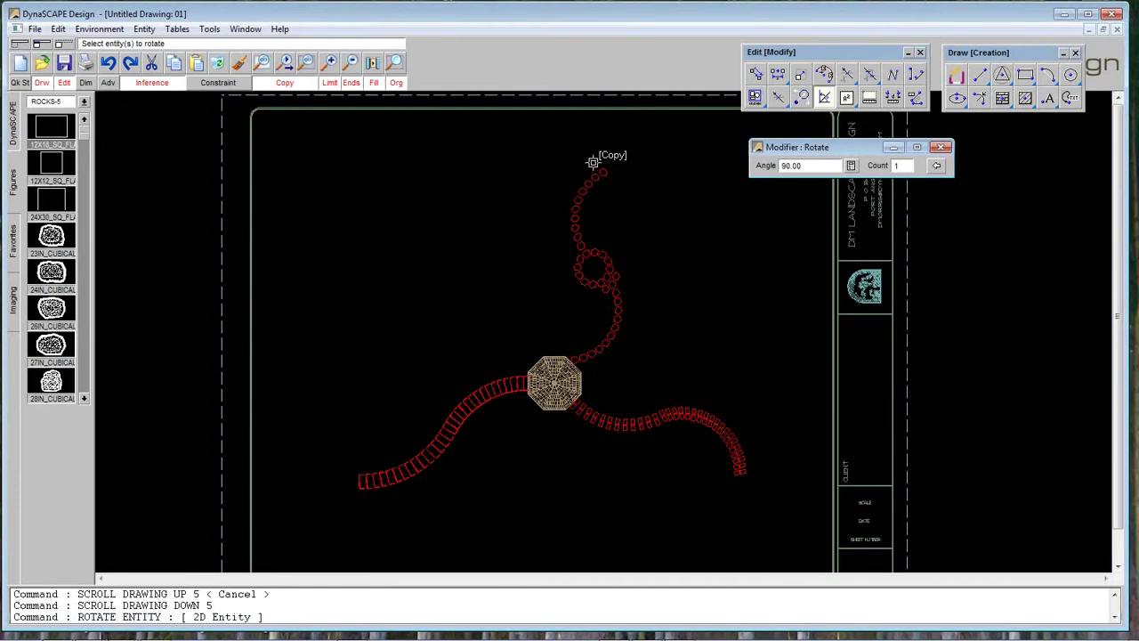
click(396, 67)
click(547, 153)
click(635, 267)
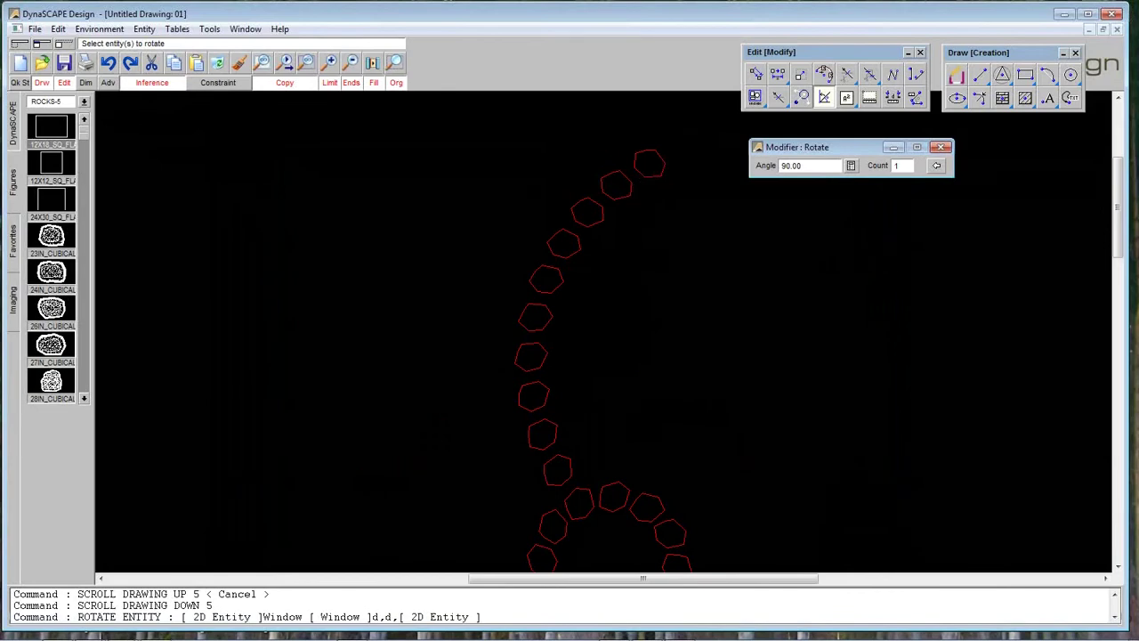
click(286, 64)
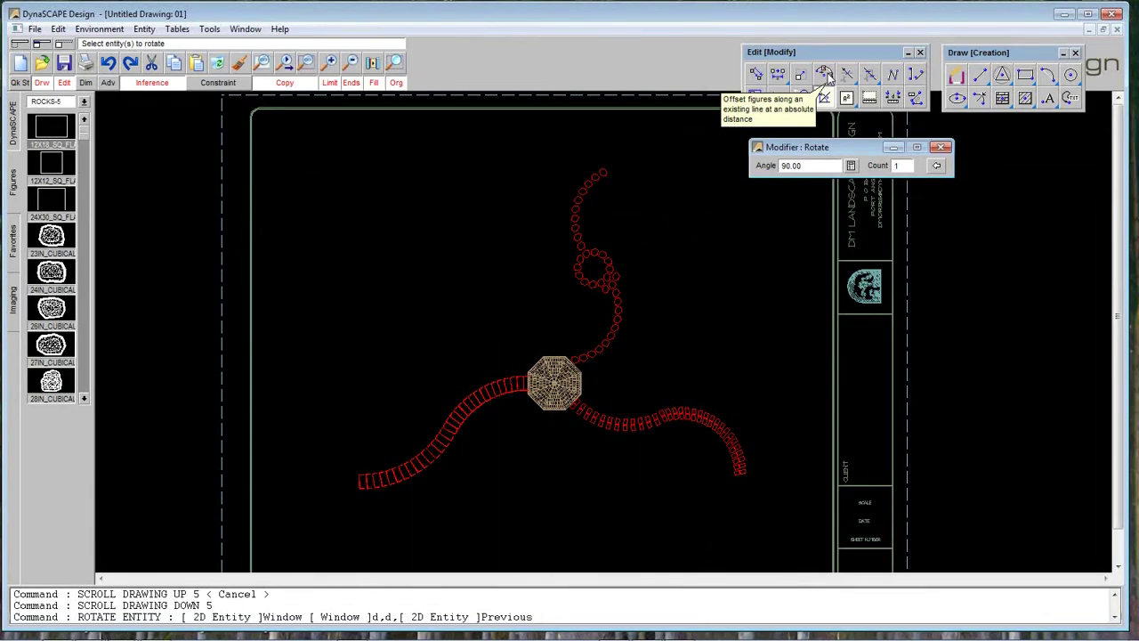
drag(861, 148, 864, 148)
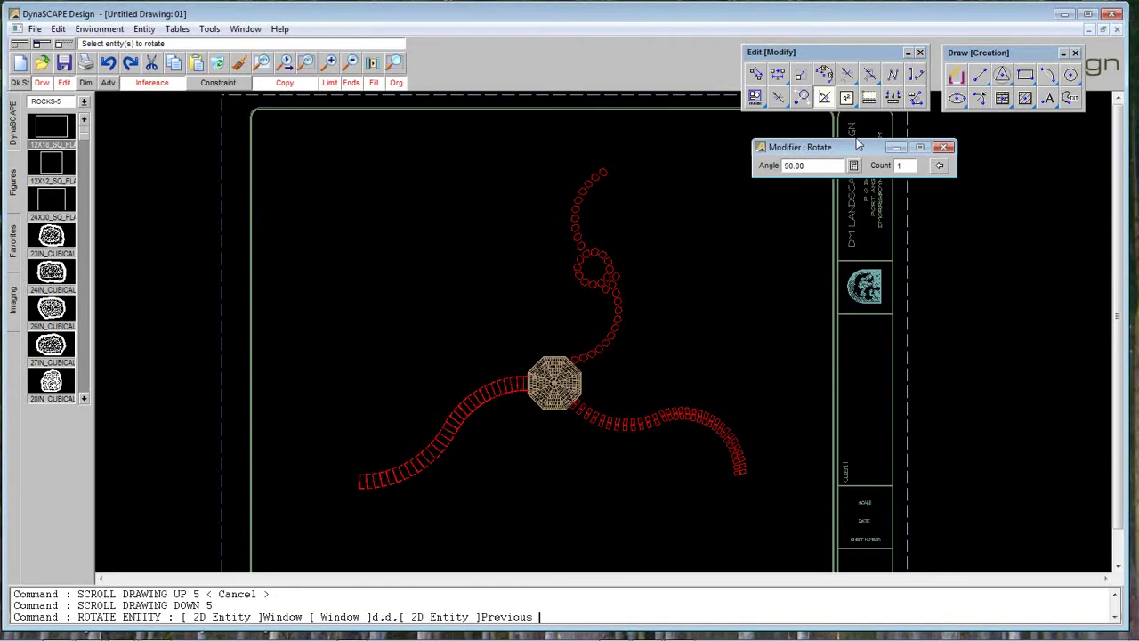
mouse_move(655, 632)
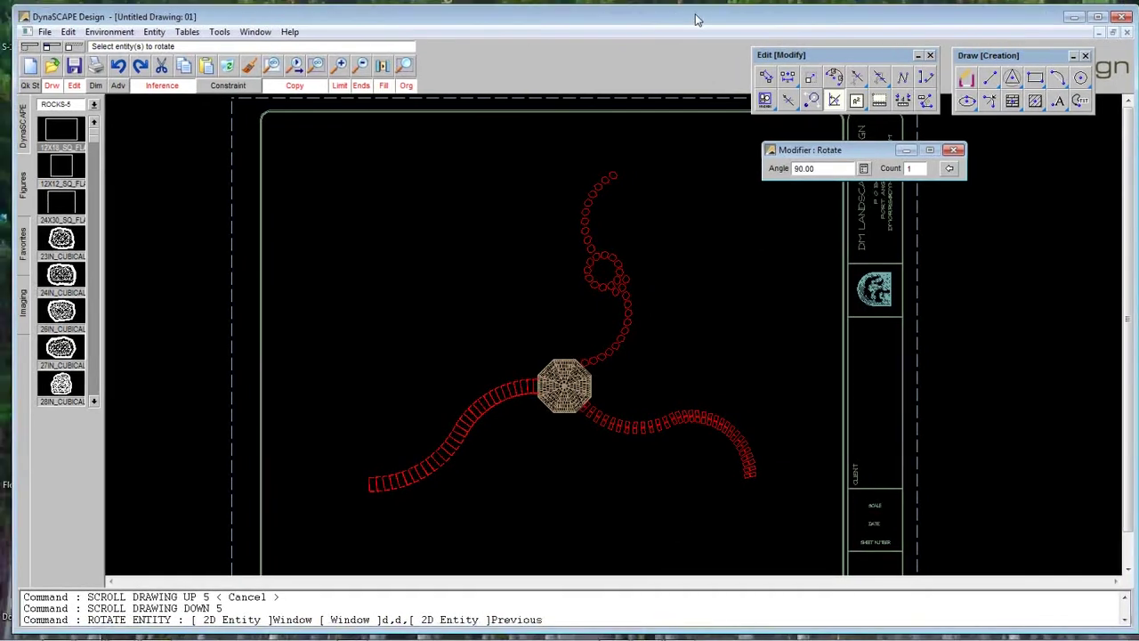
key(Escape)
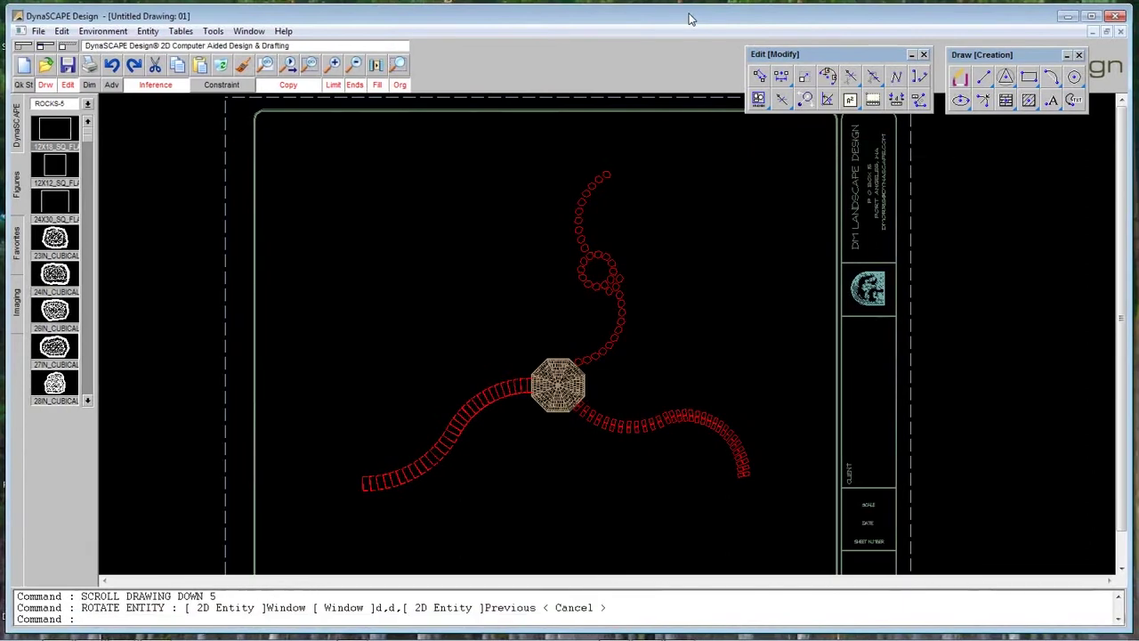
drag(982, 56, 984, 59)
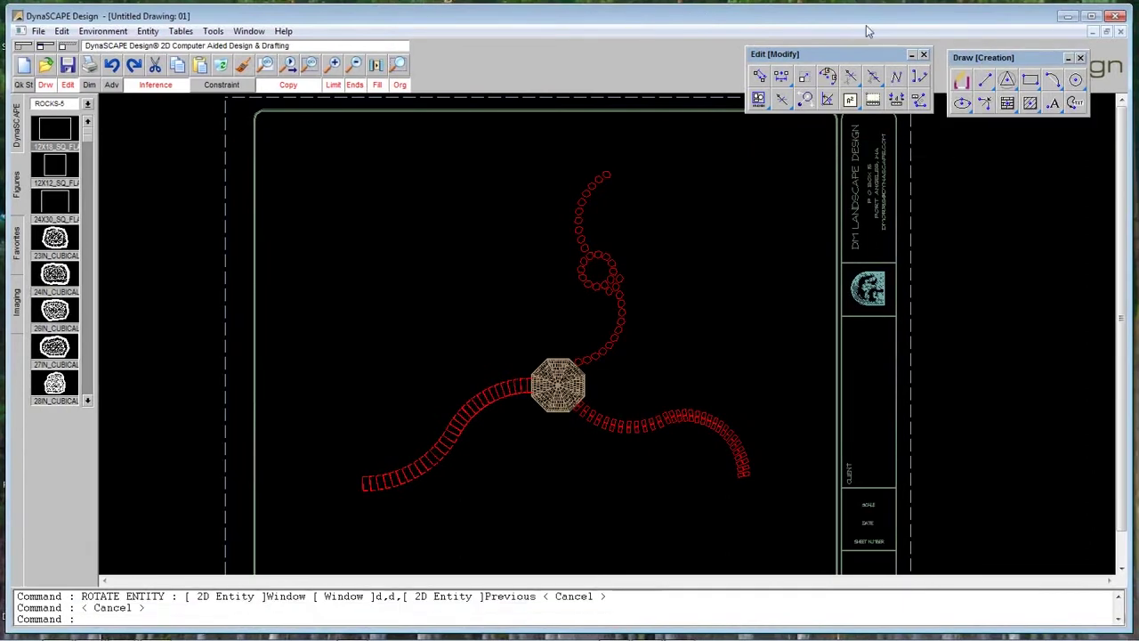
drag(848, 55, 857, 53)
drag(991, 56, 994, 59)
drag(883, 53, 883, 58)
drag(987, 59, 988, 82)
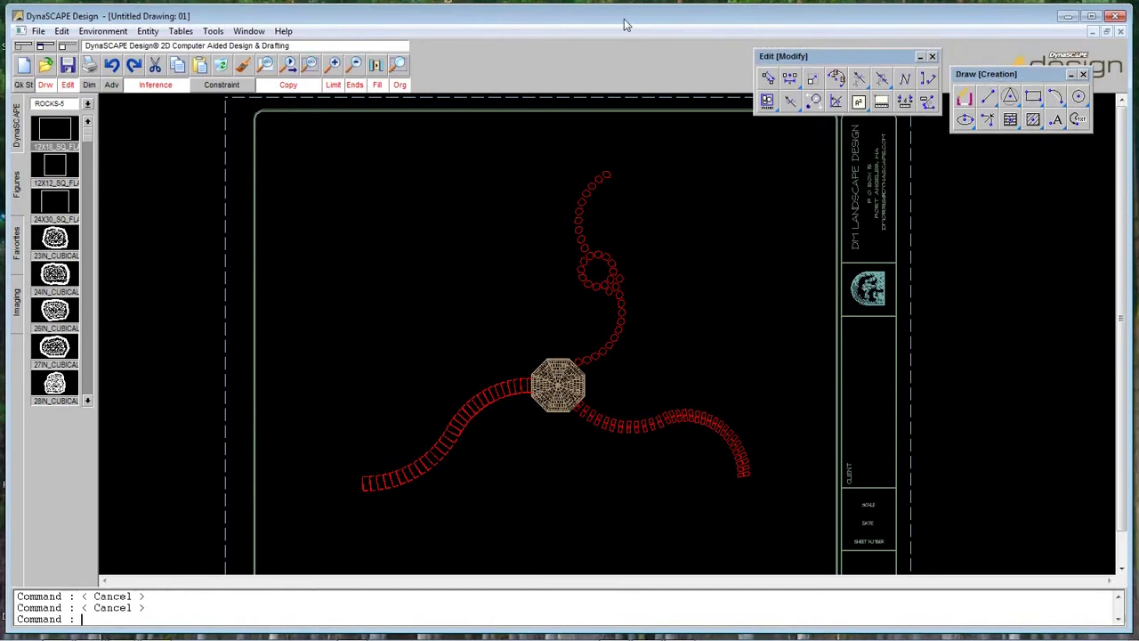
drag(878, 56, 872, 56)
drag(998, 71, 976, 78)
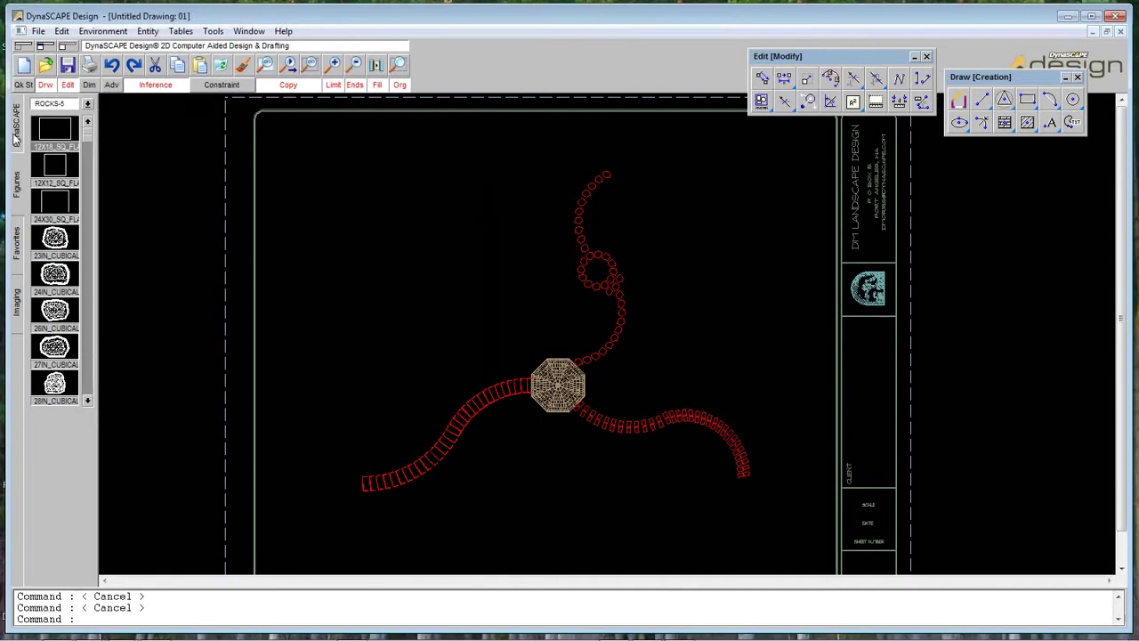
- Switch the symbol library from ROCKS-5 to TREES-5
click(87, 104)
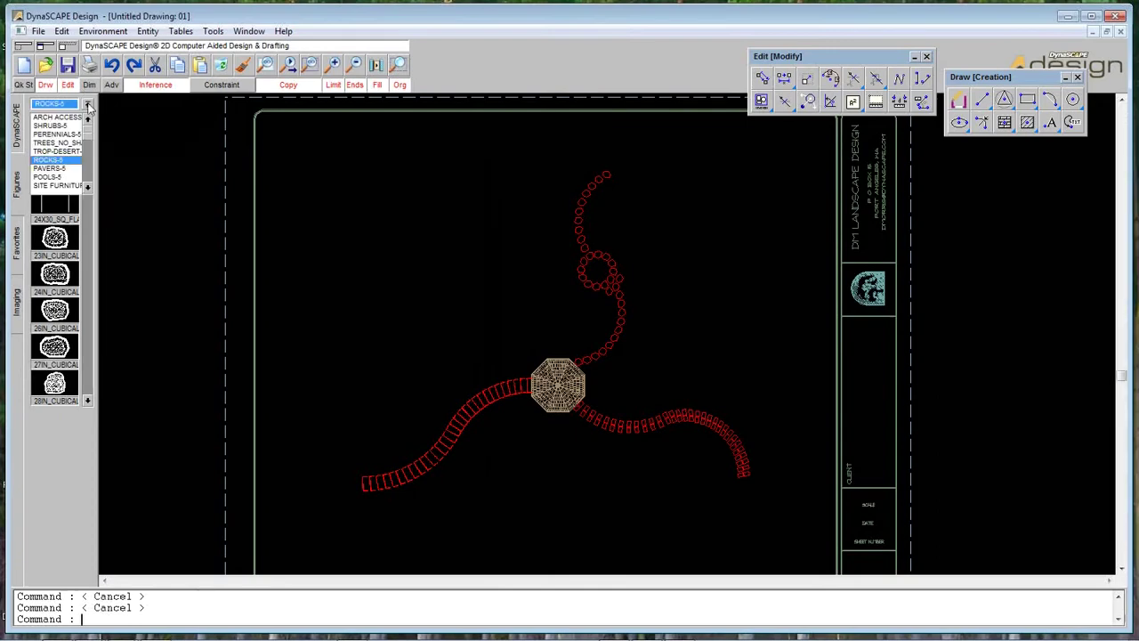
click(88, 186)
click(87, 186)
click(87, 186)
click(87, 186)
click(88, 186)
click(87, 186)
click(87, 186)
click(88, 186)
click(87, 186)
click(87, 186)
click(87, 186)
click(87, 186)
click(88, 186)
click(88, 186)
click(87, 186)
click(87, 187)
click(87, 187)
click(87, 187)
click(88, 187)
click(88, 187)
click(87, 187)
click(87, 187)
click(87, 186)
click(87, 187)
click(87, 187)
click(90, 187)
drag(87, 162, 88, 153)
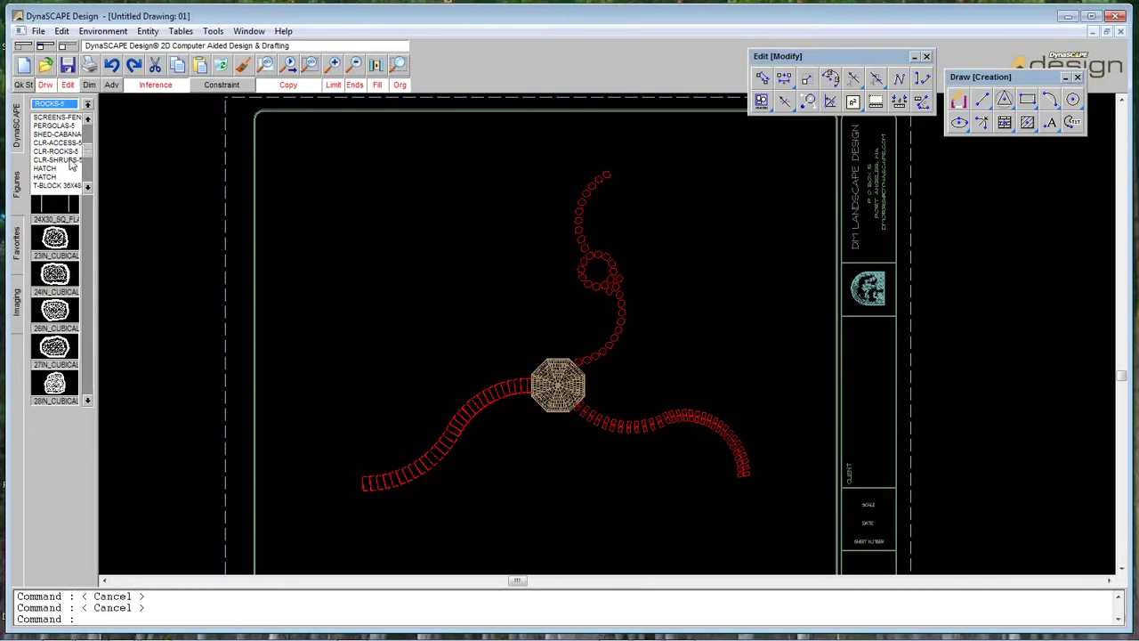
click(88, 188)
click(89, 188)
click(88, 188)
click(88, 188)
click(88, 188)
click(88, 188)
click(88, 188)
click(88, 188)
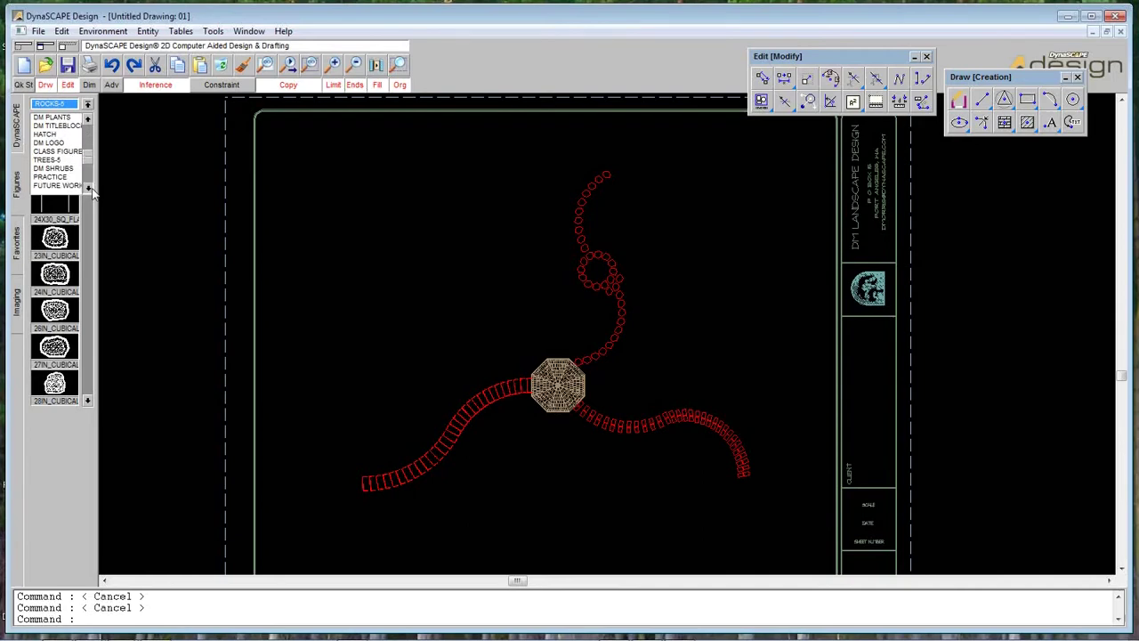
click(56, 160)
- Place a 12FT_SHADE_TREE symbol in the sheet's lower-left area, just beyond the far end of the stone path
click(71, 354)
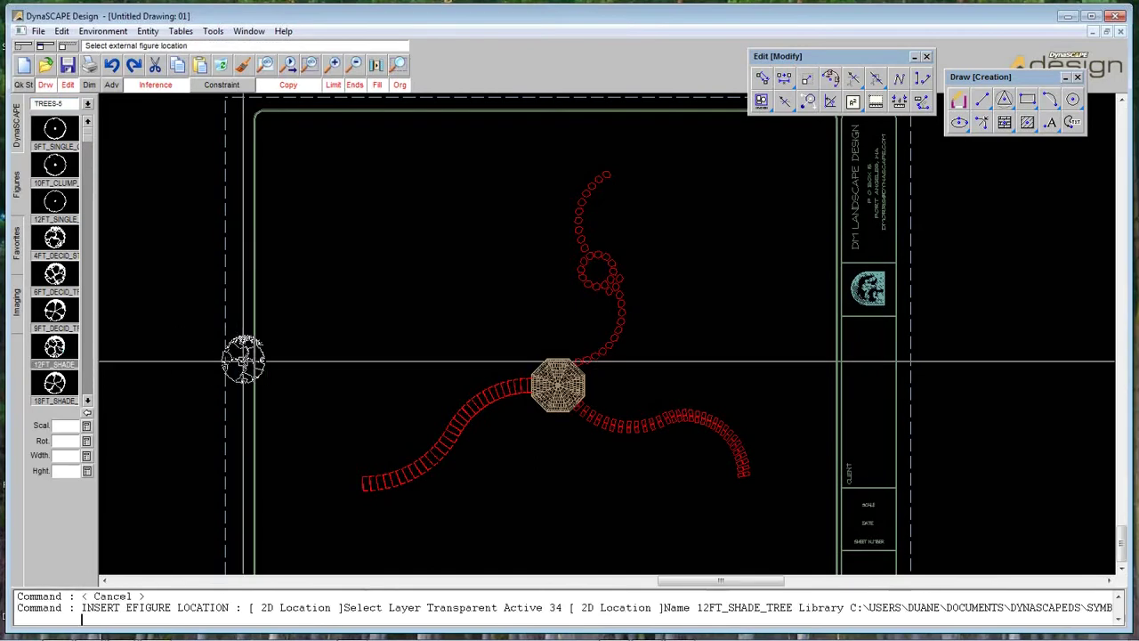
click(300, 478)
key(Escape)
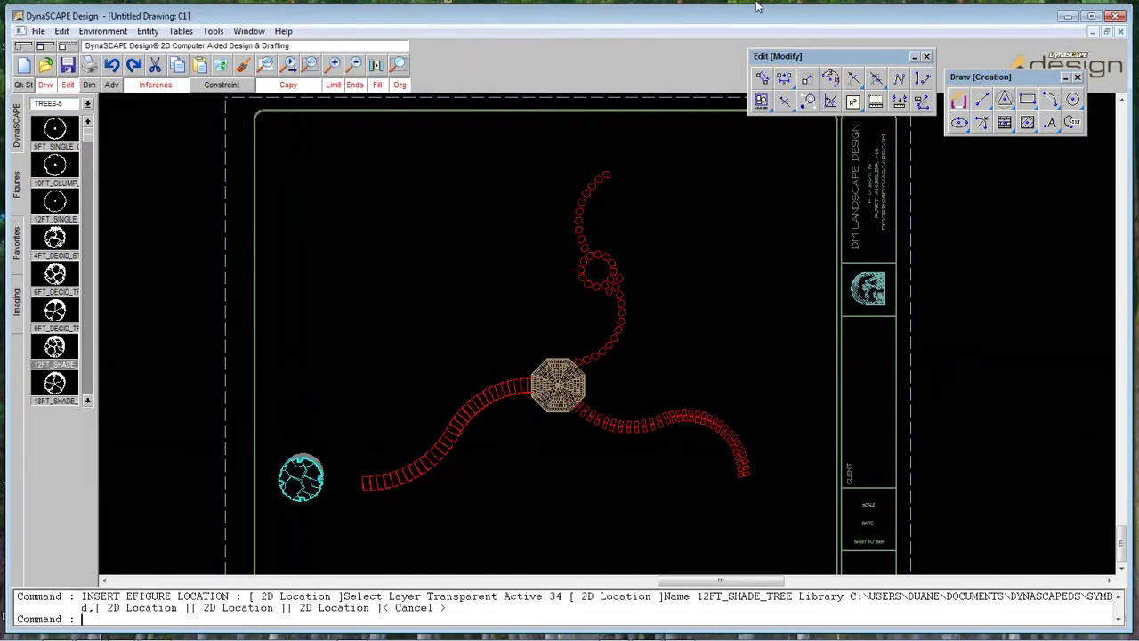
- Start rotating copies of the placed 12FT_SHADE_TREE with angle 3.5 and count 25
drag(823, 60, 828, 58)
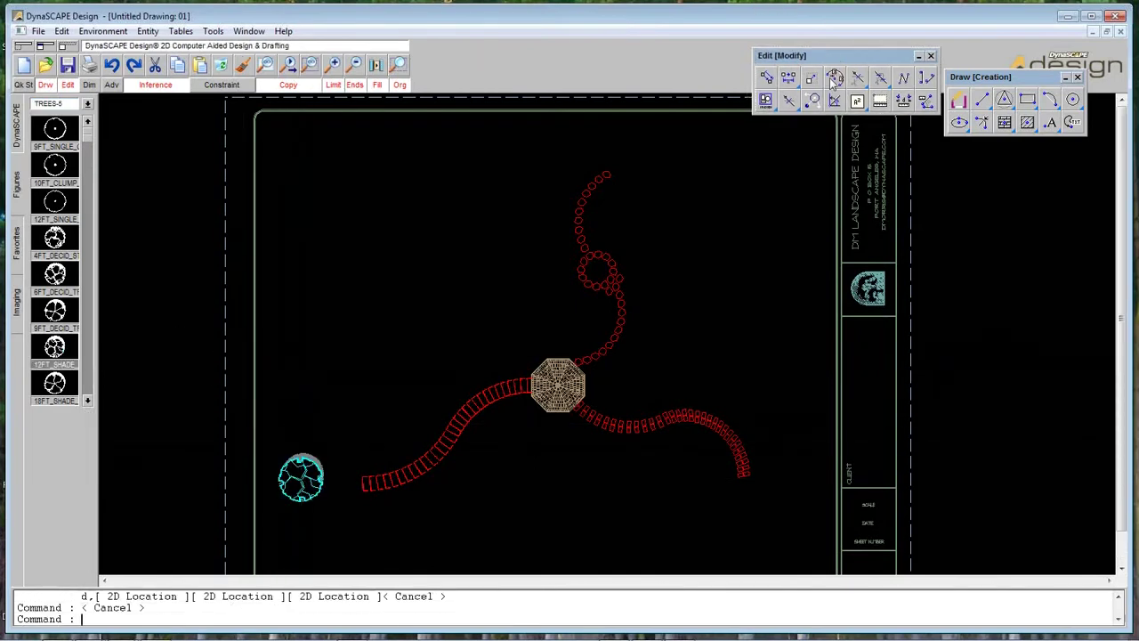
click(835, 99)
click(817, 168)
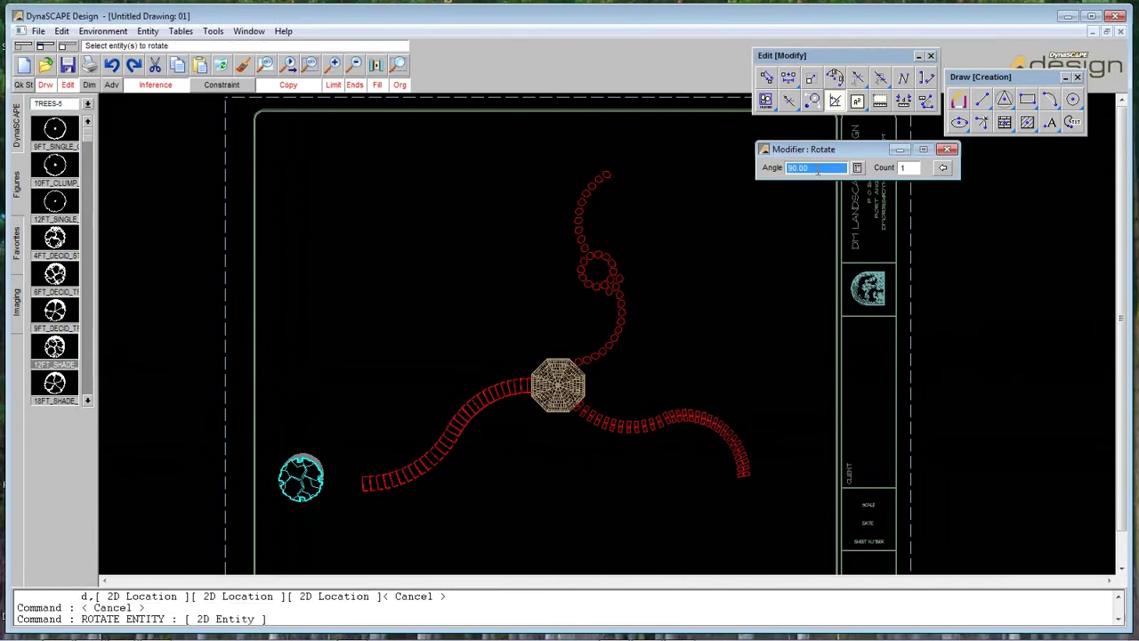
text(2)
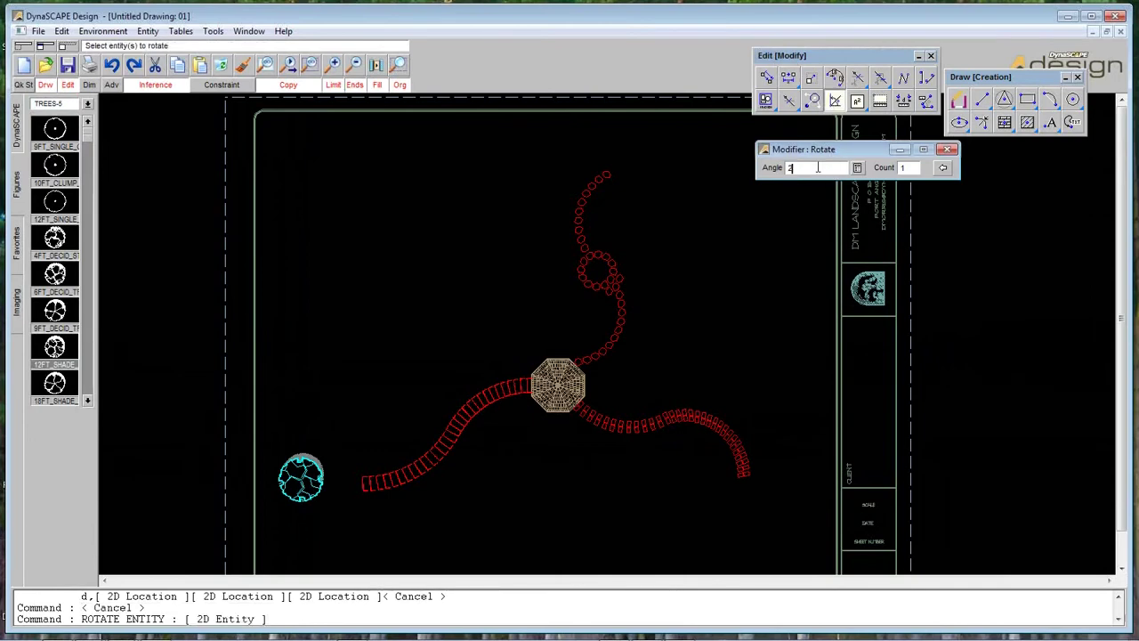
key(Tab)
text(2)
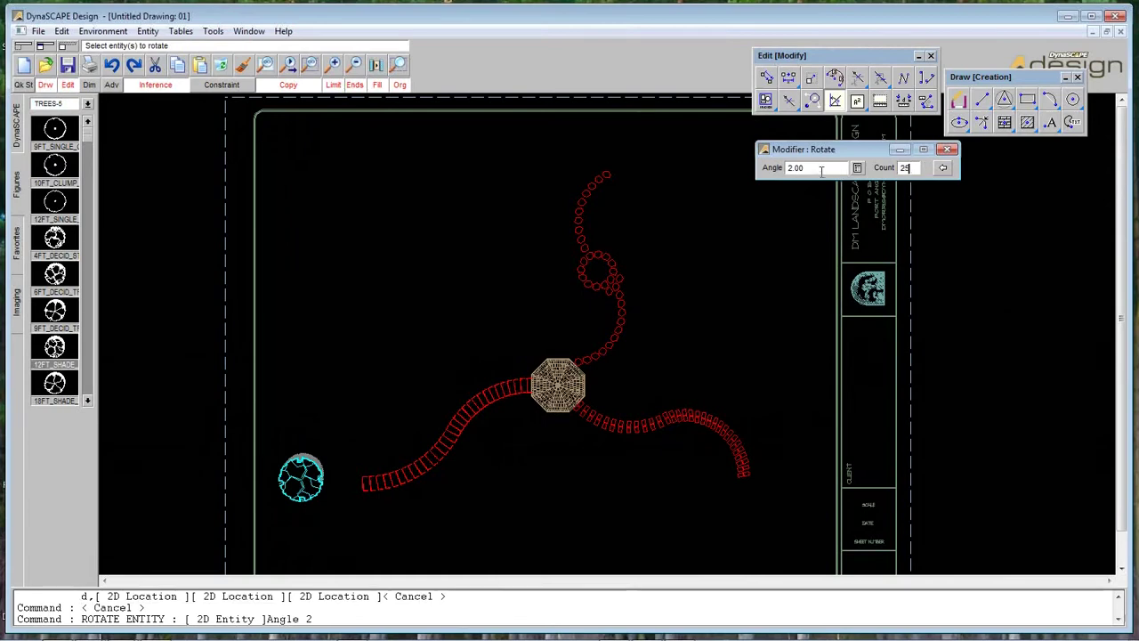
key(Tab)
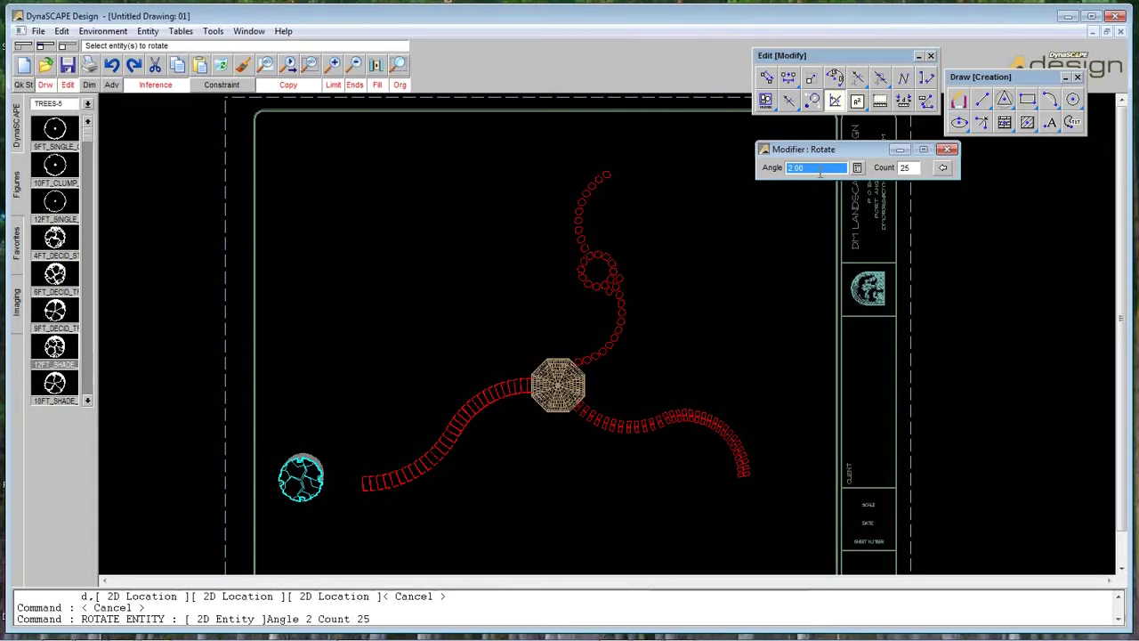
text(3.4)
key(Return)
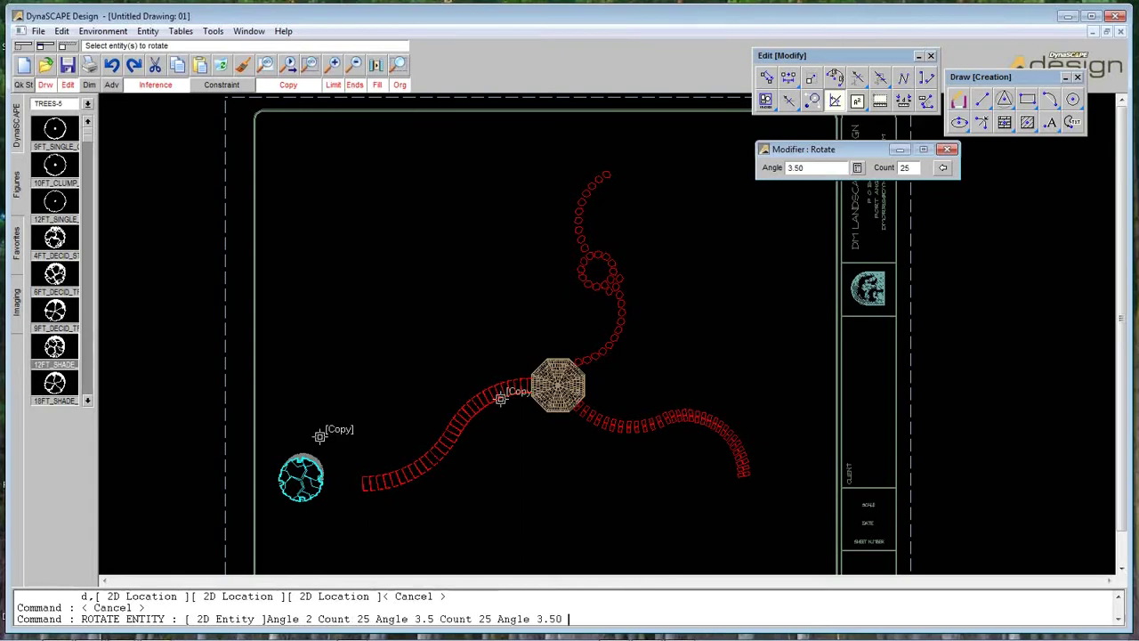
click(292, 464)
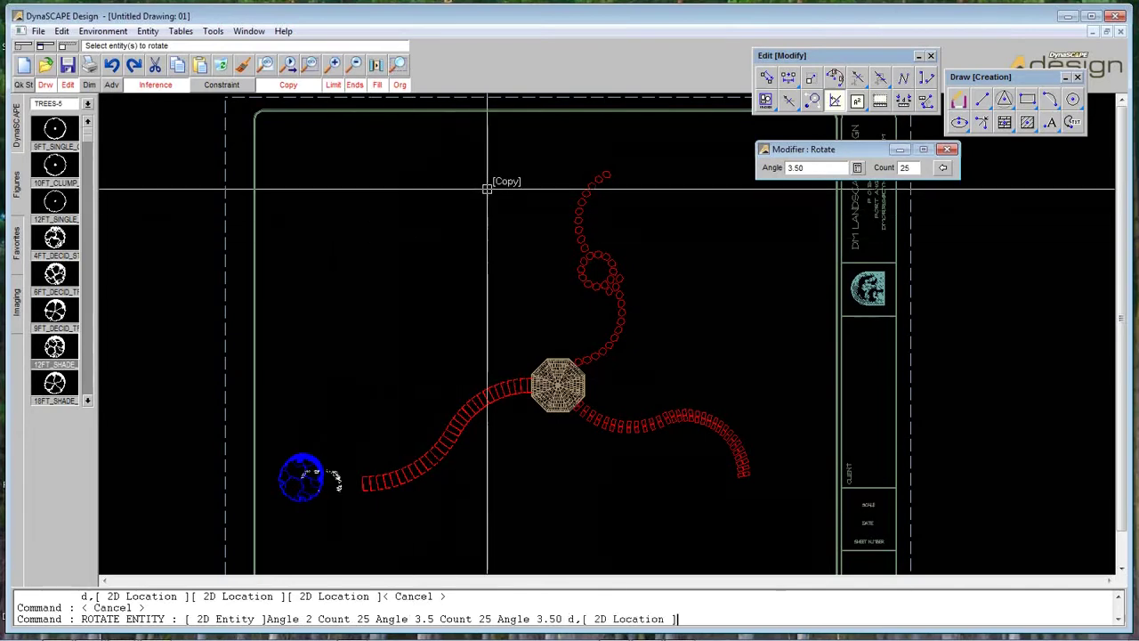
- Rotate-copy the shade tree with angle 7 and count 12 about a centre above the gazebo
click(398, 64)
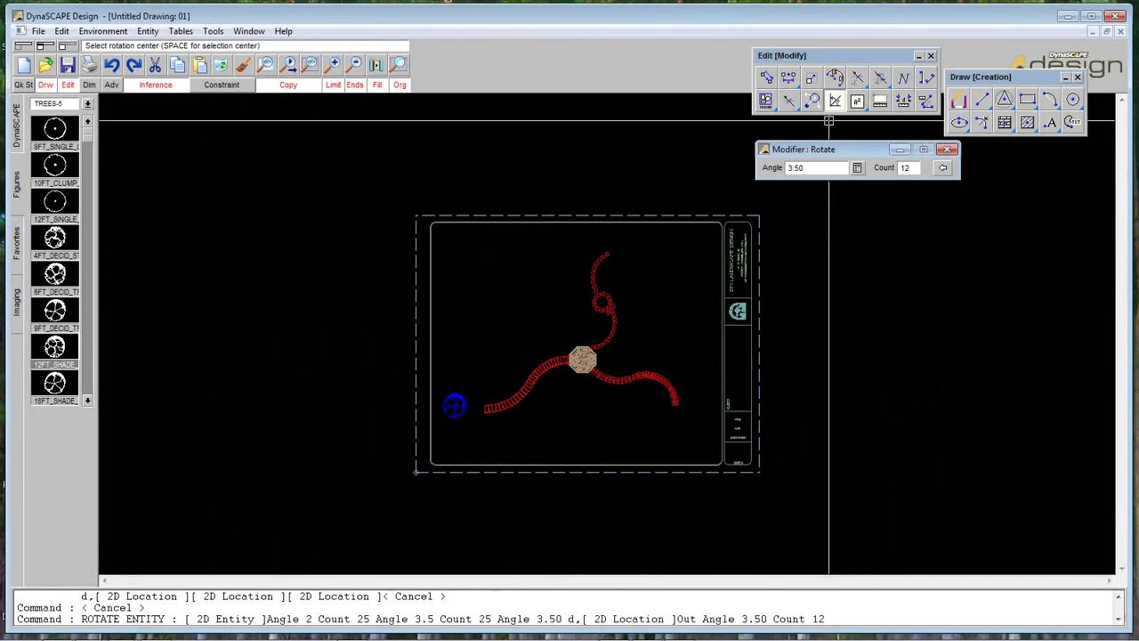
double_click(817, 167)
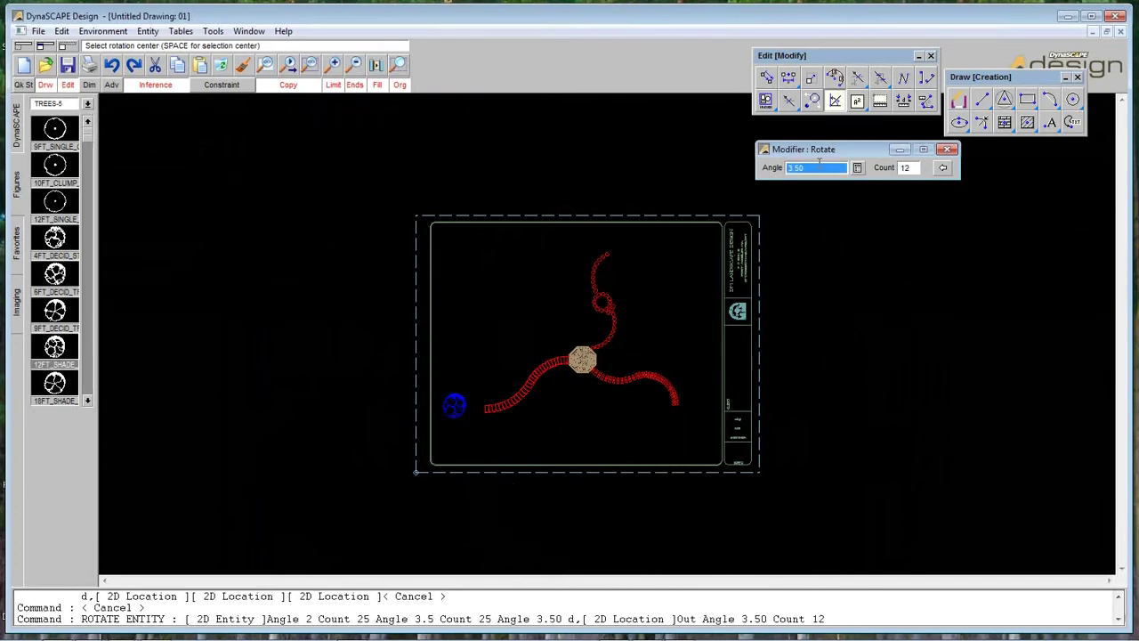
text(7)
key(Return)
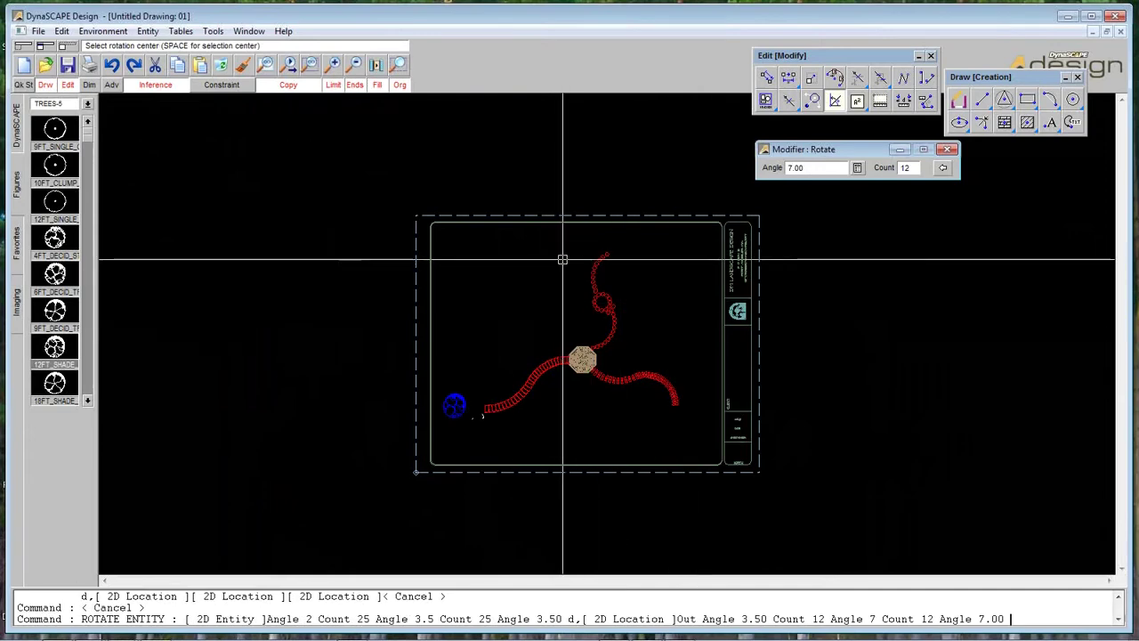
click(563, 259)
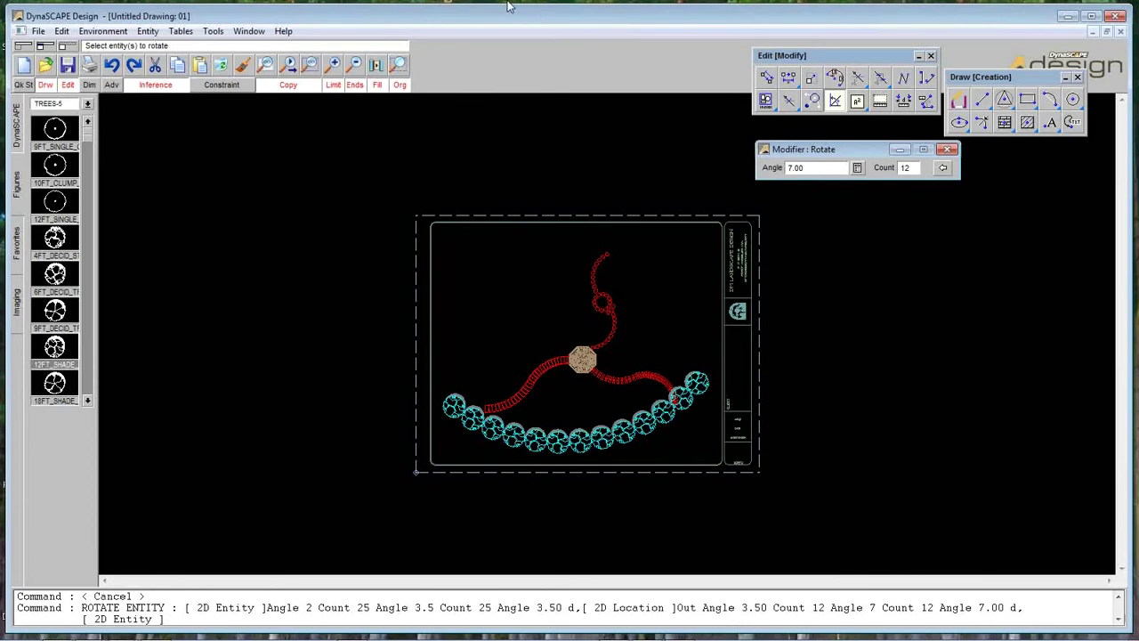
key(Escape)
- Select the three leftmost shade trees in the arc of copies
click(399, 64)
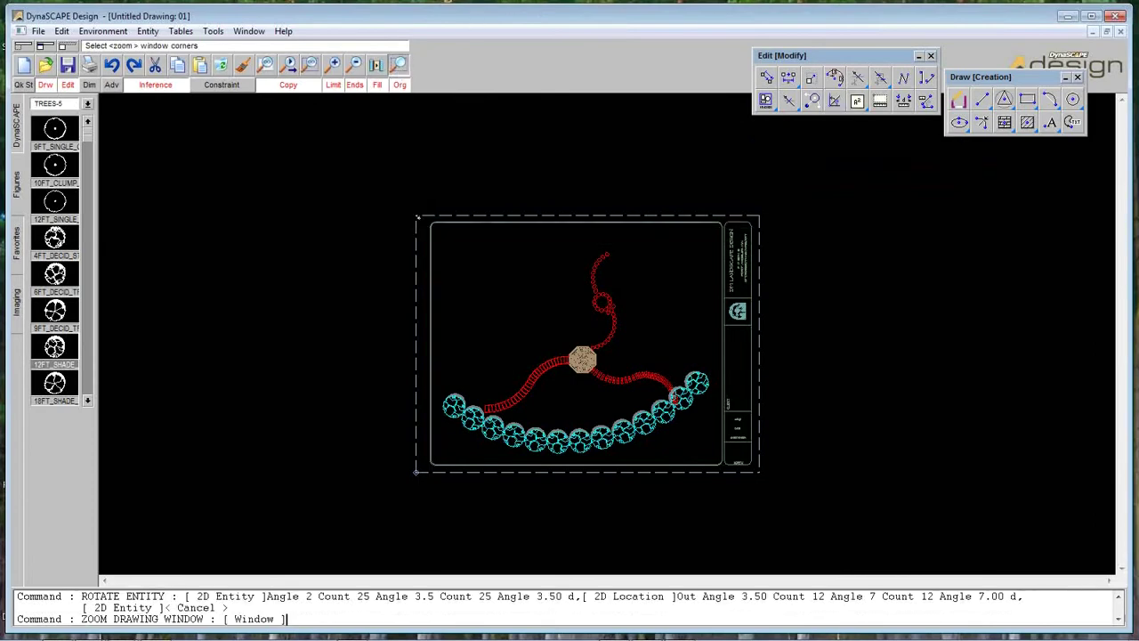
click(790, 473)
right_click(795, 454)
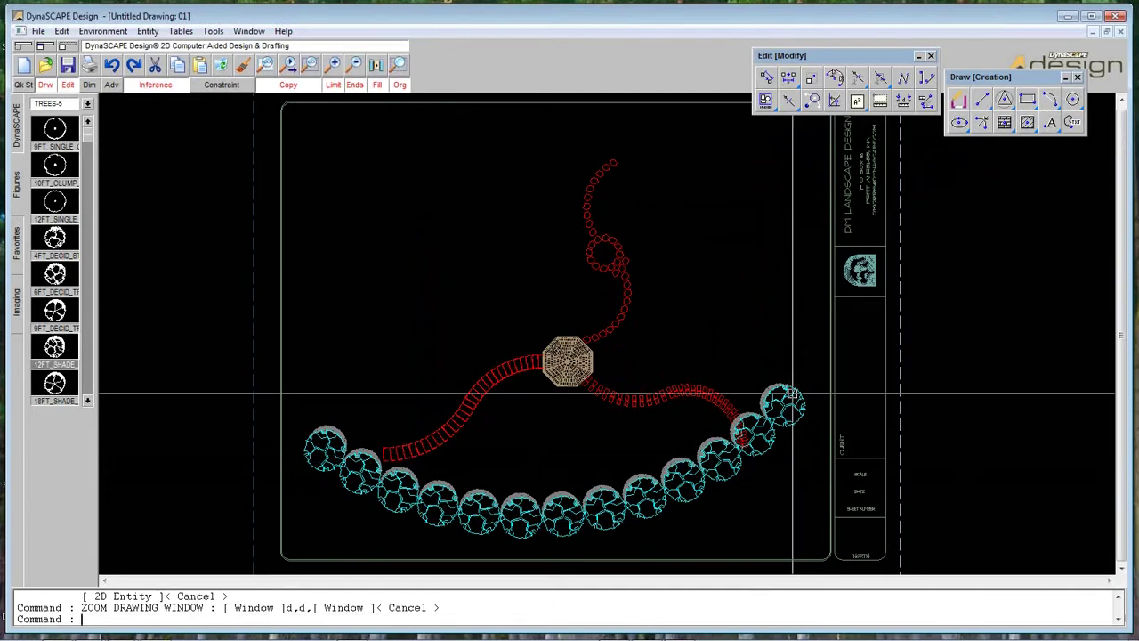
key(Escape)
click(337, 433)
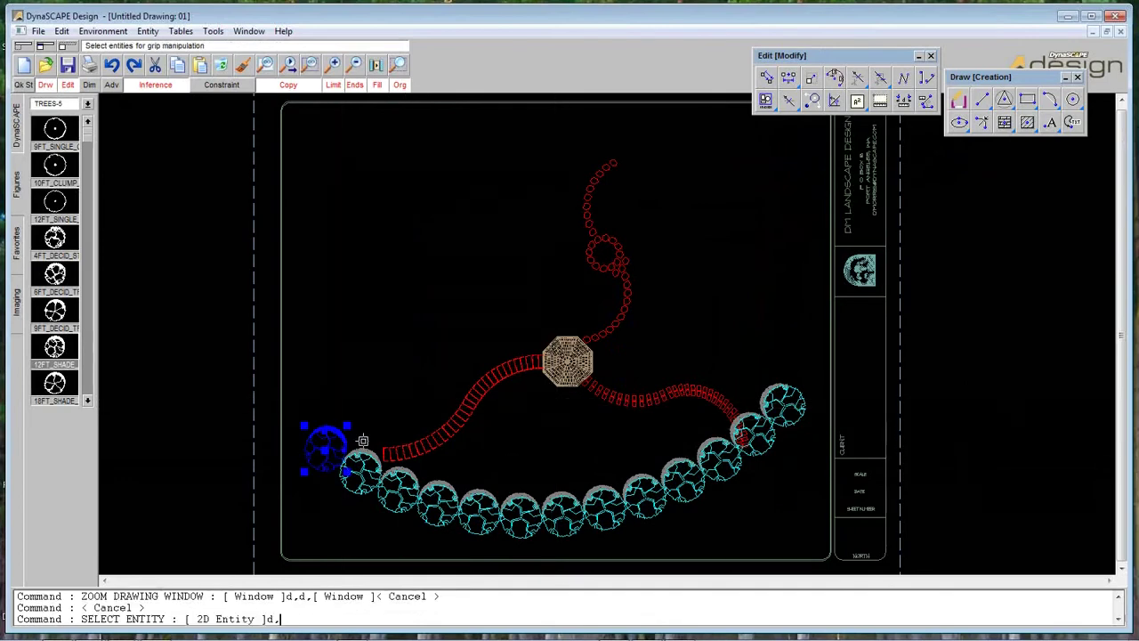
click(360, 467)
click(399, 486)
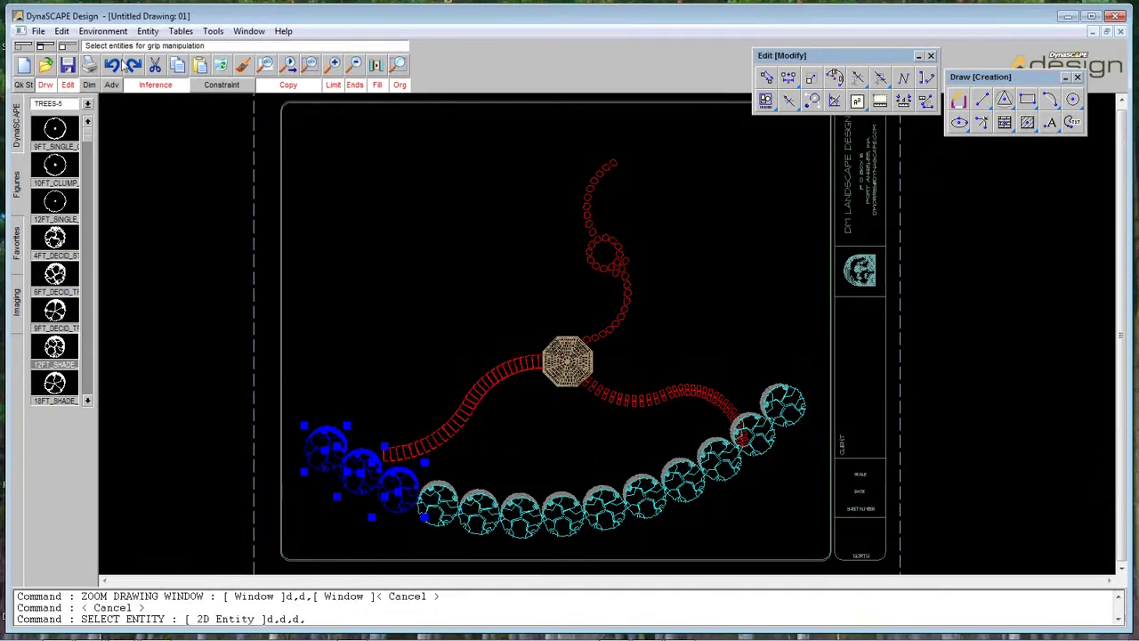
- Undo the arc of shade tree copies and the placement of the original tree
click(114, 66)
click(113, 65)
click(113, 66)
click(113, 66)
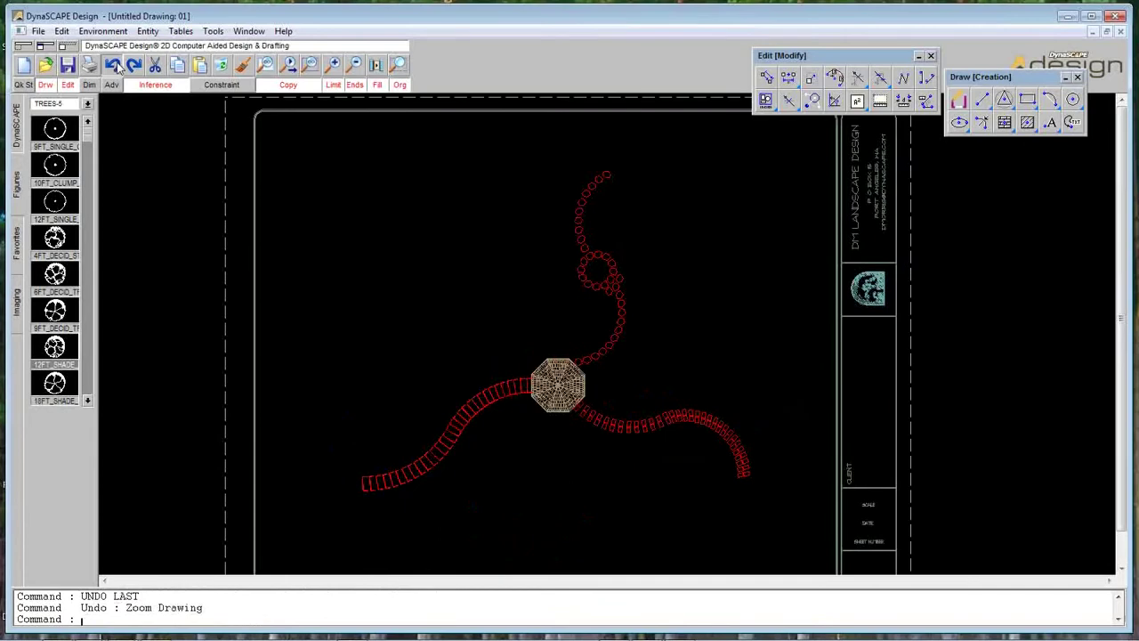
click(113, 65)
- Switch the symbol library from TREES-5 to SHRUBS-5
click(397, 65)
click(402, 114)
click(876, 369)
right_click(557, 214)
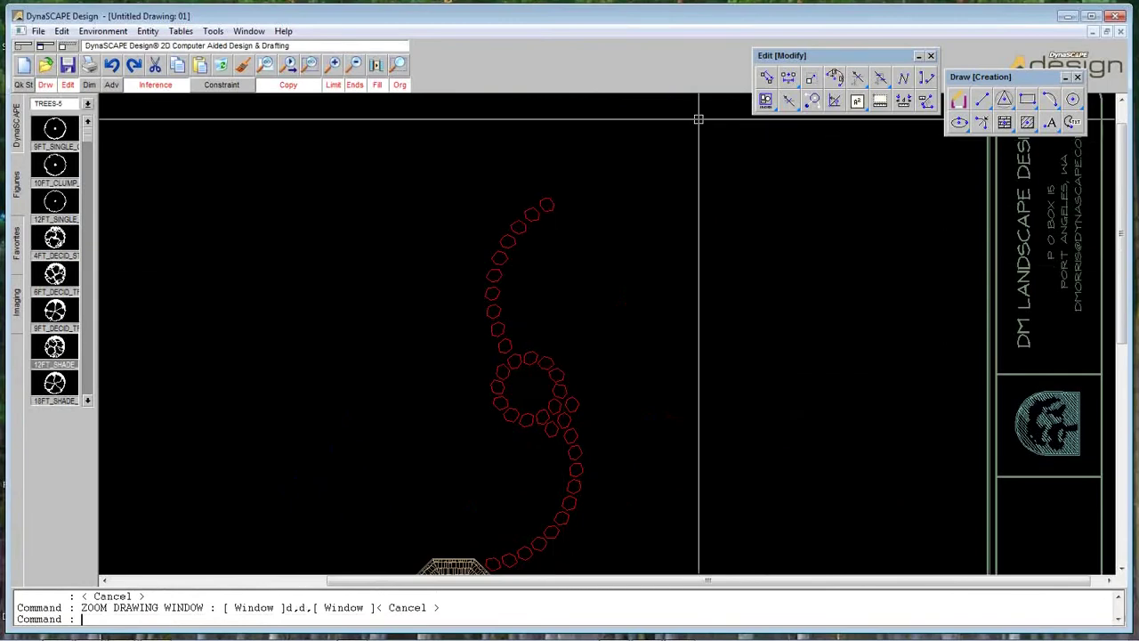
scroll(673, 232, up, 2)
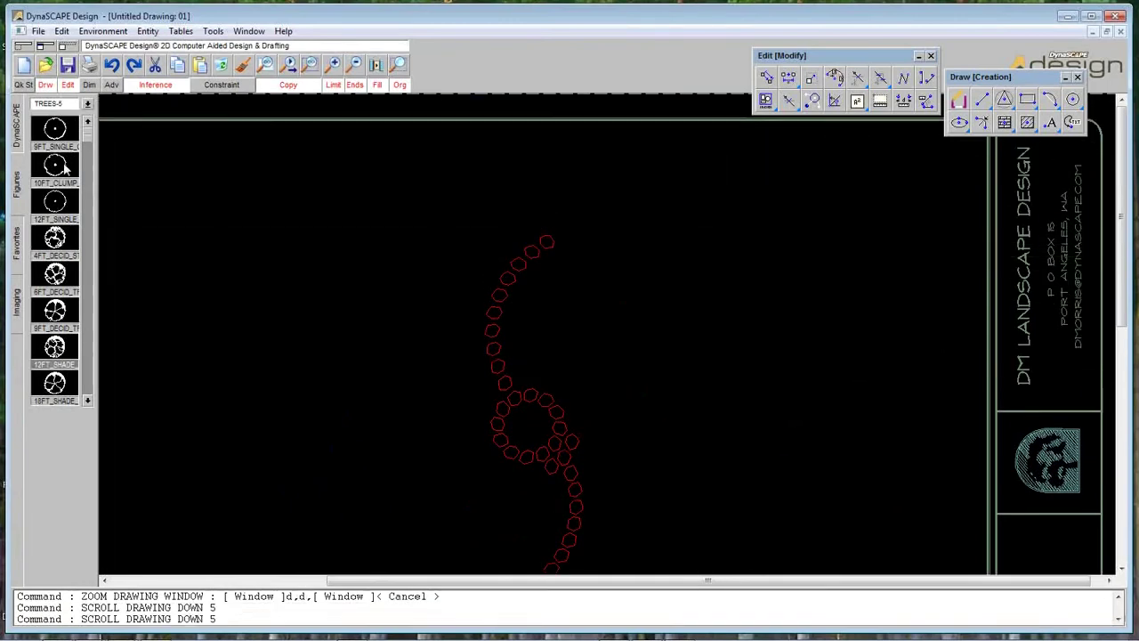
click(87, 104)
scroll(73, 143, down, 3)
scroll(80, 136, down, 3)
drag(90, 138, 89, 115)
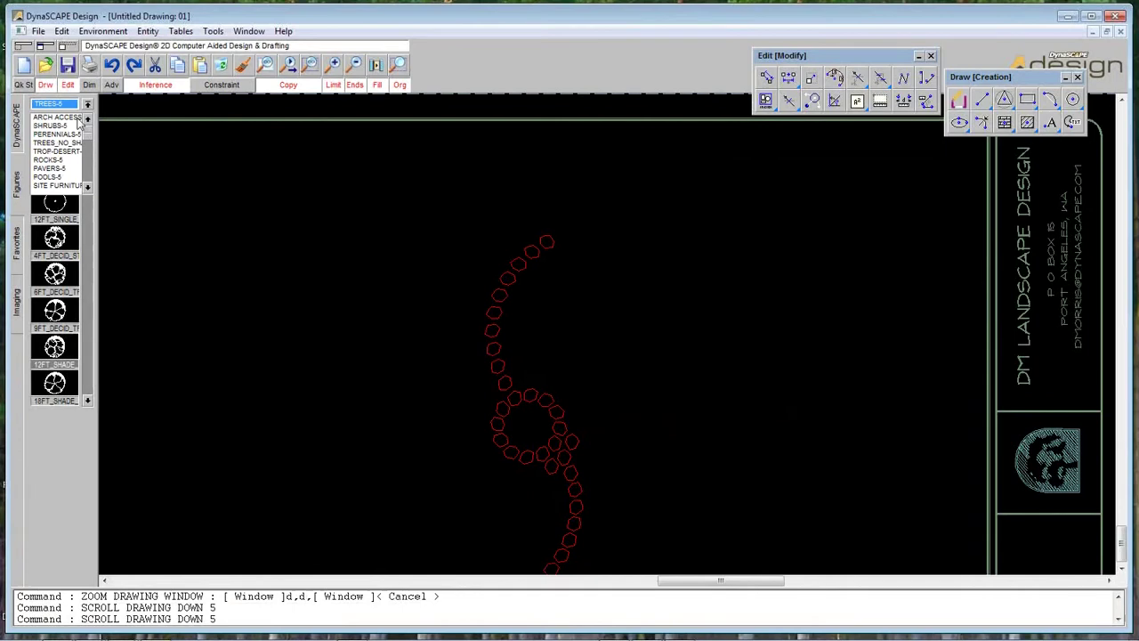
click(59, 124)
- Place a 3FT3_FL_SHRUB_A symbol just above the far end of the hexagonal-stone path
click(55, 203)
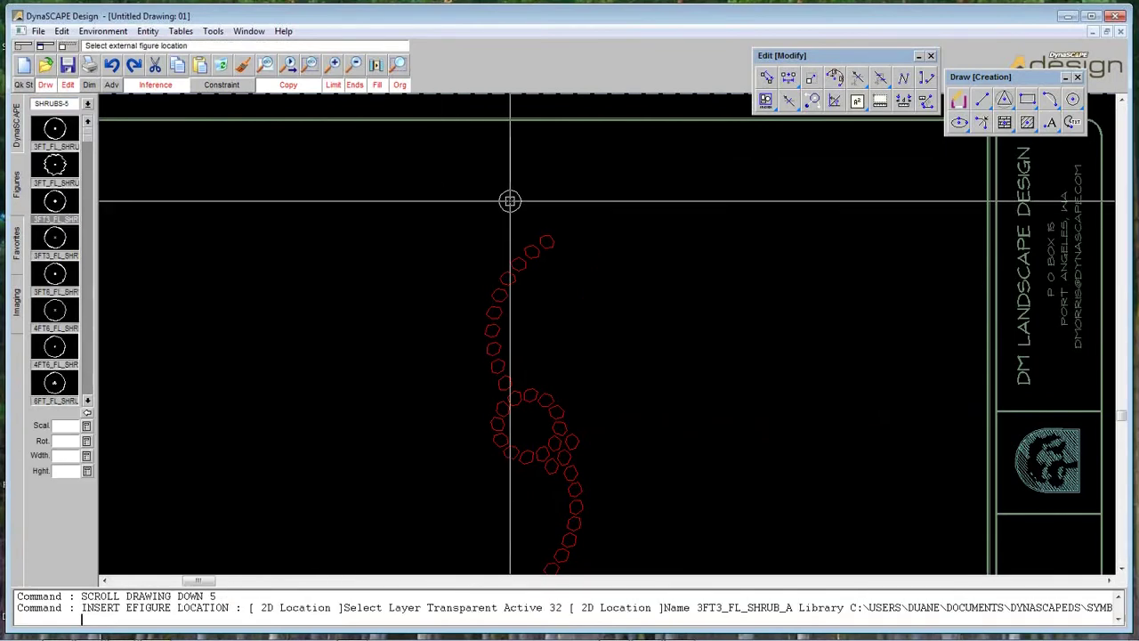
click(541, 218)
key(Escape)
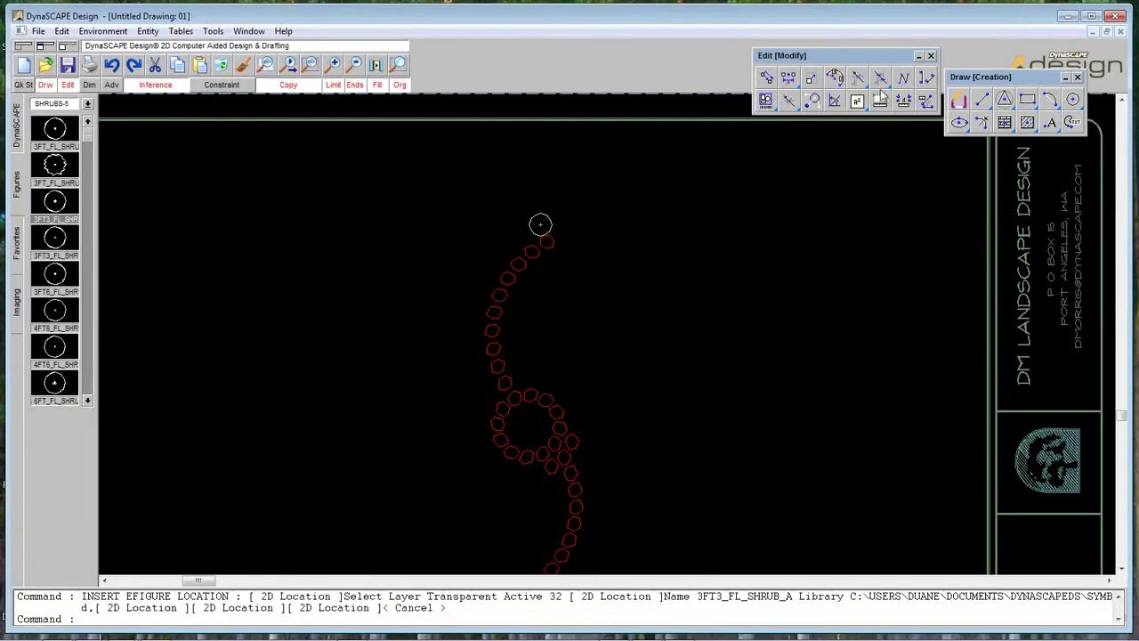
- Rotate-copy the shrub into a full ring with count 15 and angle 360/15 about a centre above and right of it
click(834, 100)
click(826, 167)
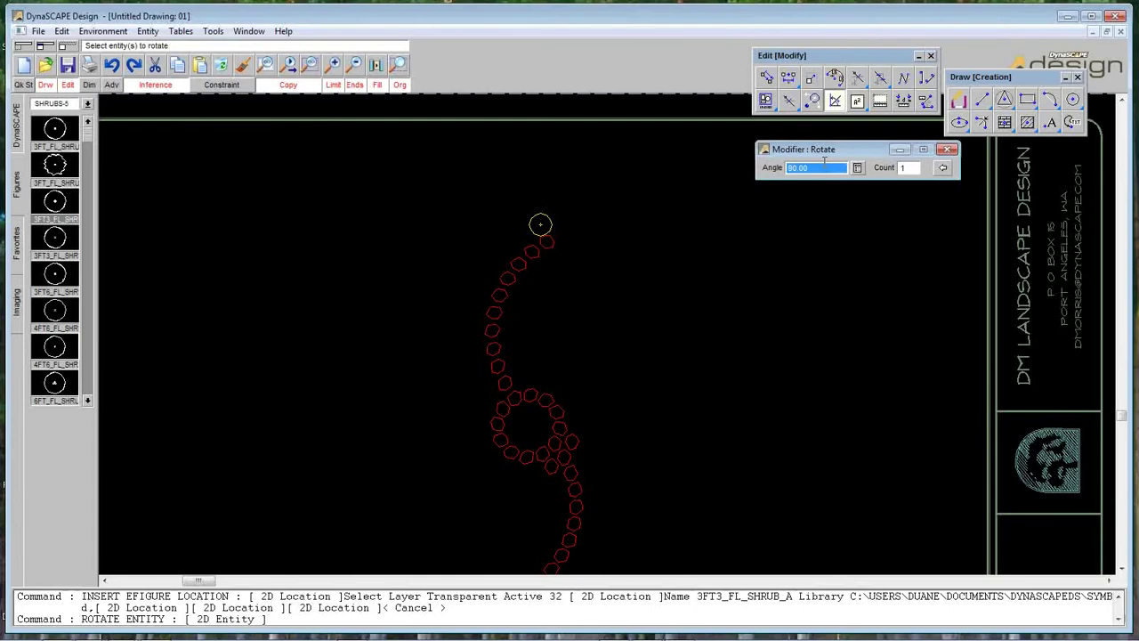
key(Tab)
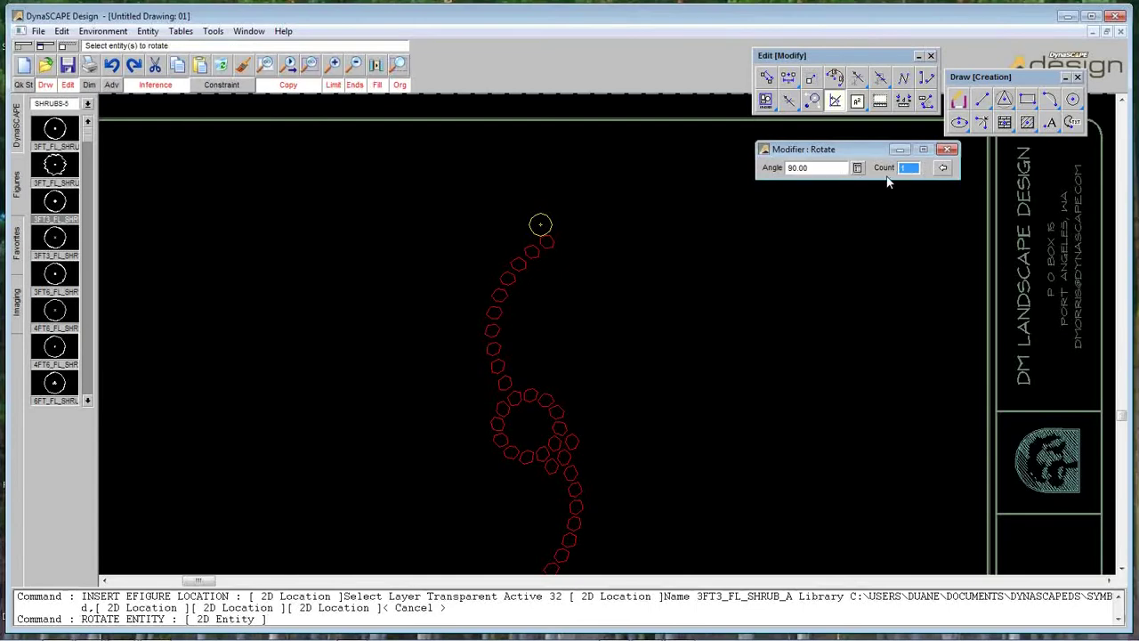
text(15)
key(Return)
click(857, 168)
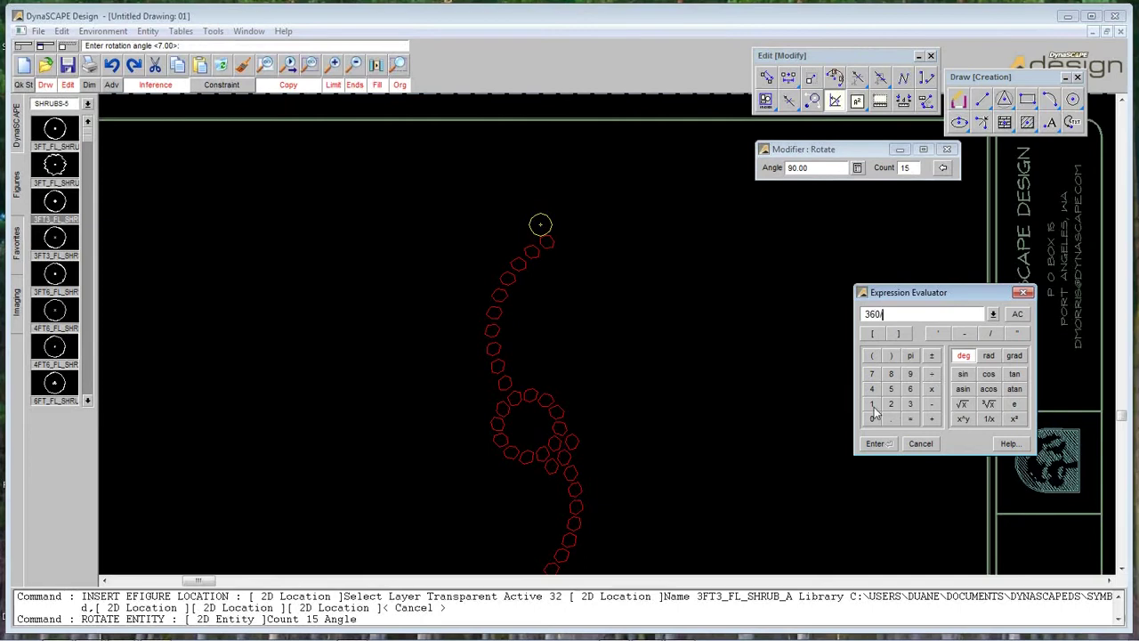
click(875, 443)
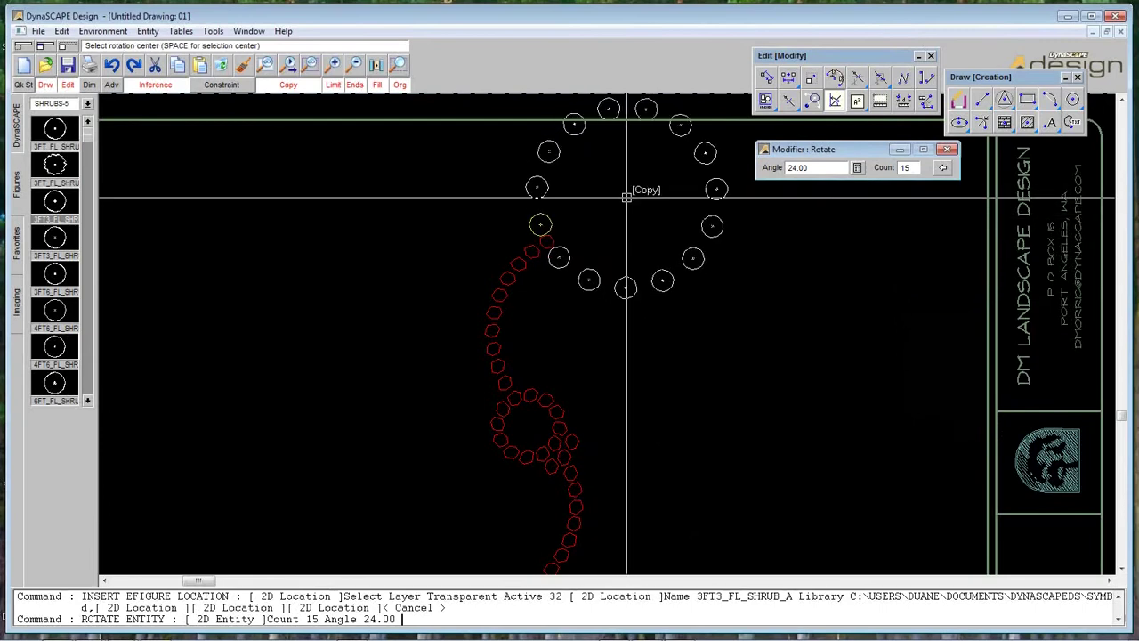
click(598, 205)
click(598, 206)
right_click(598, 206)
- Delete the shrub copy that overlaps the end of the hexagonal-stone path
click(567, 237)
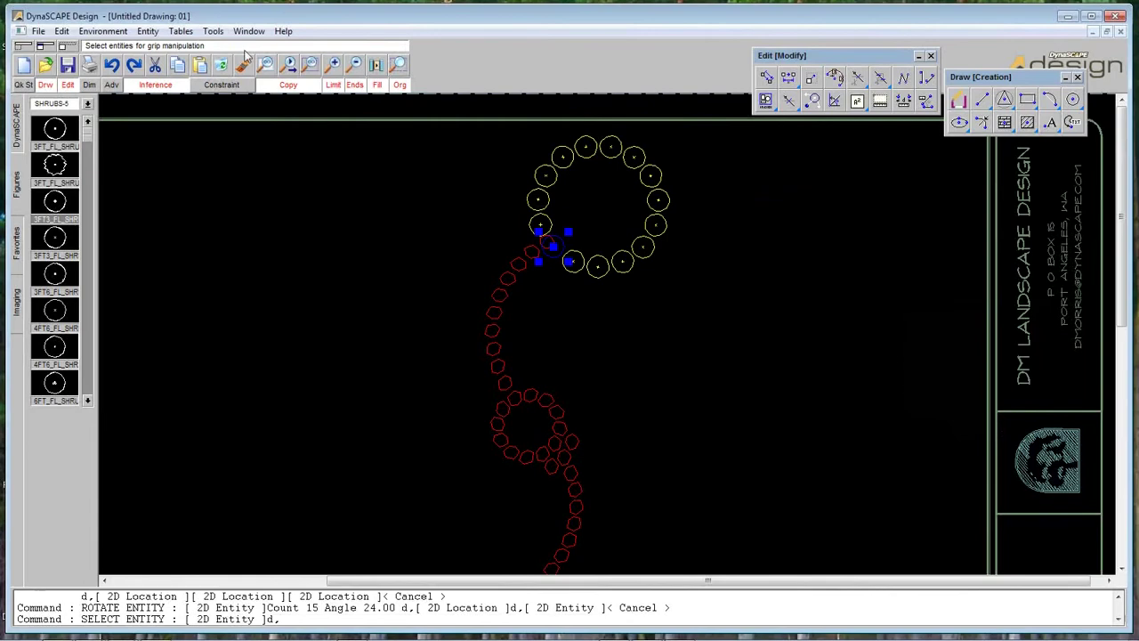
click(221, 64)
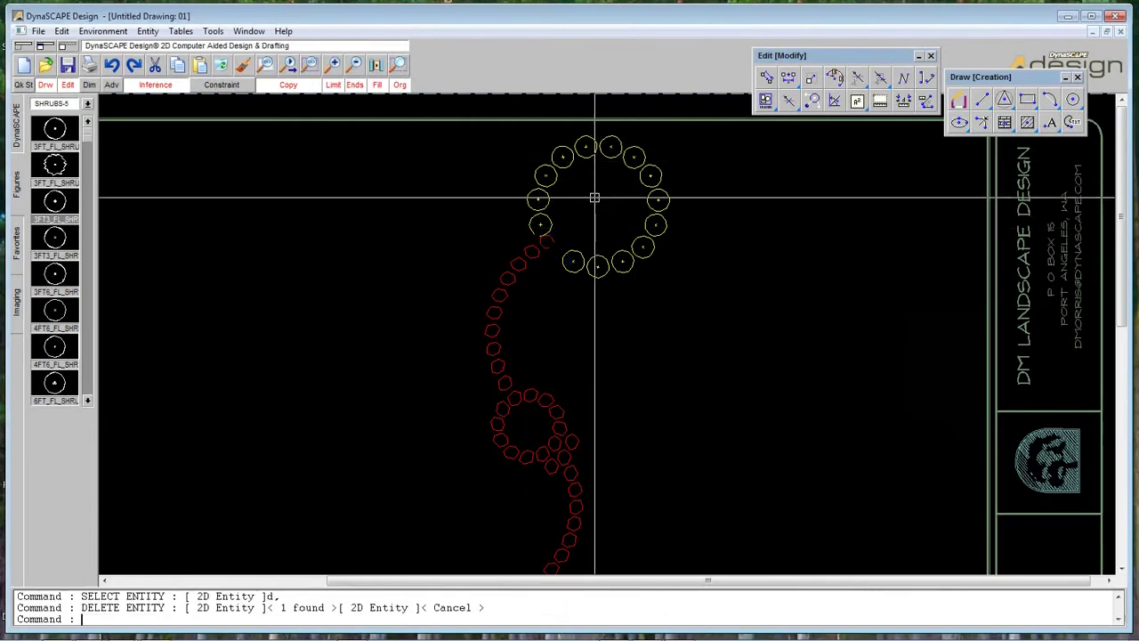
key(Escape)
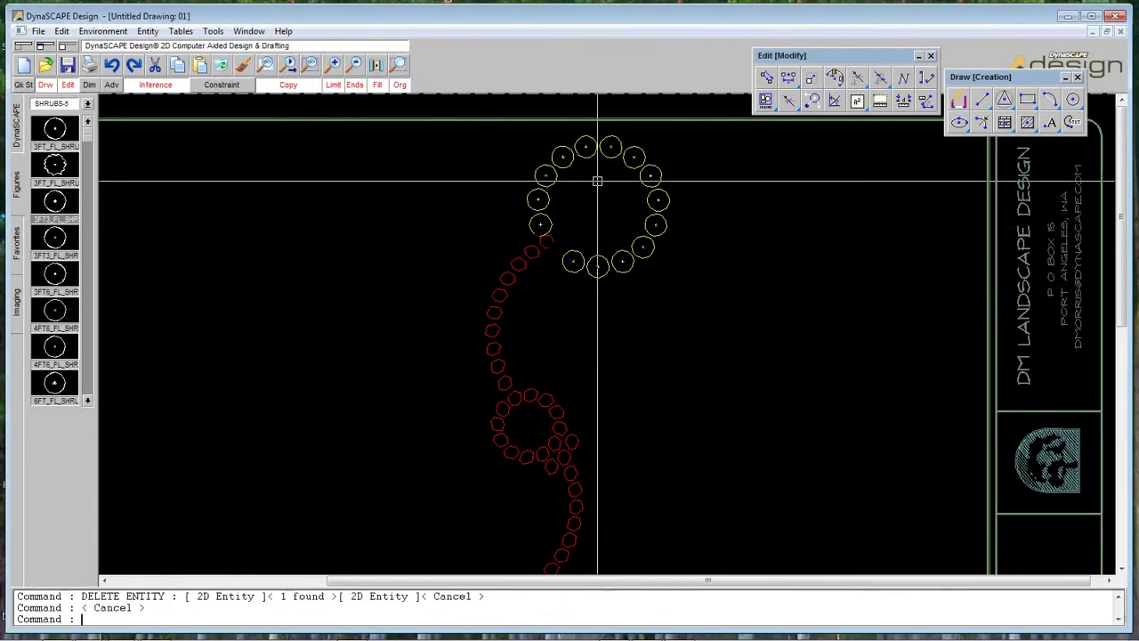
- Delete the shrub ring together with the upper hexagonal-stone path and stone ring, leaving the stones nearest the gazebo
click(310, 64)
scroll(390, 191, down, 3)
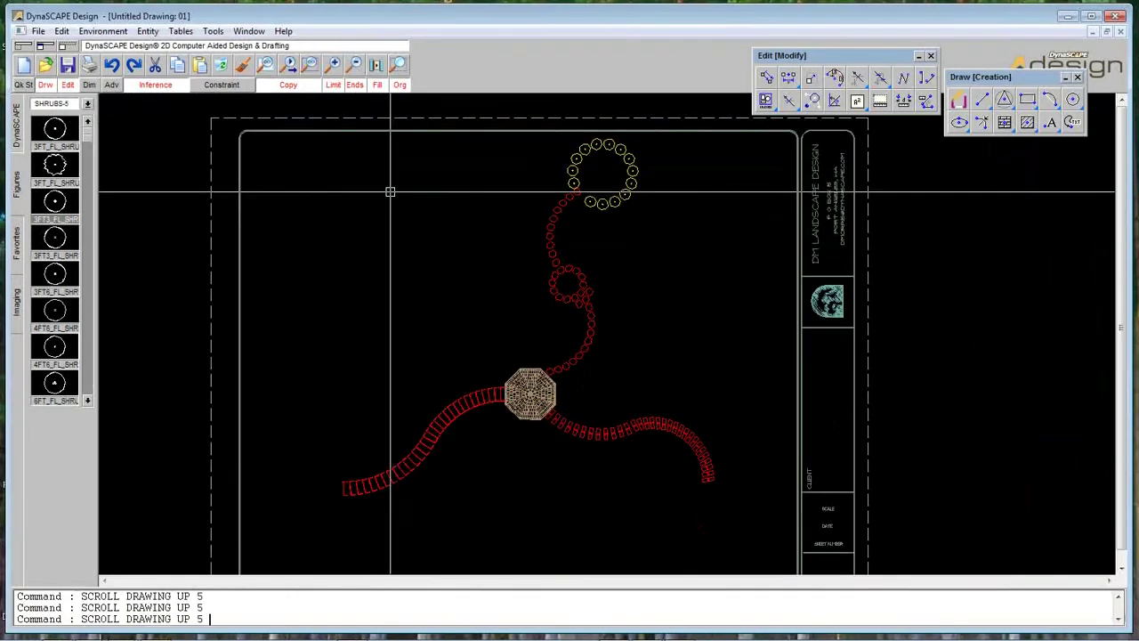
key(Escape)
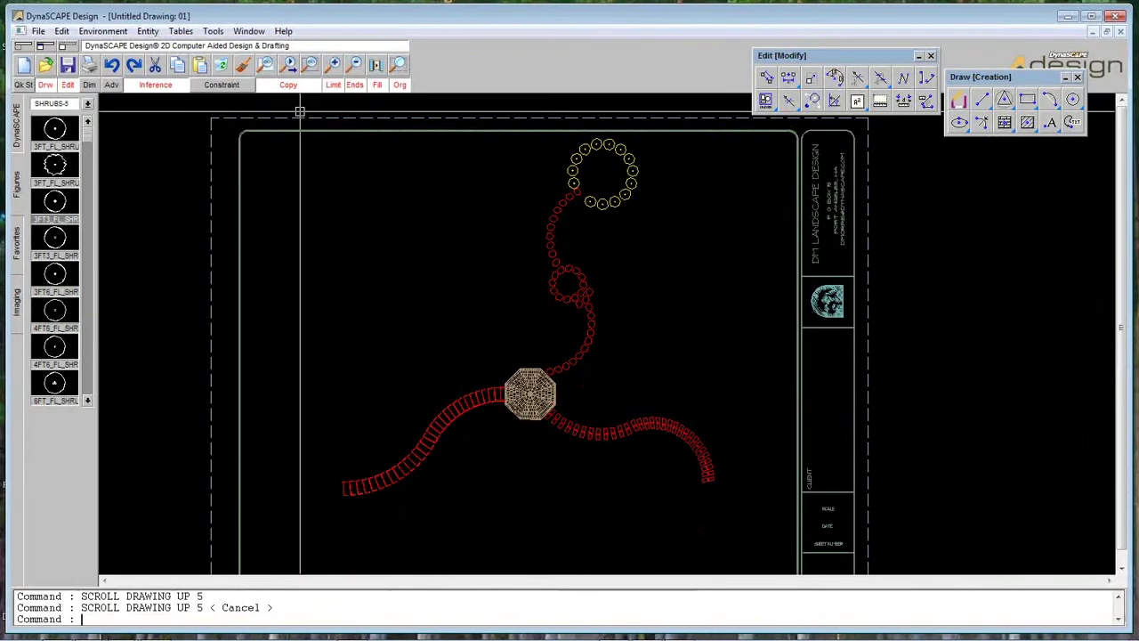
key(Escape)
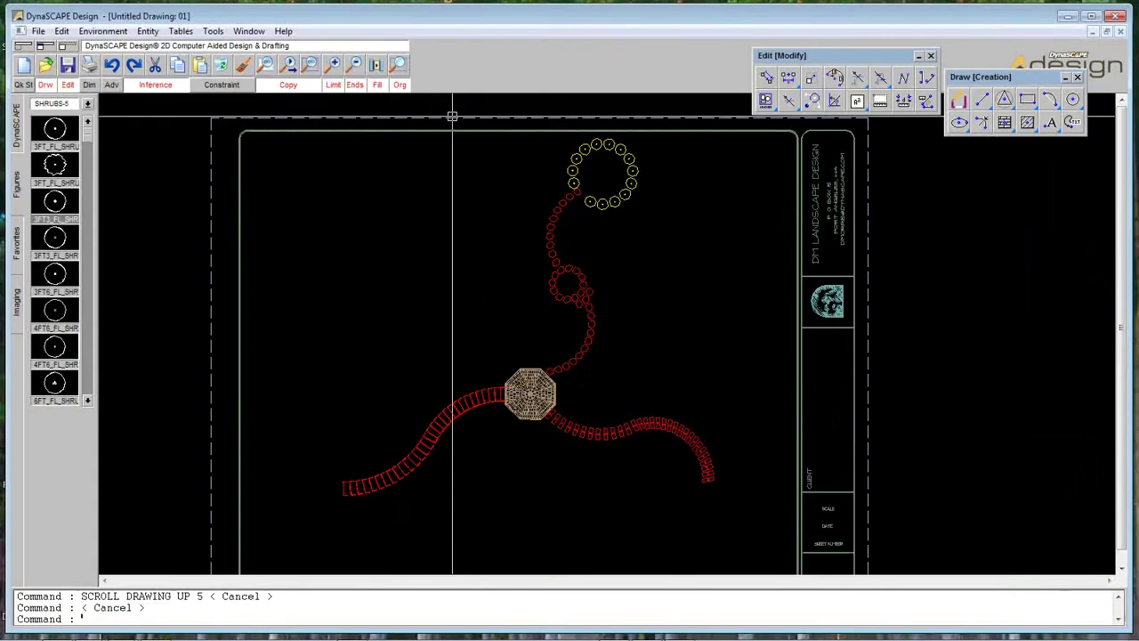
click(452, 116)
click(742, 313)
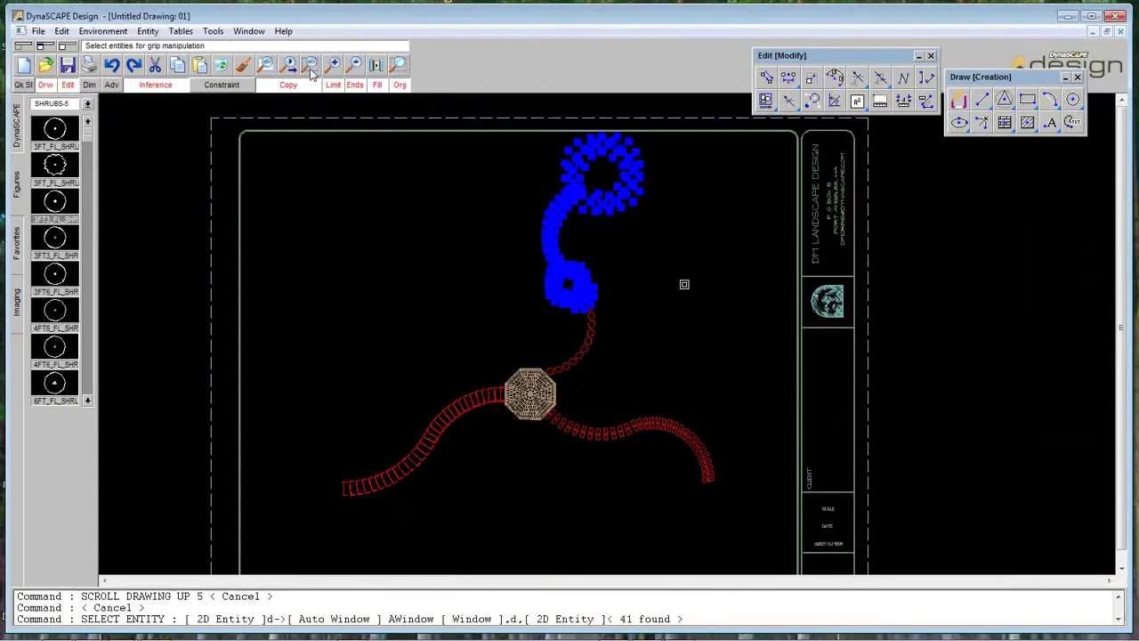
key(Delete)
- Delete the remaining hexagonal stepping stones that lead up from the gazebo
click(396, 67)
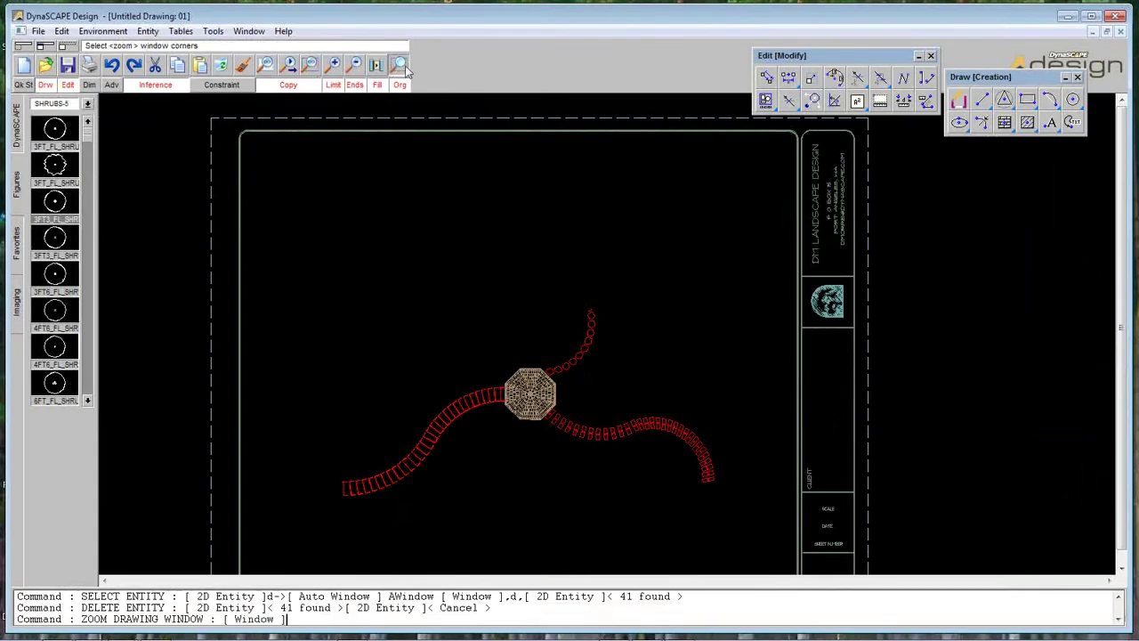
click(469, 152)
click(779, 361)
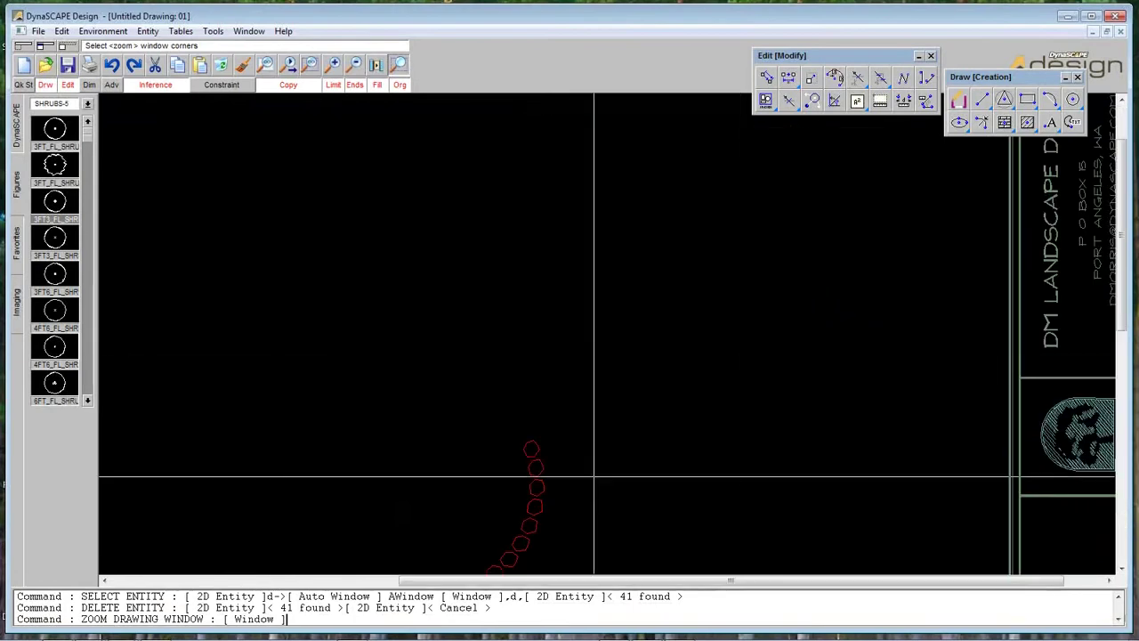
scroll(594, 477, up, 3)
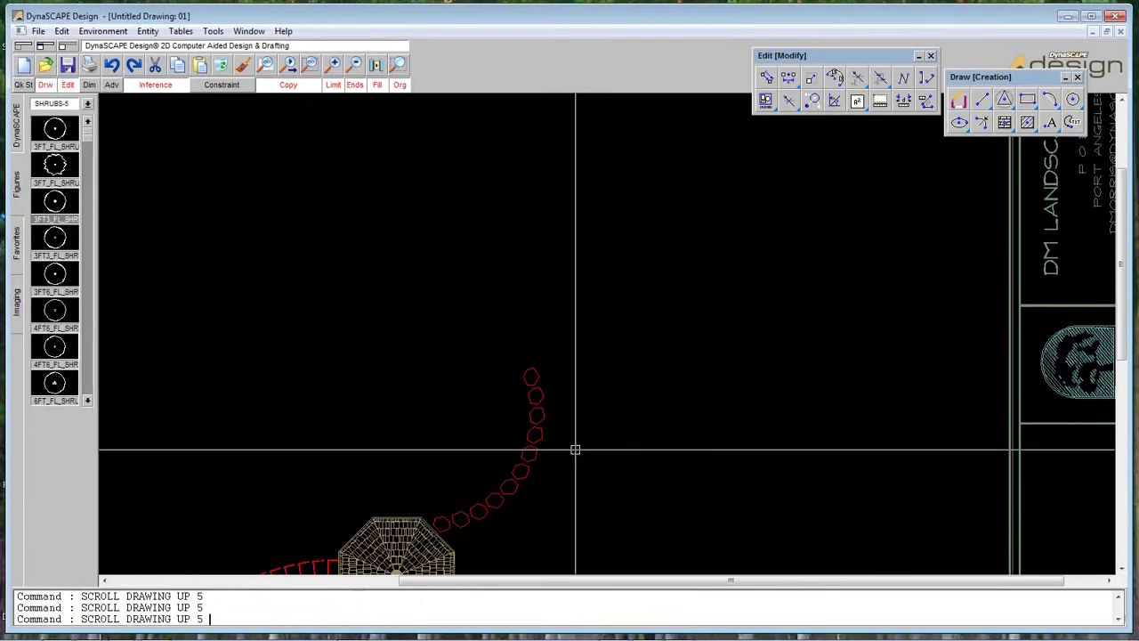
click(390, 320)
click(625, 538)
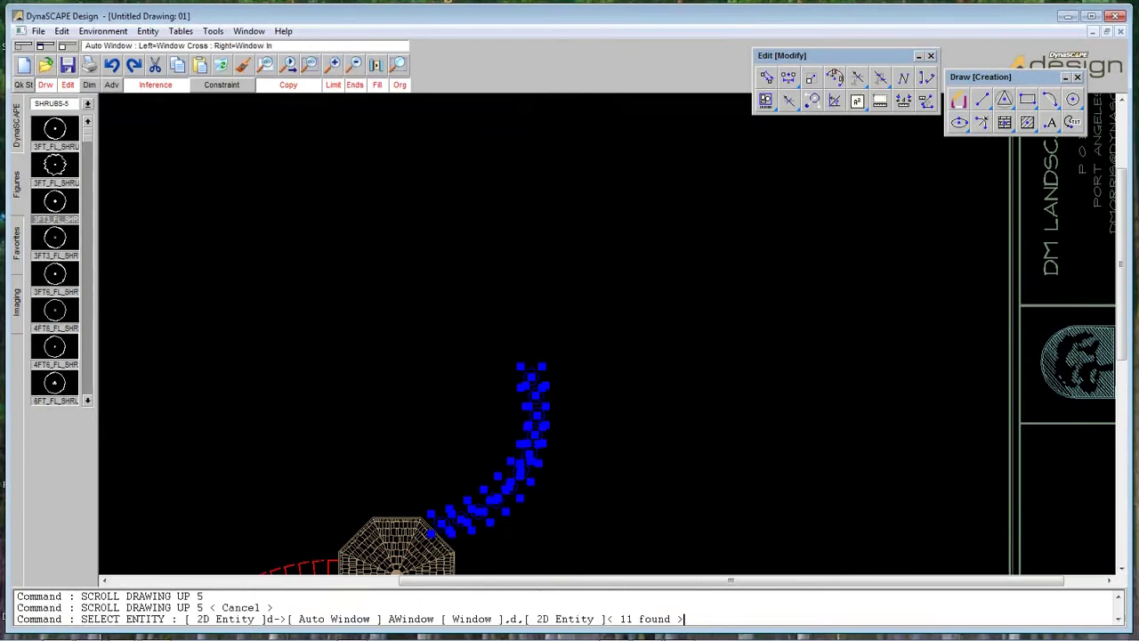
click(225, 68)
- Replace the Edit [Modify] tool palette with the Advanced Tools palette and reposition it over the drawing
click(399, 64)
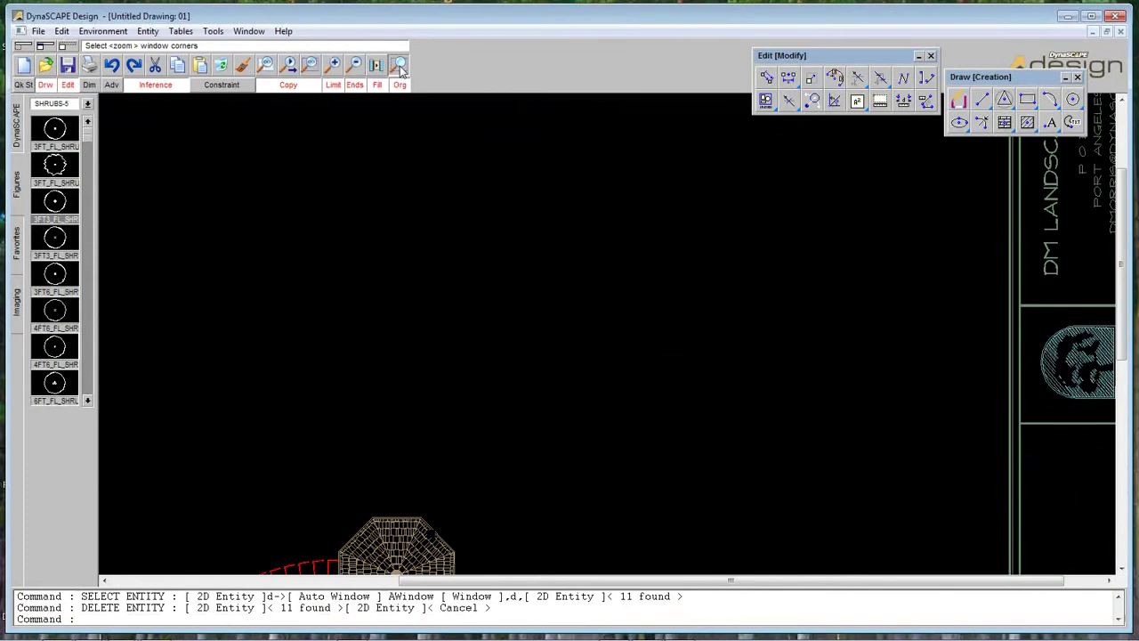
click(193, 152)
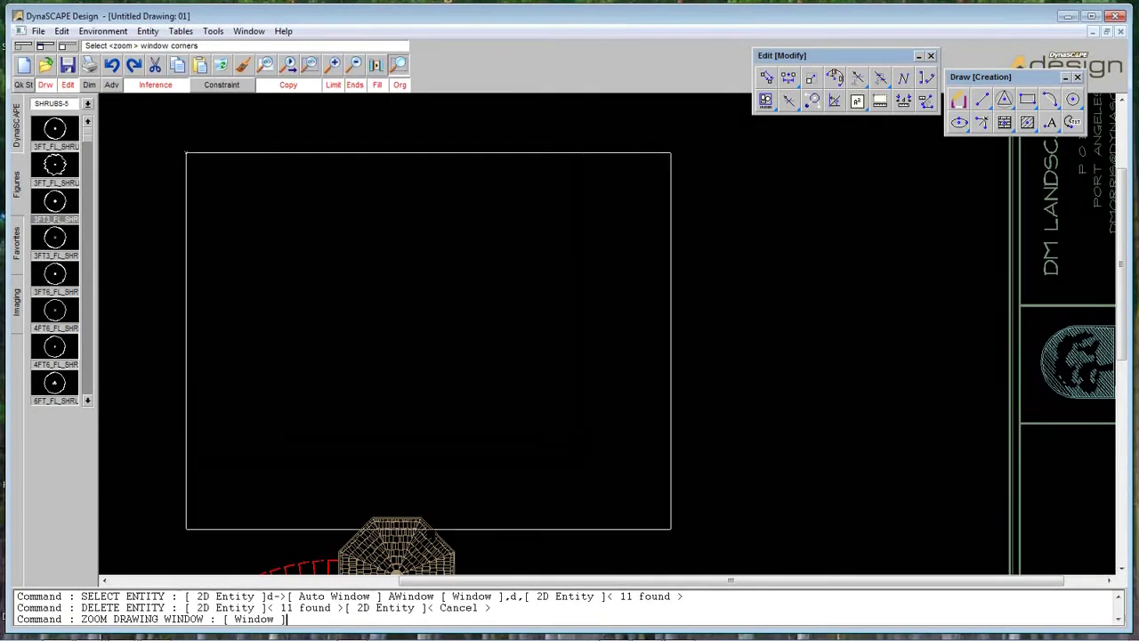
click(666, 509)
scroll(675, 521, down, 4)
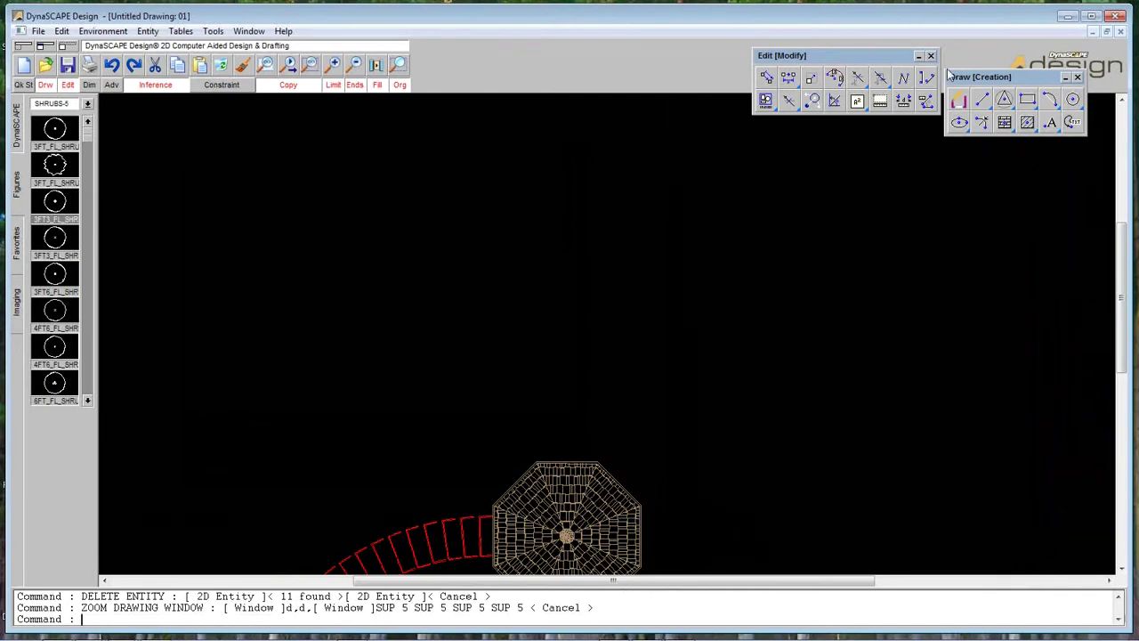
right_click(874, 62)
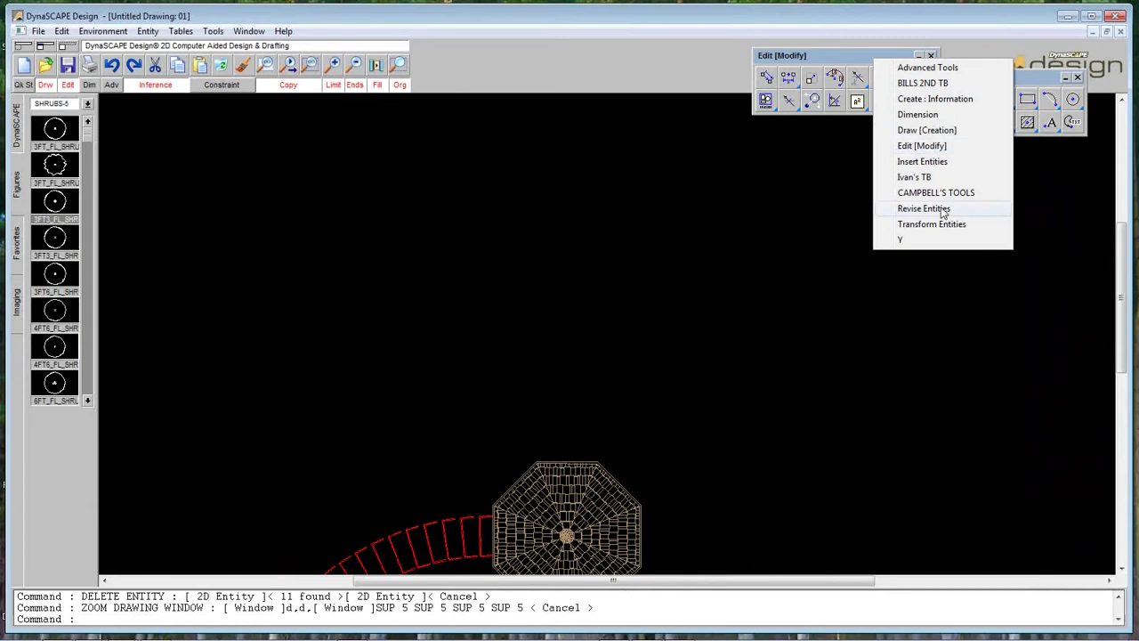
click(926, 68)
drag(843, 63, 777, 69)
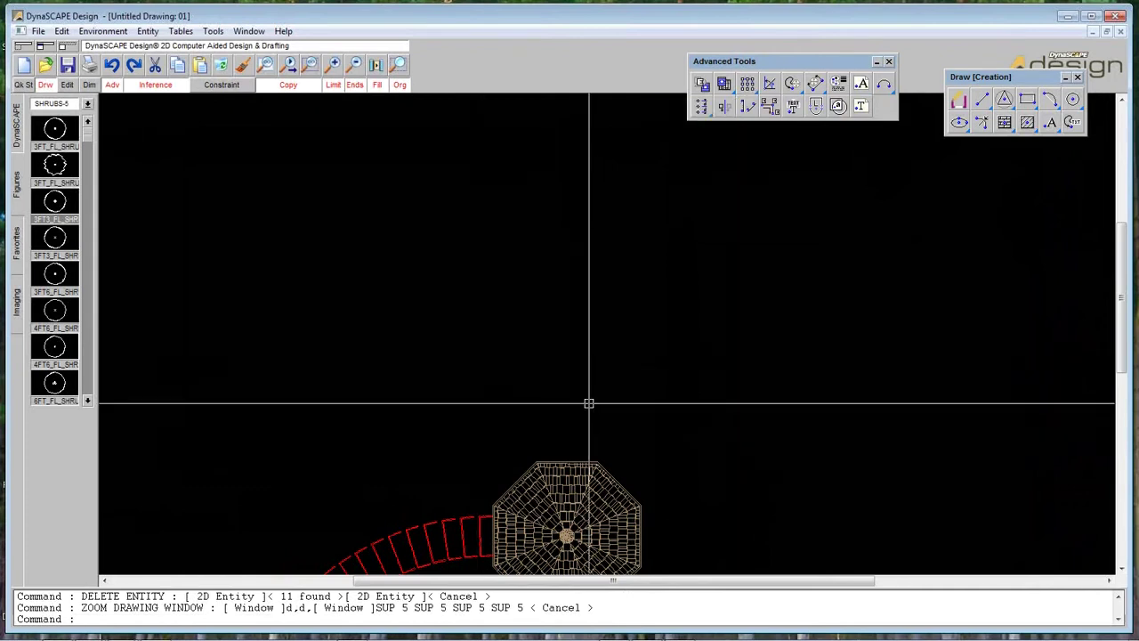
- Frame the empty area above the gazebo and switch the symbol library to ROCKS-5
click(291, 65)
click(292, 67)
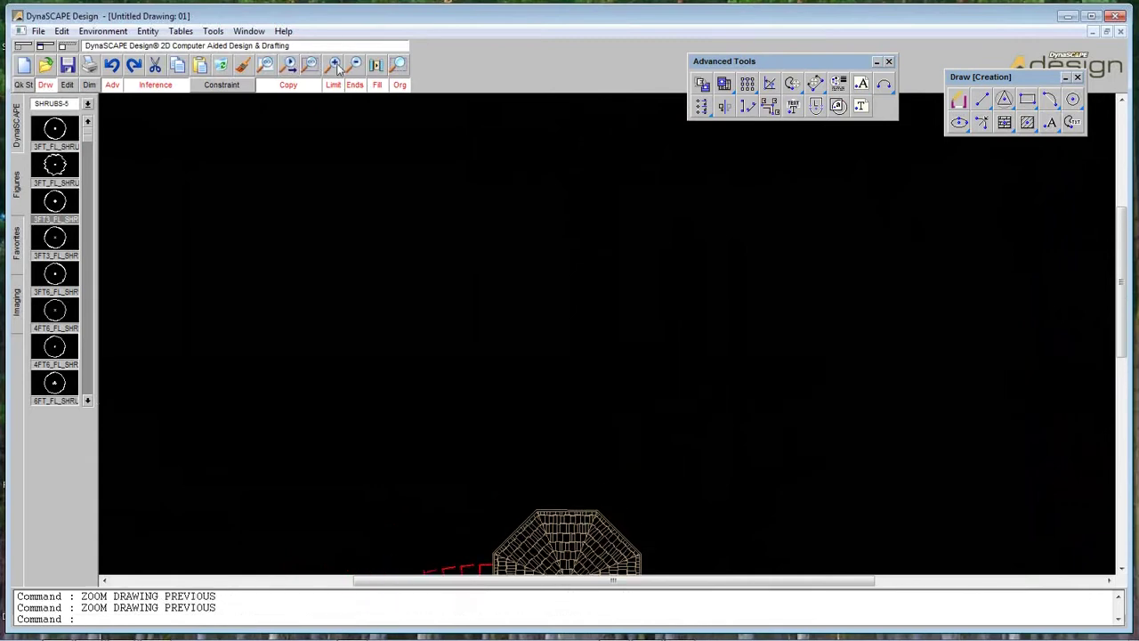
click(356, 68)
click(356, 67)
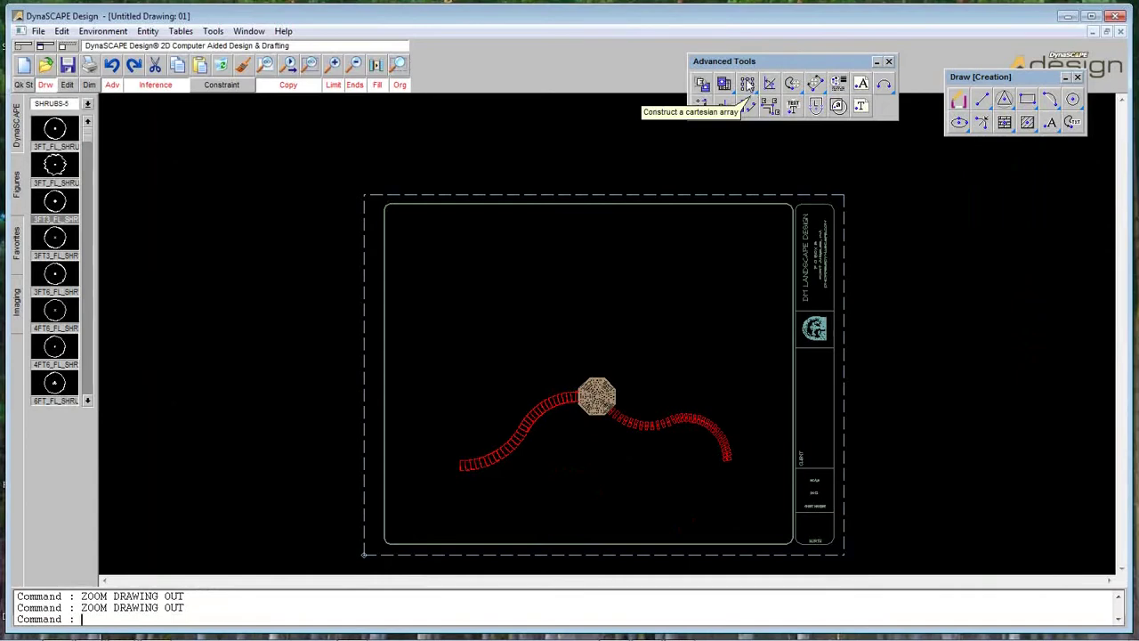
click(398, 65)
click(501, 228)
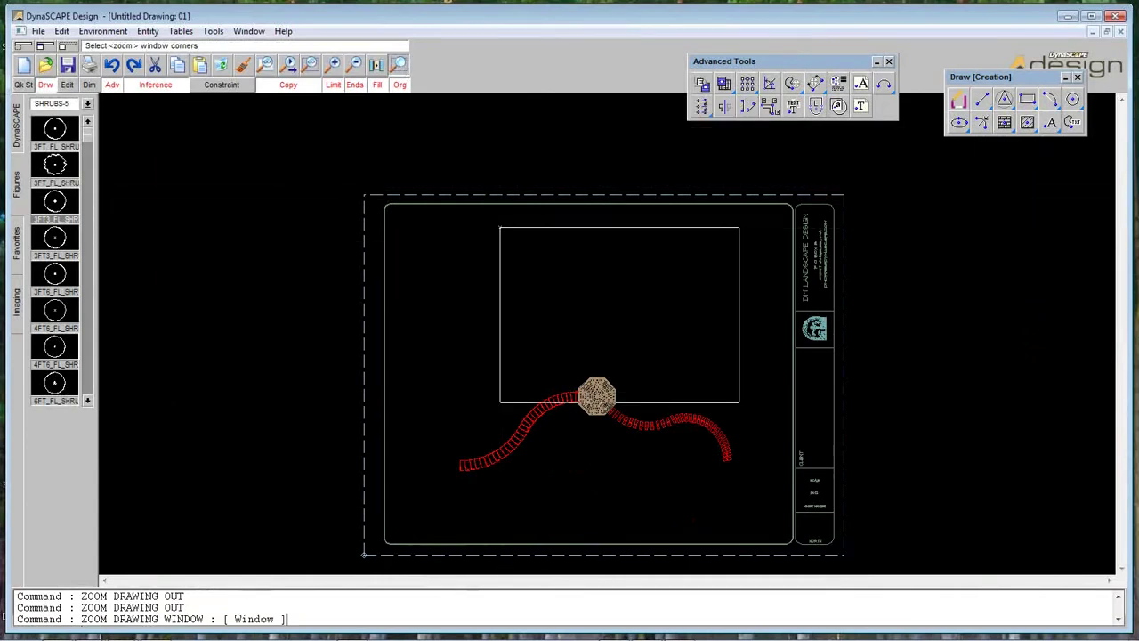
click(741, 403)
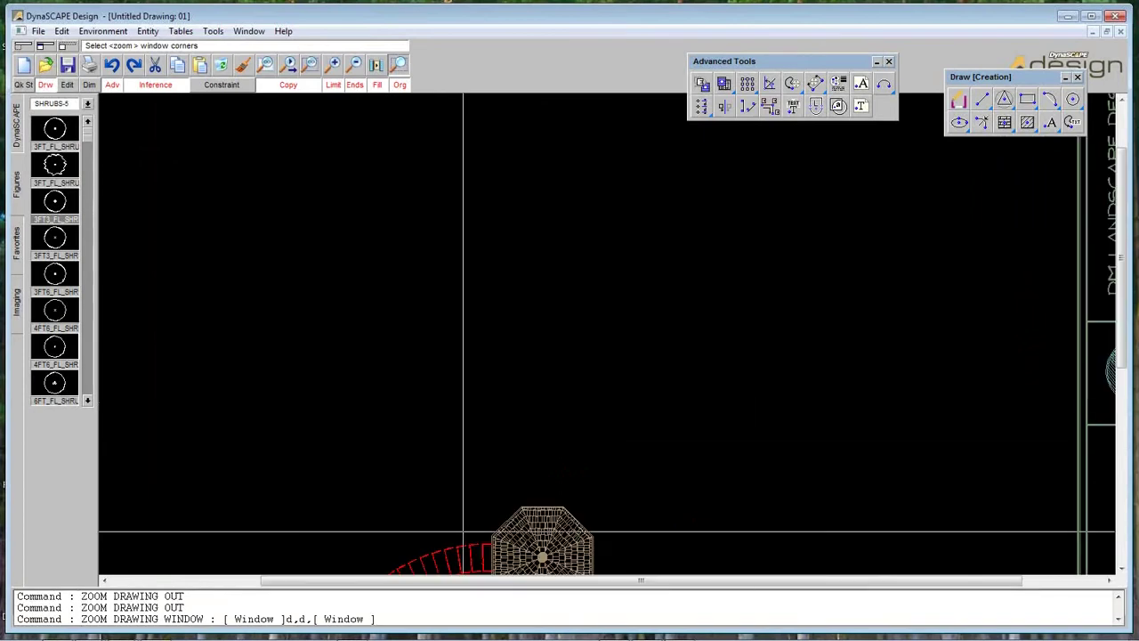
click(87, 104)
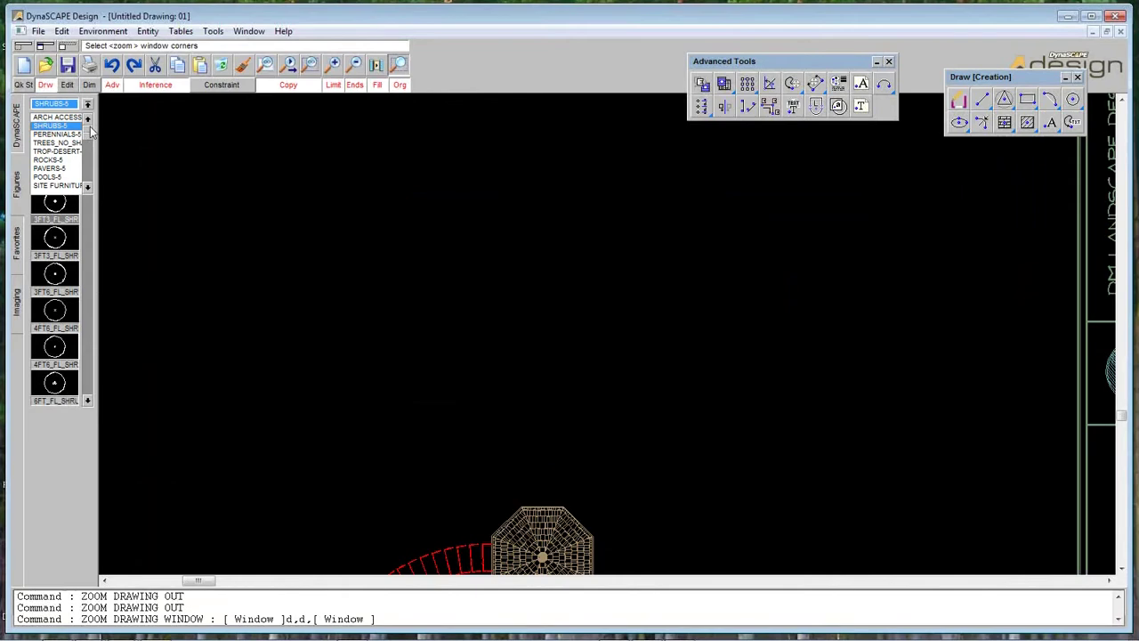
drag(91, 132, 91, 137)
click(63, 134)
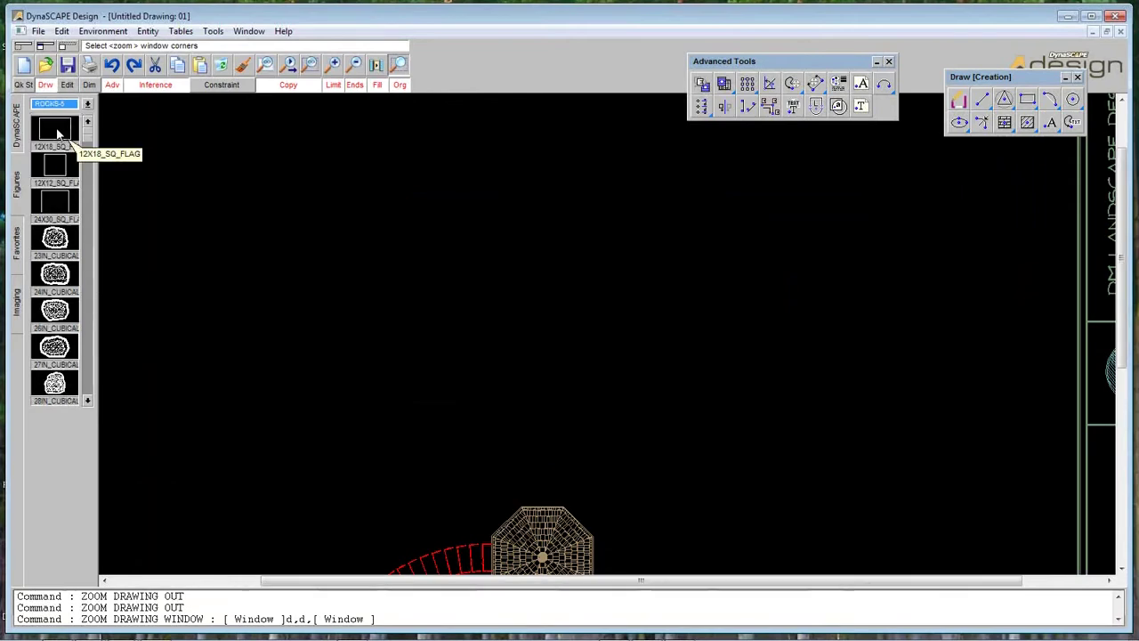
- Place a 12X12_SQ_FLAG symbol at scale 2 just above the gazebo's upper edge
click(56, 164)
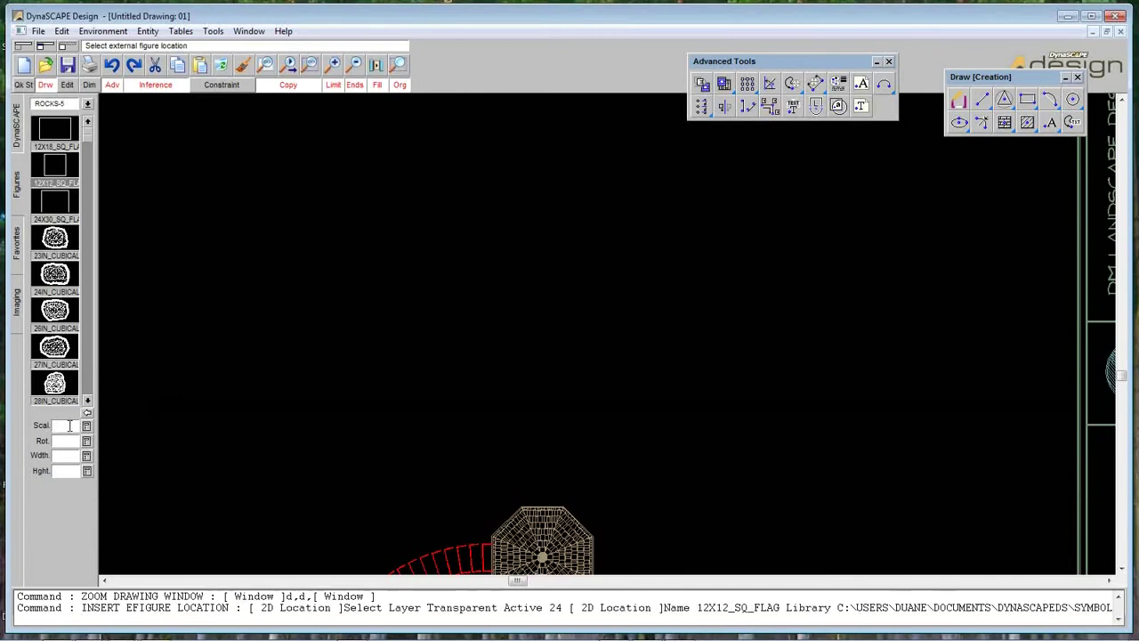
key(Return)
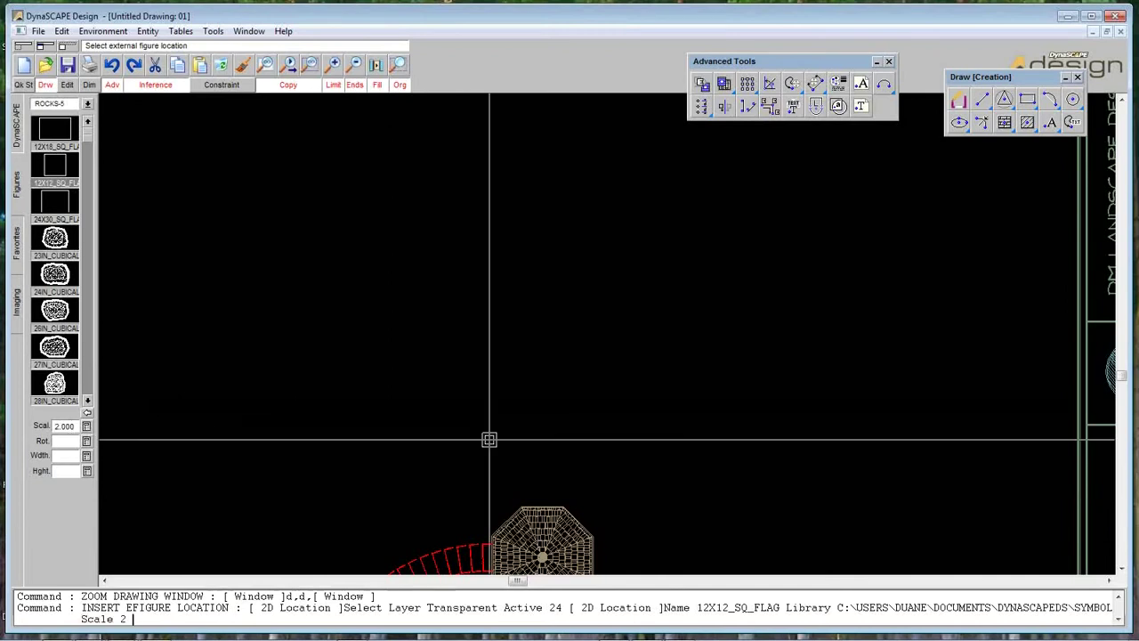
click(543, 493)
key(space)
- Set up a Cartesian array with 12 X columns and 8 Y columns
click(399, 65)
click(423, 313)
click(810, 525)
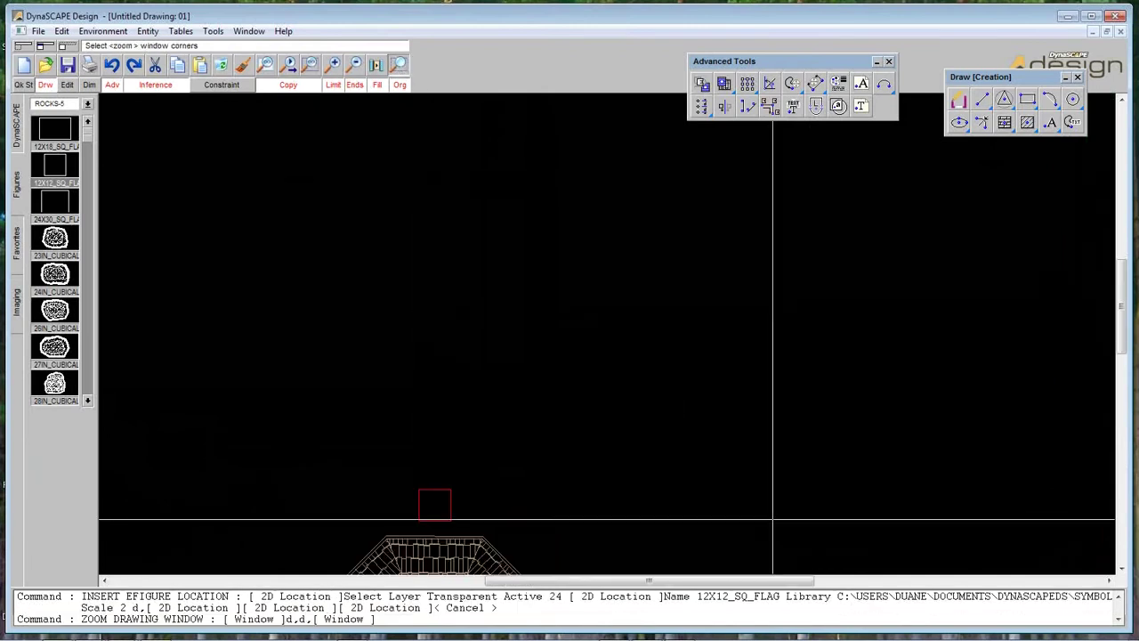
scroll(773, 519, down, 4)
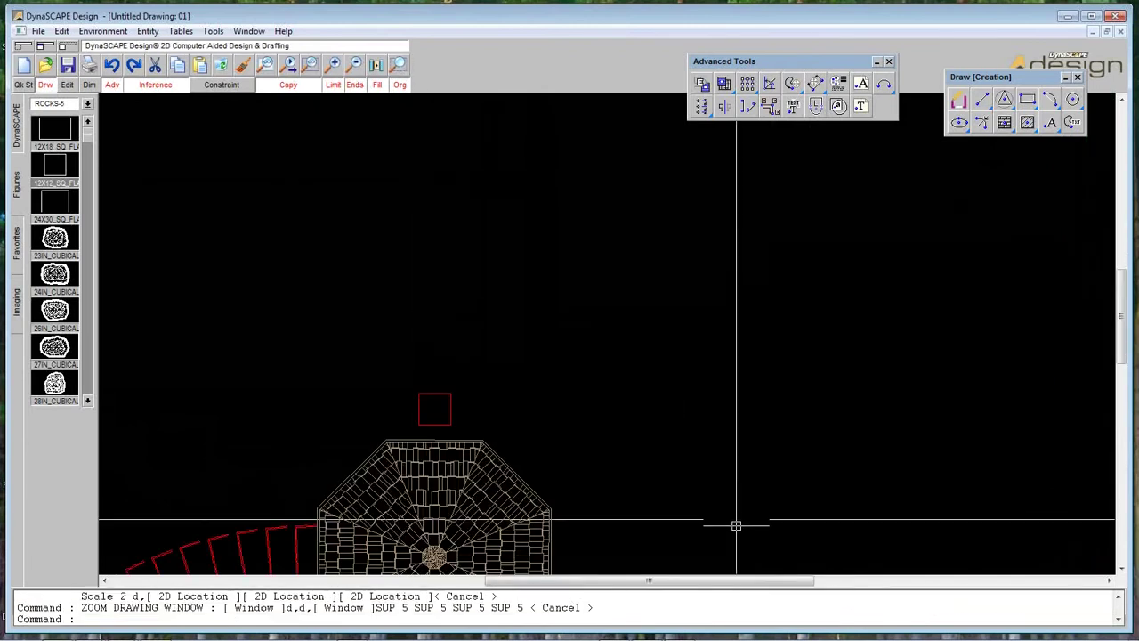
drag(781, 57, 789, 53)
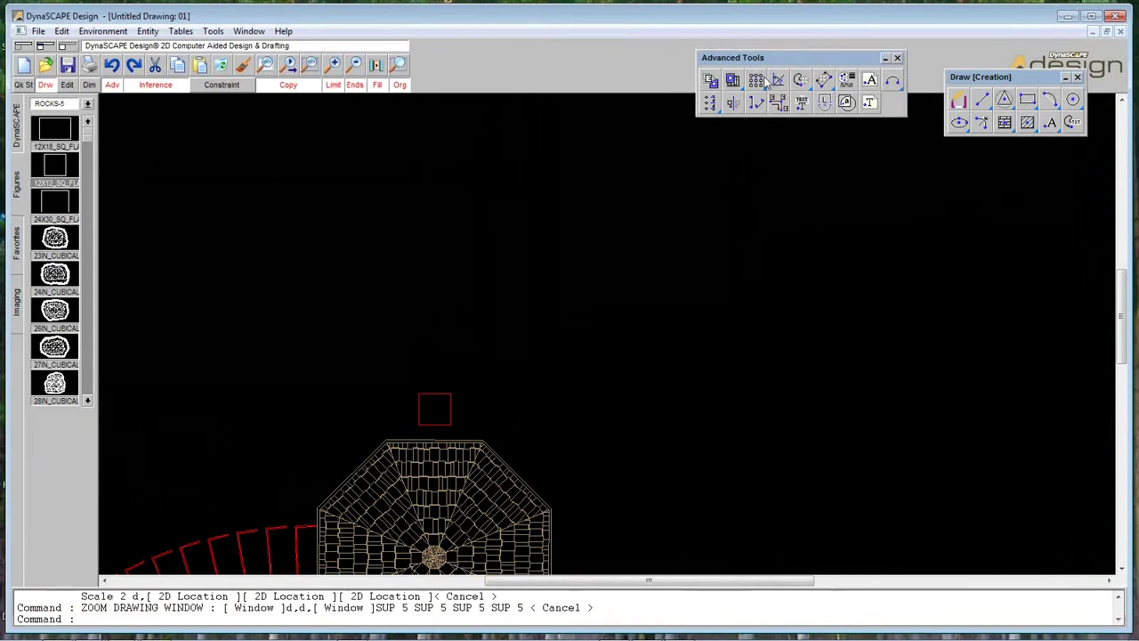
click(756, 81)
drag(753, 255, 771, 192)
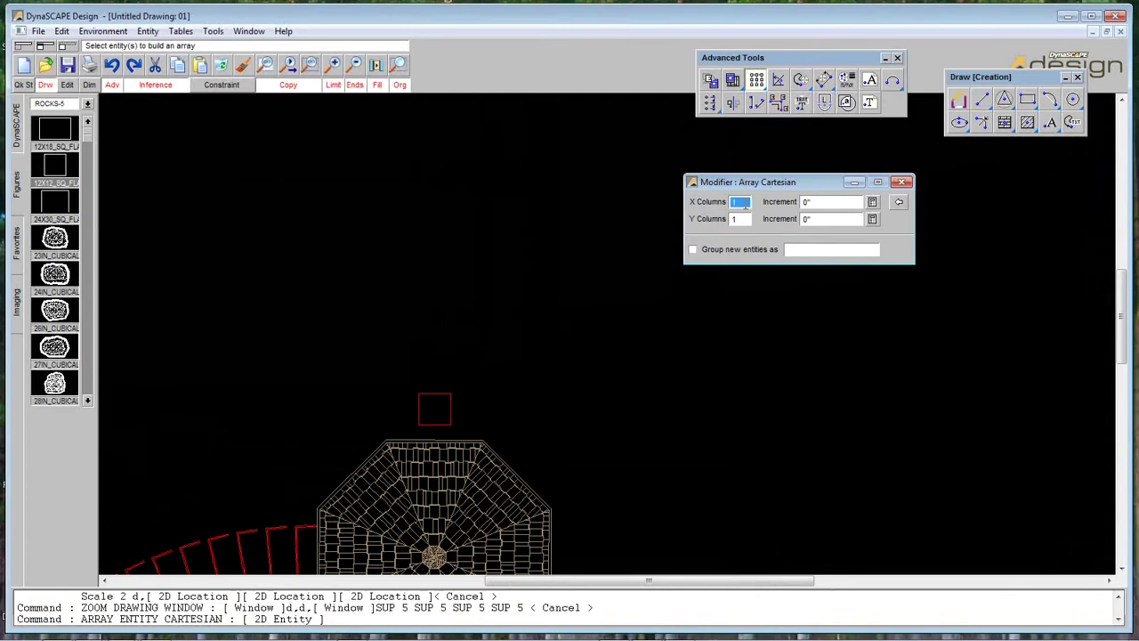
key(Tab)
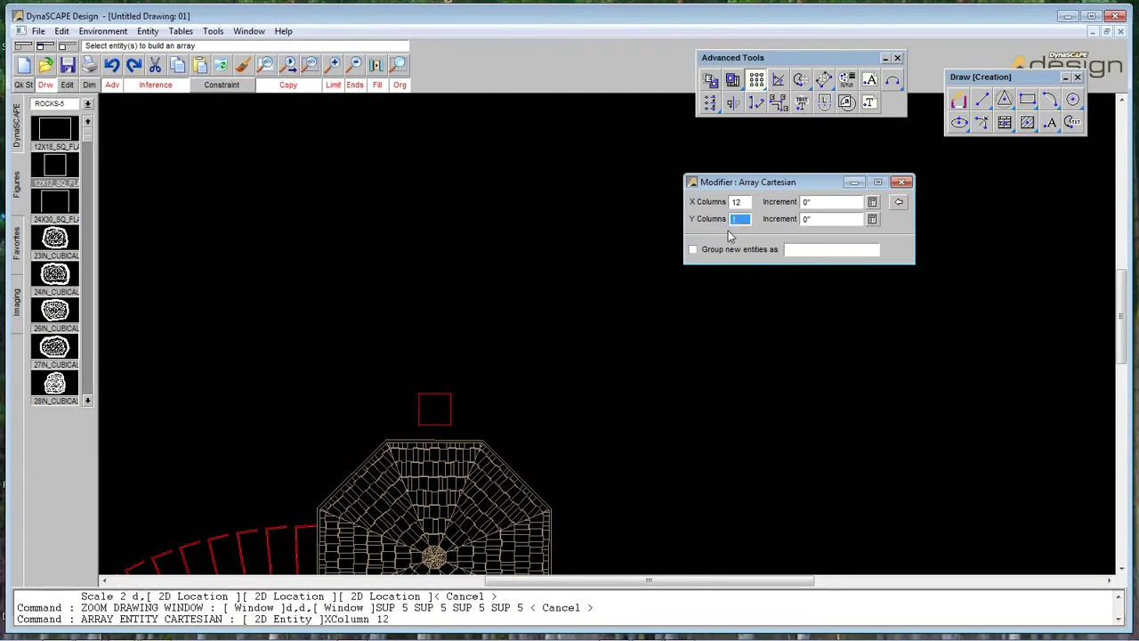
key(Return)
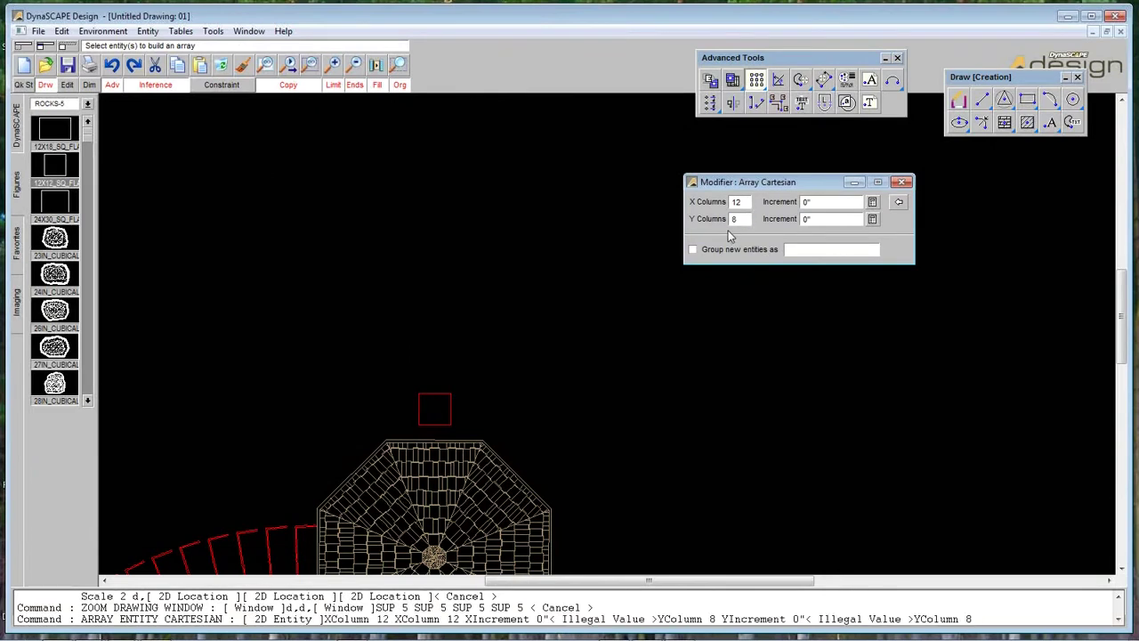
- Set both the X and Y increments of the Cartesian array to 2'-4"
drag(816, 188, 809, 180)
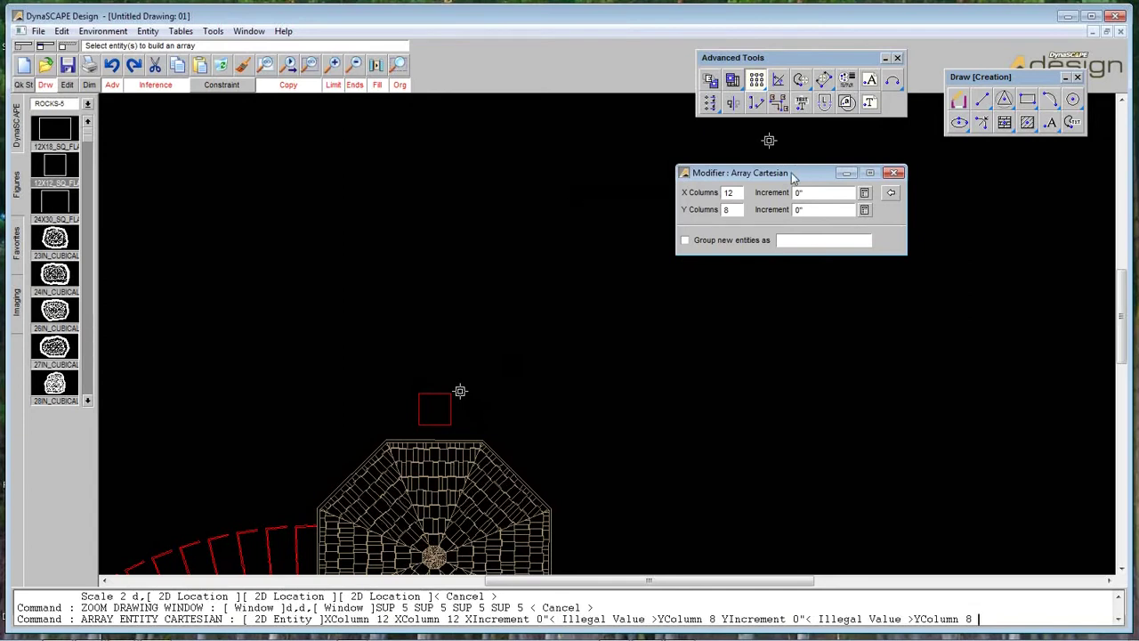
drag(793, 178, 780, 172)
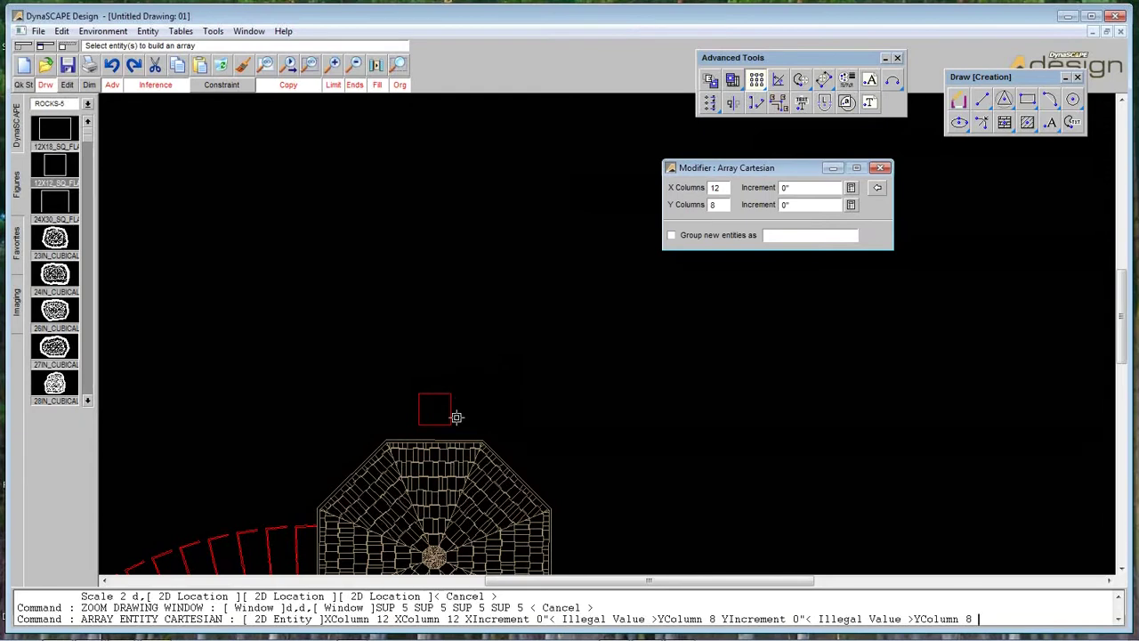
drag(755, 167, 739, 163)
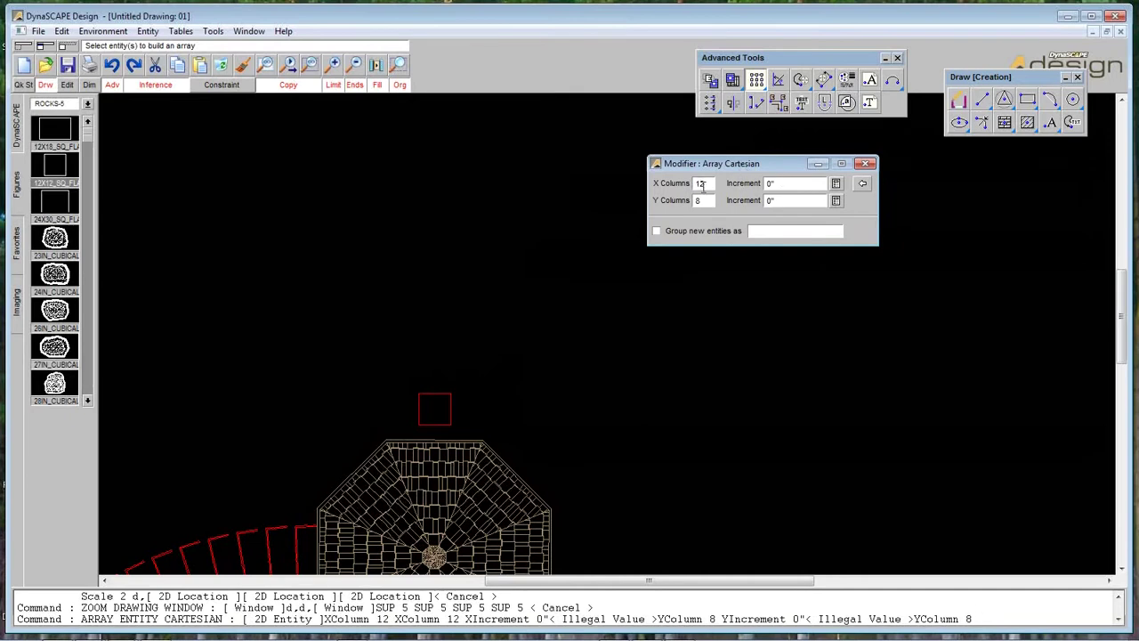
double_click(780, 183)
text(28)
key(Return)
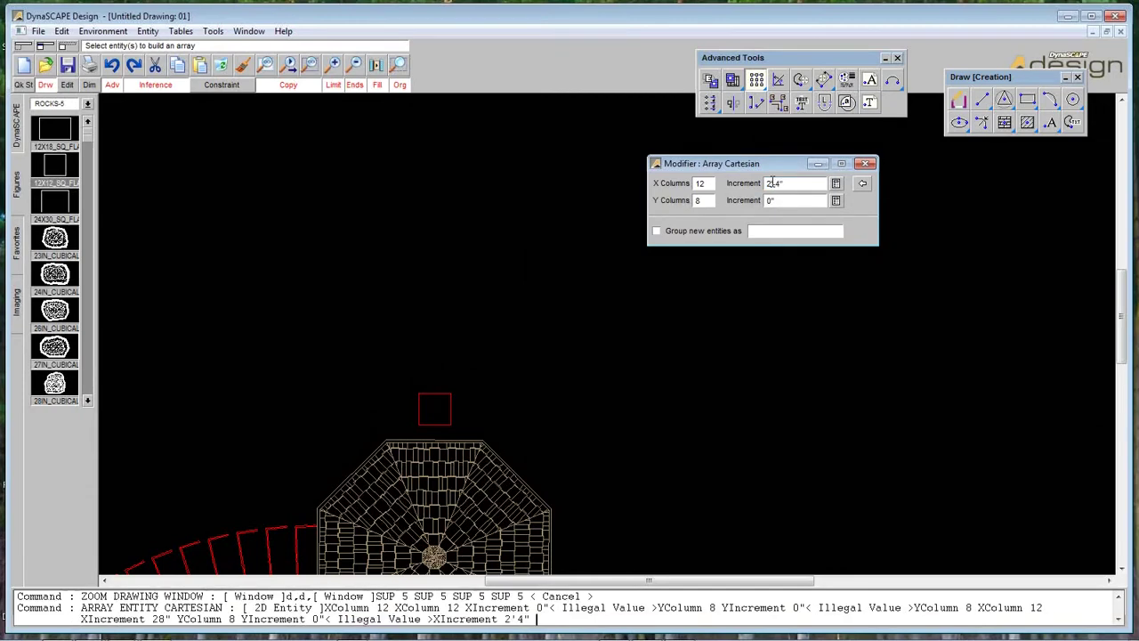
double_click(792, 199)
text(2)
text('-4)
key(Return)
- Apply the 12 by 8 Cartesian array to the square flagstone above the gazebo
drag(712, 165, 770, 155)
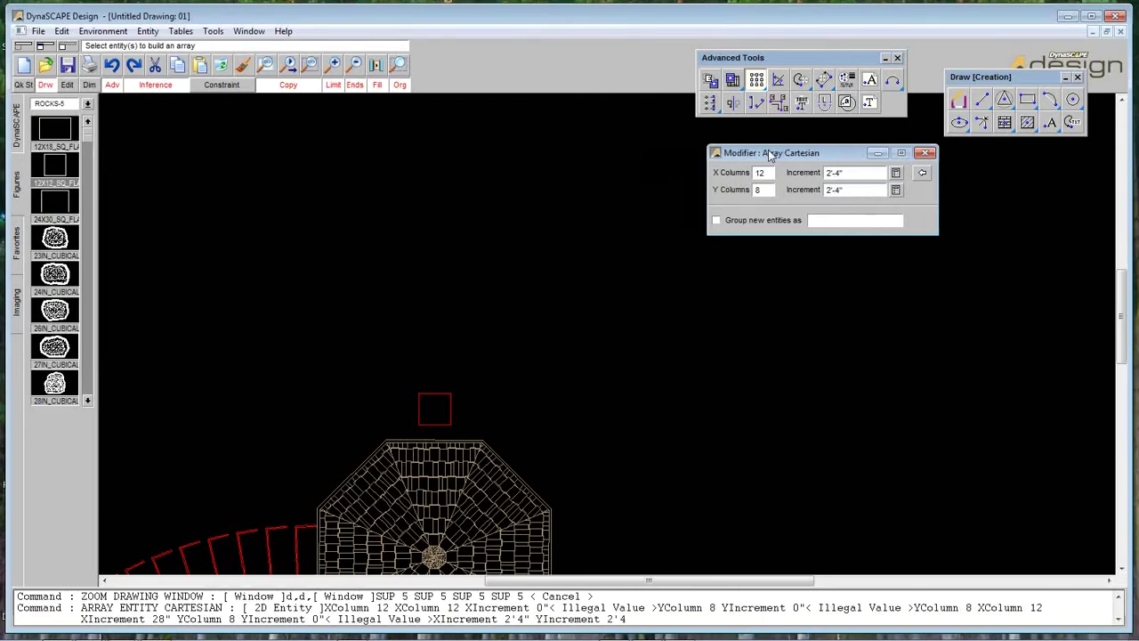
click(441, 397)
right_click(483, 387)
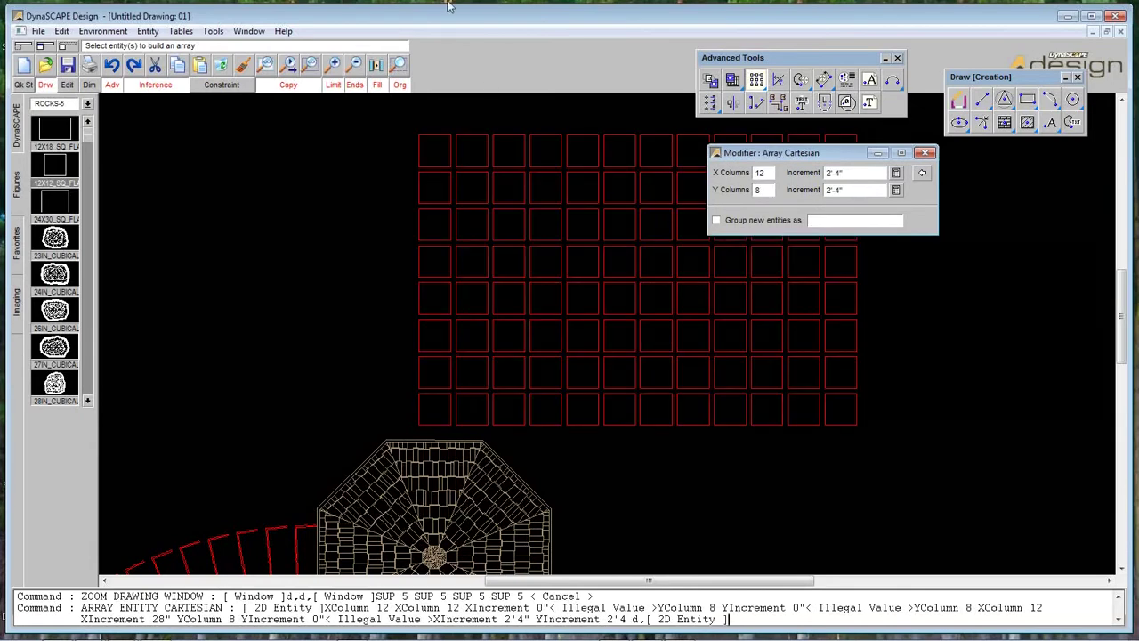
key(Escape)
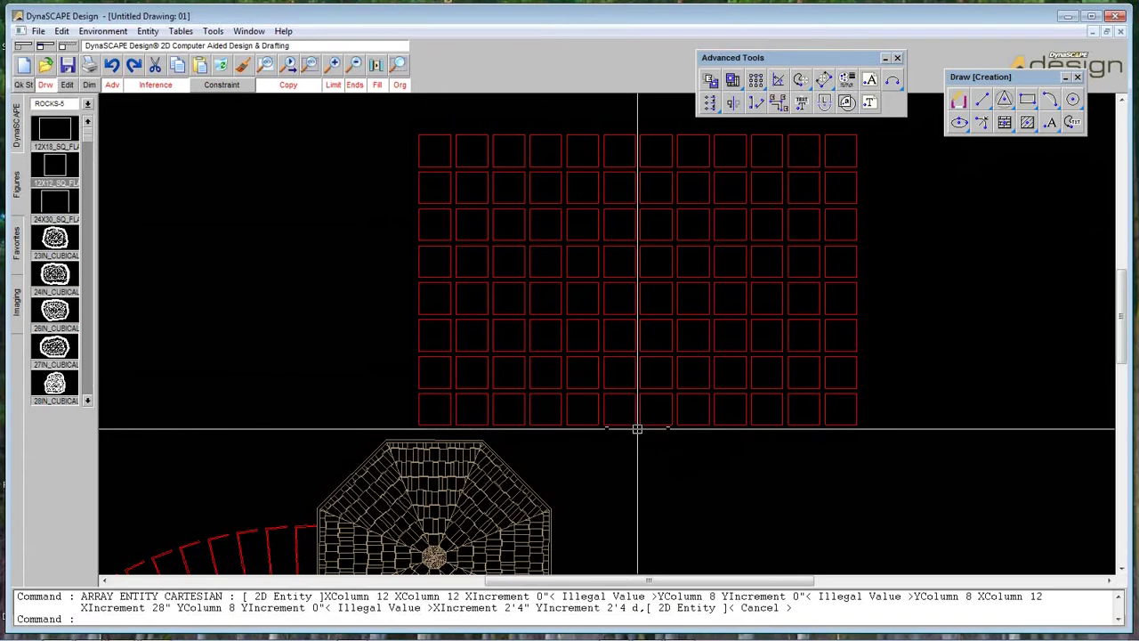
- Draw a line across the gap between the lower corners of the sixth and seventh squares in the bottom row of the flagstone grid
click(398, 65)
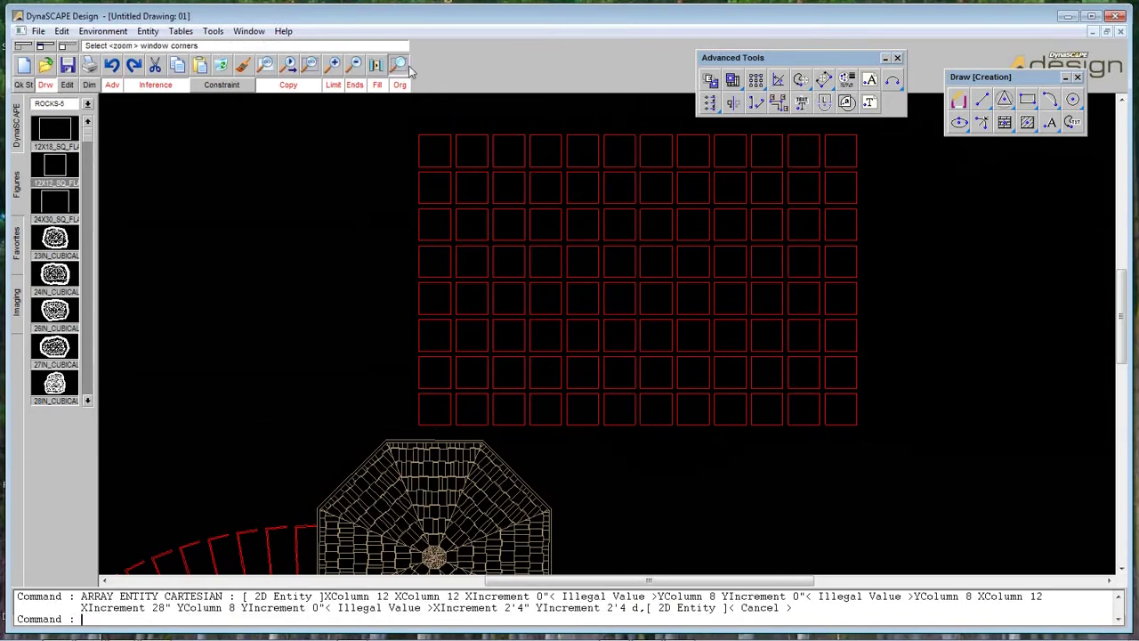
click(583, 367)
click(709, 445)
key(Escape)
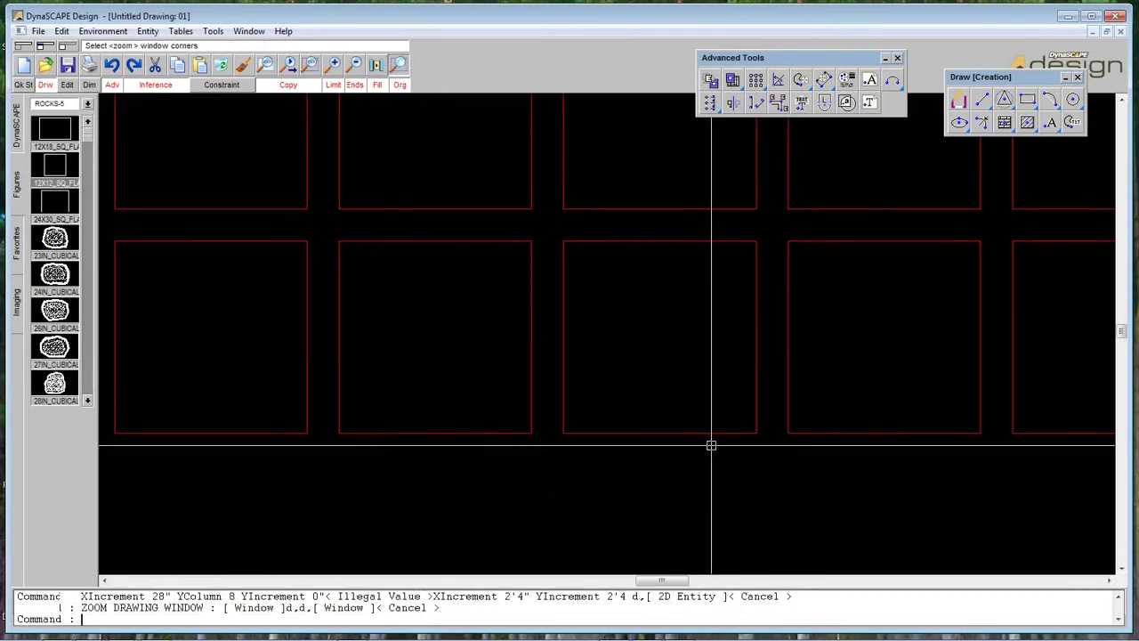
click(982, 99)
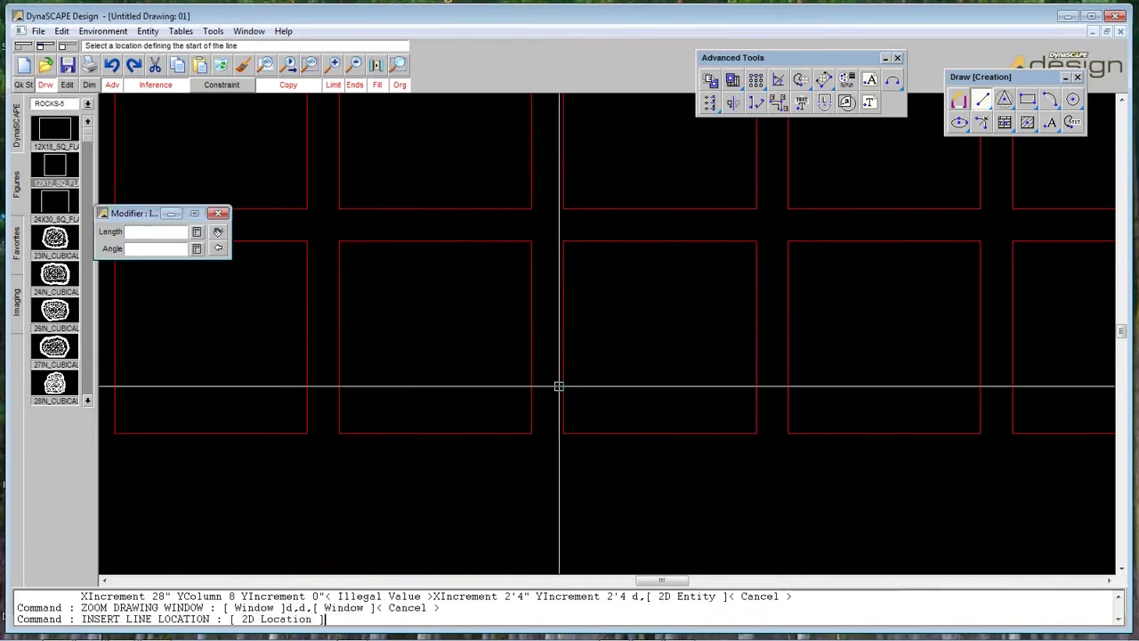
click(563, 434)
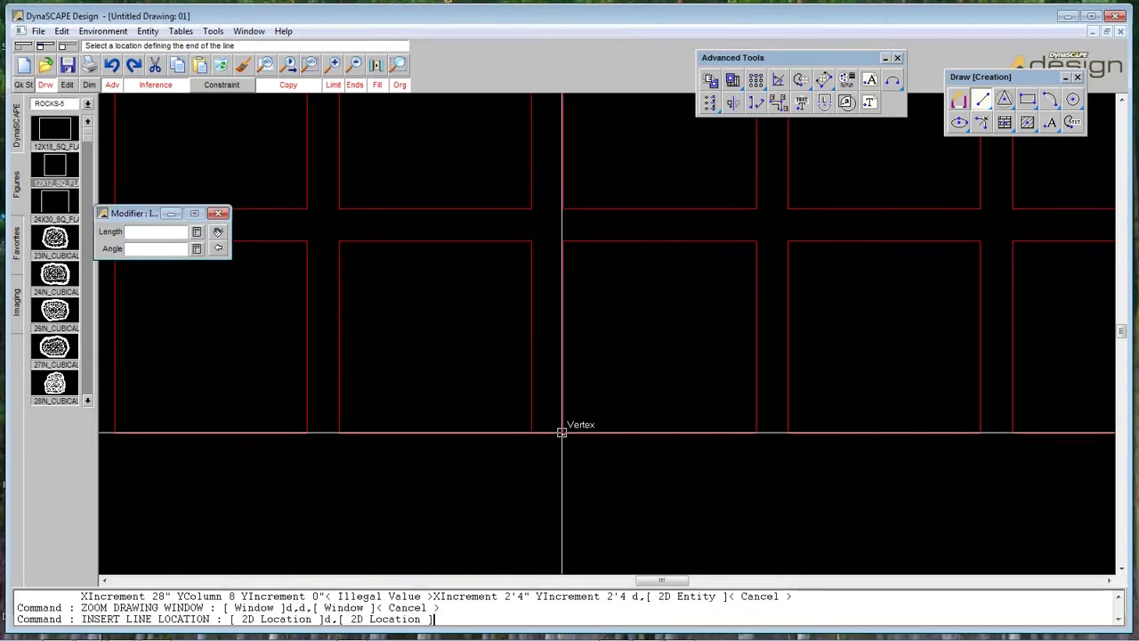
key(Escape)
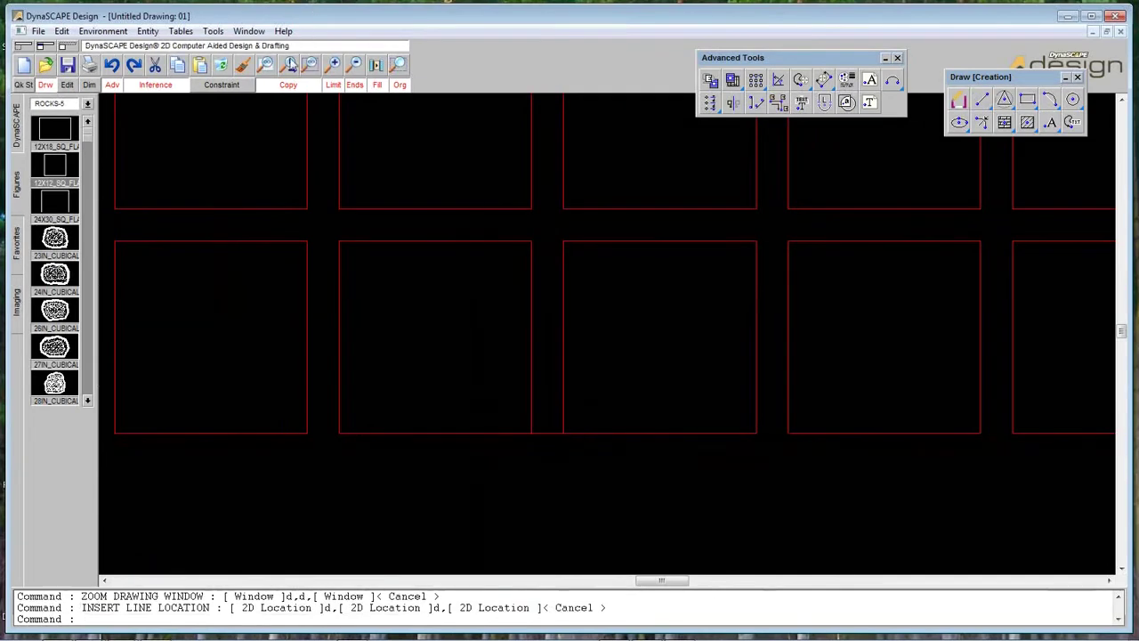
- Begin moving the whole flagstone grid together with its connecting line, taking the line's midpoint as the base point
click(291, 64)
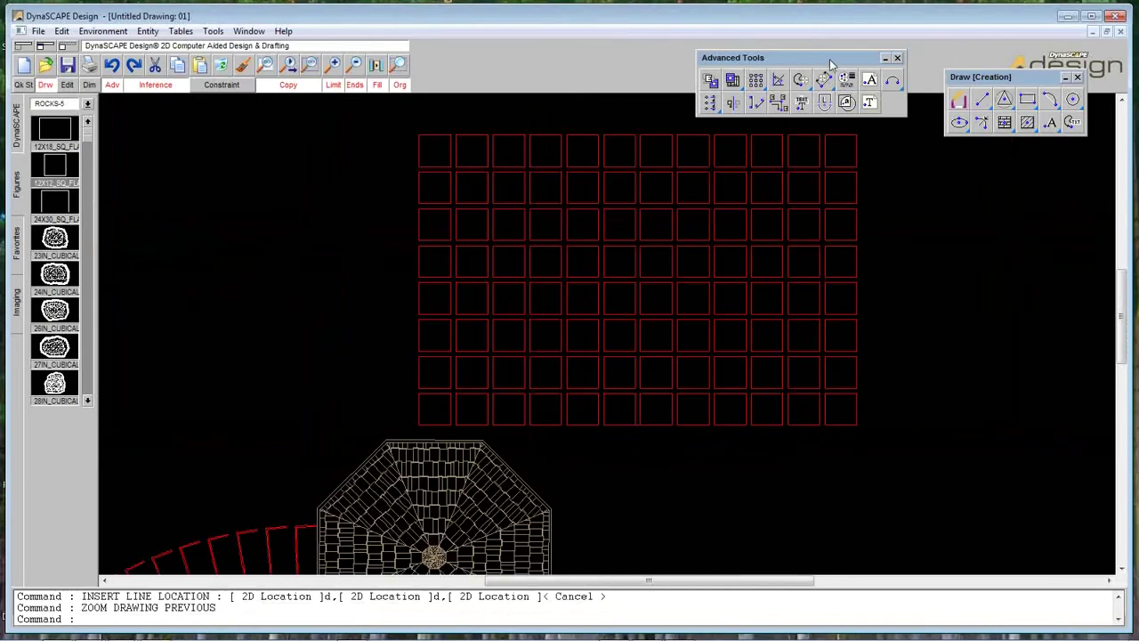
right_click(978, 78)
click(1013, 163)
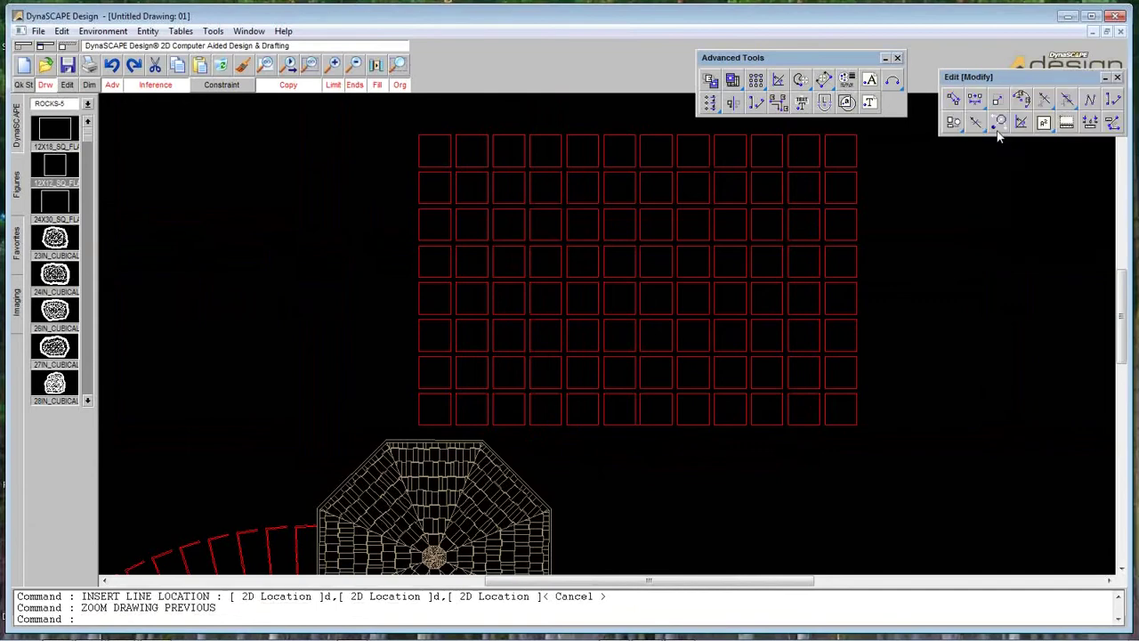
click(317, 101)
click(339, 116)
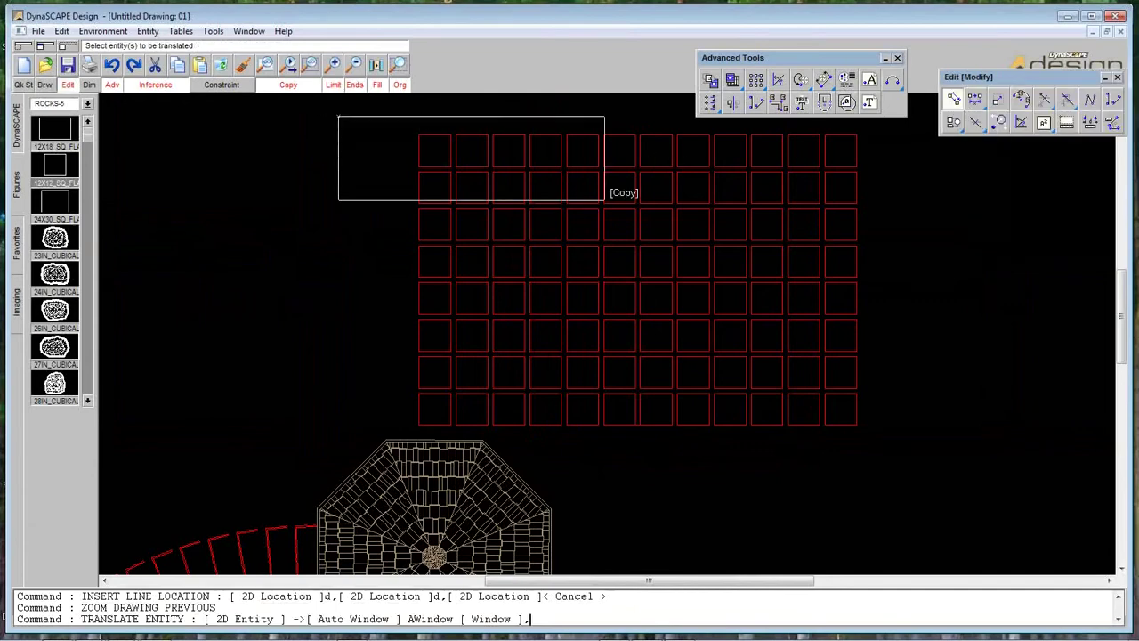
click(967, 435)
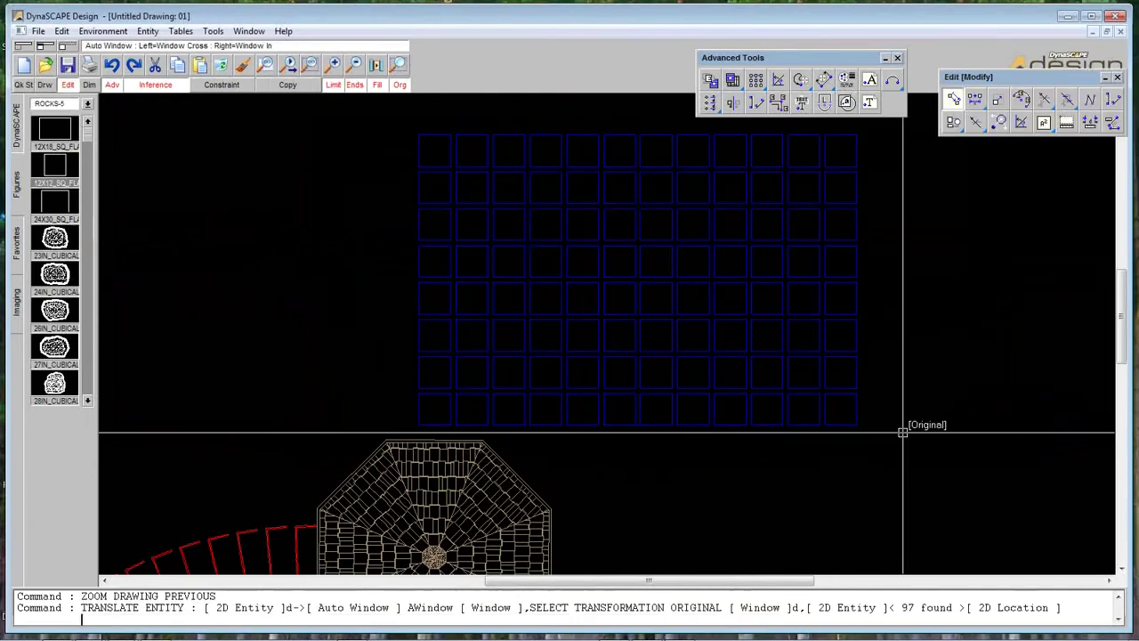
click(398, 65)
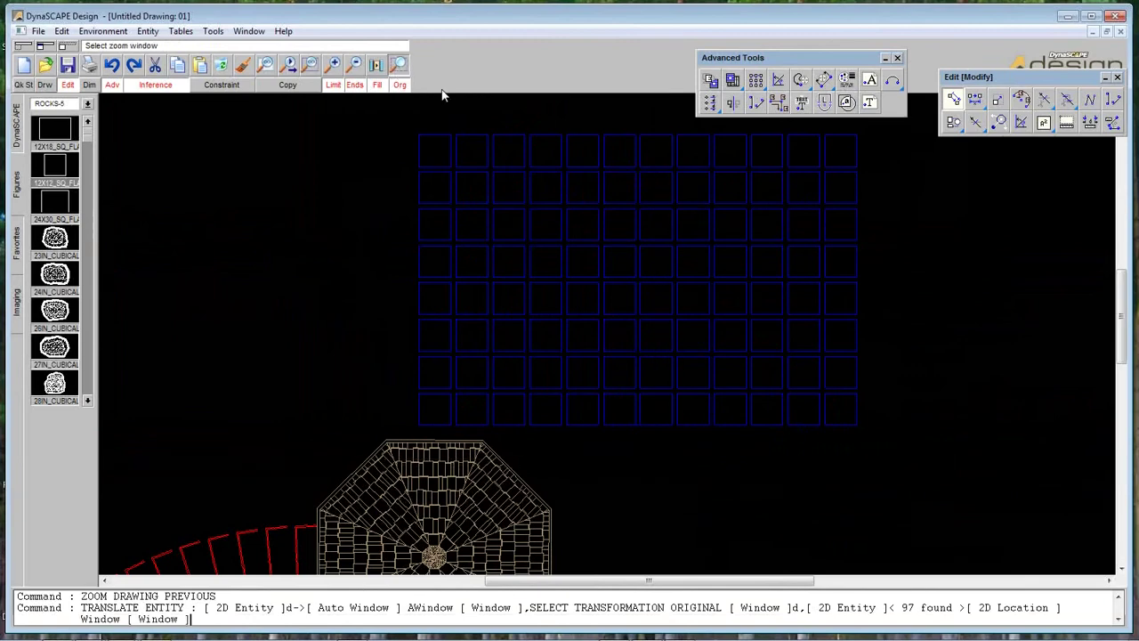
click(659, 433)
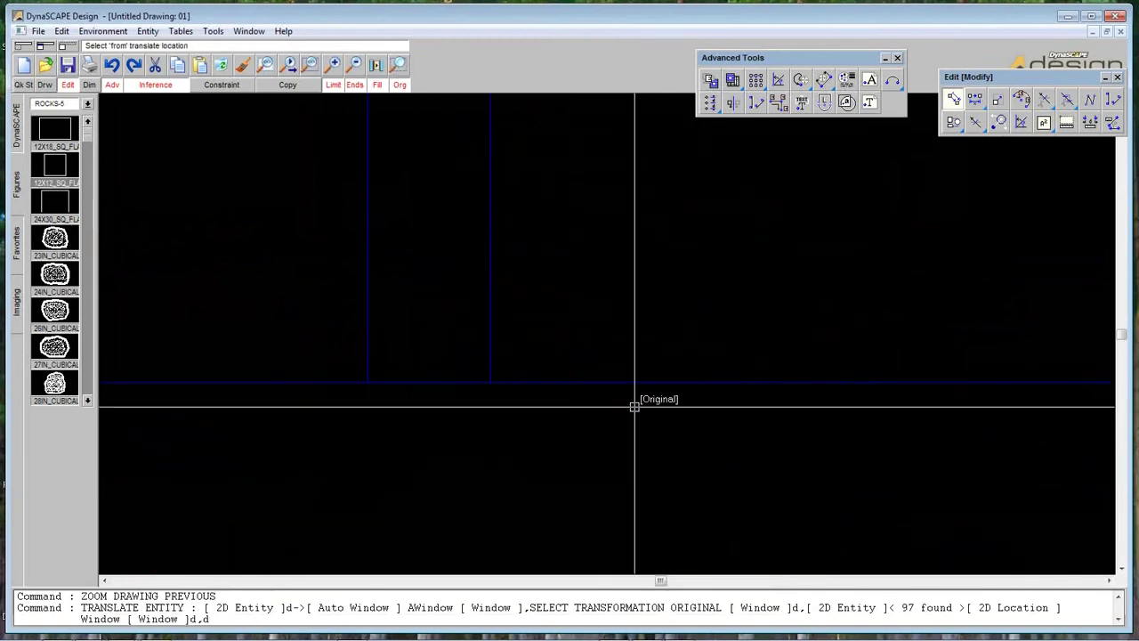
click(429, 383)
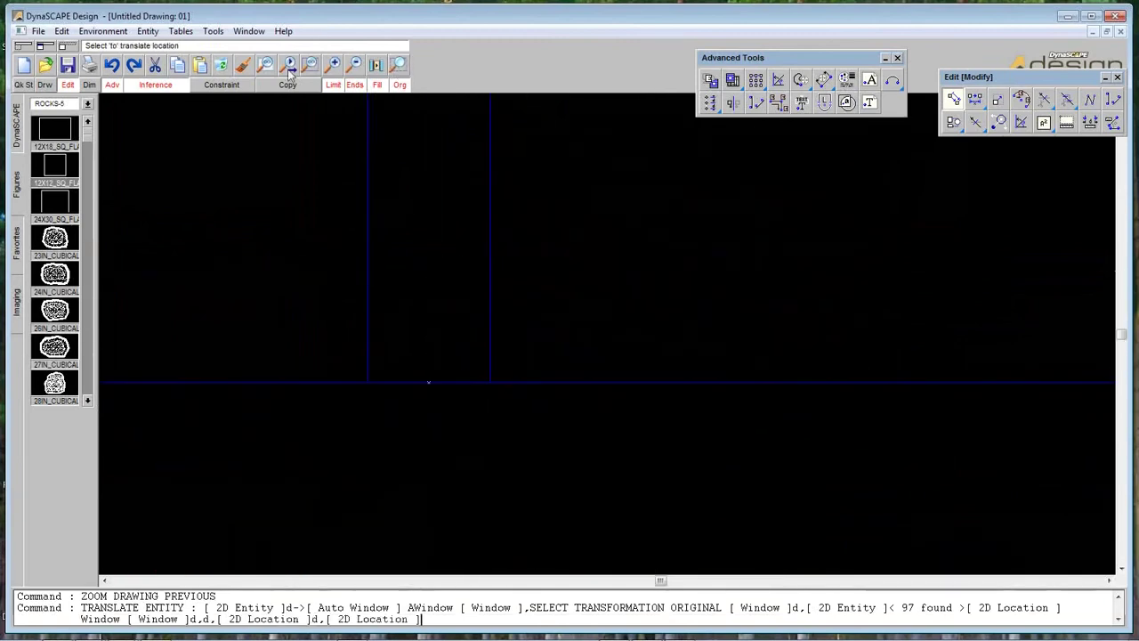
- Place the moved grid so its base point lands on the midpoint of the gazebo's upper edge
click(286, 69)
click(399, 68)
click(356, 368)
click(641, 499)
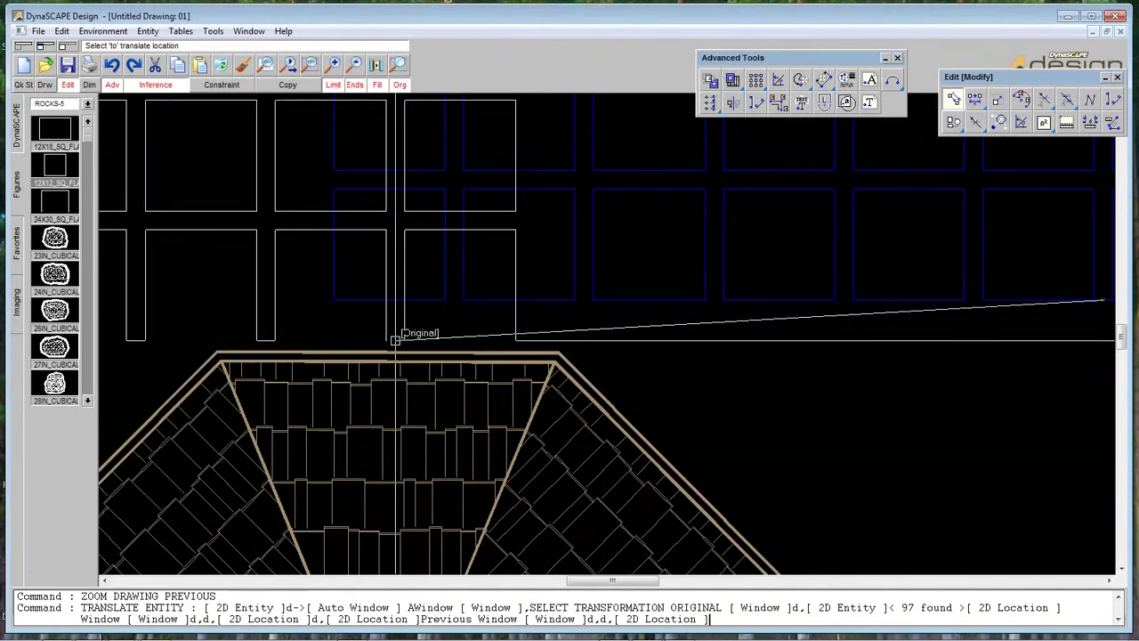
click(386, 350)
click(354, 65)
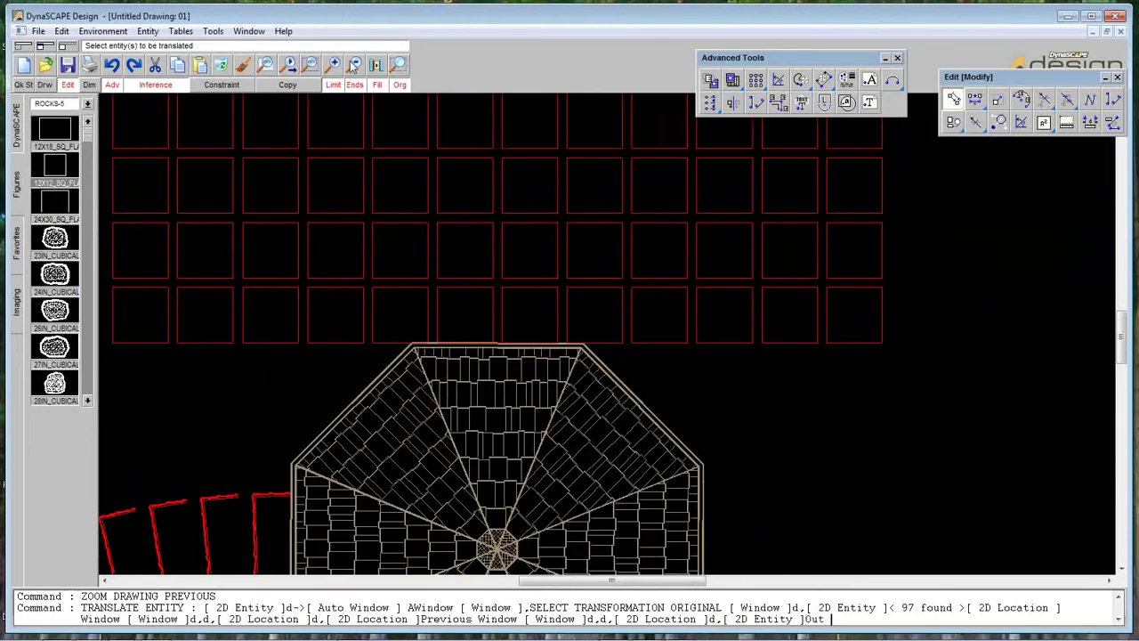
click(354, 65)
click(355, 65)
click(400, 66)
click(464, 200)
click(733, 355)
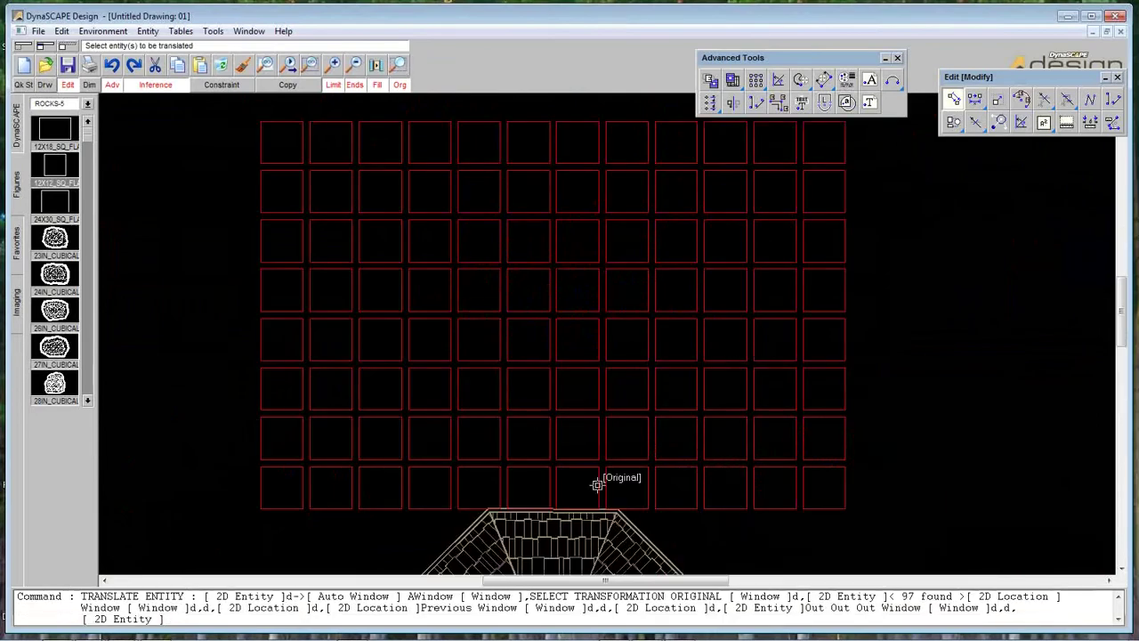
key(Escape)
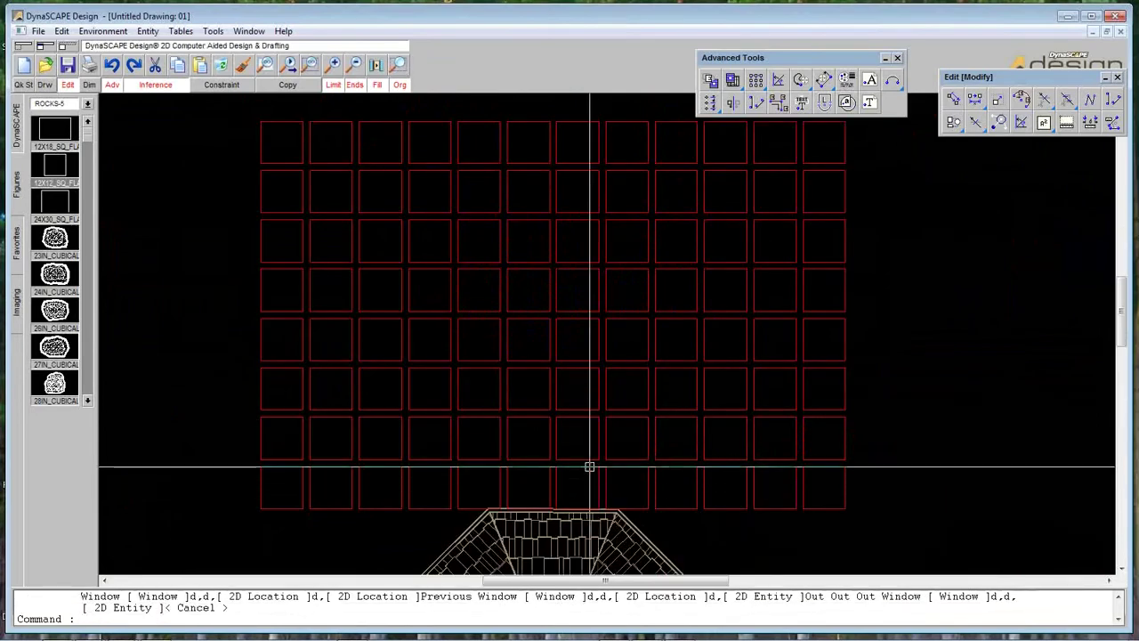
key(Escape)
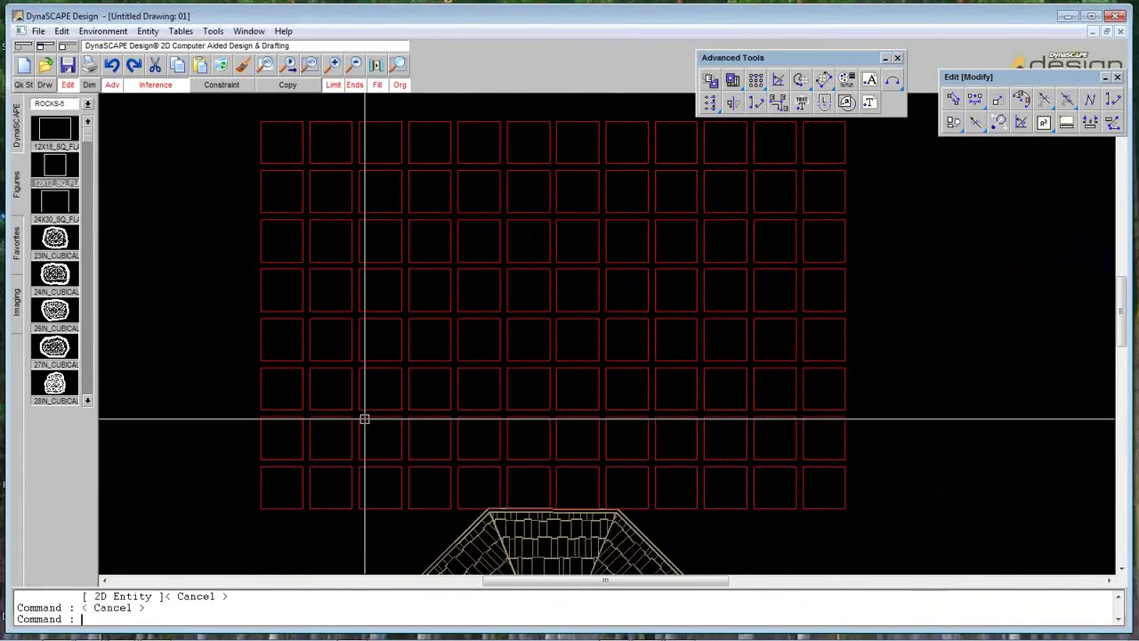
- Delete the lower six flagstones from both the rightmost and leftmost columns of the grid
click(870, 539)
click(824, 215)
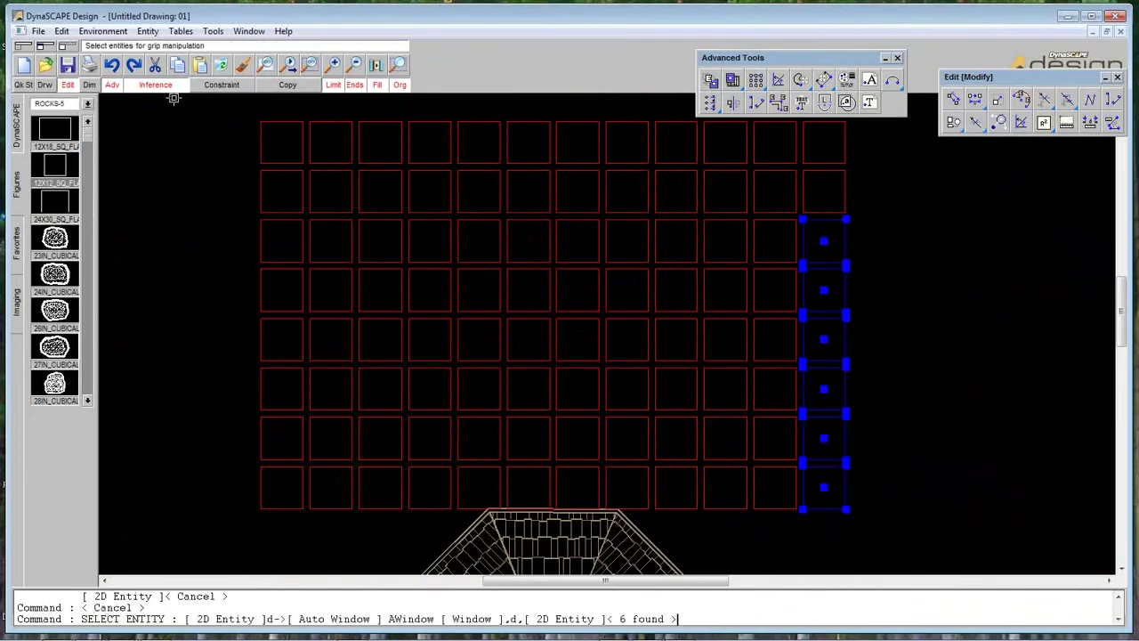
click(221, 66)
click(274, 545)
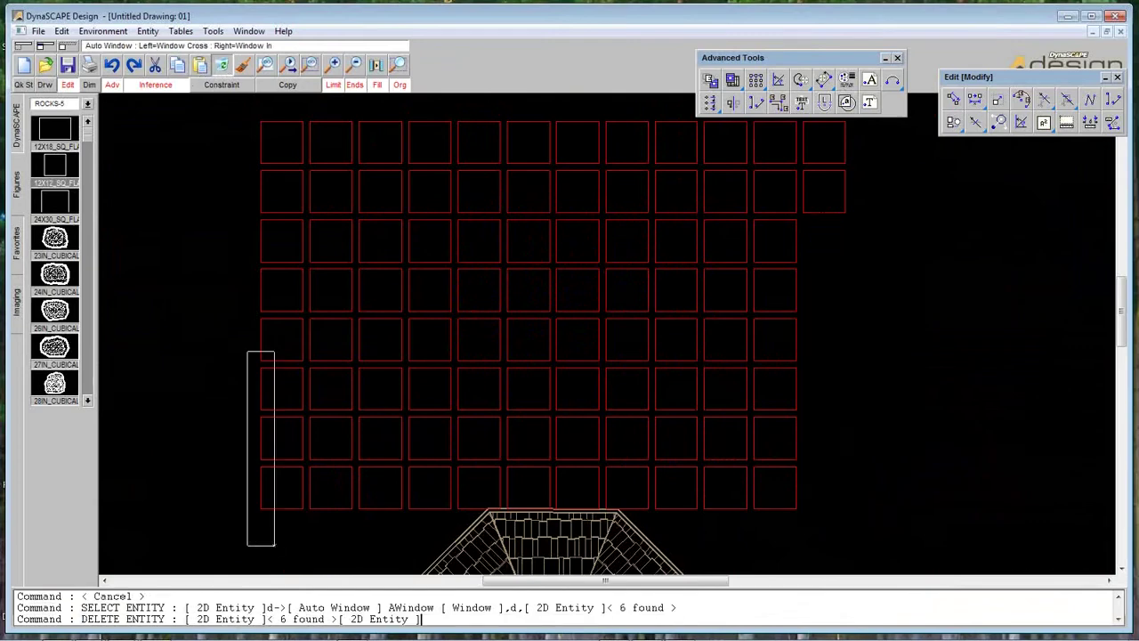
click(255, 228)
right_click(256, 226)
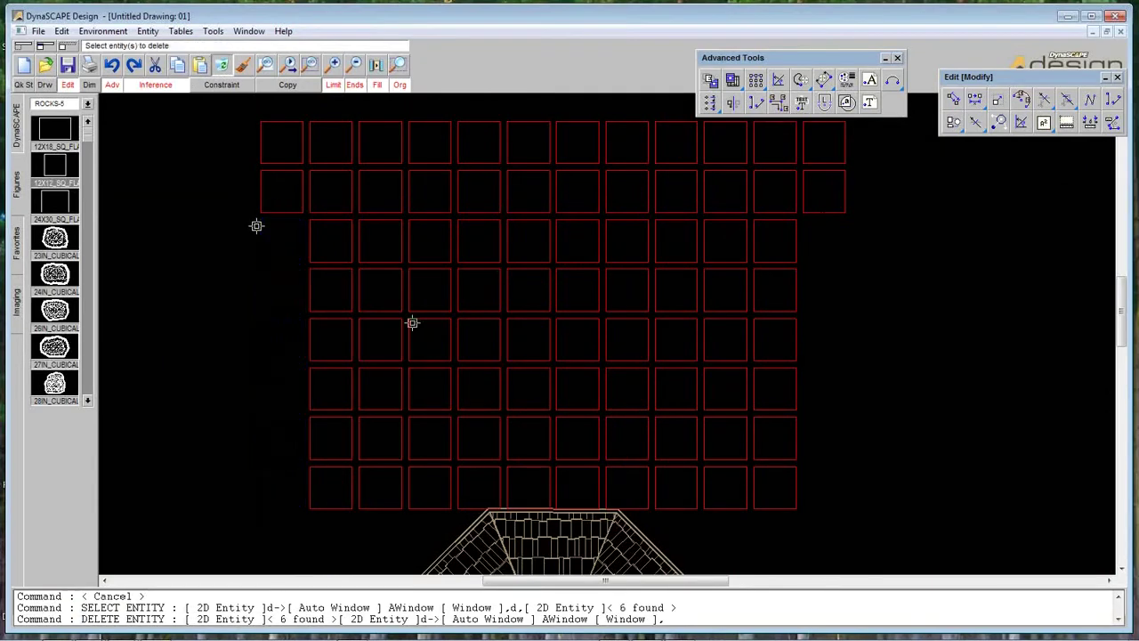
- Delete the four flagstones on each side of the central pair in the fourth row from the top
click(817, 284)
click(613, 283)
right_click(613, 283)
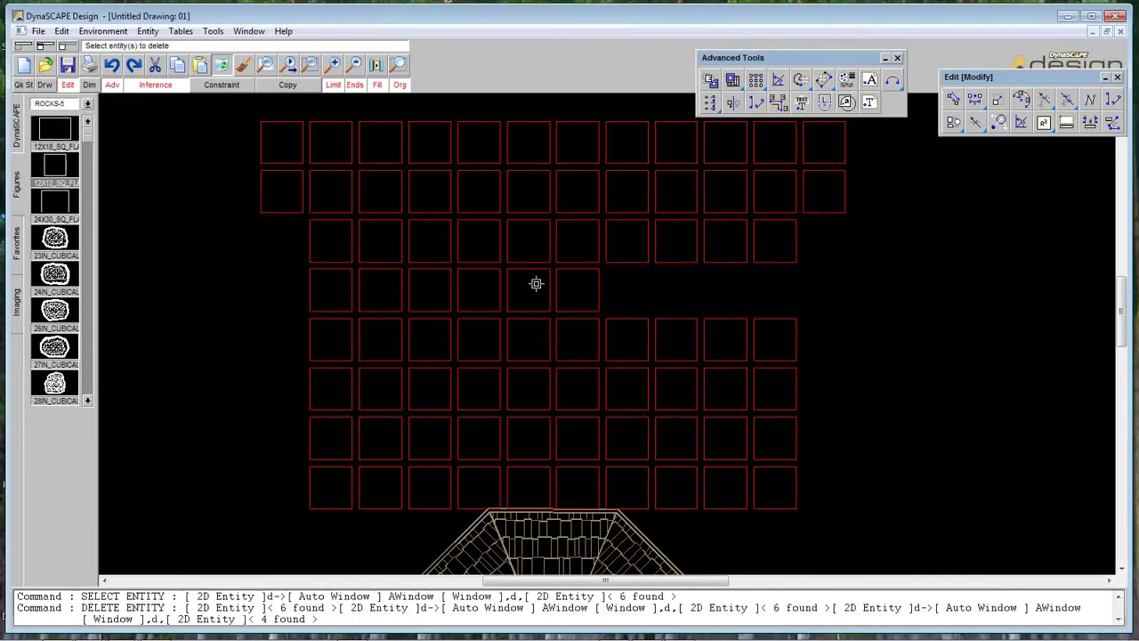
click(475, 288)
click(282, 284)
right_click(281, 285)
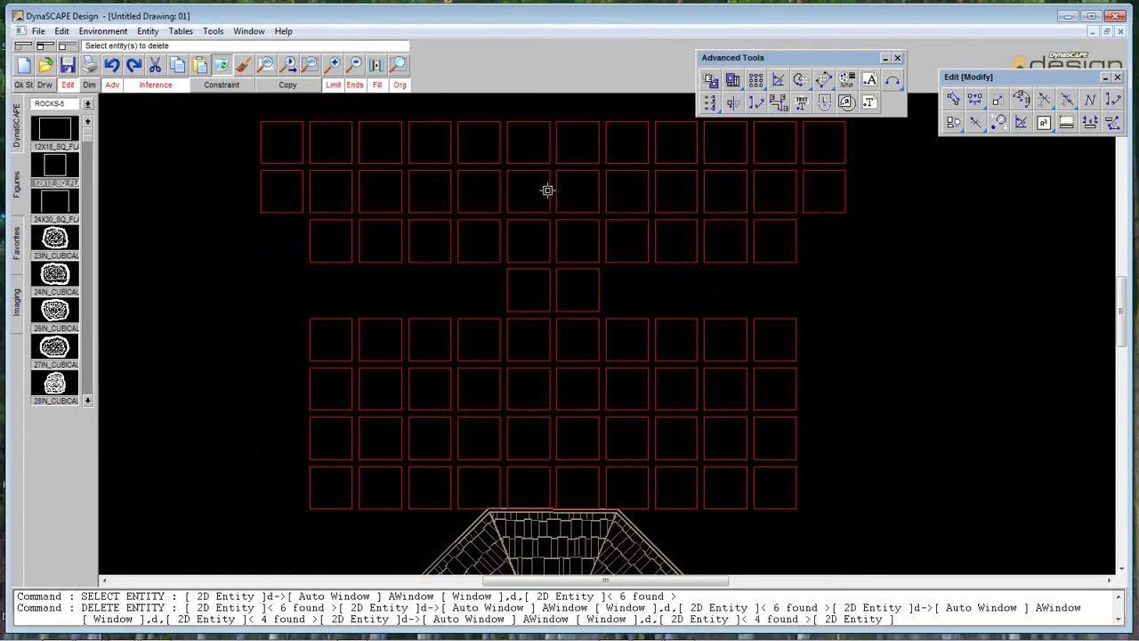
- Delete the middle four flagstones of the second row and the middle two of the top row
click(498, 187)
click(506, 187)
click(559, 188)
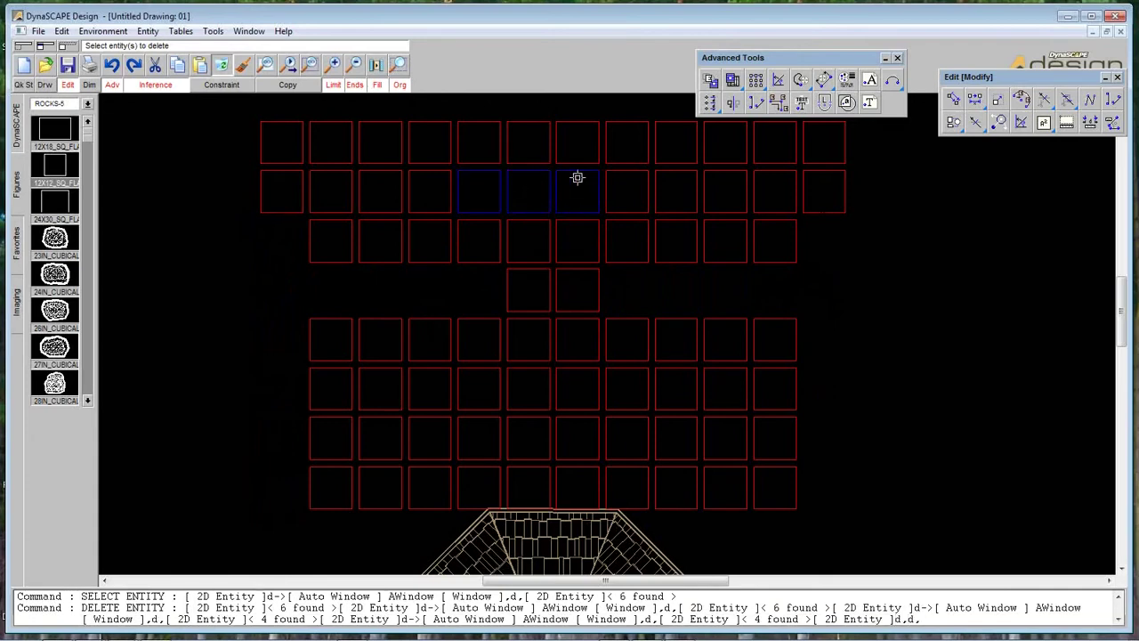
click(607, 183)
click(243, 68)
click(508, 156)
click(557, 154)
right_click(560, 153)
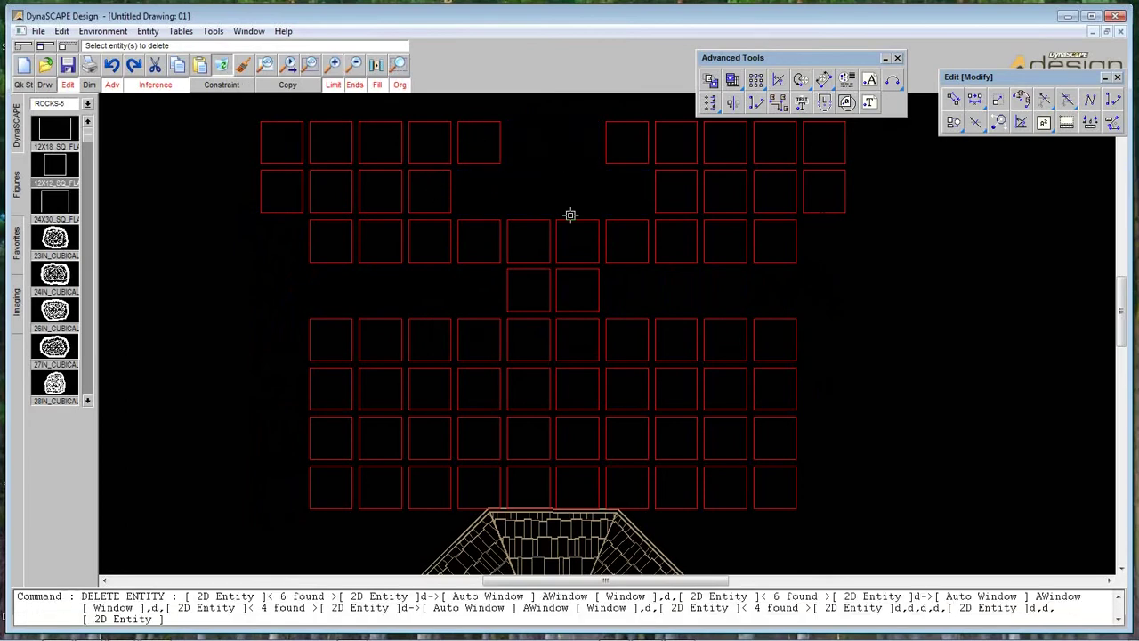
scroll(571, 214, up, 2)
key(Escape)
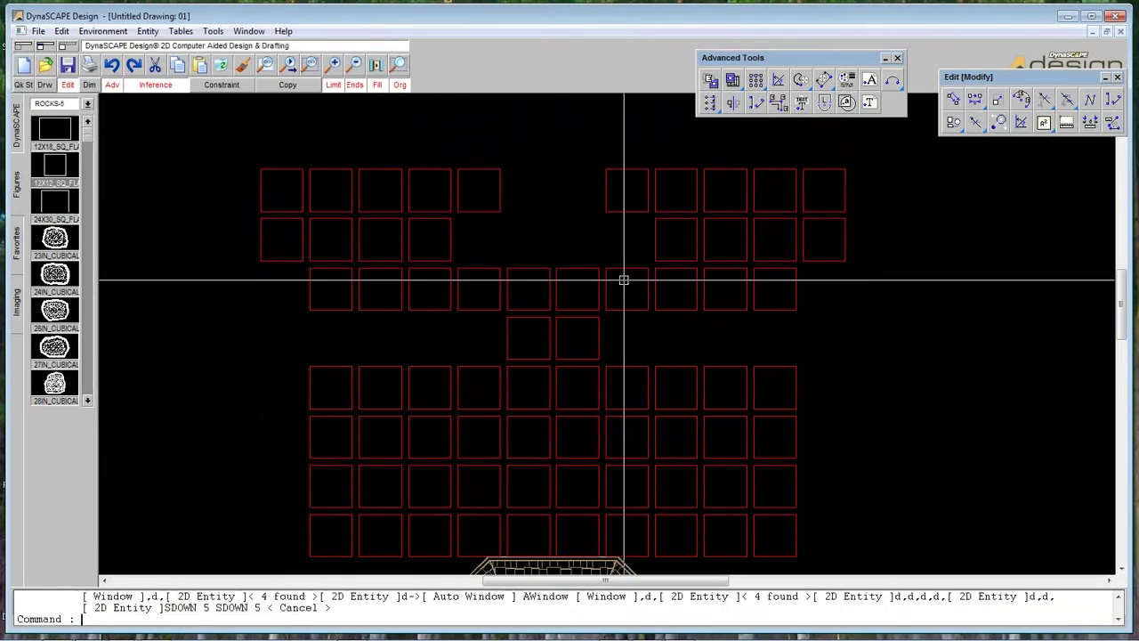
- Delete the two flagstones on each side of the central pair in the fifth row from the top
scroll(545, 308, down, 1)
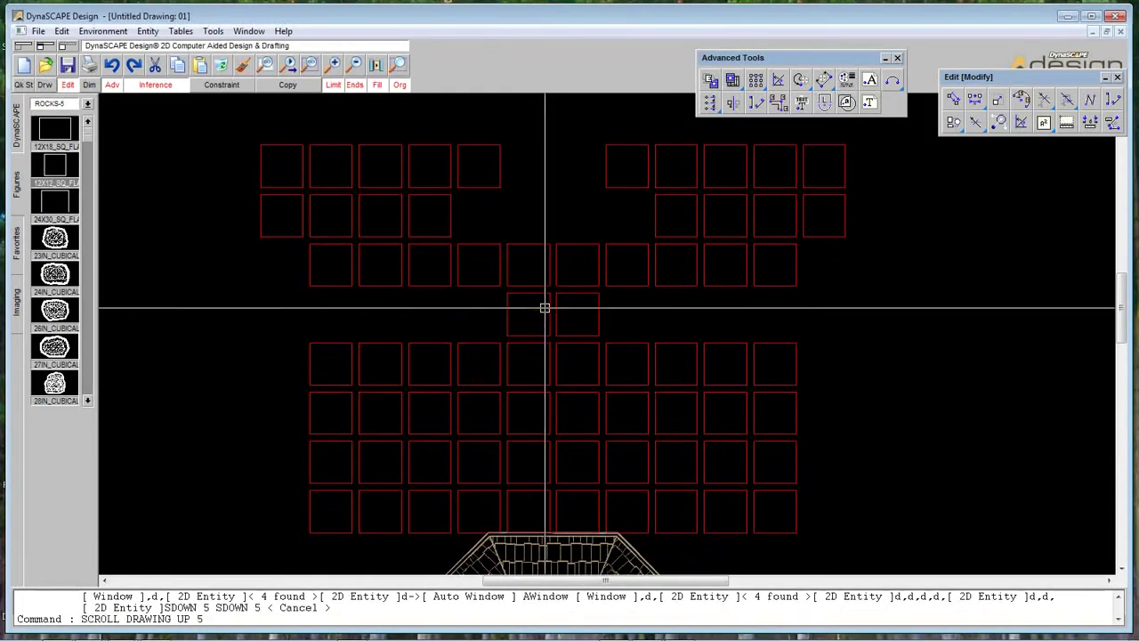
click(481, 349)
click(627, 349)
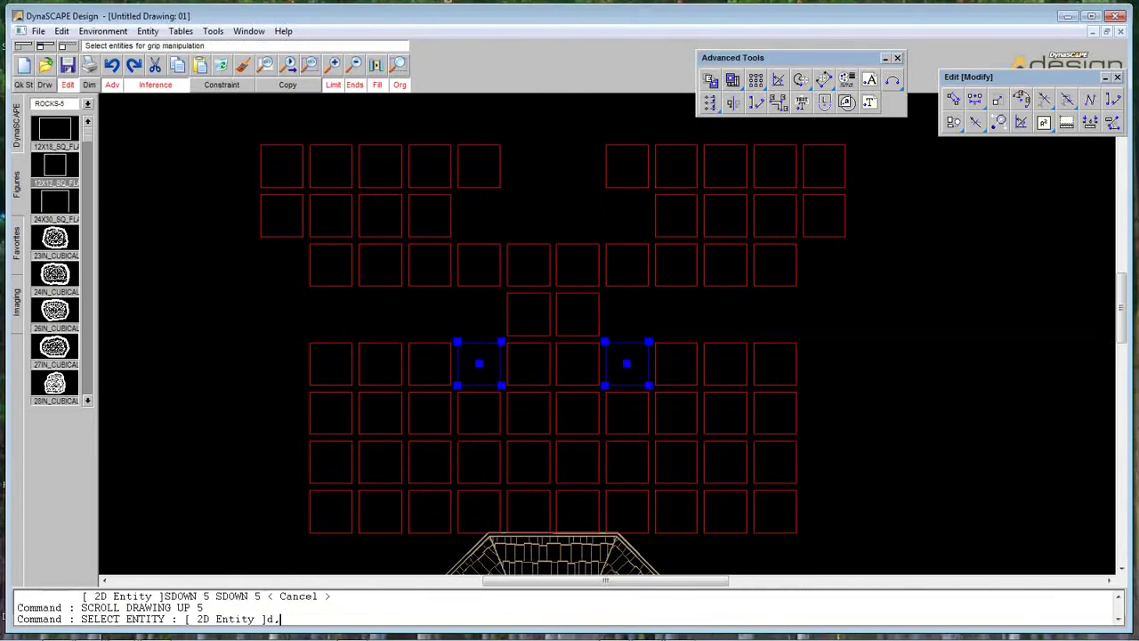
click(221, 67)
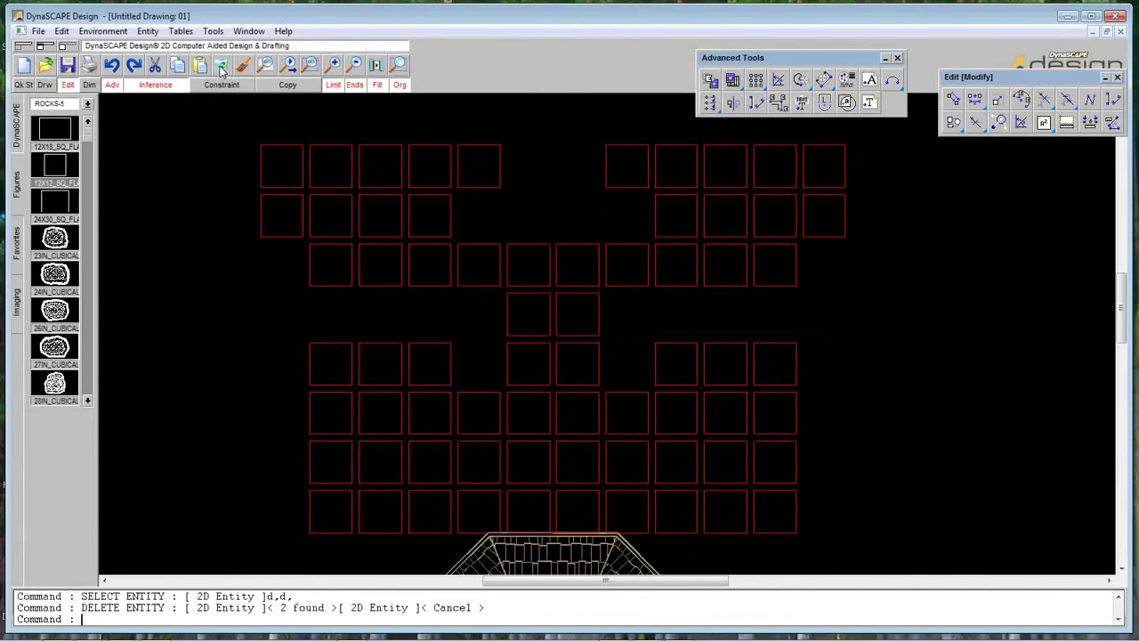
click(432, 342)
click(668, 339)
click(220, 66)
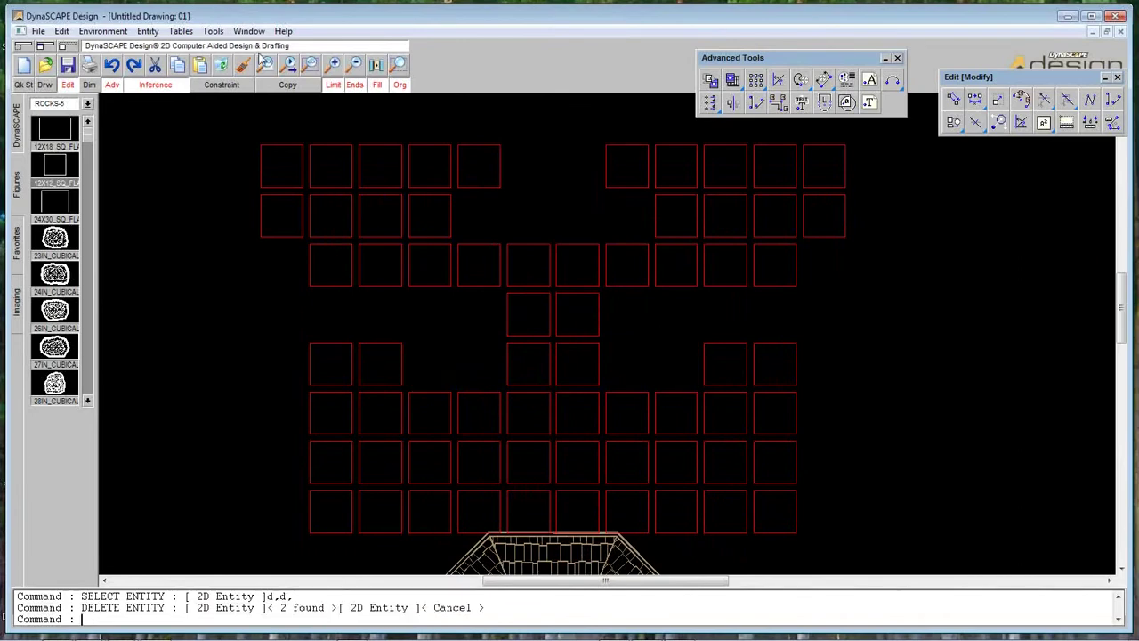
- Insert two 6FT_DECID_TREE figures from the TREES-5 library, one in each opening beside the central flagstone pairs
click(87, 104)
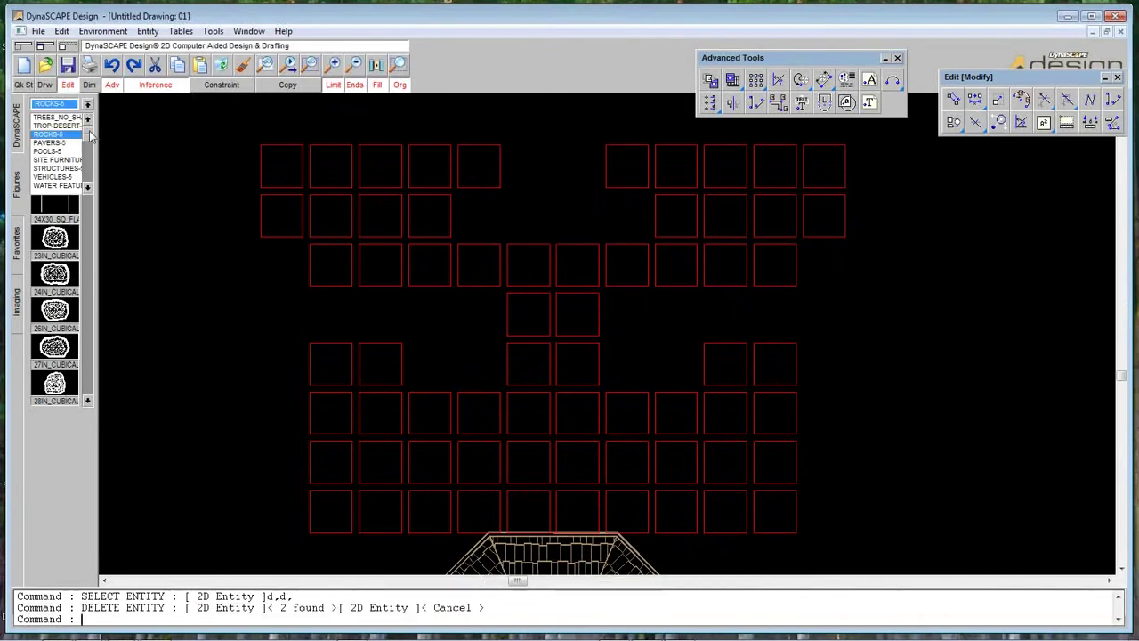
drag(89, 138, 87, 162)
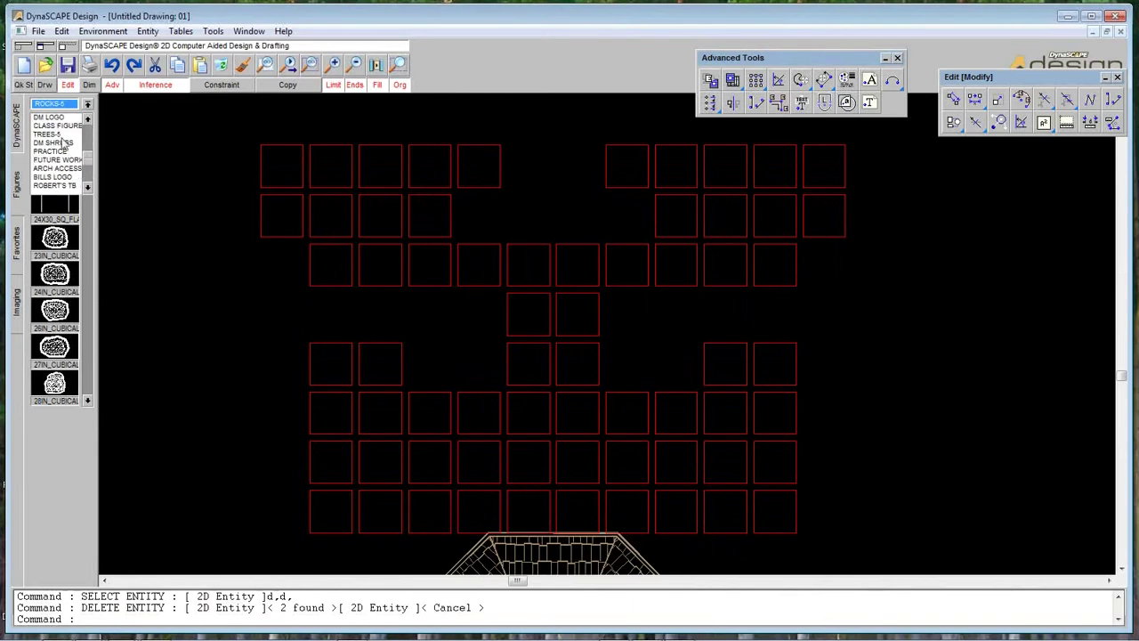
click(58, 134)
click(54, 273)
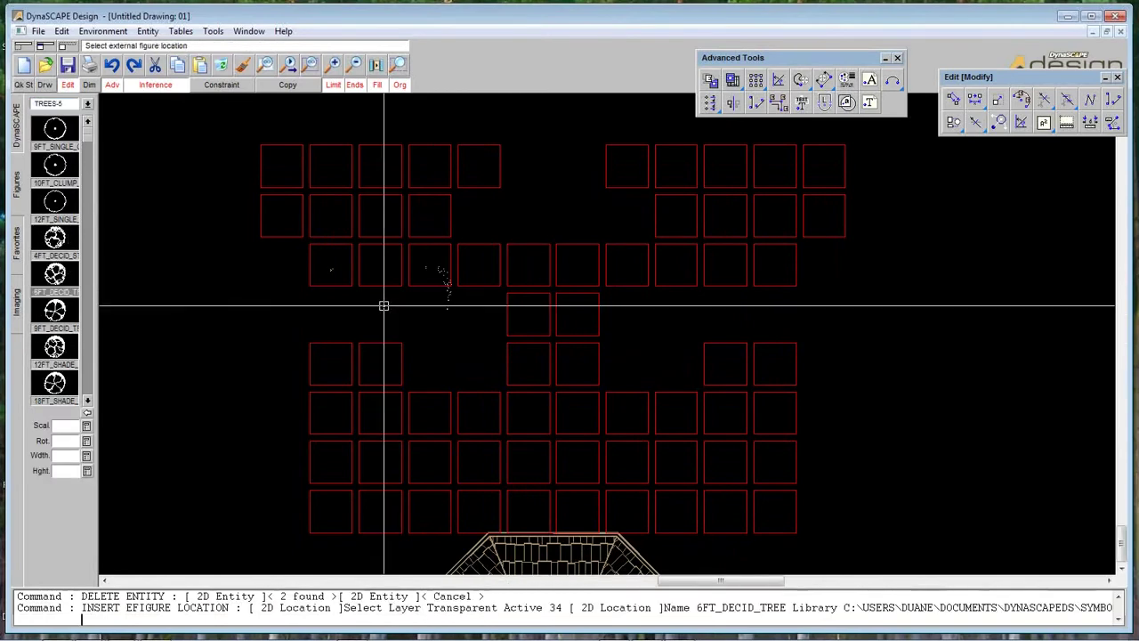
click(455, 341)
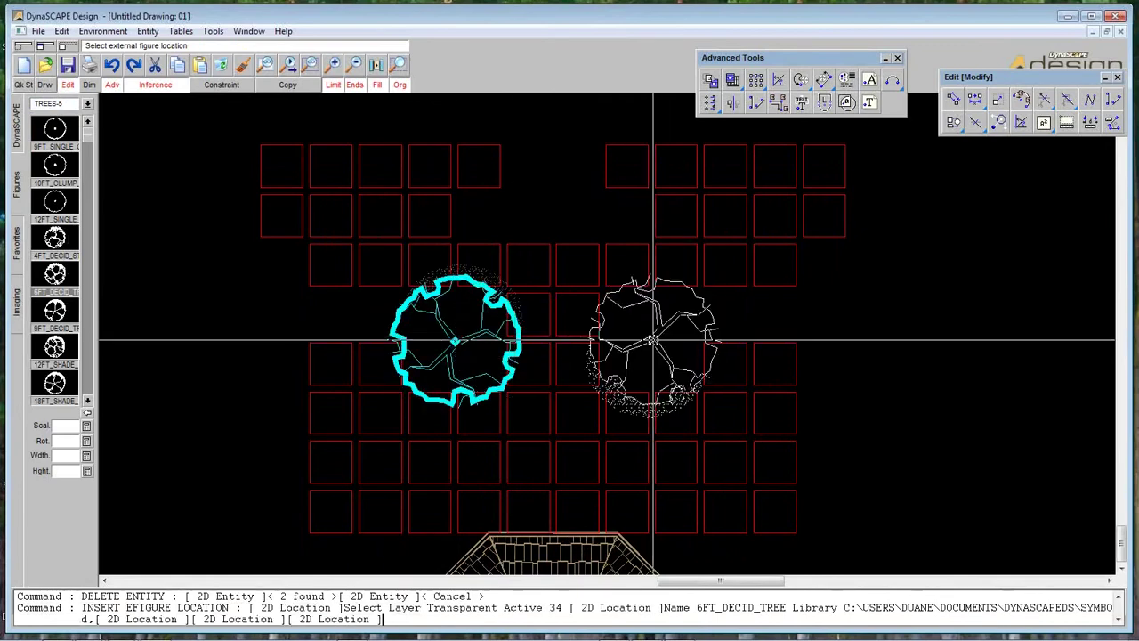
click(654, 341)
key(Escape)
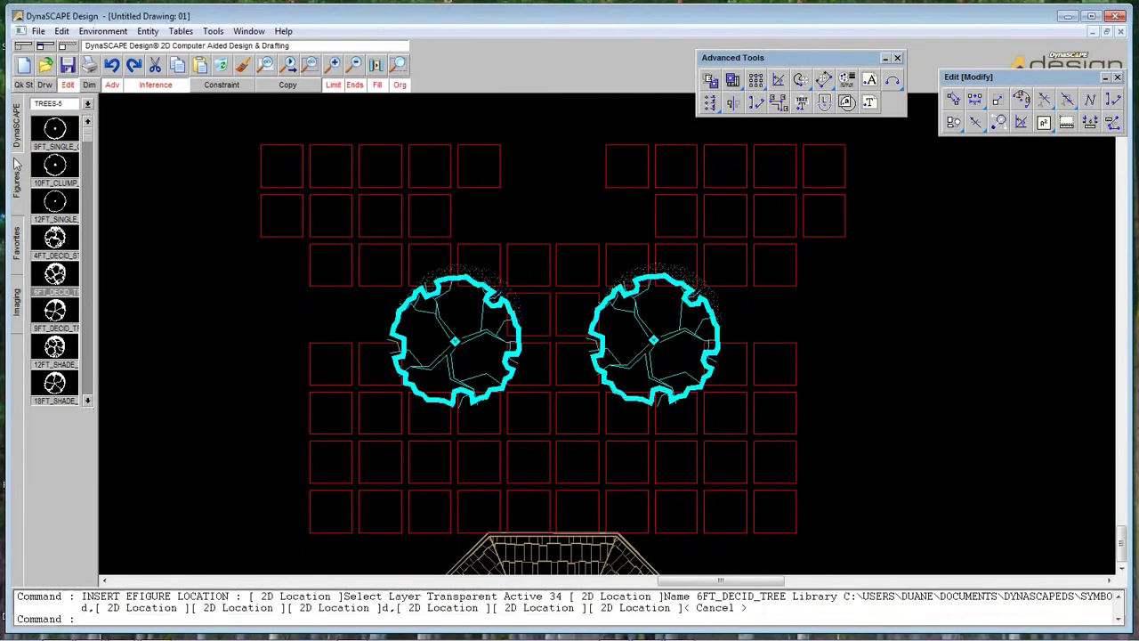
- Insert six 3FT_FL_SHRUB figures from the SHRUBS-5 library along the patio's left edge, two beside the top two rows and four beside the bottom four
click(87, 105)
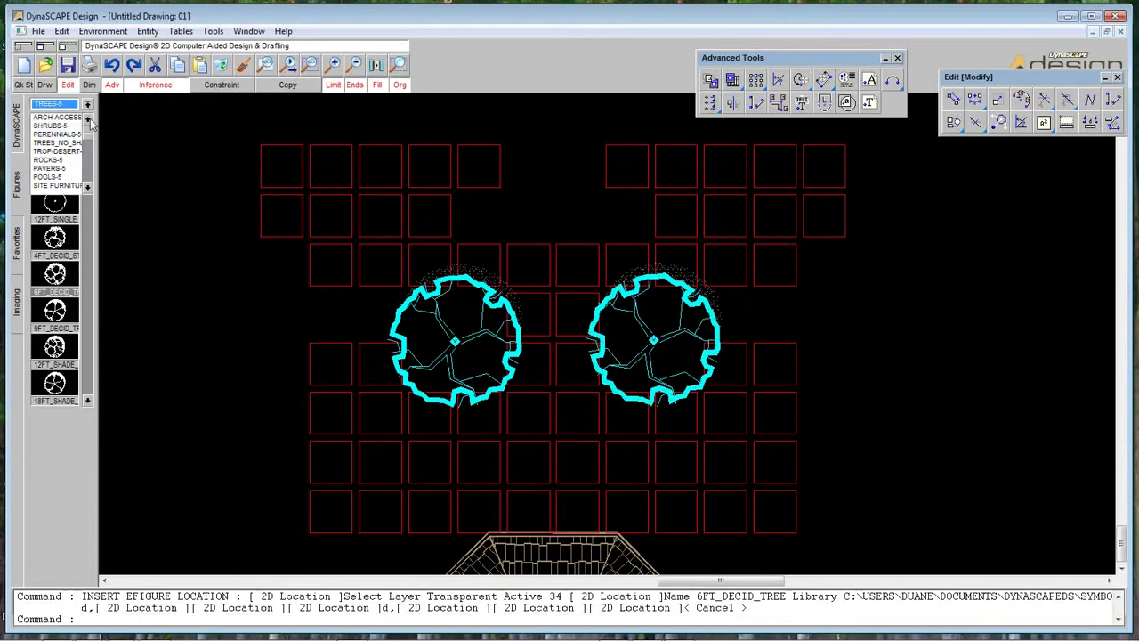
click(65, 126)
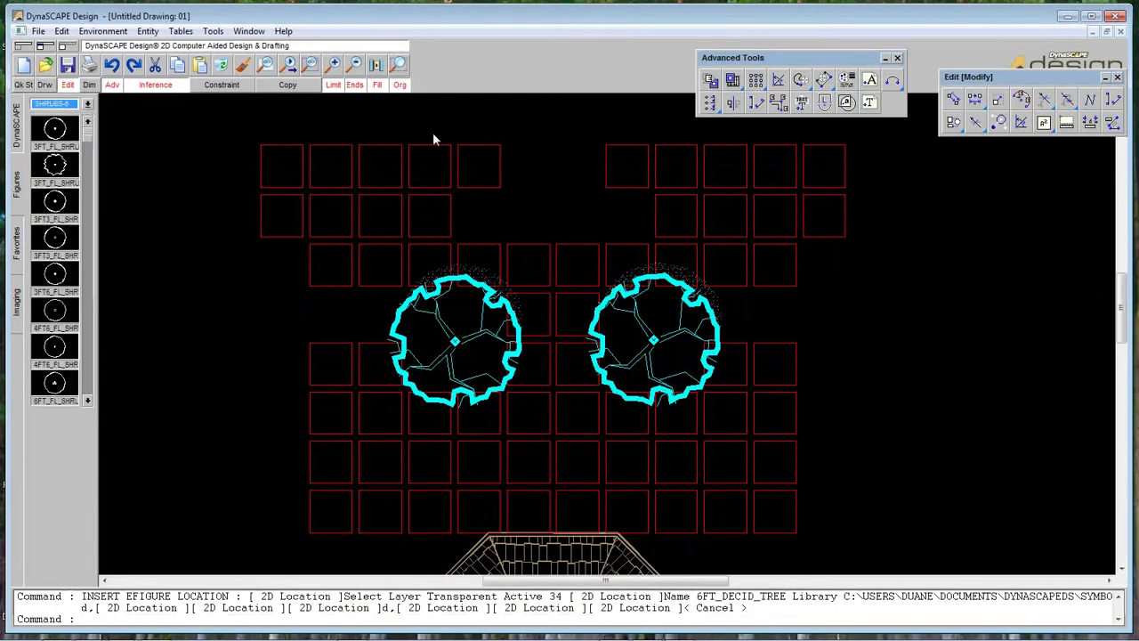
click(50, 132)
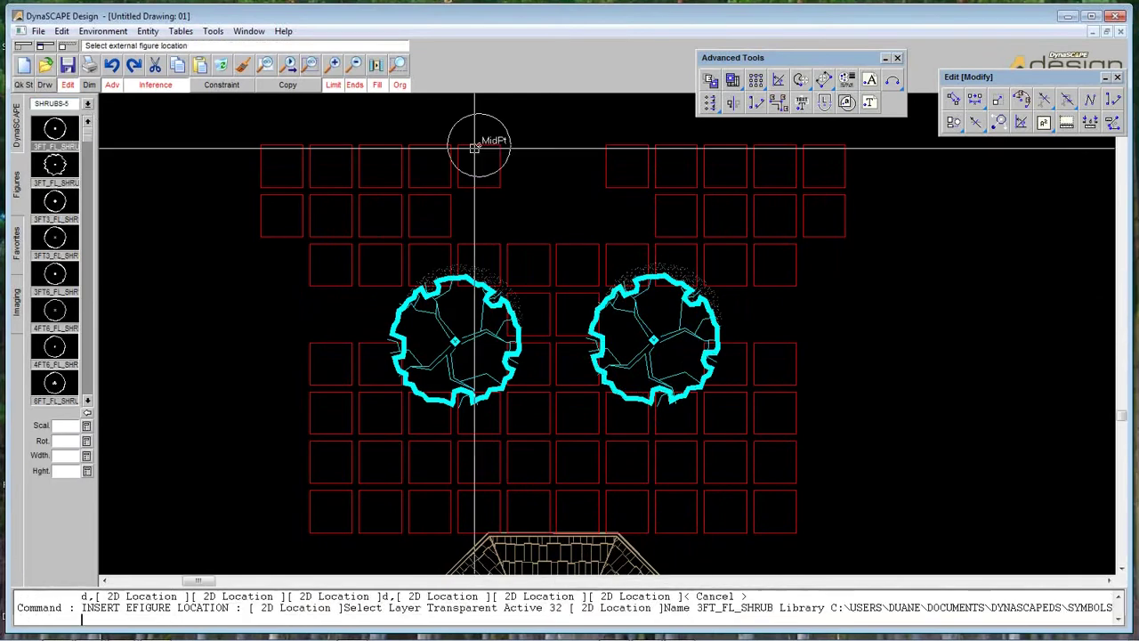
click(239, 224)
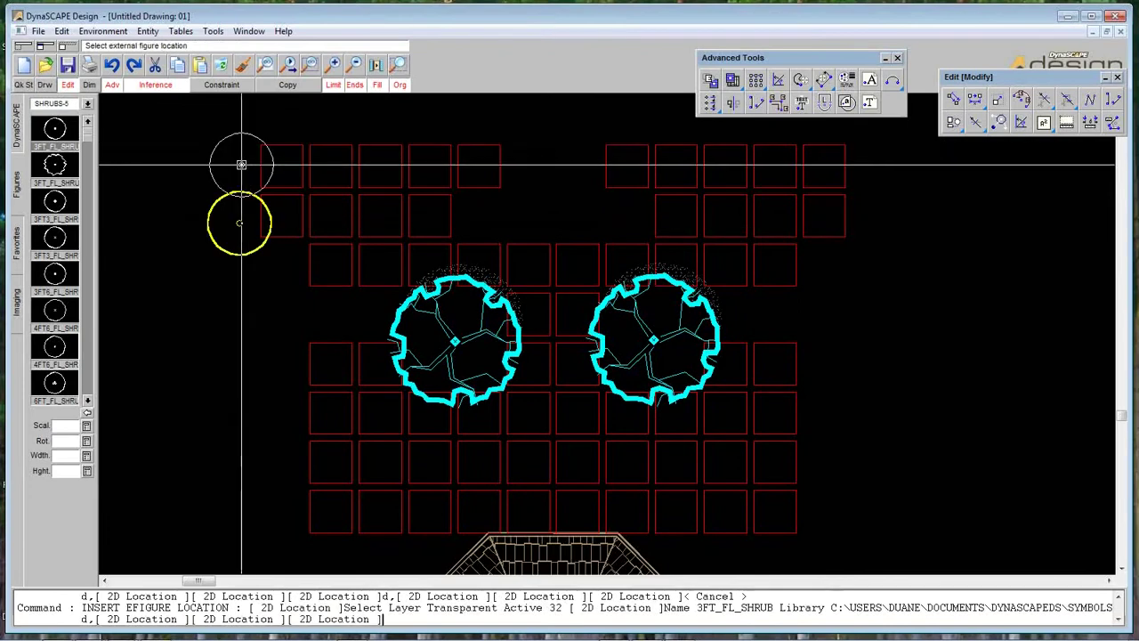
click(240, 164)
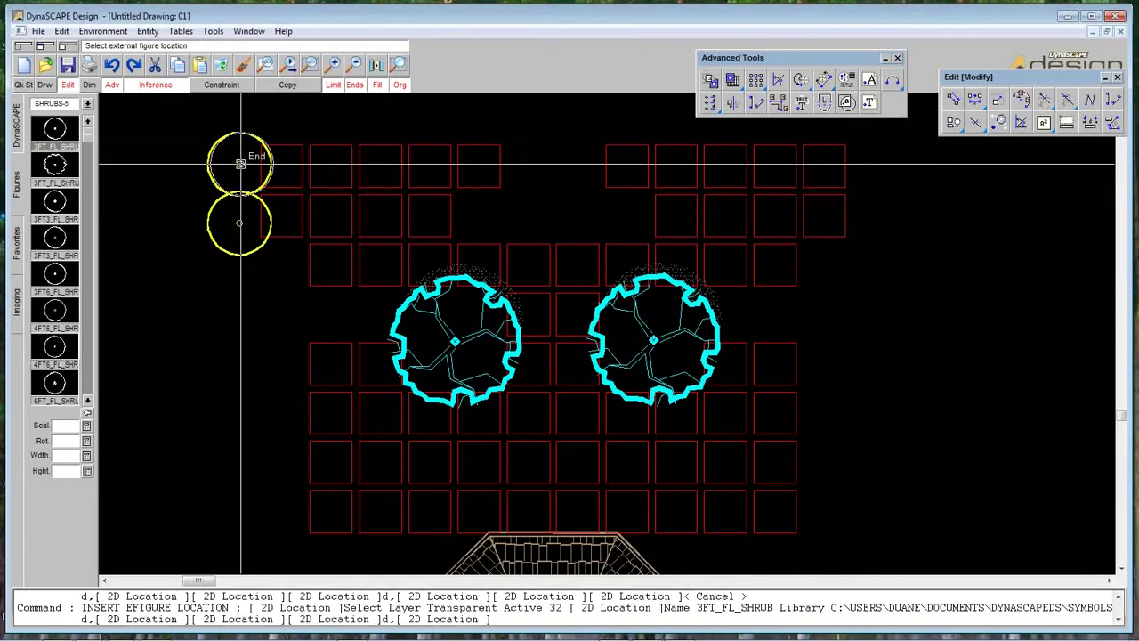
click(293, 358)
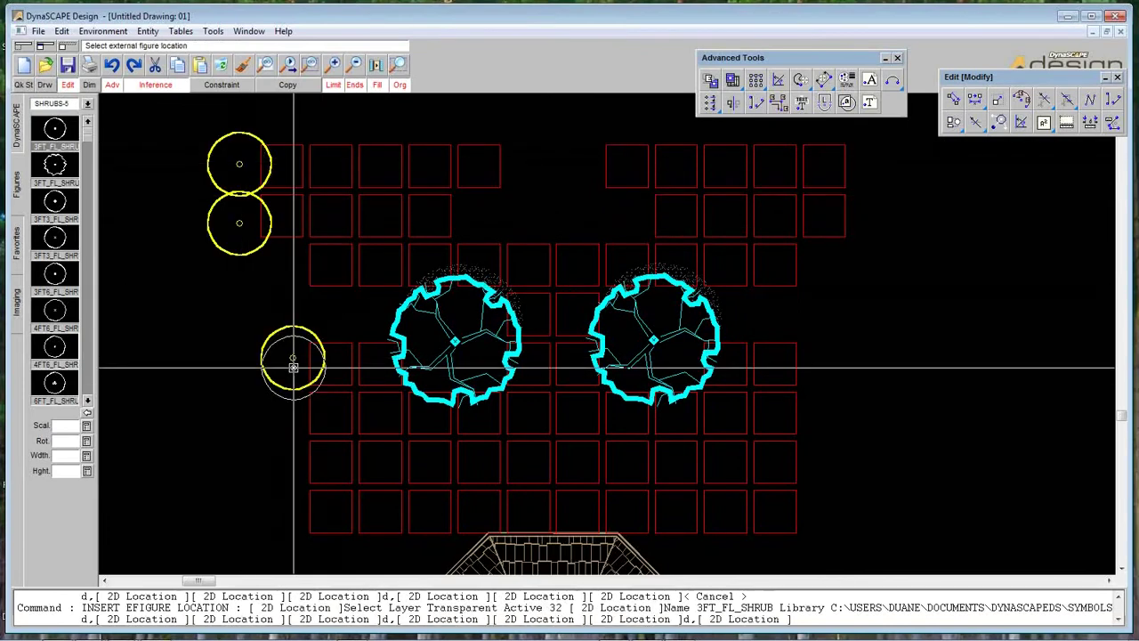
click(289, 412)
click(289, 459)
key(Escape)
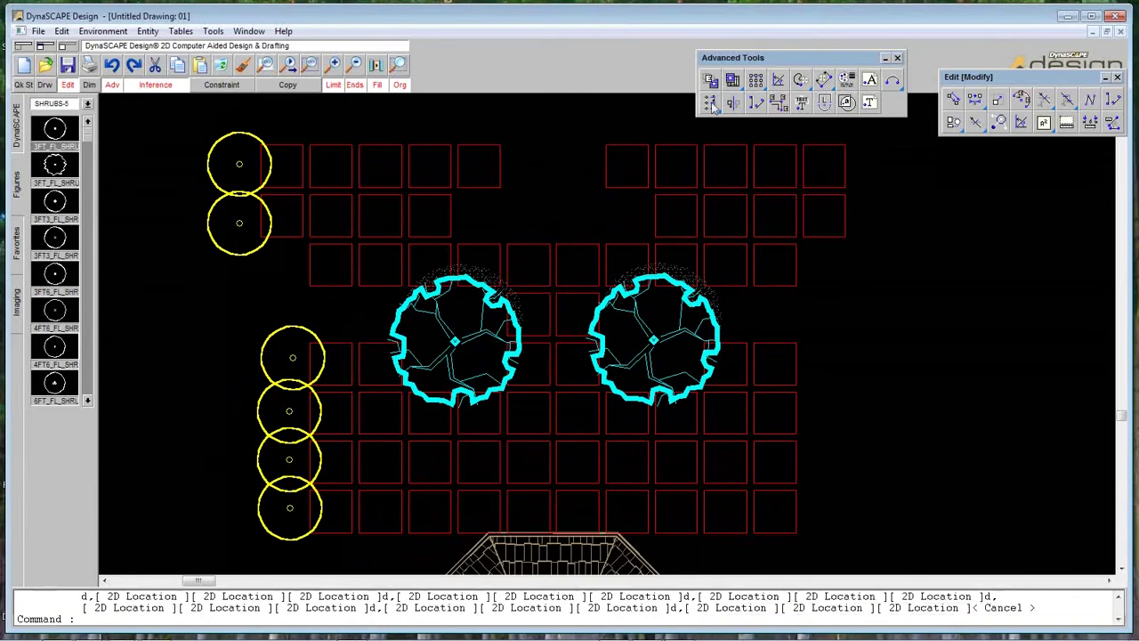
- Mirror the six left-edge shrubs without copying, using the Polar constraint for a vertical mirror line from the midpoint of the gazebo's upper edge
click(734, 104)
click(238, 133)
click(244, 189)
click(284, 329)
click(287, 378)
click(288, 445)
click(290, 454)
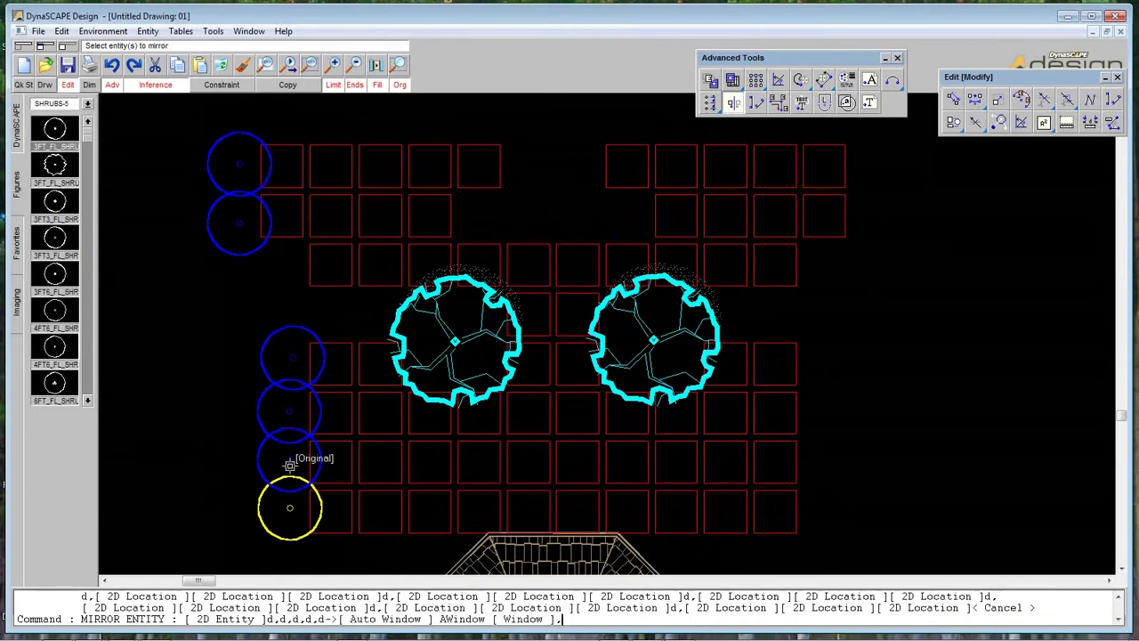
click(292, 537)
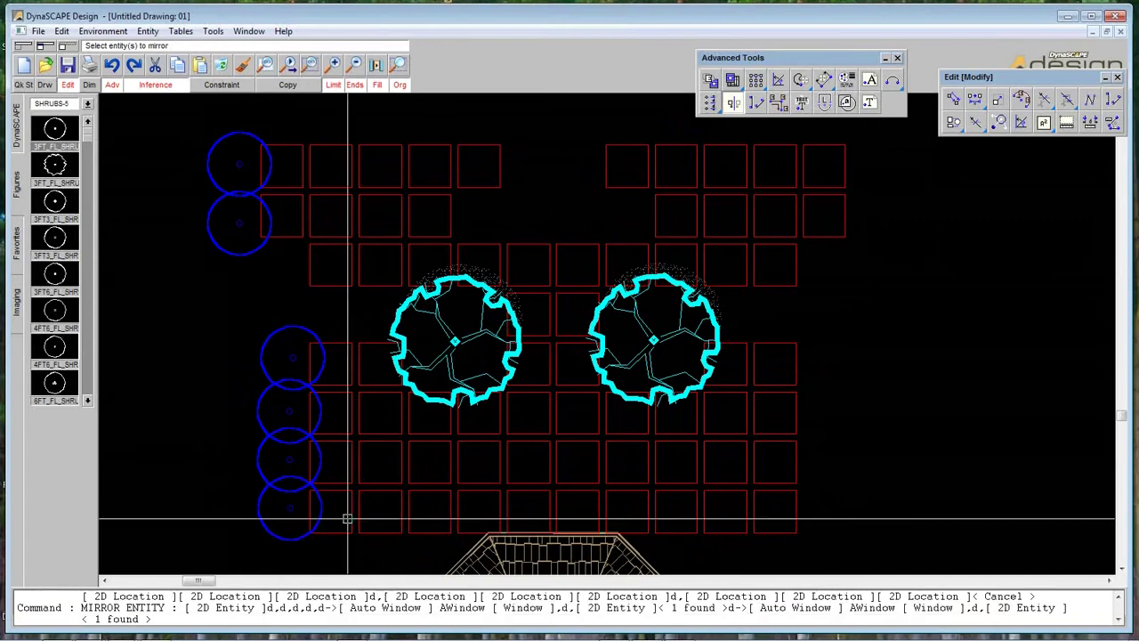
right_click(547, 533)
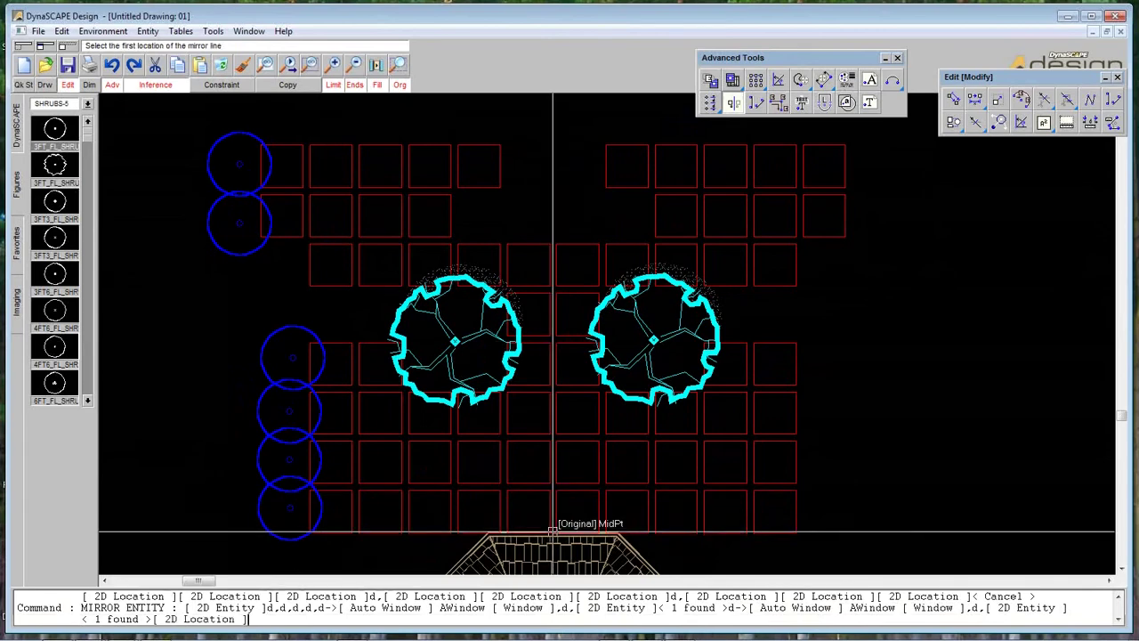
click(552, 531)
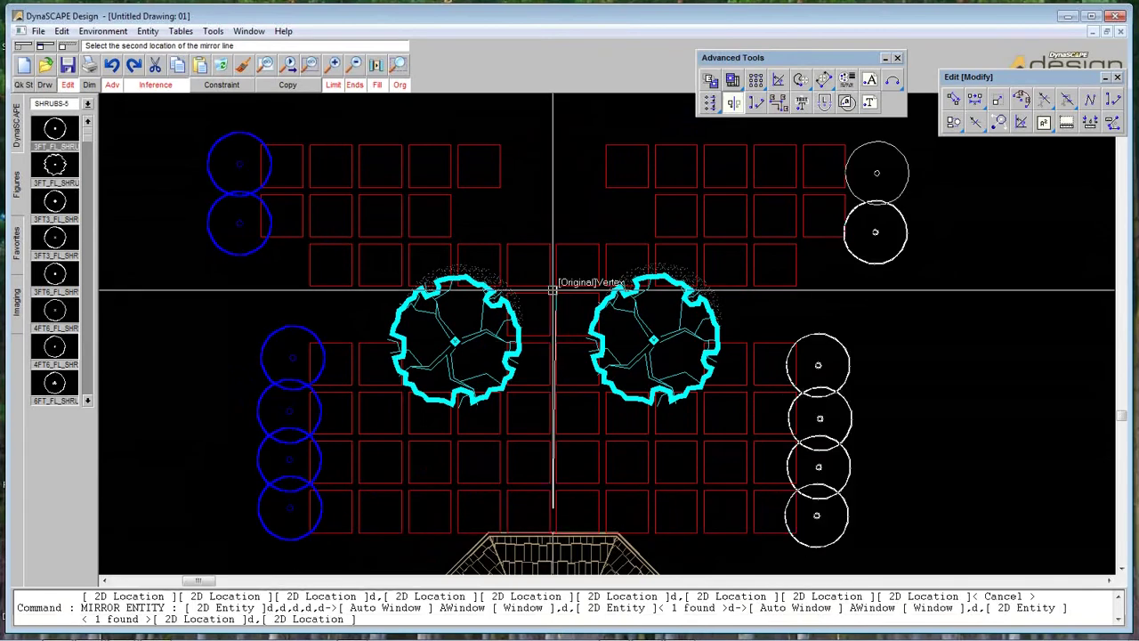
click(233, 85)
click(298, 168)
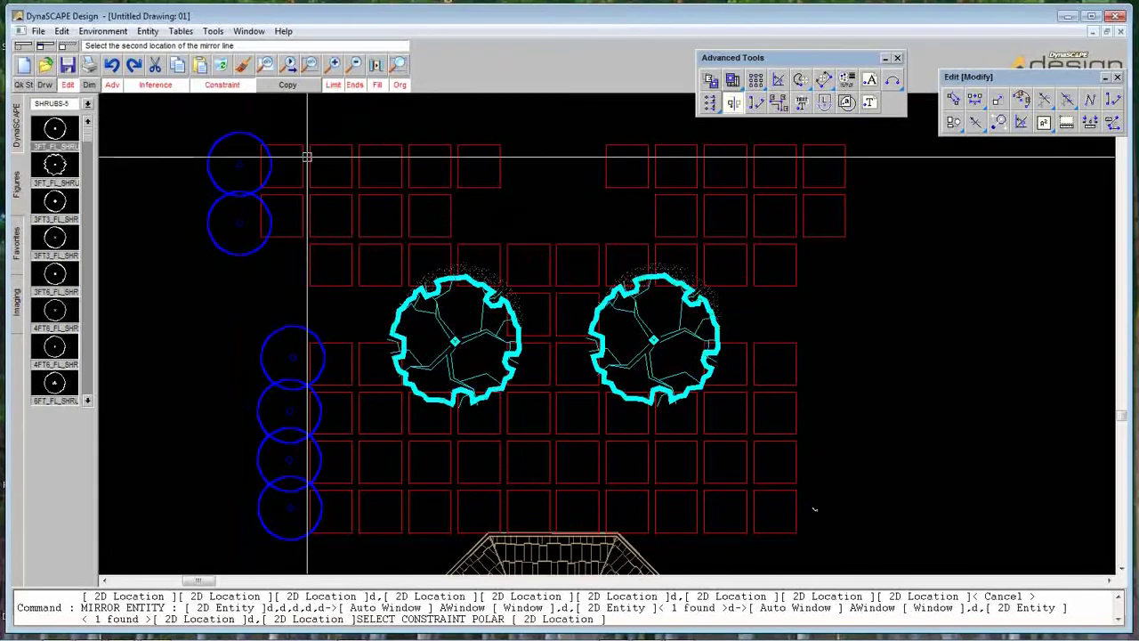
click(500, 110)
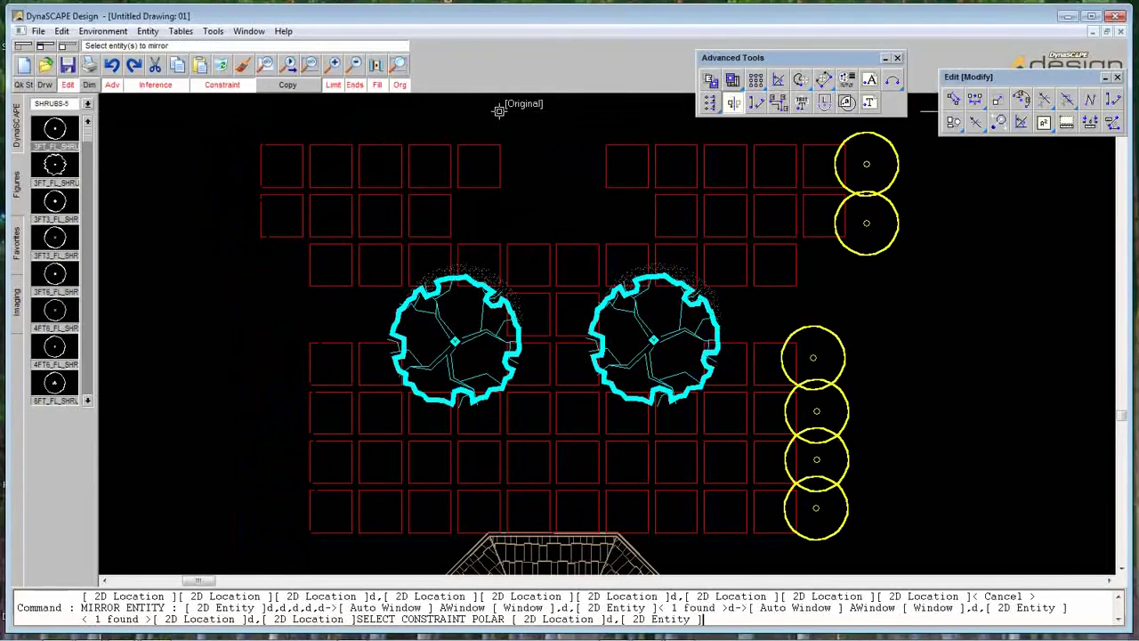
- Mirror the six right-edge shrubs in Copy mode about the vertical line through the midpoint of the gazebo's upper edge
click(288, 85)
click(908, 550)
click(833, 191)
click(858, 552)
click(834, 318)
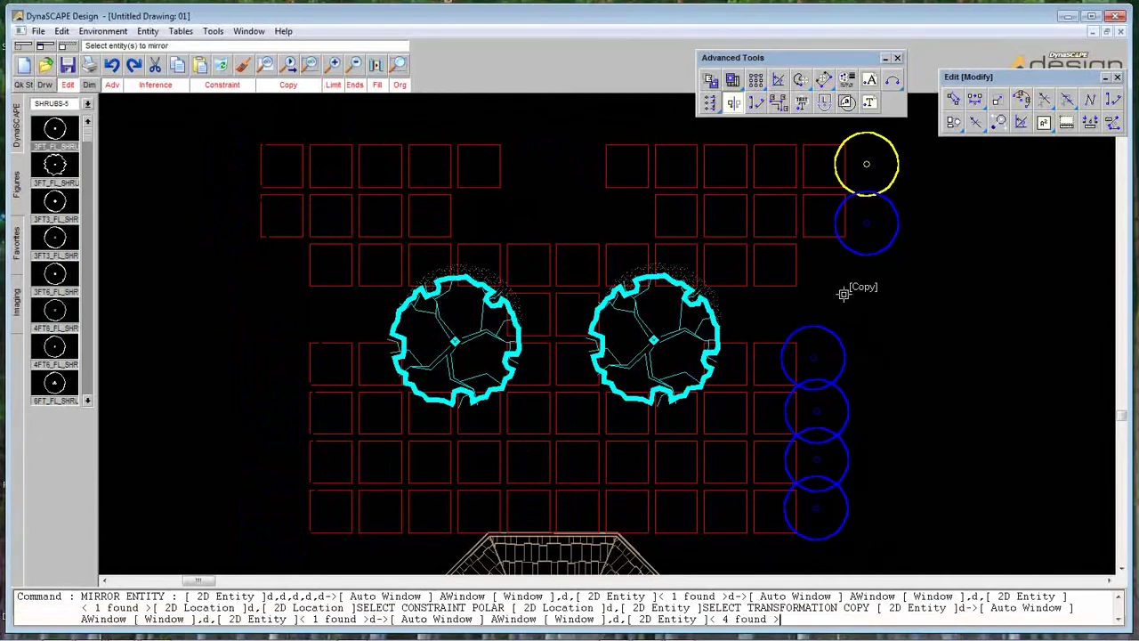
click(874, 175)
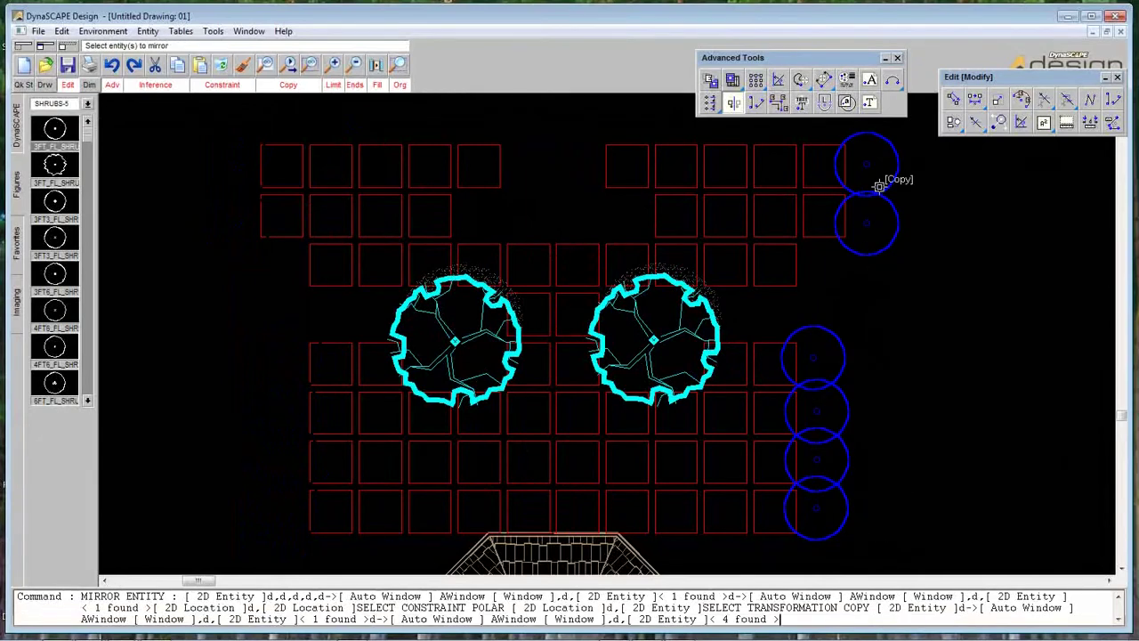
click(549, 534)
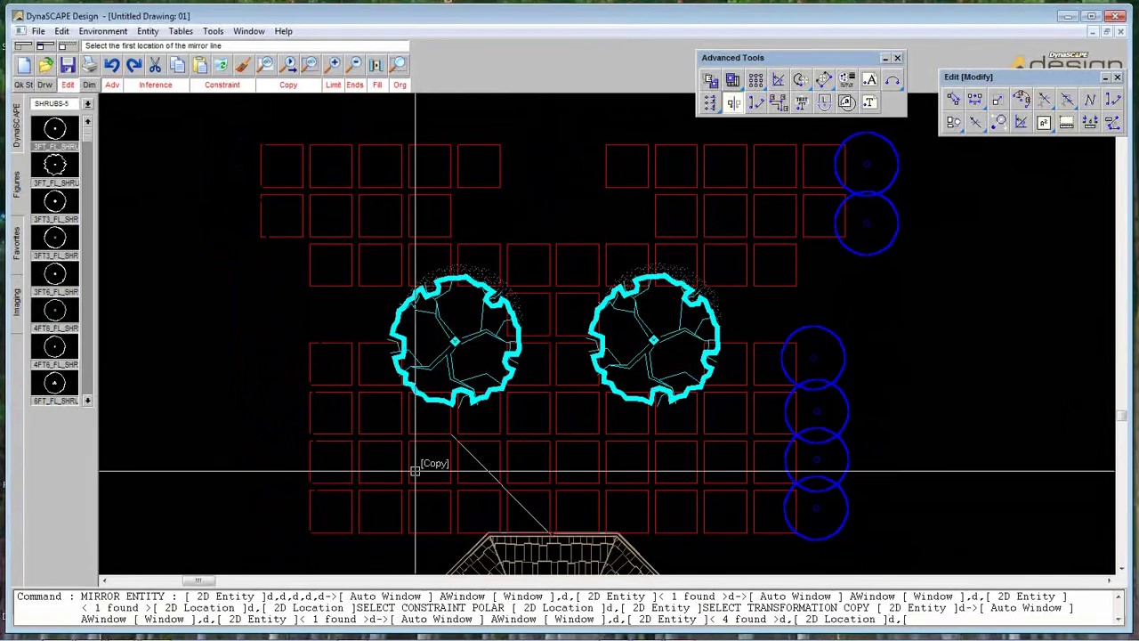
click(534, 98)
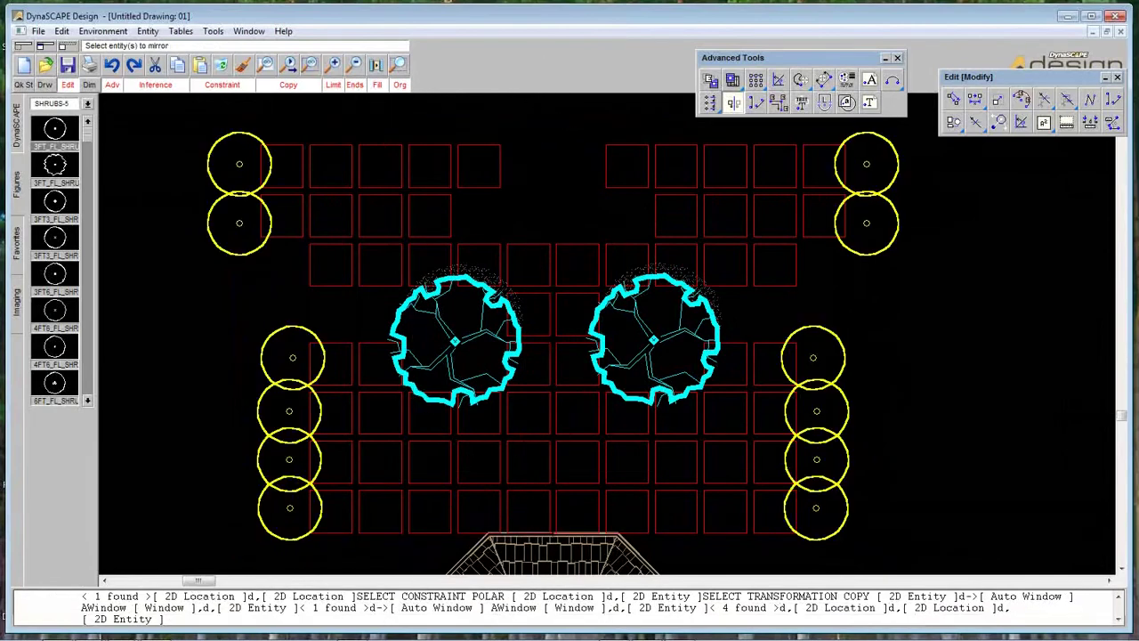
- Delete the second flagstone from the left in rows five to seven, plus the third one in row seven
click(358, 67)
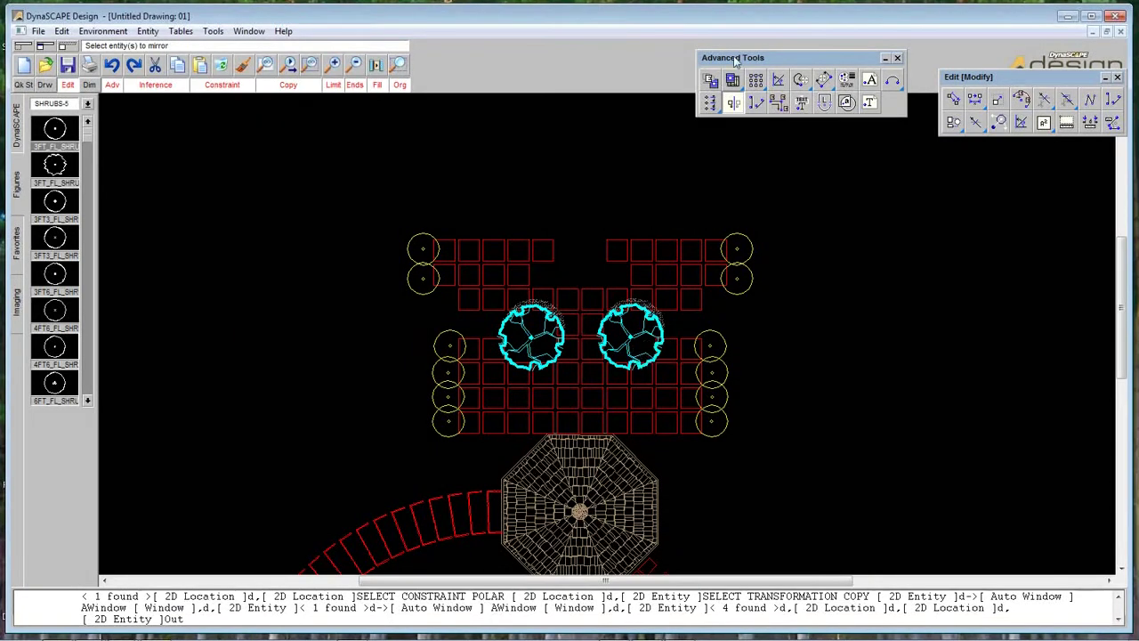
click(403, 64)
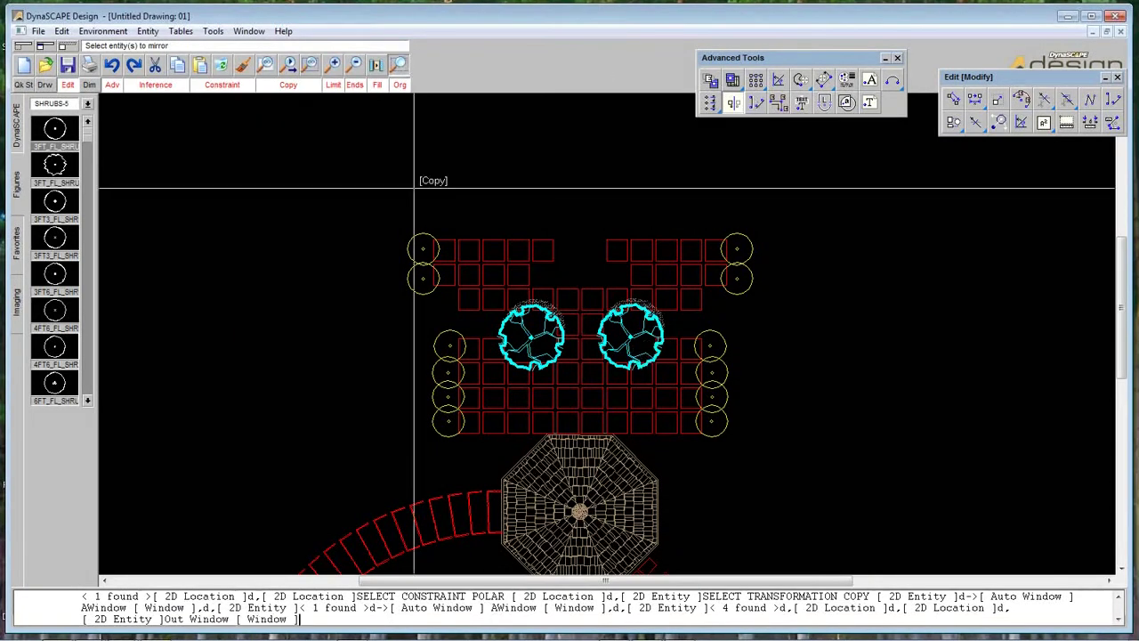
click(396, 220)
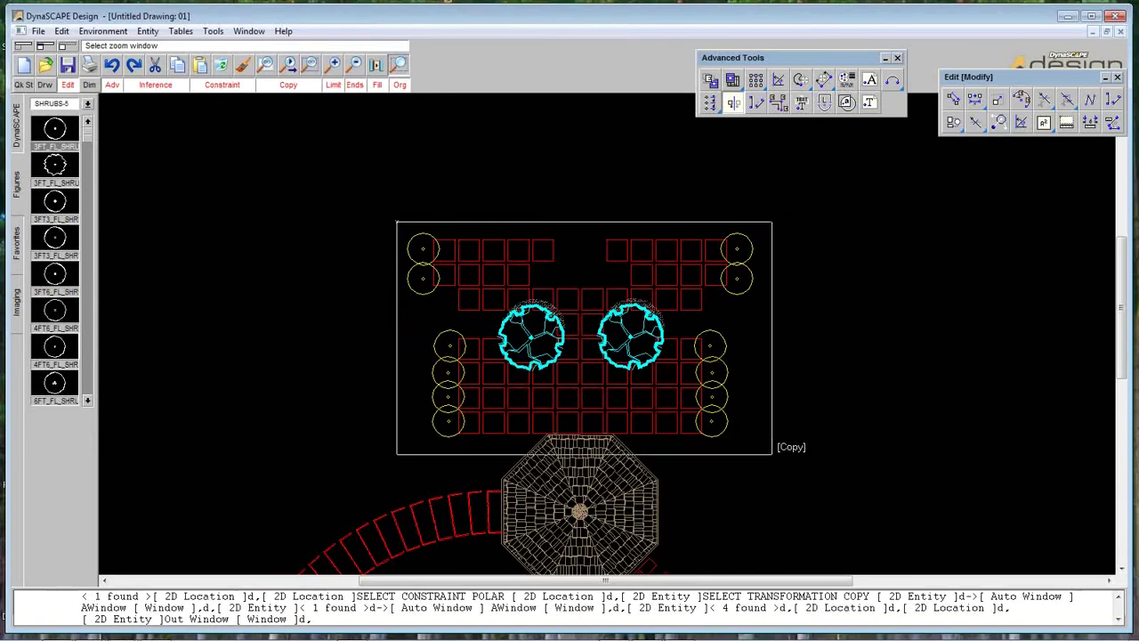
click(773, 447)
key(Escape)
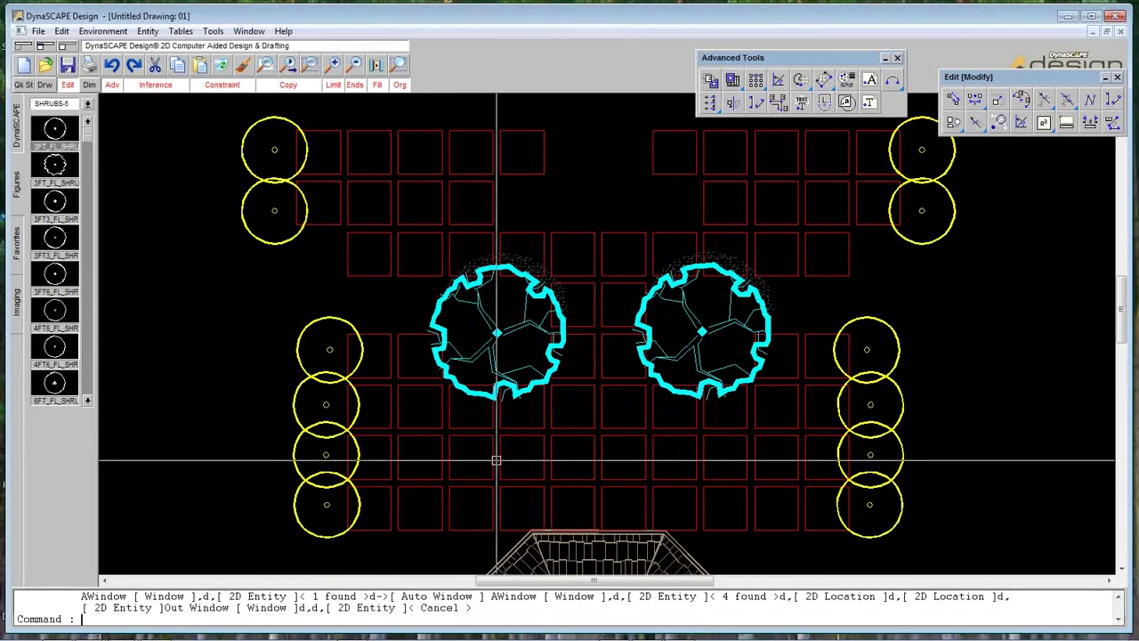
click(475, 454)
click(420, 456)
click(420, 407)
click(412, 380)
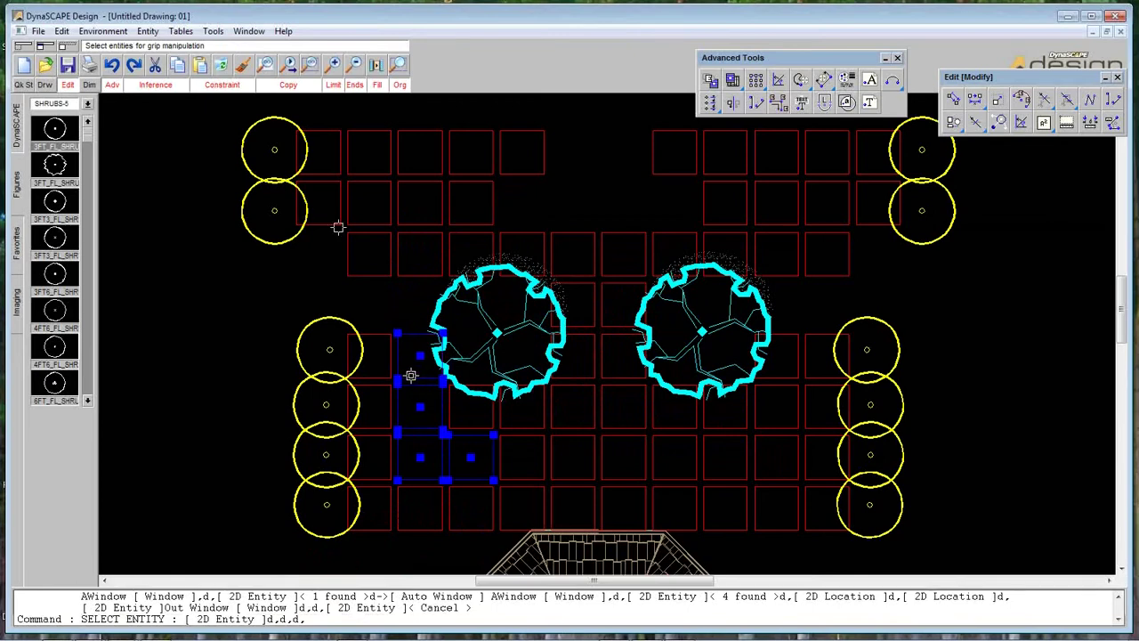
click(220, 65)
- Delete the second flagstone from the right in rows five to seven, plus the third one in row seven
click(712, 450)
click(755, 449)
click(755, 450)
click(749, 450)
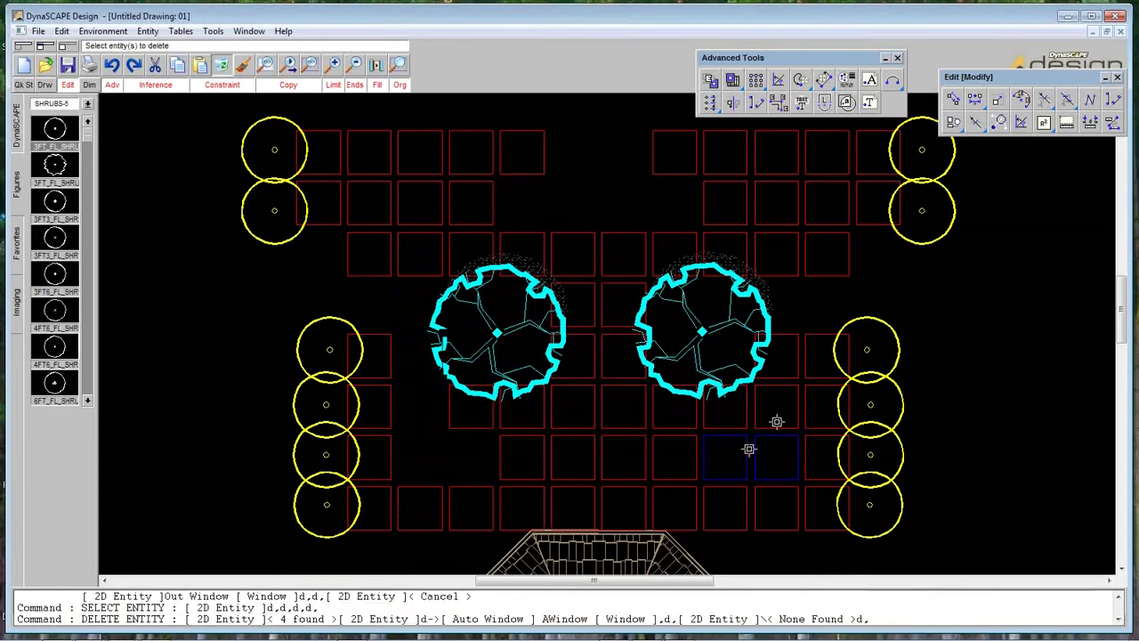
click(778, 423)
click(782, 378)
right_click(777, 387)
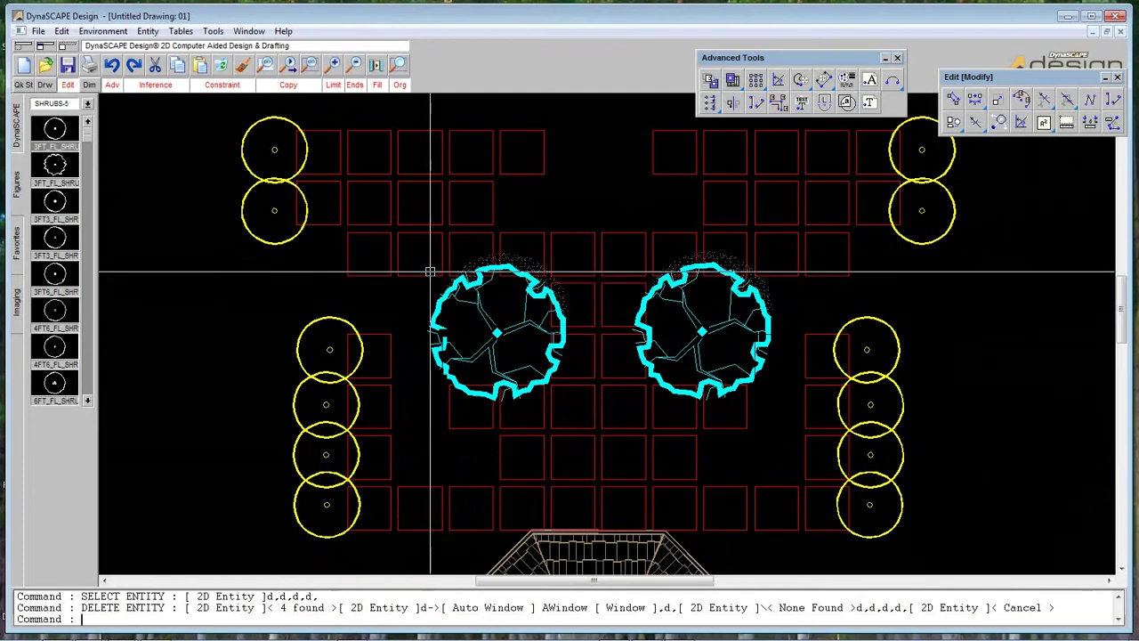
- Insert three 3FT_FL_SHRUB_A figures in an L-shaped group in the opening below and left of the left tree
click(55, 164)
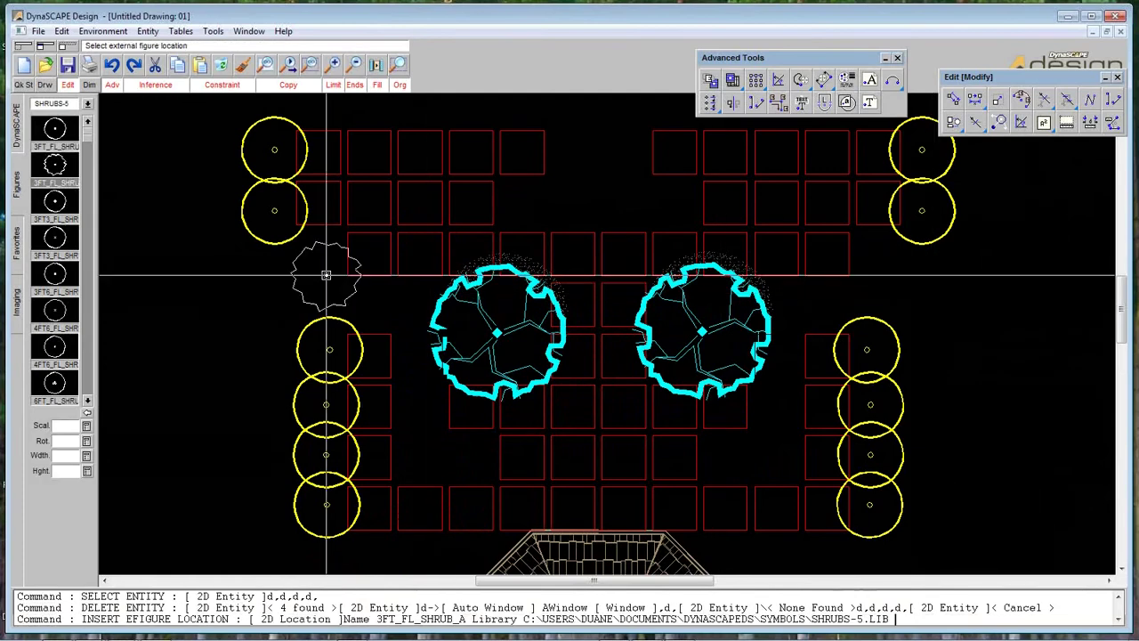
click(472, 456)
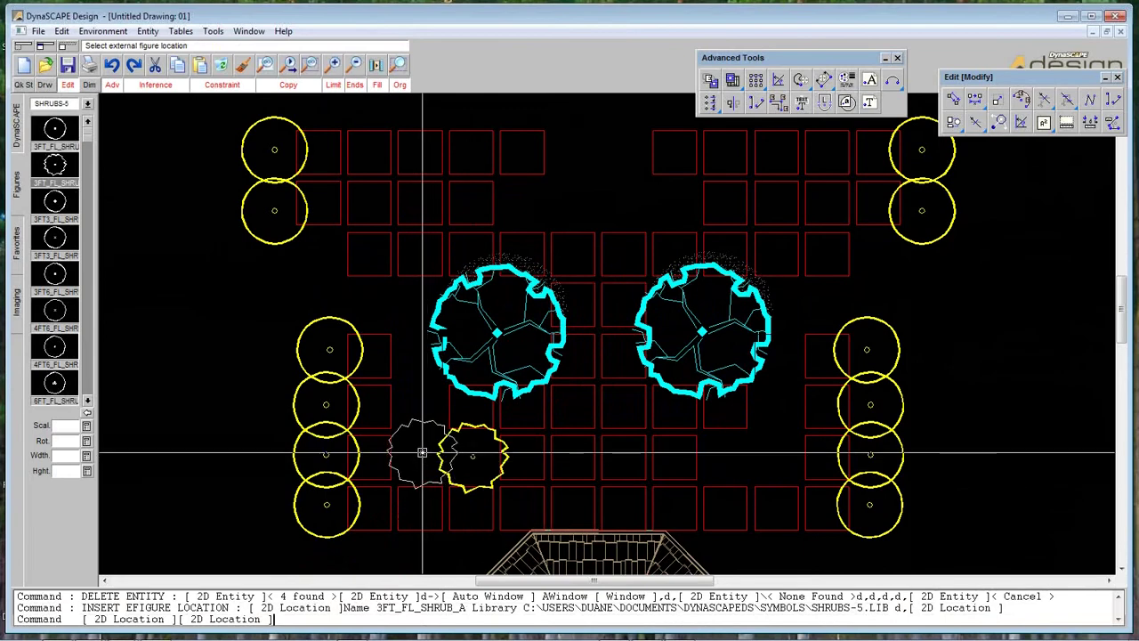
click(422, 454)
click(421, 396)
key(Escape)
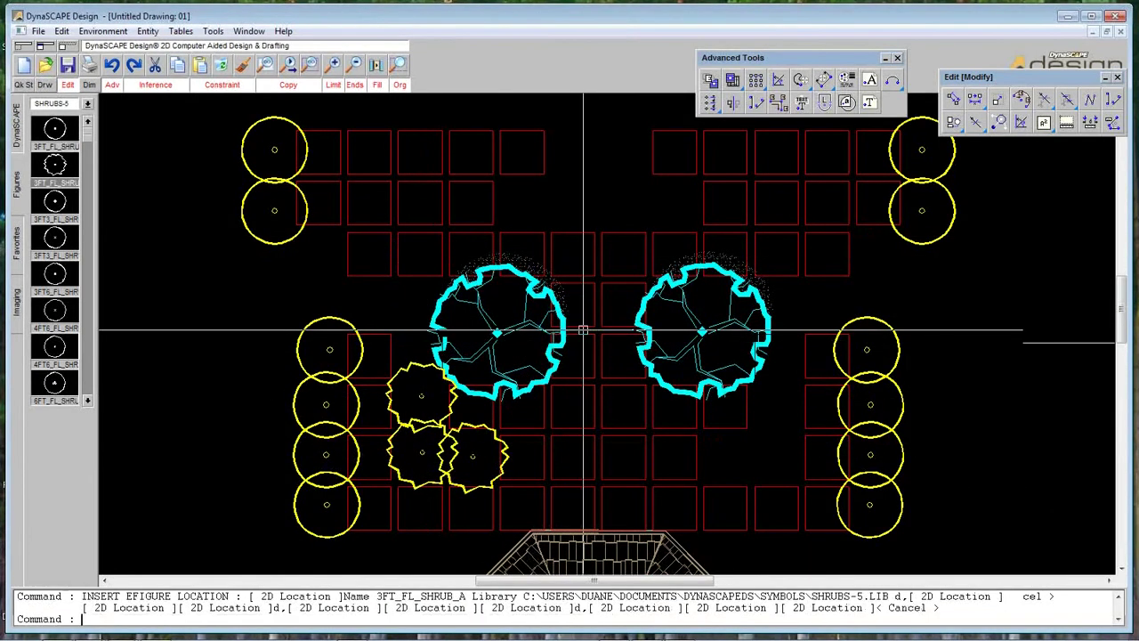
- Mirror a copy of the three 3FT_FL_SHRUB_A shrubs to the right opening about the patio's vertical centre line
click(734, 103)
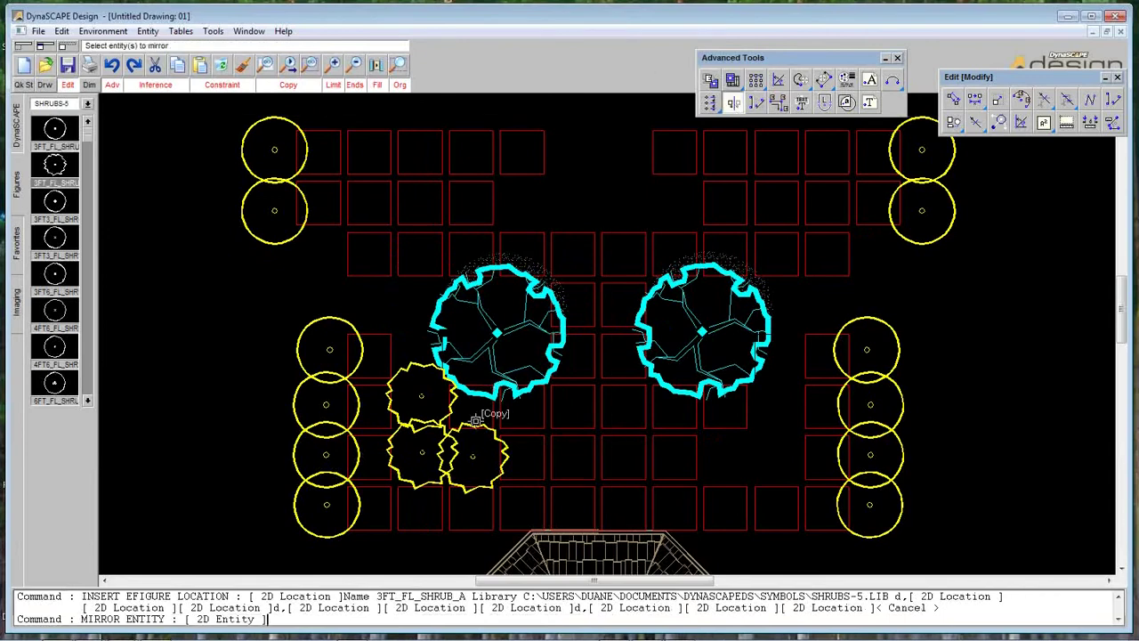
click(437, 420)
click(430, 392)
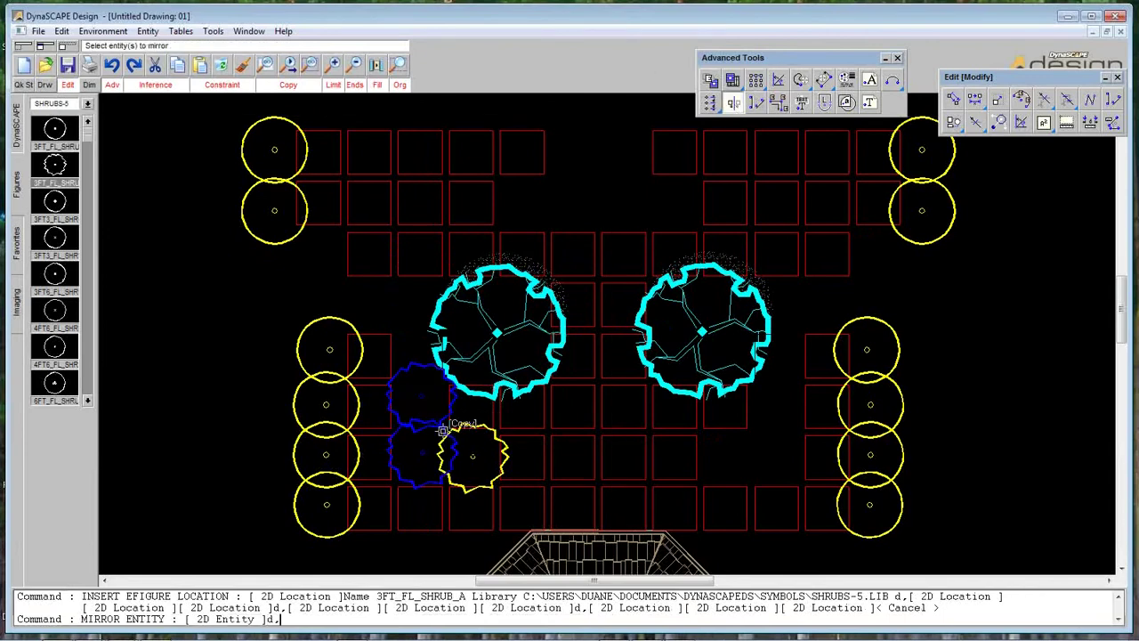
click(509, 448)
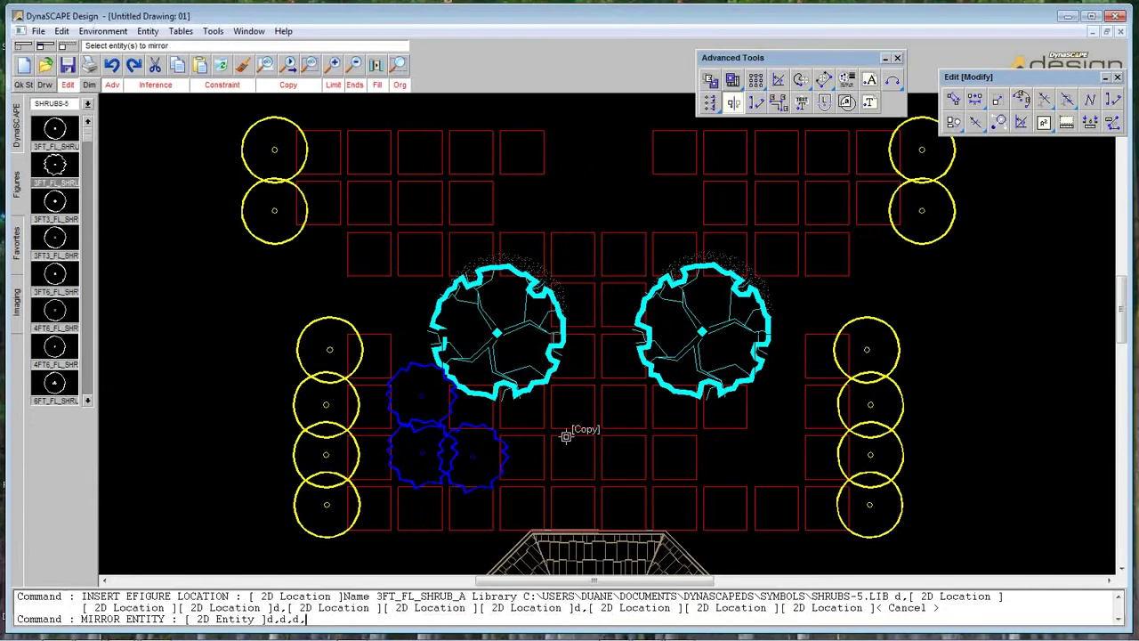
right_click(564, 425)
click(596, 534)
click(588, 158)
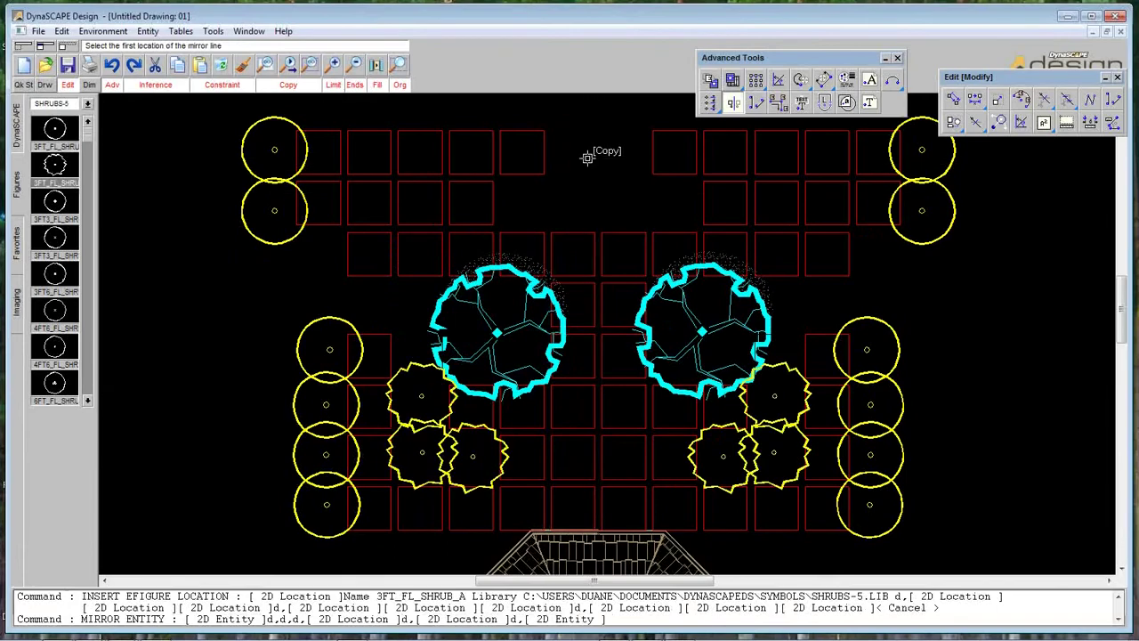
key(Escape)
click(359, 64)
key(Escape)
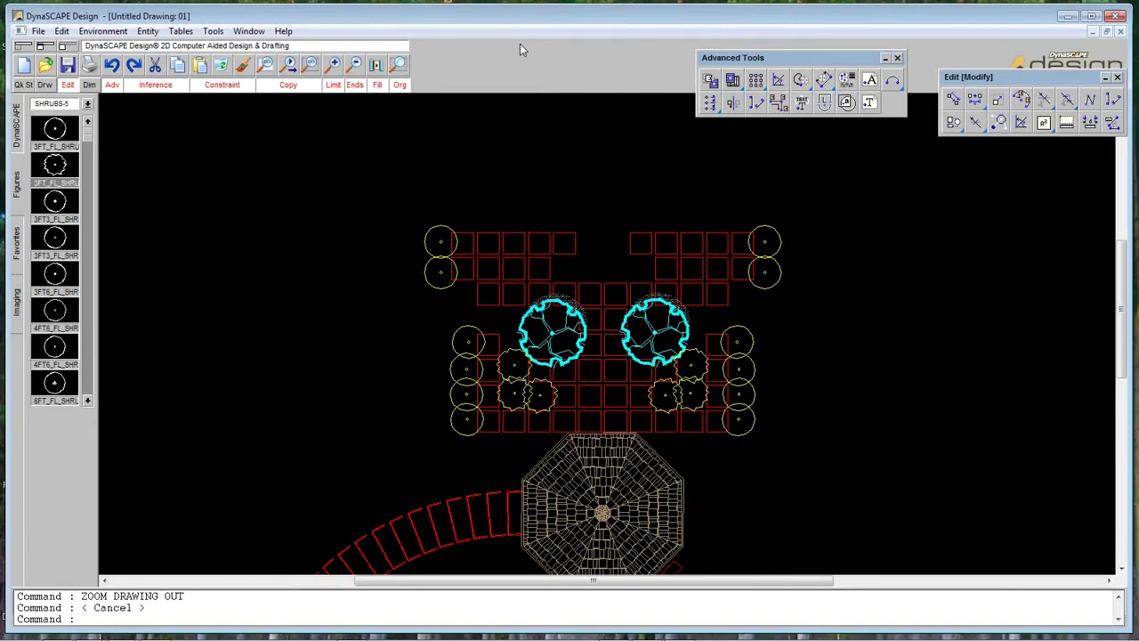
drag(811, 58, 815, 60)
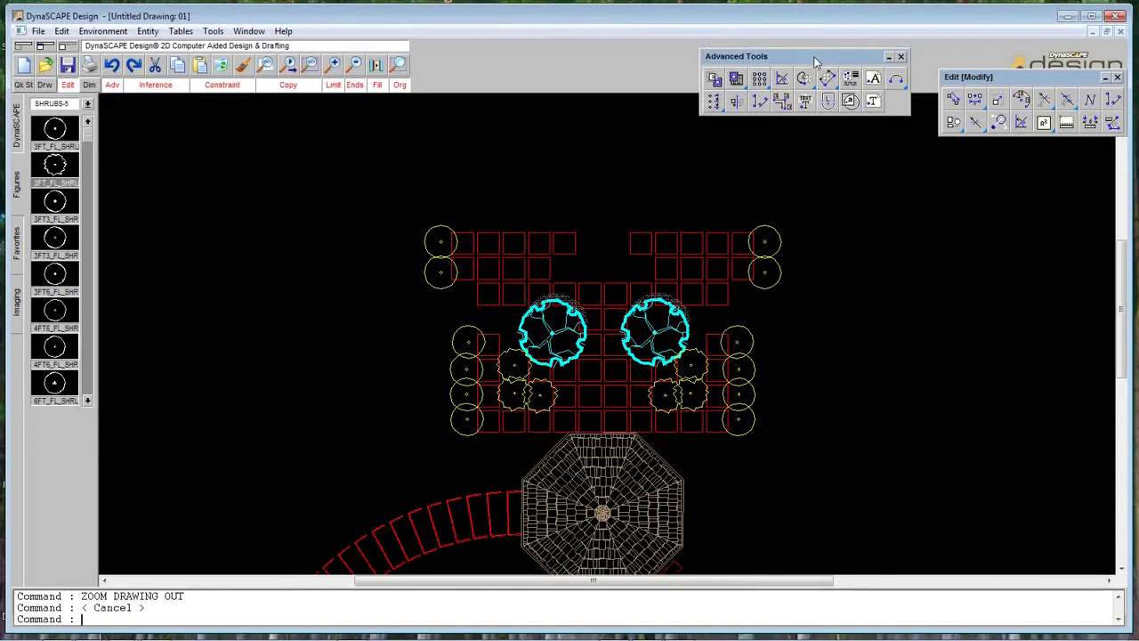
key(Escape)
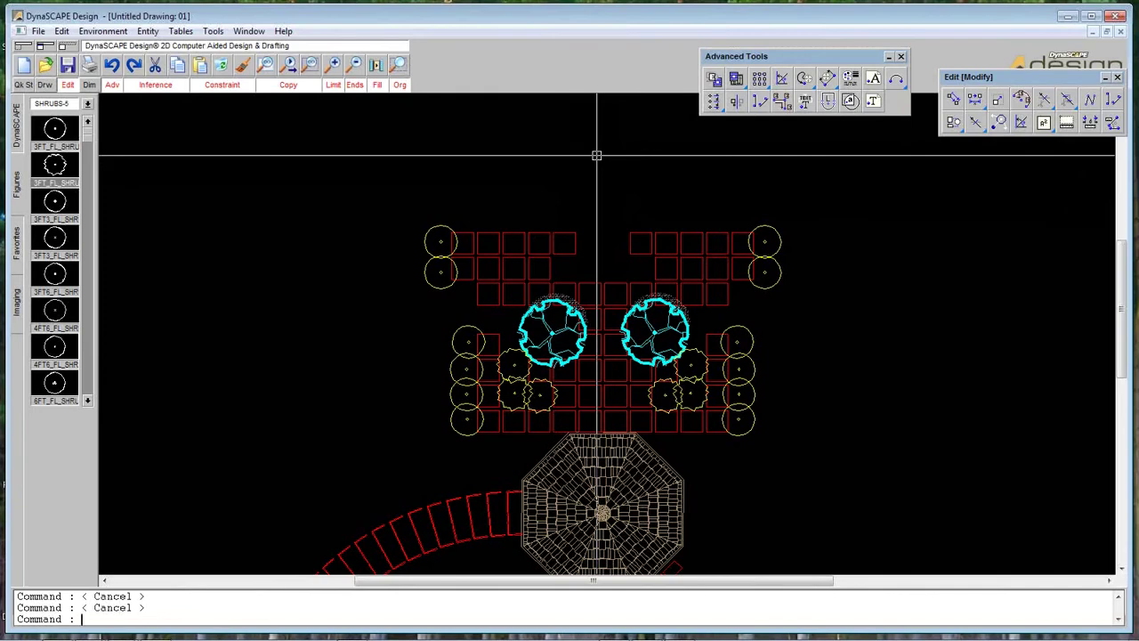
click(398, 64)
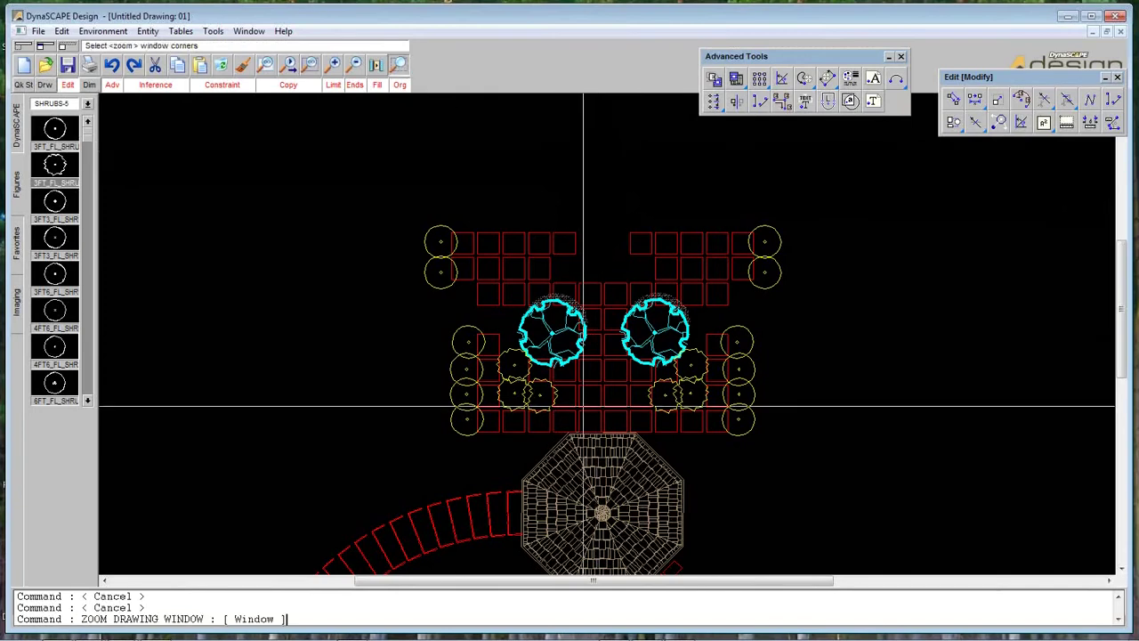
- Inspect the short line between the two central flagstones where the patio meets the gazebo's upper edge
click(643, 452)
key(Escape)
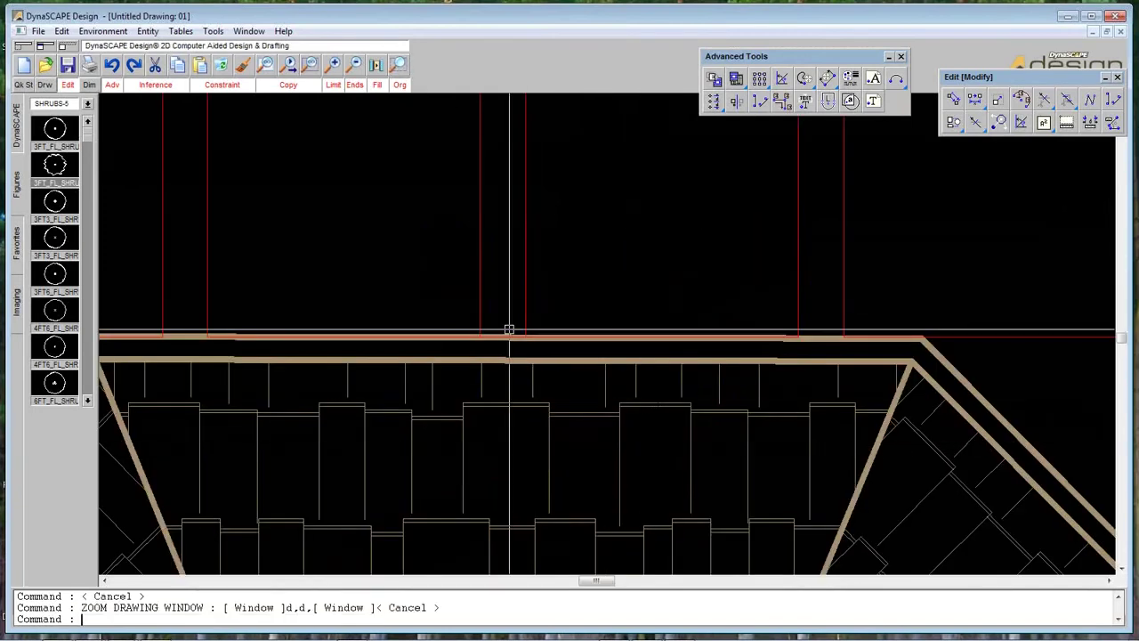
click(506, 335)
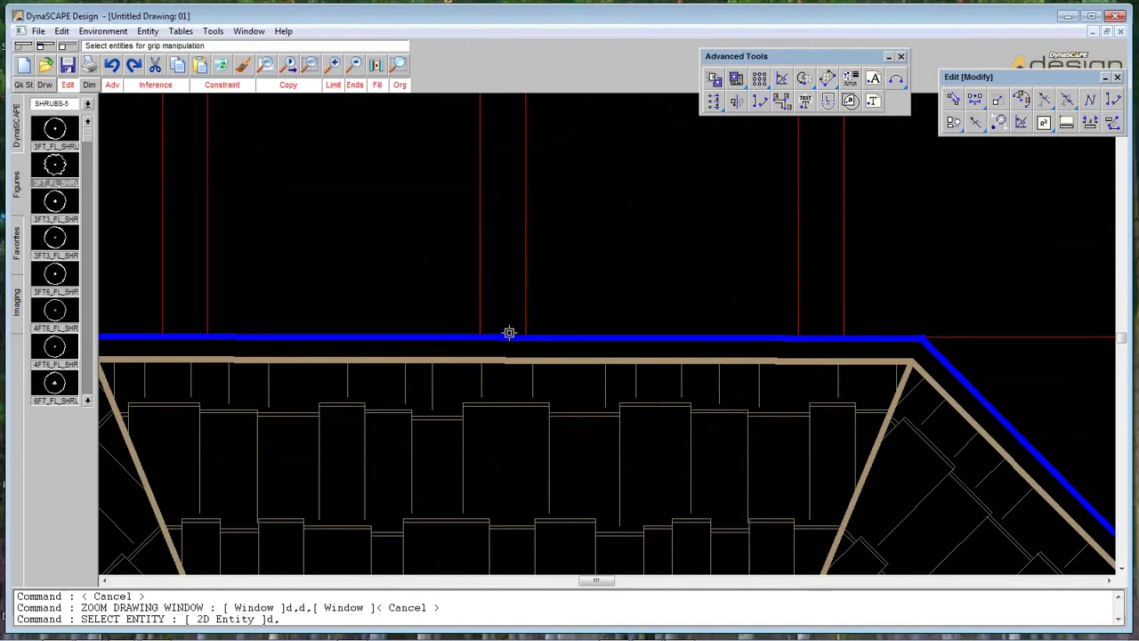
key(Escape)
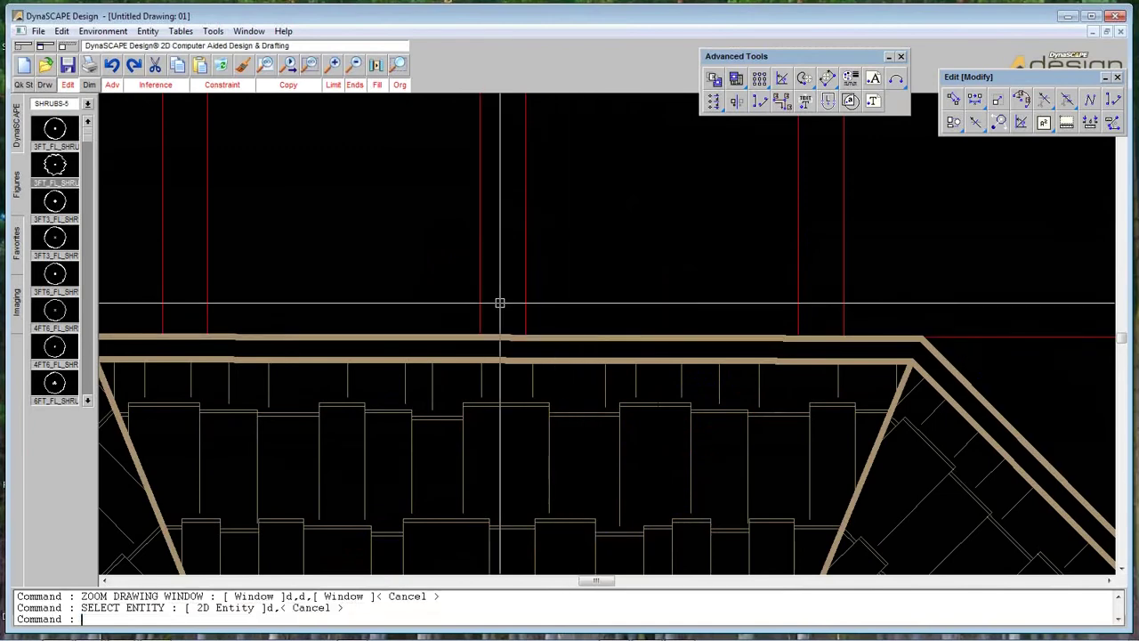
click(444, 304)
click(567, 348)
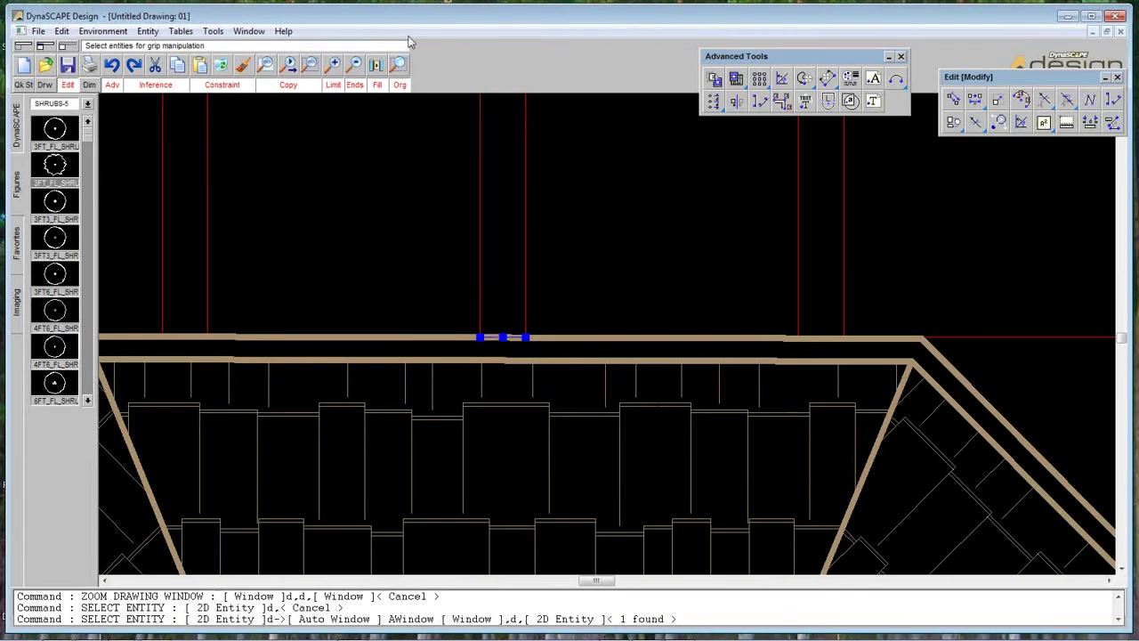
click(292, 64)
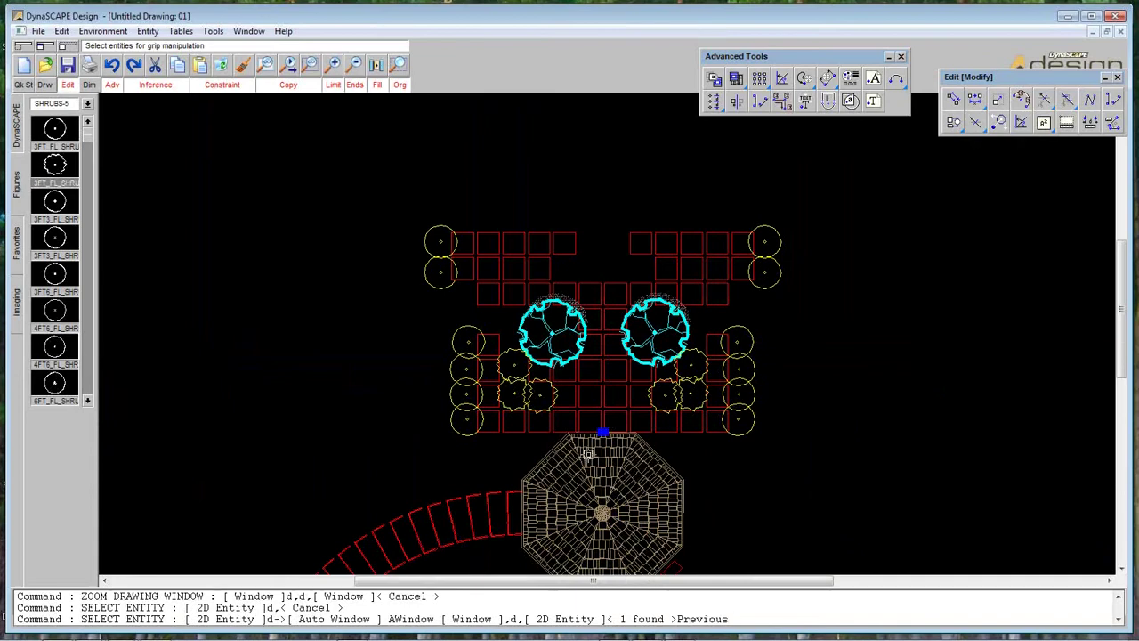
key(Escape)
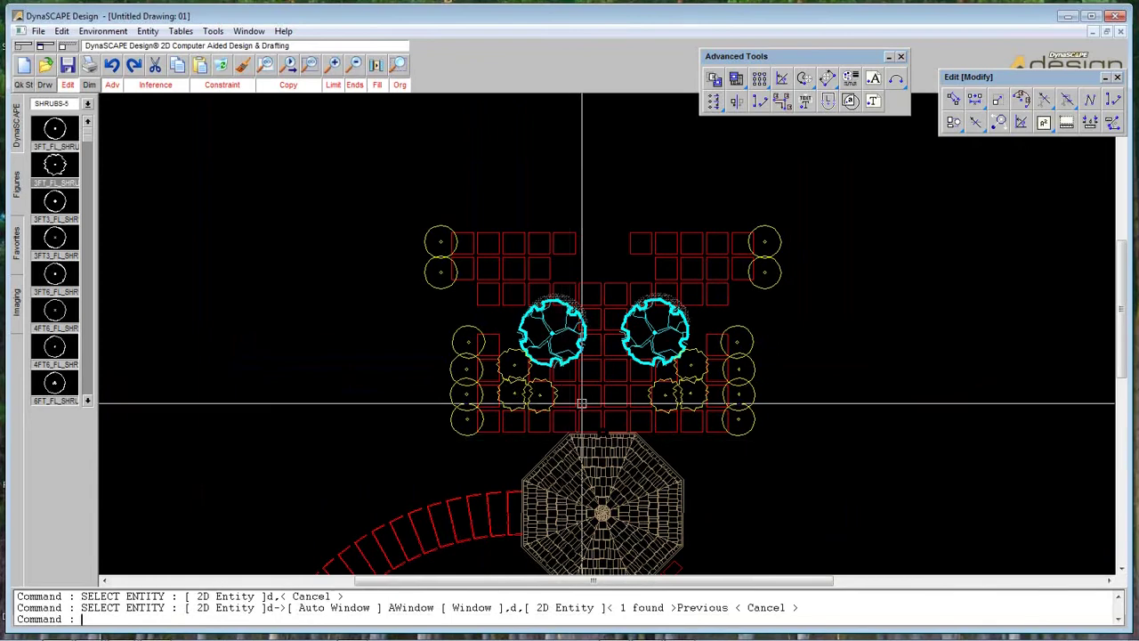
- Reposition the floating Advanced Tools and Edit [Modify] palettes above the drawing
mouse_move(589, 639)
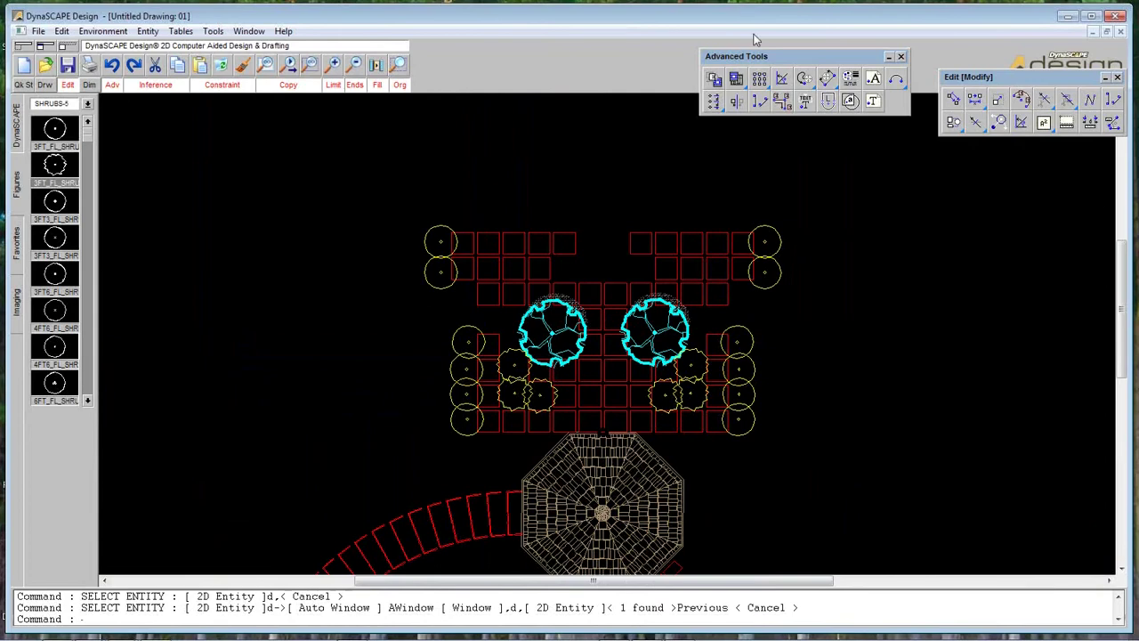
drag(755, 62, 772, 60)
drag(974, 82, 936, 109)
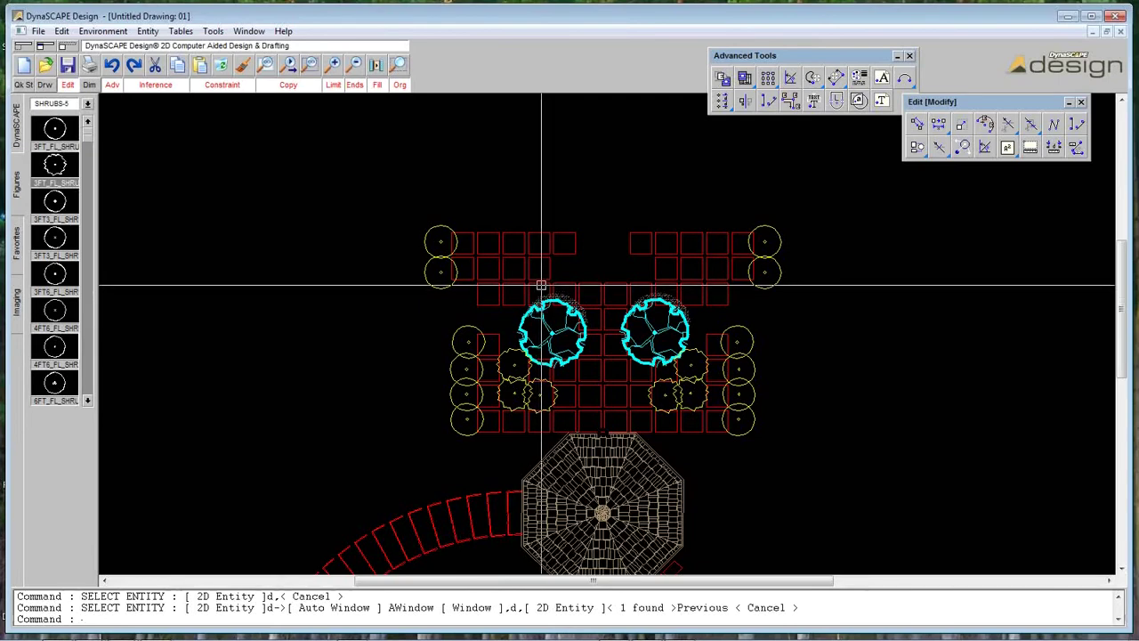
- Inspect the innermost flagstone of the top row's left half by selecting it on its own
click(354, 64)
click(399, 64)
click(498, 259)
click(717, 400)
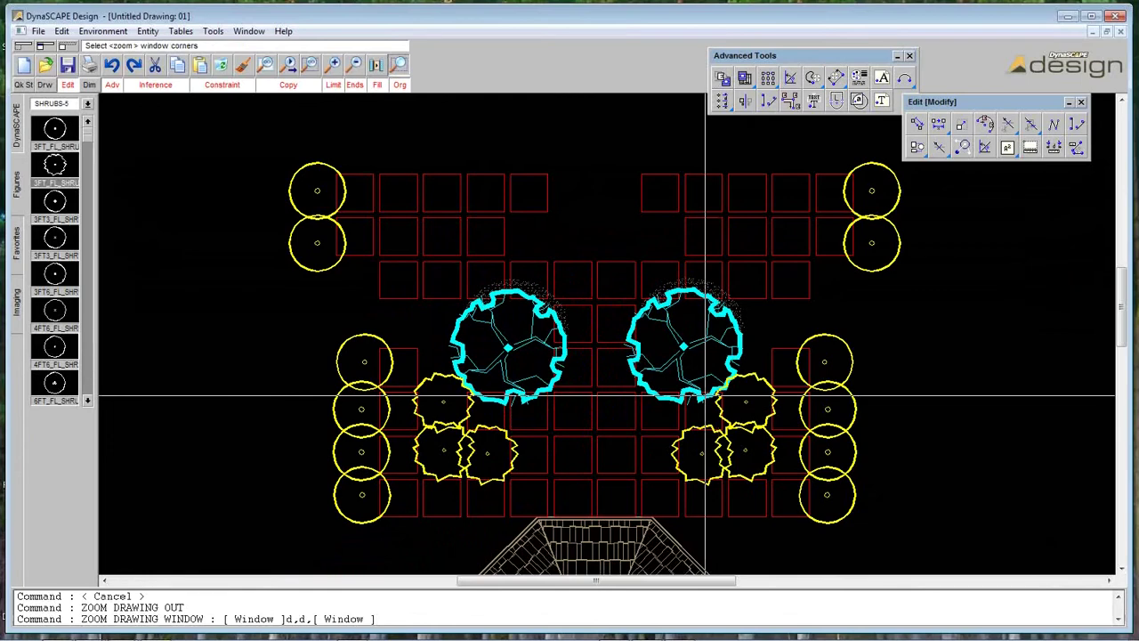
click(445, 135)
click(610, 241)
key(Escape)
click(623, 271)
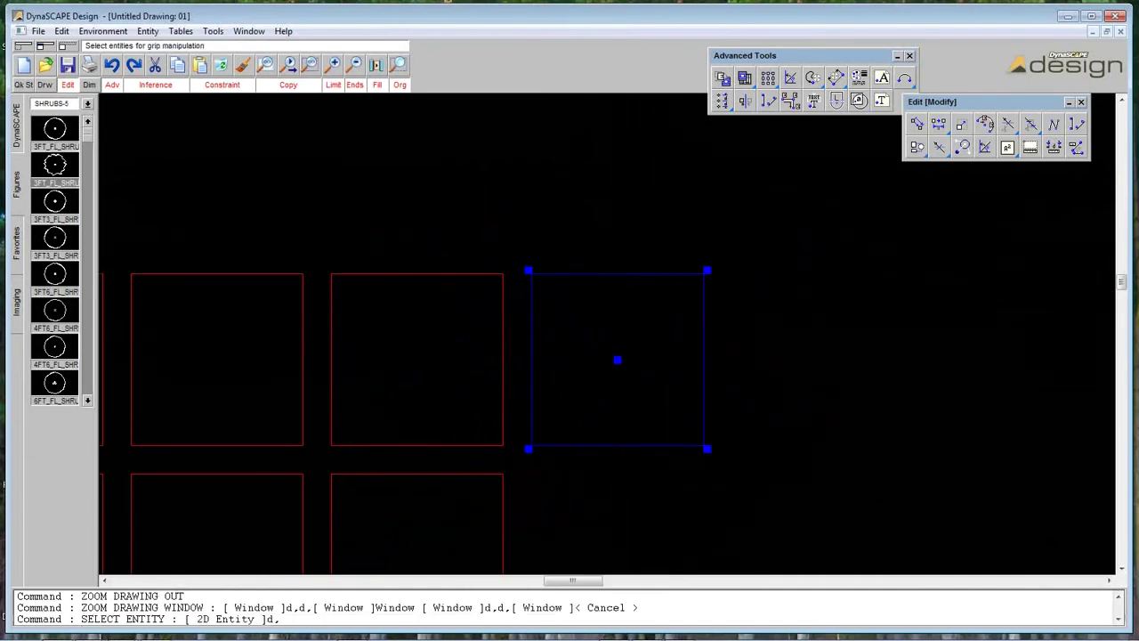
key(Escape)
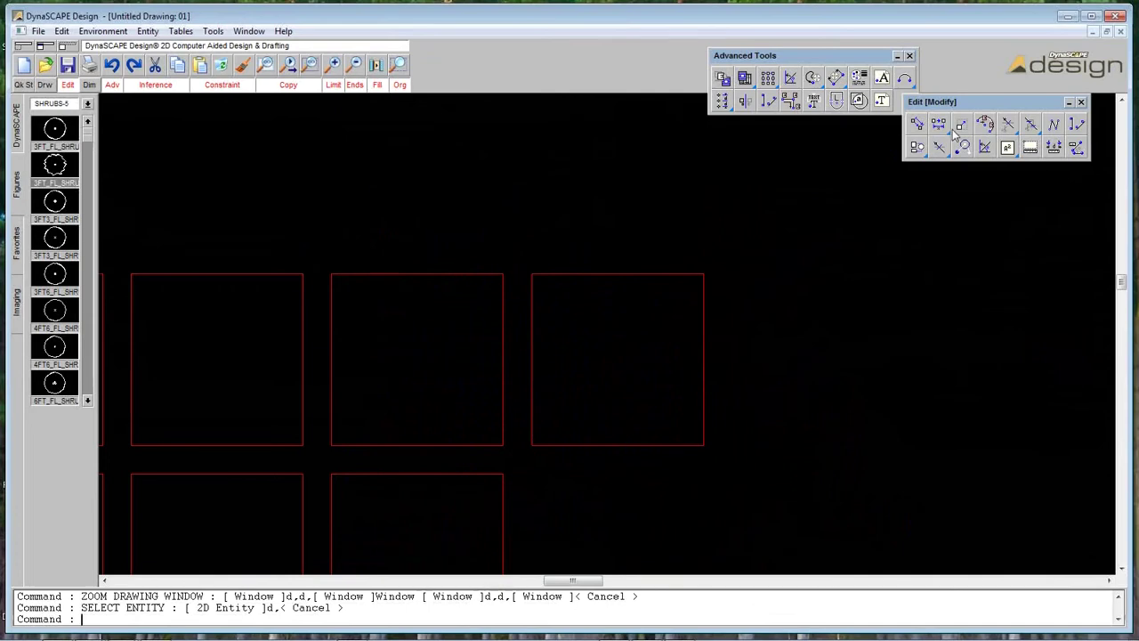
- Display the Draw [Creation] palette and place it just below the Advanced Tools palette
click(768, 57)
click(42, 84)
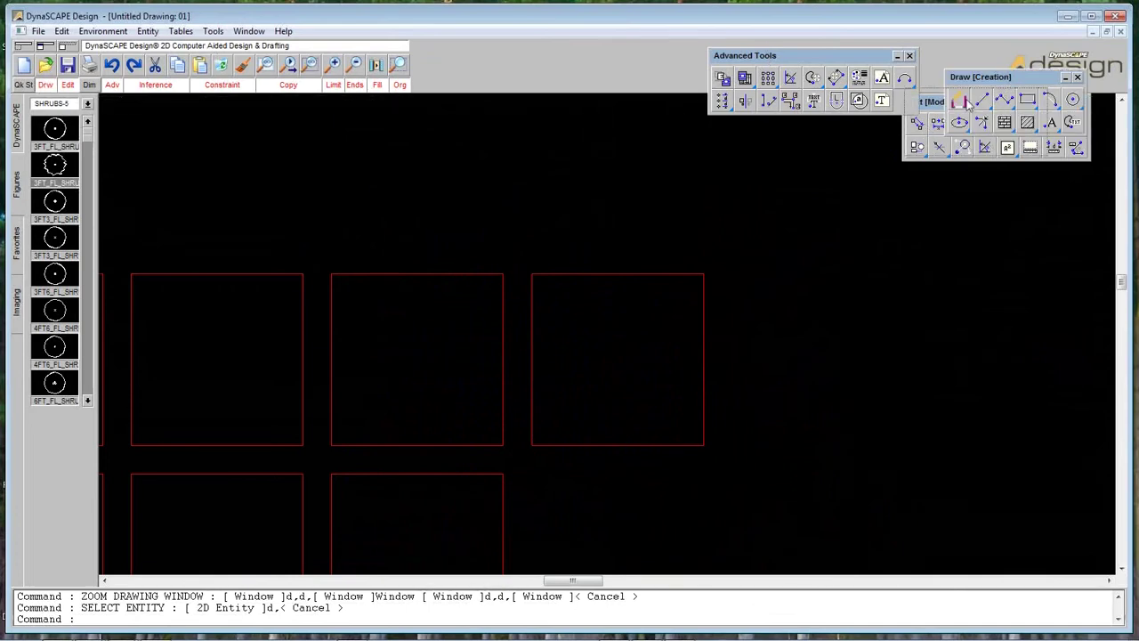
drag(1007, 82, 861, 122)
click(837, 138)
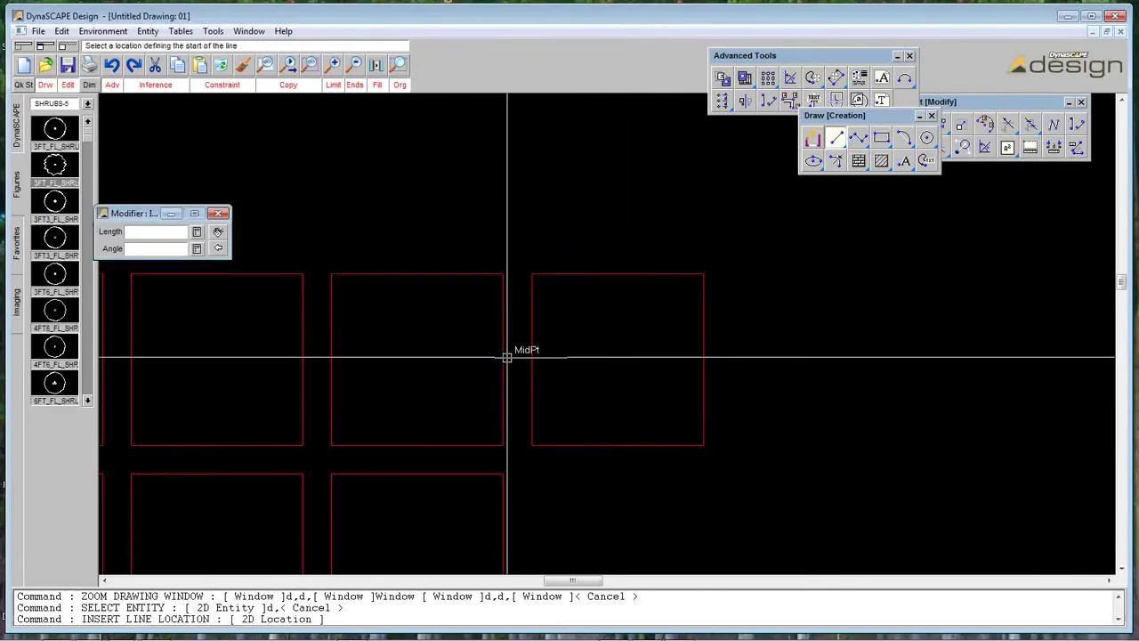
key(Escape)
- Draw two horizontal lines along the third top-row flagstone's top and bottom edges, from the second flagstone's right corners to the fourth's left corners
click(354, 66)
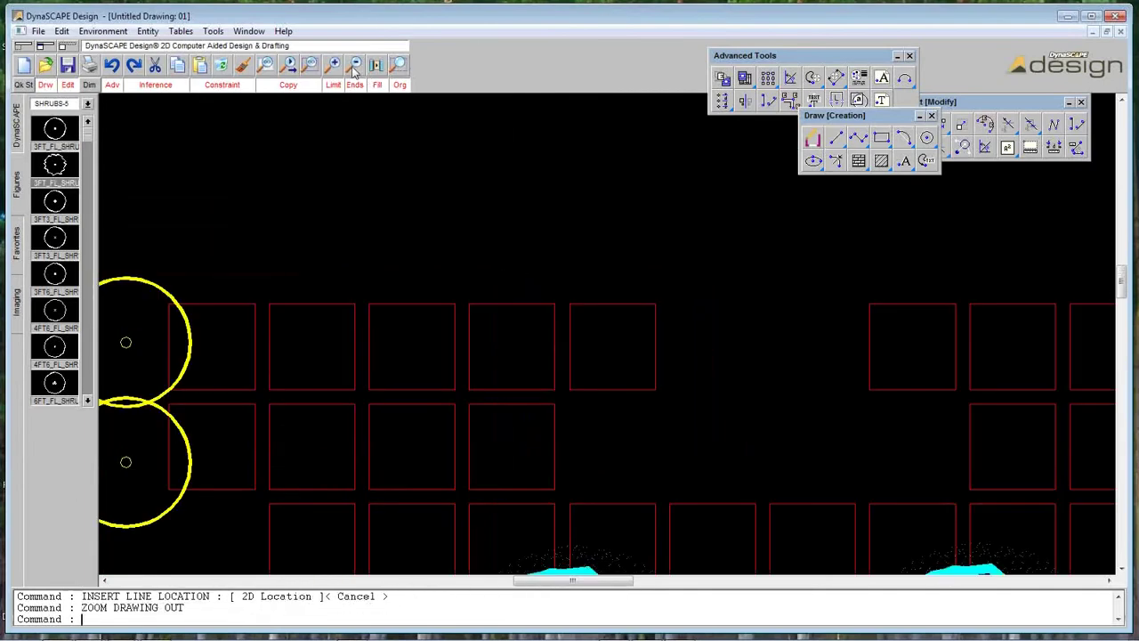
scroll(604, 374, down, 3)
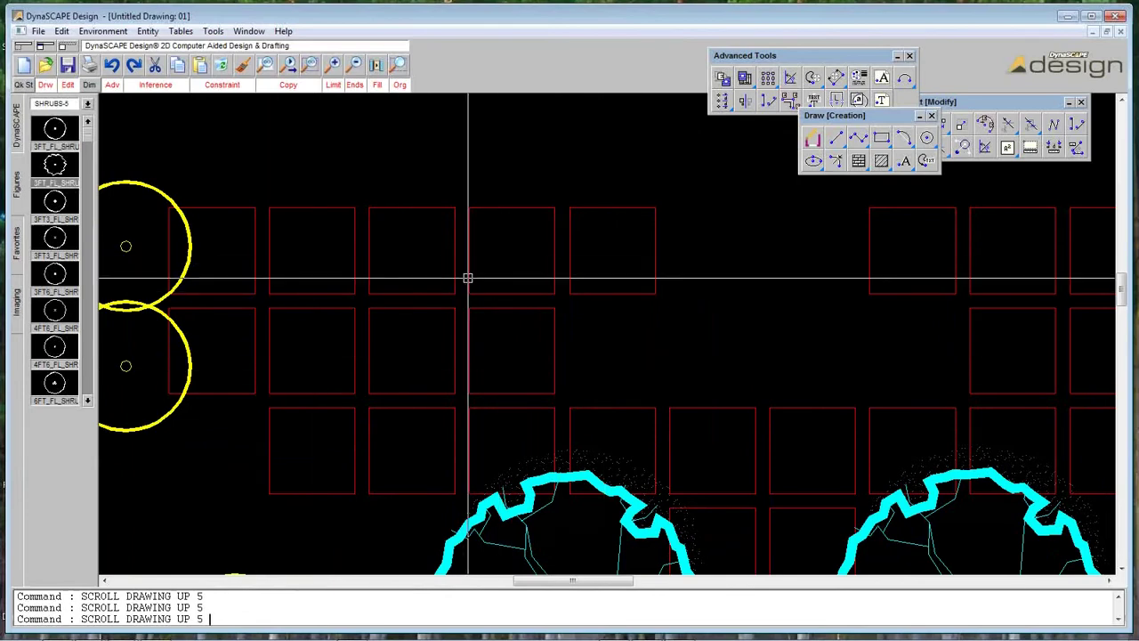
key(Escape)
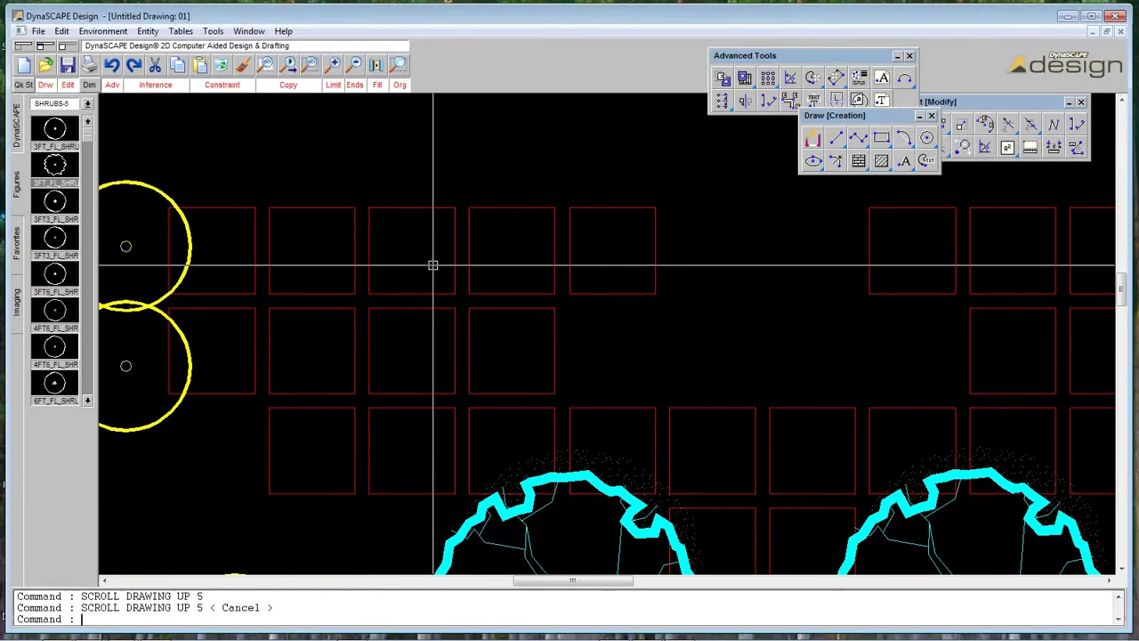
key(Escape)
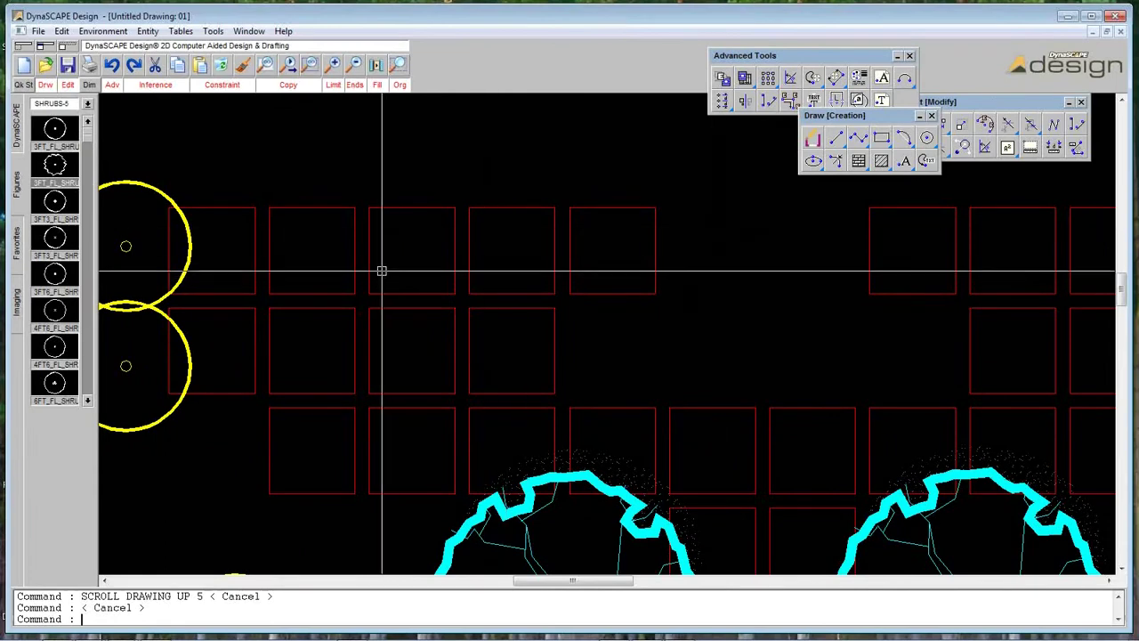
click(398, 65)
click(305, 178)
click(554, 338)
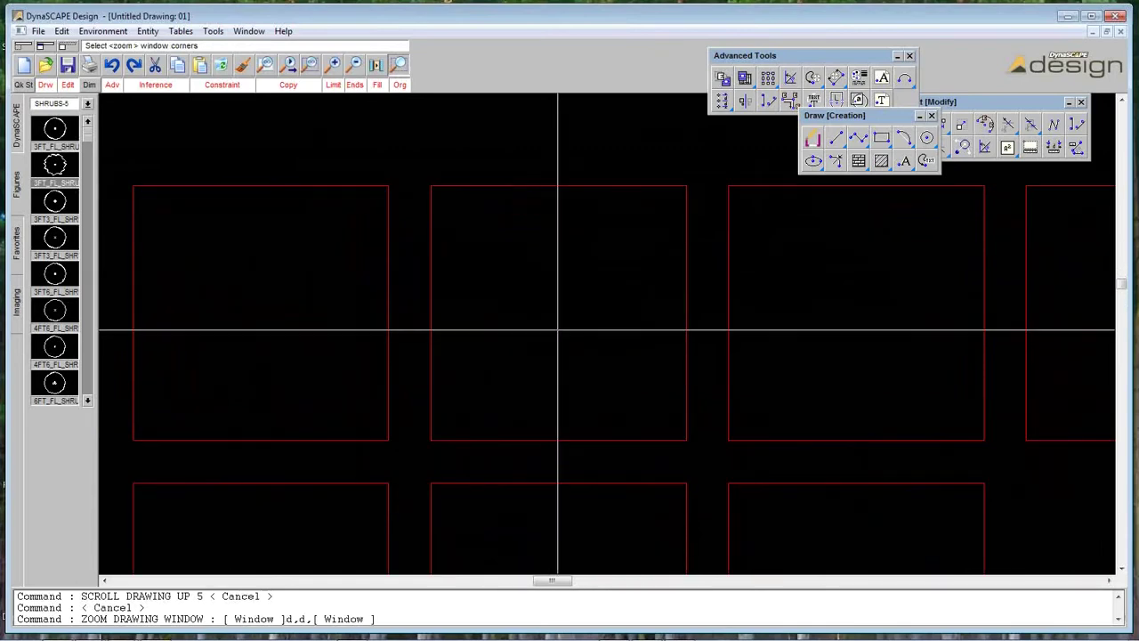
right_click(558, 328)
click(837, 138)
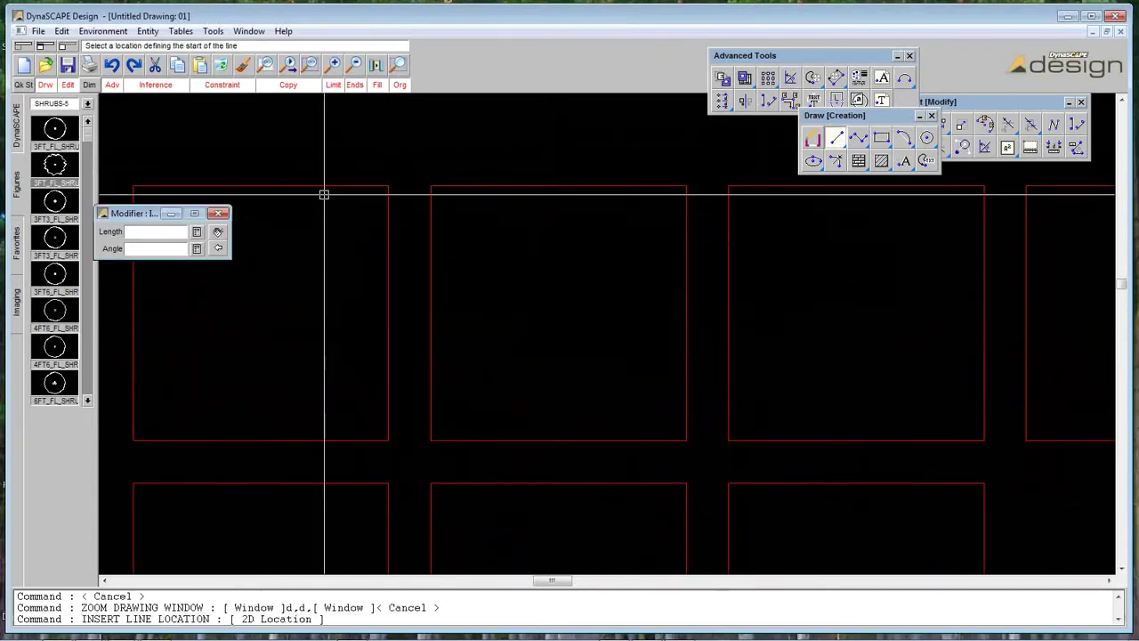
click(389, 186)
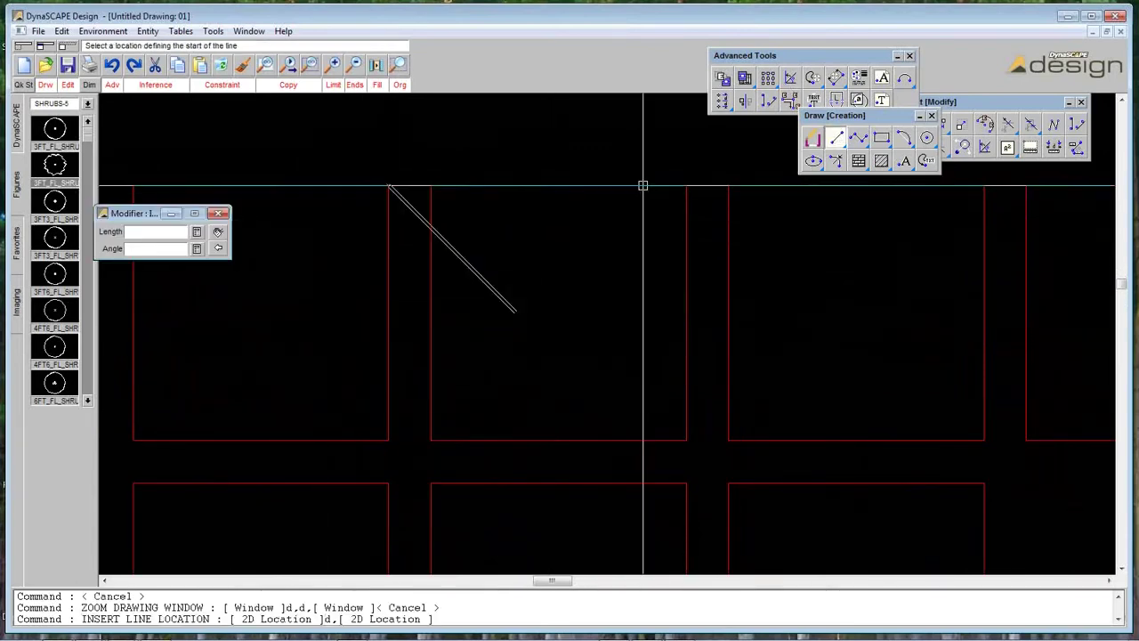
click(729, 184)
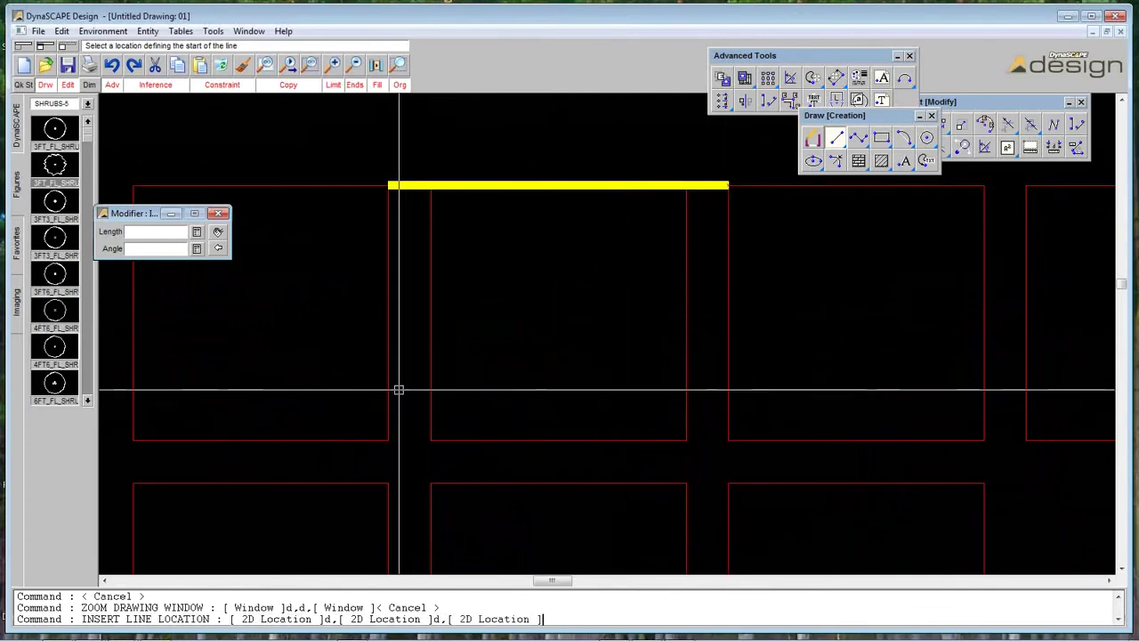
click(389, 440)
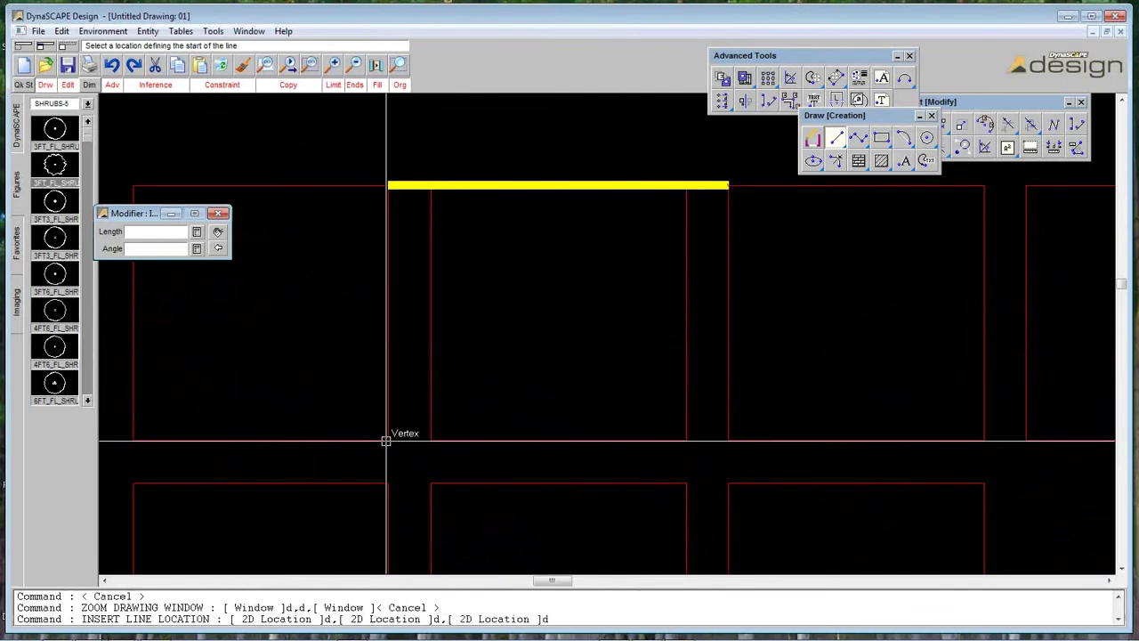
click(730, 440)
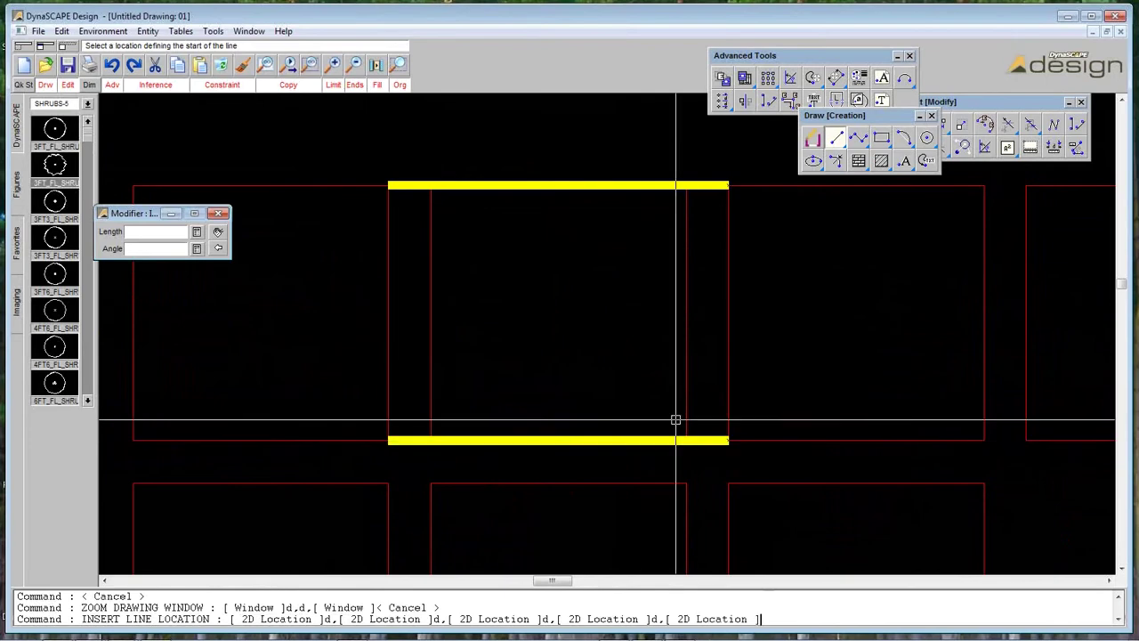
- End the line command and examine the upper-row pavers joined by the two thick yellow lines
key(Escape)
click(357, 64)
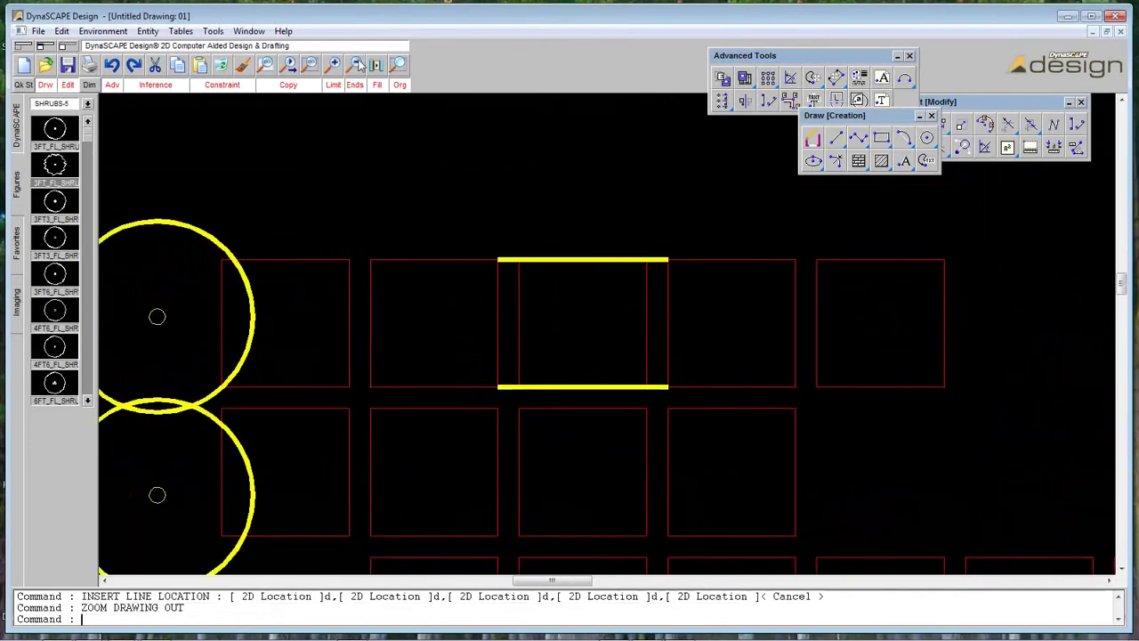
click(357, 64)
scroll(457, 71, down, 3)
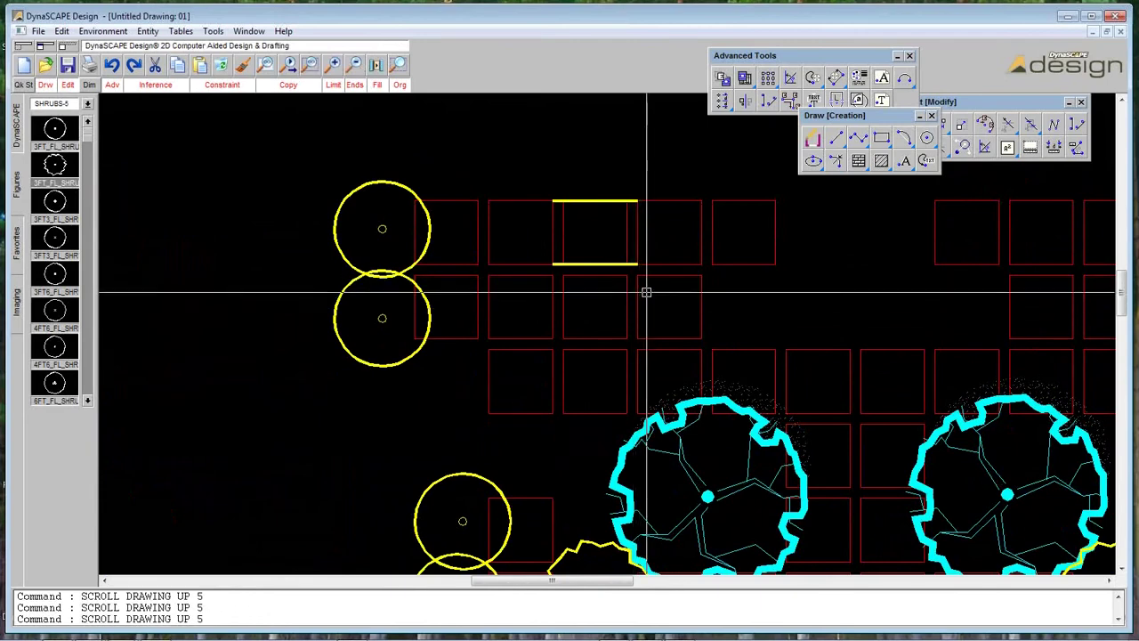
click(399, 65)
click(483, 176)
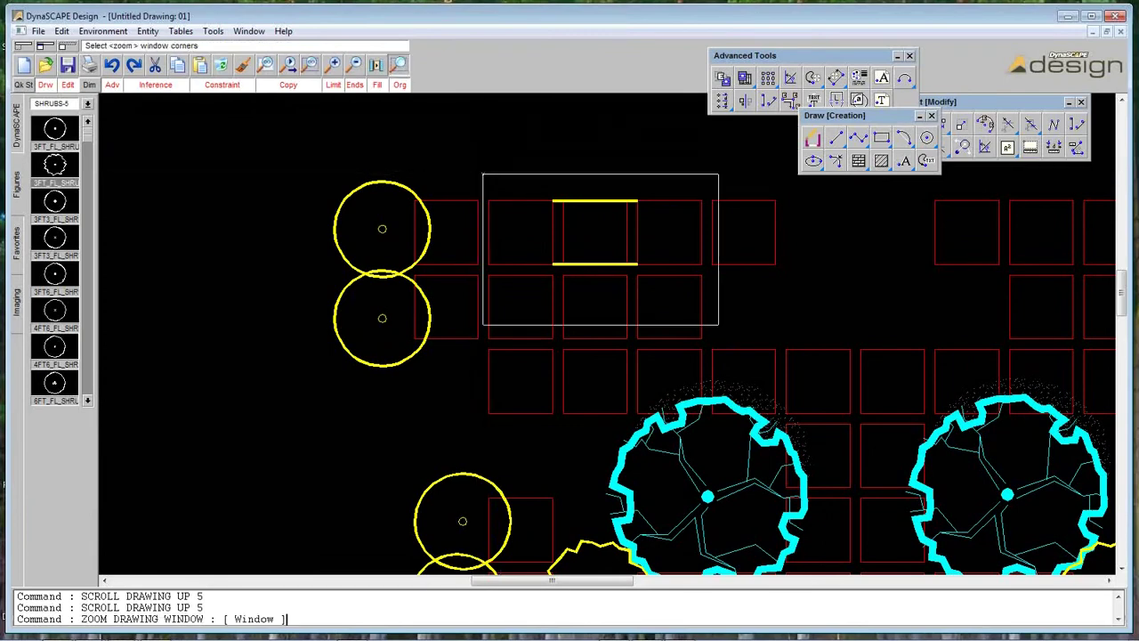
click(756, 356)
key(Escape)
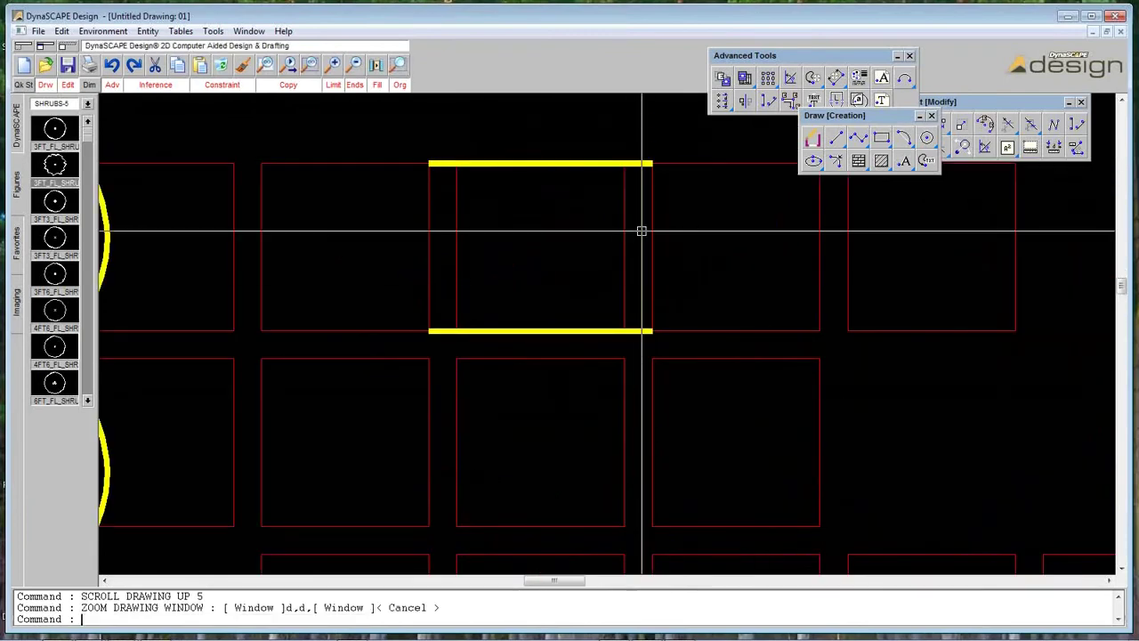
scroll(634, 287, down, 1)
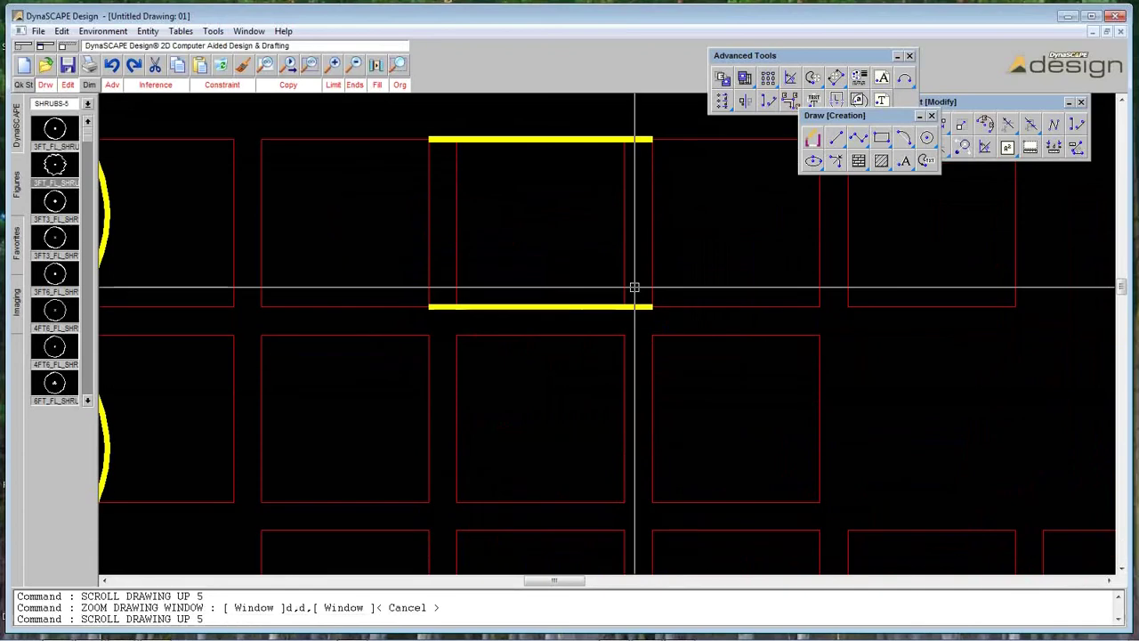
scroll(639, 426, down, 2)
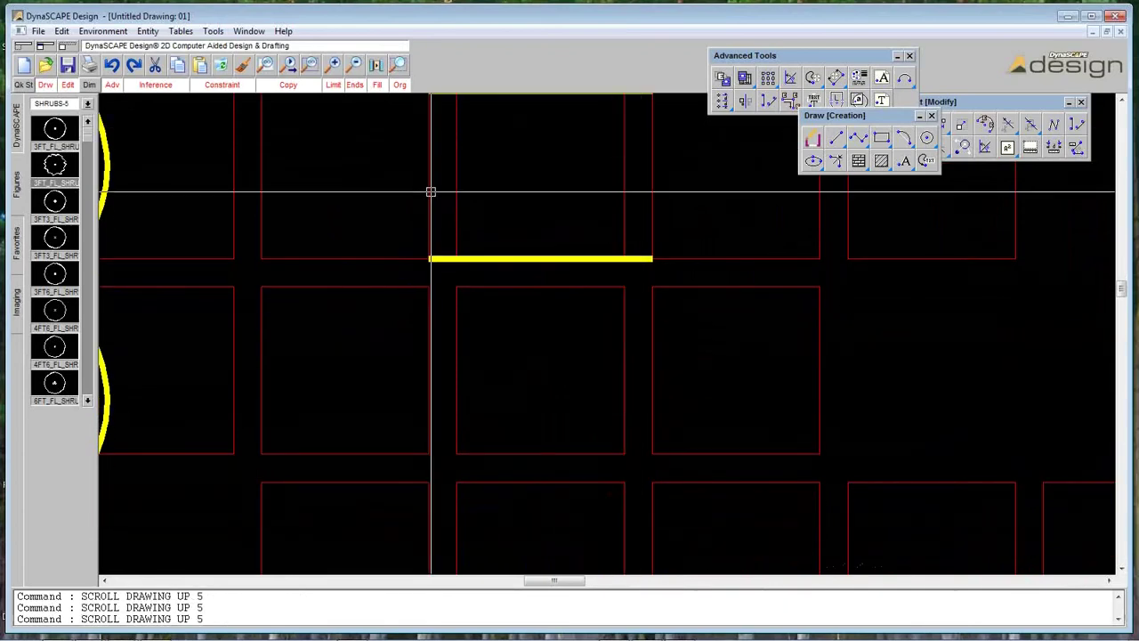
scroll(433, 191, up, 2)
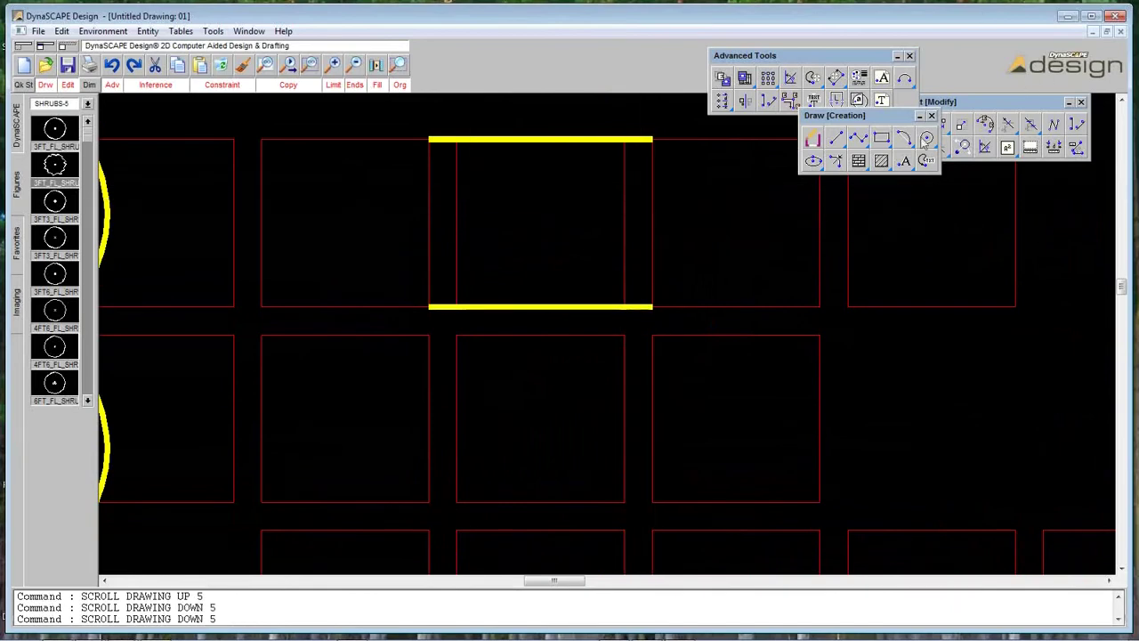
- Start a hatch insertion by inside location and choose the RIVER_STONE pattern
click(860, 162)
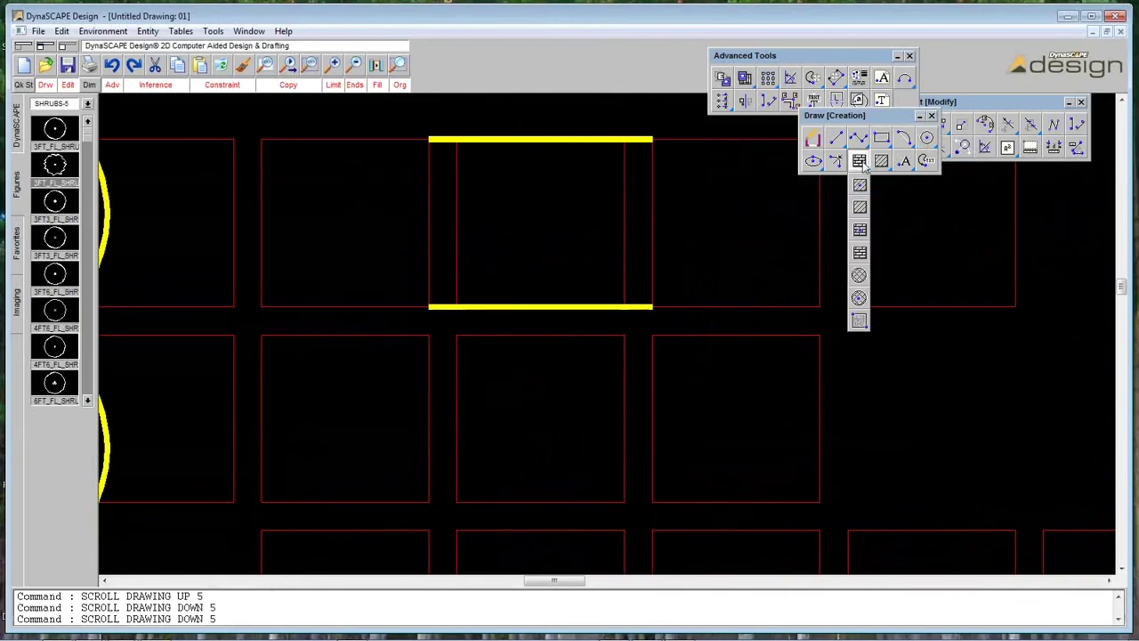
click(860, 162)
click(860, 162)
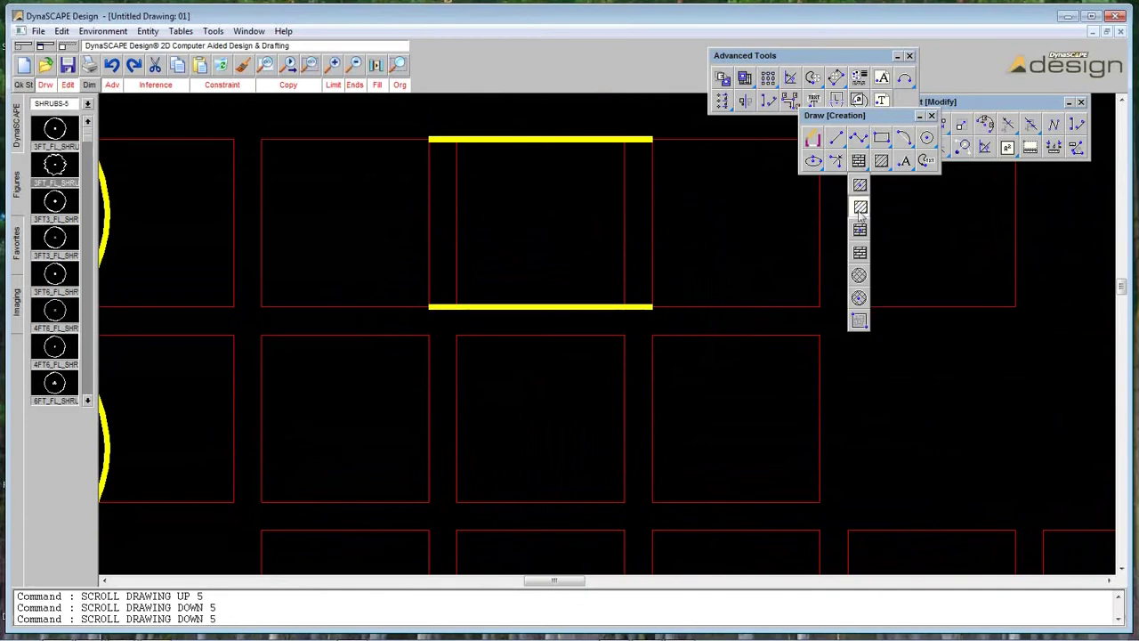
click(860, 231)
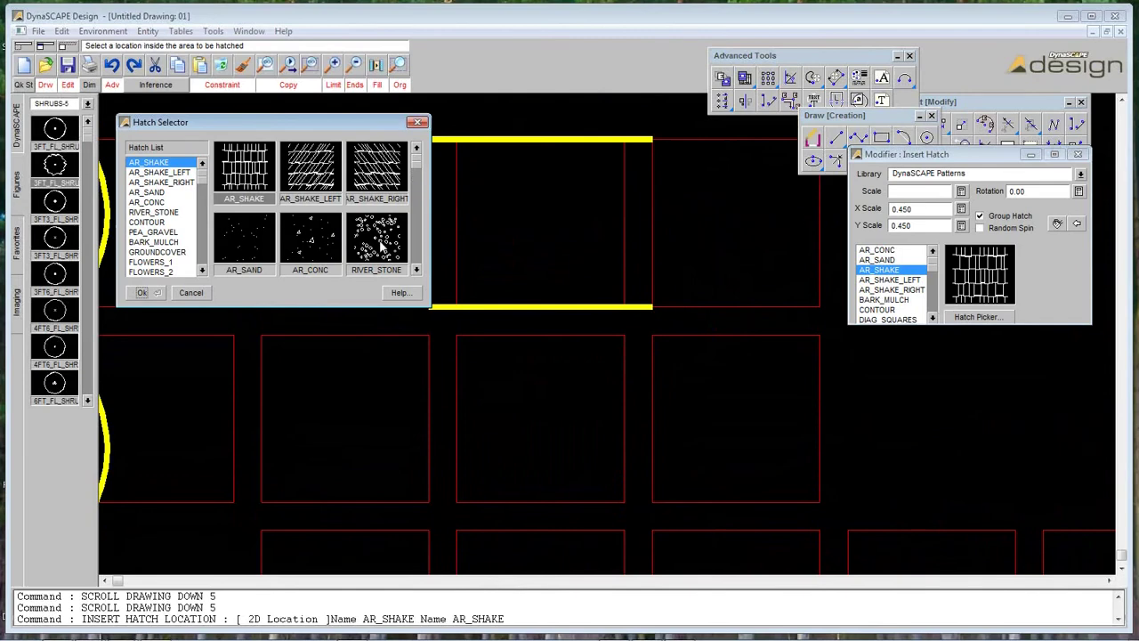
click(381, 248)
click(142, 292)
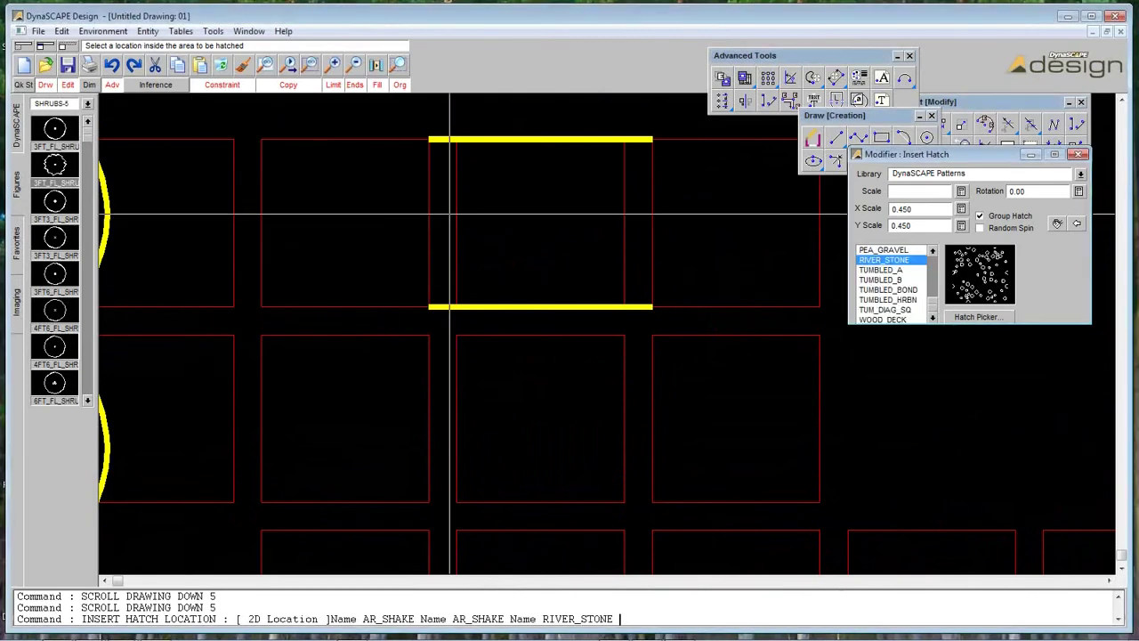
- Make Rocks the active layer and try to hatch the narrow gap between the two upper-row pavers
click(14, 128)
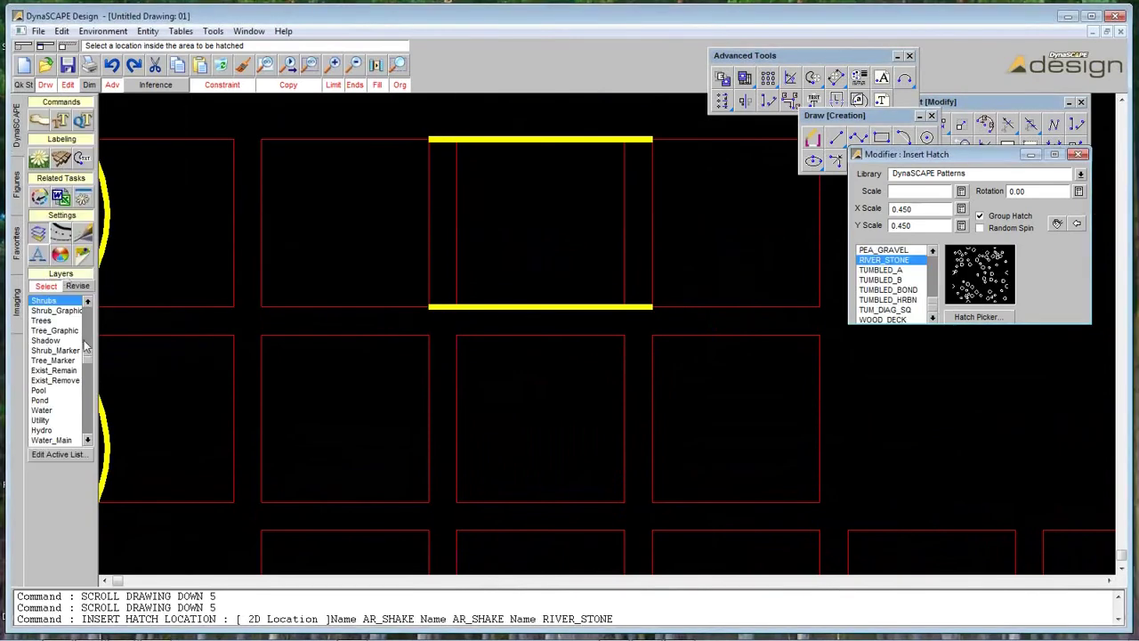
drag(88, 354, 93, 331)
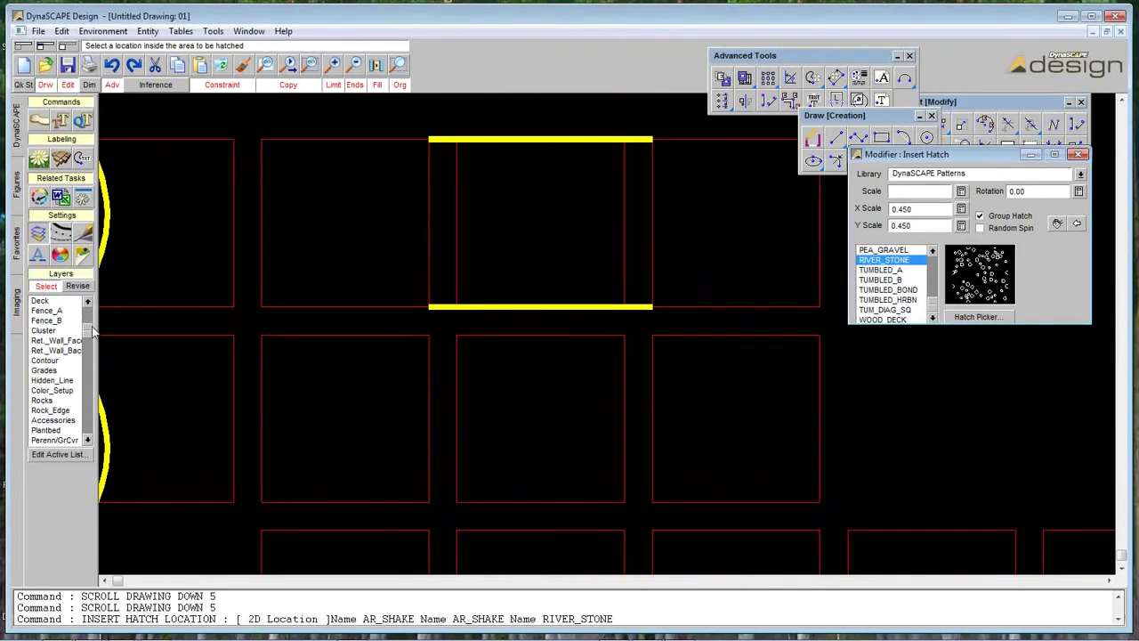
click(61, 400)
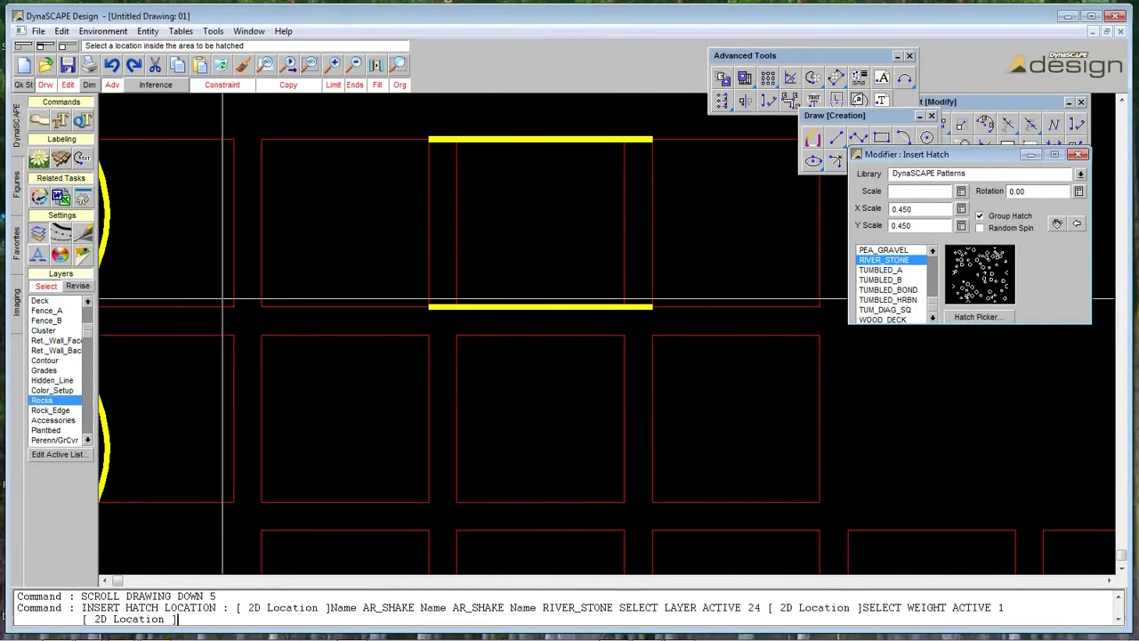
click(449, 204)
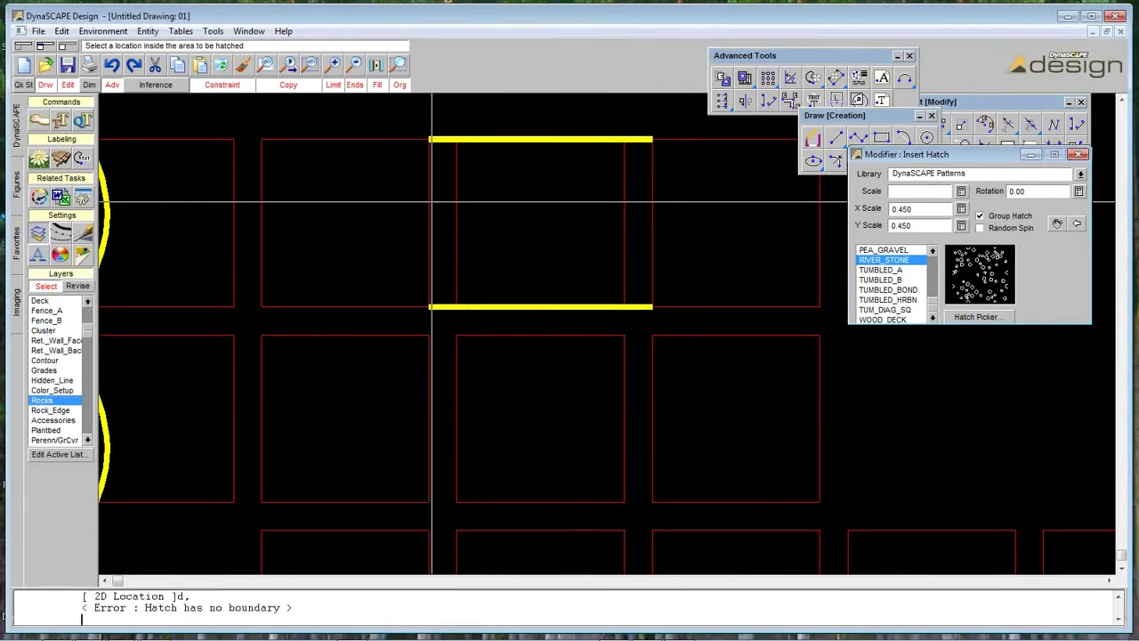
key(Escape)
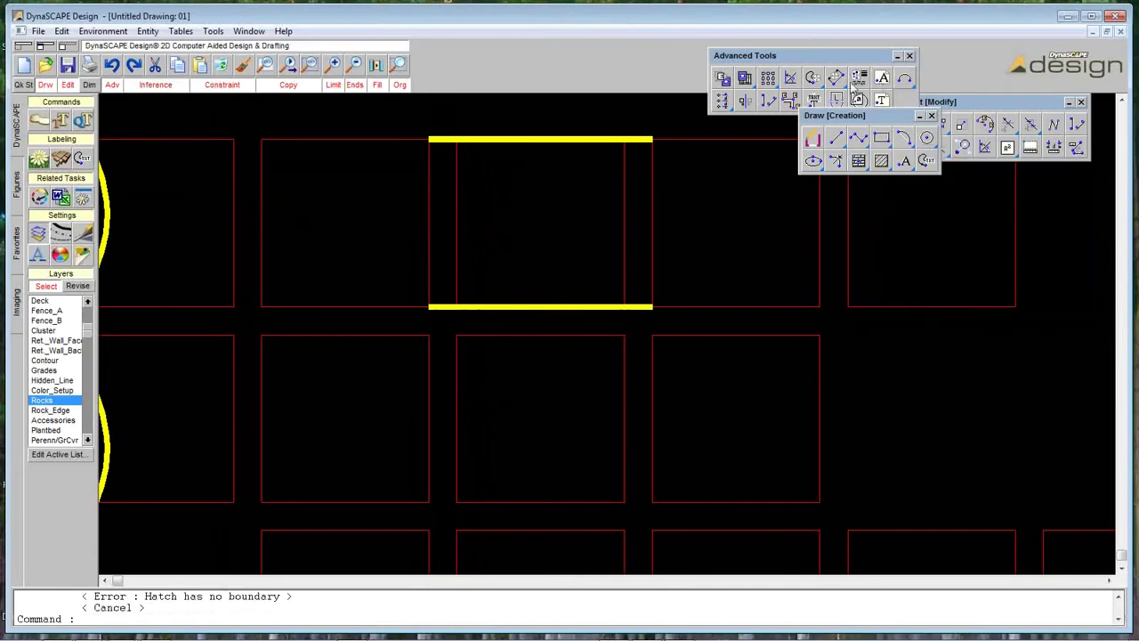
- Explode the two pavers that border the narrow gap in the upper row
drag(846, 116, 790, 108)
click(917, 148)
click(442, 163)
click(427, 167)
right_click(435, 167)
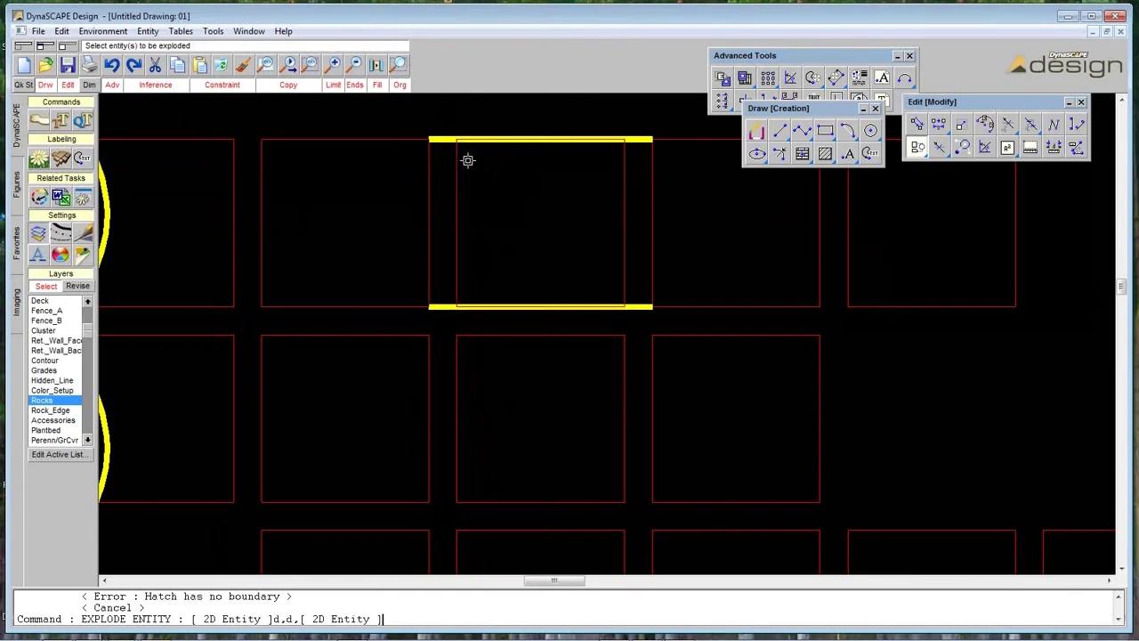
right_click(468, 163)
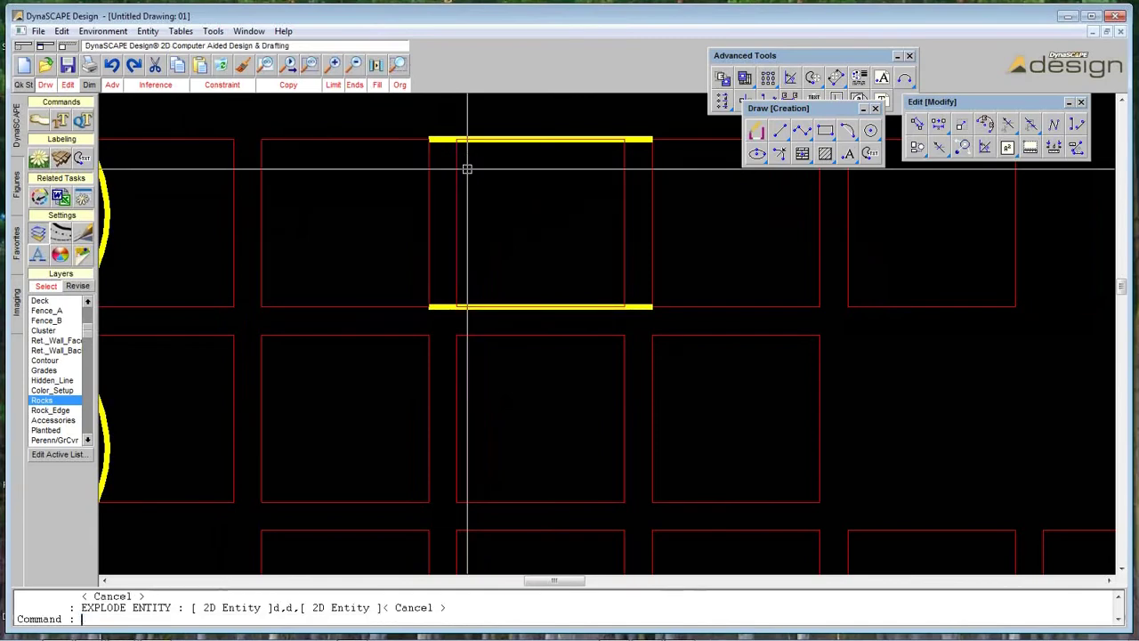
- Try again to fill the gap between the exploded pavers with the RIVER_STONE hatch
click(857, 61)
click(802, 154)
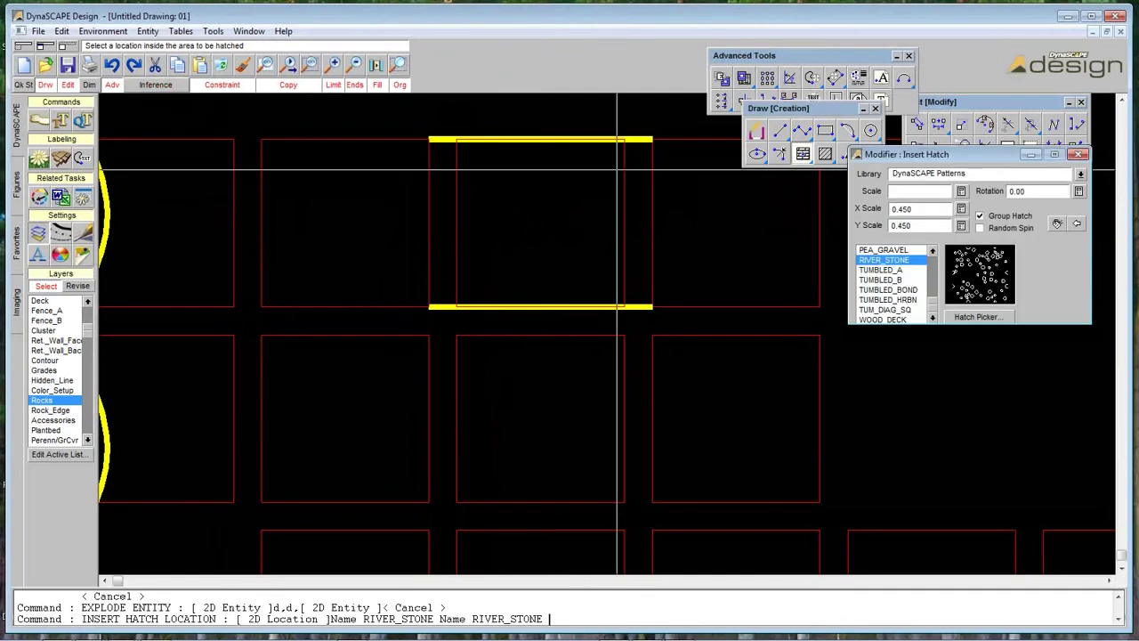
click(440, 235)
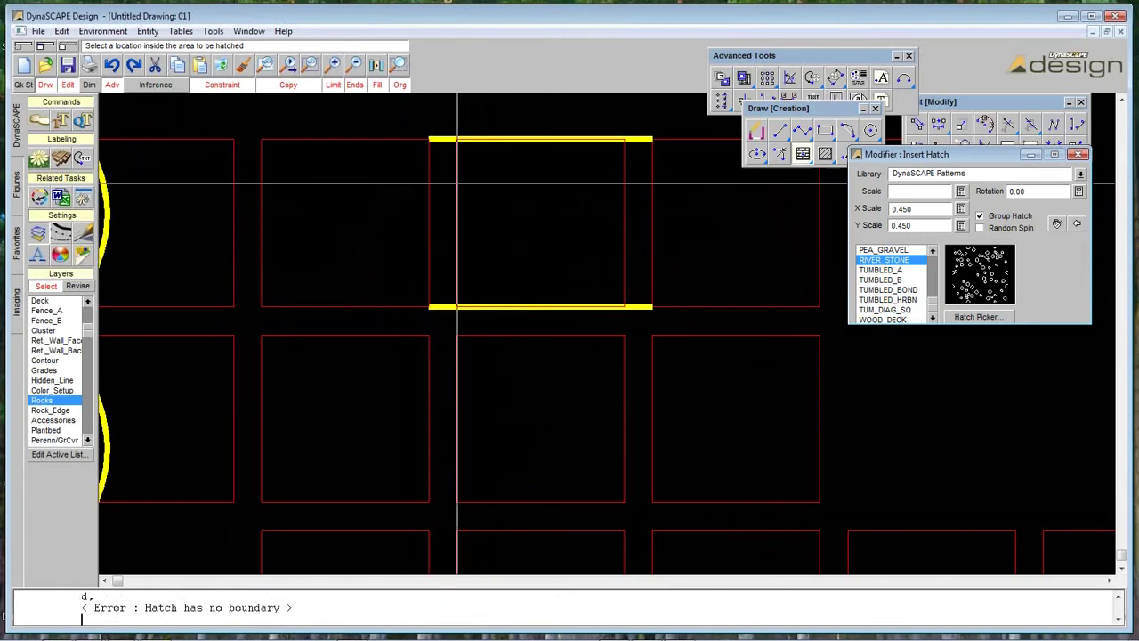
key(Escape)
- Inspect the upper yellow line and the two exploded pavers by selecting them, and clear the selection
click(449, 138)
key(Escape)
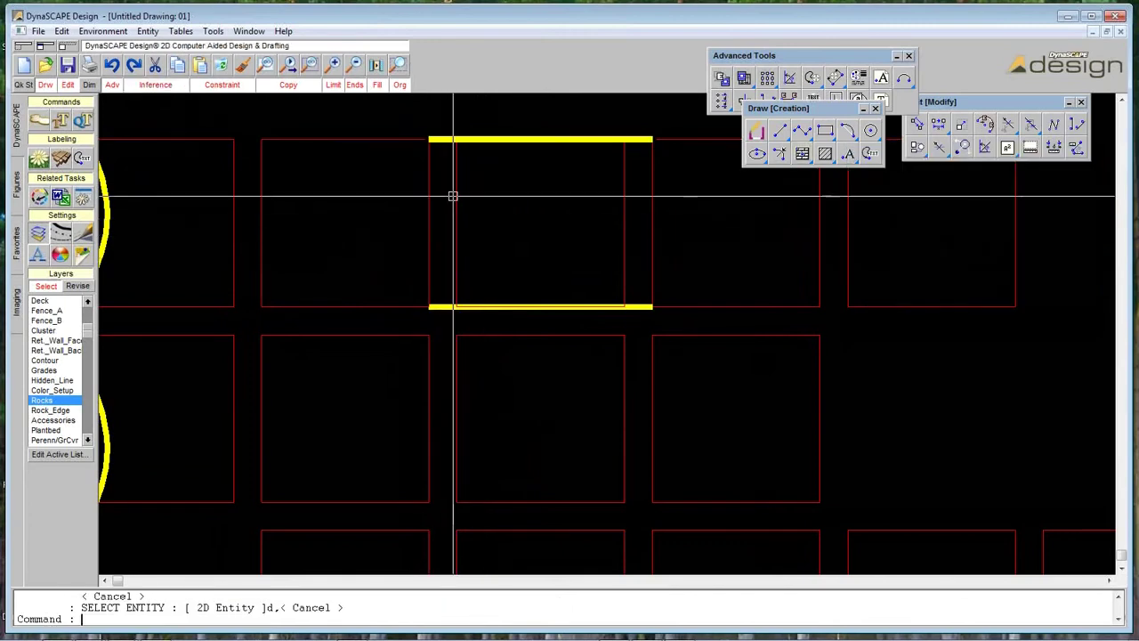
click(456, 199)
click(430, 217)
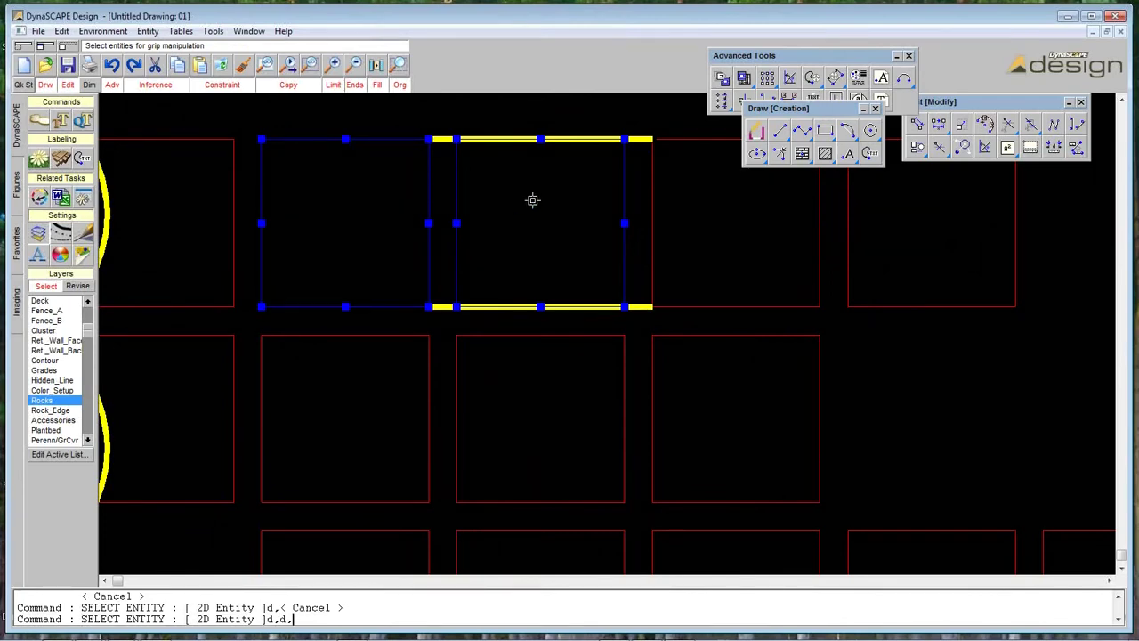
key(Escape)
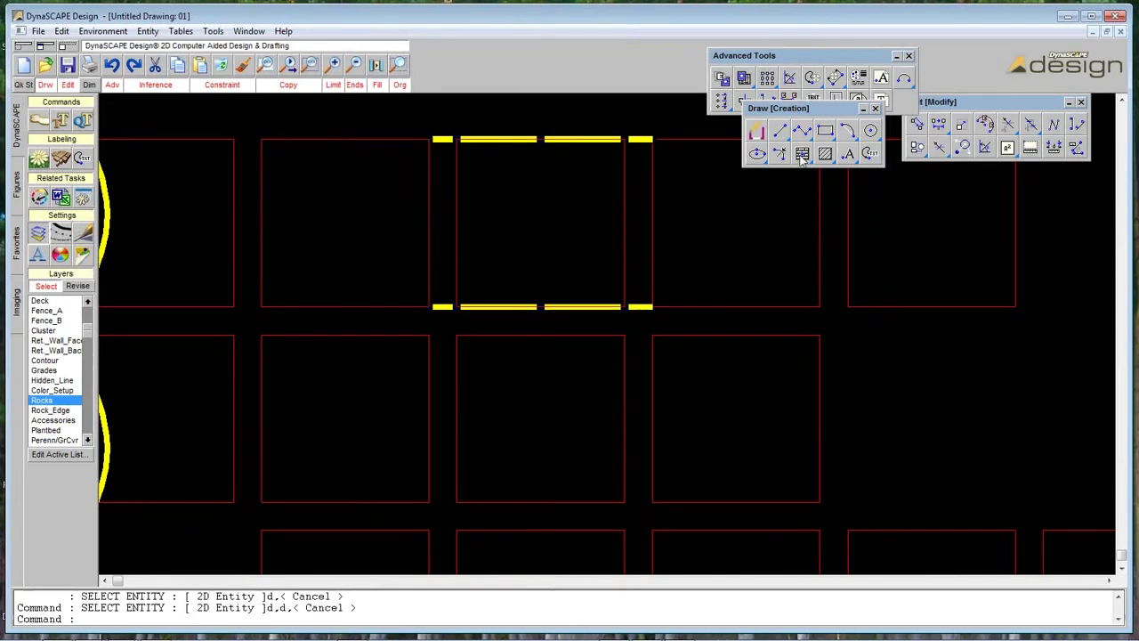
- Try to place the RIVER_STONE hatch inside the exploded paver between the two yellow lines
click(802, 154)
click(577, 189)
click(576, 190)
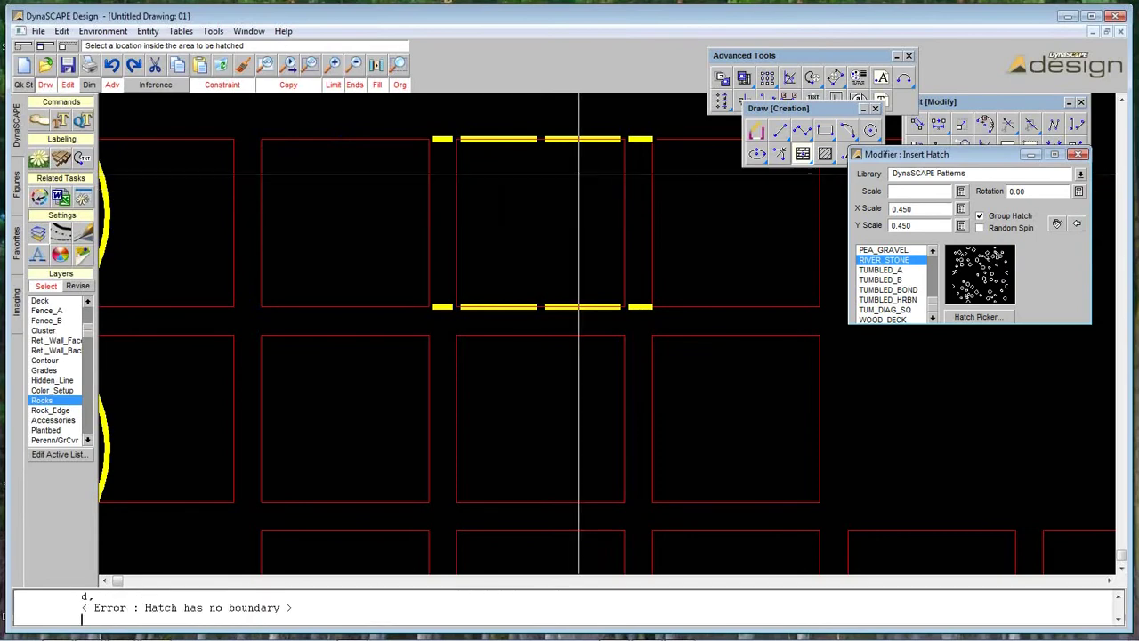
key(Escape)
- Delete the two thick yellow lines across the upper-row pavers and repaint the drawing
click(643, 138)
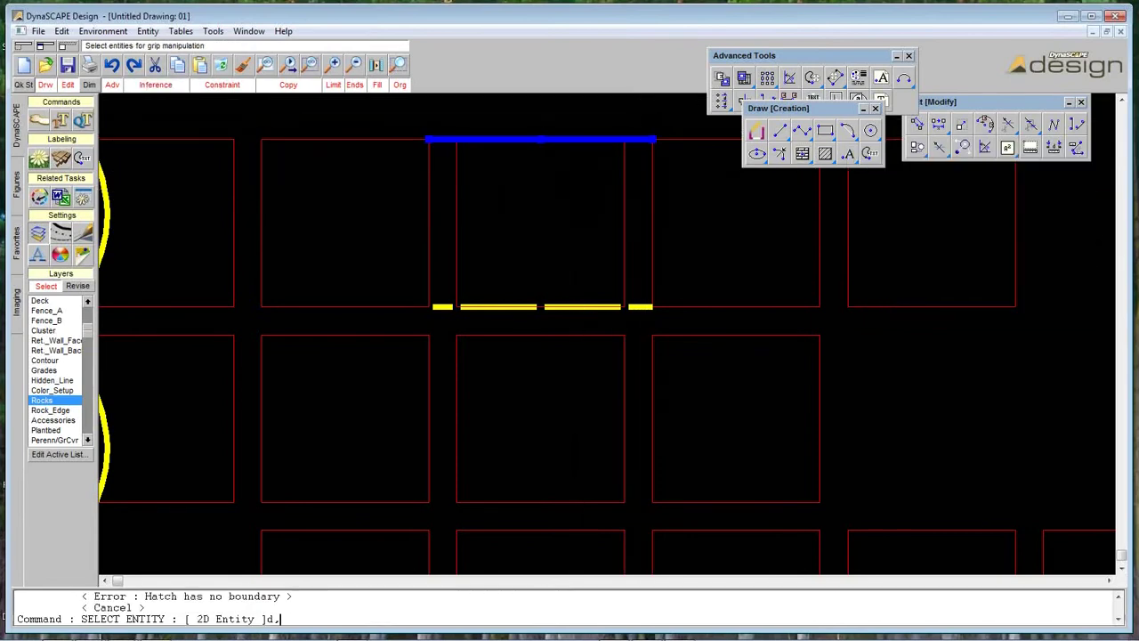
click(642, 310)
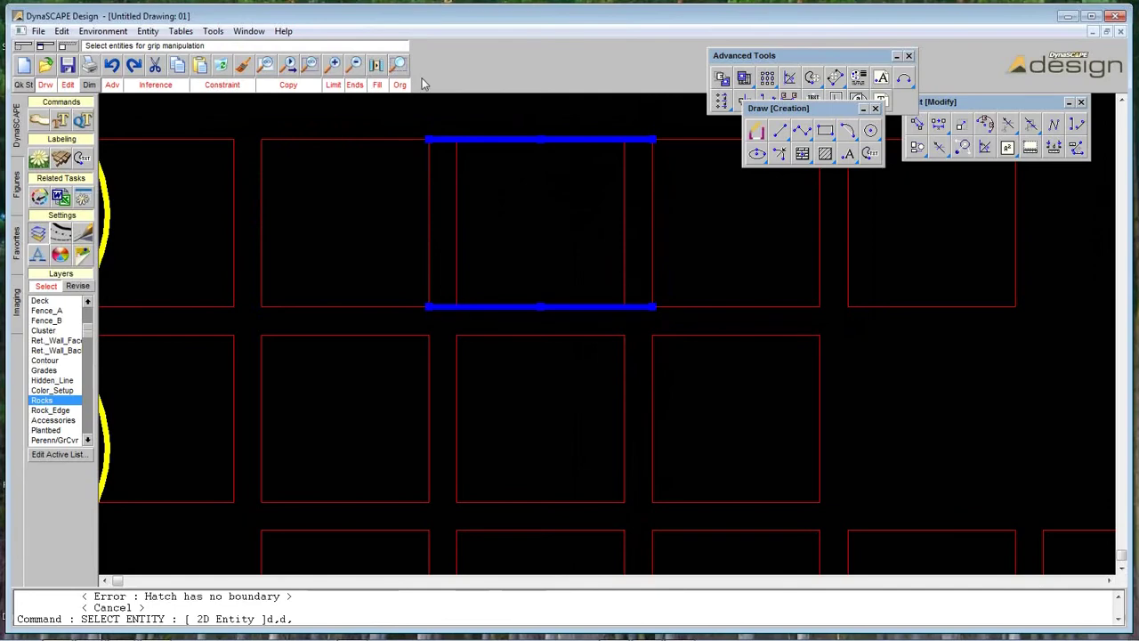
click(241, 65)
key(Delete)
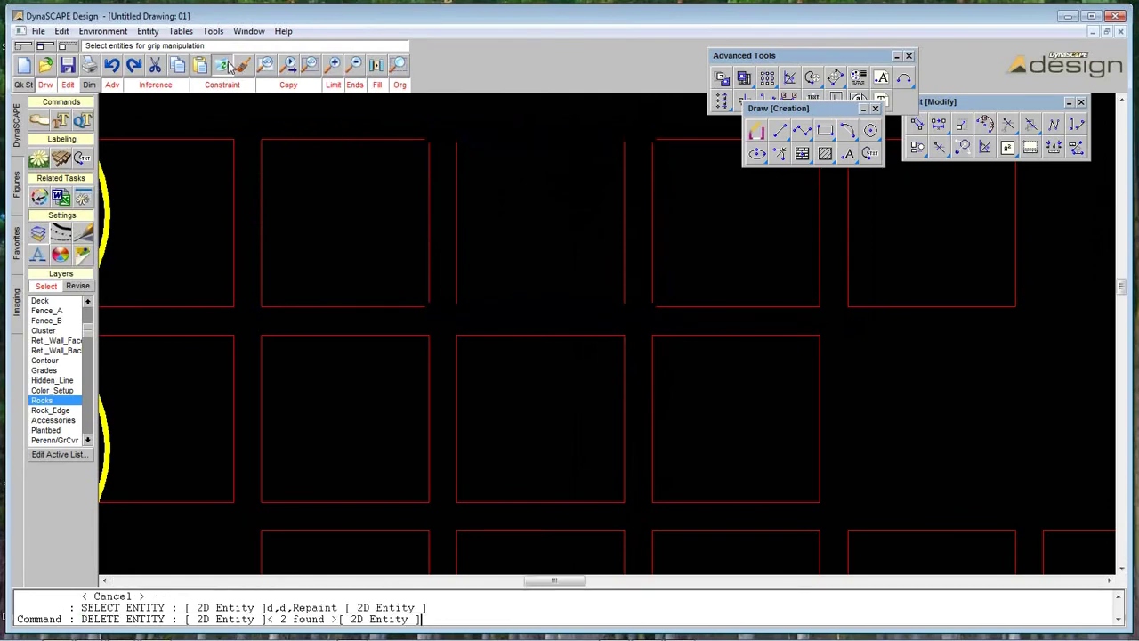
key(Escape)
click(244, 67)
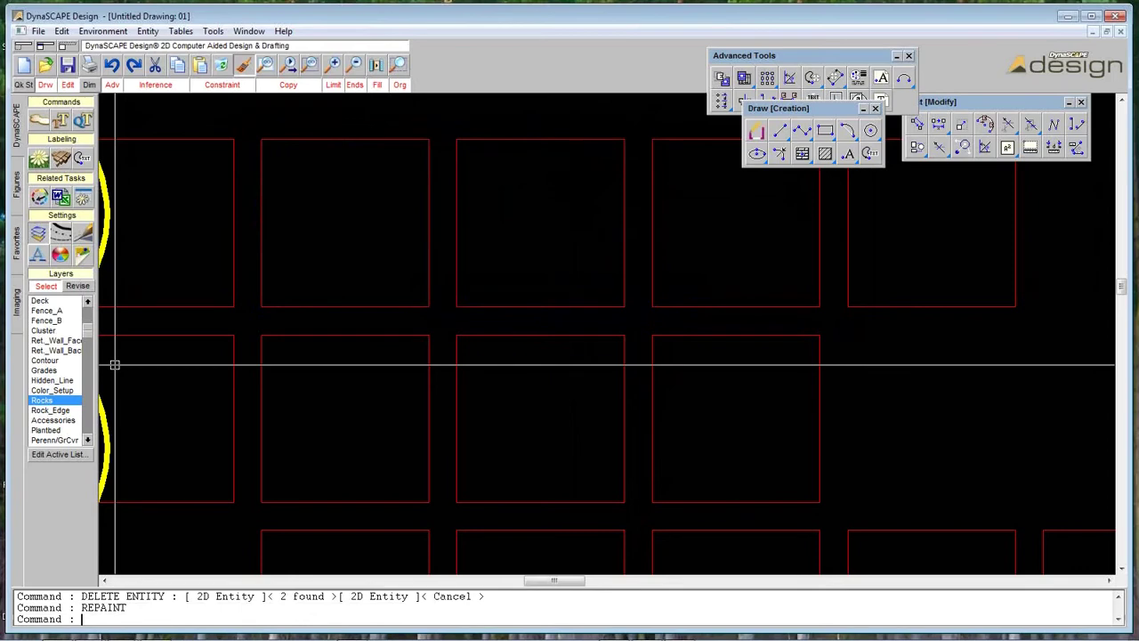
- Draw lines on the Rocks layer closing the upper and lower ends of the gap between the exploded pavers
click(780, 132)
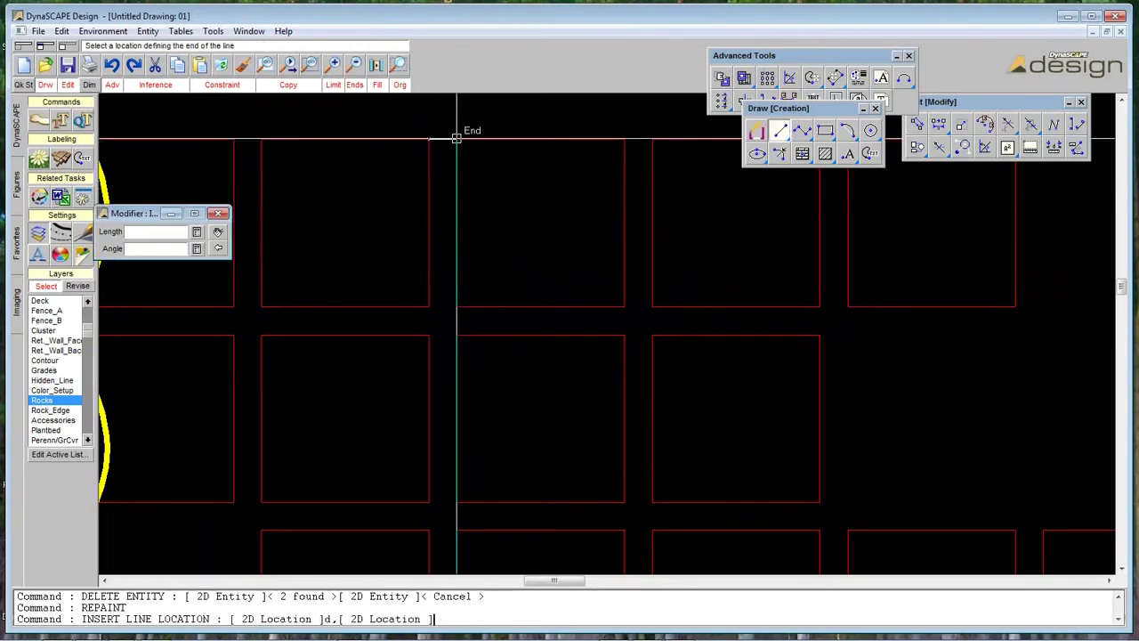
click(456, 138)
click(456, 307)
key(Escape)
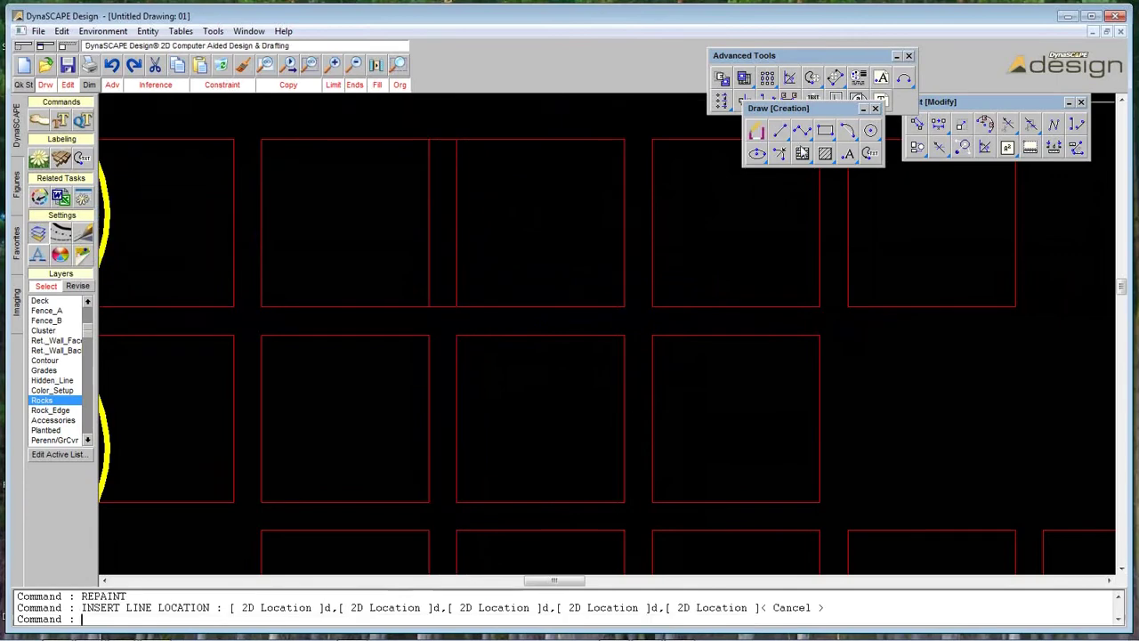
- Fill the closed gap between the two exploded pavers with the RIVER_STONE hatch at a scale of 0.1
click(802, 151)
click(454, 201)
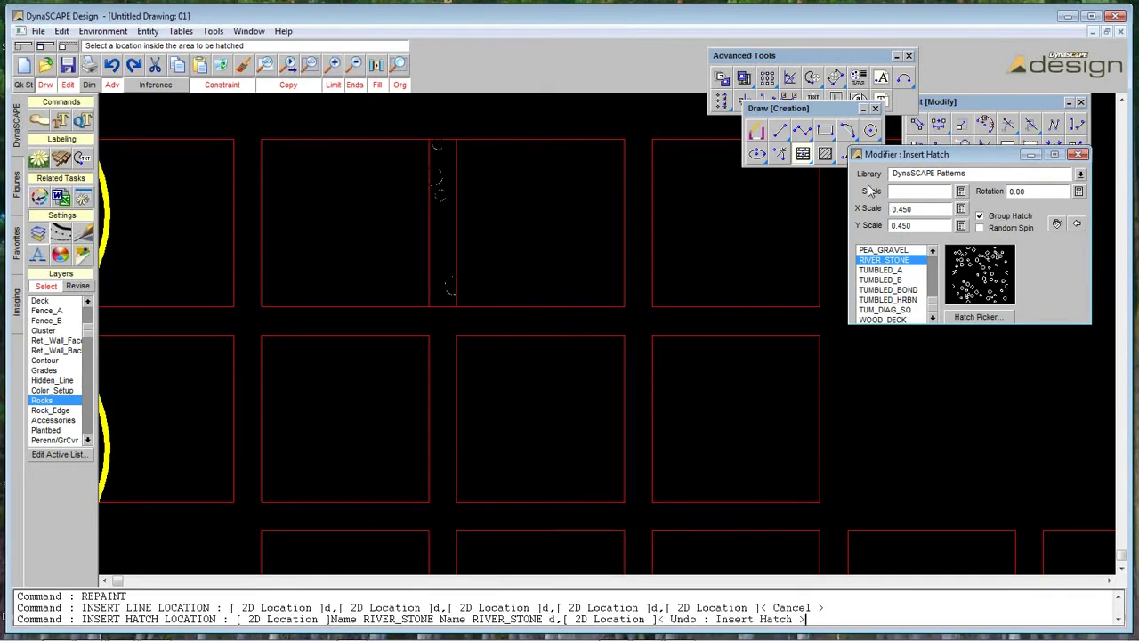
click(962, 192)
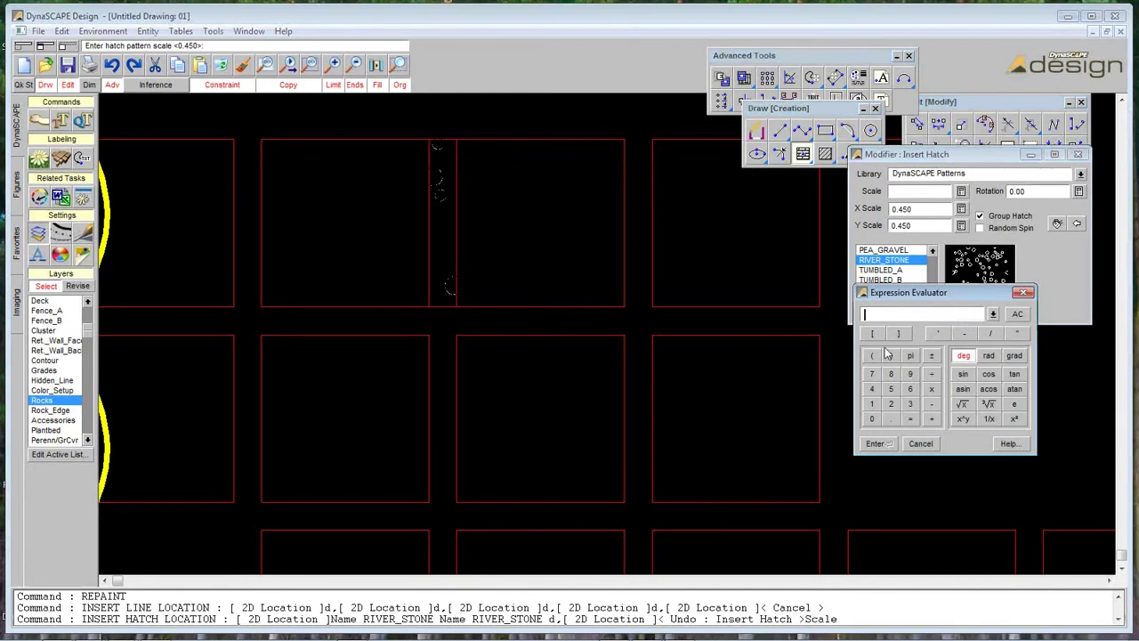
click(874, 405)
click(876, 443)
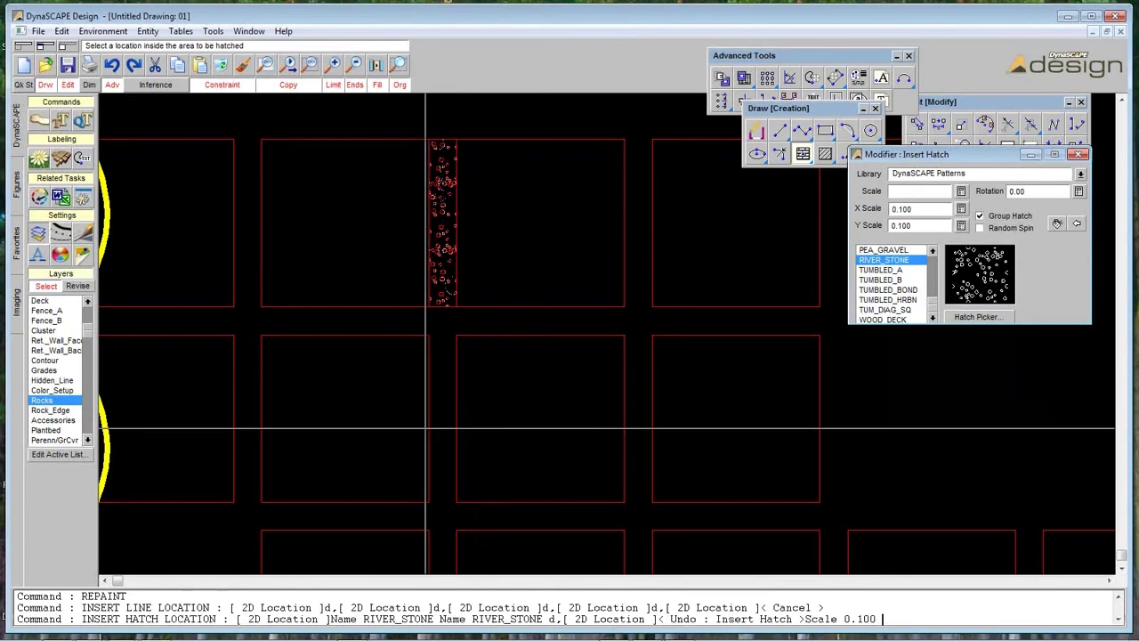
scroll(450, 329, down, 2)
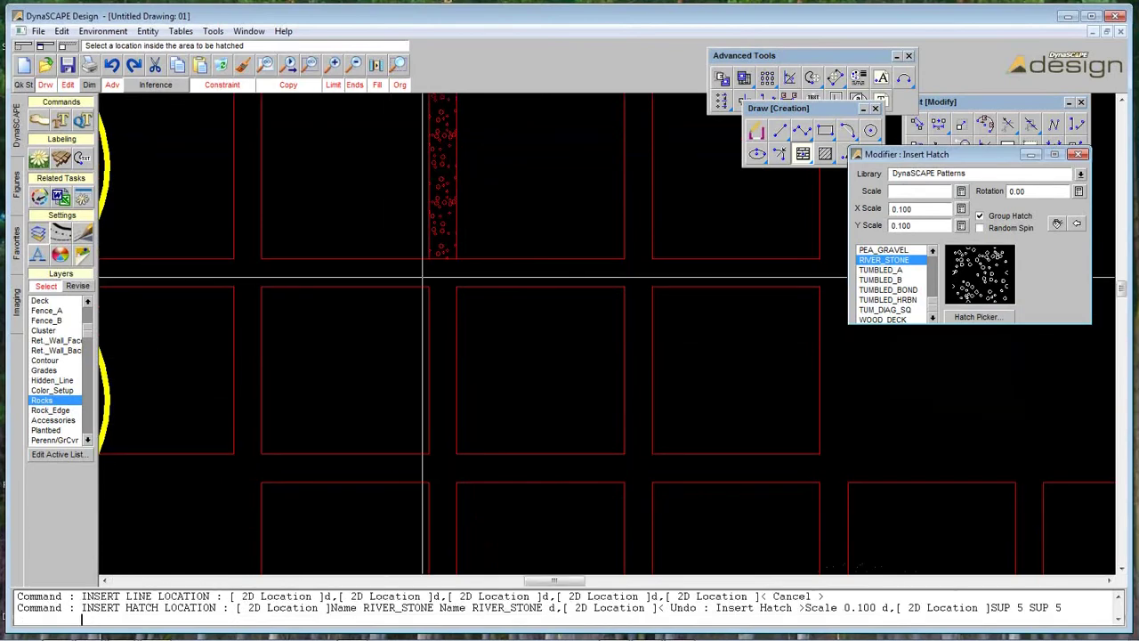
key(Escape)
click(559, 258)
click(542, 284)
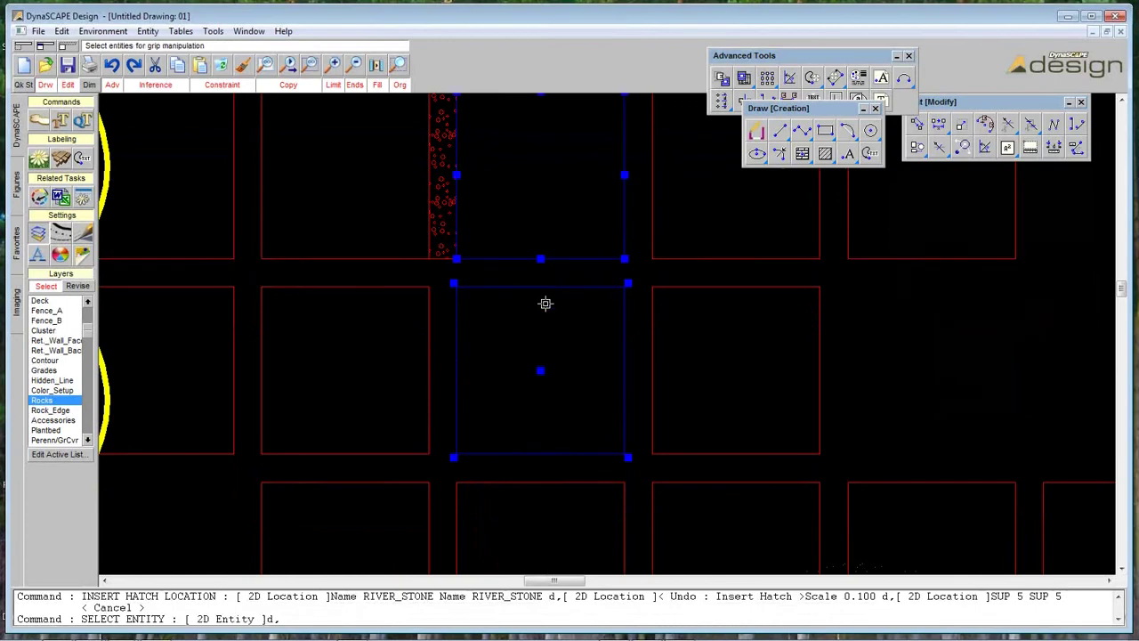
key(Escape)
scroll(559, 430, up, 1)
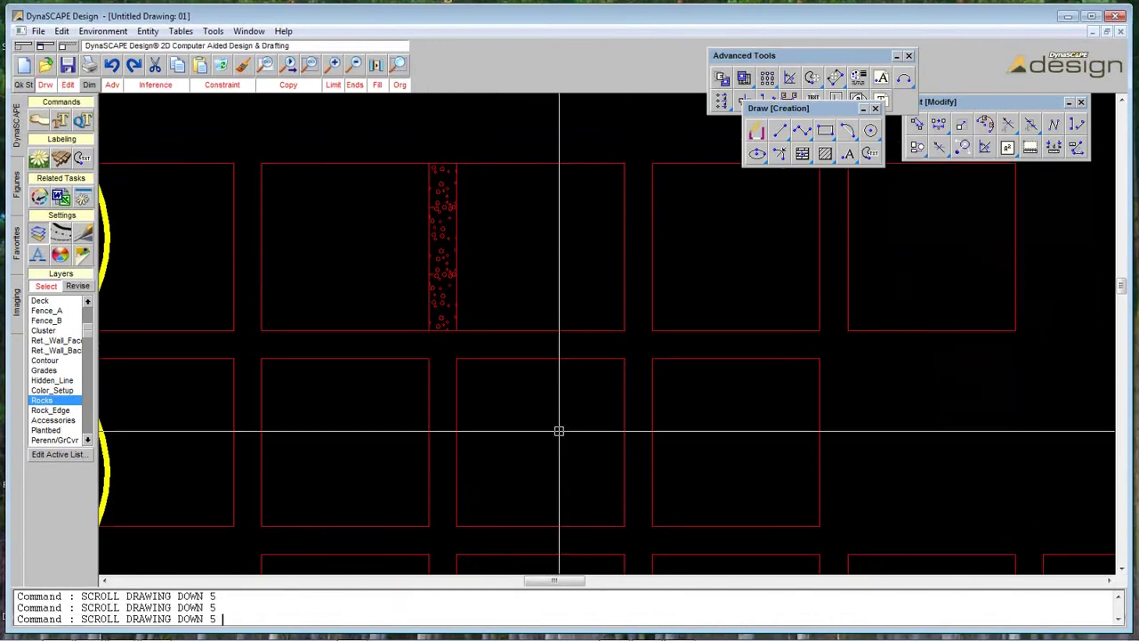
- Try to mirror a copy of the river stone hatch about a freehand line through the adjacent paver, and undo it
drag(951, 111, 954, 110)
drag(804, 111, 992, 152)
click(745, 100)
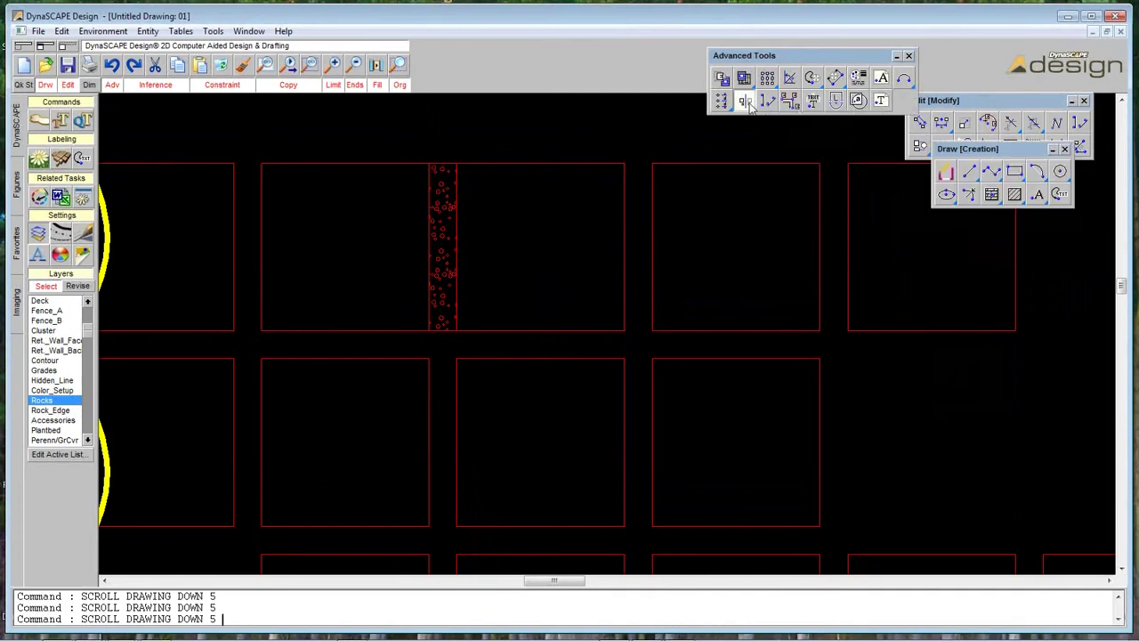
click(443, 260)
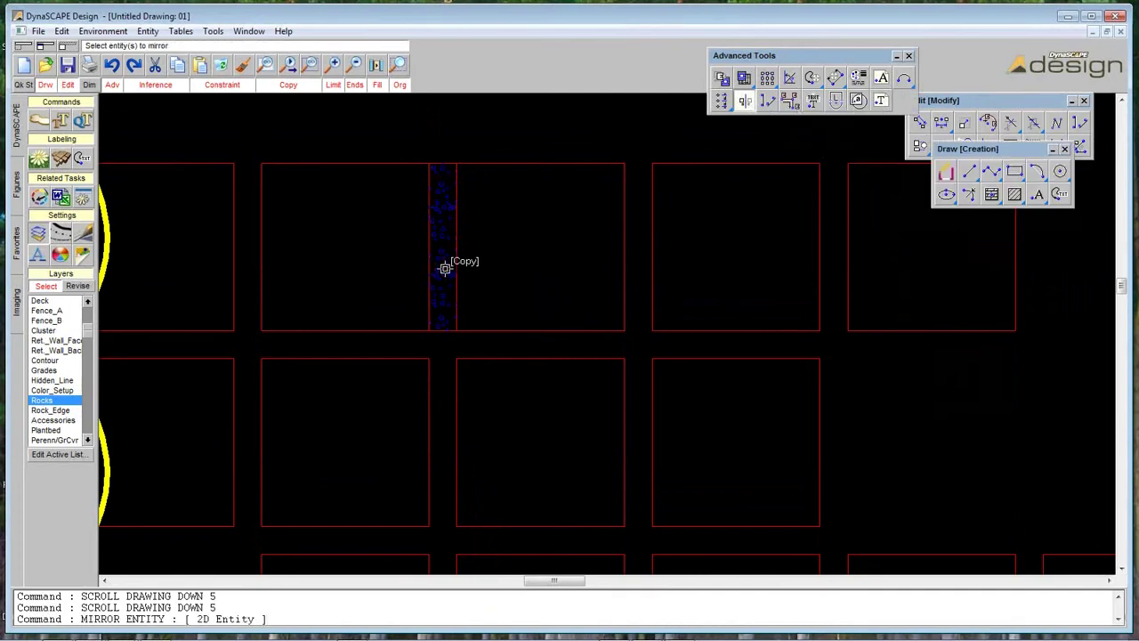
right_click(547, 322)
click(542, 326)
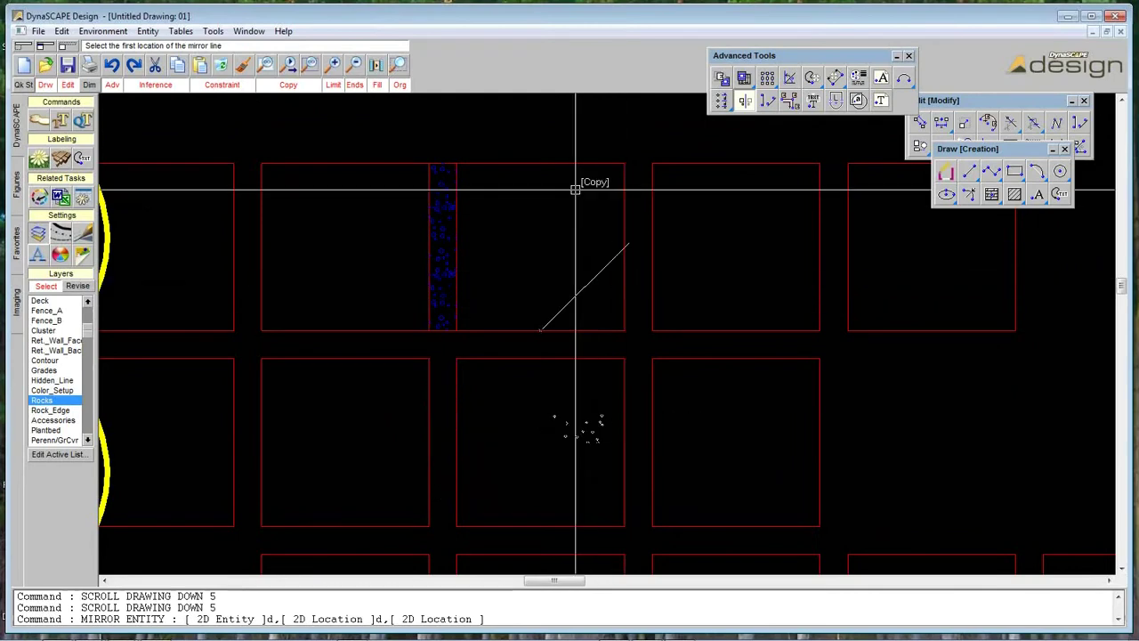
click(526, 164)
click(500, 170)
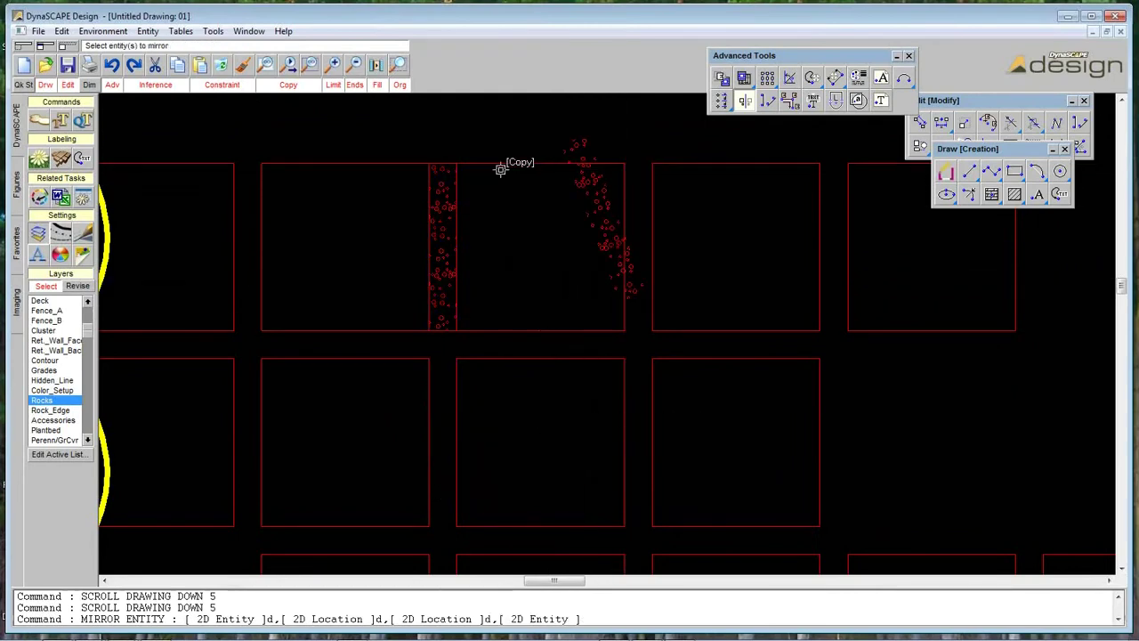
key(ctrl+z)
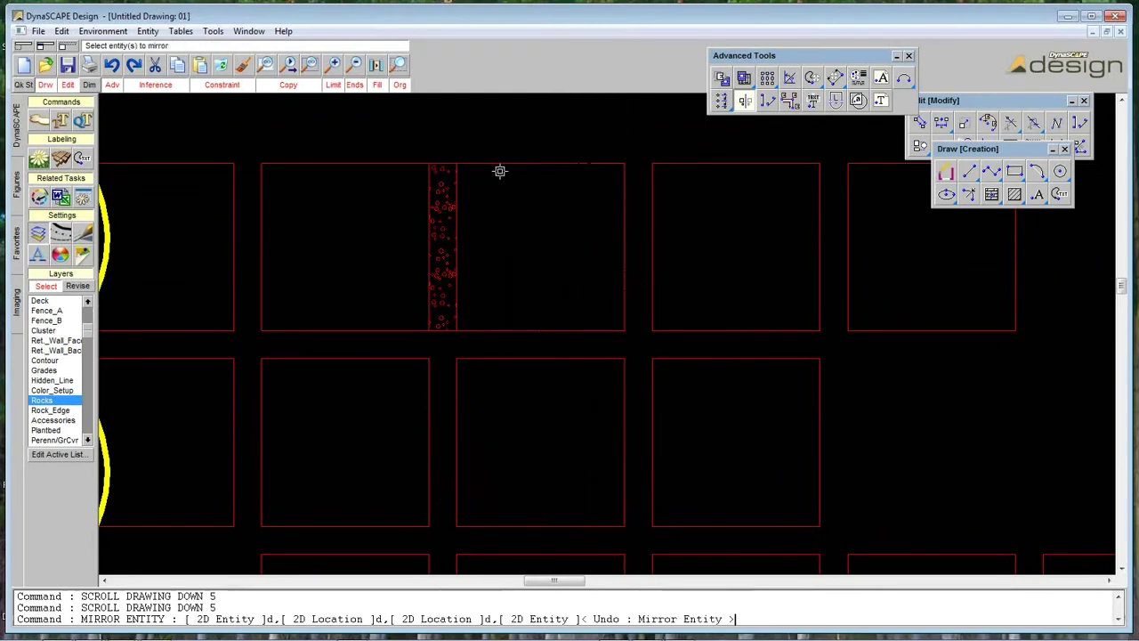
- Mirror a copy of the river stone hatch into the next gap about the midpoints of the adjacent paver's lower and upper edges
click(446, 204)
click(541, 327)
click(542, 161)
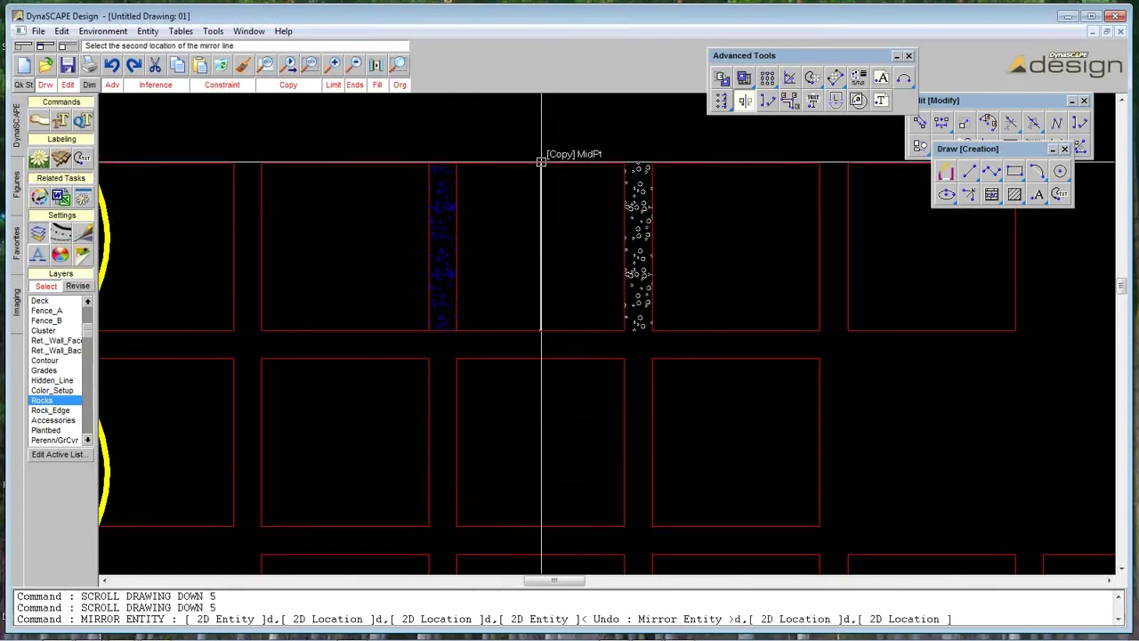
key(Escape)
- Examine the two hatched gaps within the paver layout and then the whole drawing sheet
click(355, 64)
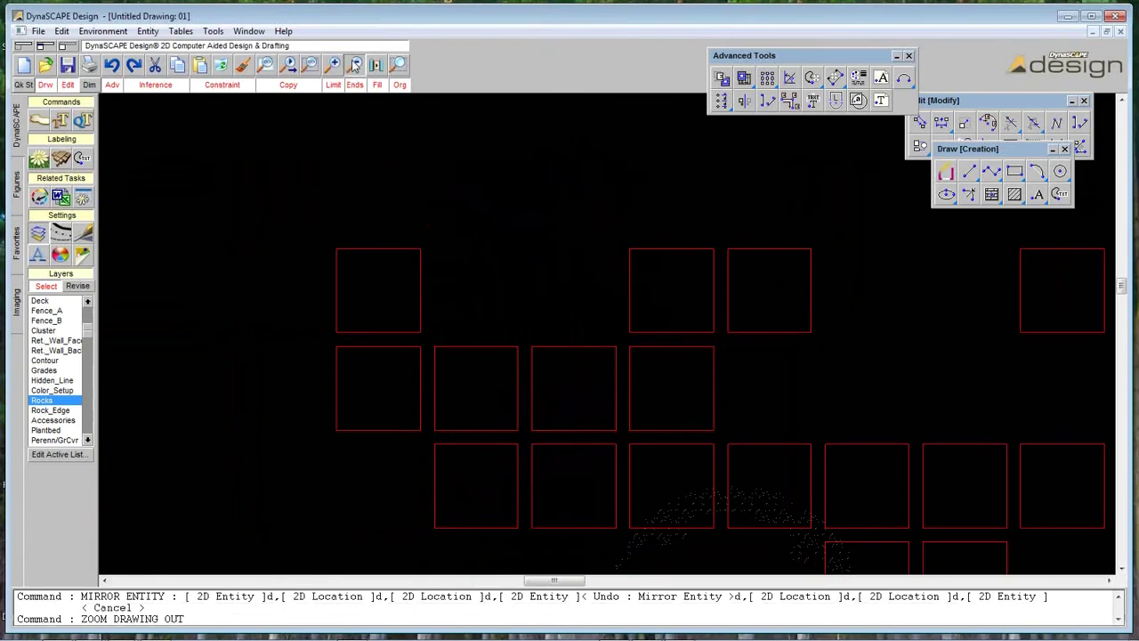
click(354, 64)
key(Escape)
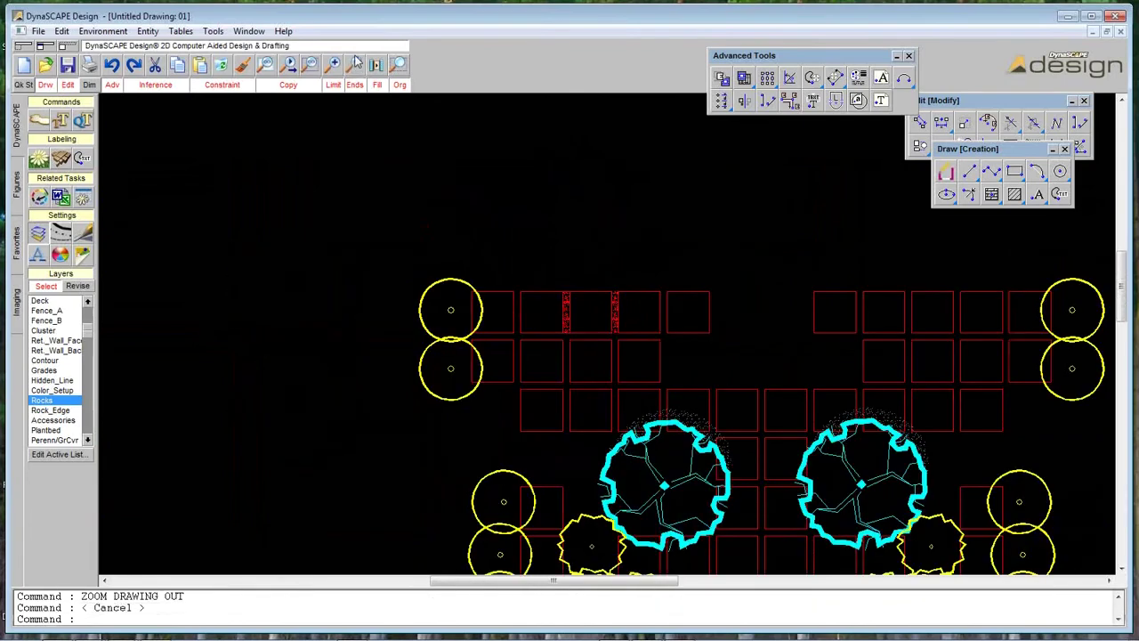
key(Escape)
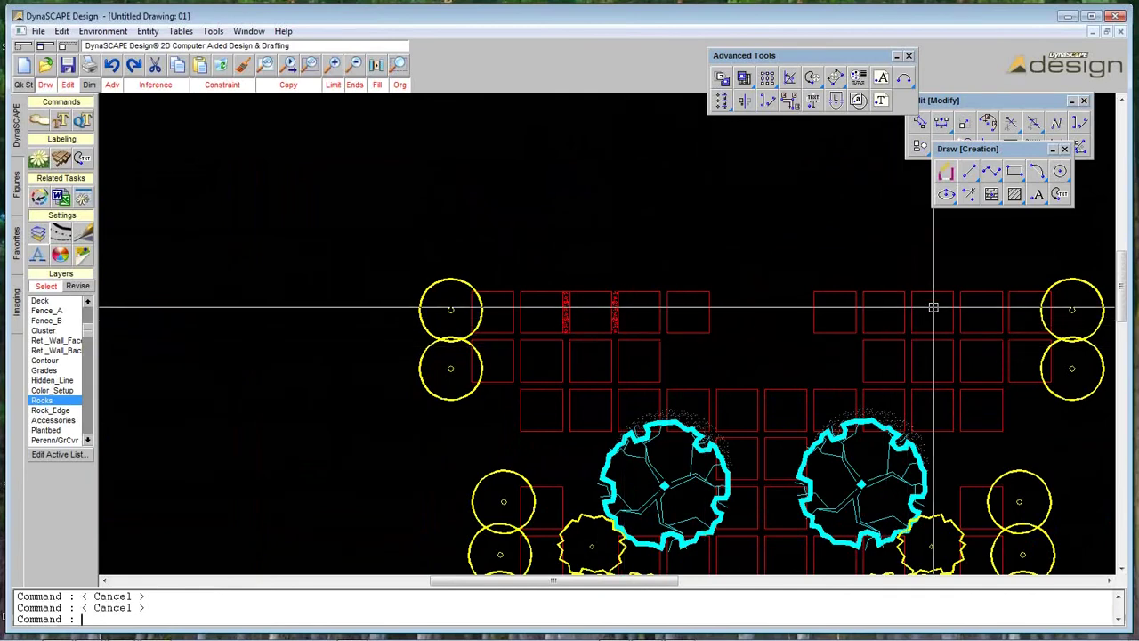
scroll(928, 316, down, 3)
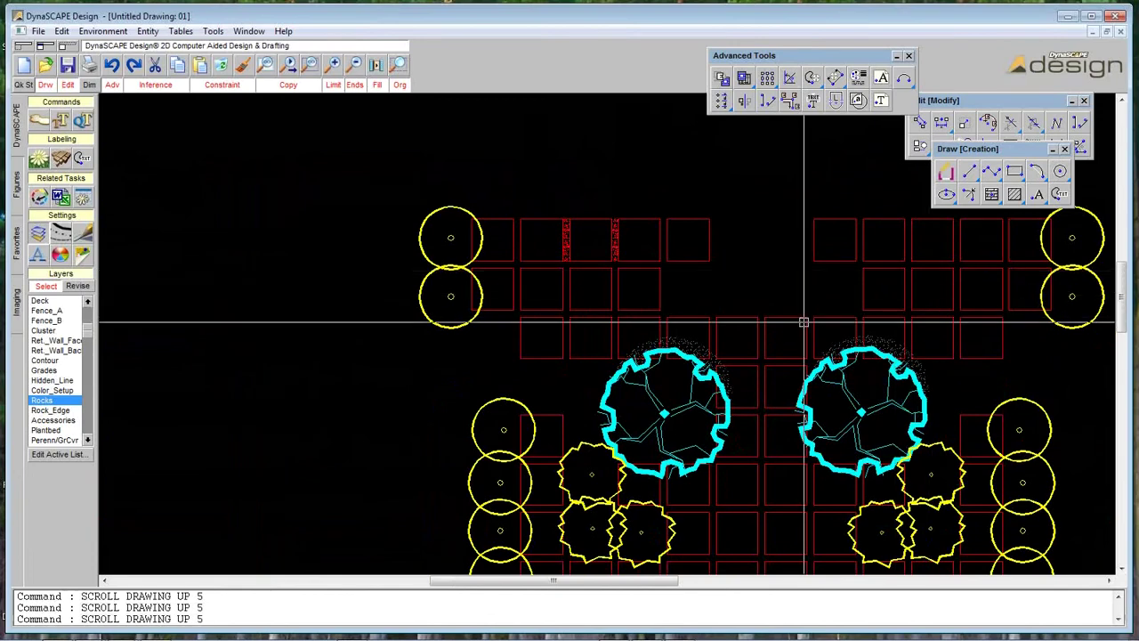
key(Escape)
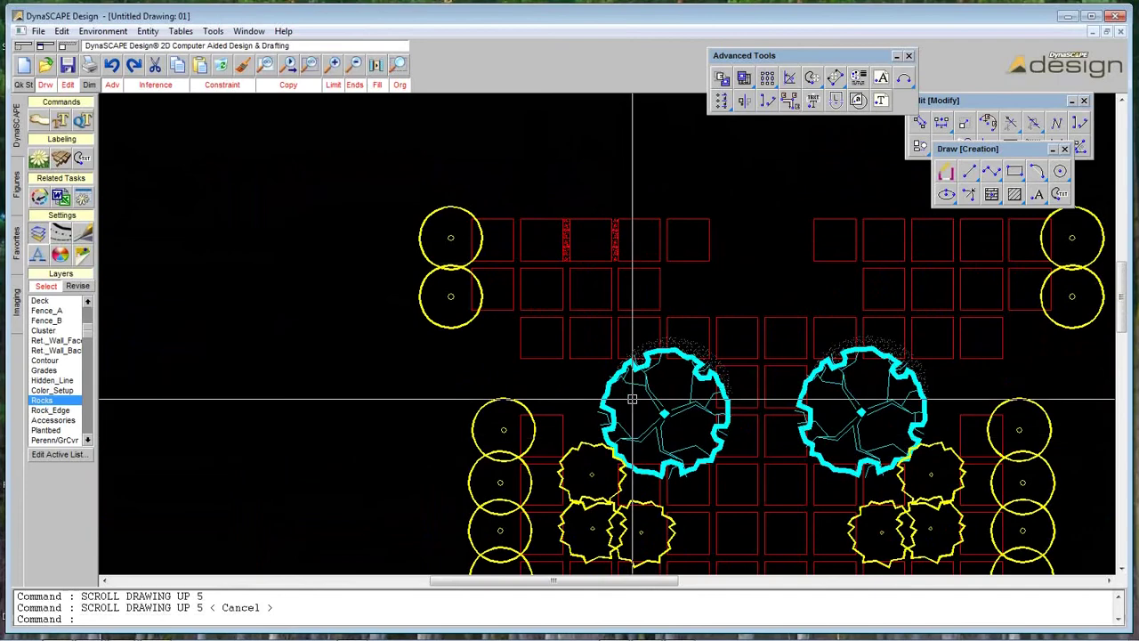
scroll(603, 370, down, 1)
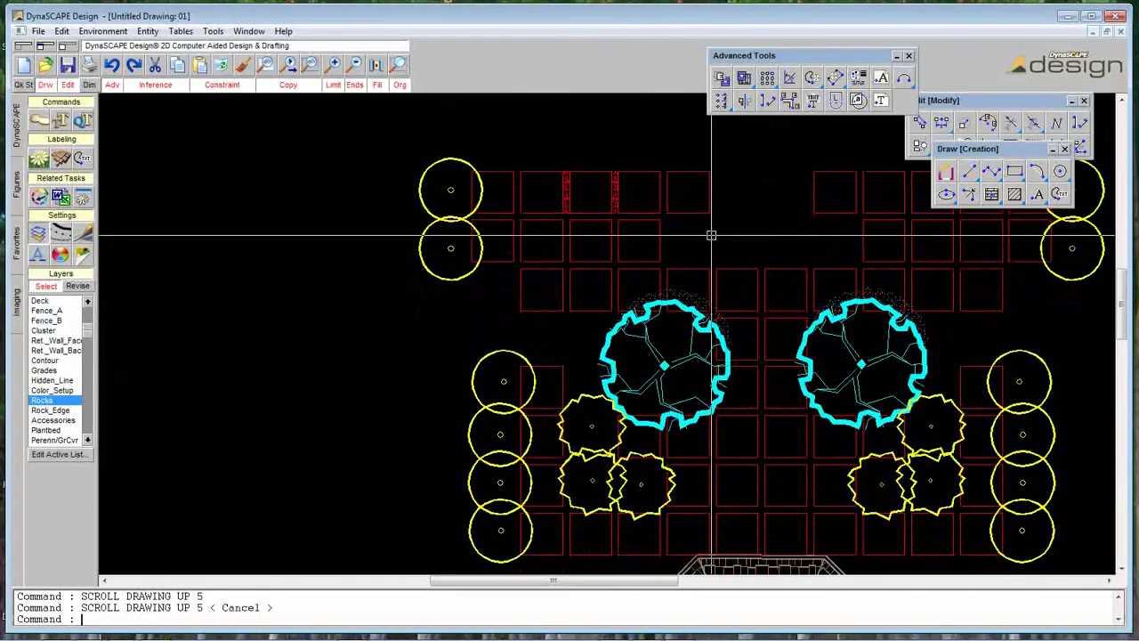
click(289, 66)
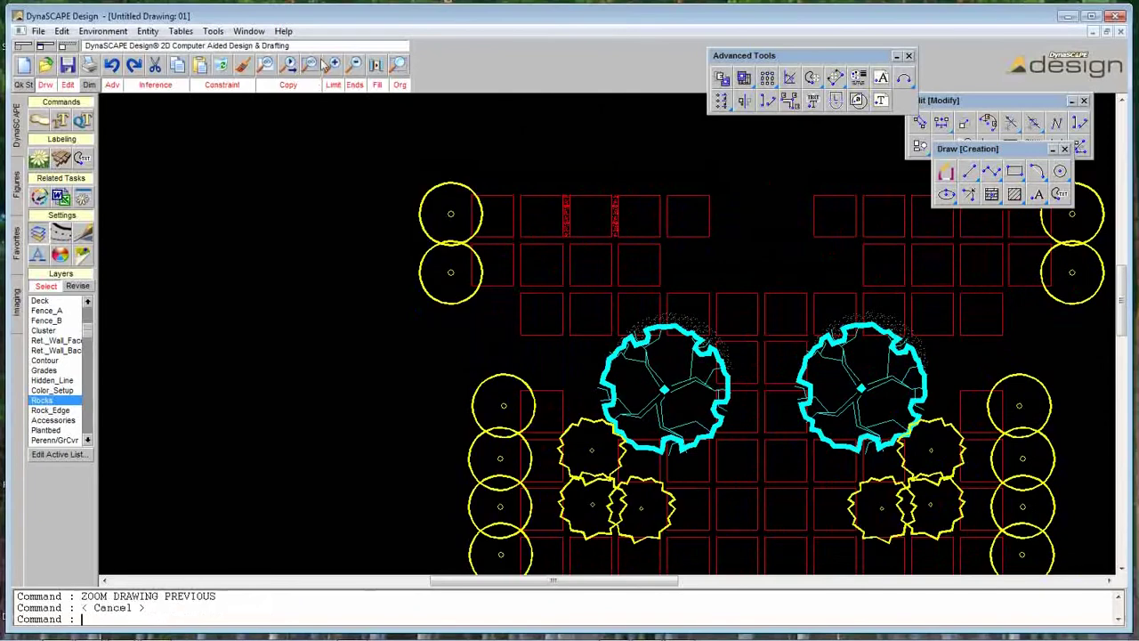
click(266, 66)
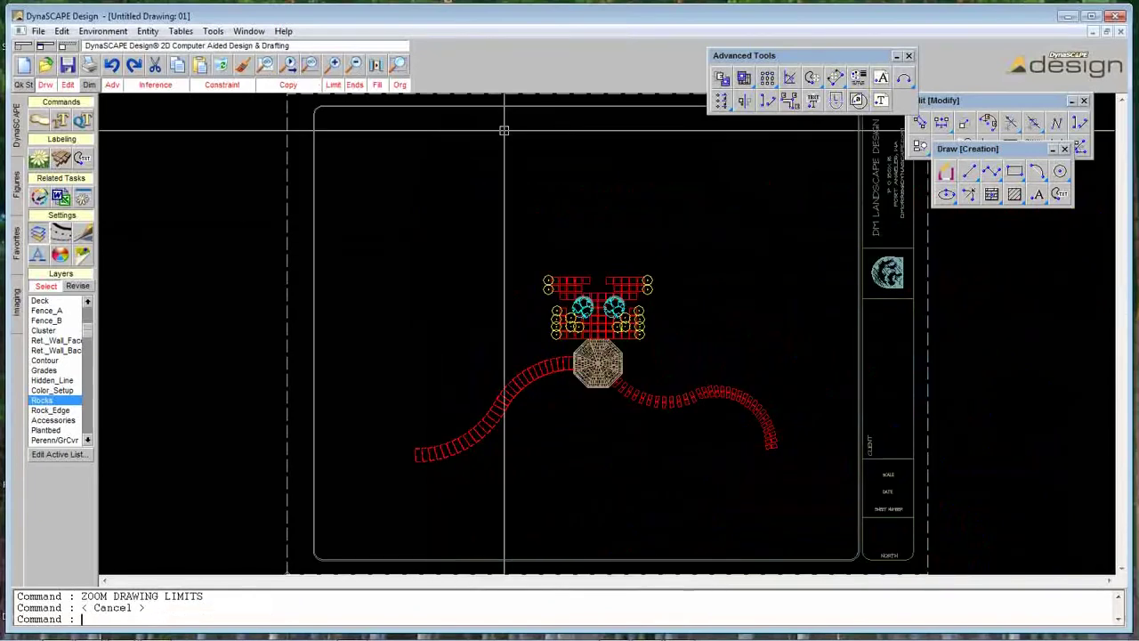
key(Escape)
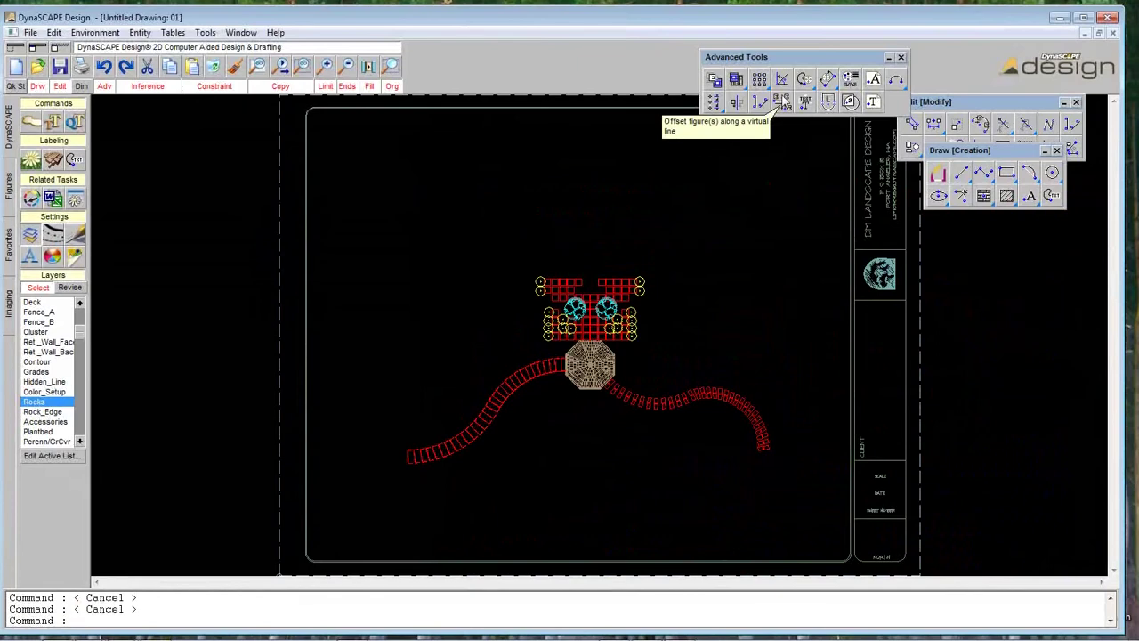
click(1011, 108)
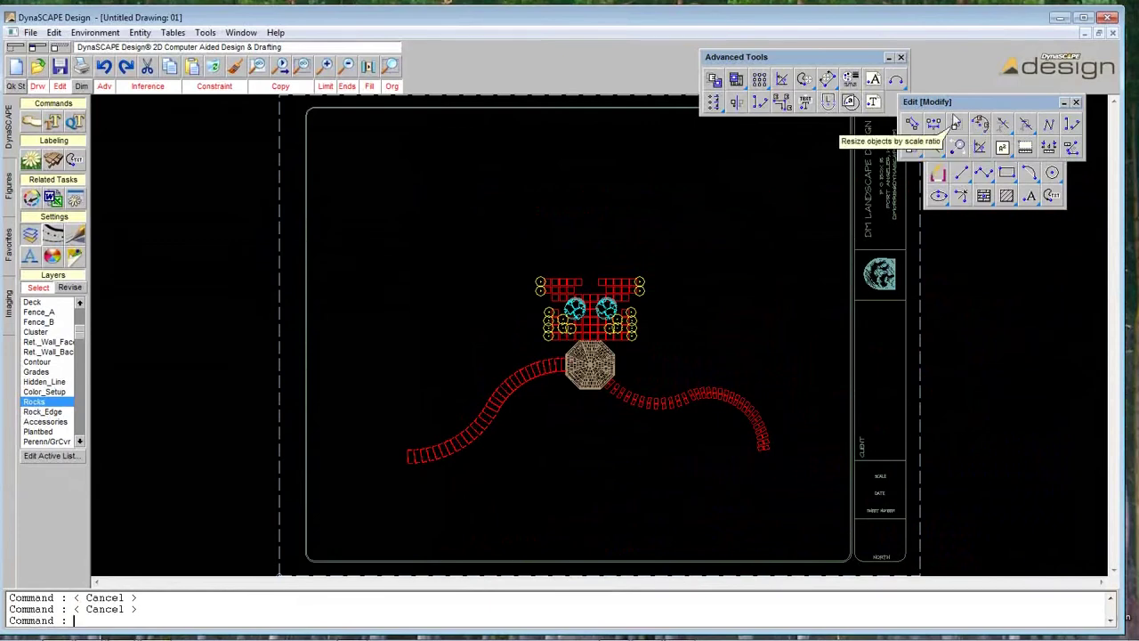
click(792, 61)
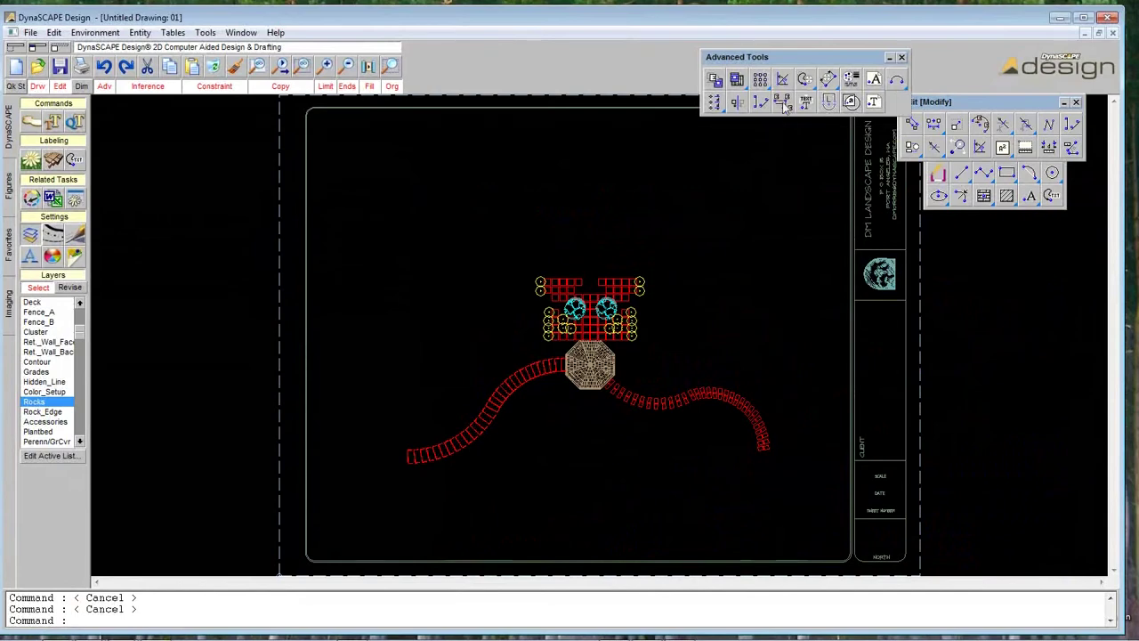
click(783, 104)
key(Escape)
- Insert one 3FT_FL_SHRUB_A figure from the SHRUBS-5 library just beyond the left end of the curved paver path
click(10, 189)
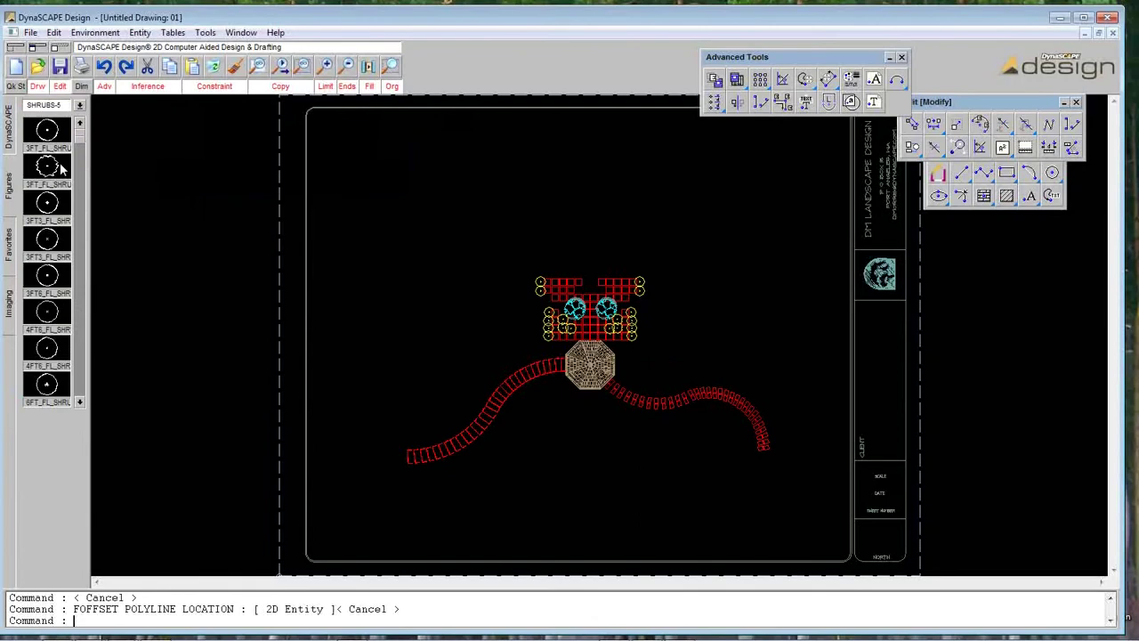
click(59, 168)
click(389, 453)
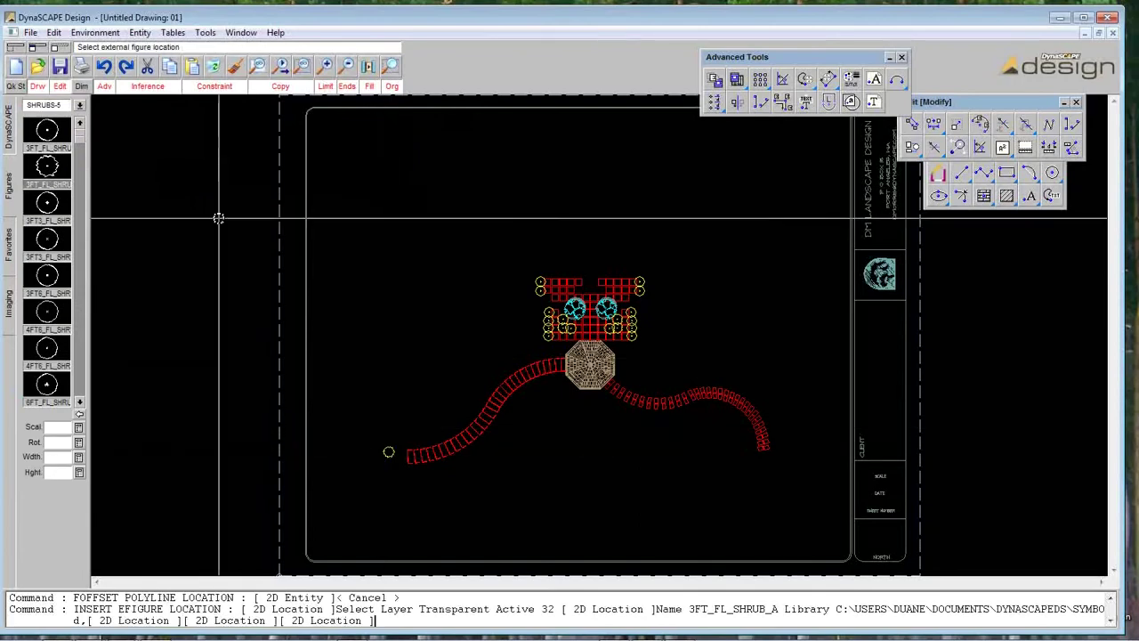
key(Escape)
- Copy the left cyan tree on the paver grid to the empty area near the sheet's left border
click(79, 104)
click(281, 89)
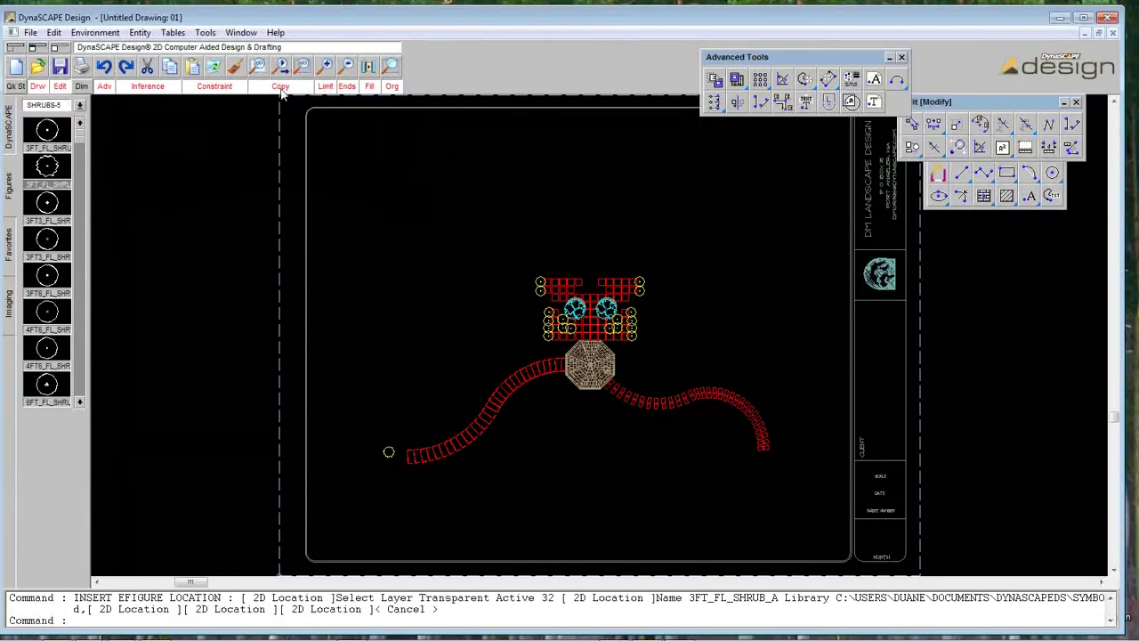
click(577, 309)
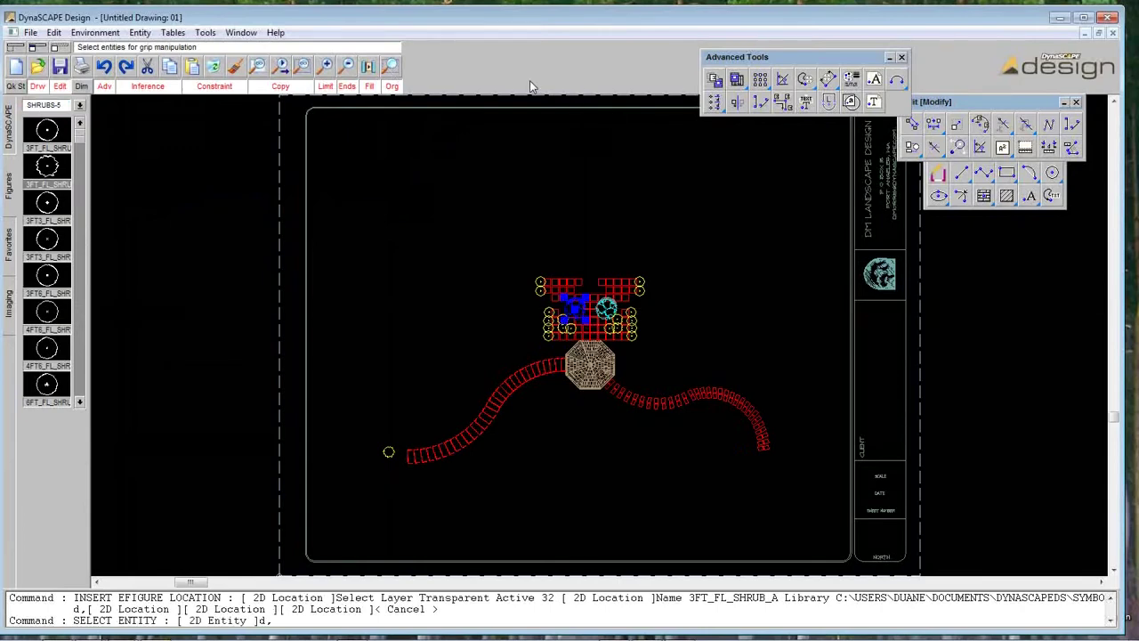
click(911, 124)
click(584, 310)
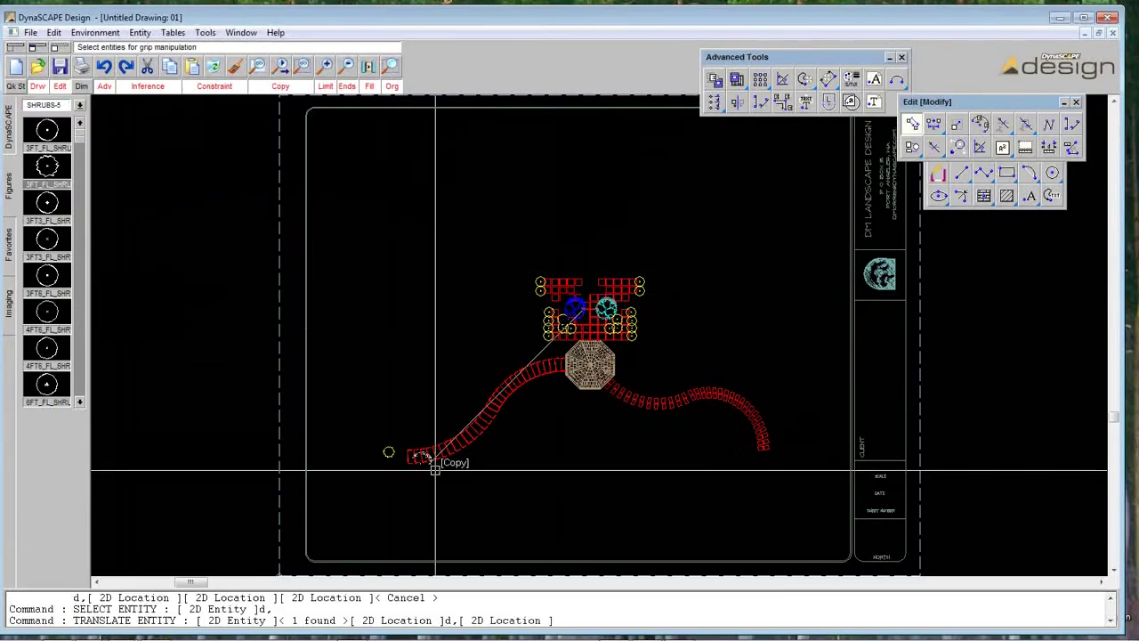
click(336, 309)
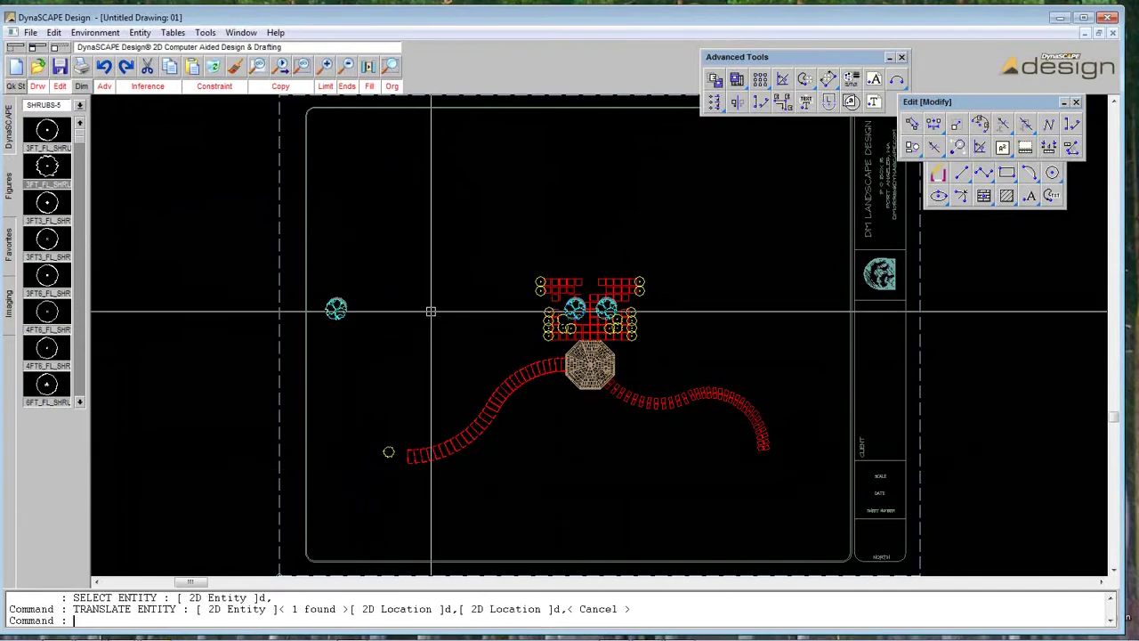
- Start an Offset Figure Polyline with a 2'-9" offset distance, using the shrub at the curved path's left end as the figure
drag(779, 57, 743, 50)
click(743, 95)
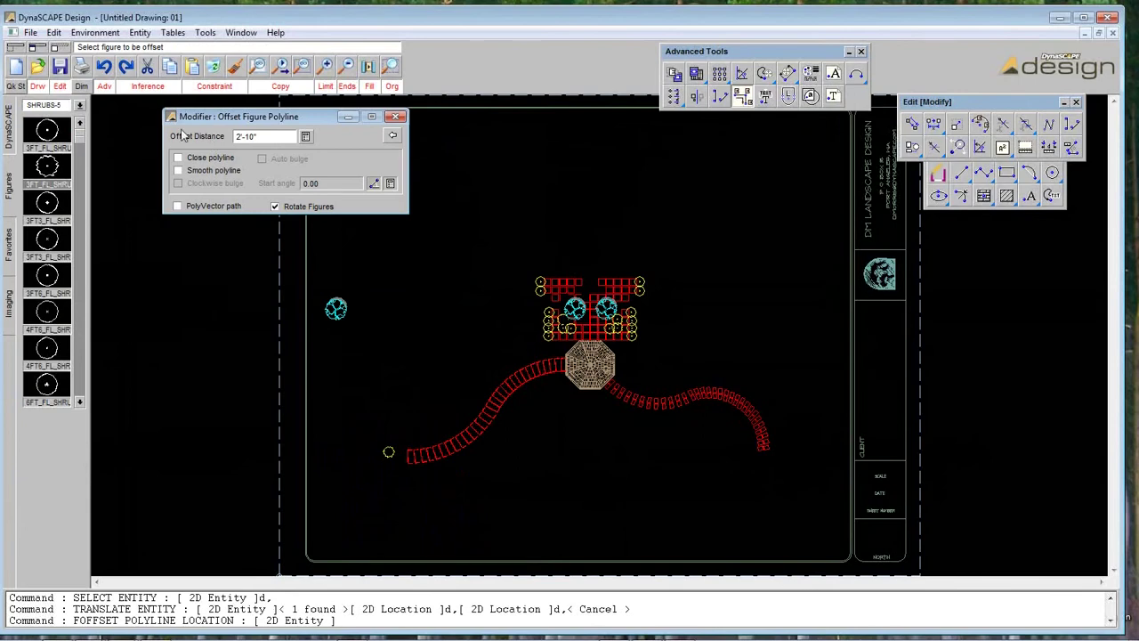
drag(215, 120, 724, 137)
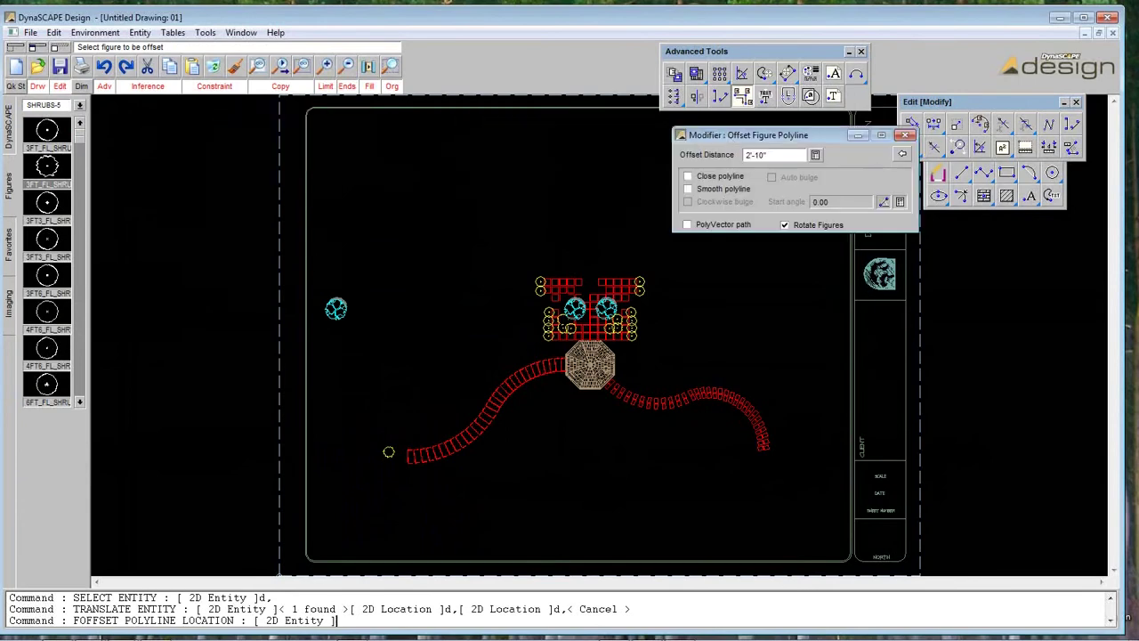
click(389, 66)
click(255, 244)
click(761, 516)
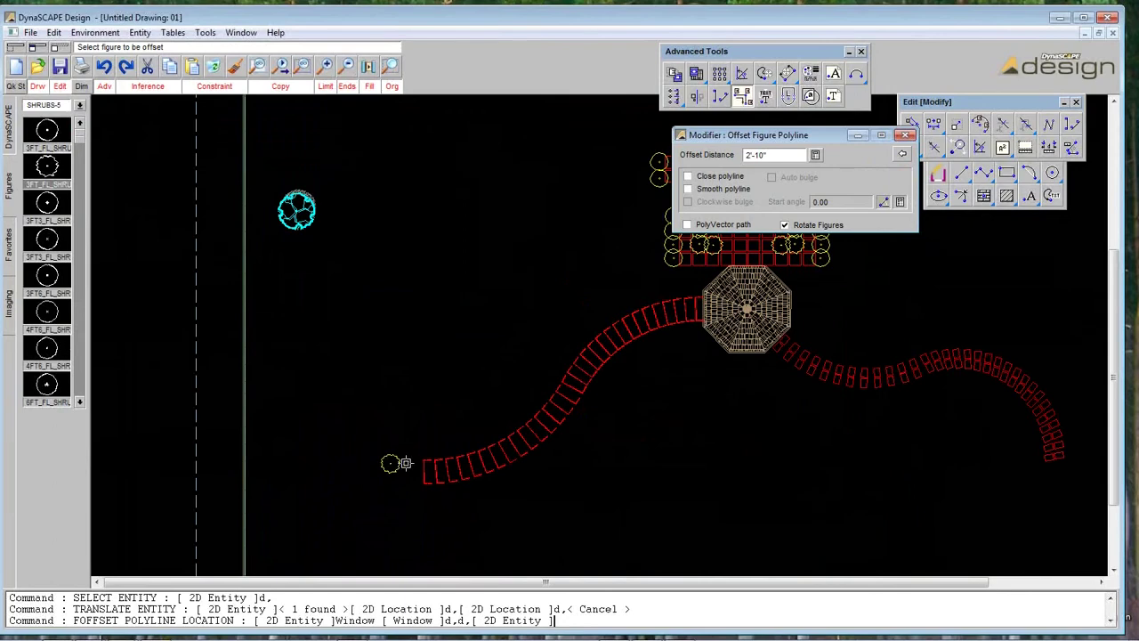
click(781, 154)
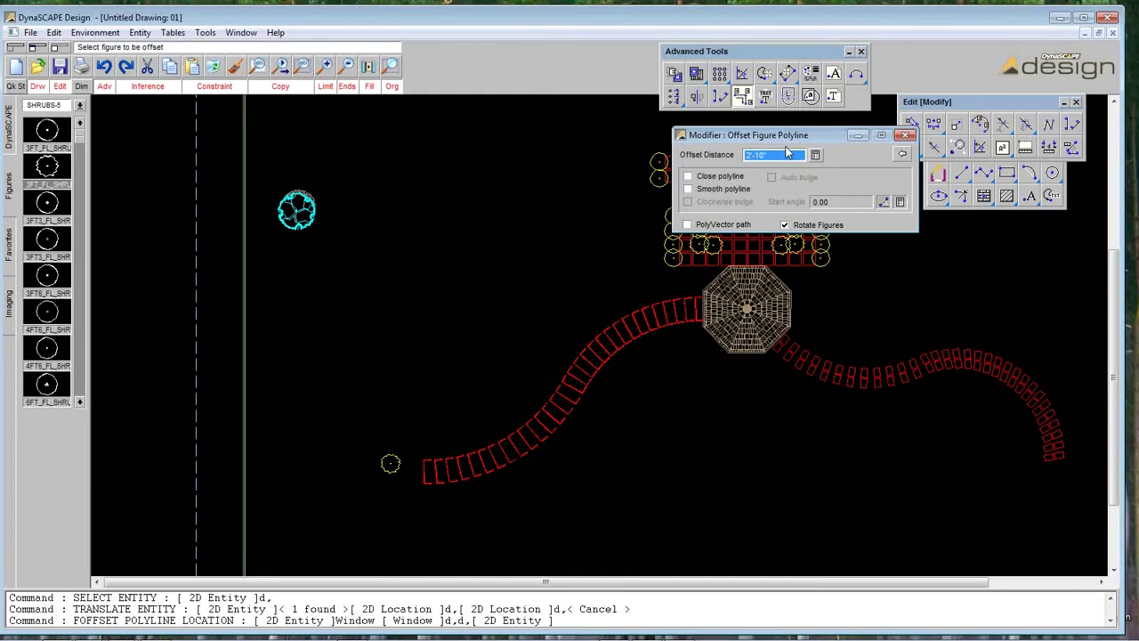
text(2)
text('-9)
key(Return)
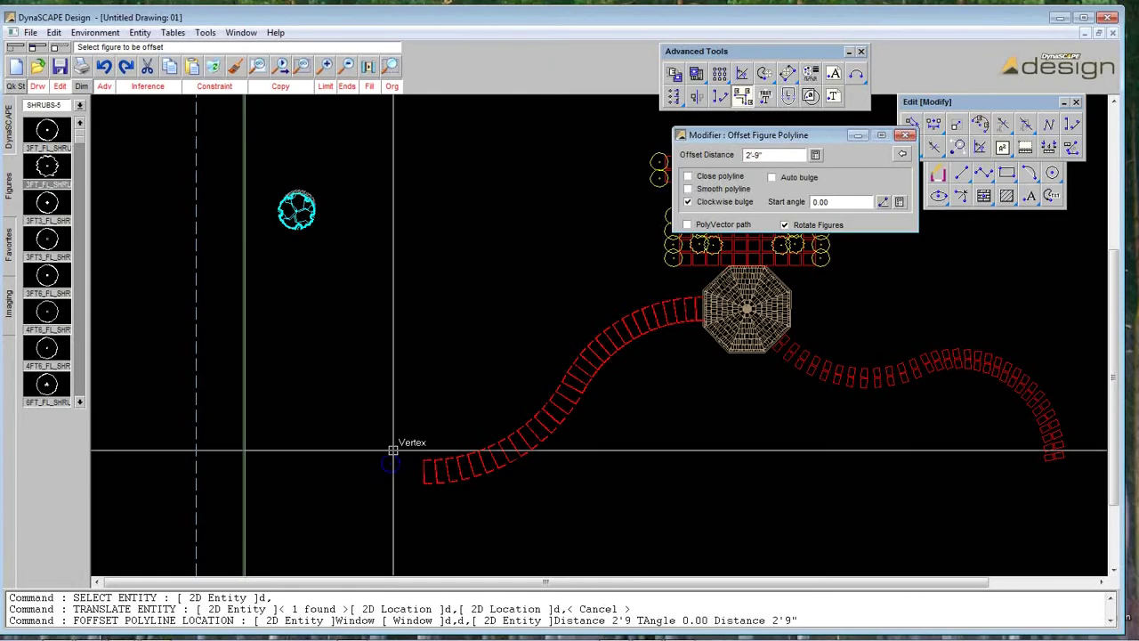
click(389, 458)
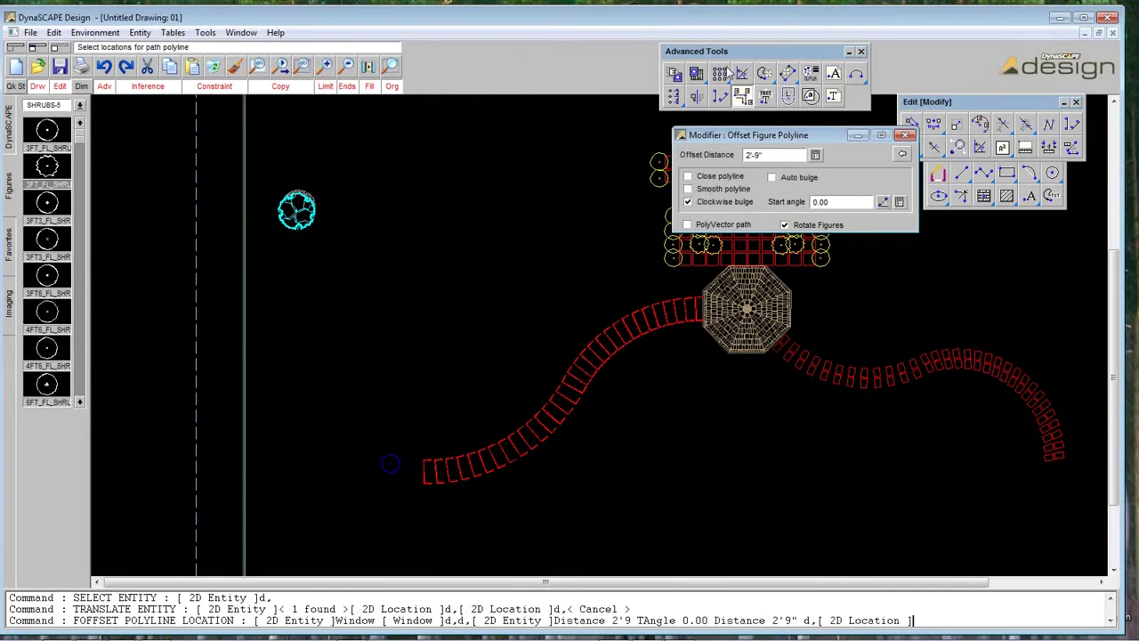
- Set the shrub path's start angle to 166.57 with an unconstrained tangent line and start it at the curved paver path's left end
click(733, 177)
click(883, 202)
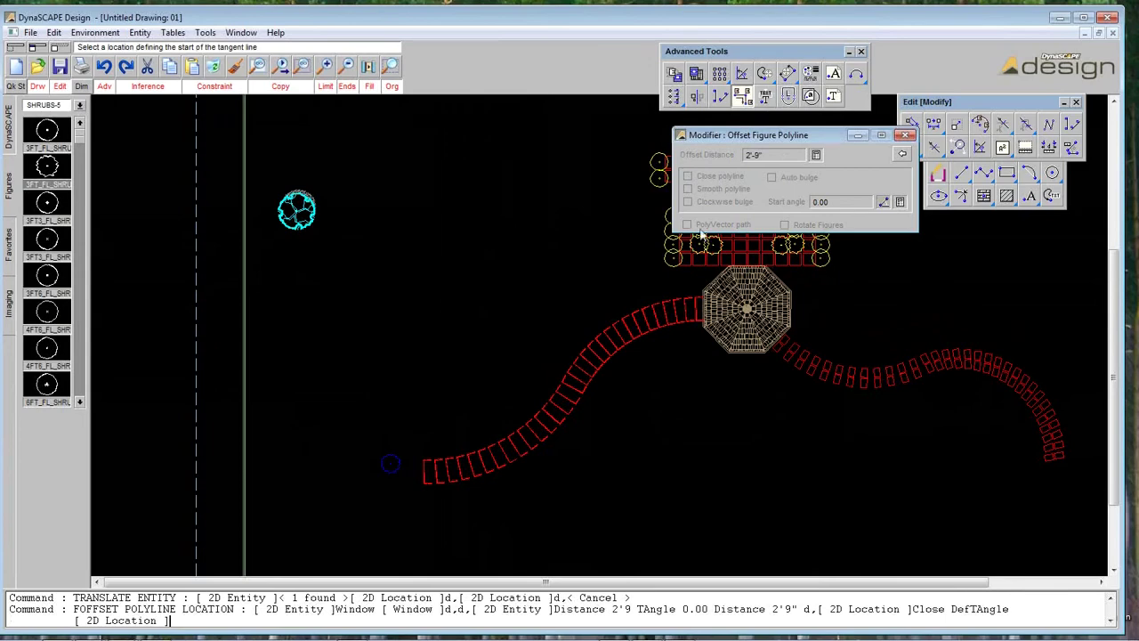
click(417, 465)
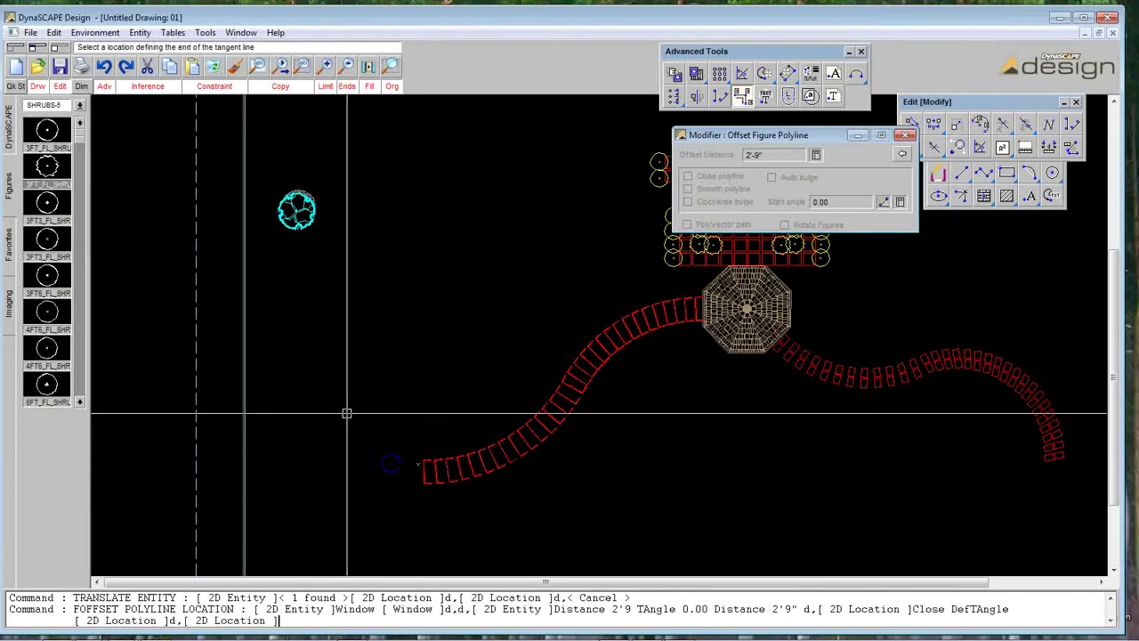
click(214, 86)
click(235, 97)
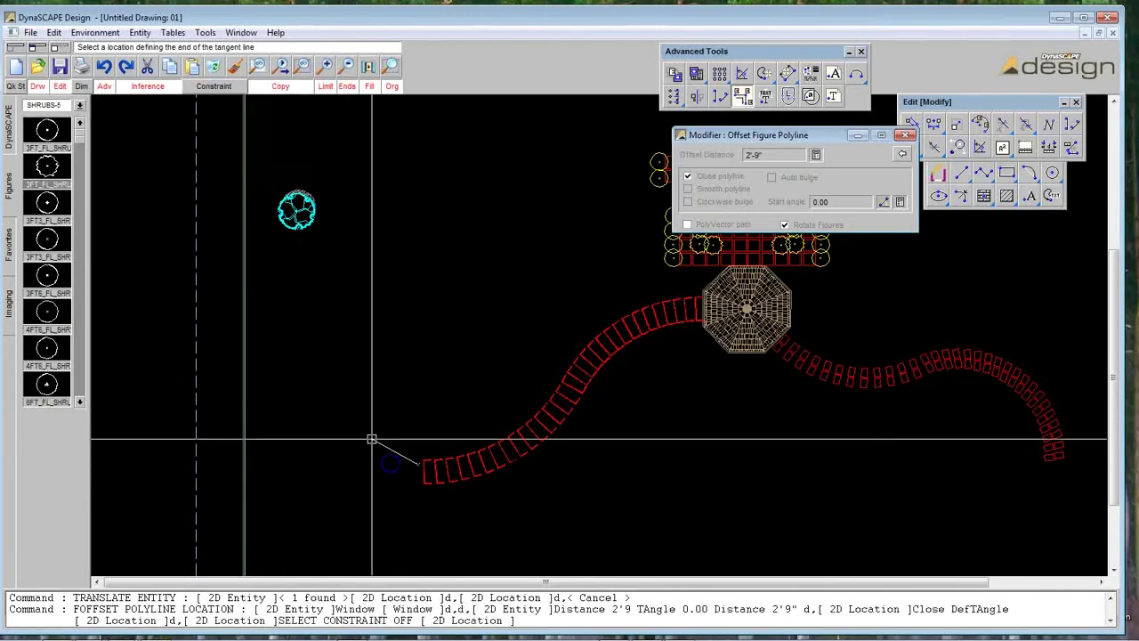
click(393, 464)
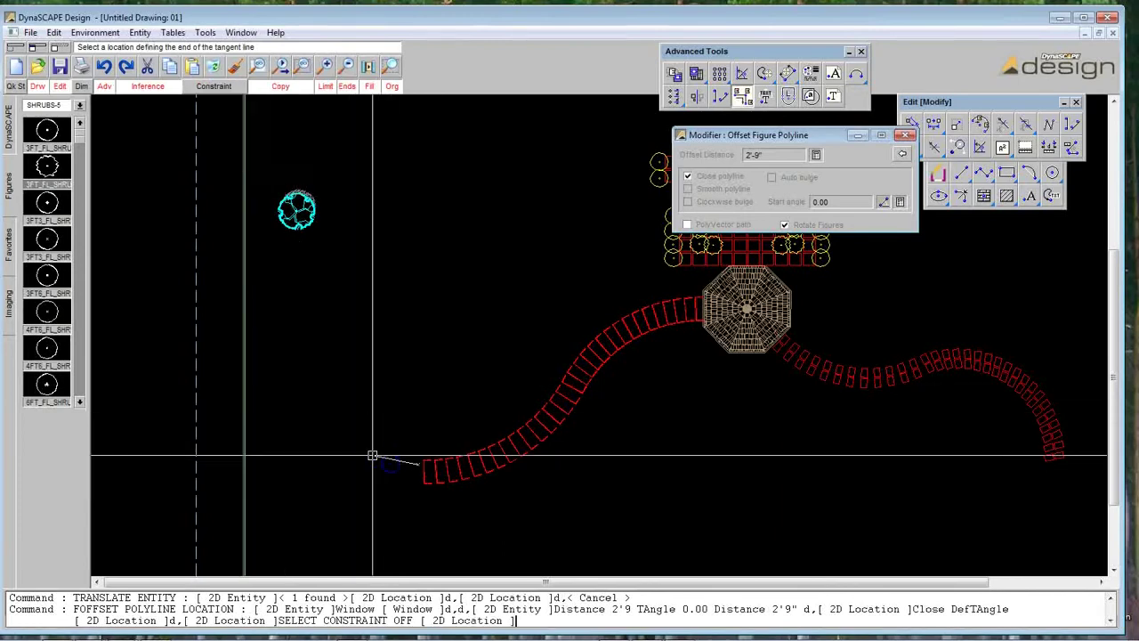
click(418, 467)
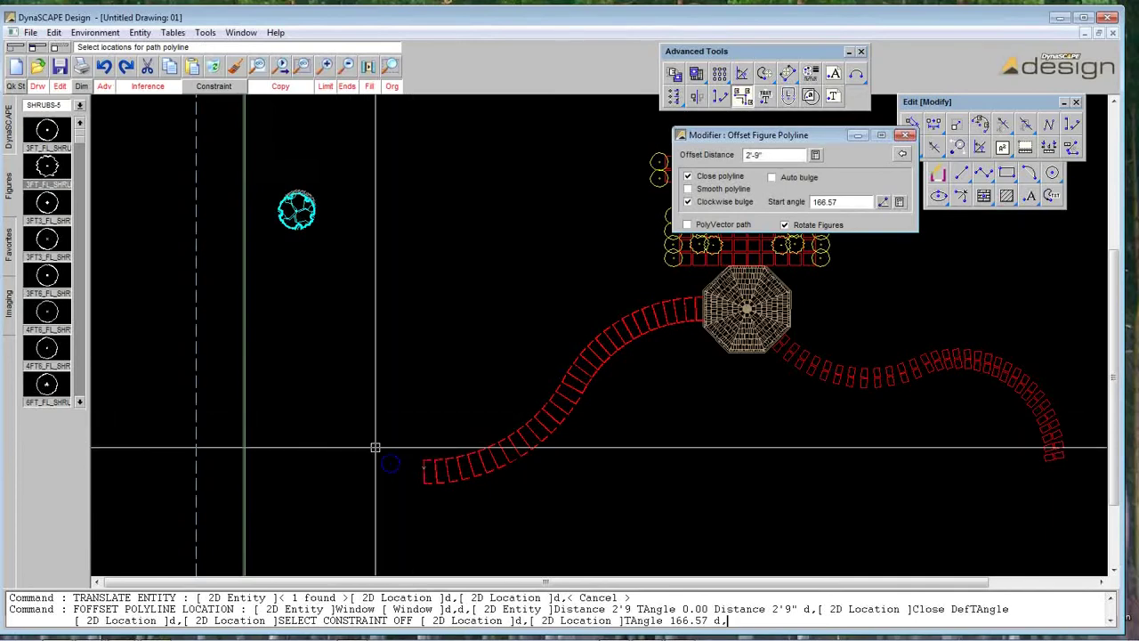
- Add a short straight segment past the shrub, then an open, smooth auto-bulge curve up toward the sheet's left border
click(379, 454)
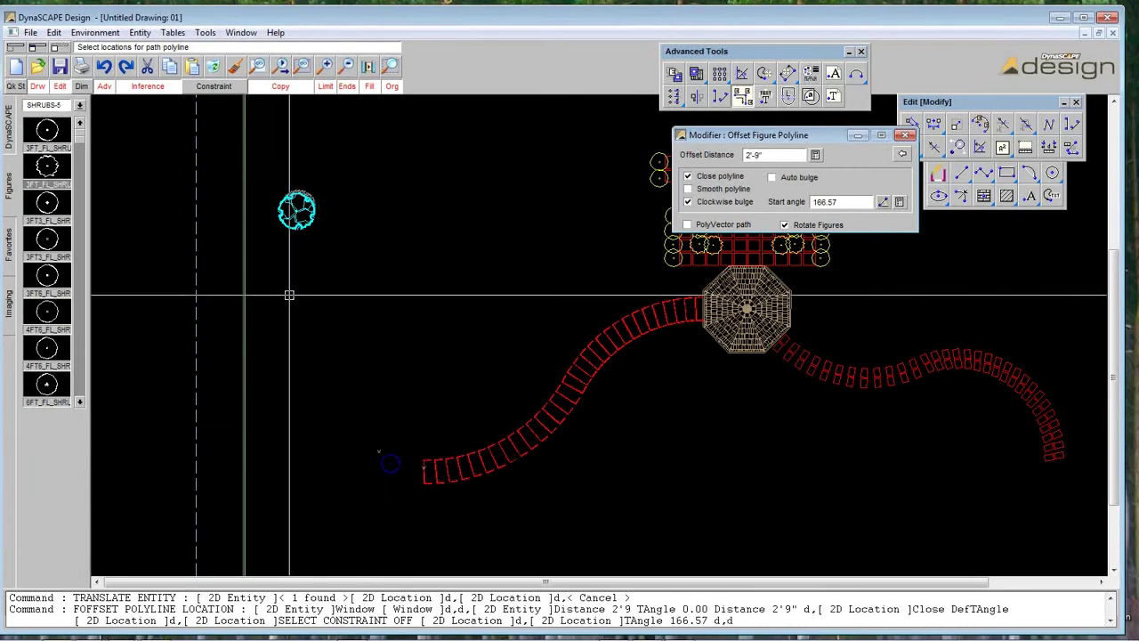
click(716, 189)
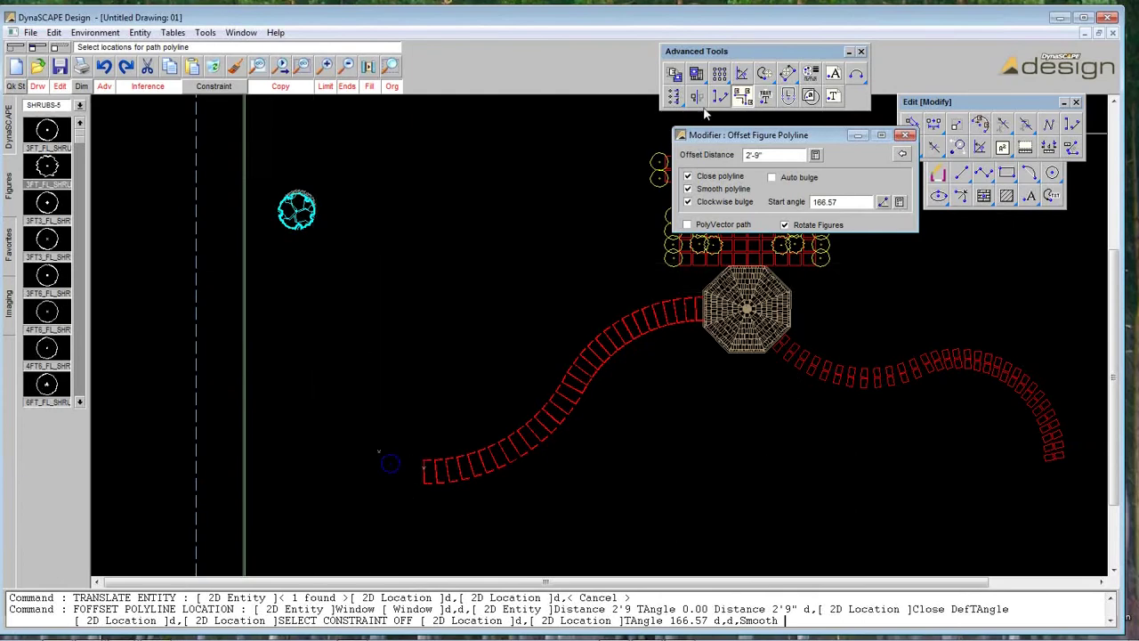
click(696, 177)
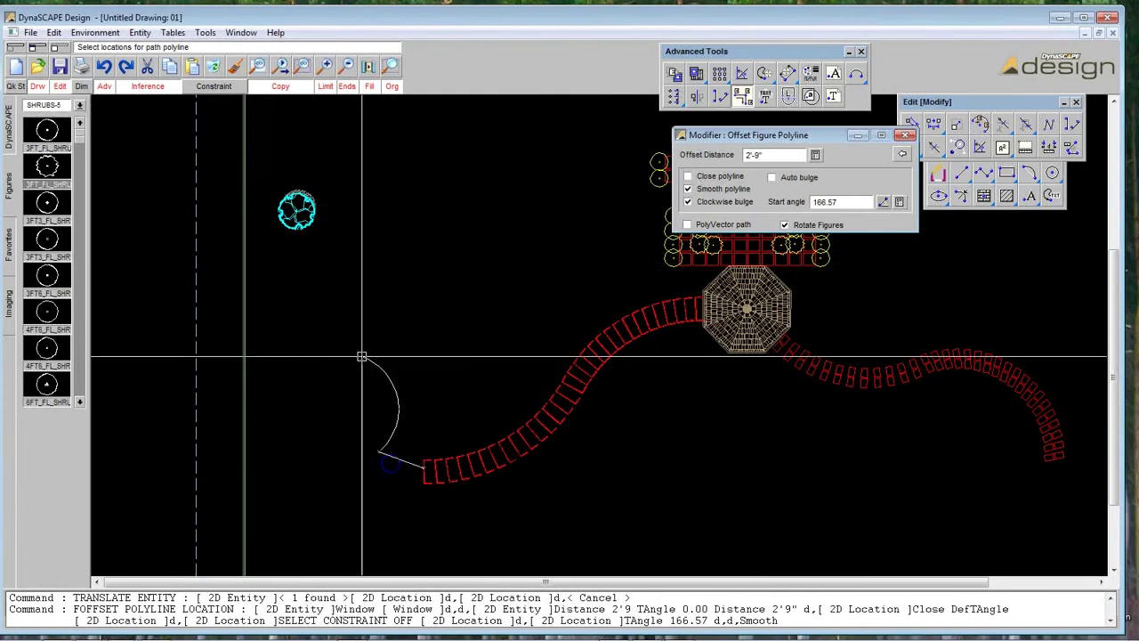
click(772, 178)
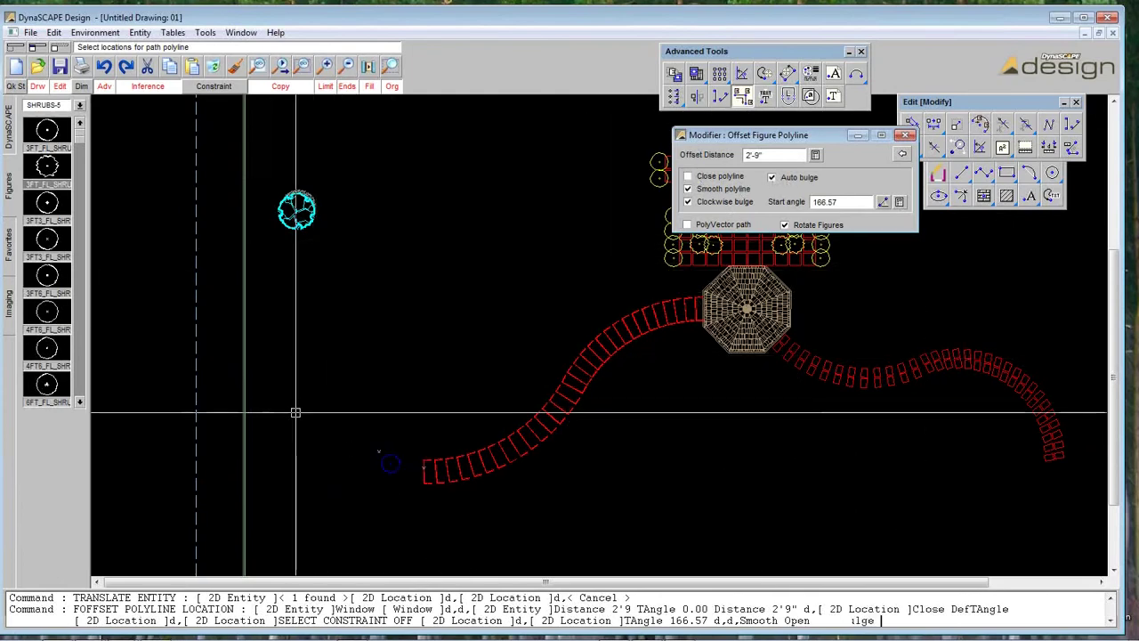
click(271, 300)
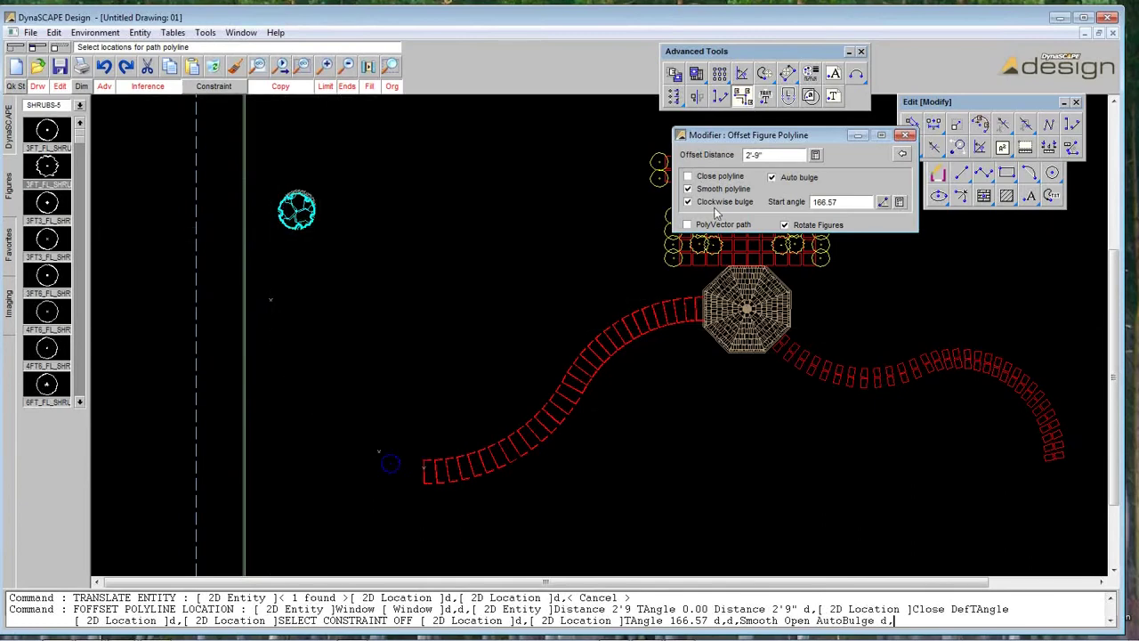
- Extend the open shrub path with a straight segment running up along the sheet's left border, past the copied tree
click(736, 189)
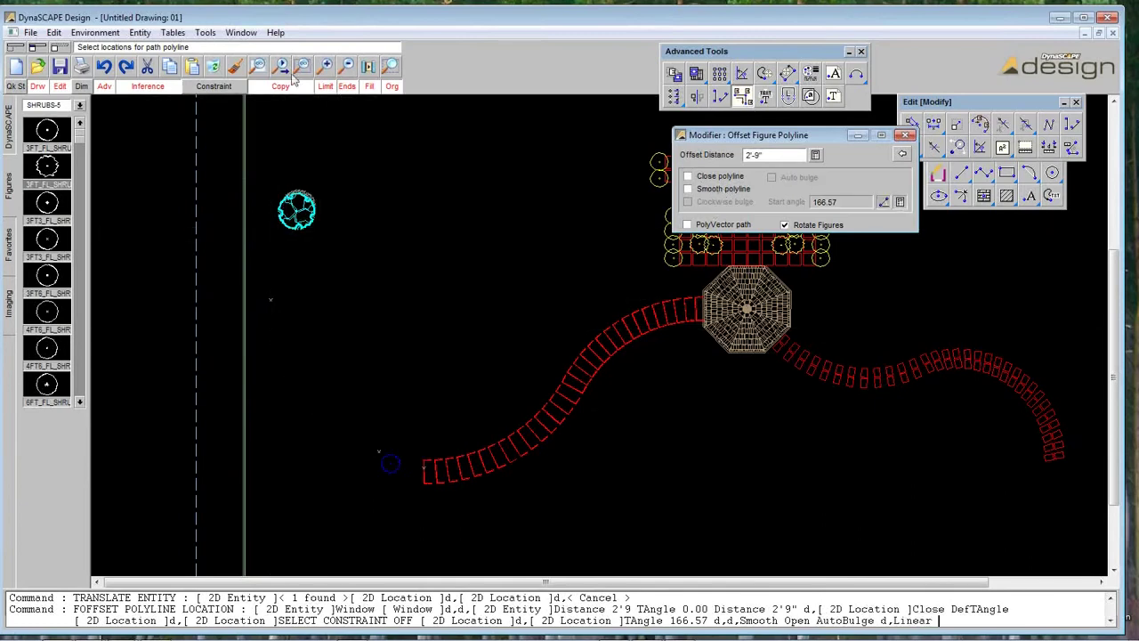
click(347, 66)
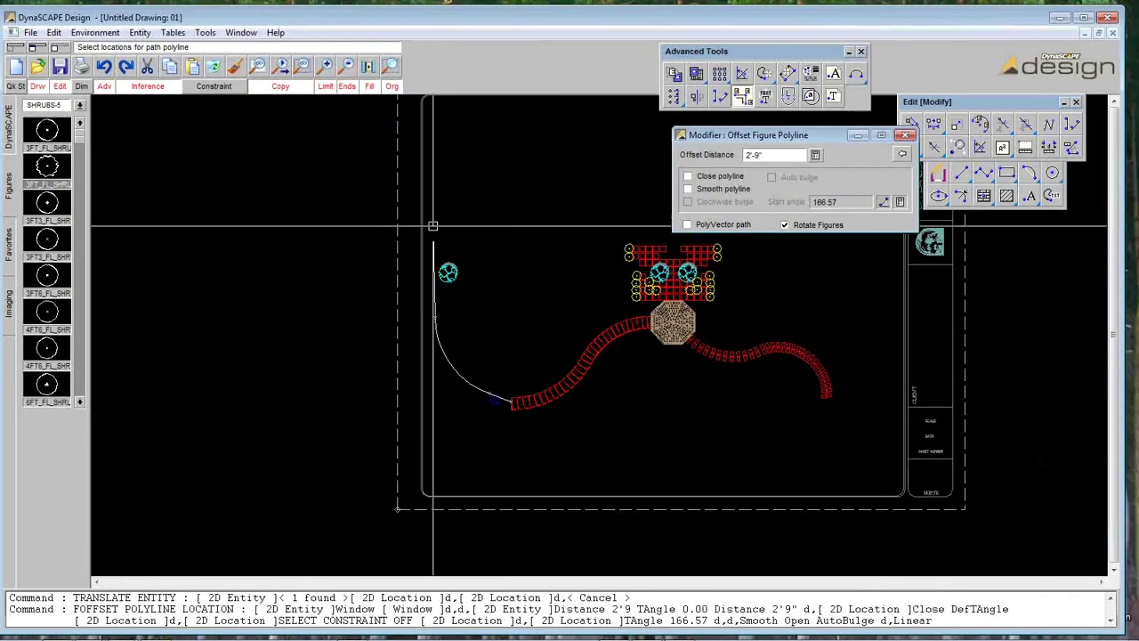
click(435, 171)
click(716, 177)
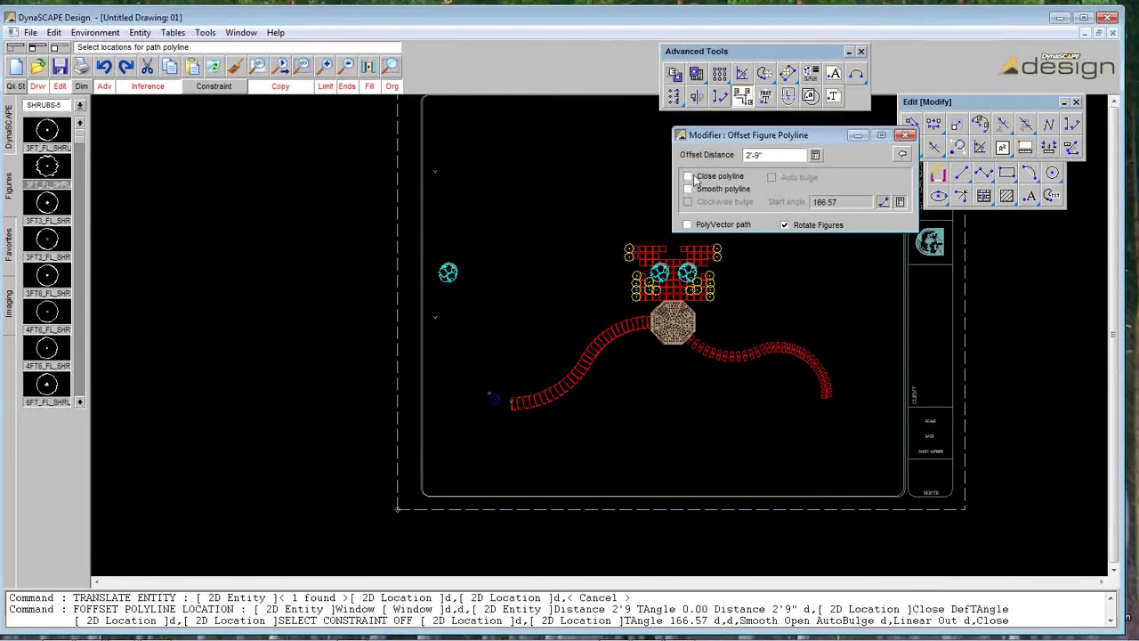
click(688, 177)
- Continue the shrub path with smooth curves across the sheet's top and down its right side, then finish with a straight bottom segment
click(688, 188)
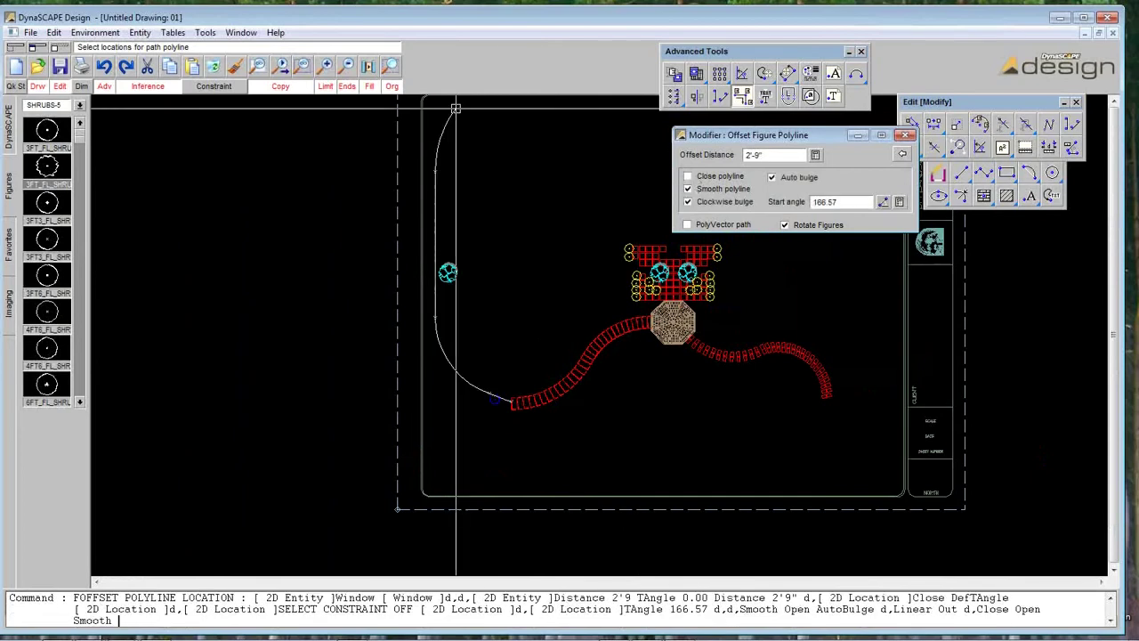
click(502, 113)
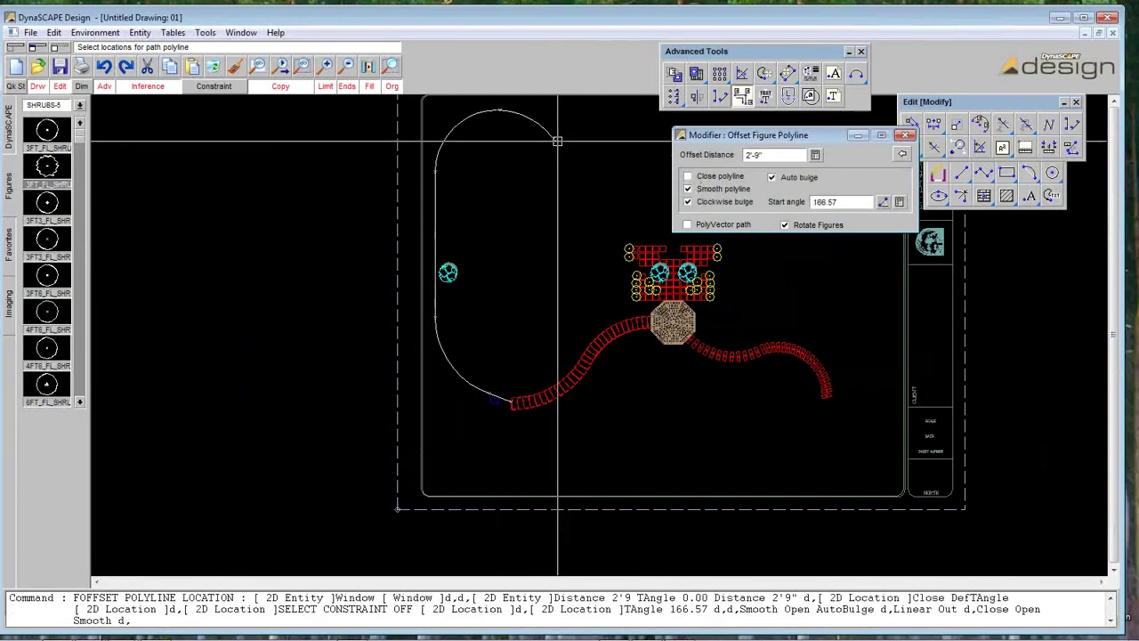
click(674, 136)
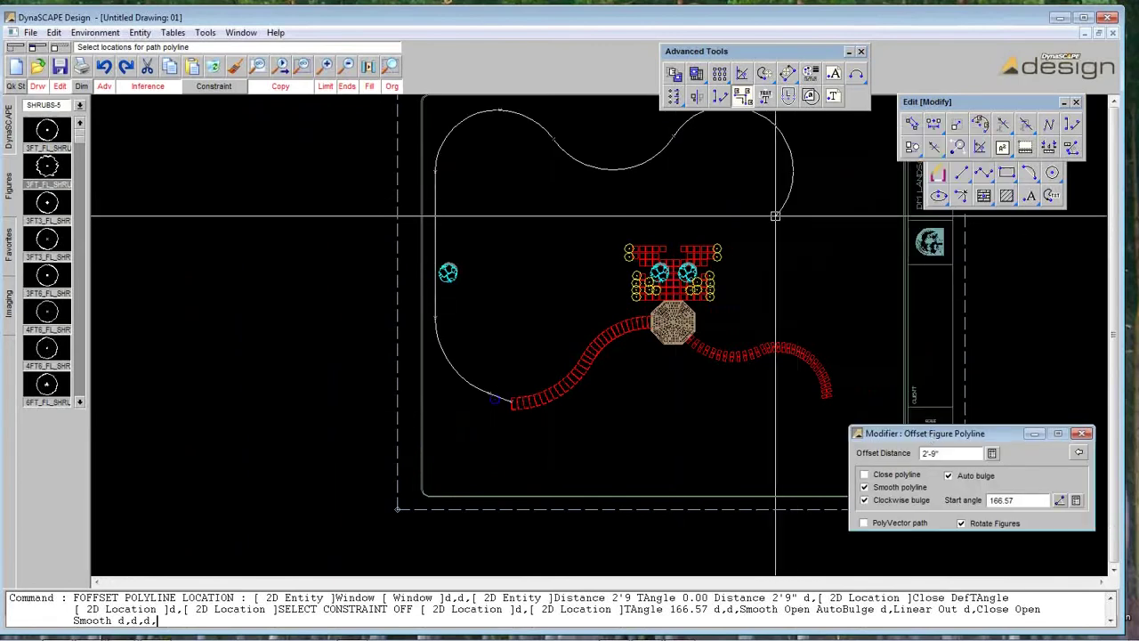
click(787, 211)
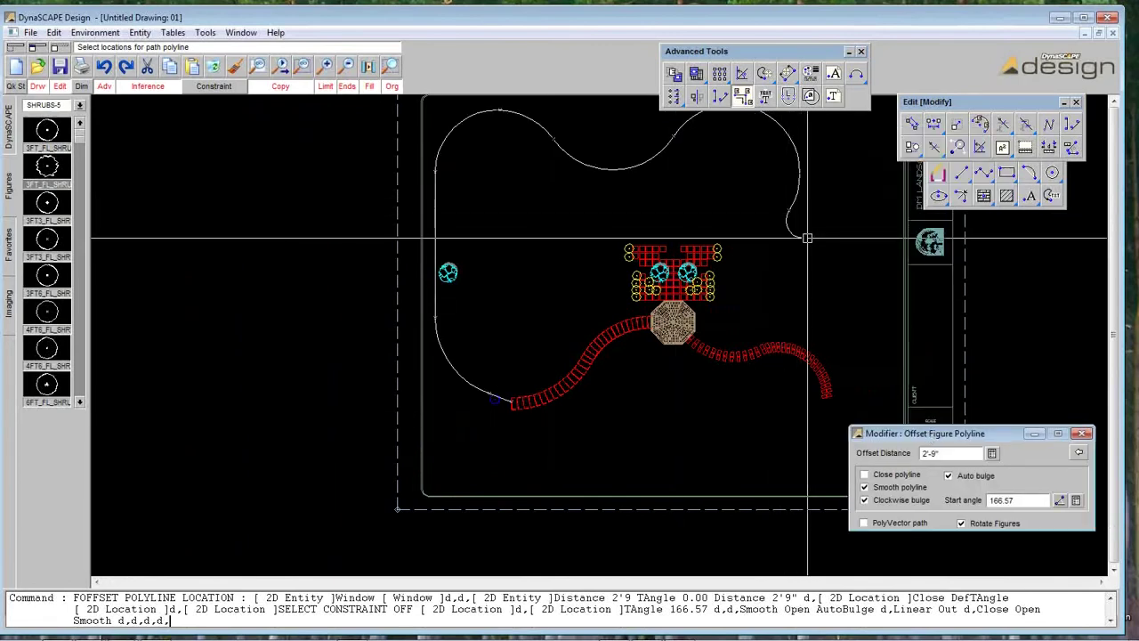
click(856, 331)
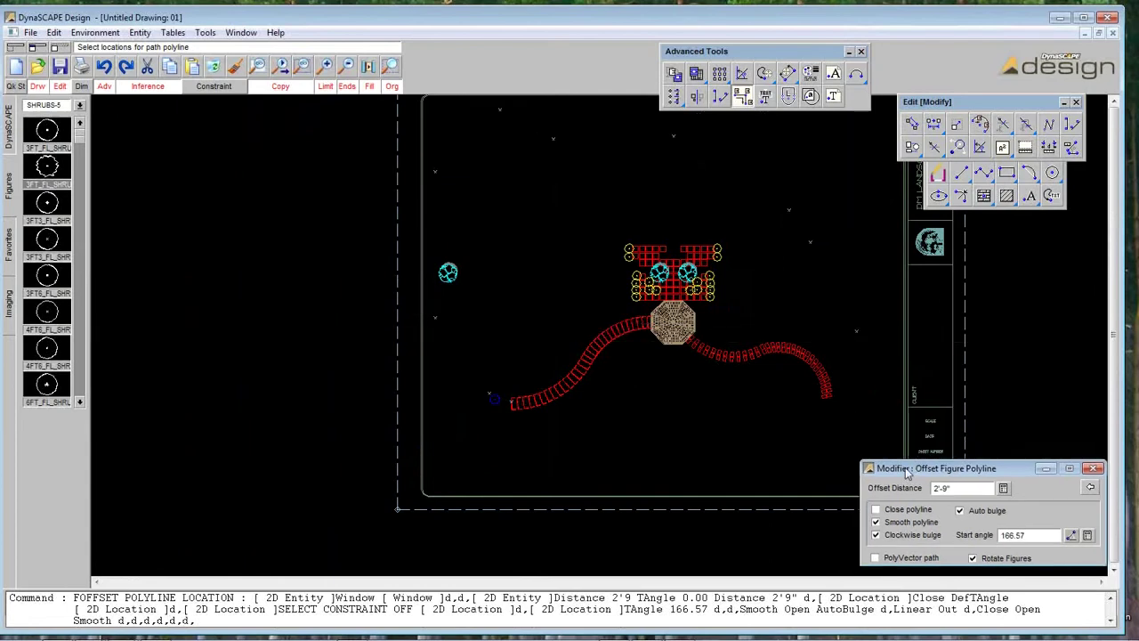
click(861, 464)
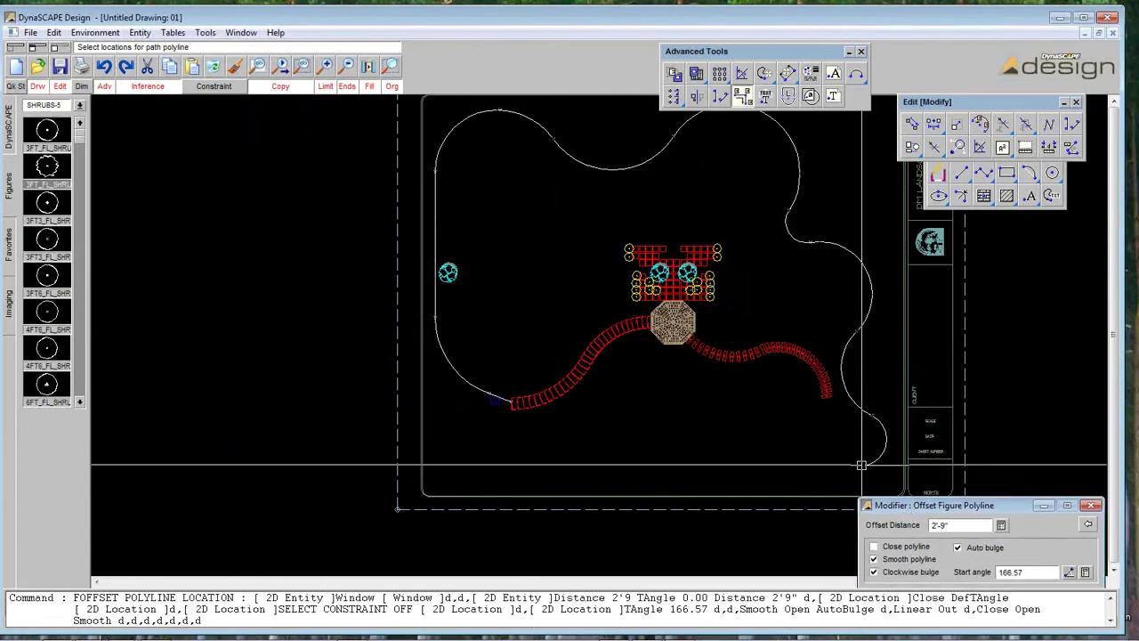
click(874, 559)
click(735, 465)
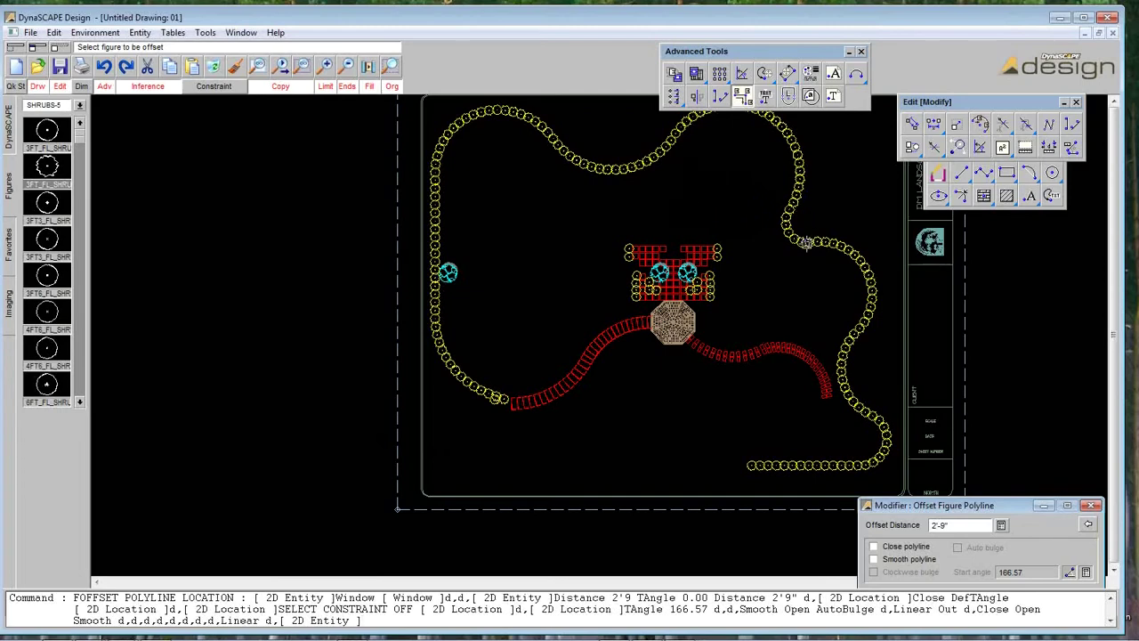
- Begin a tree row with a 9'-0" offset distance, using the copied cyan tree as the figure and starting at the curved paver path's left end
drag(944, 505, 975, 243)
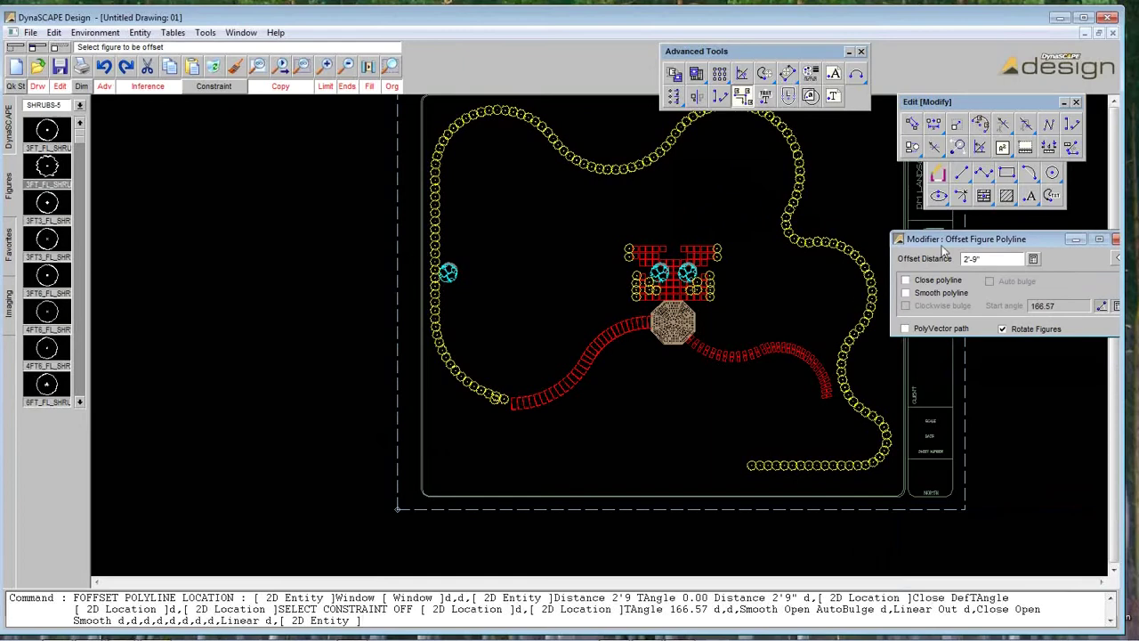
drag(941, 246, 973, 240)
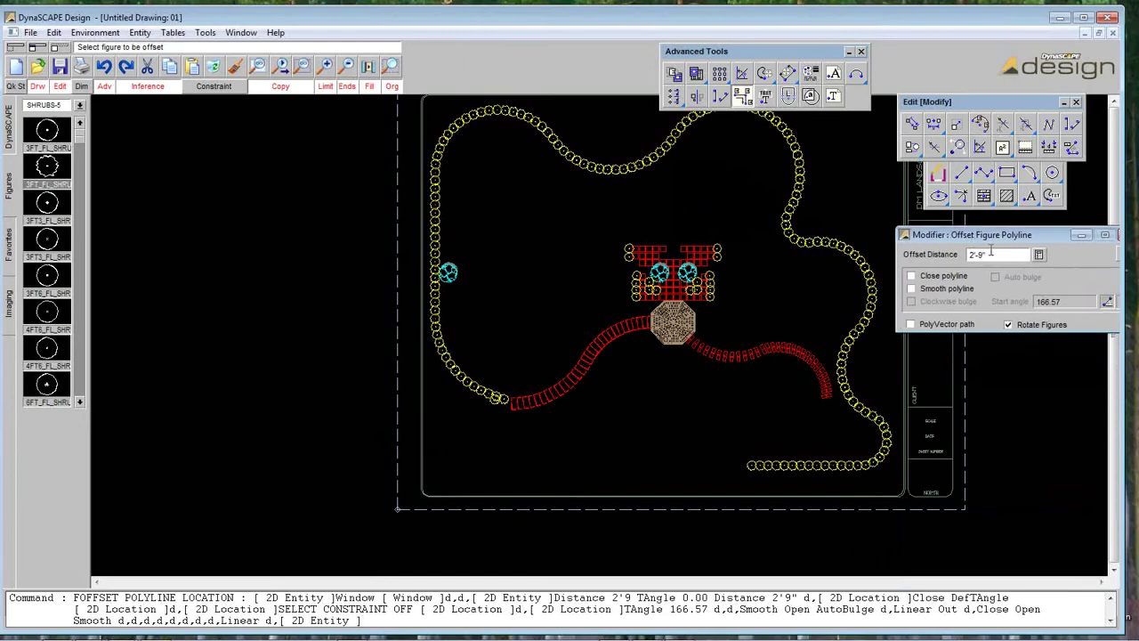
click(991, 253)
text(9)
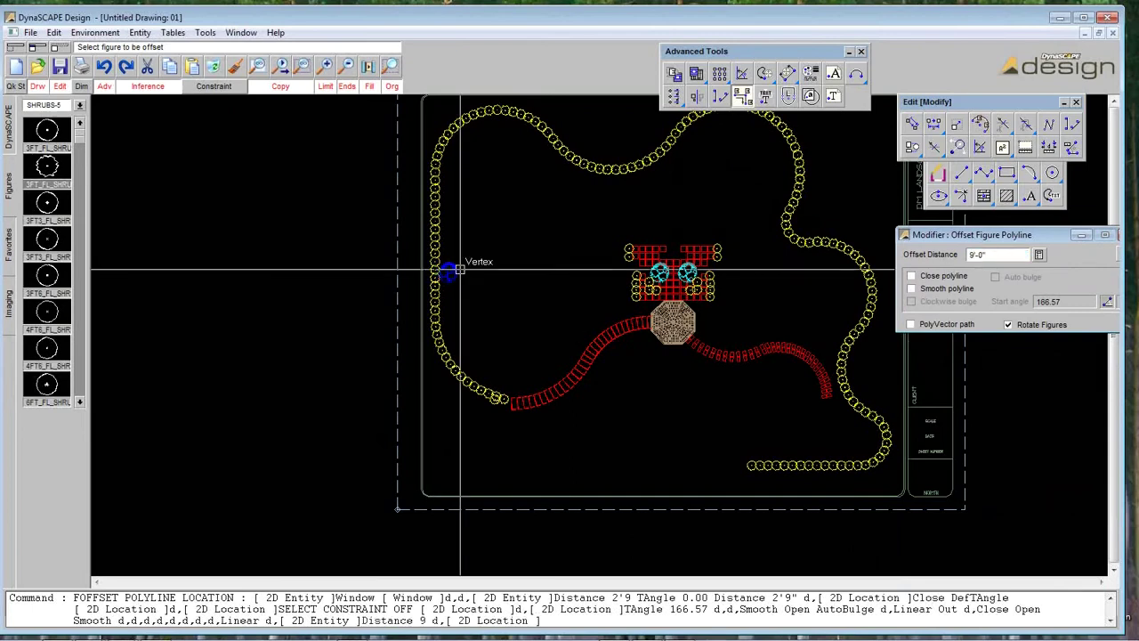
click(510, 400)
click(478, 256)
click(509, 404)
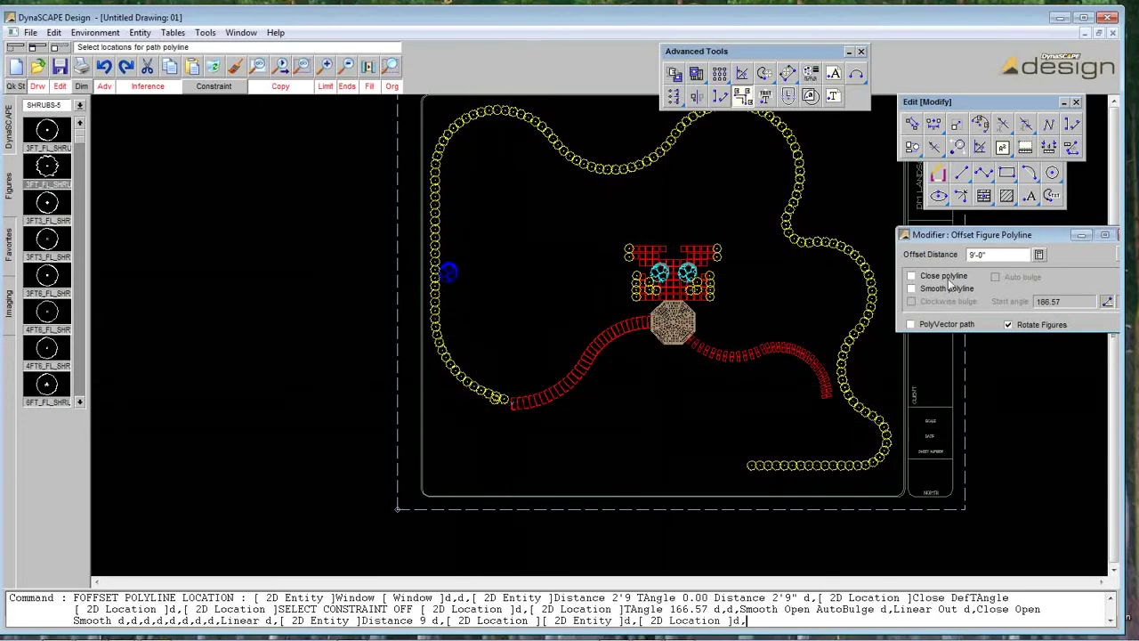
- Make the tree path smooth and set its start angle to 219.57 with a tangent line from the paver path's left end
click(911, 289)
click(1108, 302)
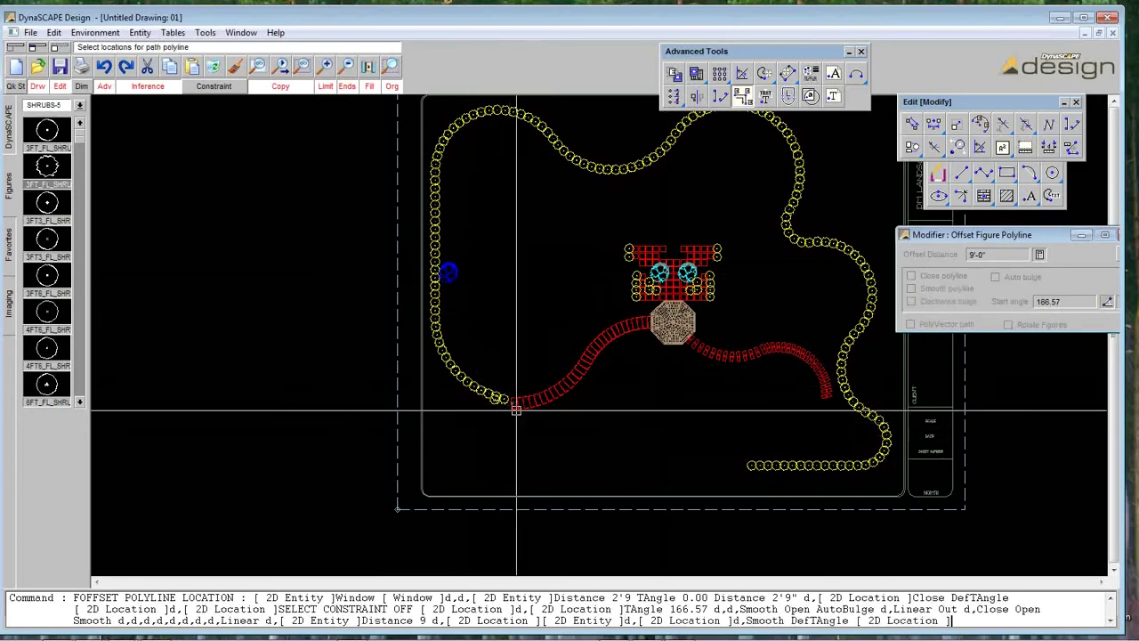
click(509, 404)
click(467, 439)
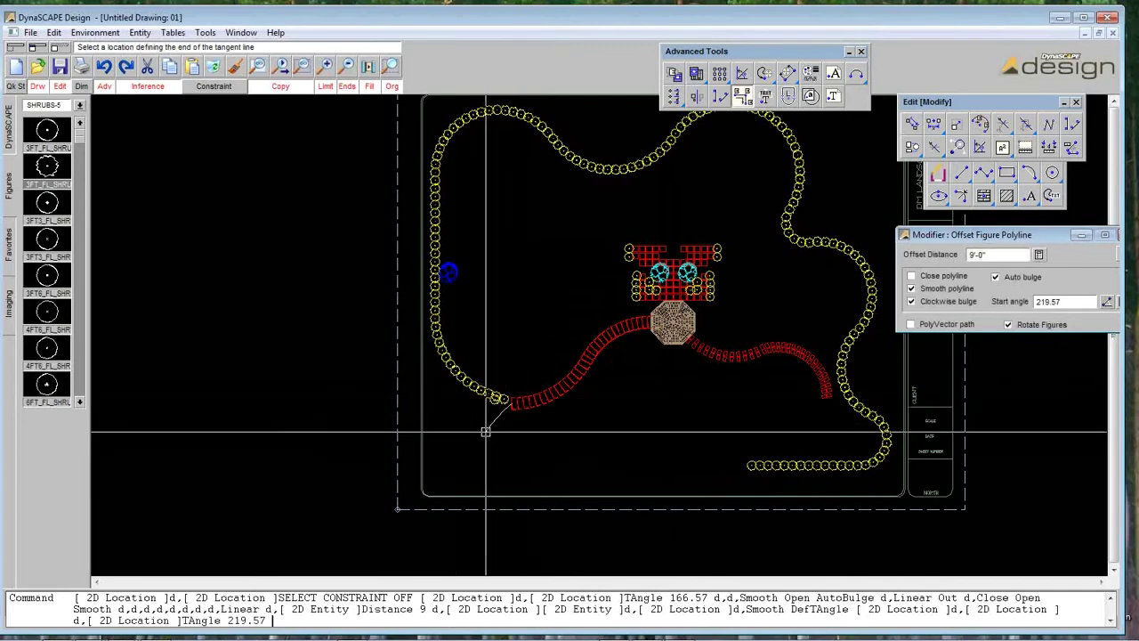
- Draw the tree path in smooth waves below the paver paths toward the sheet's lower right, place the trees and end the command
click(577, 464)
click(656, 429)
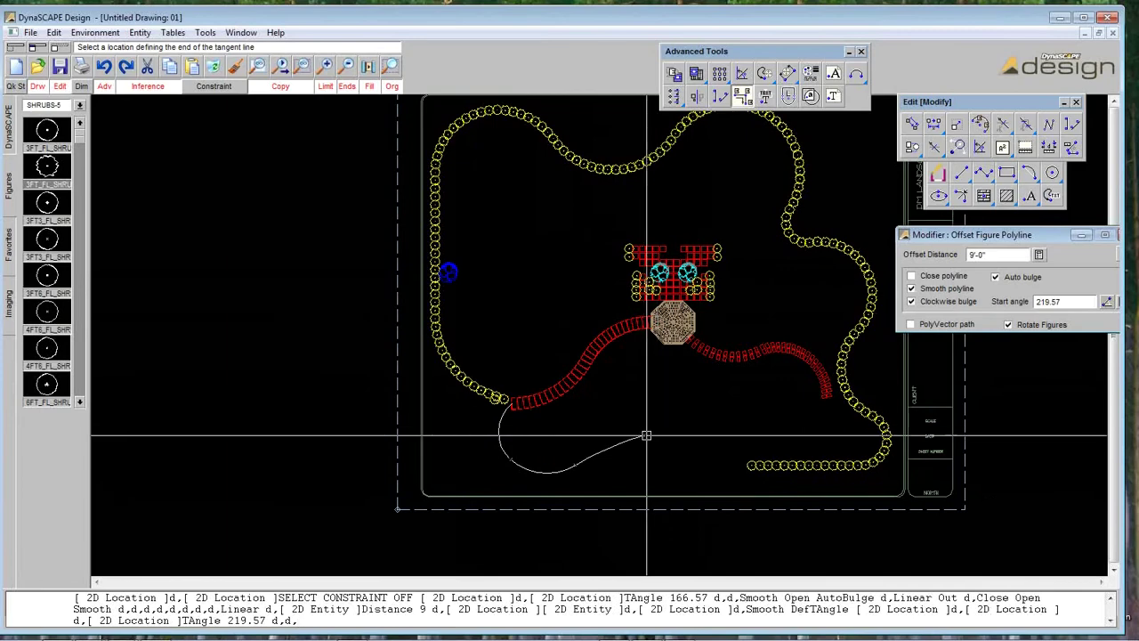
click(738, 468)
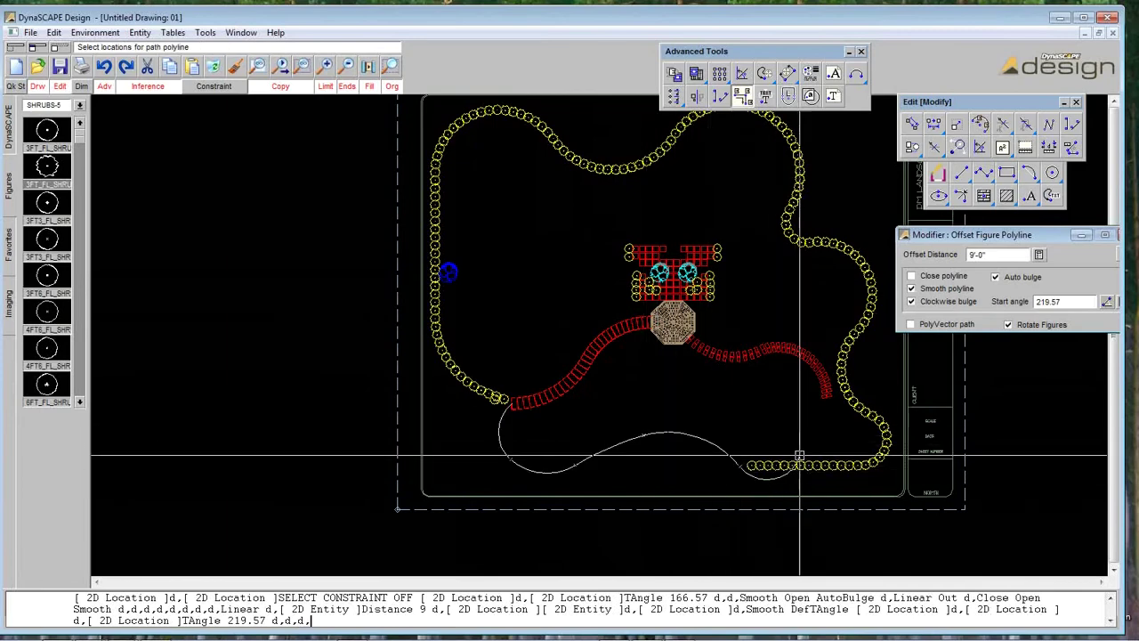
click(840, 436)
right_click(839, 436)
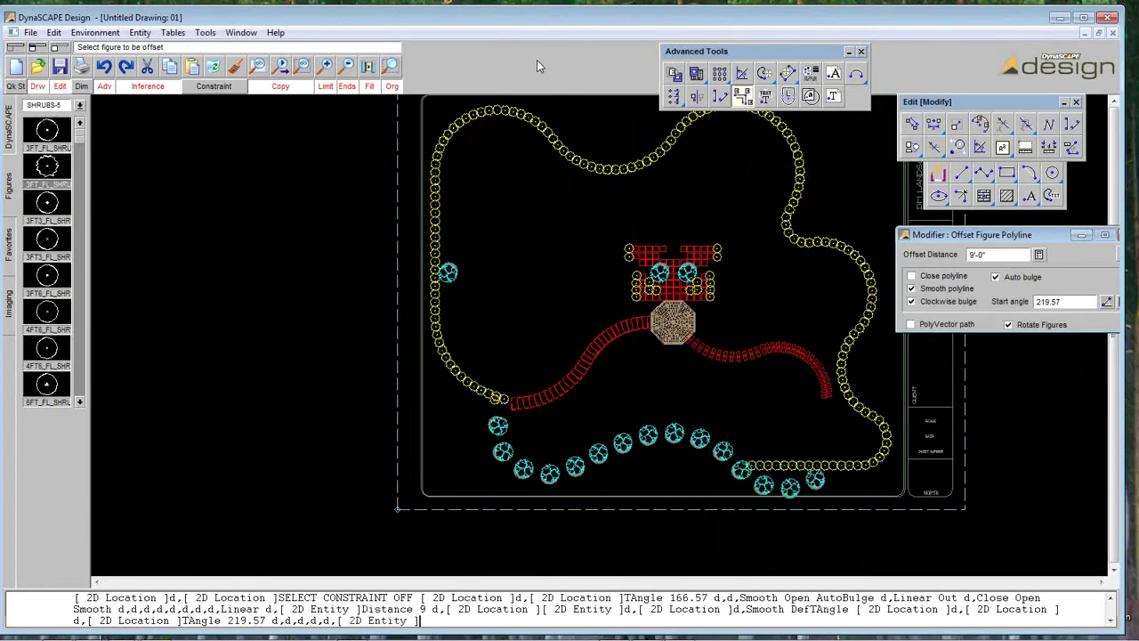
key(Escape)
key(Escape)
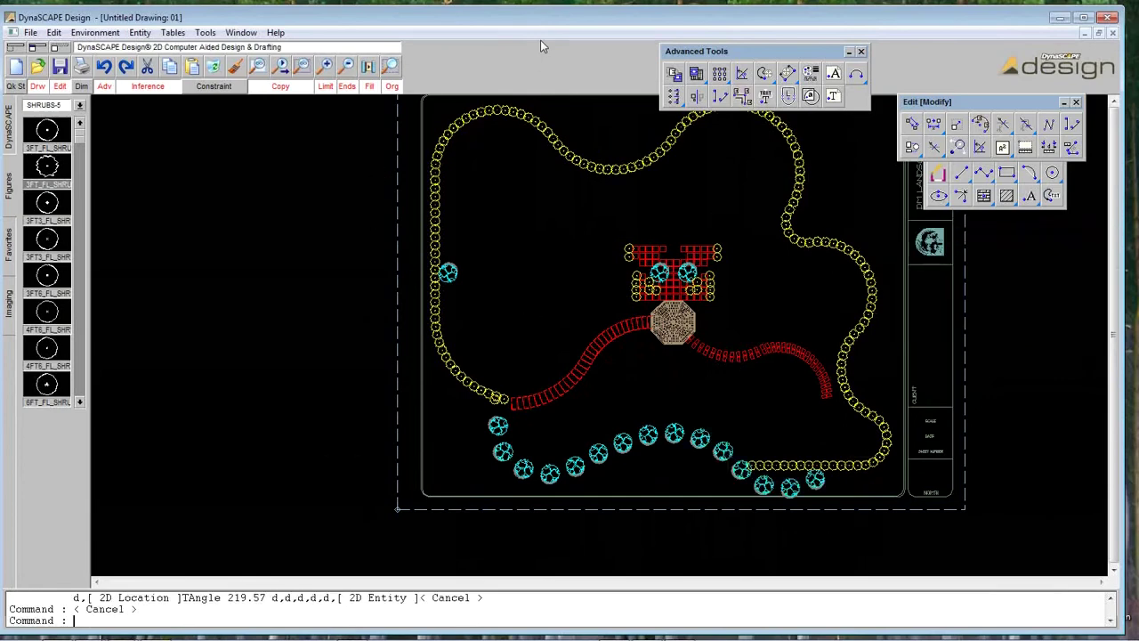
click(743, 96)
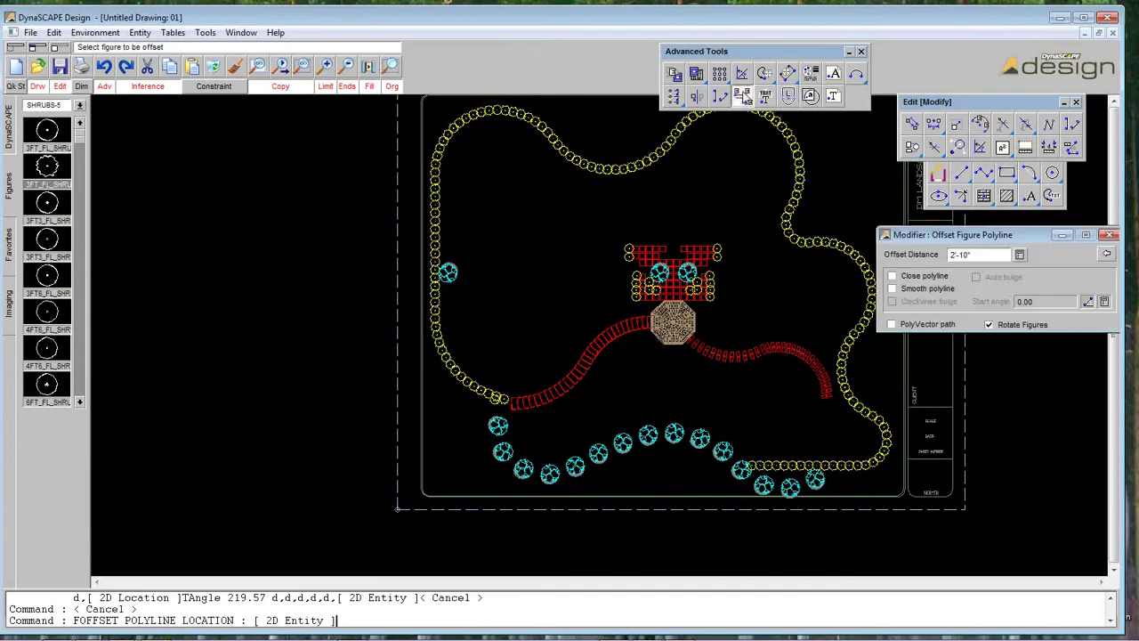
drag(1001, 224, 762, 179)
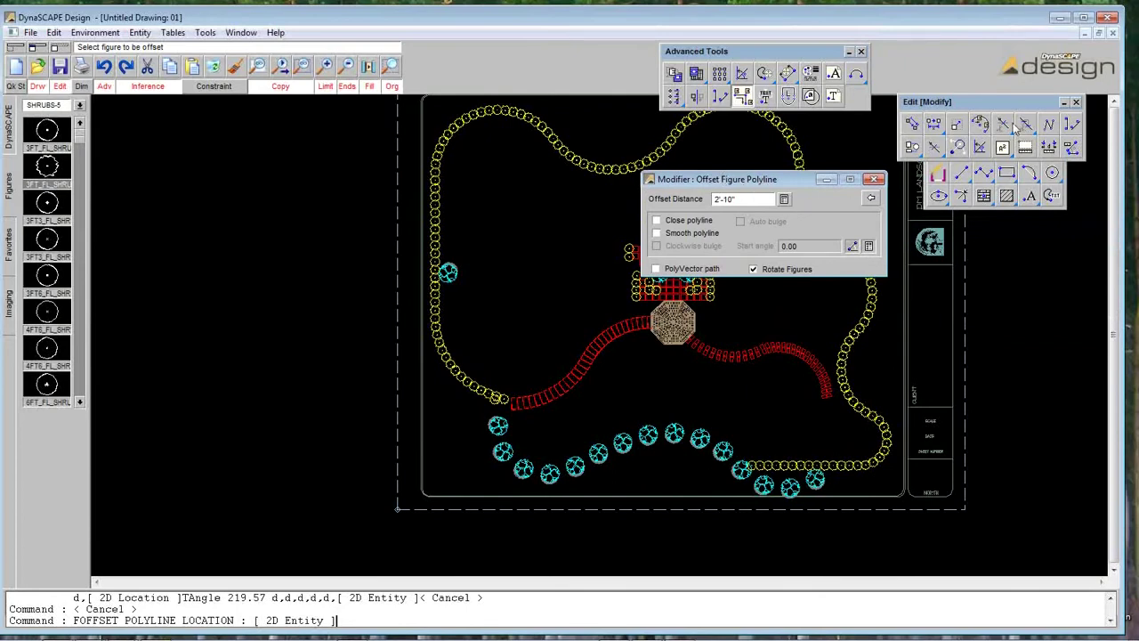
drag(1011, 102, 1009, 87)
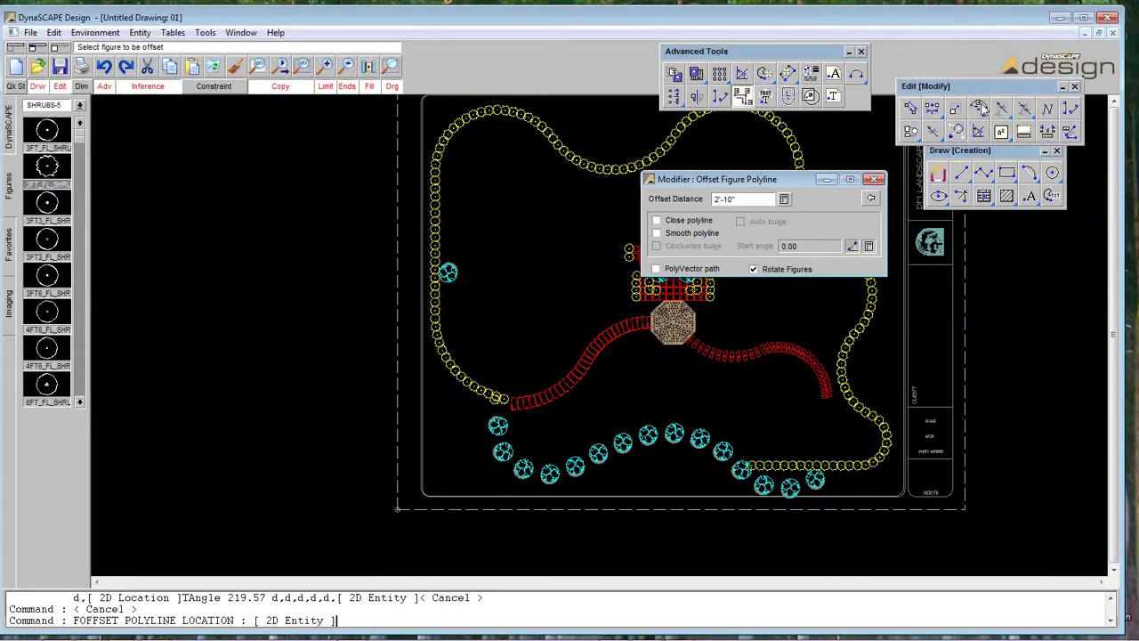
drag(801, 185, 806, 182)
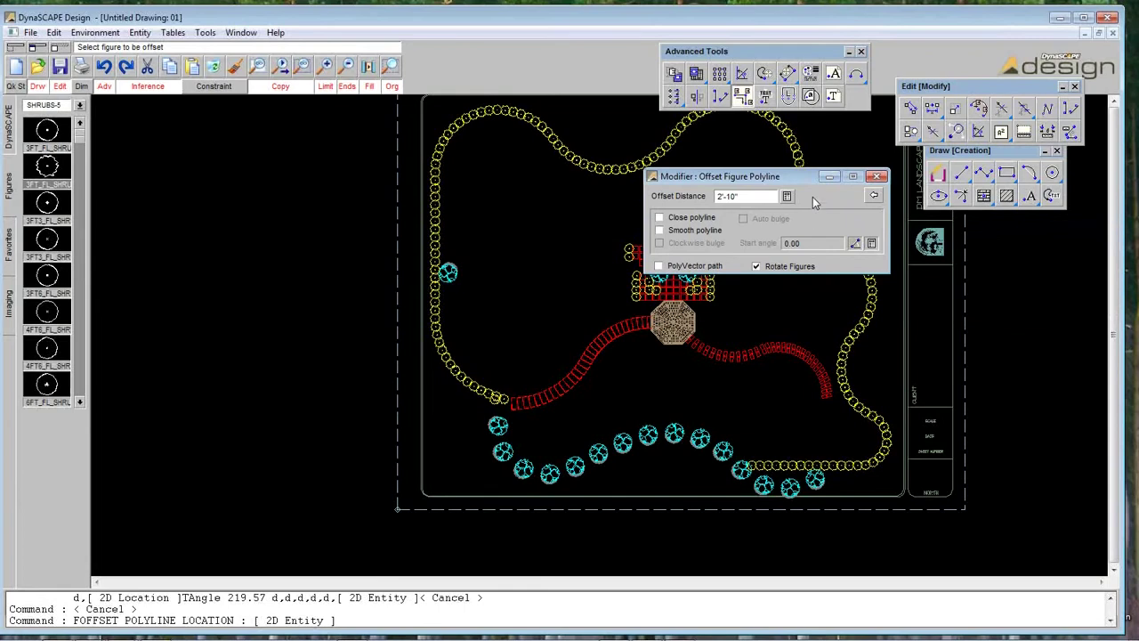
drag(805, 178, 810, 176)
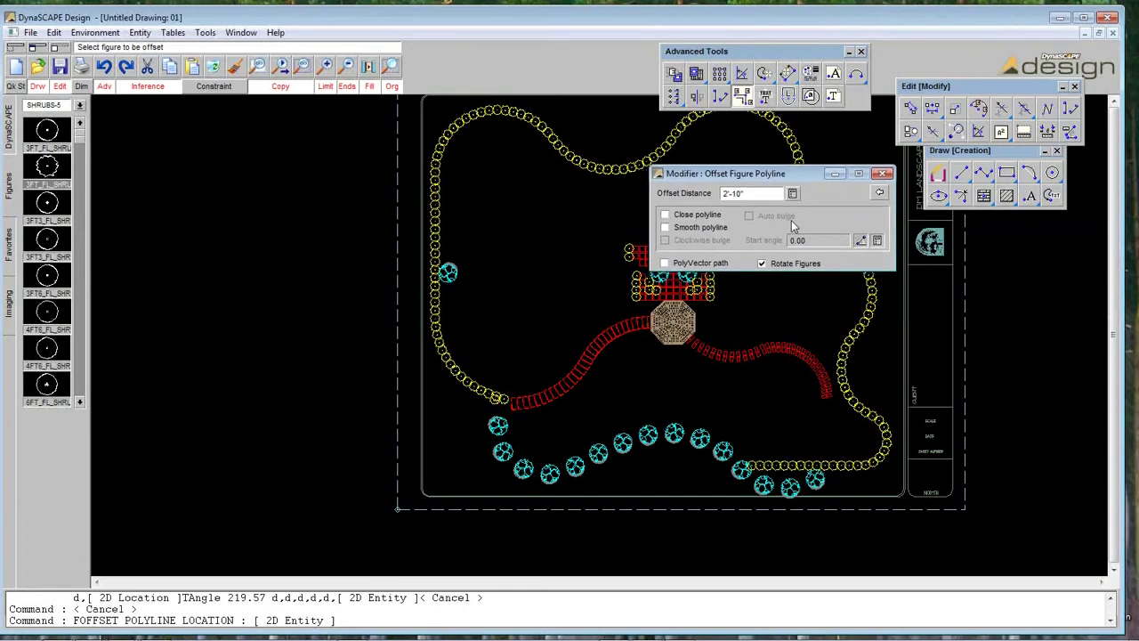
key(Escape)
- Delete the single cyan tree beside the left side of the shrub row
click(448, 271)
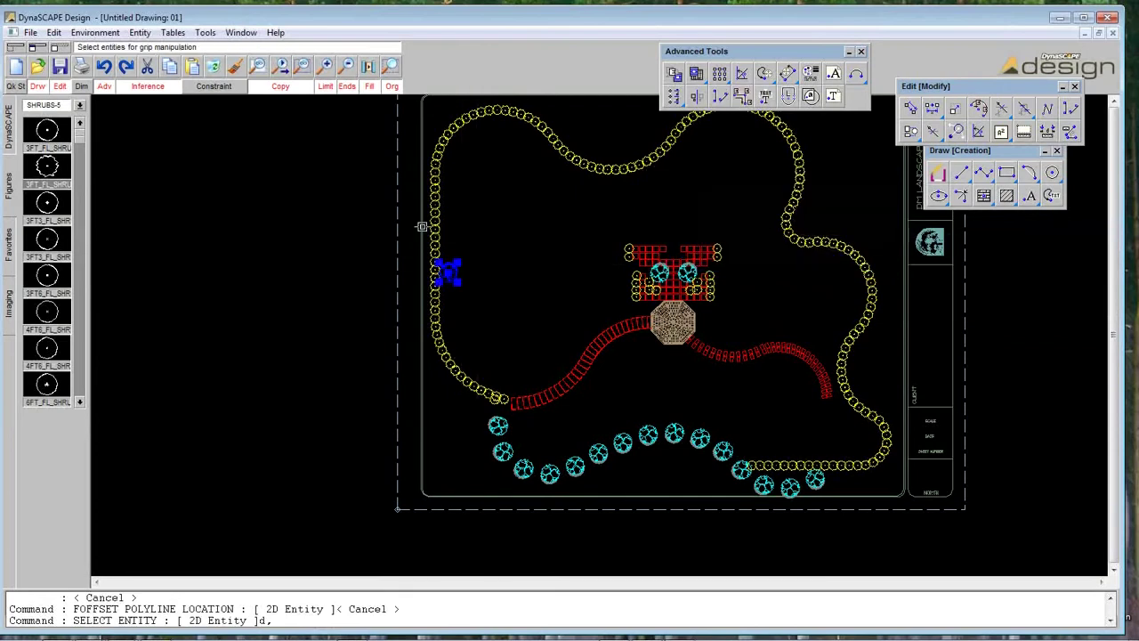
click(219, 67)
key(Escape)
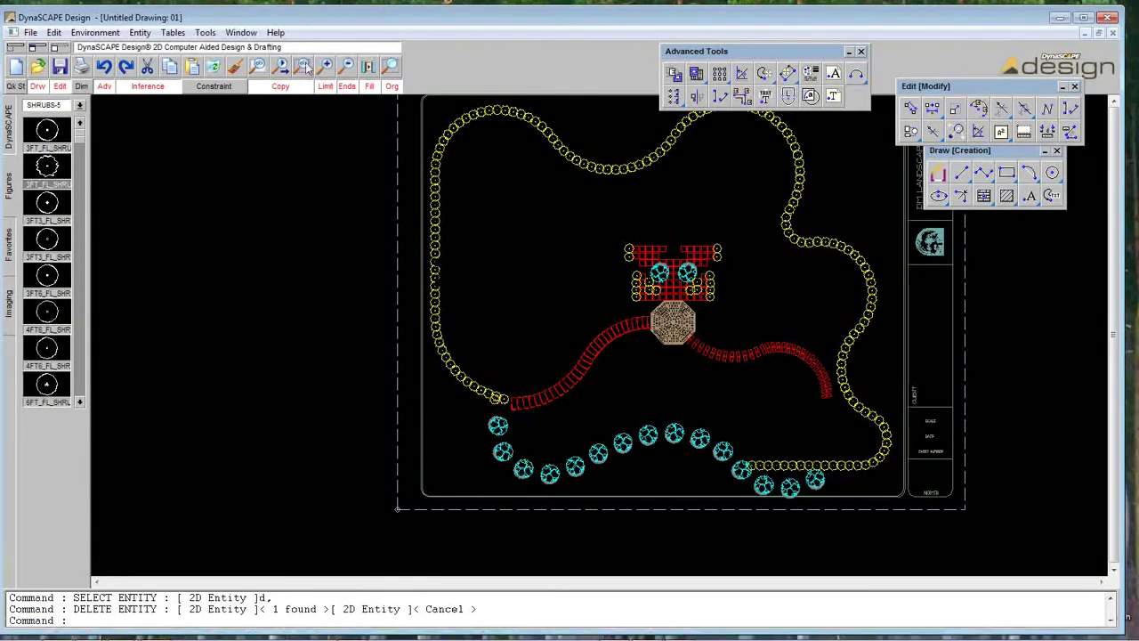
click(262, 70)
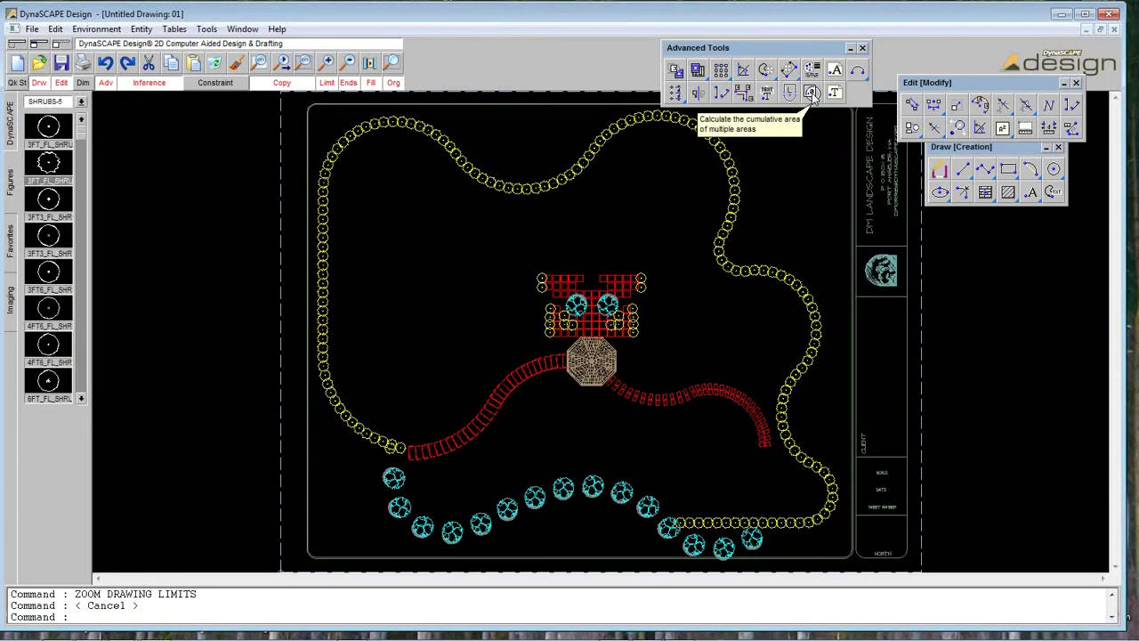
- Close the untitled landscape drawing with the shrub and tree rows
click(348, 62)
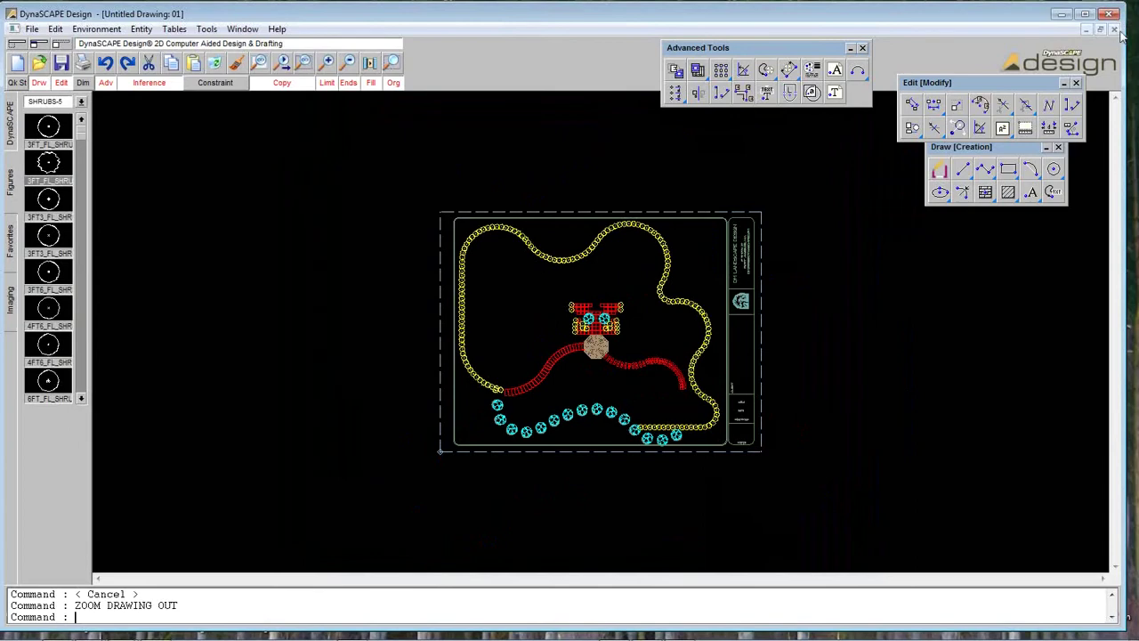
click(1115, 31)
click(602, 295)
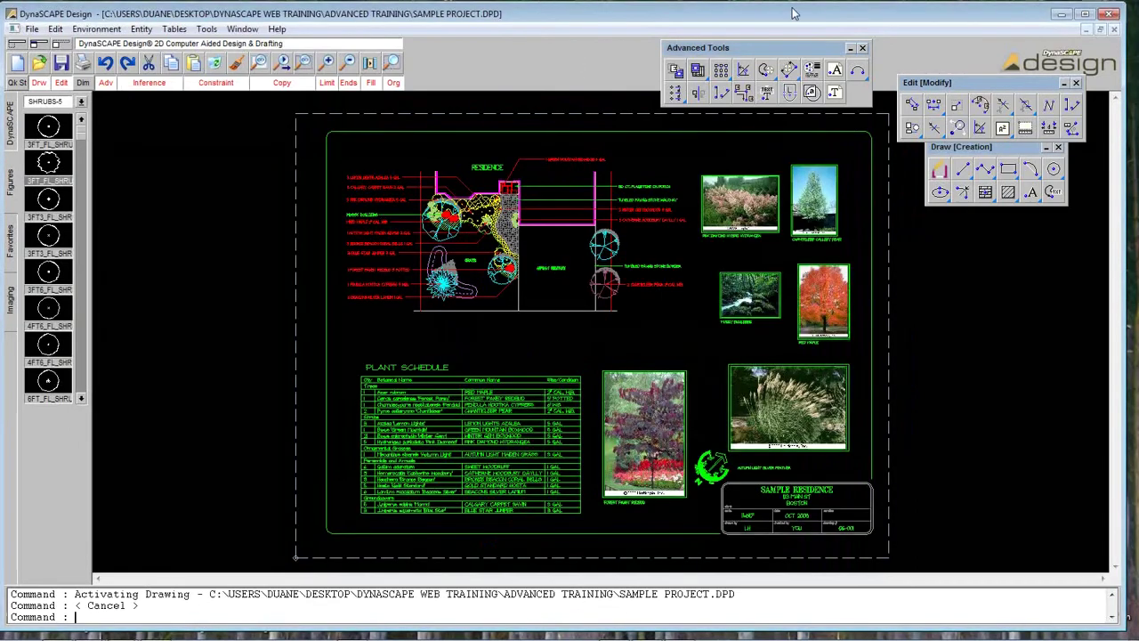
mouse_move(774, 53)
mouse_down()
mouse_move(738, 52)
mouse_move(775, 54)
mouse_up()
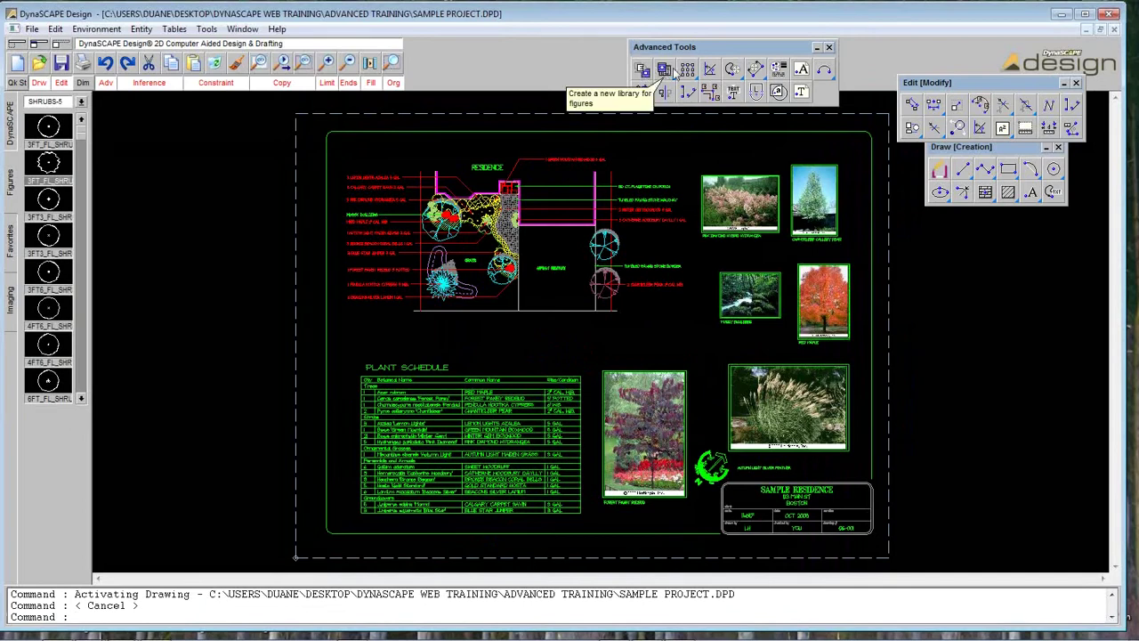
drag(706, 53, 706, 55)
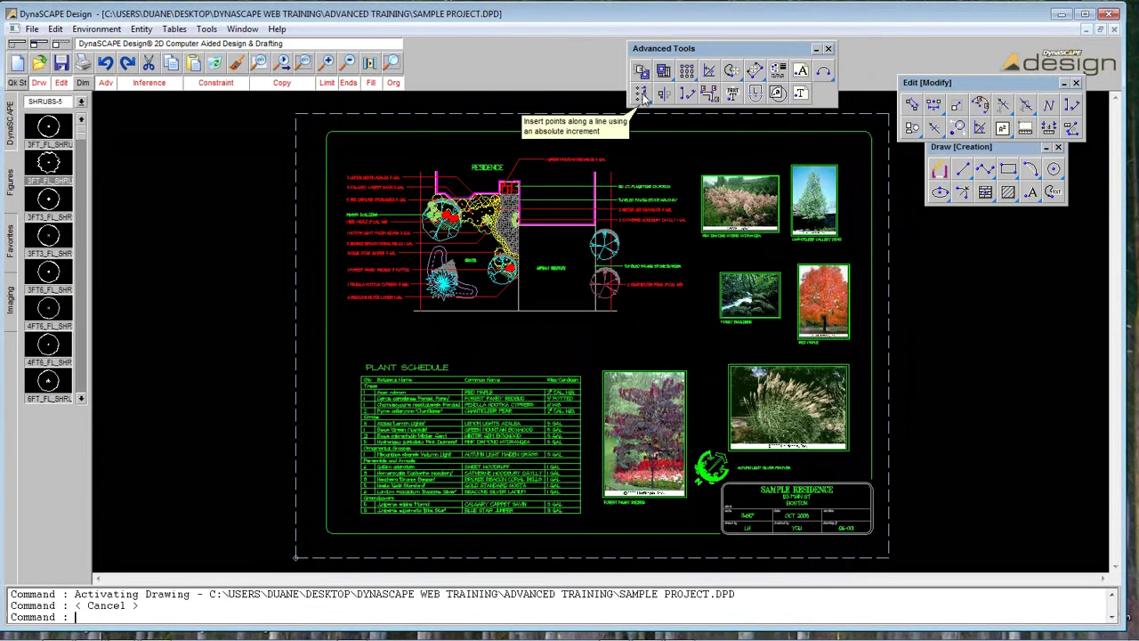
drag(979, 82, 984, 69)
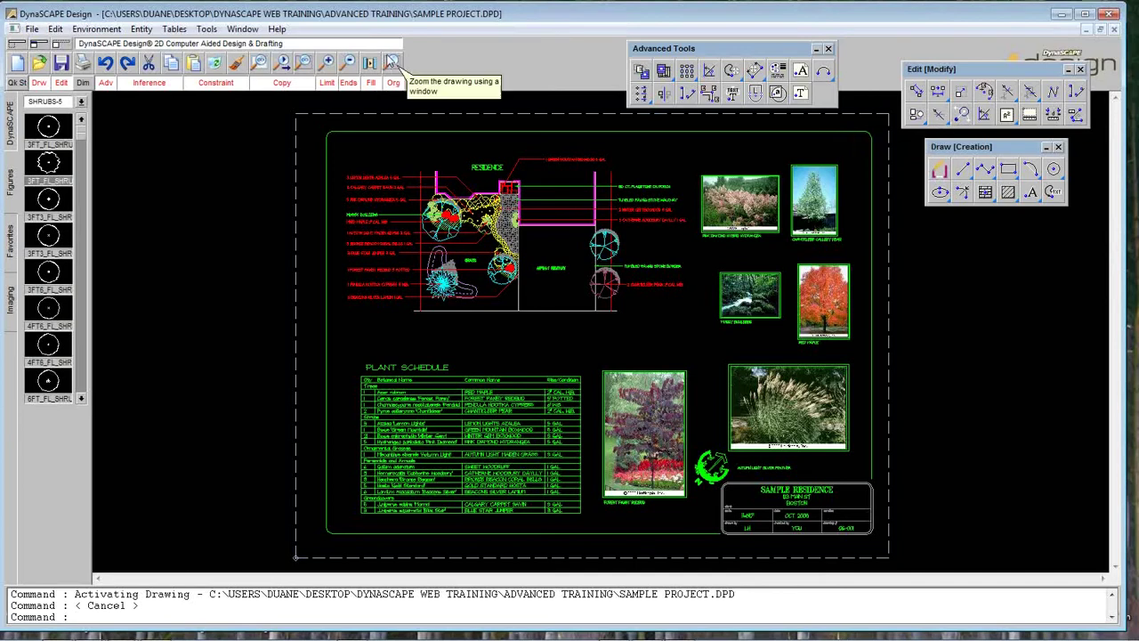
click(392, 62)
key(Escape)
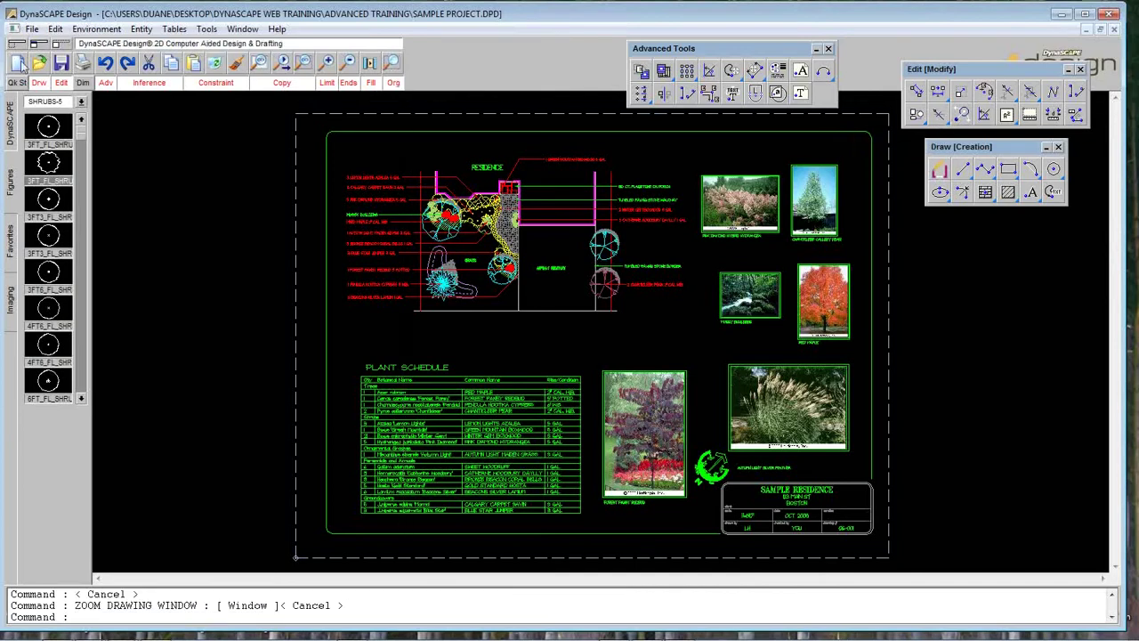
- Create a new drawing from the prototype v5.0: Imp (Landscape): A-8.5x11 - SCALE 1"=08'
click(20, 62)
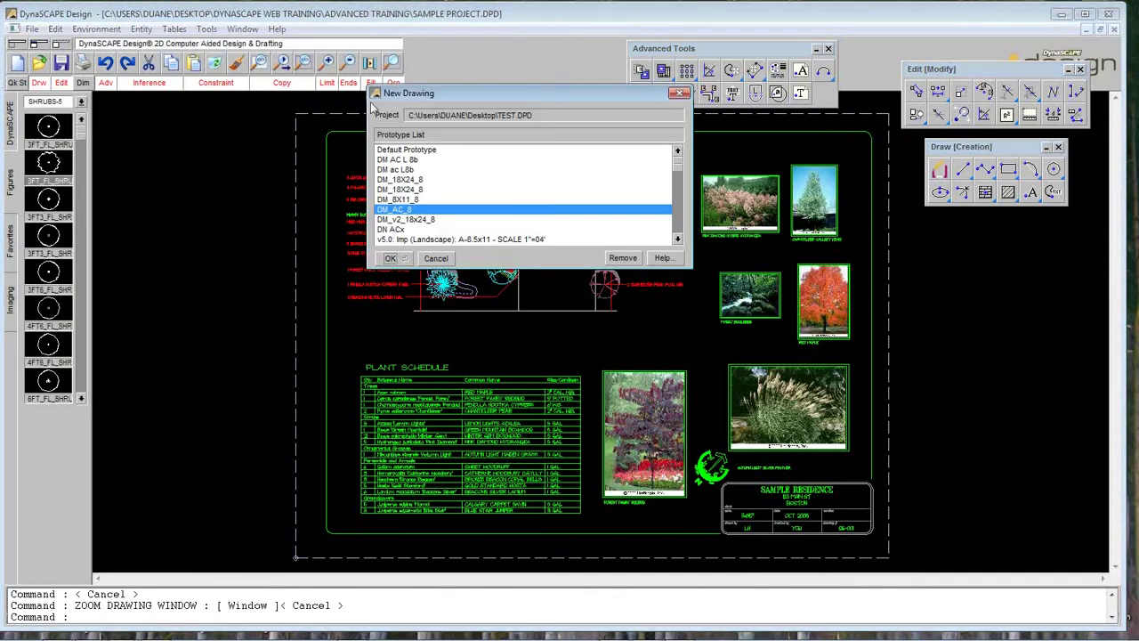
click(679, 239)
click(679, 239)
click(678, 239)
click(678, 240)
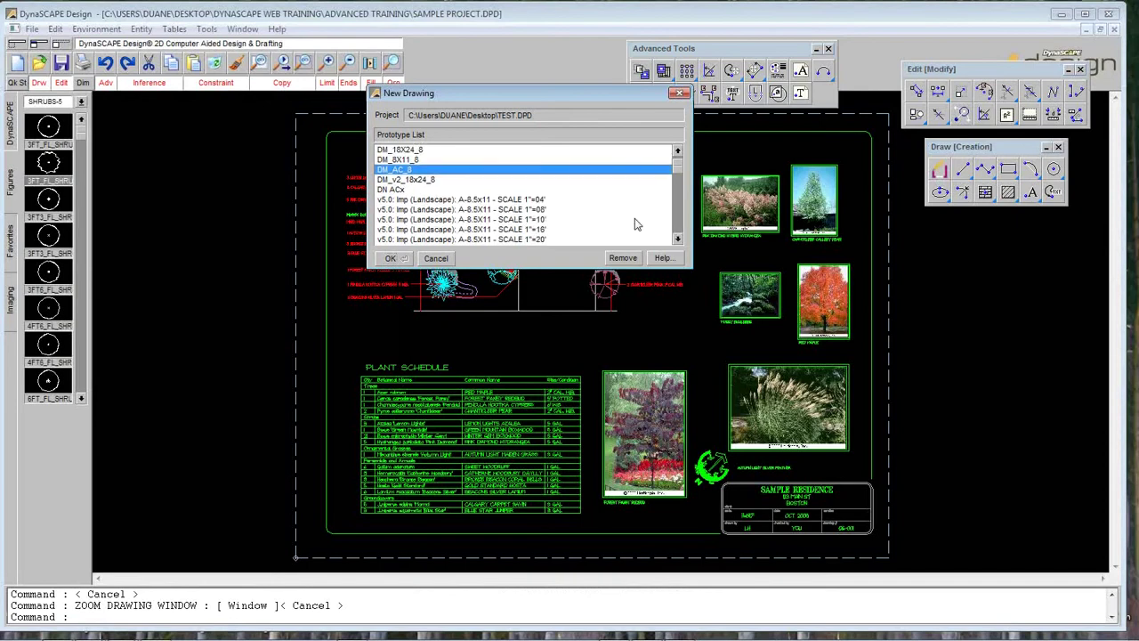
click(512, 209)
click(399, 258)
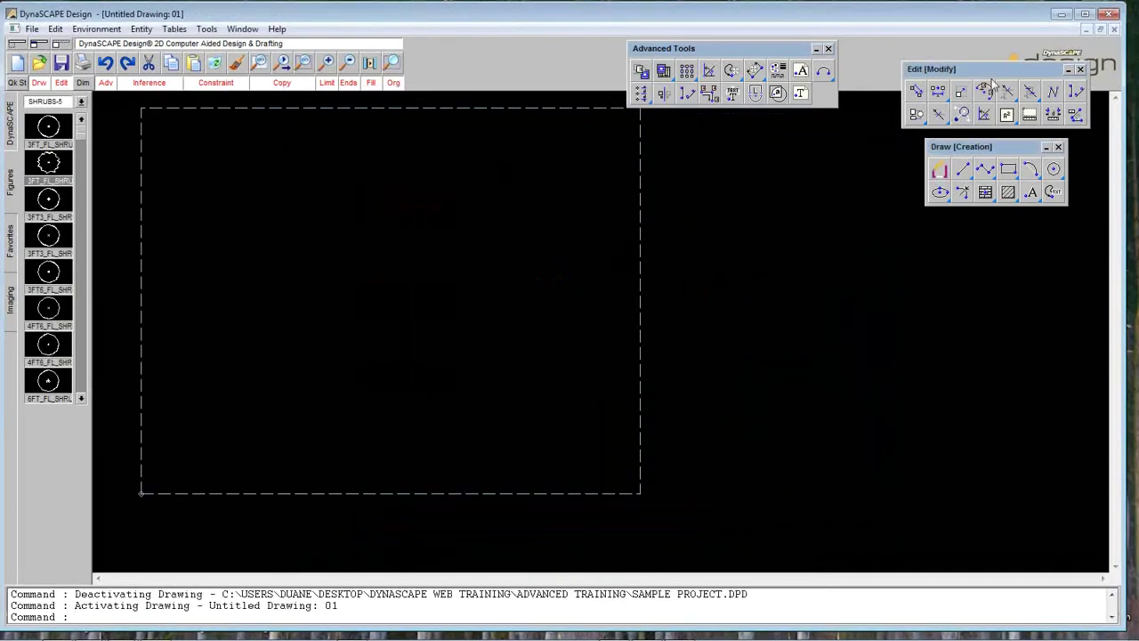
- Draw three separate horizontal lines, each 25'-0" long, staggered down the middle of the sheet
click(963, 171)
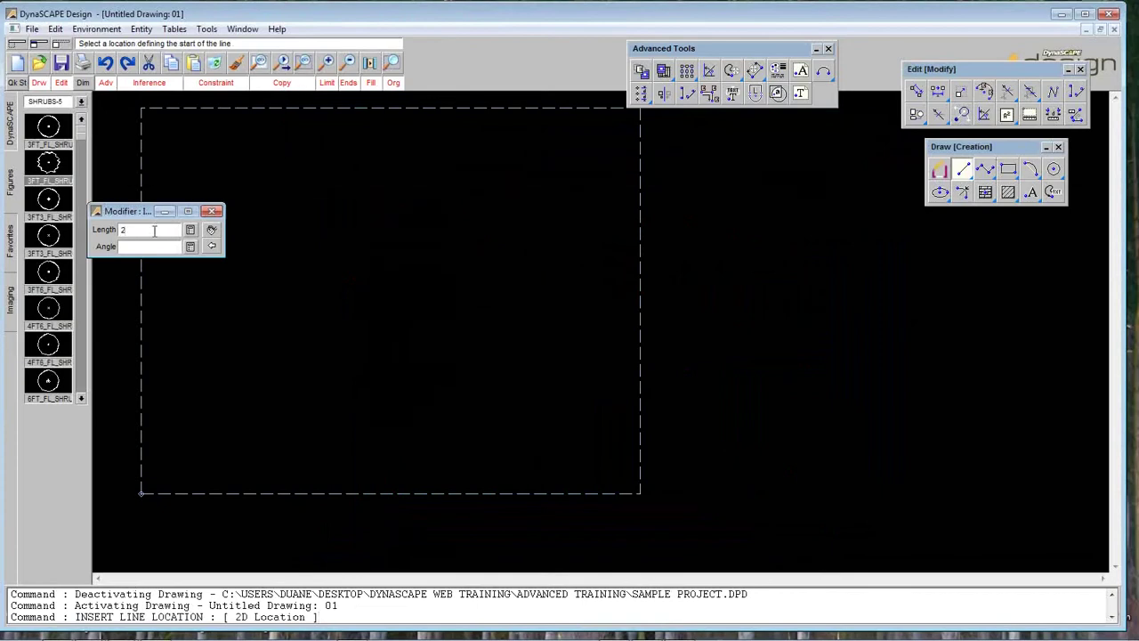
key(Return)
click(275, 237)
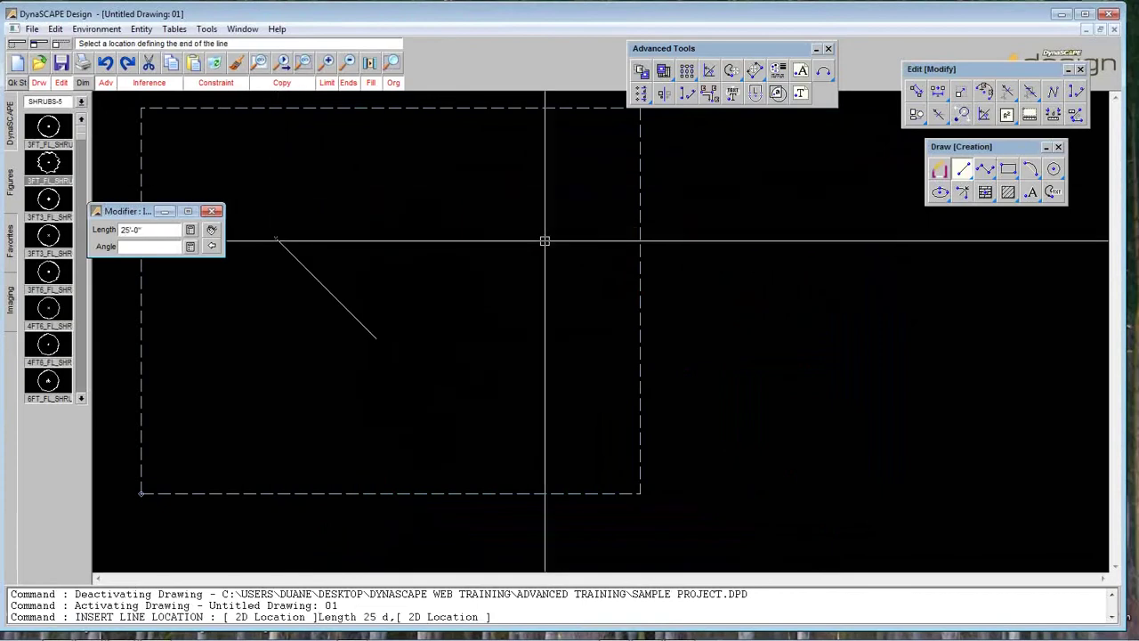
click(545, 196)
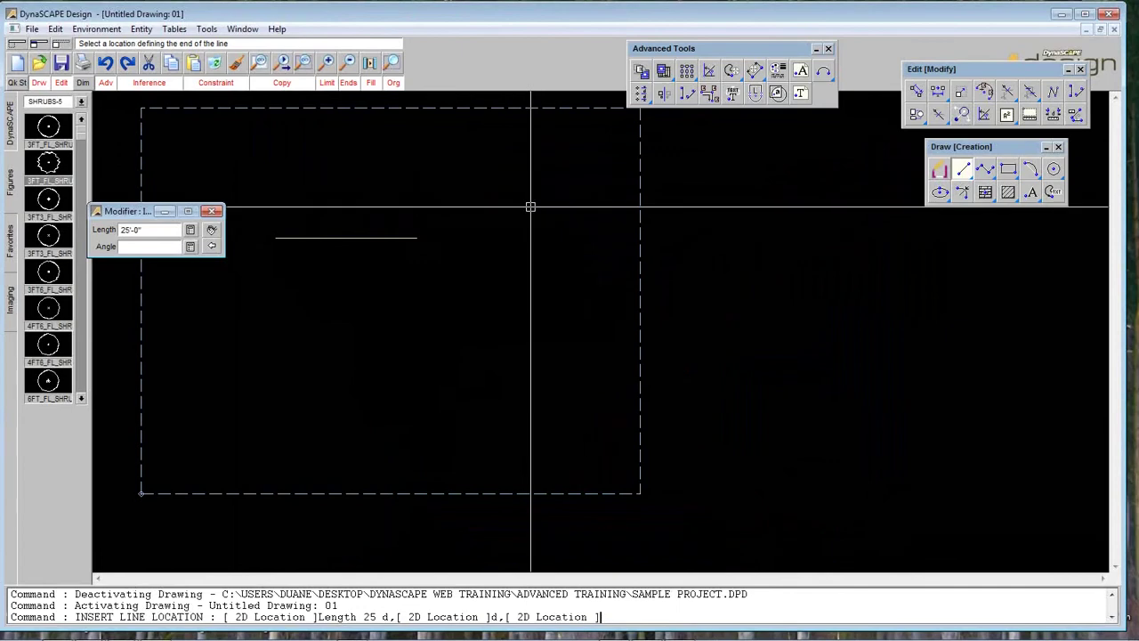
click(512, 278)
click(453, 329)
click(595, 328)
key(Escape)
- Rearrange the floating tool palettes around the three lines and detach the line-breaking tools as a separate palette
click(392, 61)
click(275, 191)
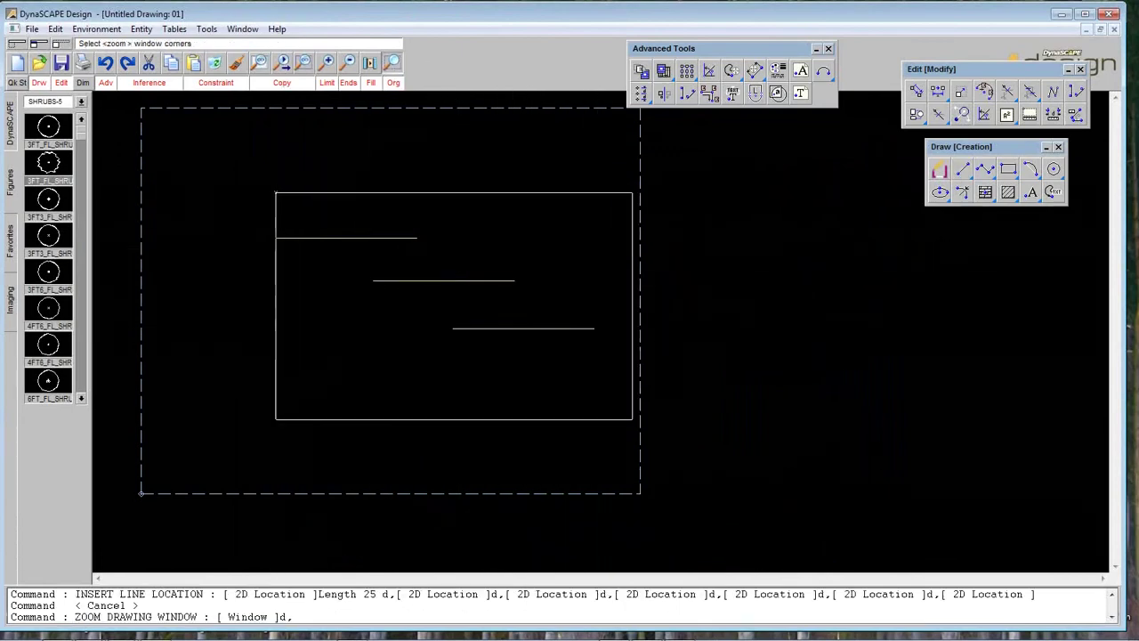
click(680, 428)
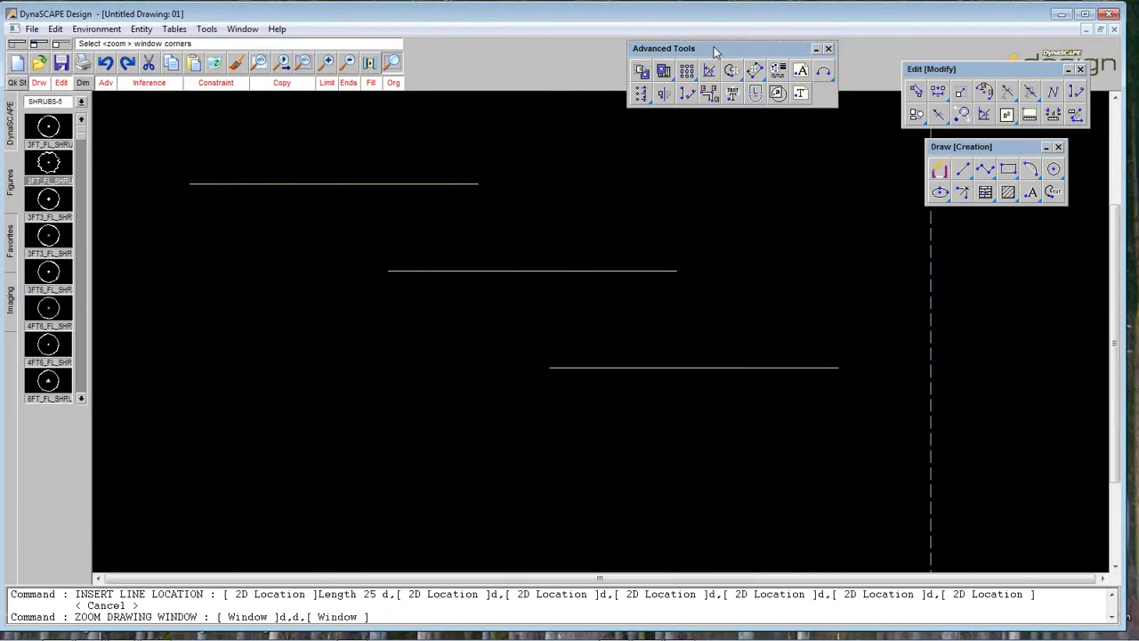
drag(791, 55, 780, 55)
drag(943, 68, 893, 59)
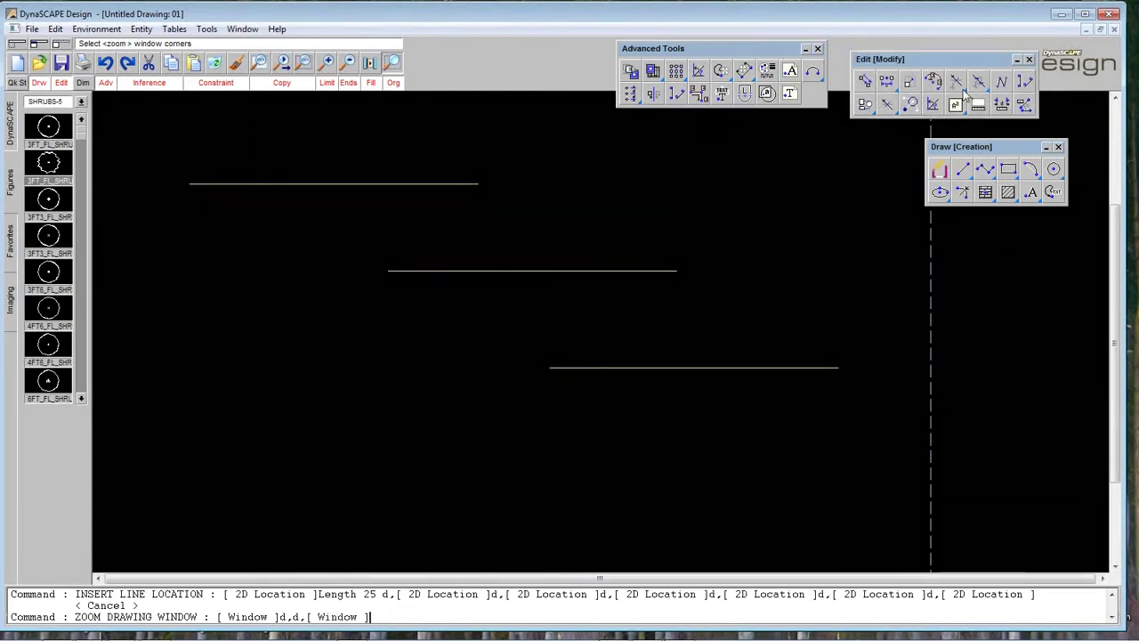
drag(974, 152, 950, 153)
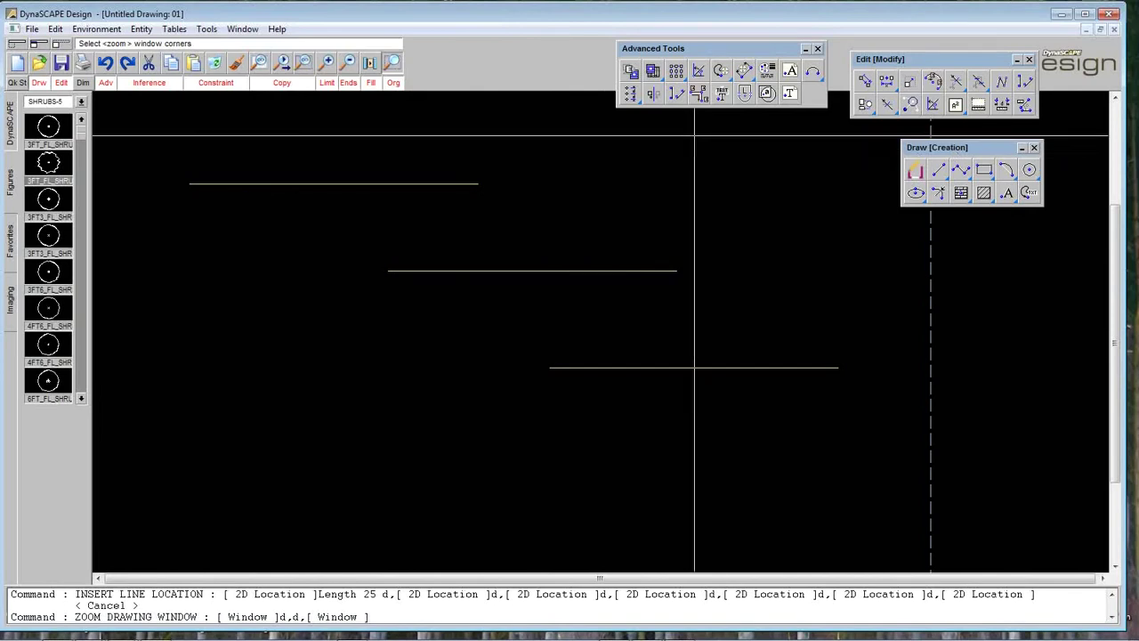
key(Escape)
drag(703, 46, 703, 47)
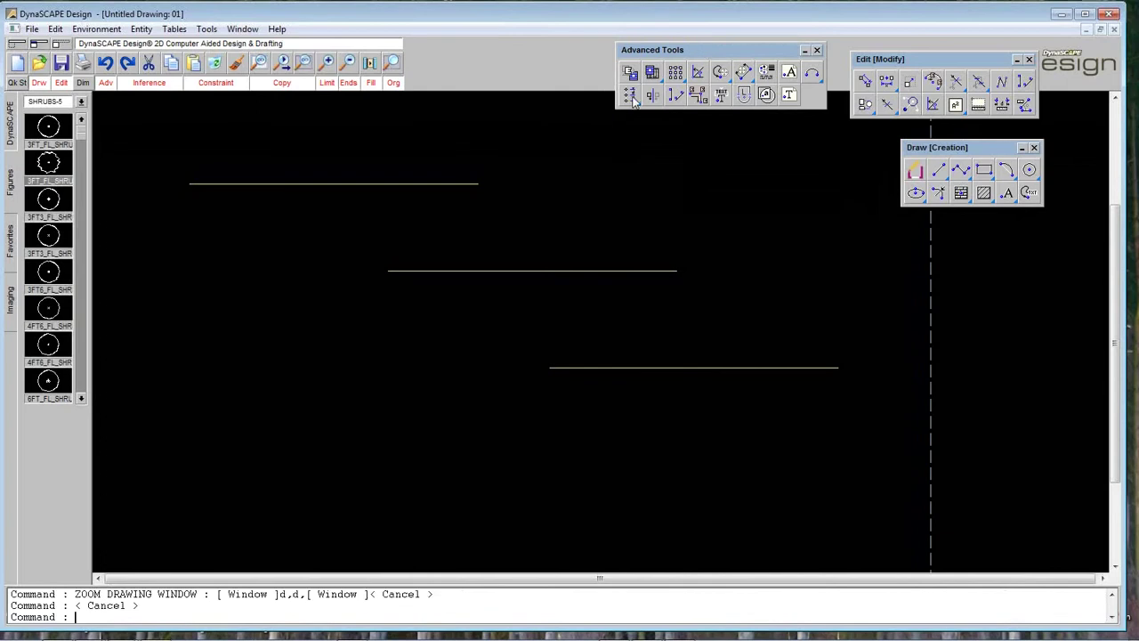
click(888, 105)
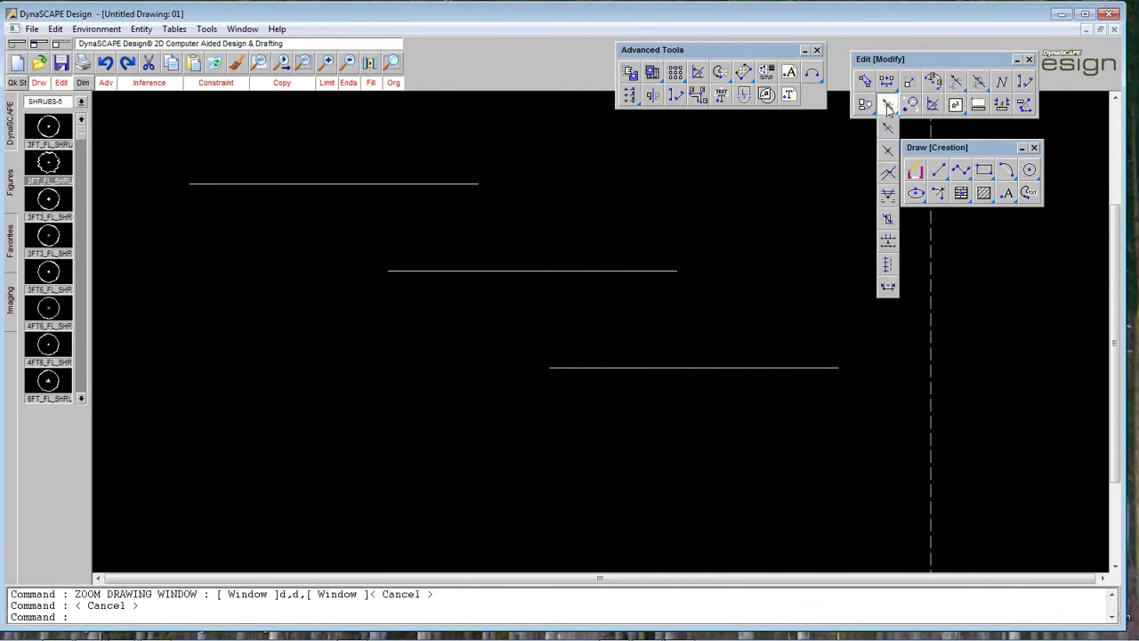
drag(886, 105, 803, 134)
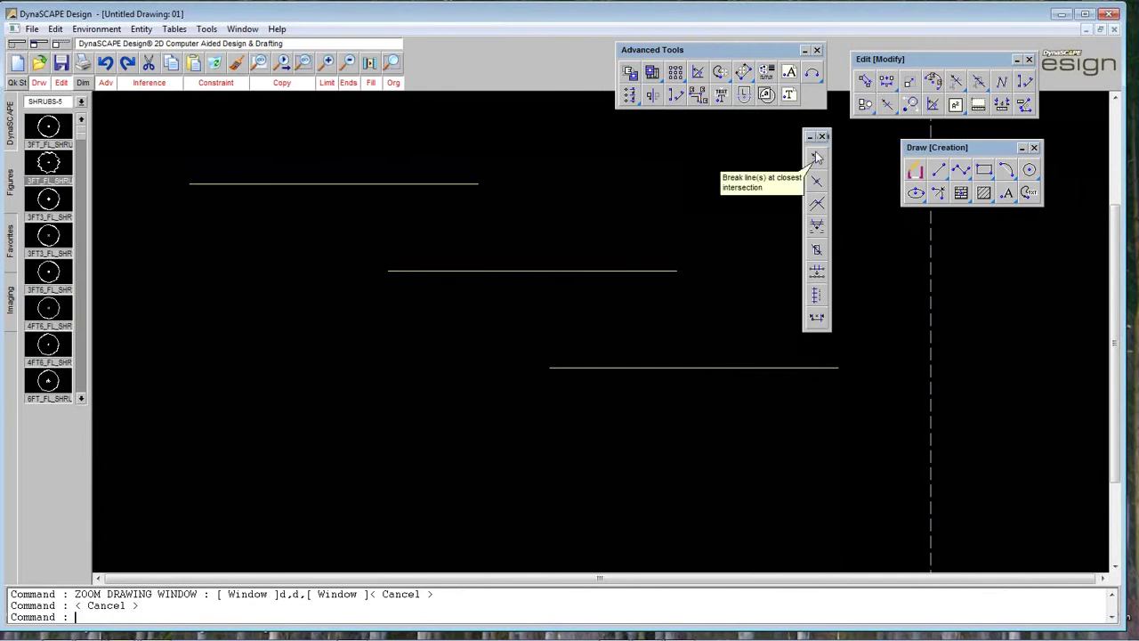
- Draw a vertical line crossing the uppermost horizontal line near its left end
click(818, 157)
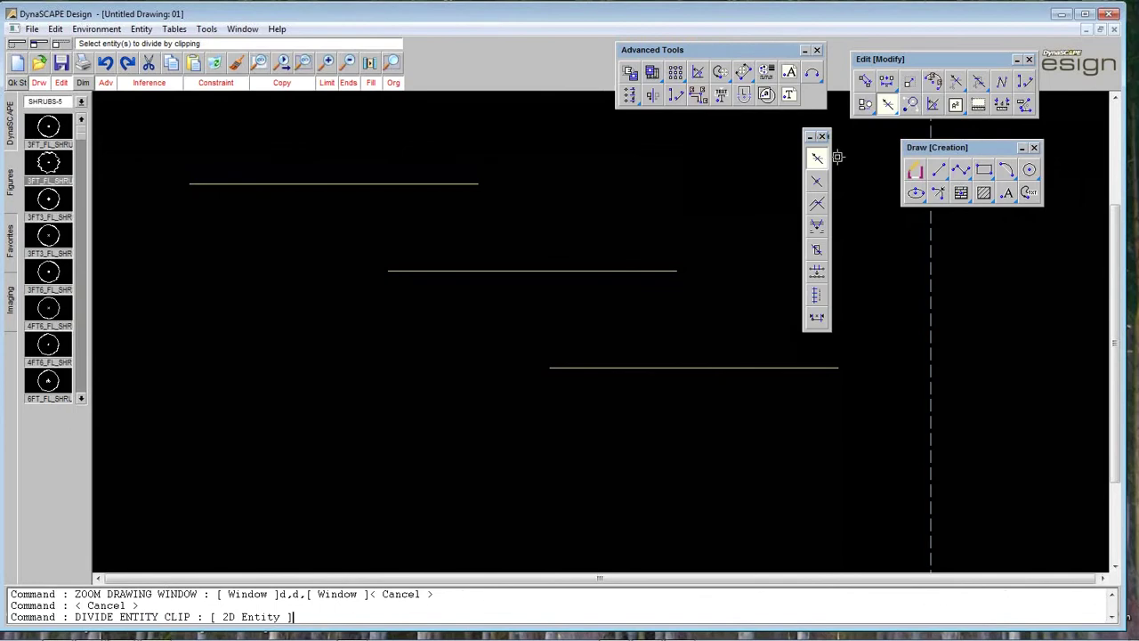
click(941, 175)
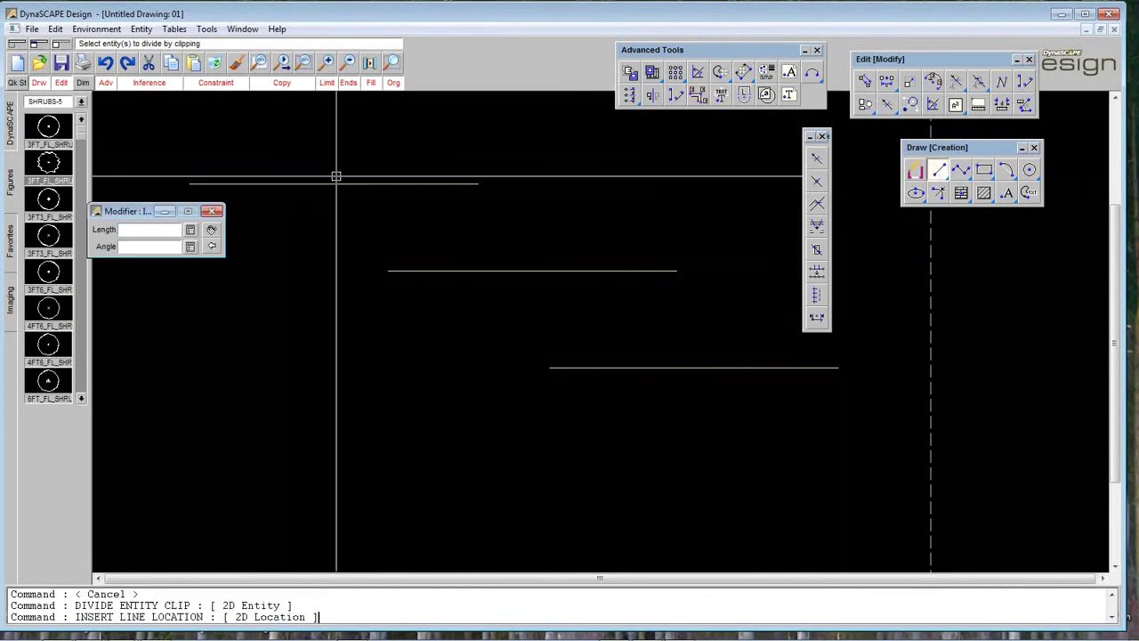
click(255, 143)
click(257, 265)
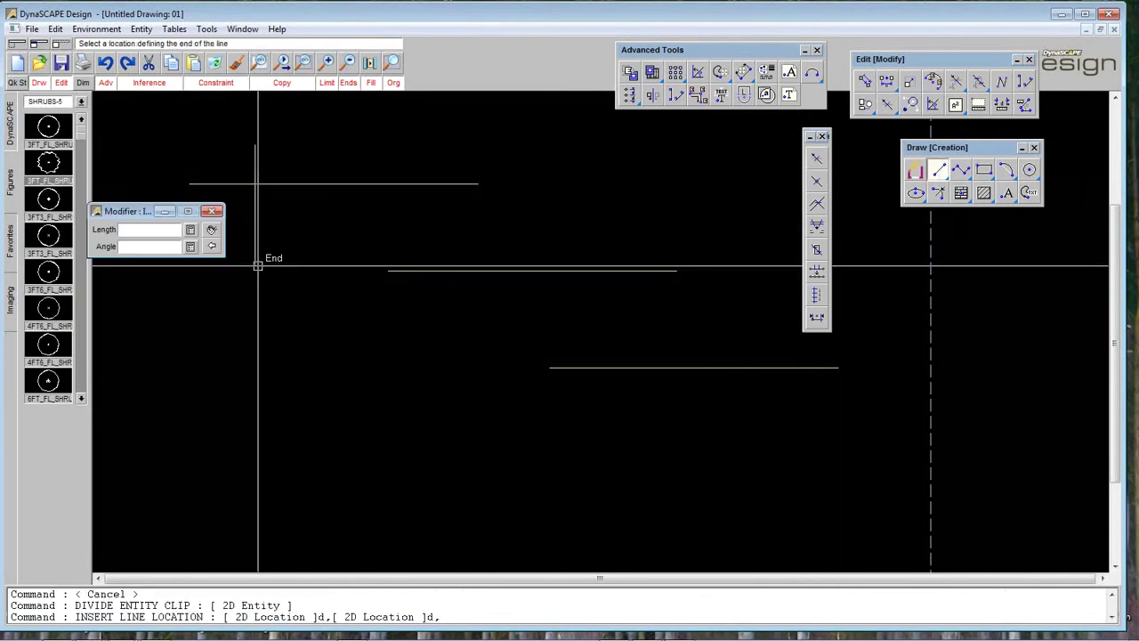
key(Escape)
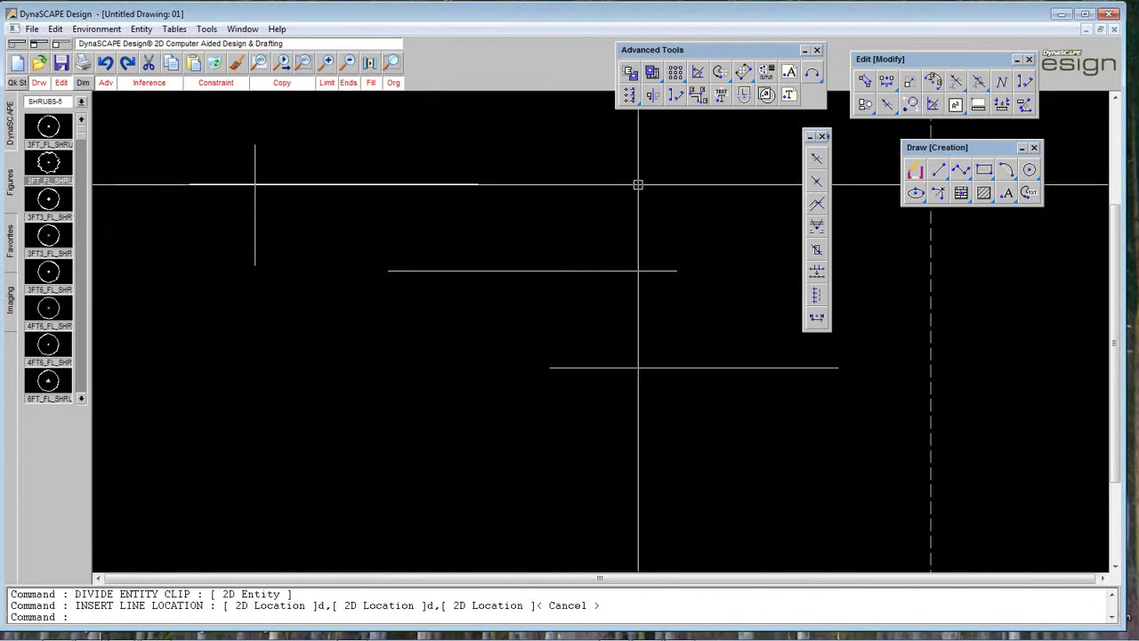
- Break the uppermost horizontal line at its intersection with the vertical line and select both pieces to check the split
click(817, 159)
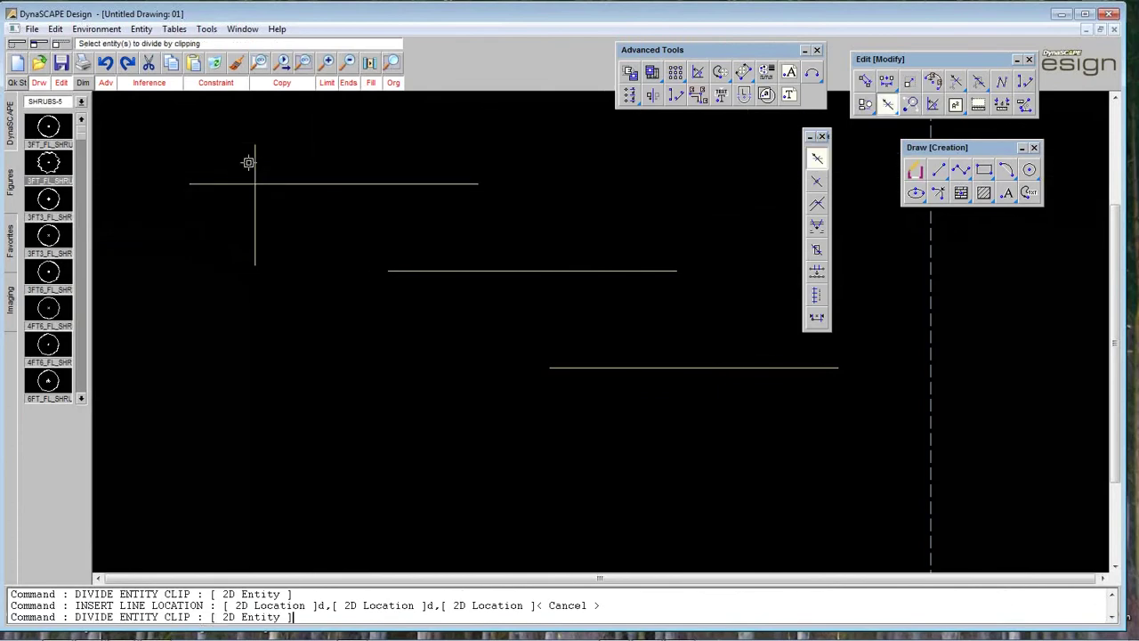
click(297, 184)
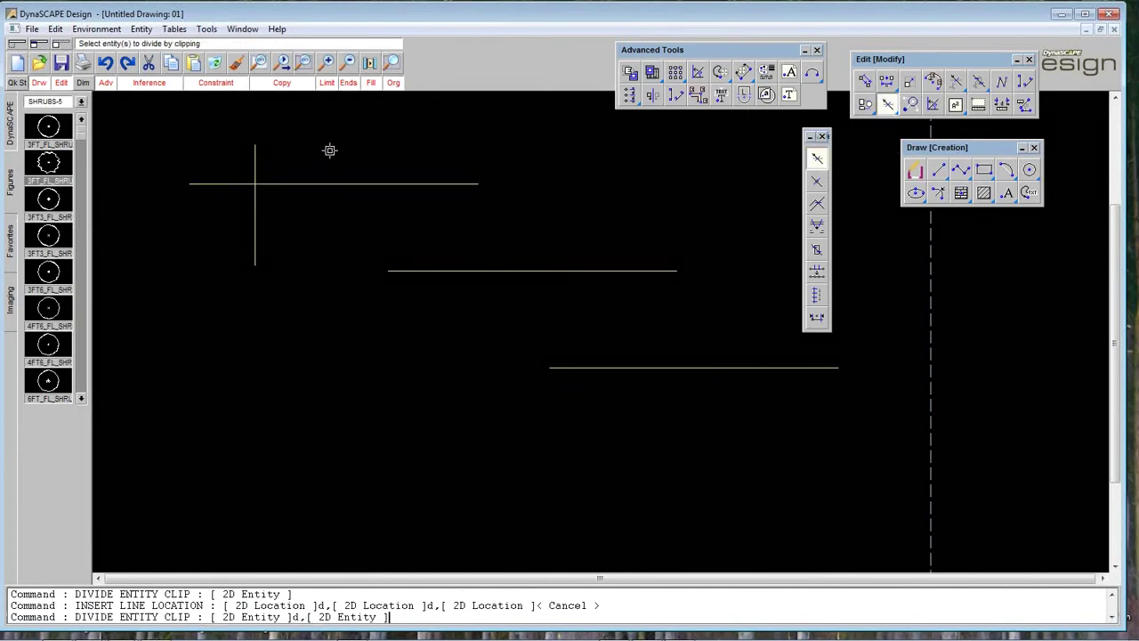
key(Escape)
click(254, 184)
click(229, 183)
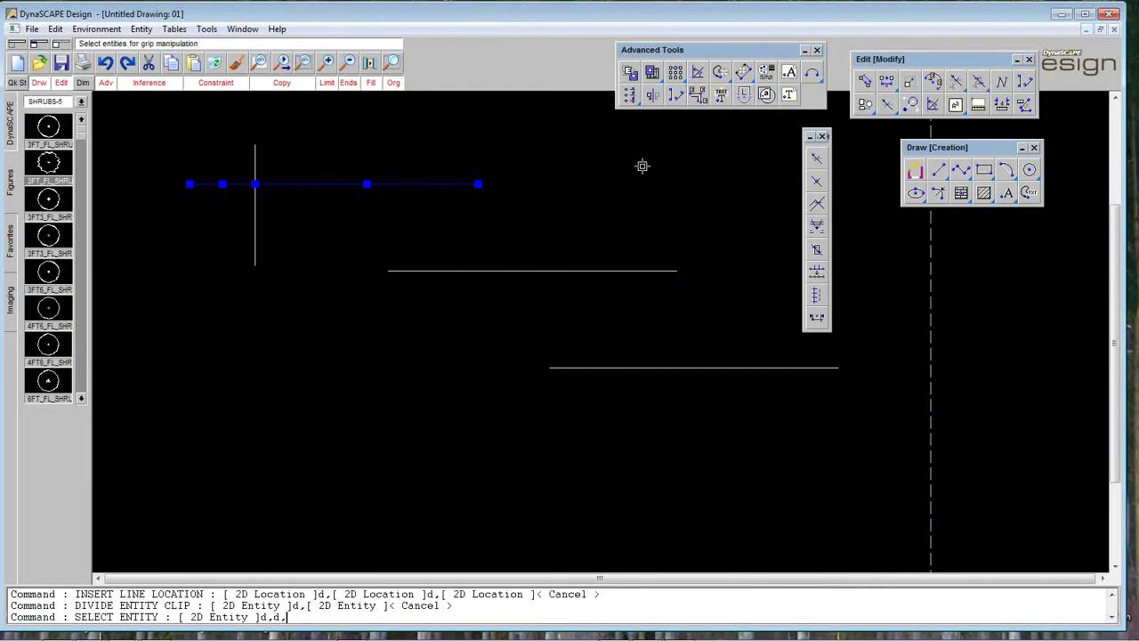
key(Escape)
- Break the vertical line at its intersection with the uppermost horizontal line and select all four pieces to check the split
click(817, 158)
click(256, 162)
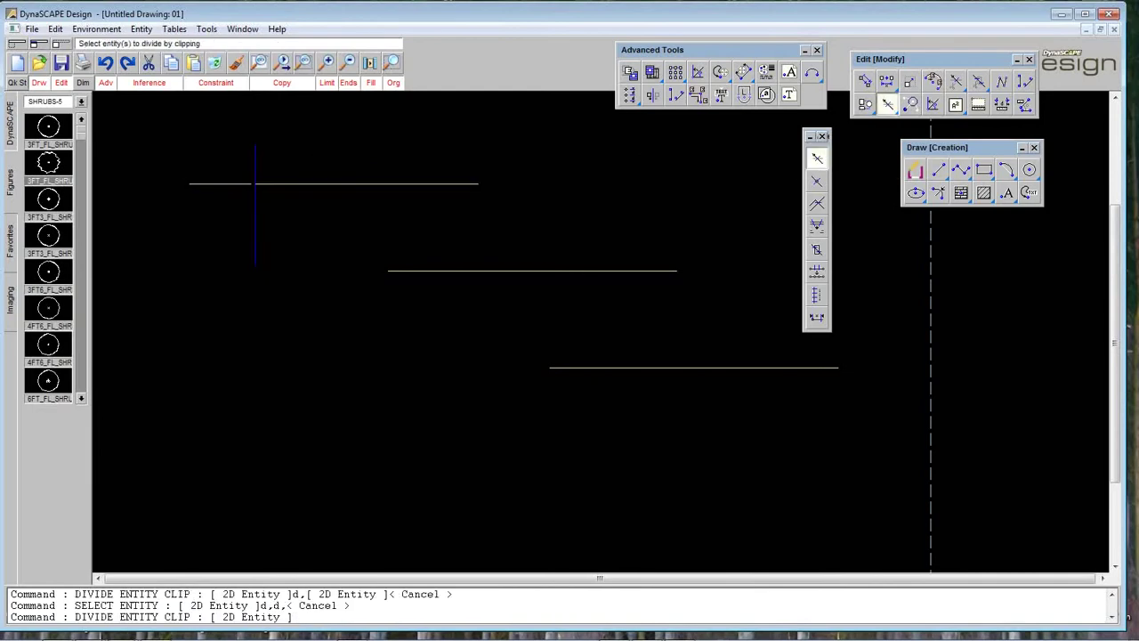
click(260, 223)
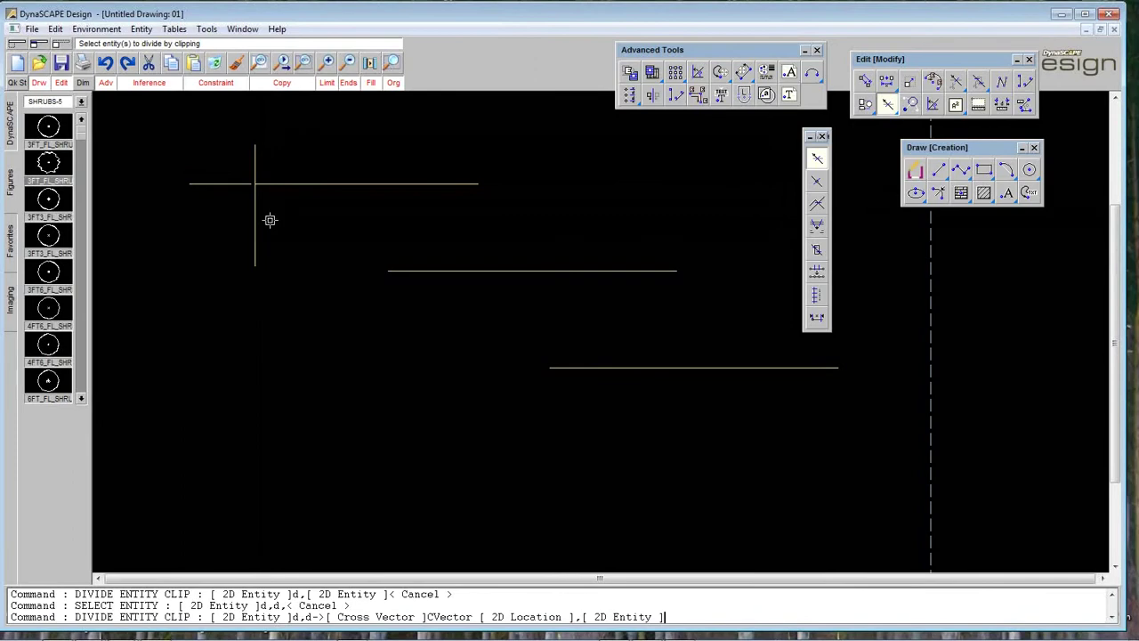
click(267, 177)
click(272, 184)
click(259, 198)
click(243, 186)
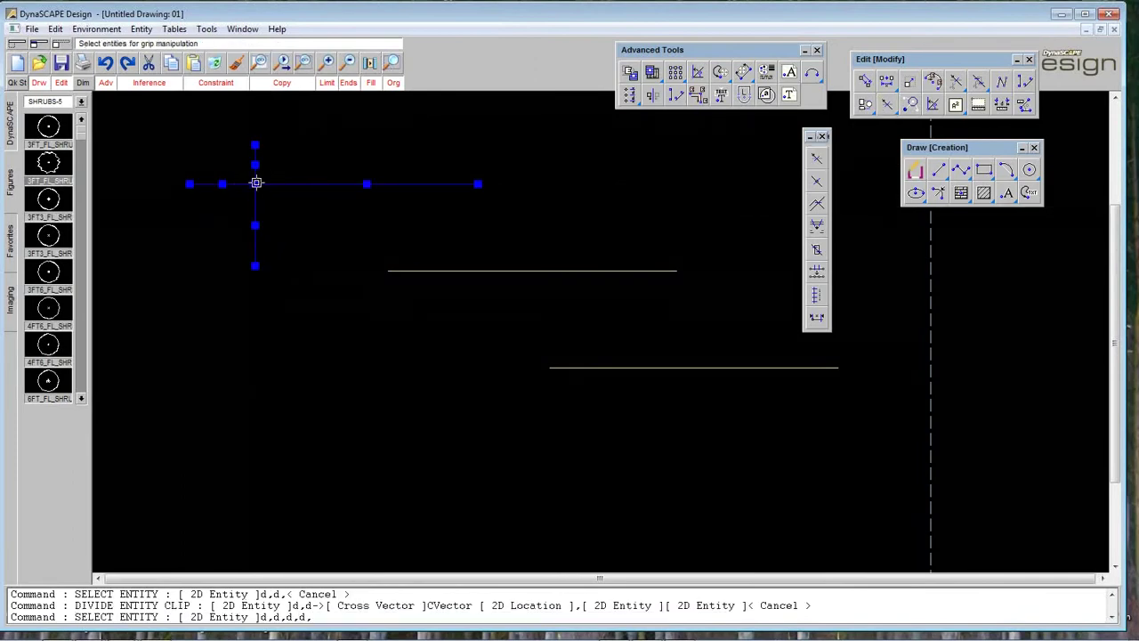
key(Escape)
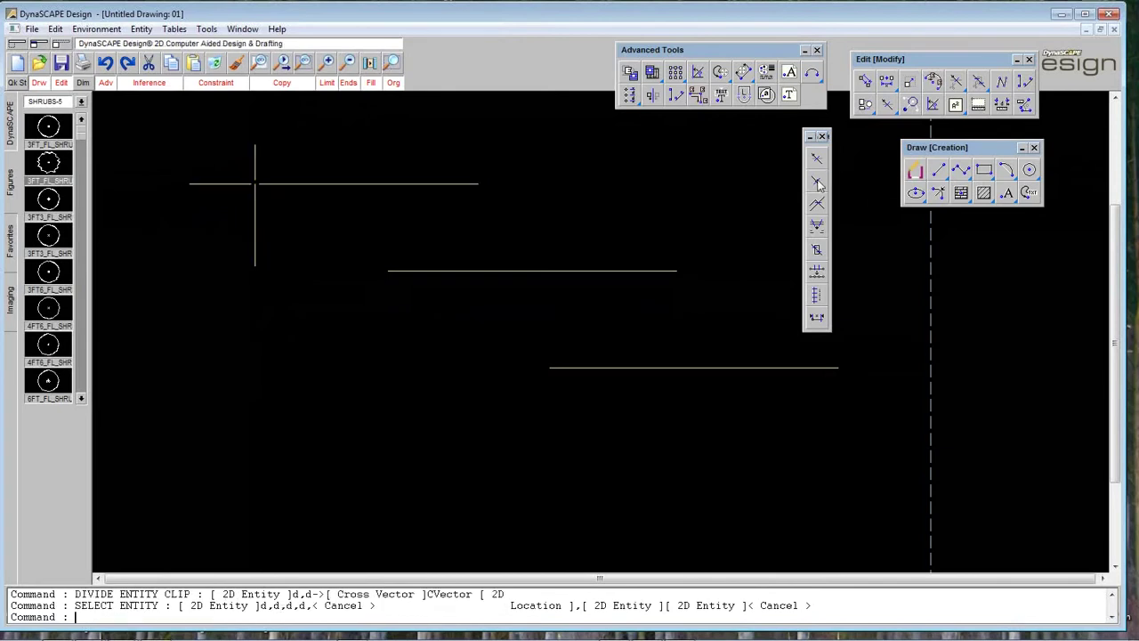
- Break the longer right-hand piece of the uppermost line at a picked location near its middle and select both parts
click(818, 181)
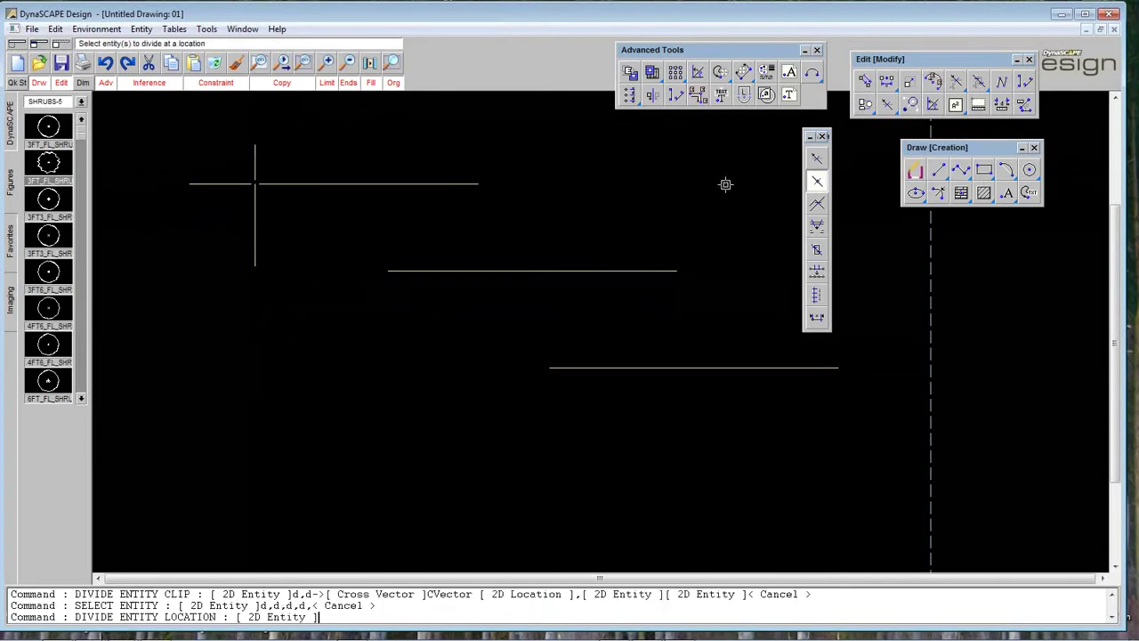
click(435, 183)
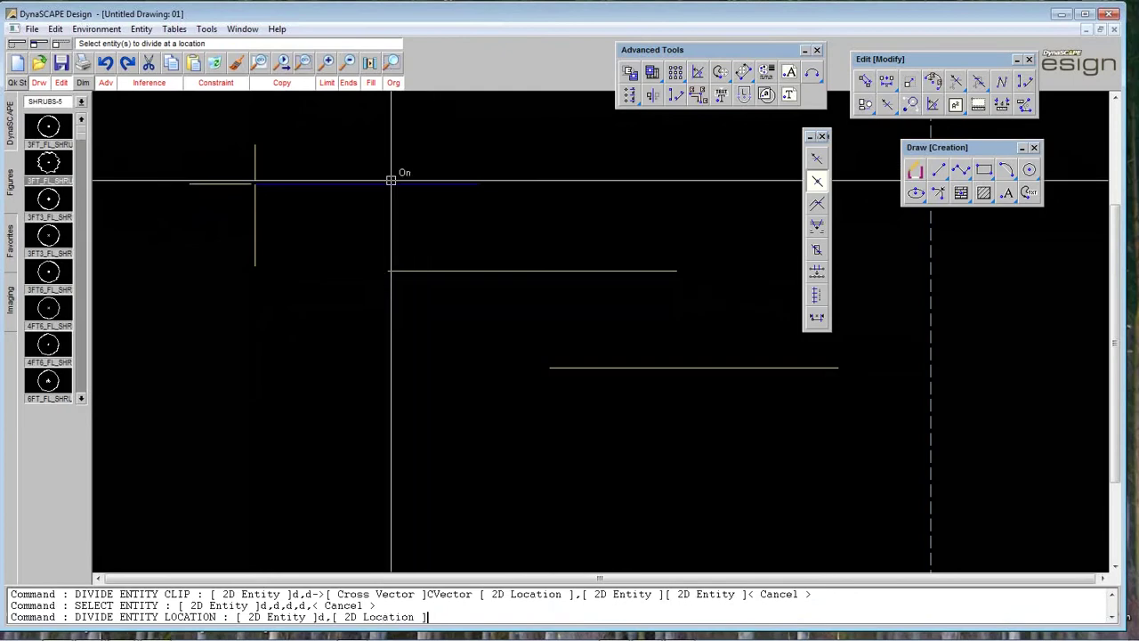
click(393, 184)
click(423, 183)
click(374, 184)
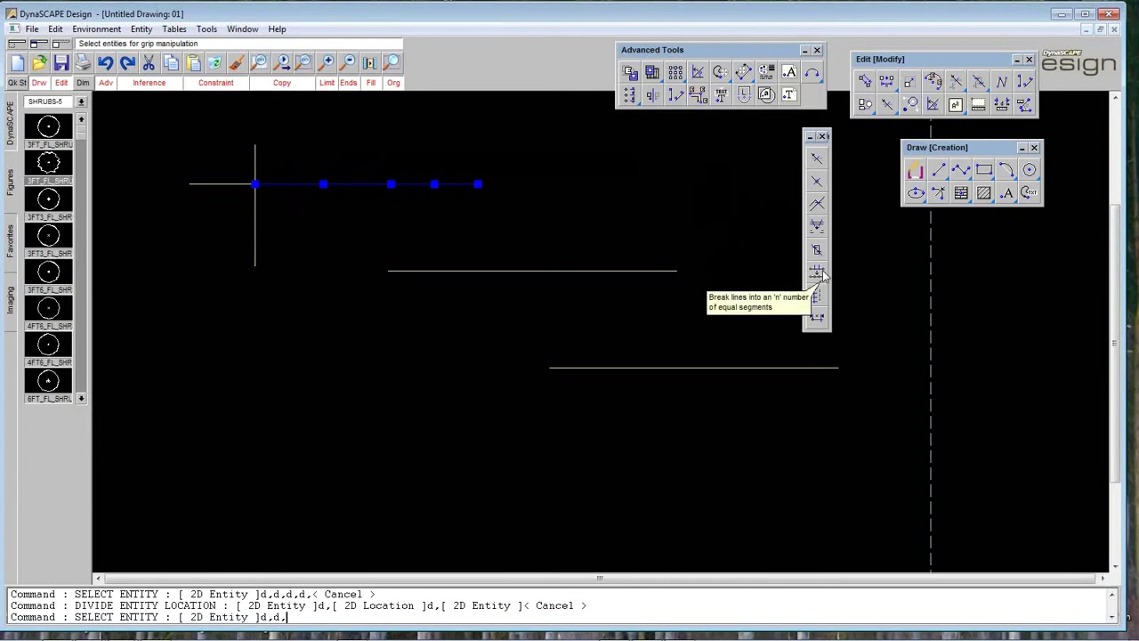
- Divide the middle horizontal line into 10 equal segments
click(817, 272)
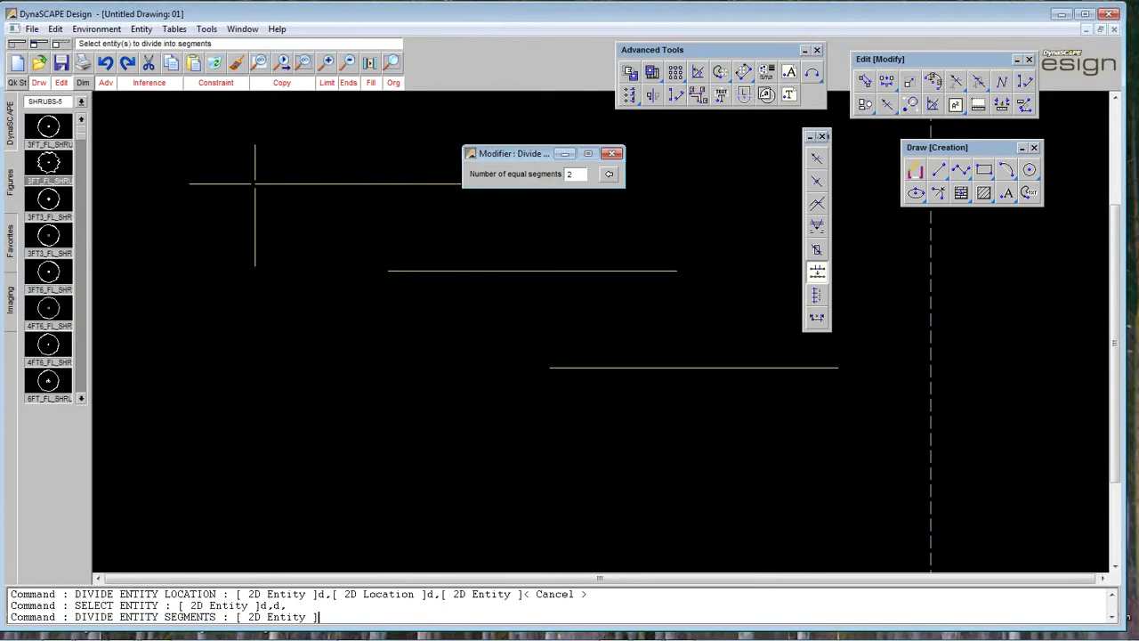
double_click(576, 174)
text(4)
key(Return)
click(554, 246)
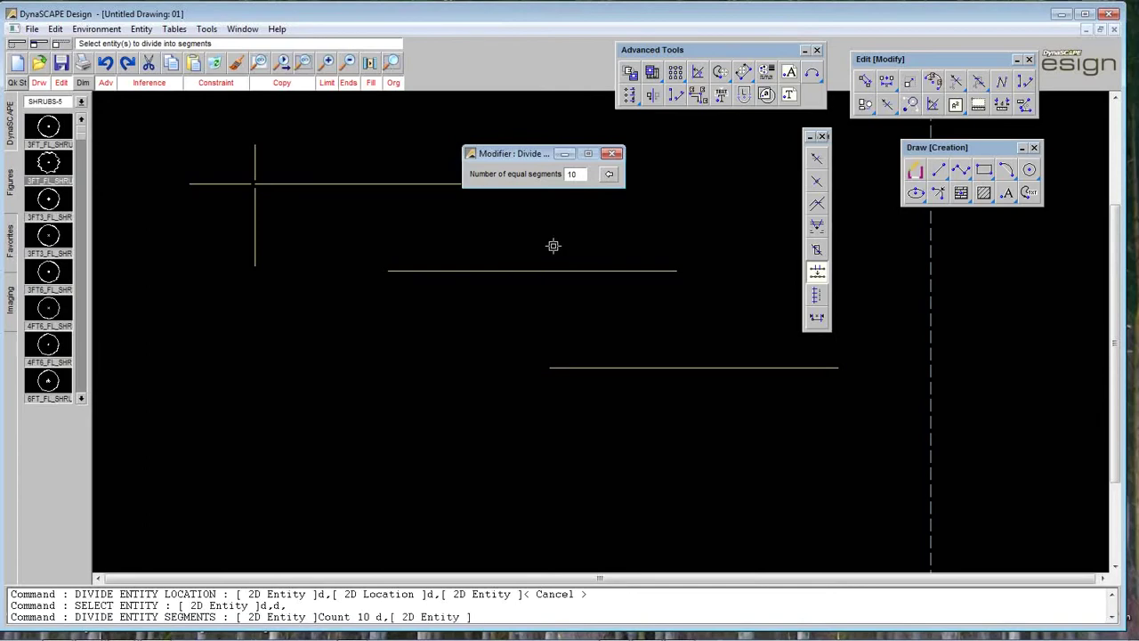
key(Escape)
- Examine the divided middle line up close and window-select its segments to check the equal spacing
click(362, 236)
click(543, 298)
key(Escape)
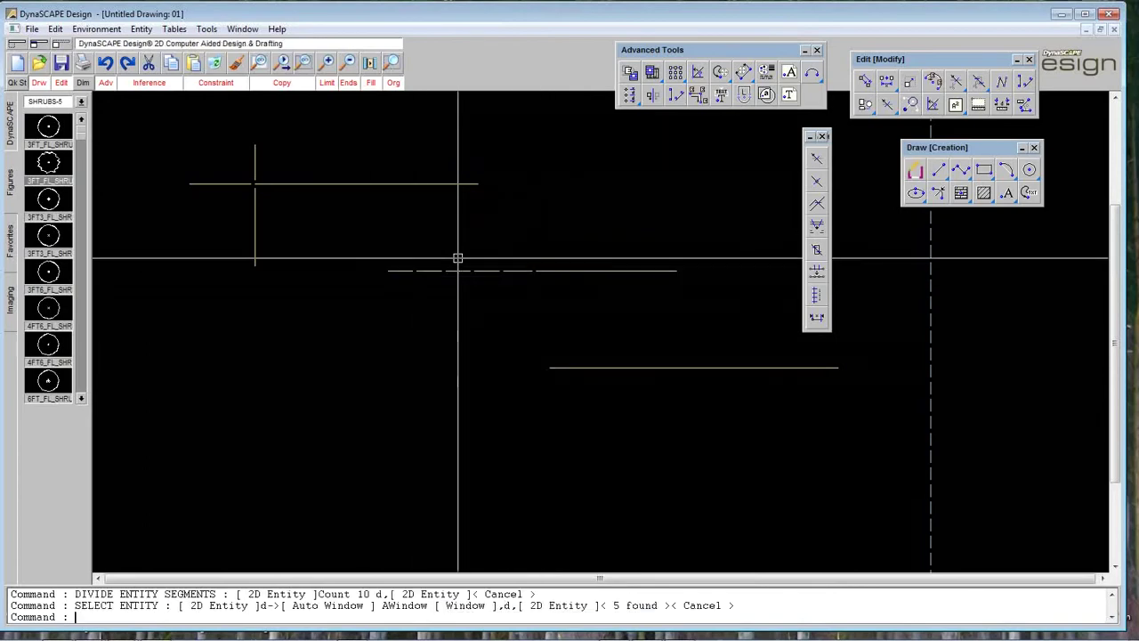
click(393, 62)
click(365, 233)
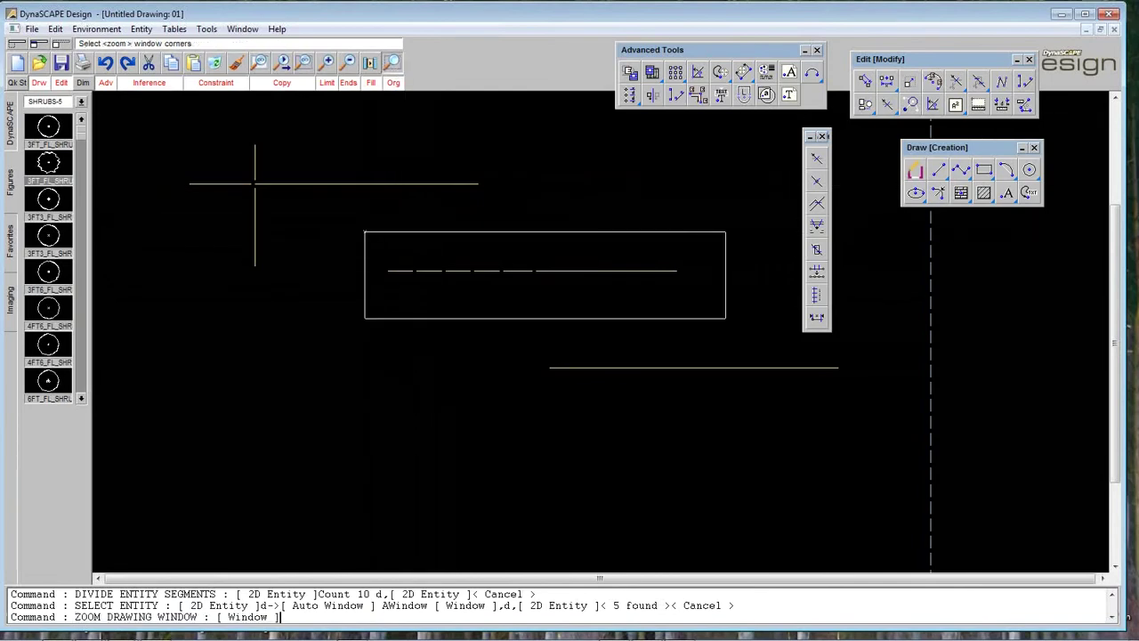
click(763, 326)
click(125, 236)
click(971, 386)
key(Escape)
key(Escape)
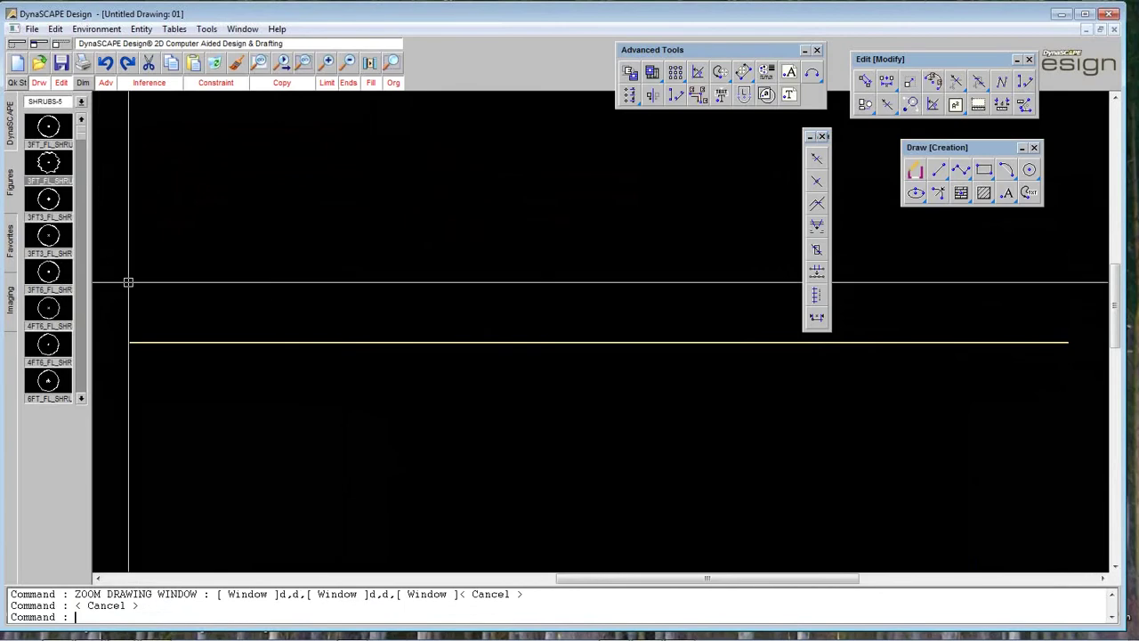
click(119, 283)
click(1083, 388)
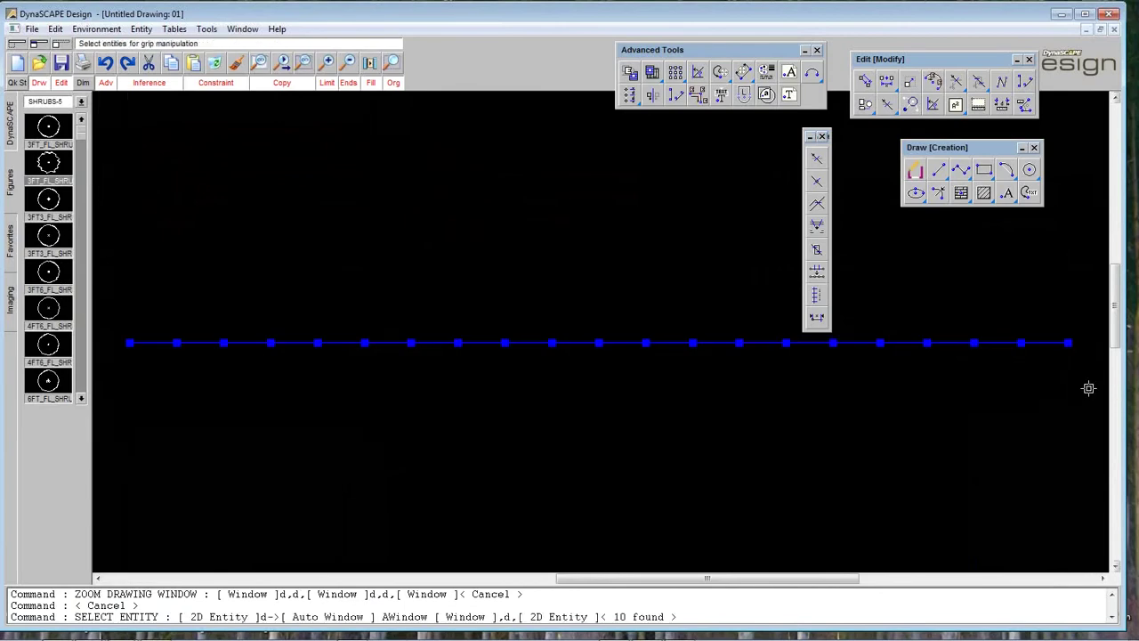
key(Escape)
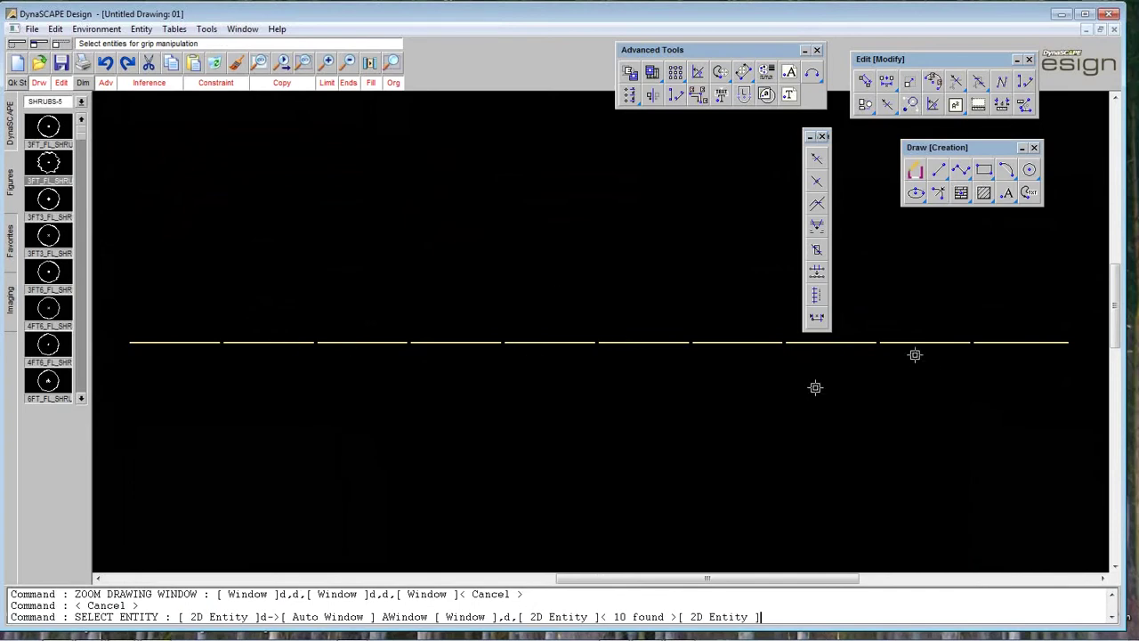
- Break the lowest horizontal line at a 1'-0" increment from its left end and select the remaining part to check it
click(348, 62)
click(499, 336)
key(Escape)
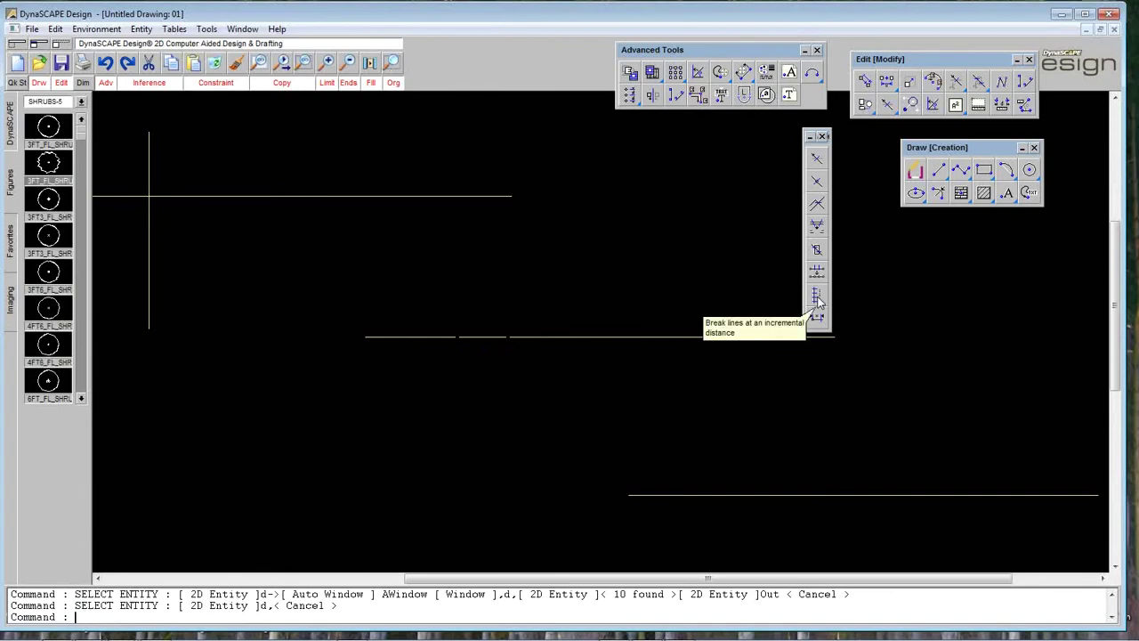
click(818, 296)
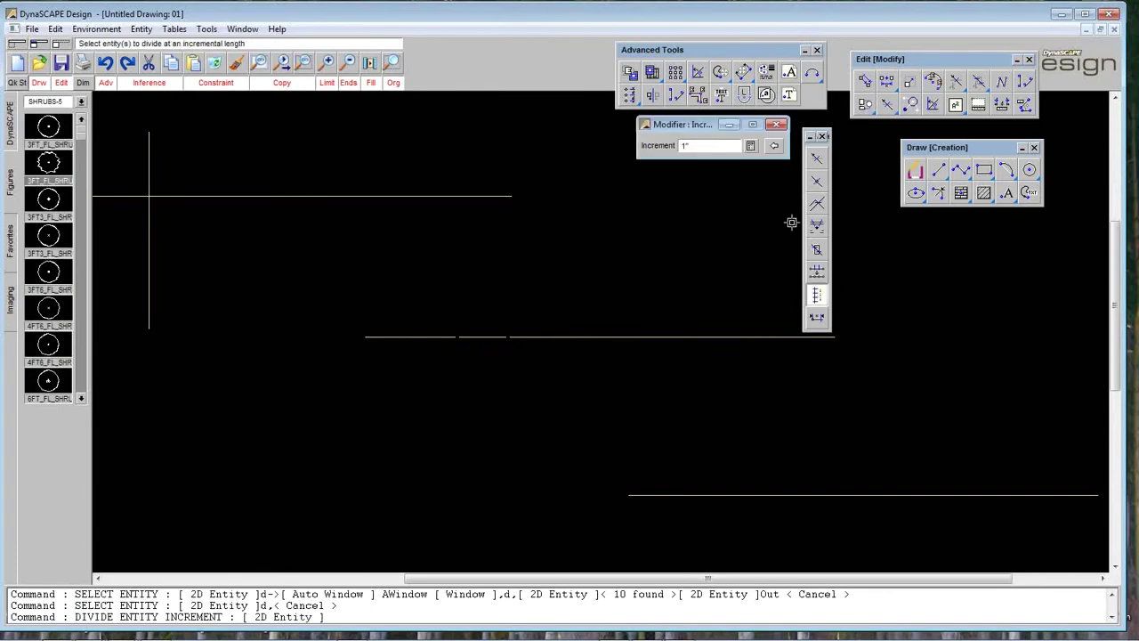
double_click(682, 150)
text(1)
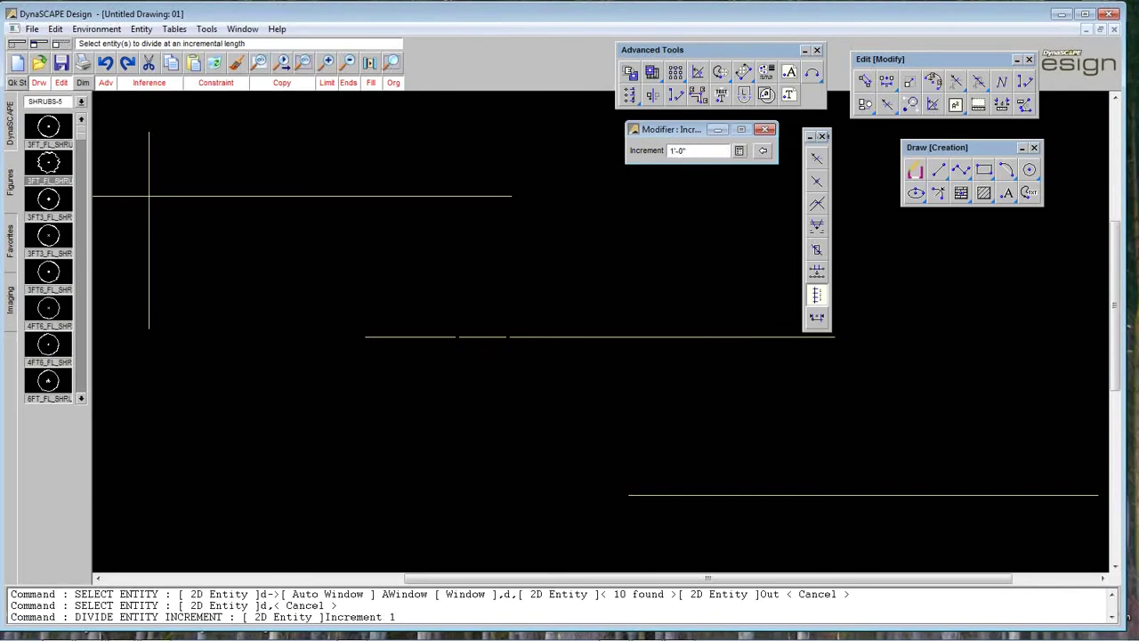
click(680, 495)
click(349, 63)
right_click(675, 392)
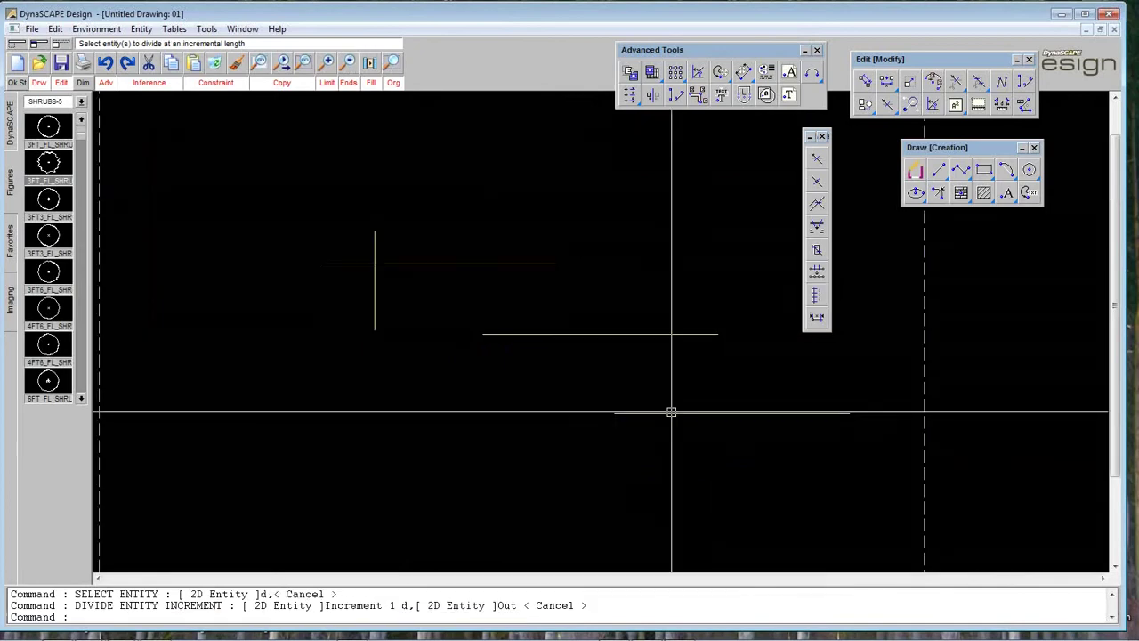
click(652, 412)
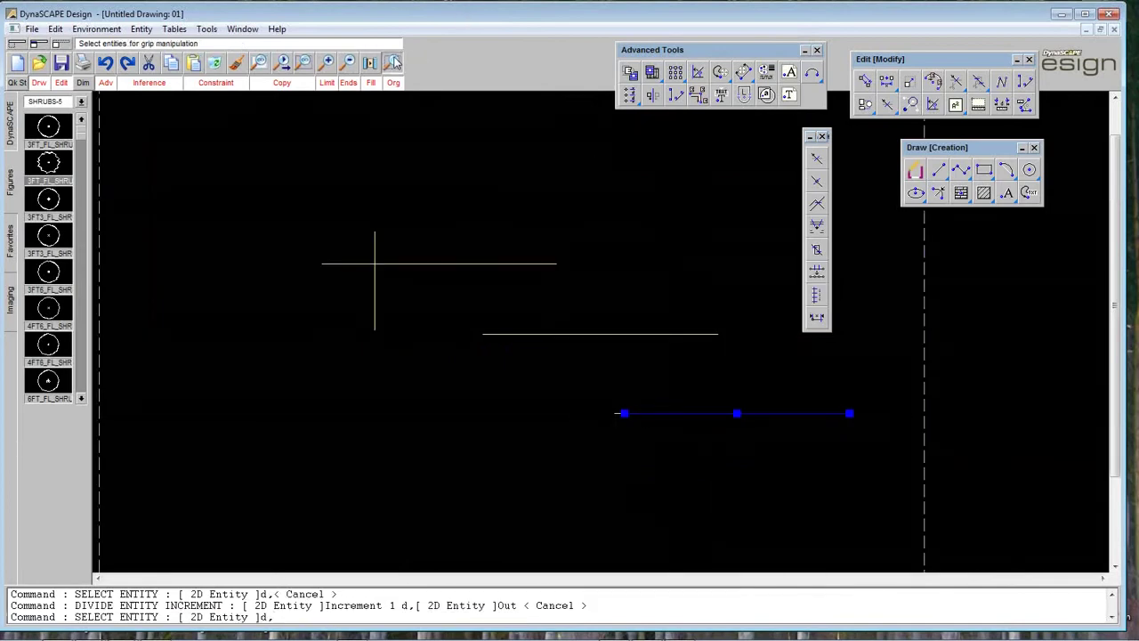
click(599, 369)
click(743, 440)
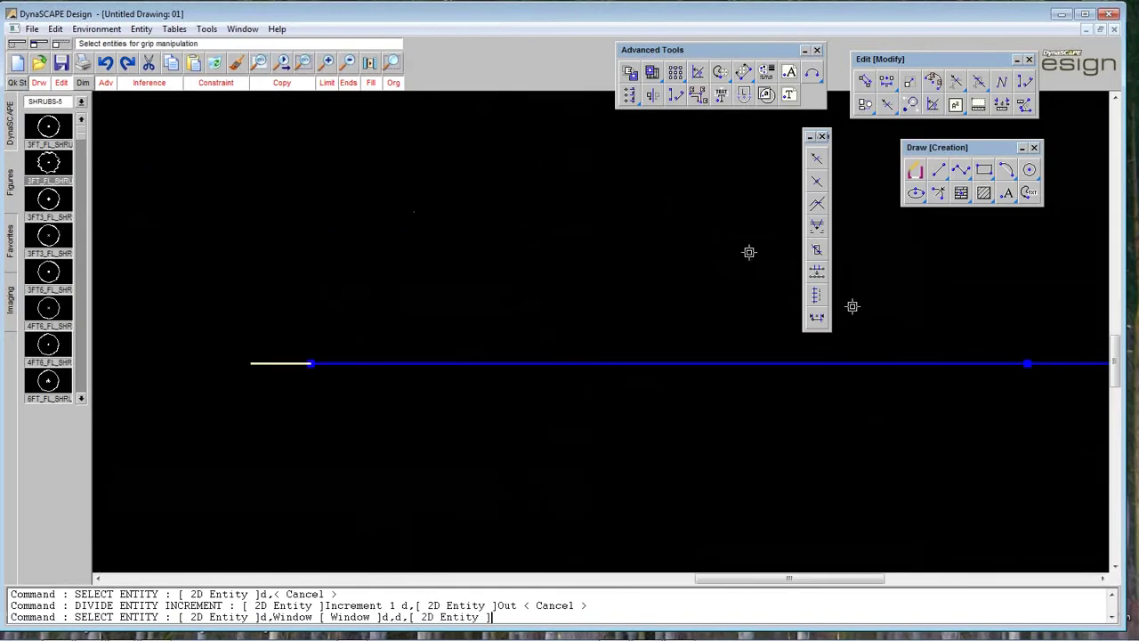
- Break two more 1'-0" increments off the left end of the lowest line's remaining part and select one to check
click(817, 295)
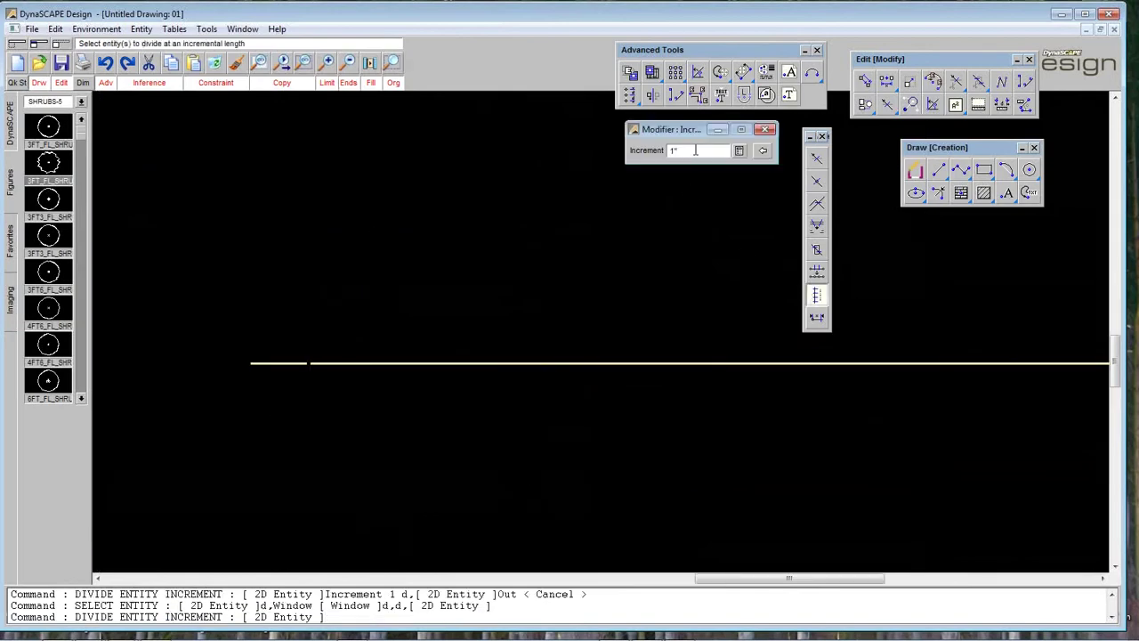
text(1)
click(331, 363)
click(395, 361)
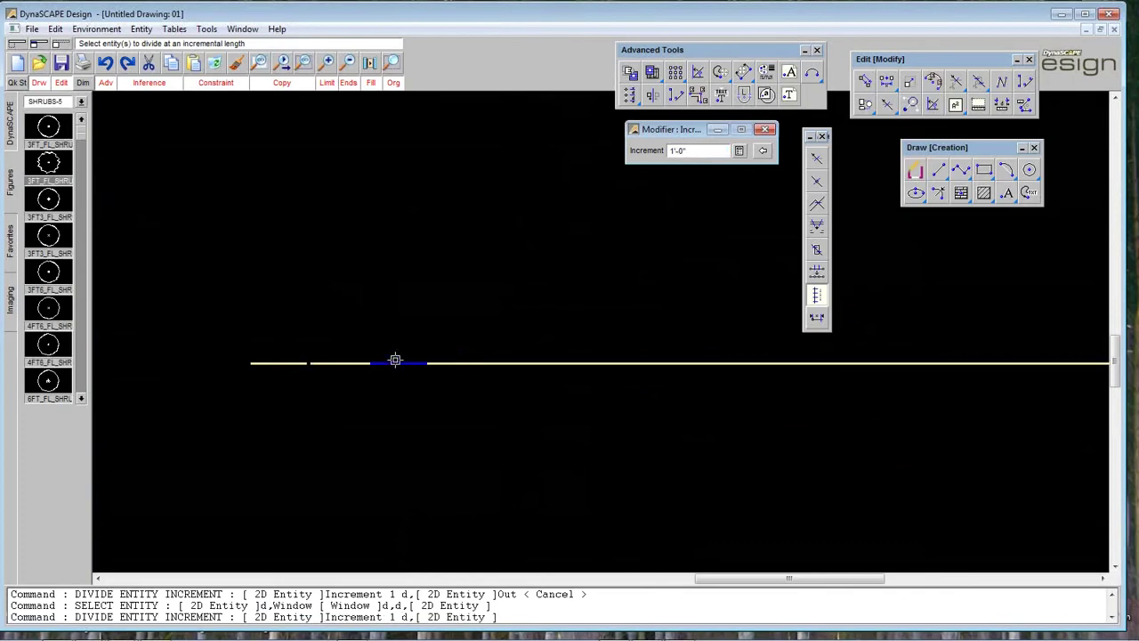
key(Escape)
click(377, 362)
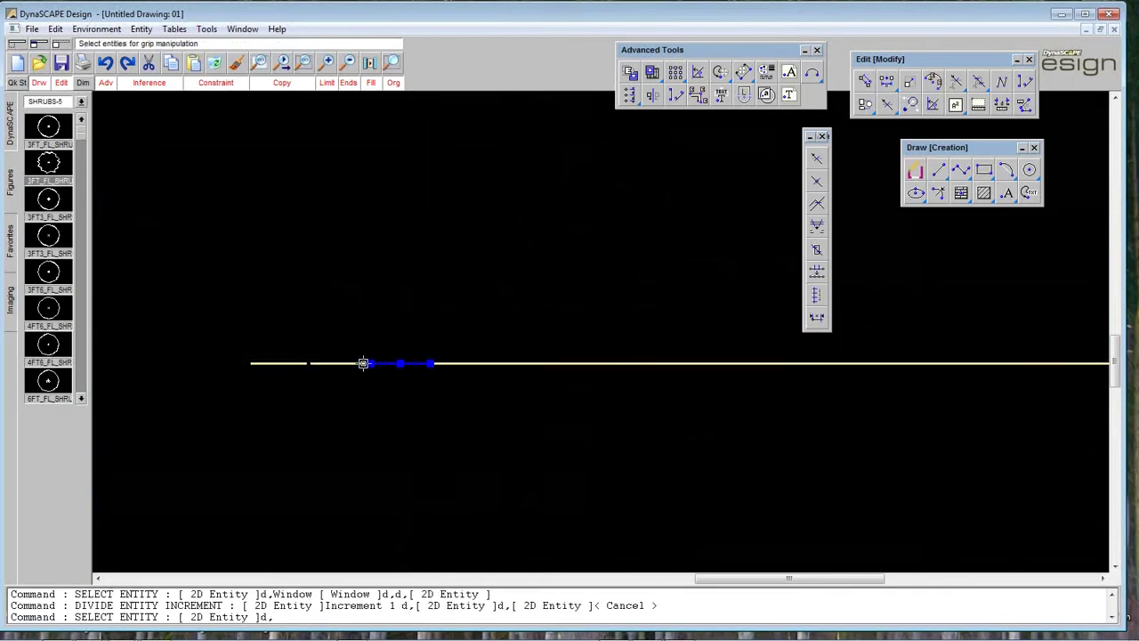
key(Escape)
click(817, 318)
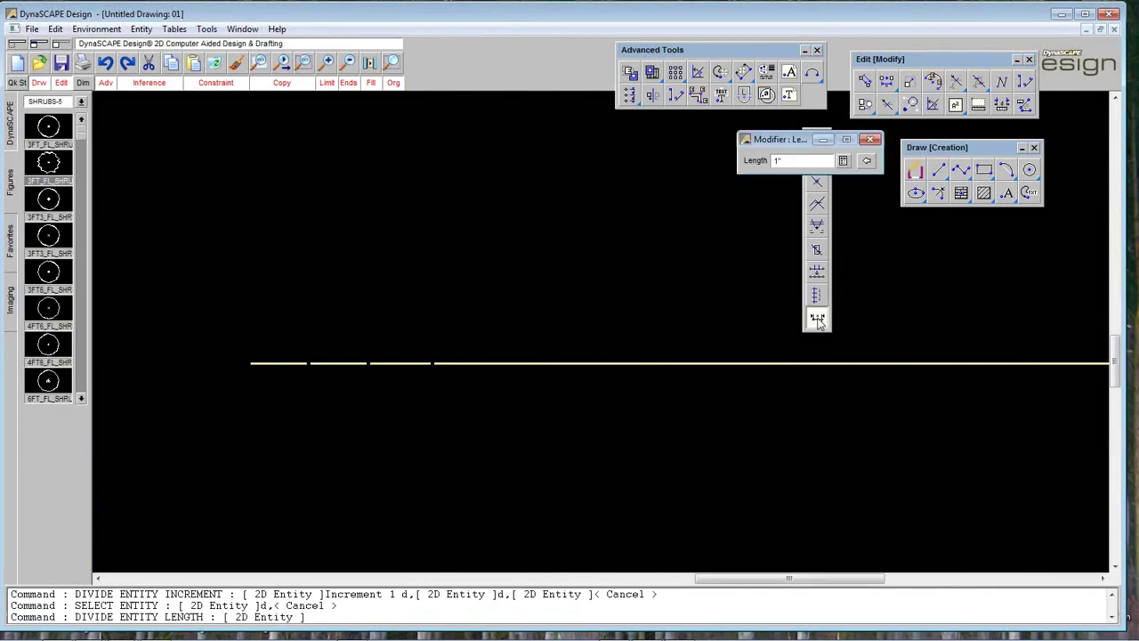
click(820, 323)
click(887, 314)
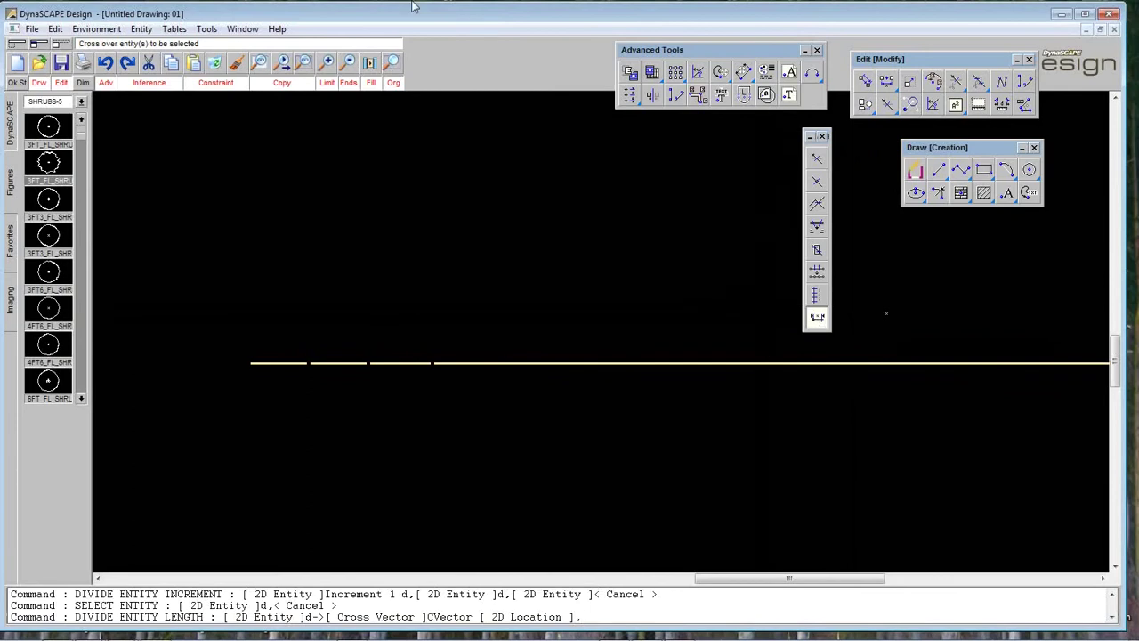
click(638, 173)
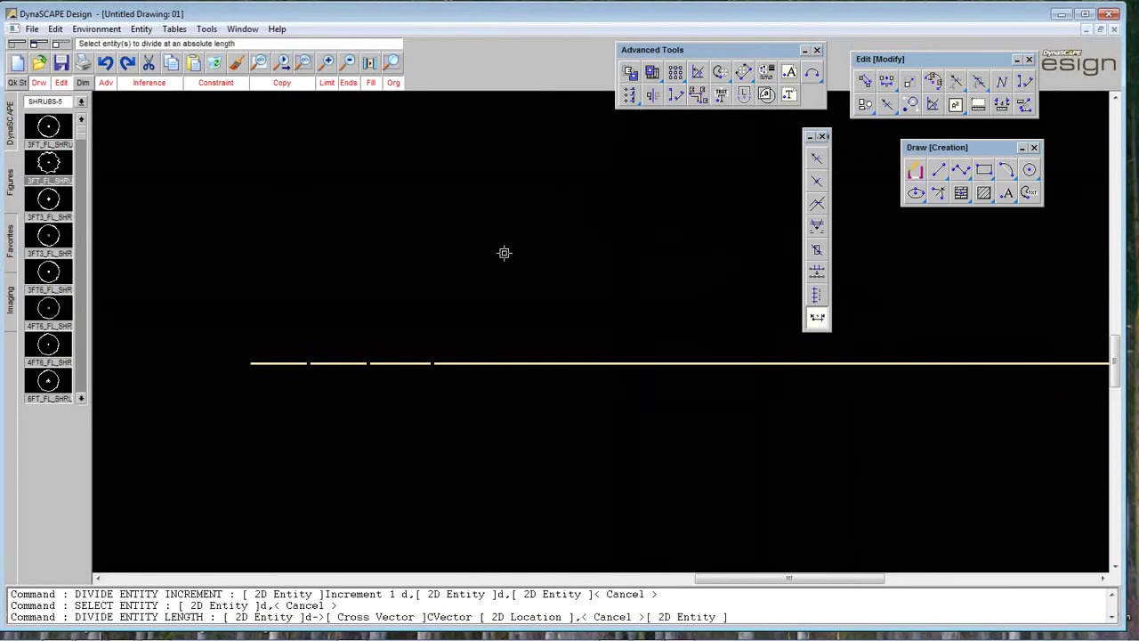
- Break the leftmost 1'-0" piece of the lowest line at an absolute length of 3" from its right end
click(819, 321)
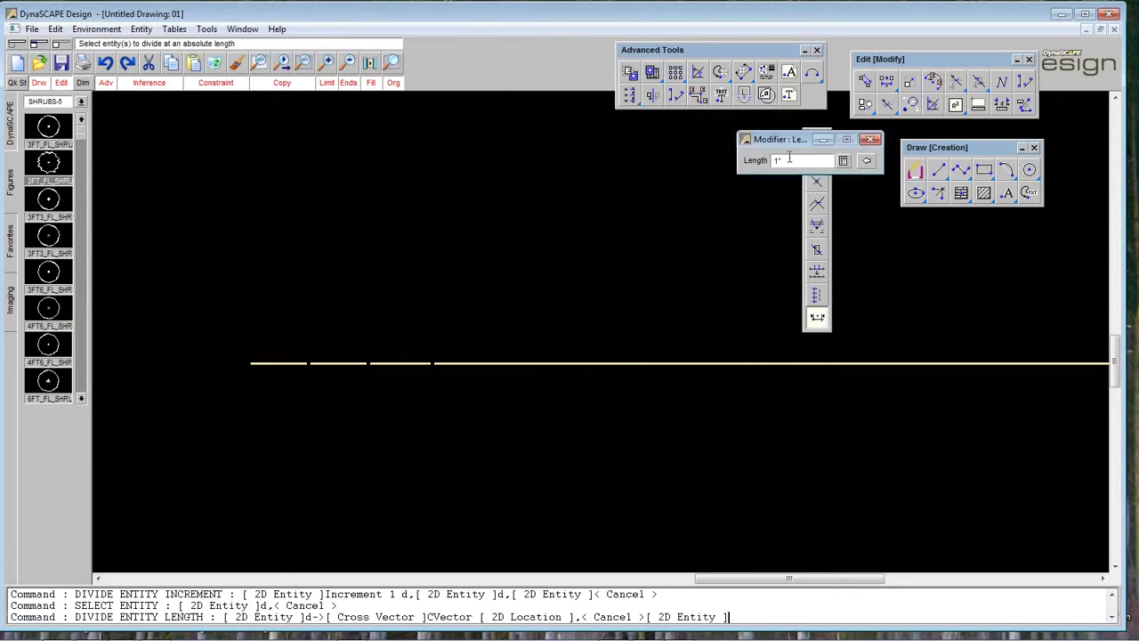
click(725, 162)
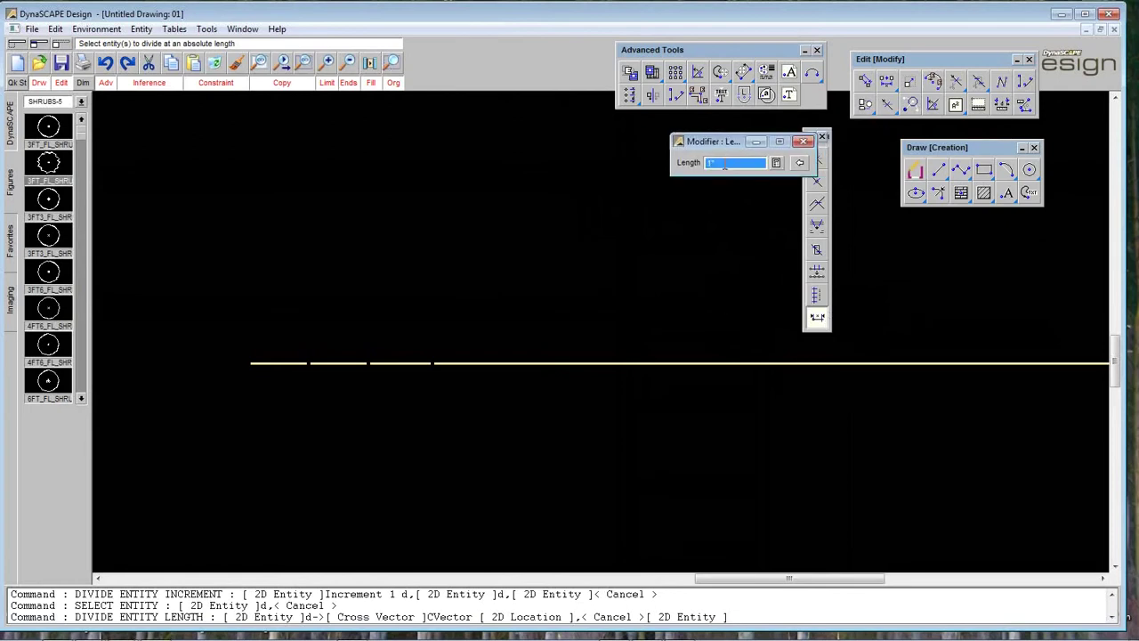
text(3)
key(Return)
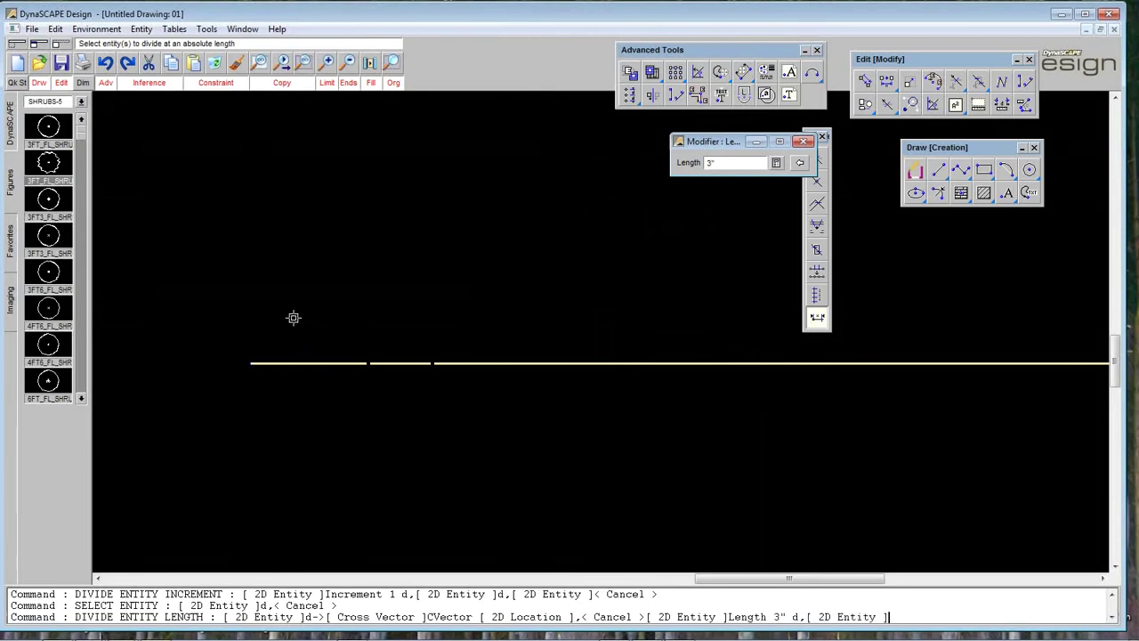
- Select the two parts of the leftmost 1'-0" piece and examine the 3" break up close
key(Escape)
click(251, 364)
click(301, 363)
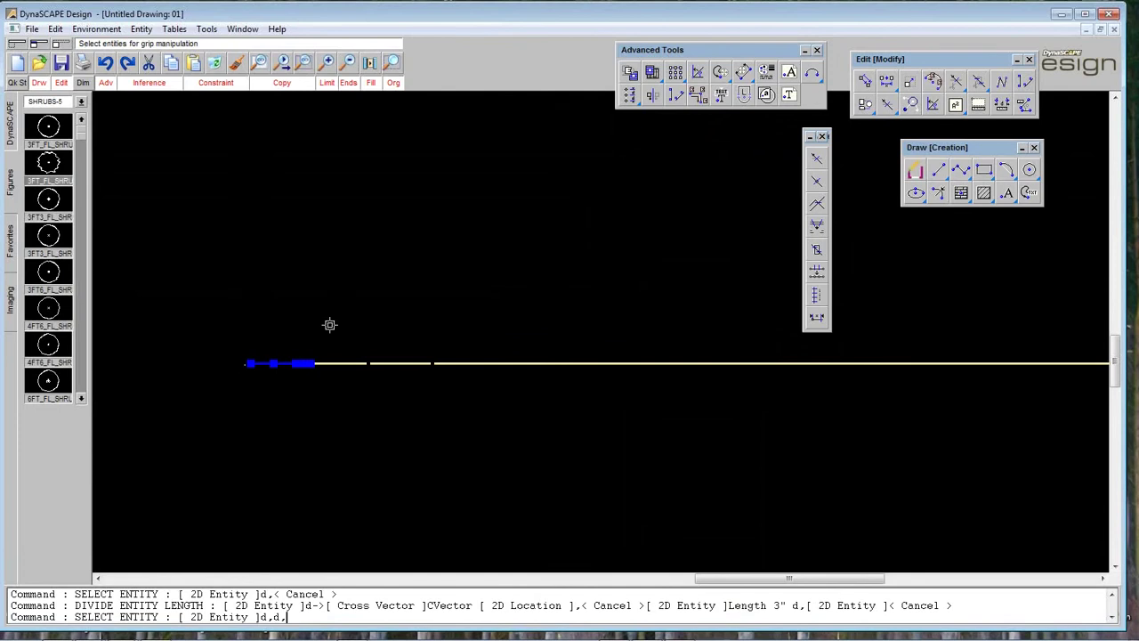
click(393, 64)
click(227, 332)
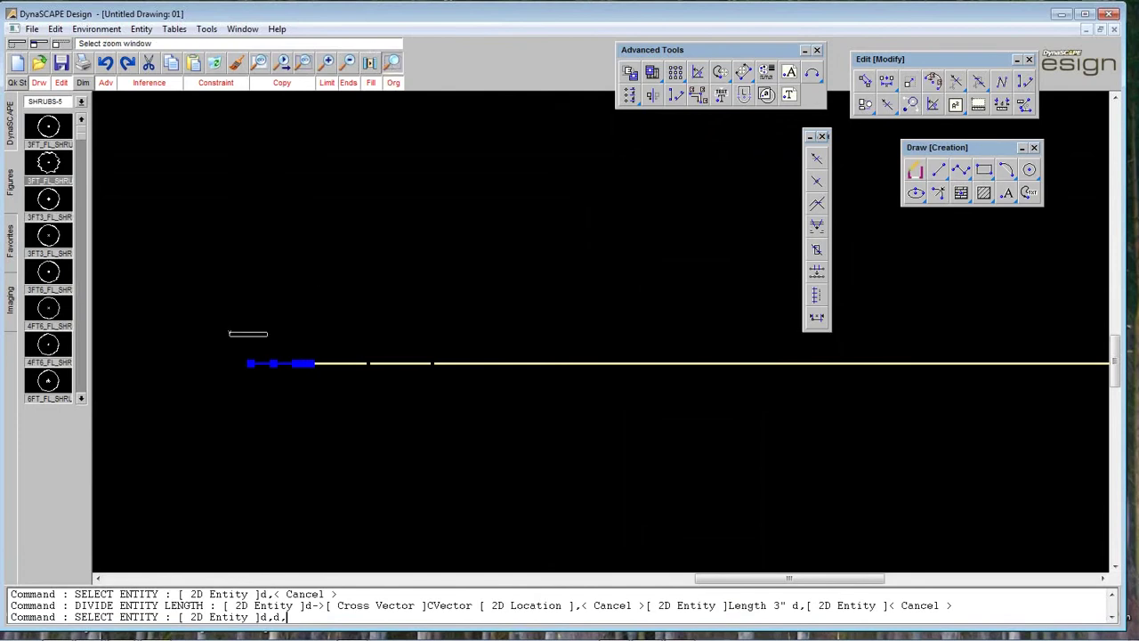
click(336, 379)
key(Escape)
click(793, 402)
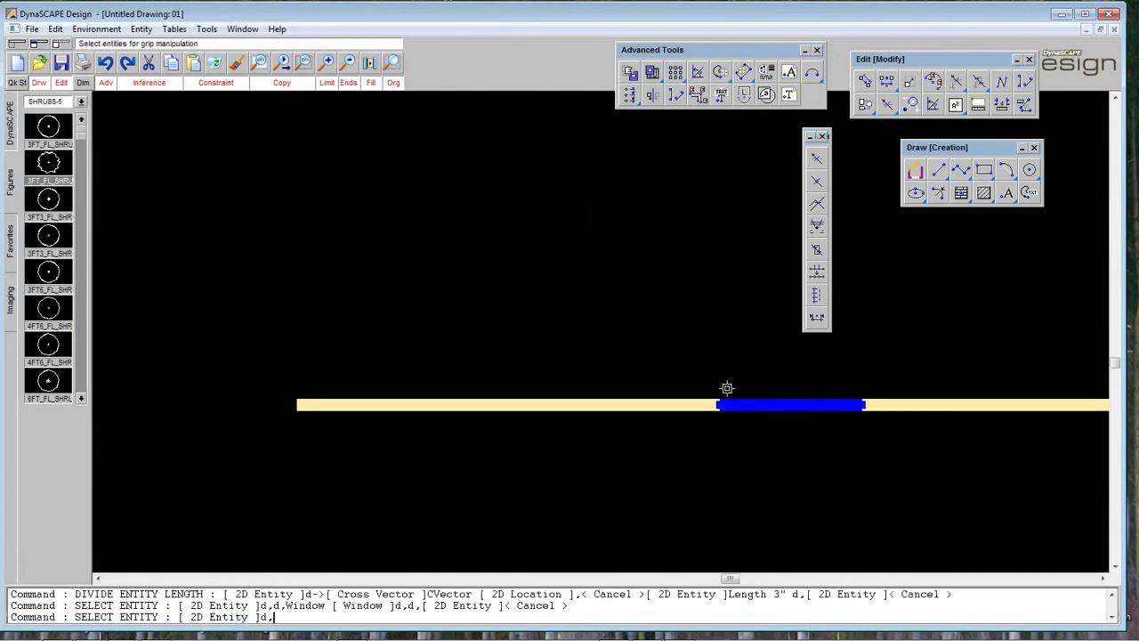
click(643, 401)
key(Escape)
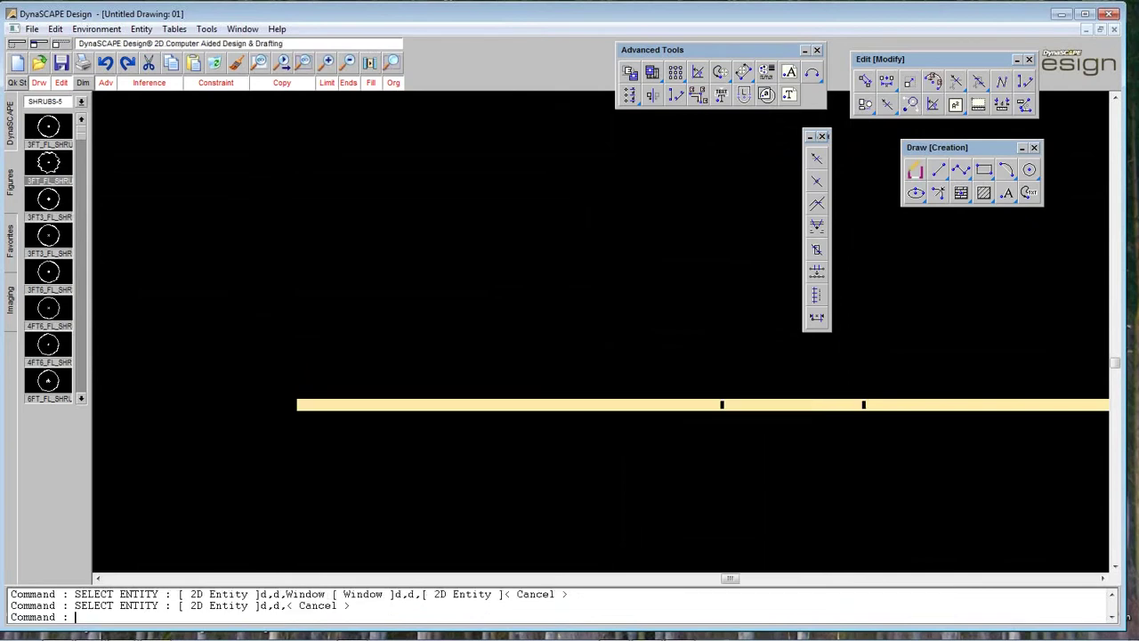
- Show the whole drawing sheet and close the floating palette of line-breaking tools
click(279, 67)
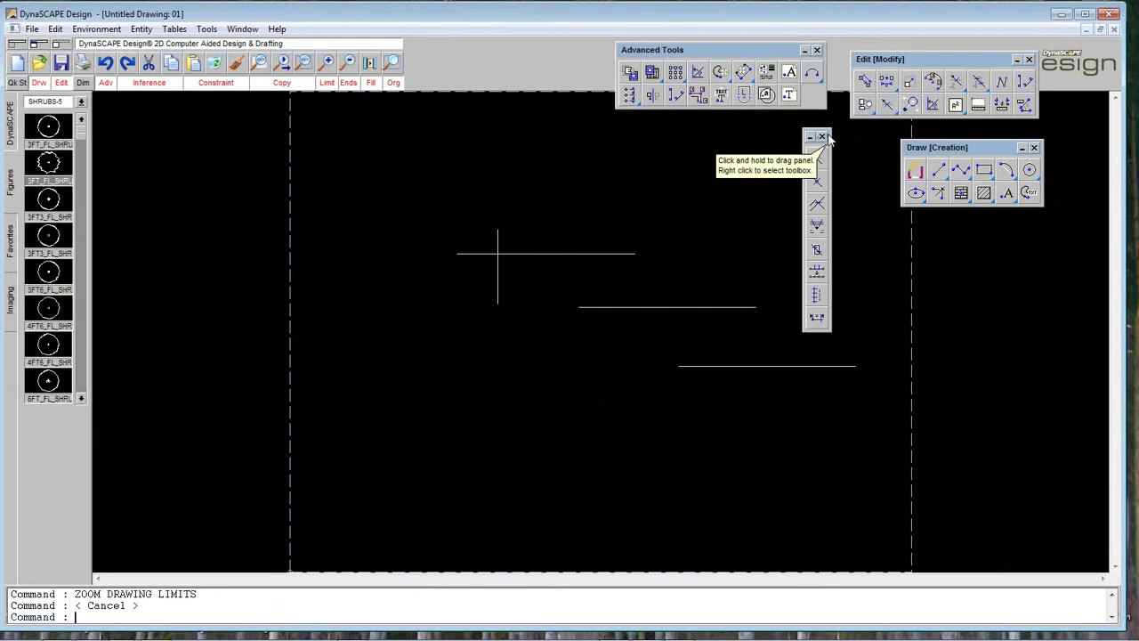
click(822, 137)
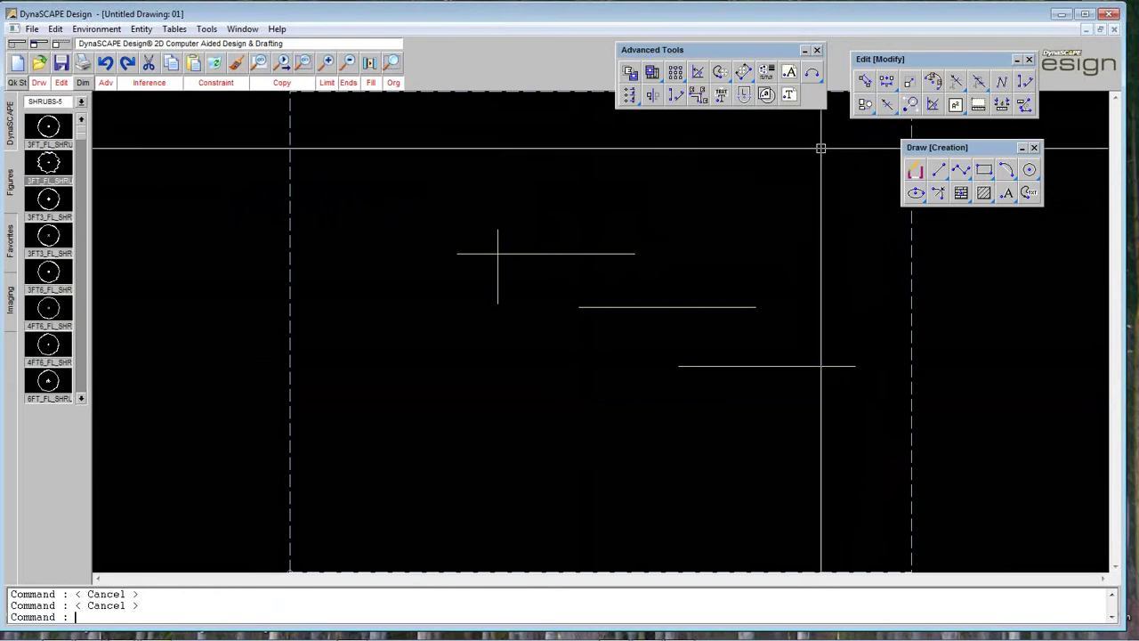
- Delete all the broken lines from the drawing and show the full drawing limits
click(407, 175)
click(878, 415)
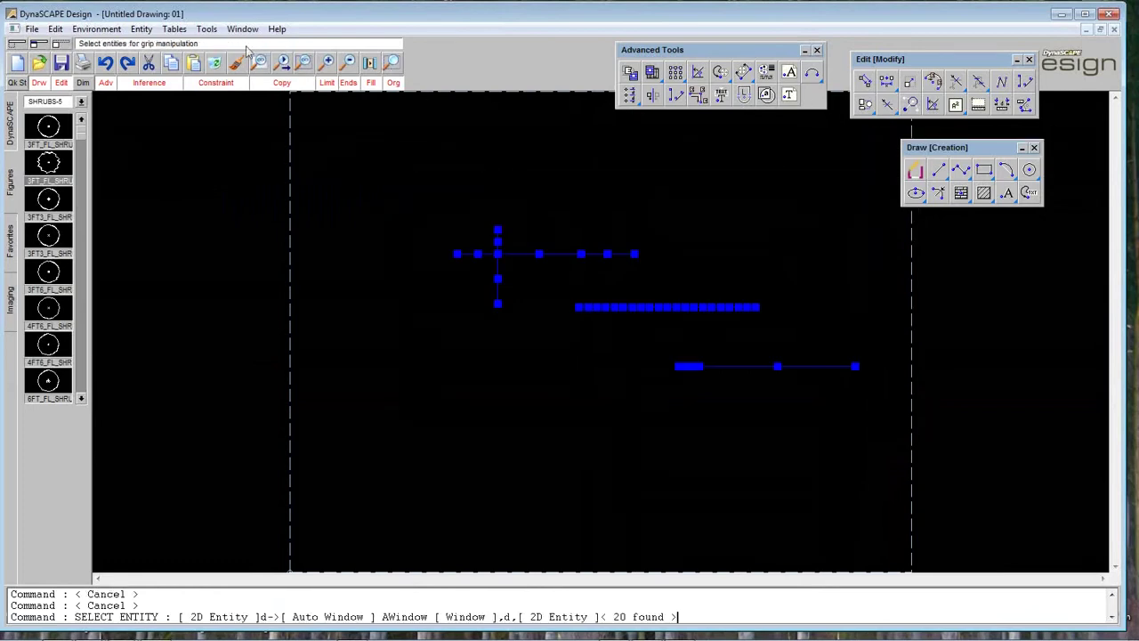
key(Delete)
click(261, 64)
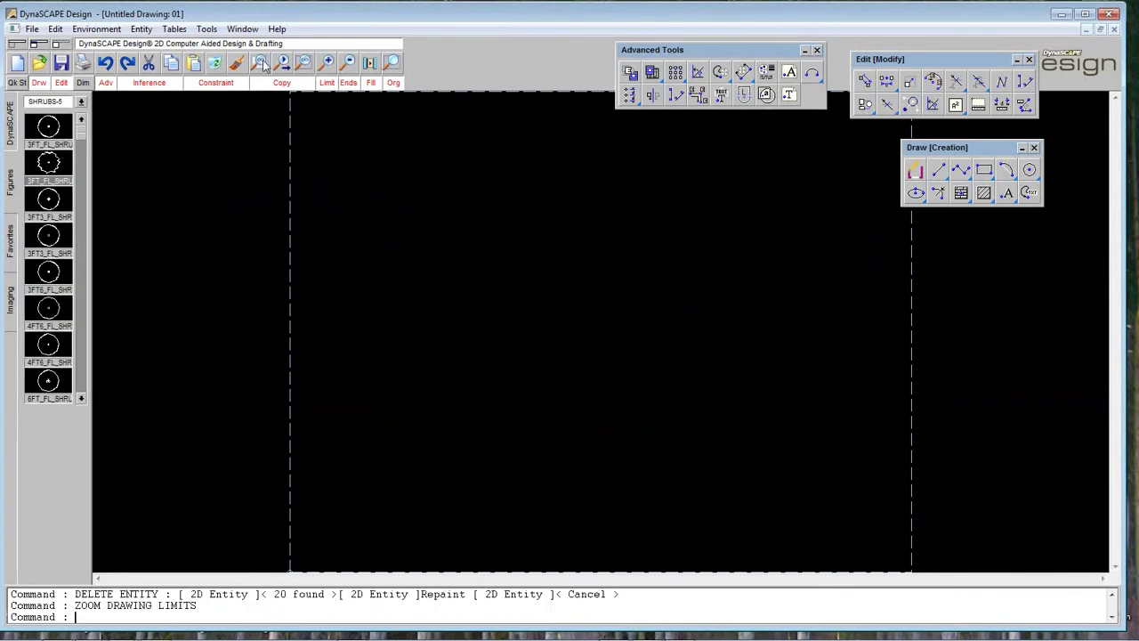
- Reposition the floating Advanced Tools, Edit [Modify] and Draw [Creation] palettes around the upper right of the drawing area
drag(730, 55, 721, 56)
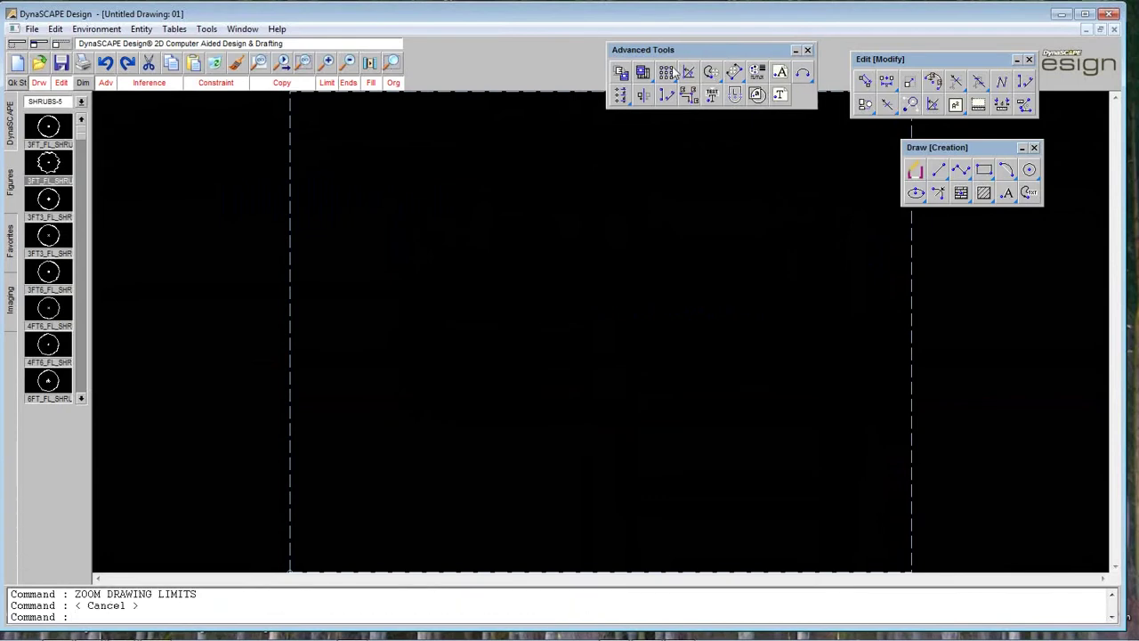
drag(906, 59, 901, 60)
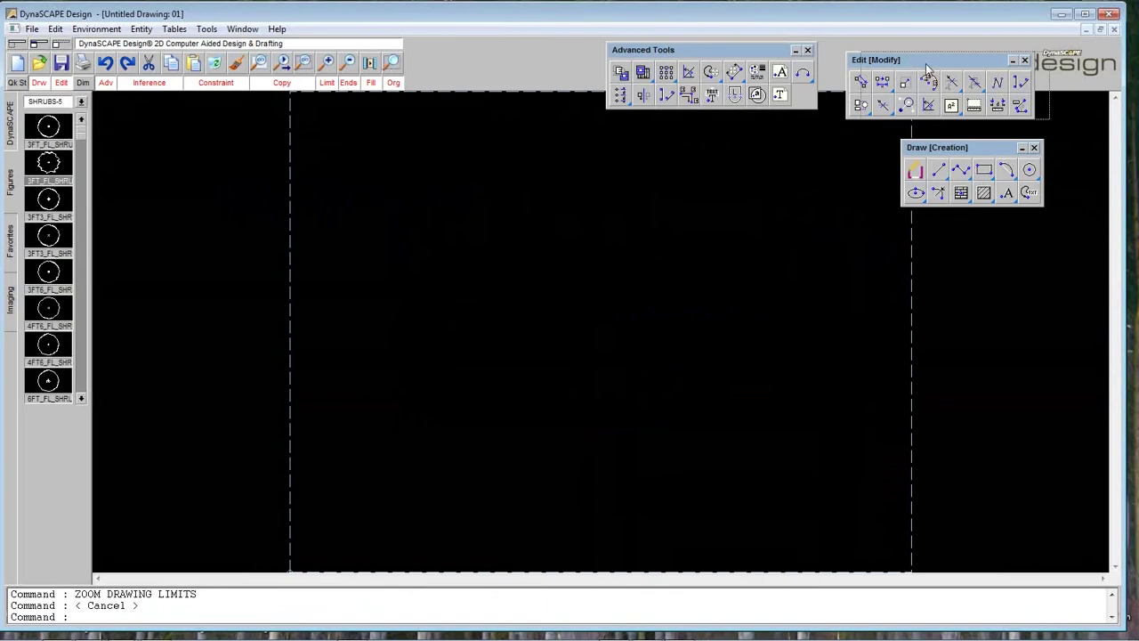
drag(907, 57, 926, 65)
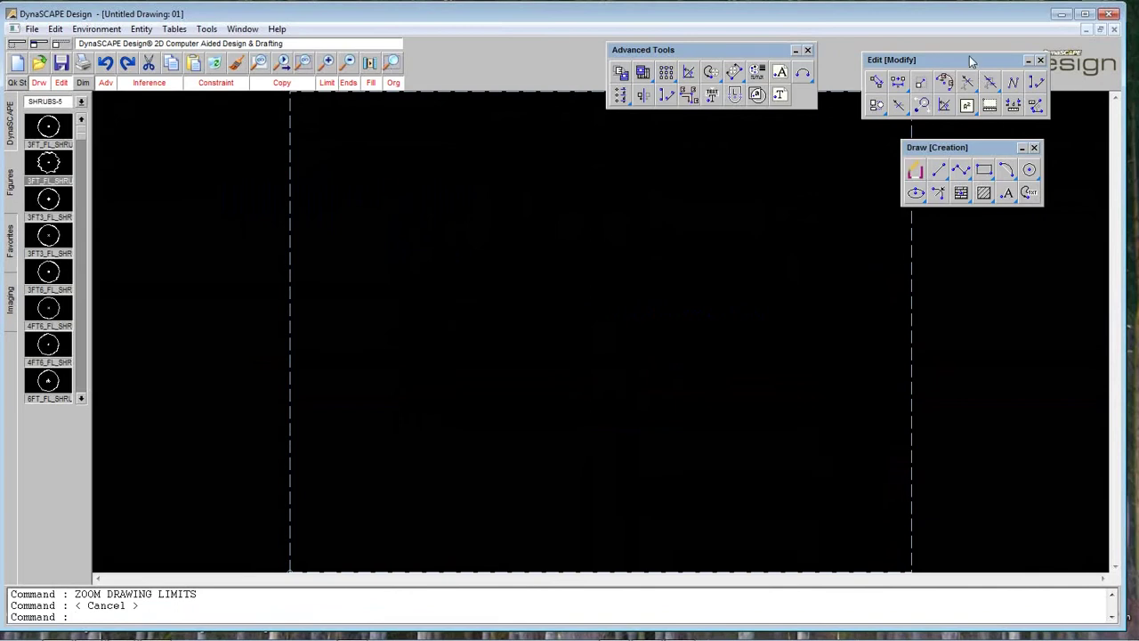
drag(970, 65, 968, 57)
drag(981, 151, 999, 141)
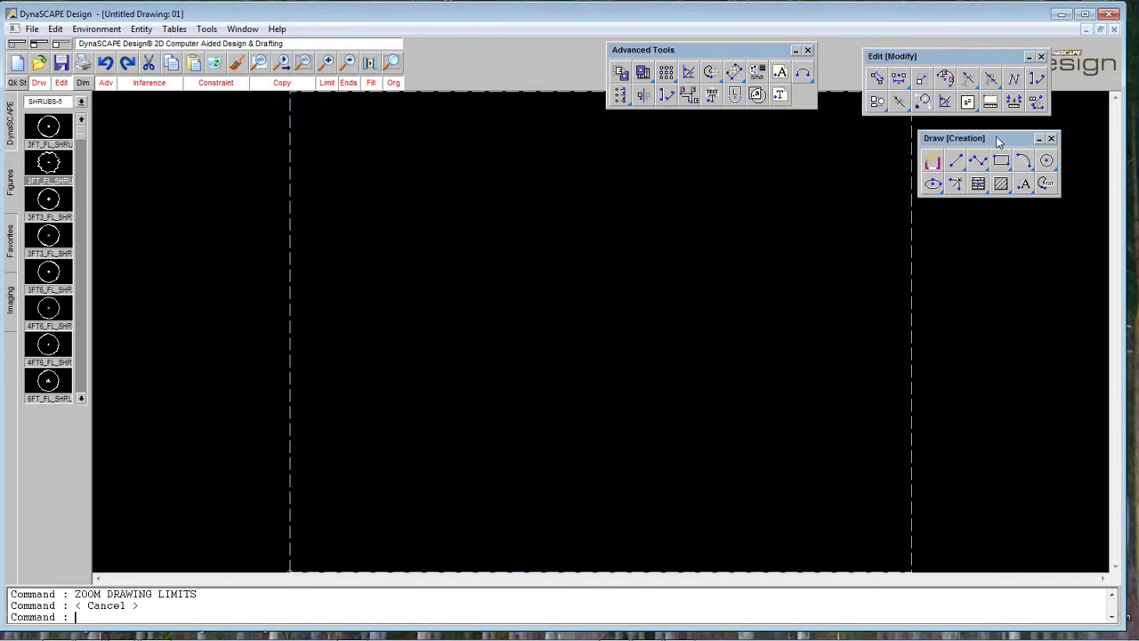
- Zoom in on the sheet's upper right area and float the hatch and fill tools as a separate palette
click(392, 64)
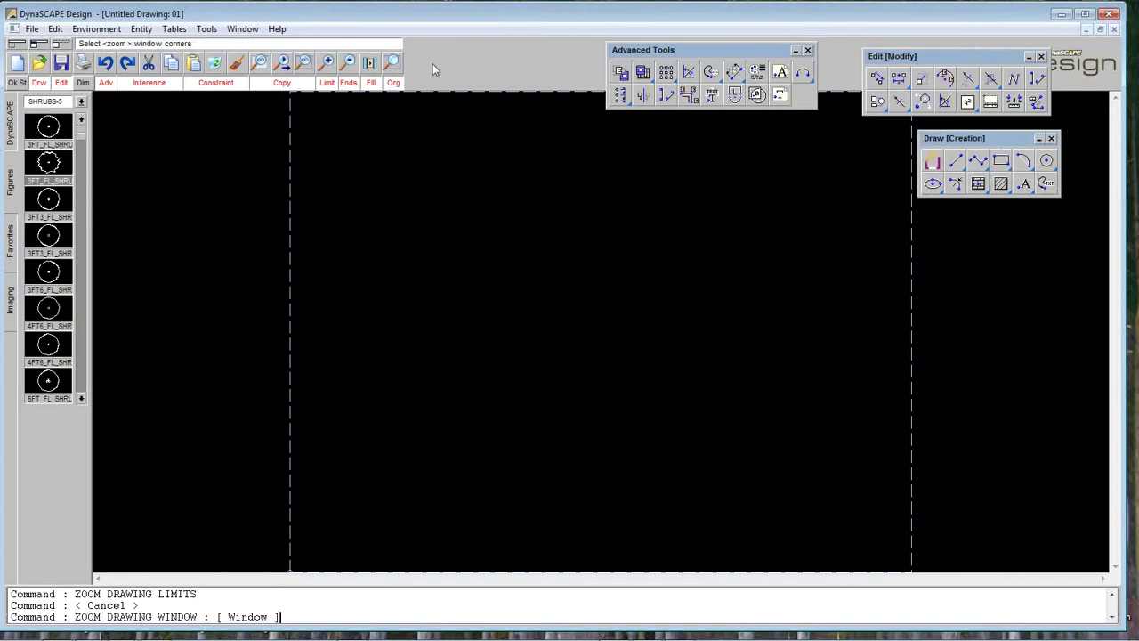
click(727, 139)
click(884, 288)
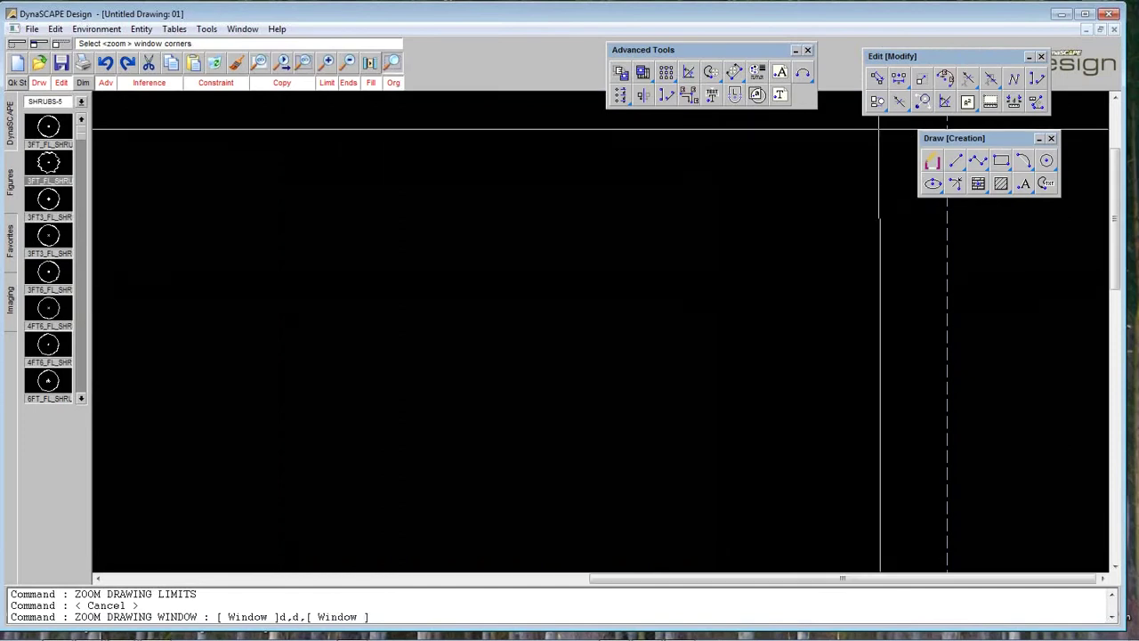
mouse_move(981, 183)
mouse_down()
mouse_move(828, 186)
mouse_move(845, 180)
mouse_up()
click(886, 56)
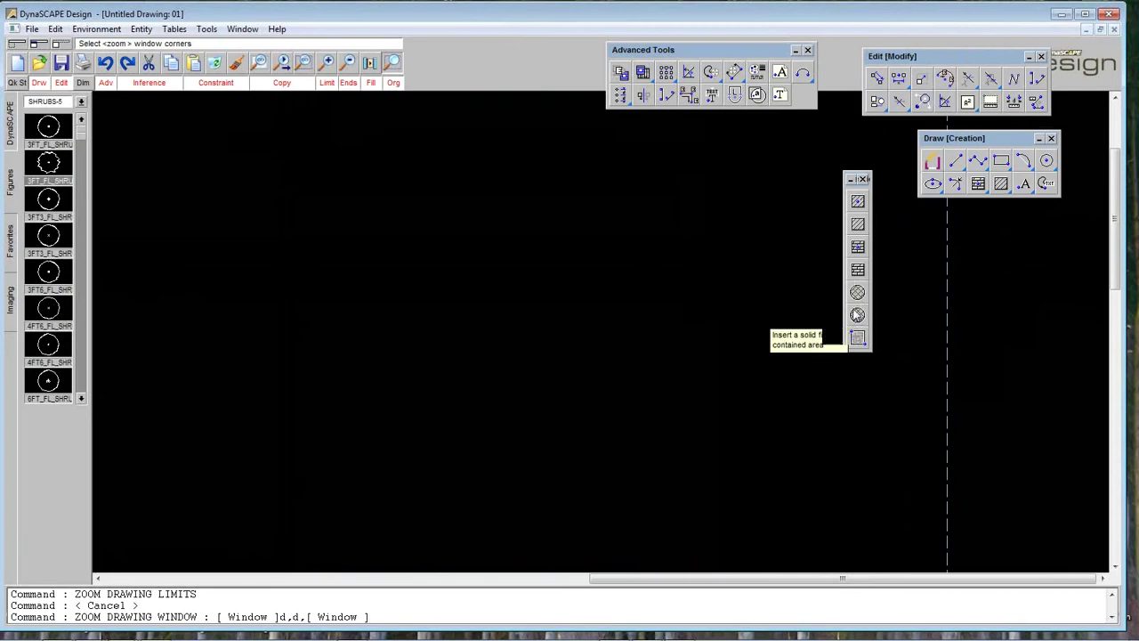
key(Escape)
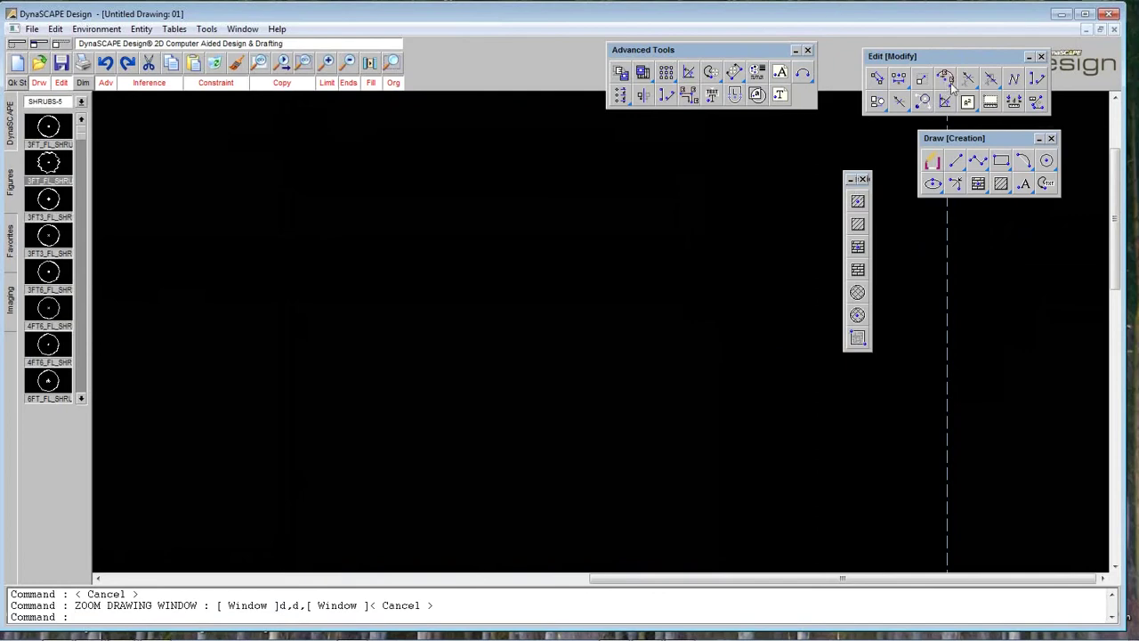
- Draw a square, turn the constraint off, and draw a tall narrow rectangle inside the square
click(1002, 160)
click(484, 165)
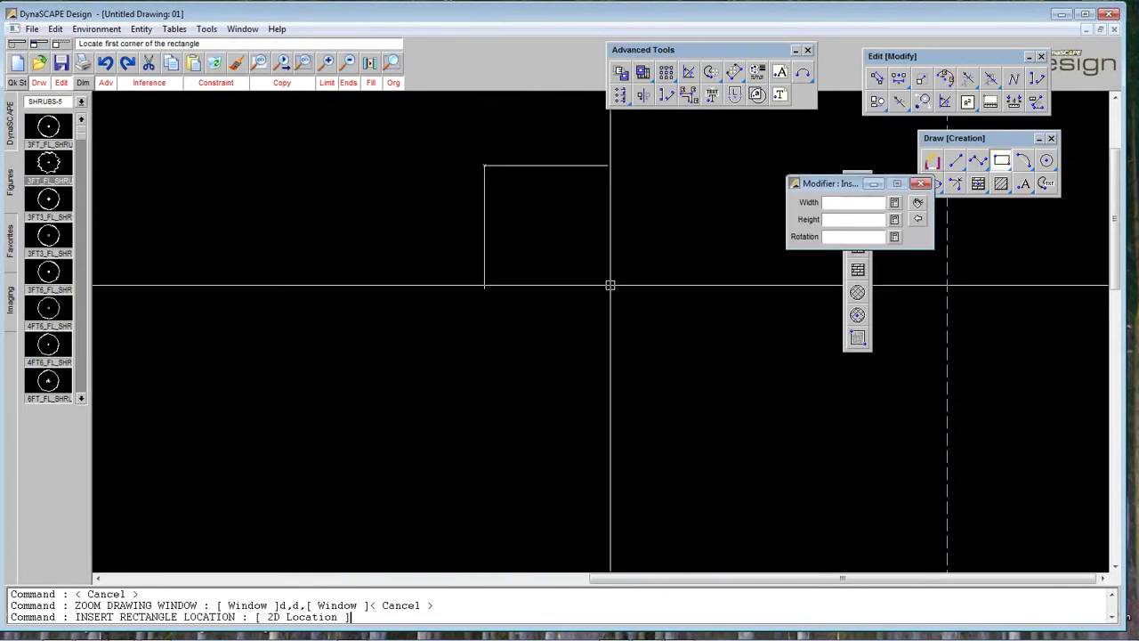
click(667, 348)
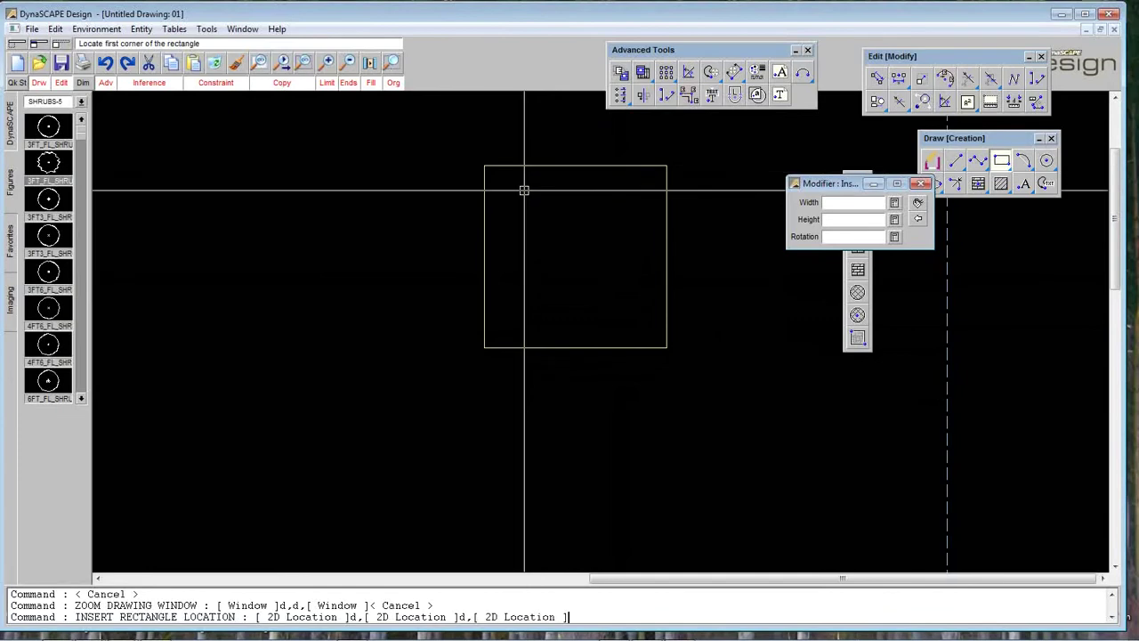
click(230, 82)
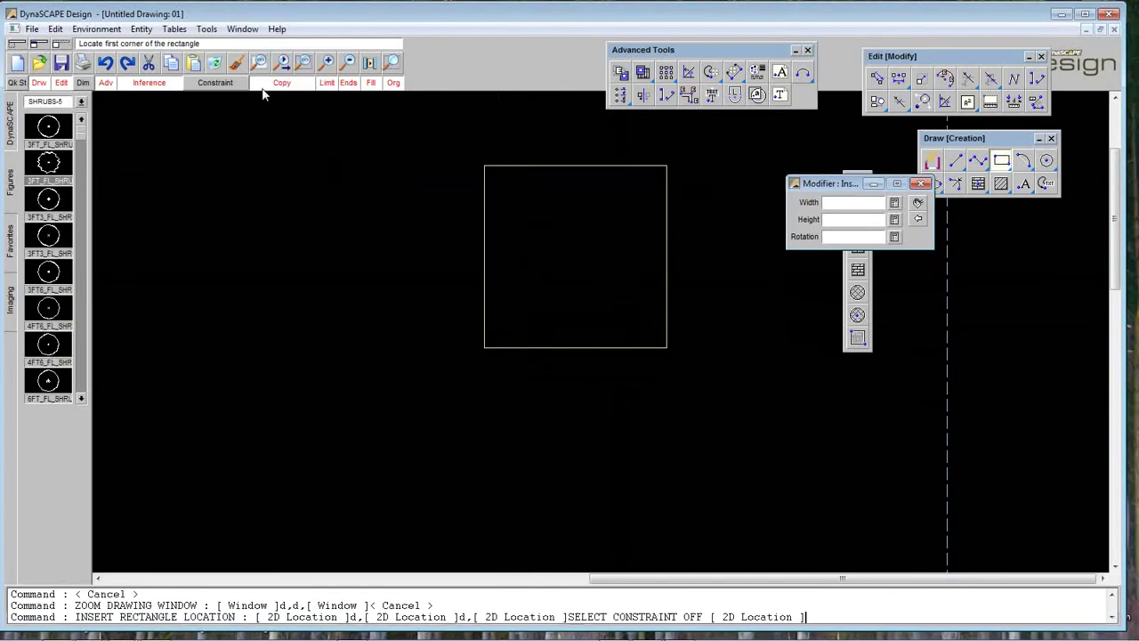
click(554, 185)
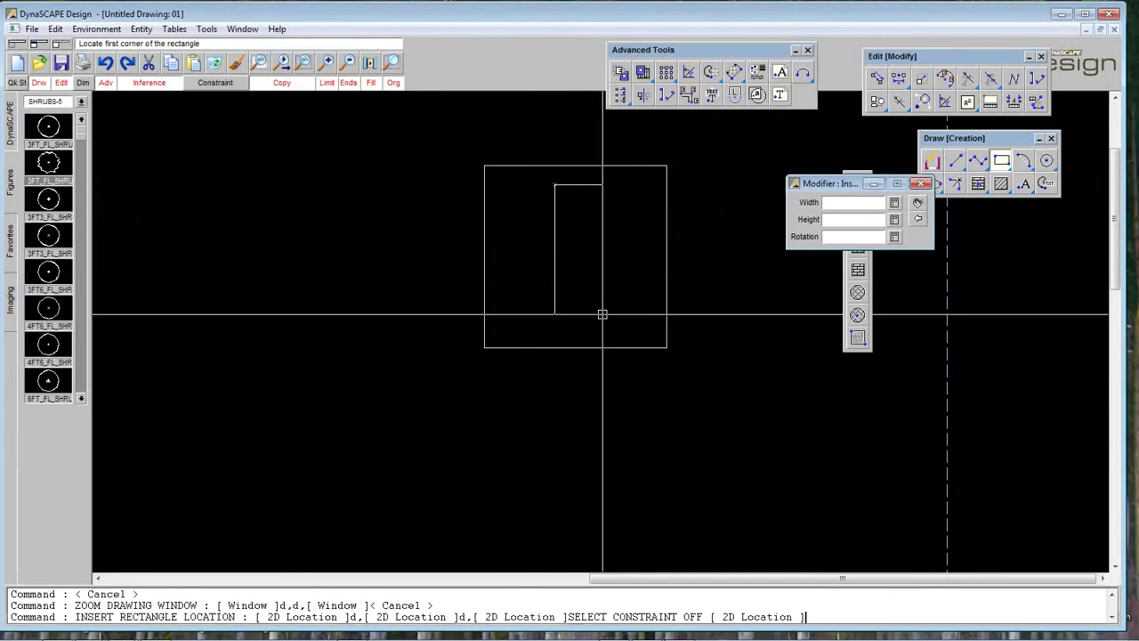
click(603, 315)
- Apply a solid fill at scale 1.000 by picking a location inside the inner rectangle, and undo that fill
click(393, 62)
click(459, 151)
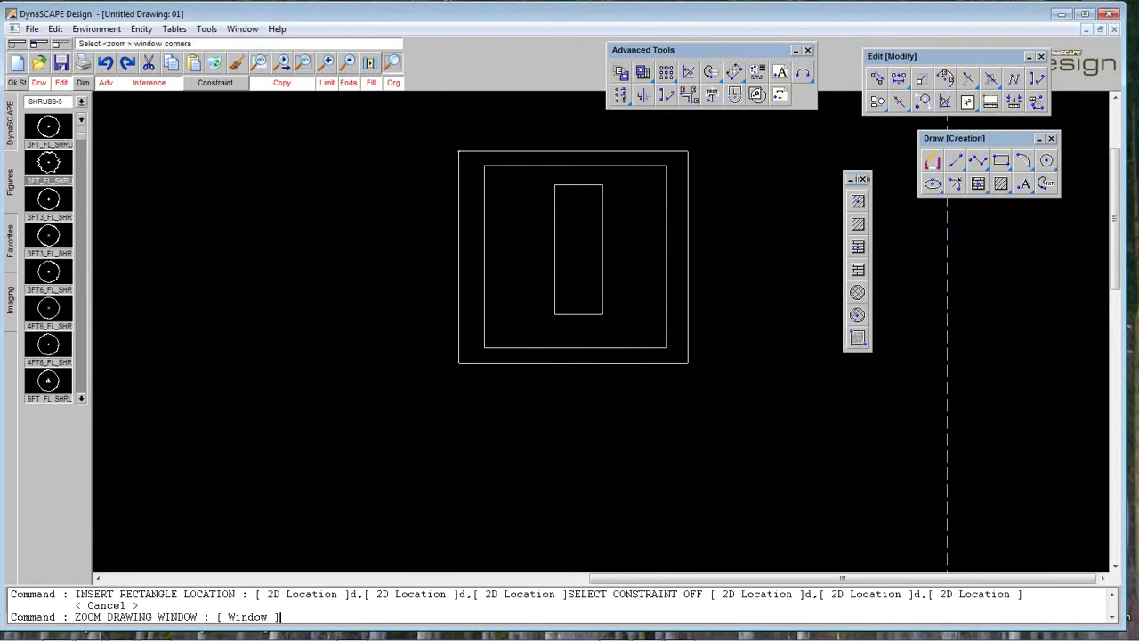
click(688, 363)
key(Escape)
click(857, 315)
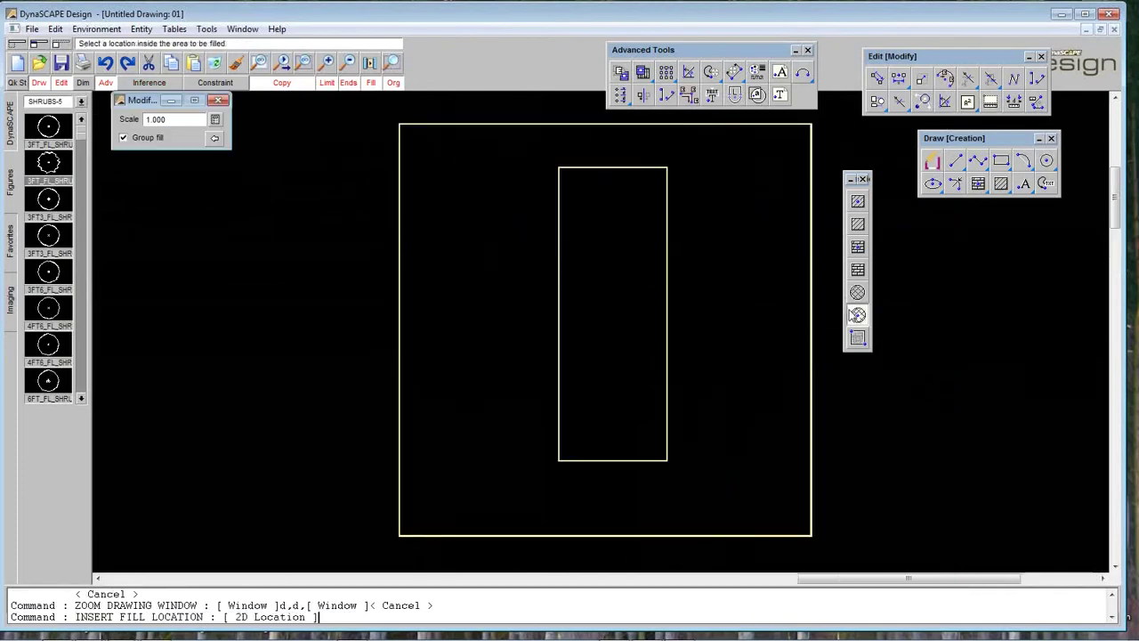
click(603, 215)
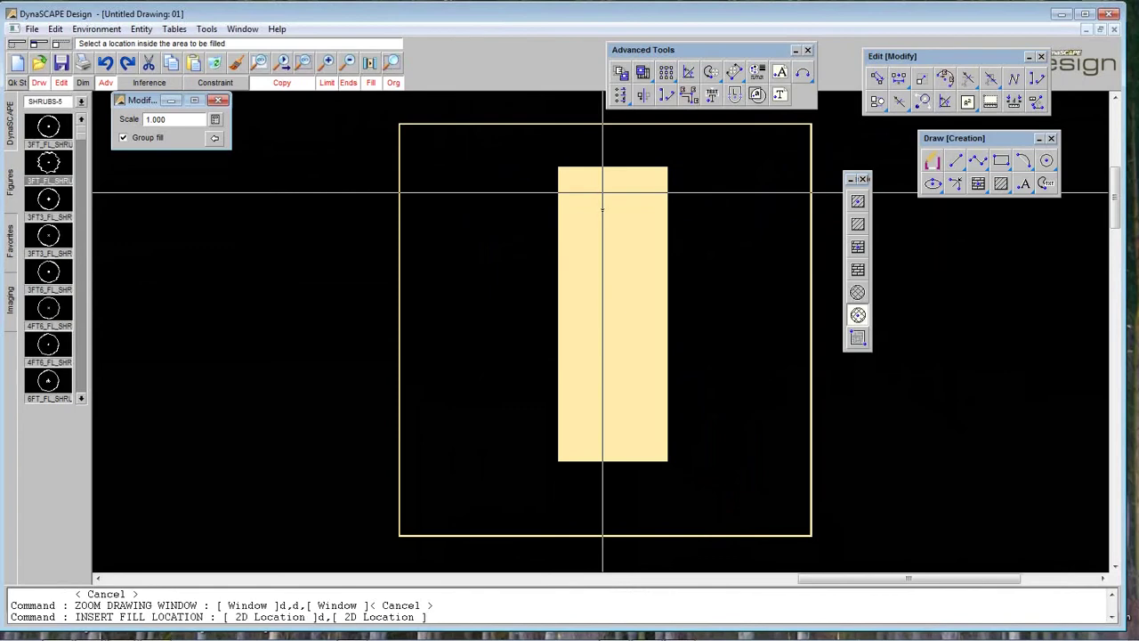
key(ctrl+z)
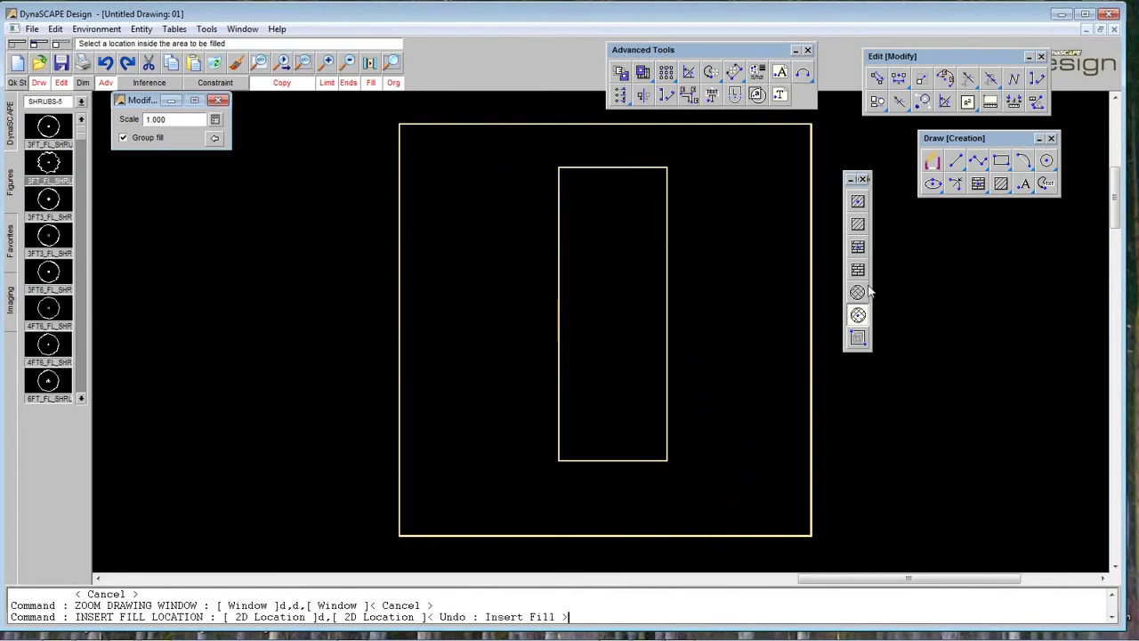
- Solid-fill the area between the square and the inner rectangle by selecting both shapes as boundary entities
click(859, 292)
click(606, 168)
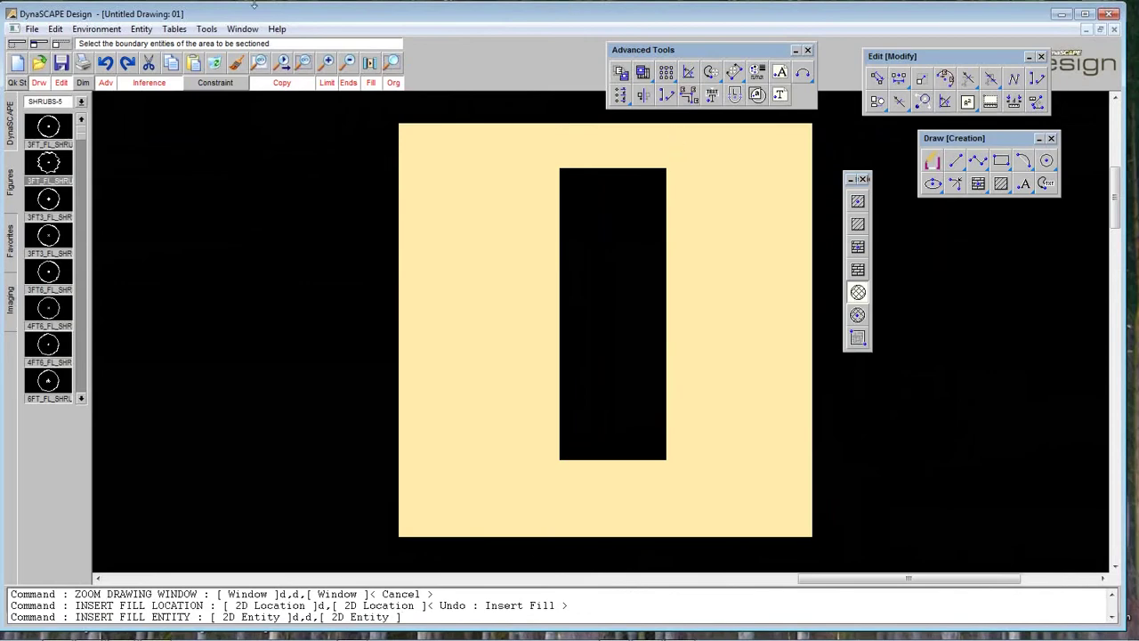
click(259, 67)
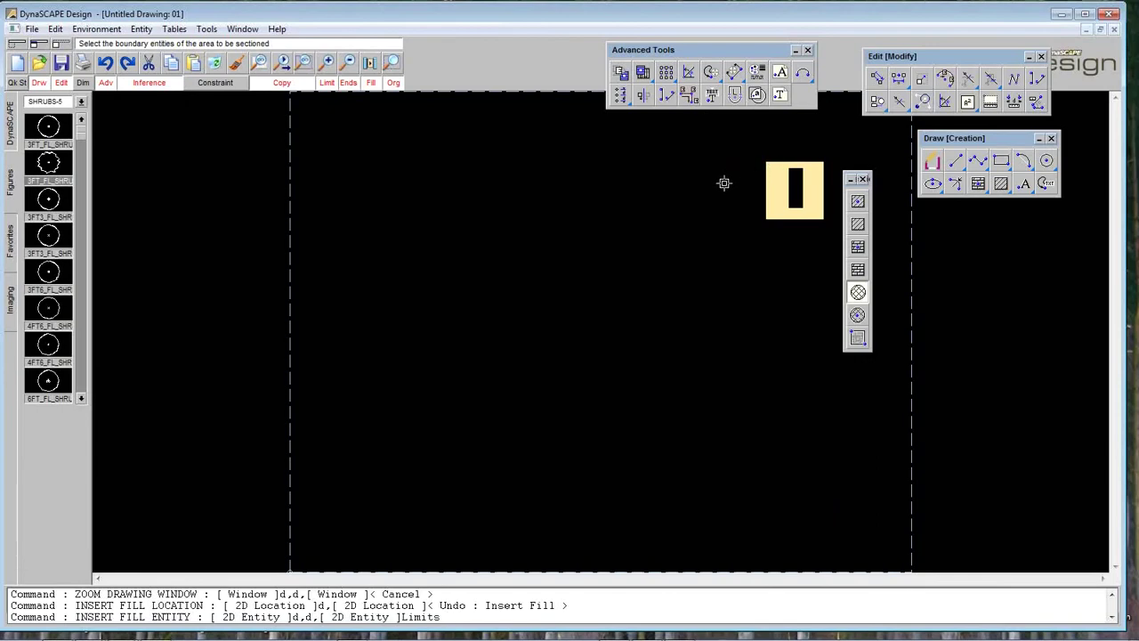
- Check the sheet size and scale in the drawing page settings and close them without changes
click(96, 29)
click(118, 101)
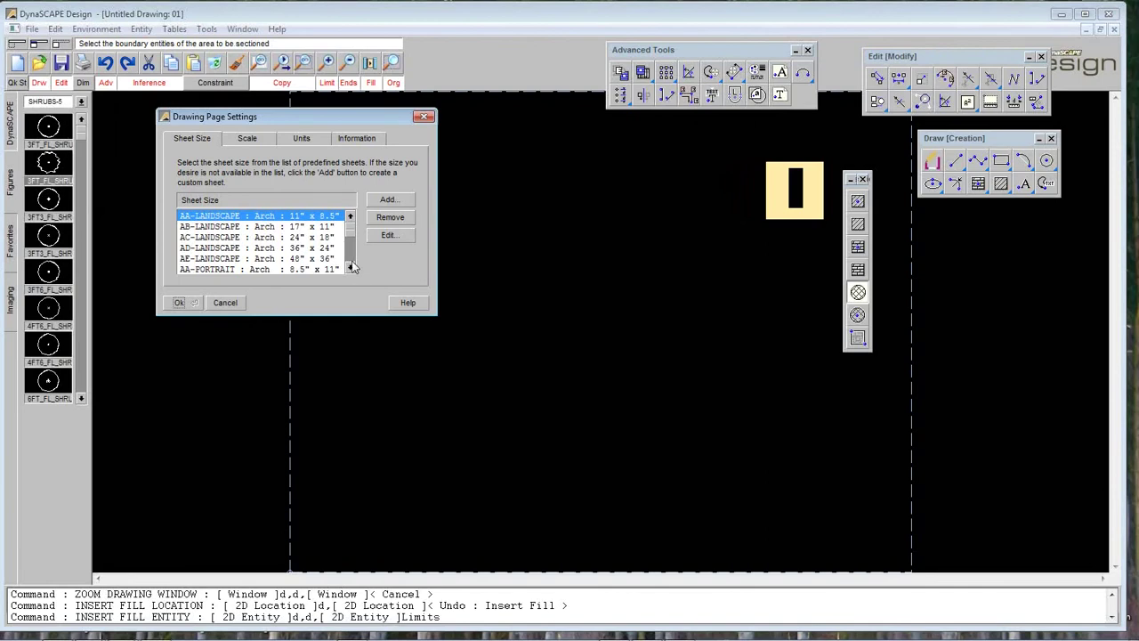
click(247, 138)
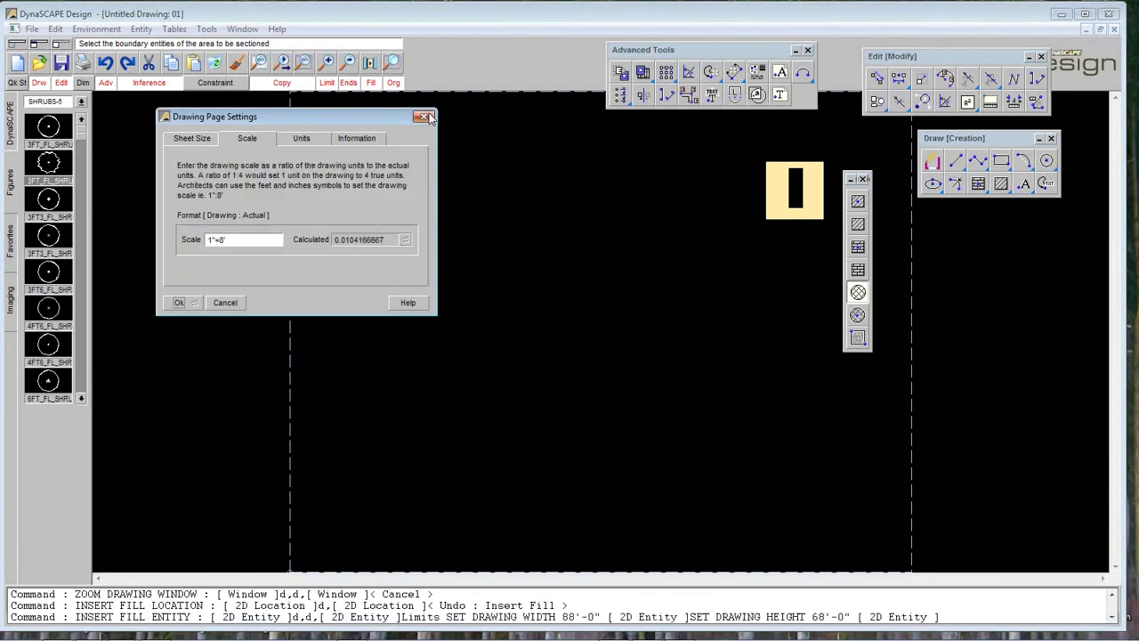
click(425, 116)
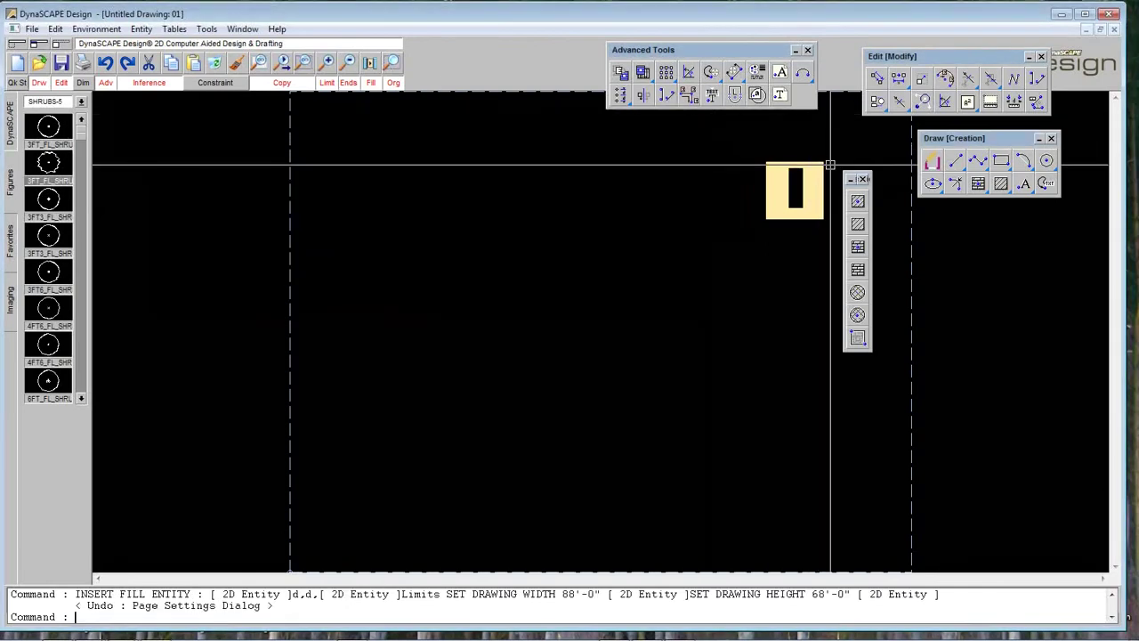
- Frame the whole sheet with a margin around it and move the fill tools and Draw [Creation] palettes off the sheet
drag(942, 147, 944, 147)
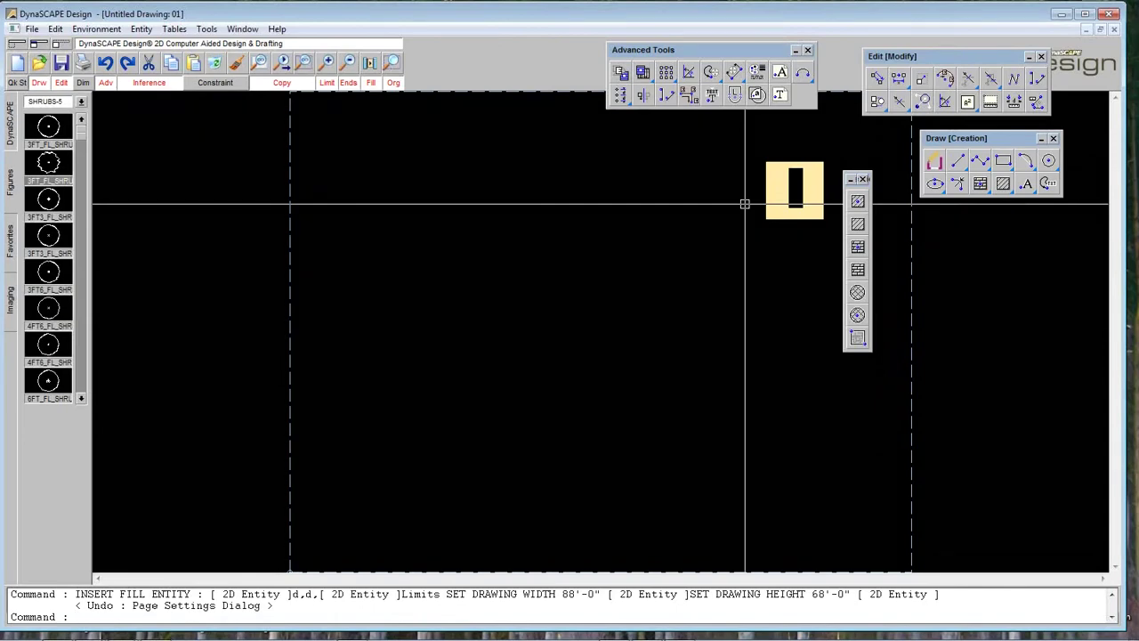
click(350, 62)
click(392, 63)
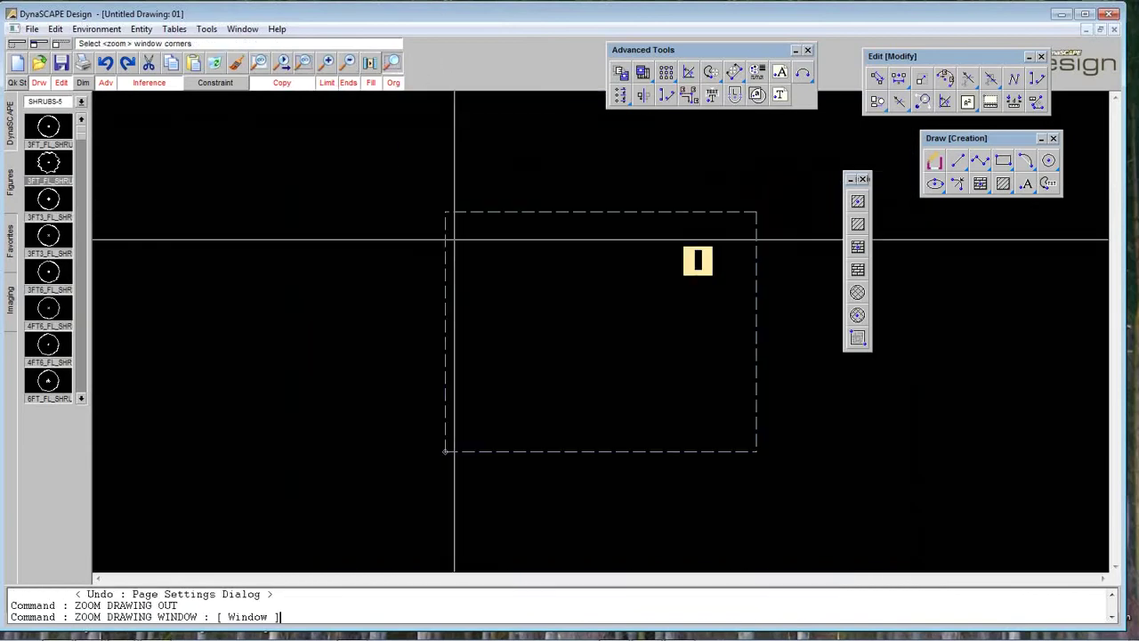
click(434, 202)
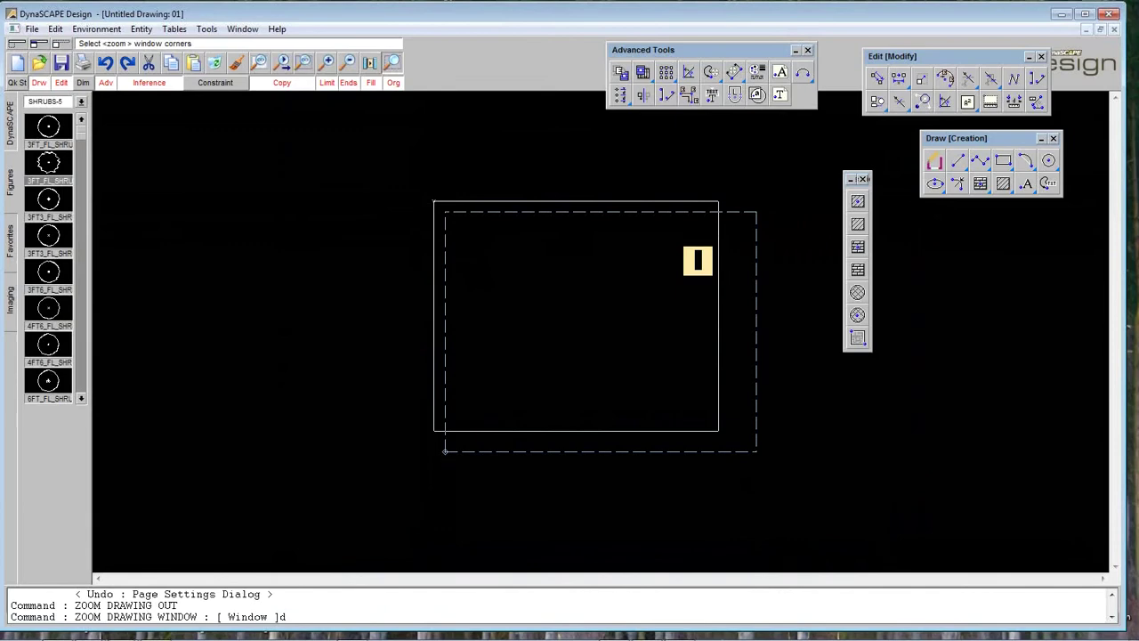
click(773, 465)
key(Escape)
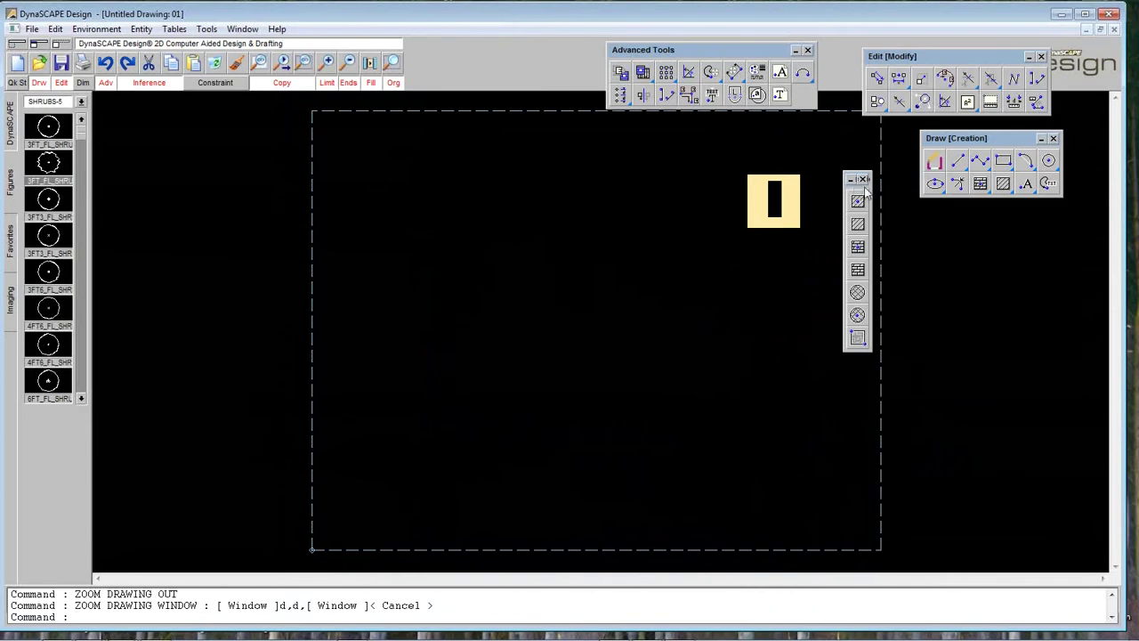
drag(864, 186, 981, 218)
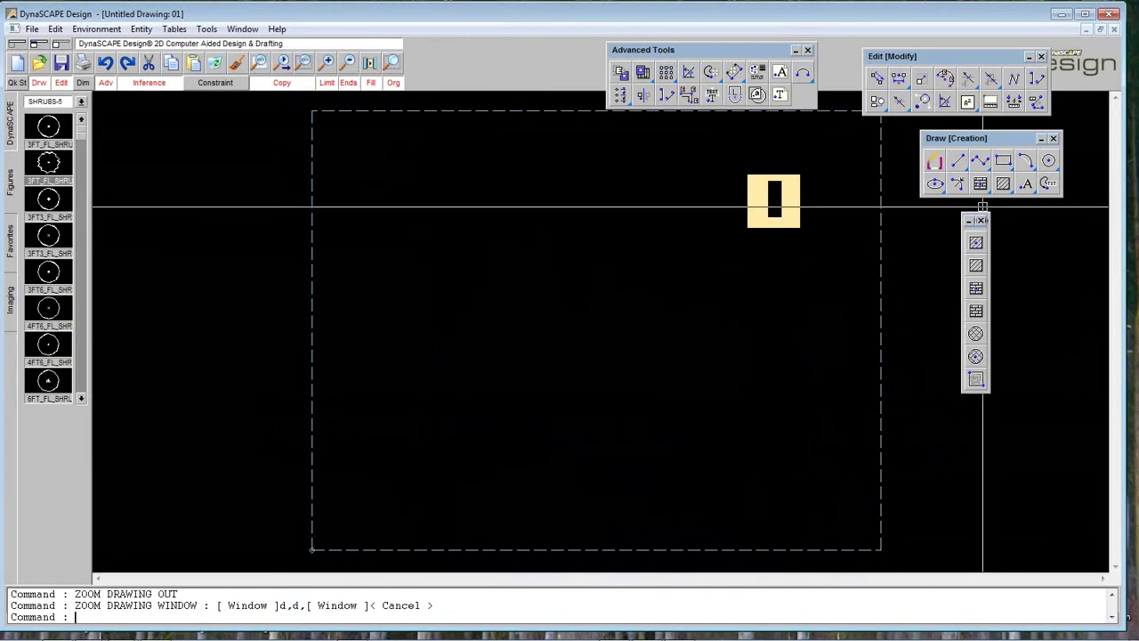
key(Escape)
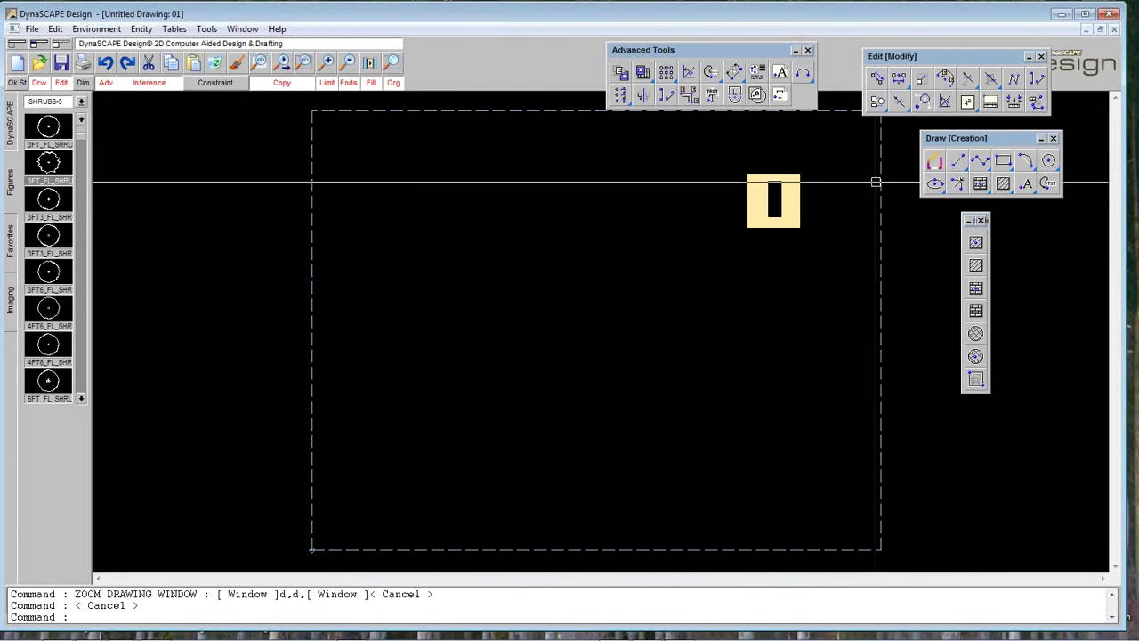
drag(968, 138, 994, 135)
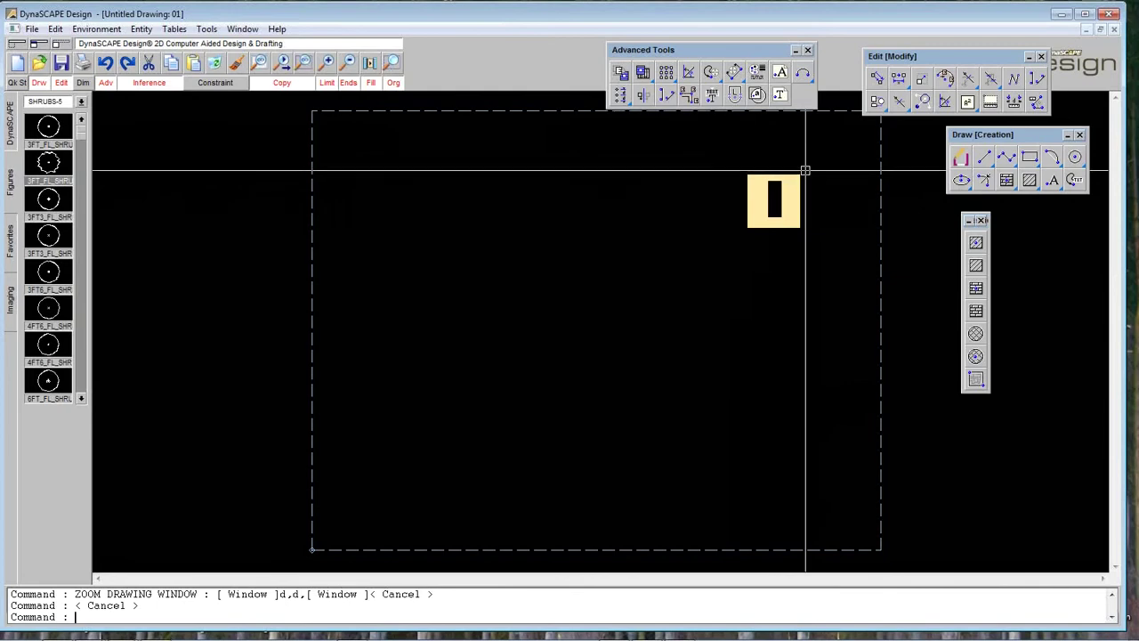
- Zoom in on the filled square near the sheet's upper right corner
click(392, 62)
click(679, 148)
click(887, 279)
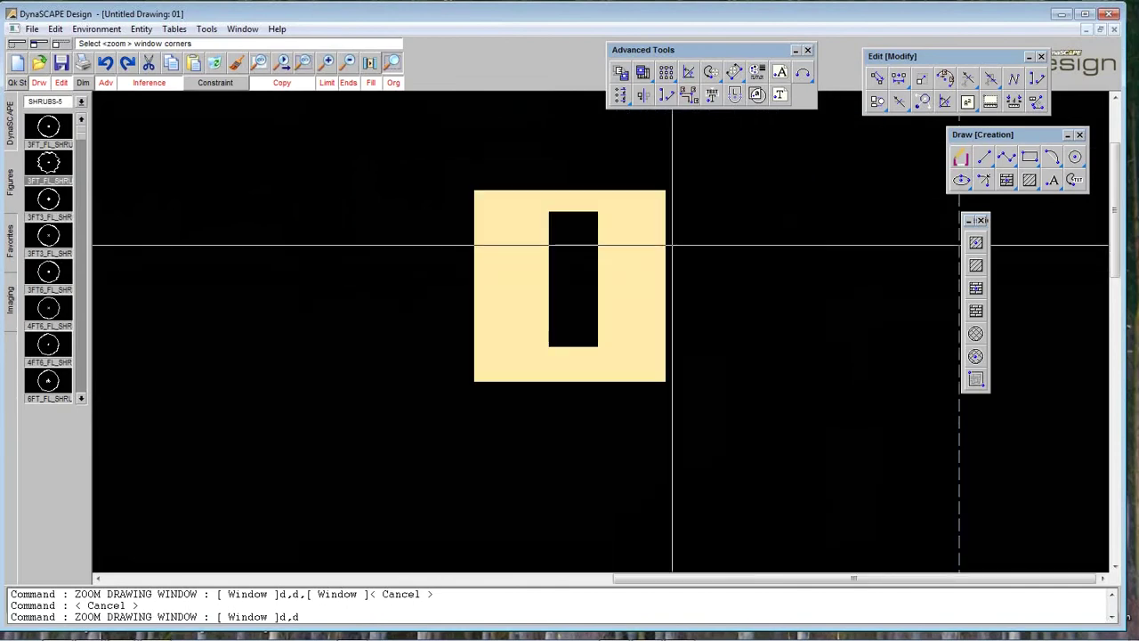
right_click(643, 242)
click(638, 242)
click(638, 242)
click(638, 242)
click(657, 282)
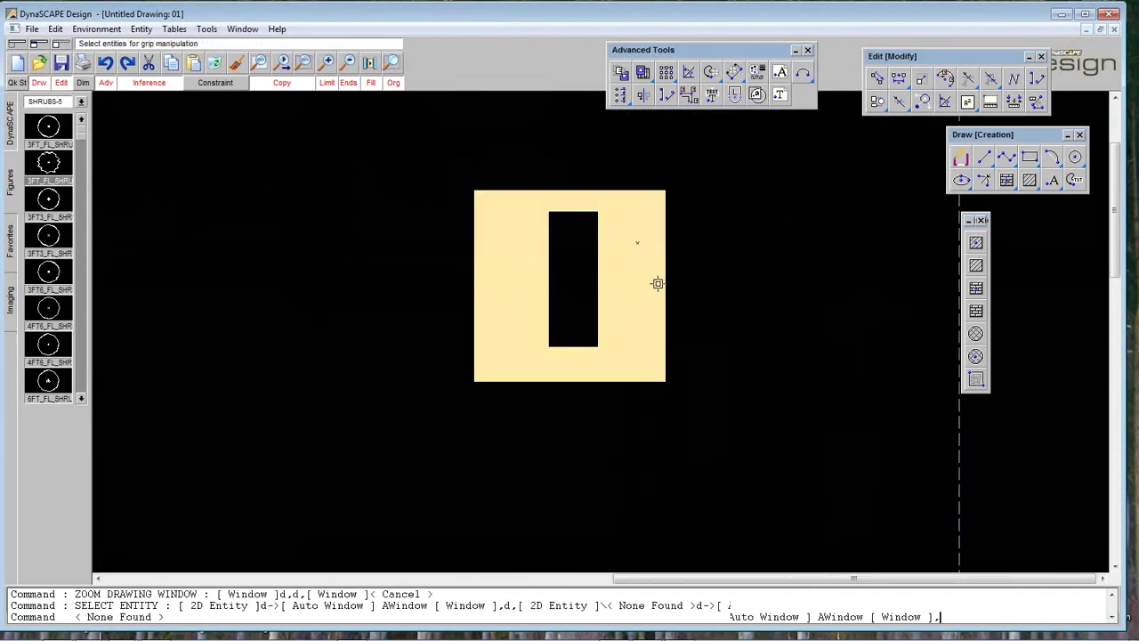
click(647, 282)
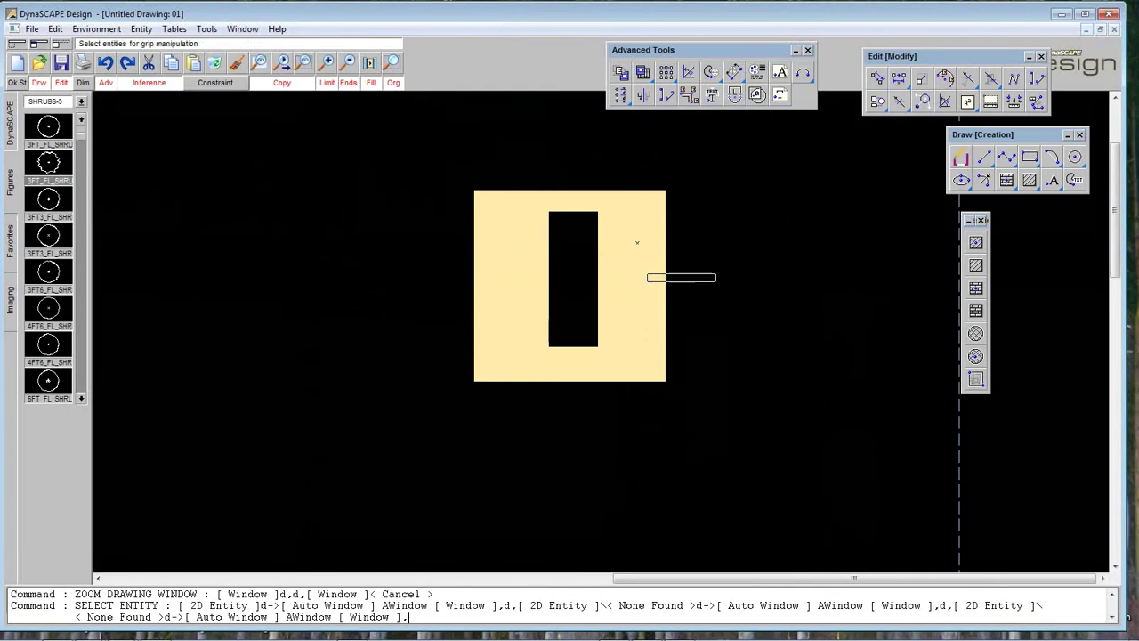
right_click(723, 276)
- Delete the solid fill together with the square and inner rectangle, and repaint the drawing
click(724, 277)
click(548, 260)
key(Delete)
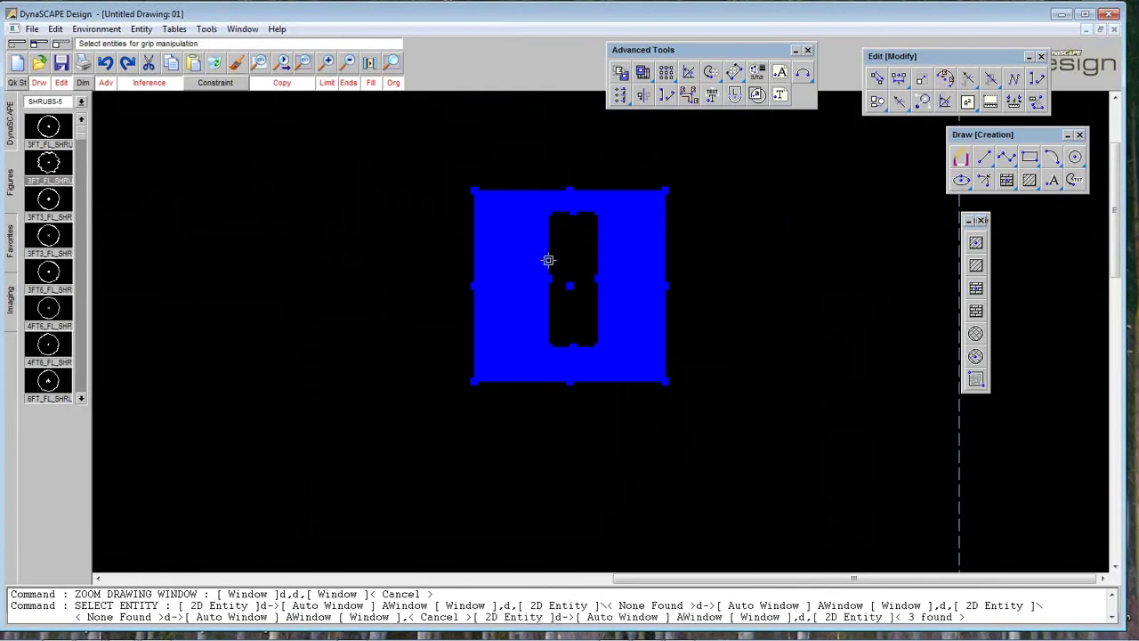
click(231, 69)
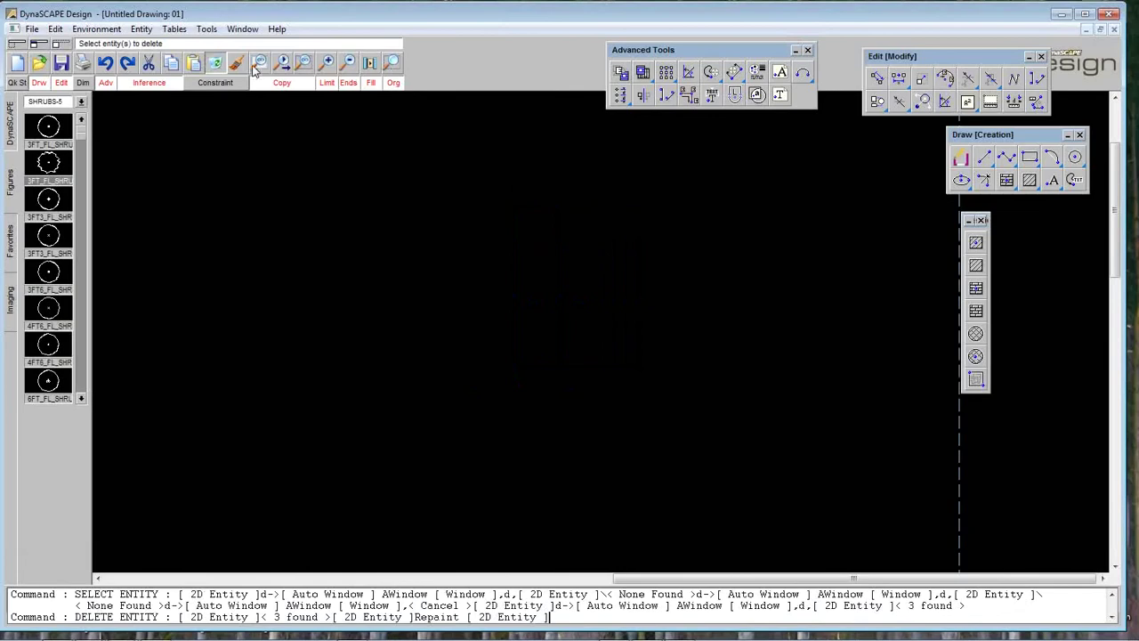
- Draw a large rectangle near the sheet's upper right corner with a smaller, narrower rectangle inside it
right_click(879, 145)
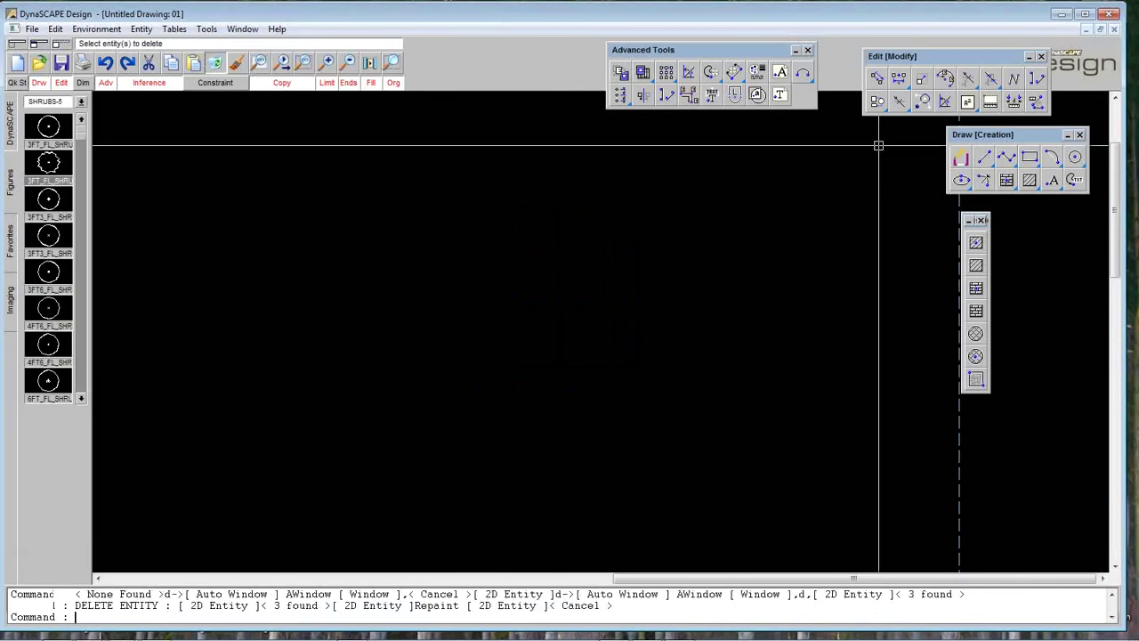
click(1030, 158)
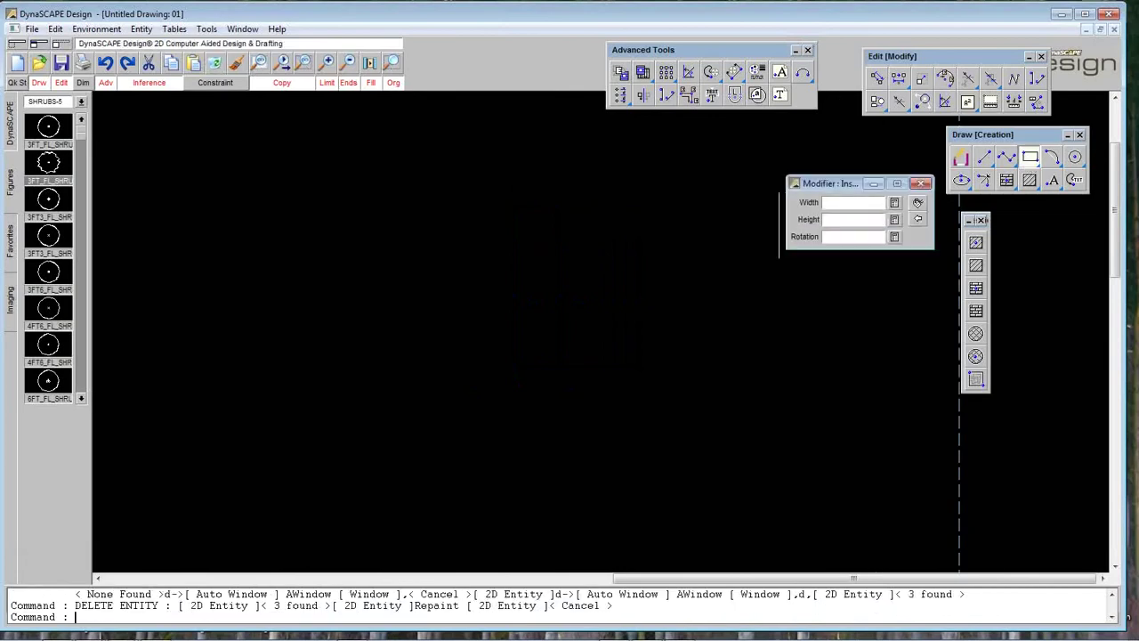
click(763, 415)
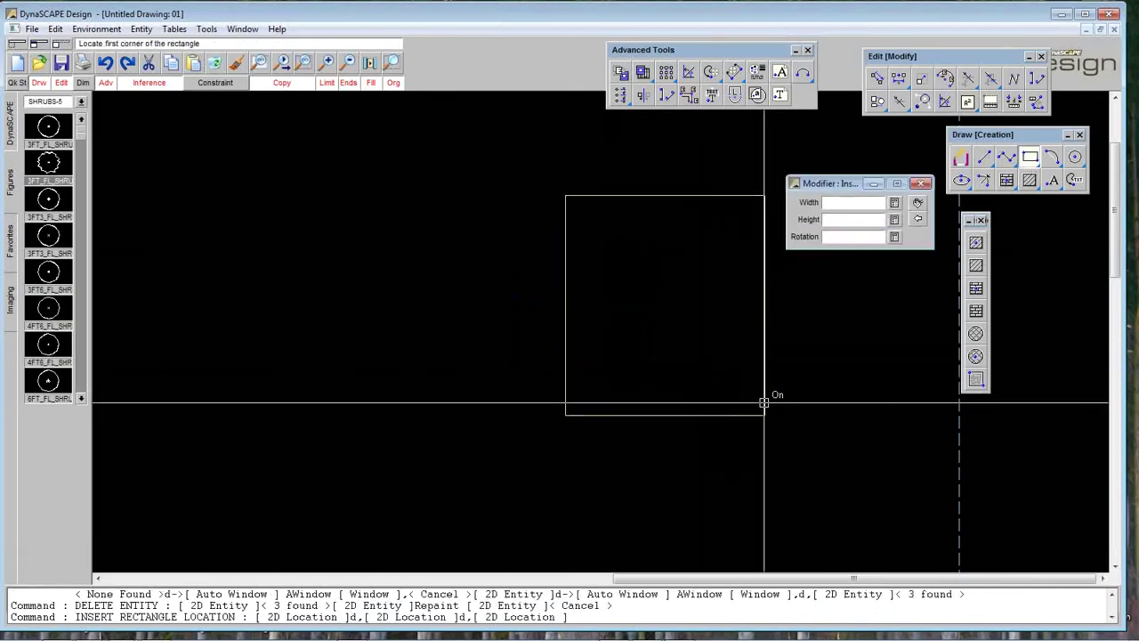
click(634, 219)
click(711, 387)
key(Escape)
- Rearrange the Advanced Tools, Edit [Modify] and Draw [Creation] palettes above and beside the rectangles
drag(687, 51, 691, 59)
drag(895, 57, 873, 65)
drag(999, 134, 875, 147)
key(Escape)
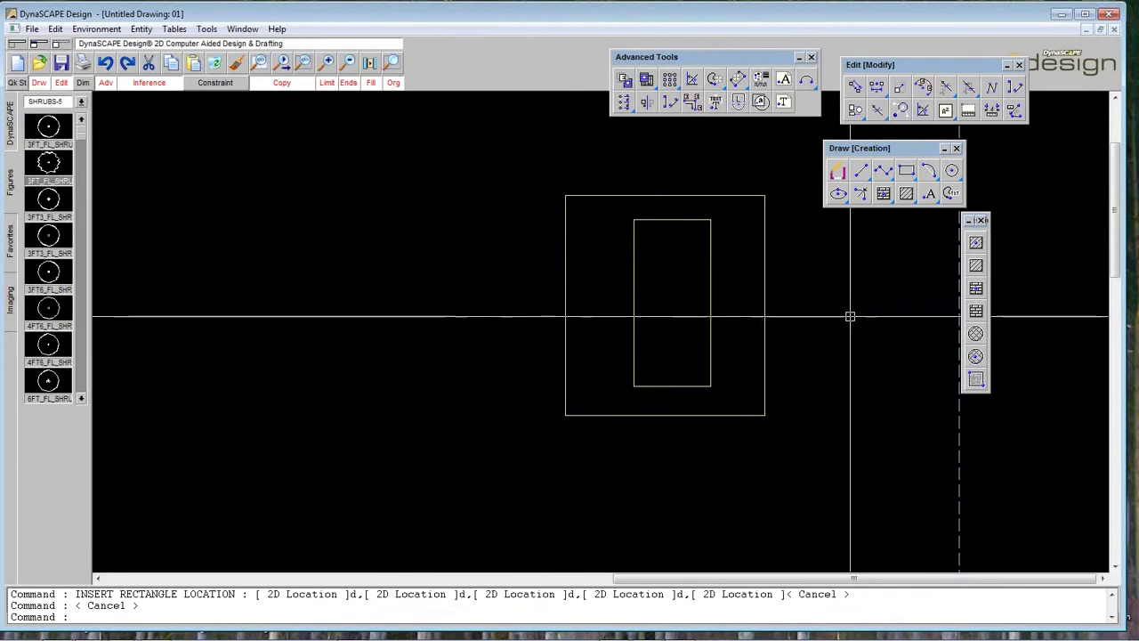
key(Escape)
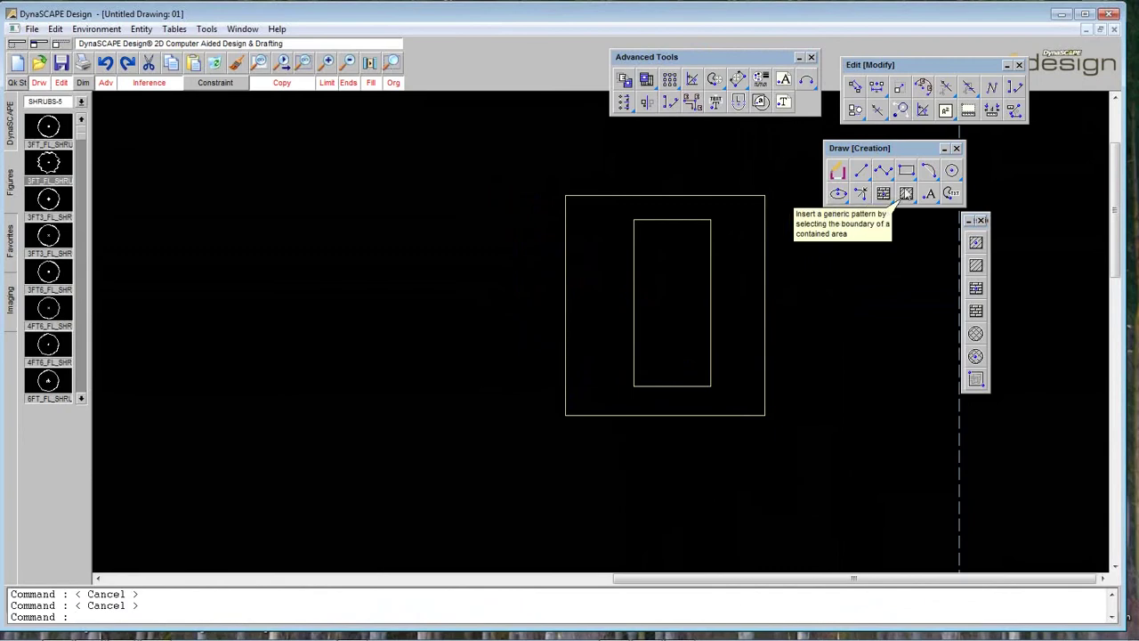
- Hatch the area between the two rectangles with pattern ANSI_38 at scale 0.500, and undo the hatch
click(906, 193)
drag(795, 59, 897, 62)
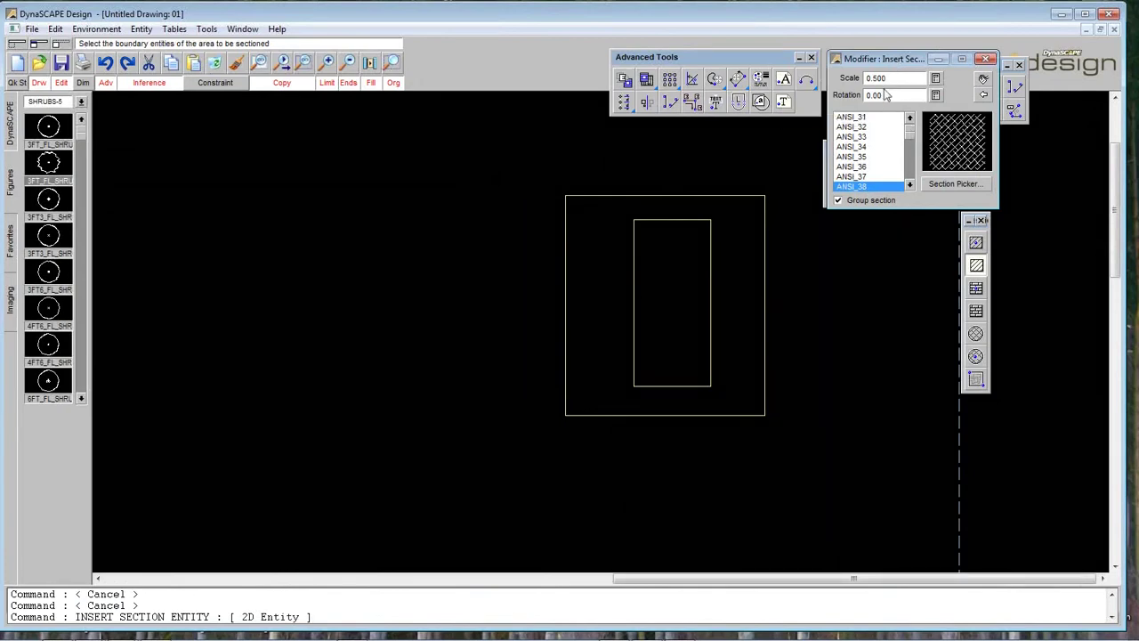
click(722, 217)
click(723, 217)
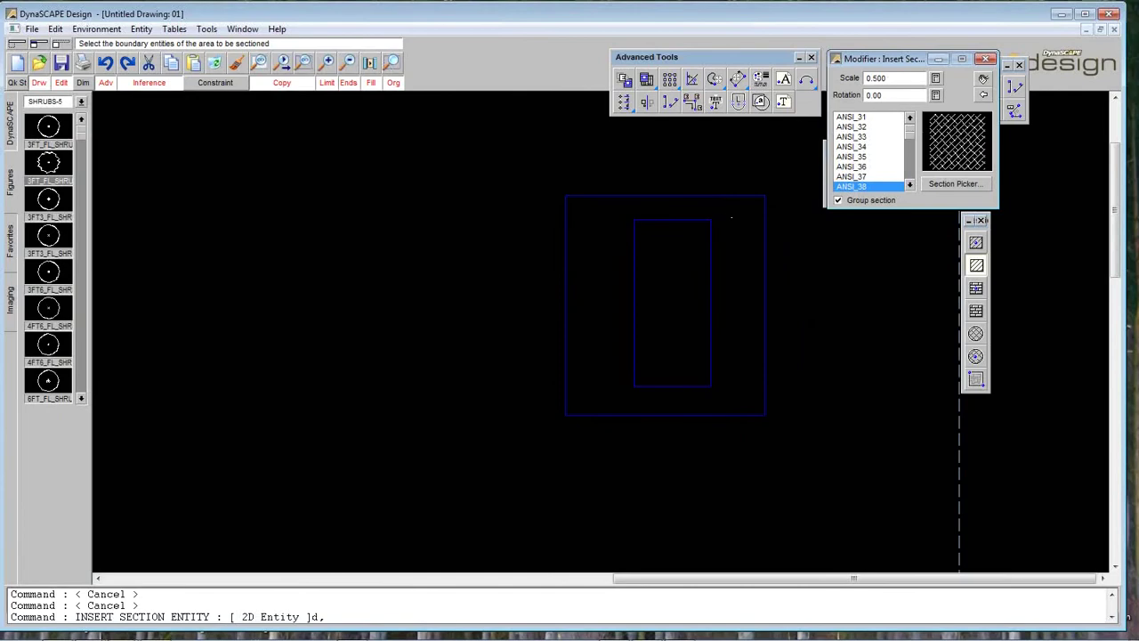
right_click(740, 219)
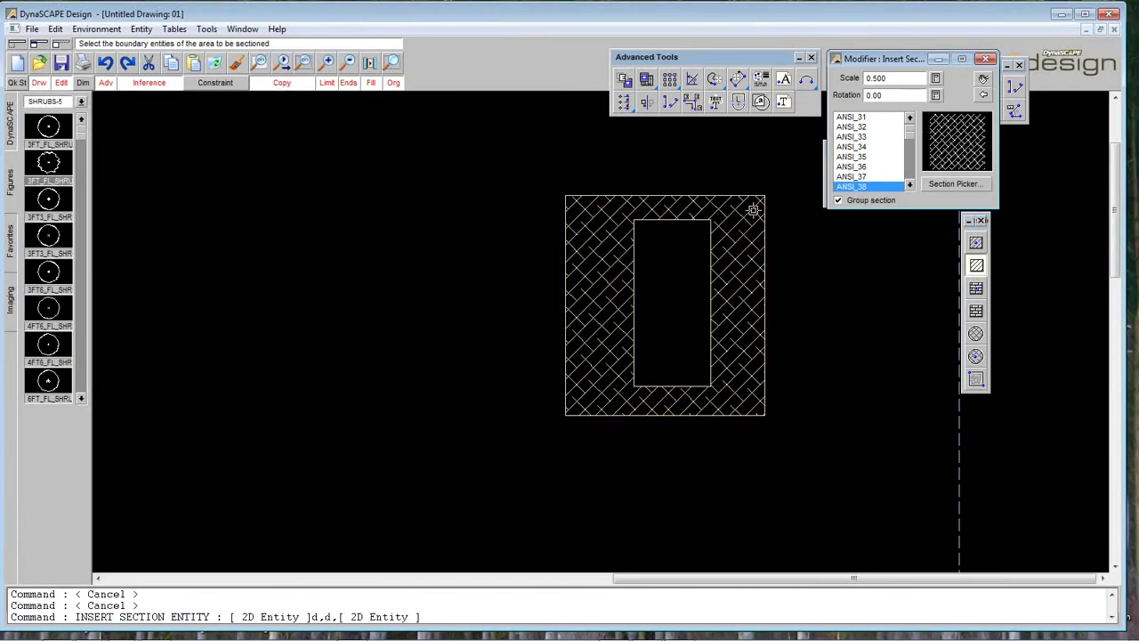
key(ctrl+z)
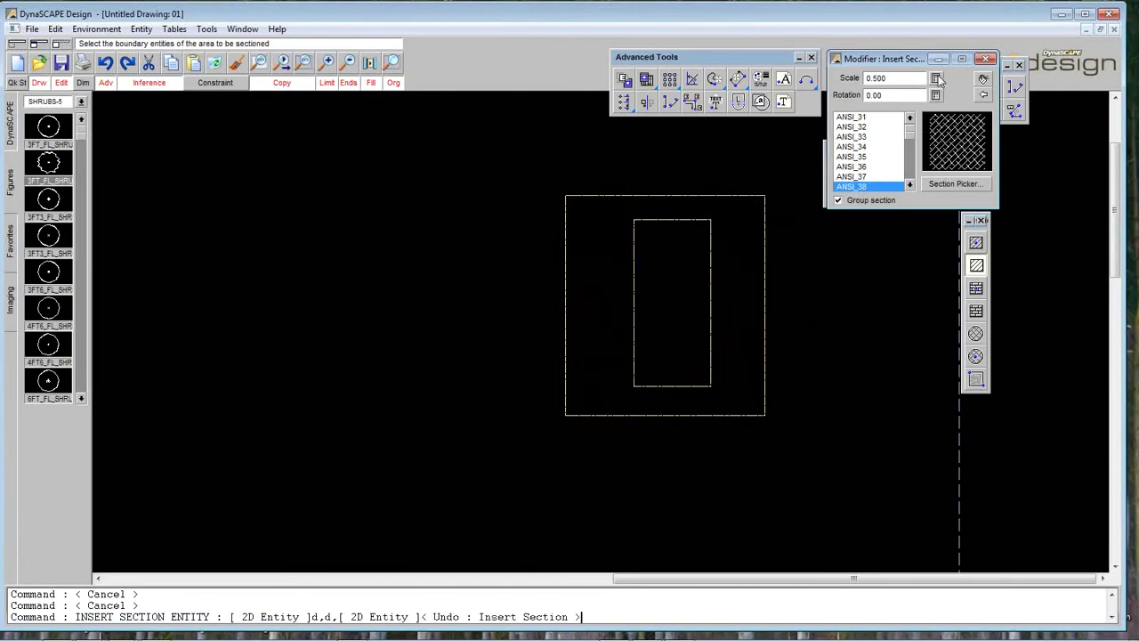
- Set the ANSI_38 pattern scale to 0.1 and hatch the area between the two rectangles
double_click(909, 78)
text(.1)
key(Return)
click(737, 194)
click(710, 216)
right_click(718, 211)
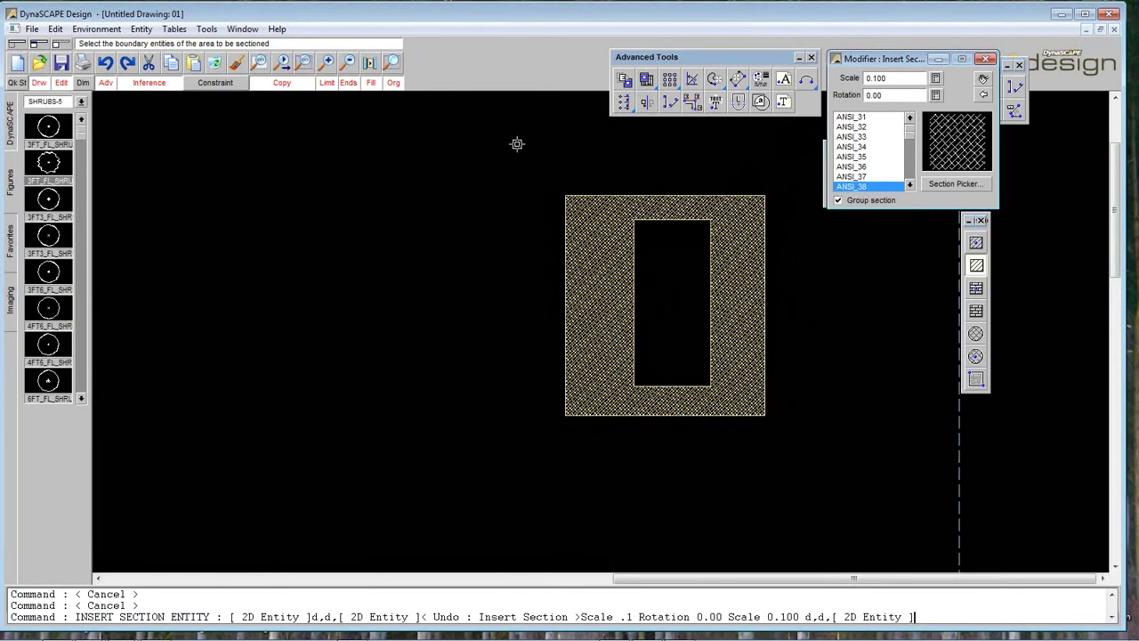
- Examine how dense the hatch pattern looks at full-sheet view and close up
click(348, 64)
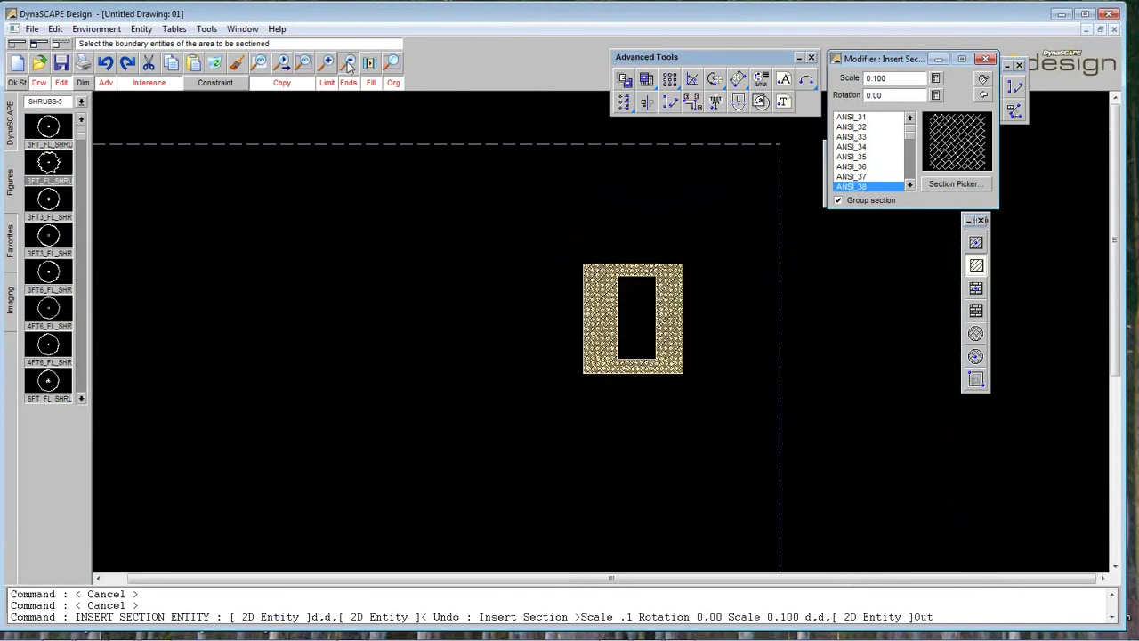
click(348, 64)
click(348, 64)
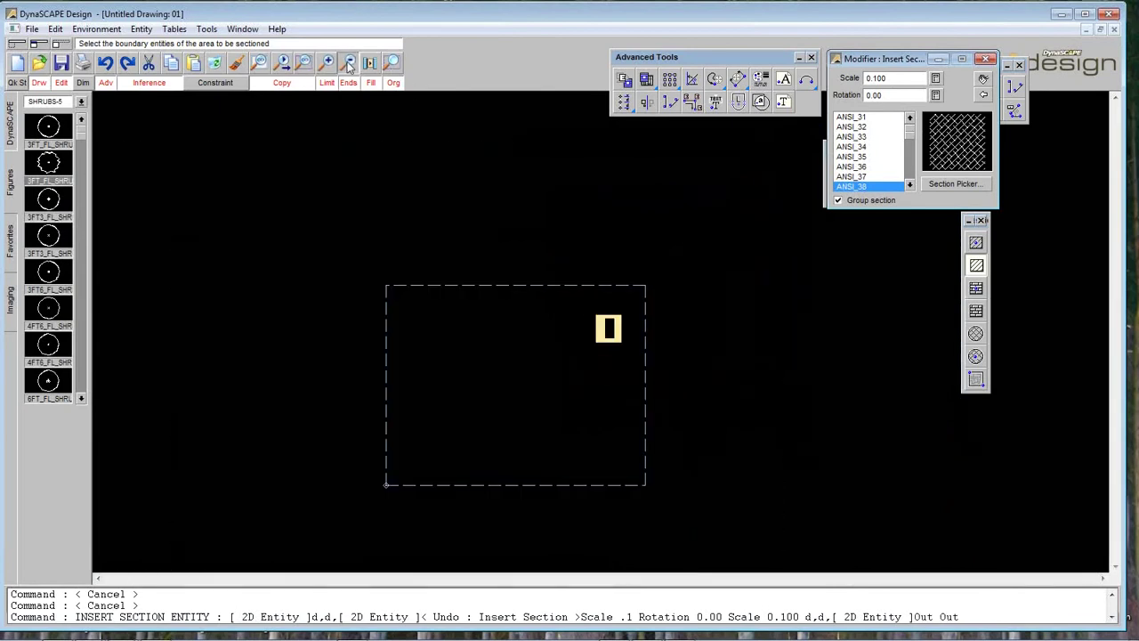
click(392, 62)
click(374, 271)
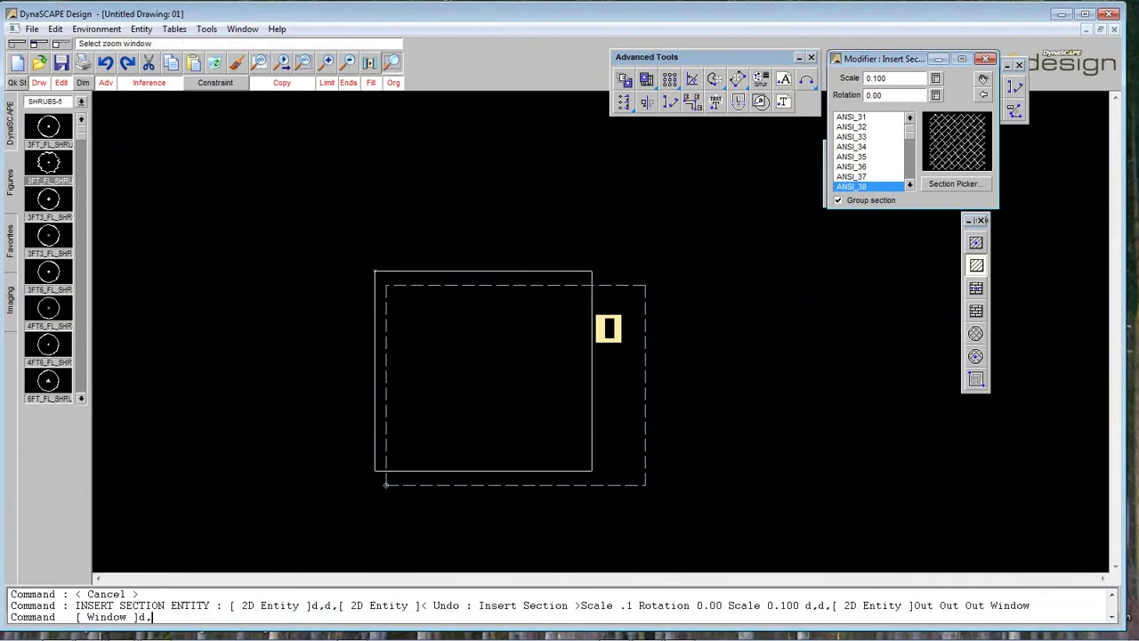
click(667, 500)
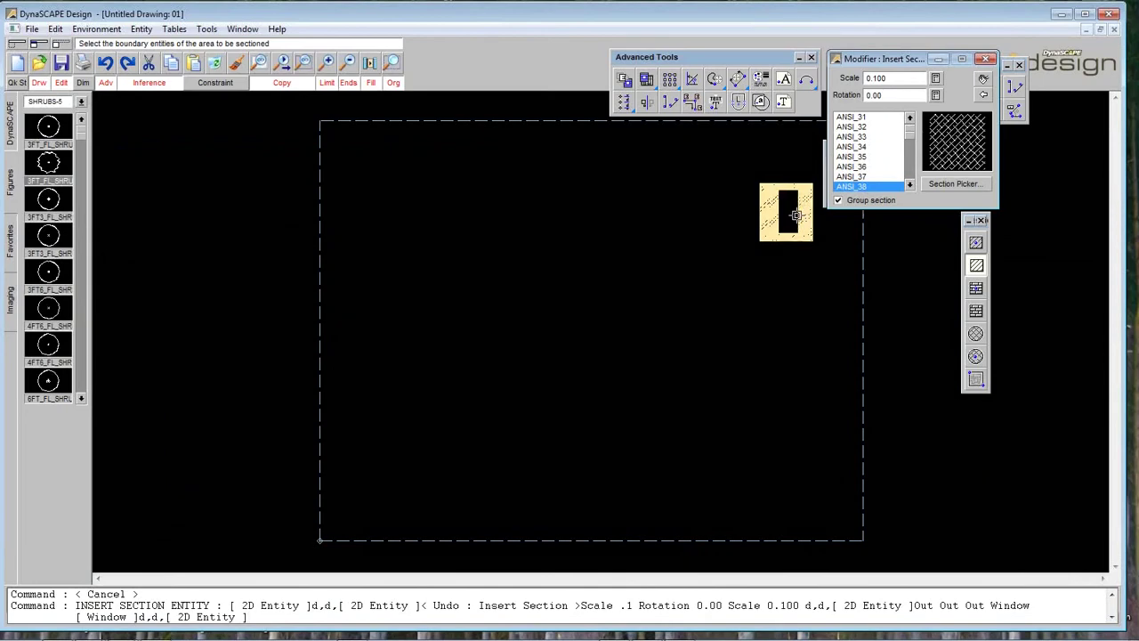
click(392, 62)
drag(725, 168, 831, 262)
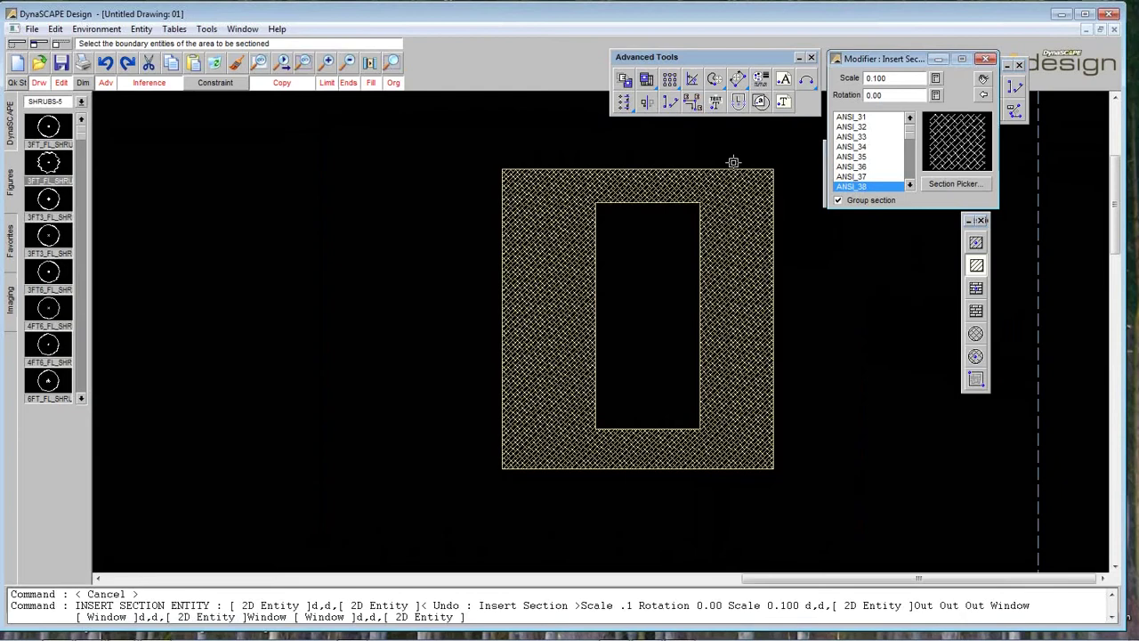
- Check that the hatch selects as one grouped object, and release the selection
click(754, 206)
click(754, 205)
right_click(754, 205)
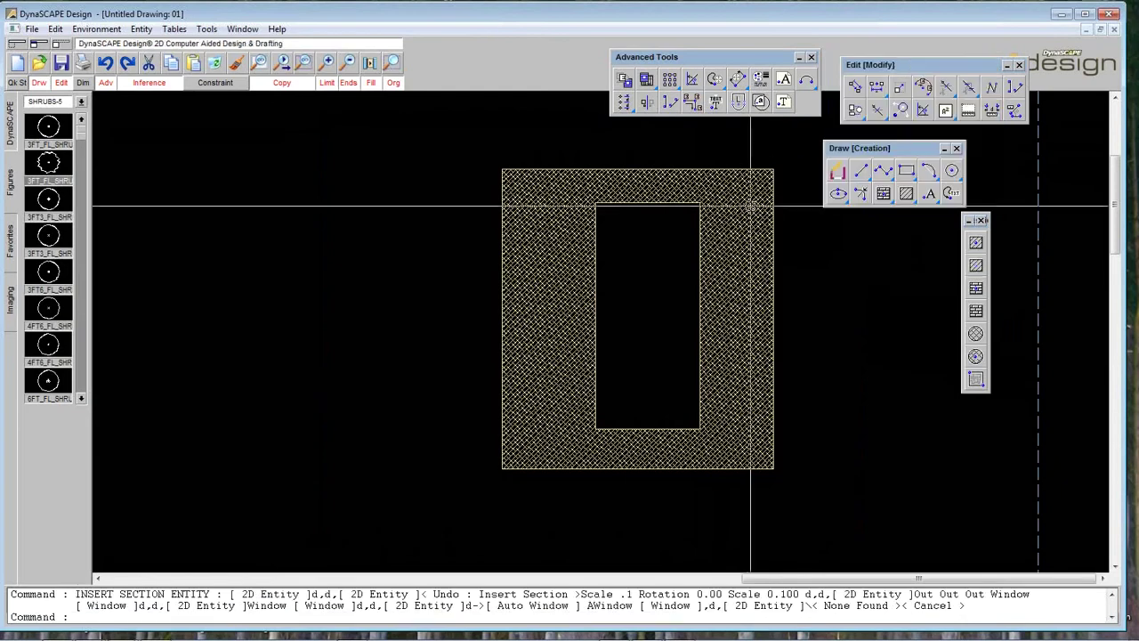
click(754, 206)
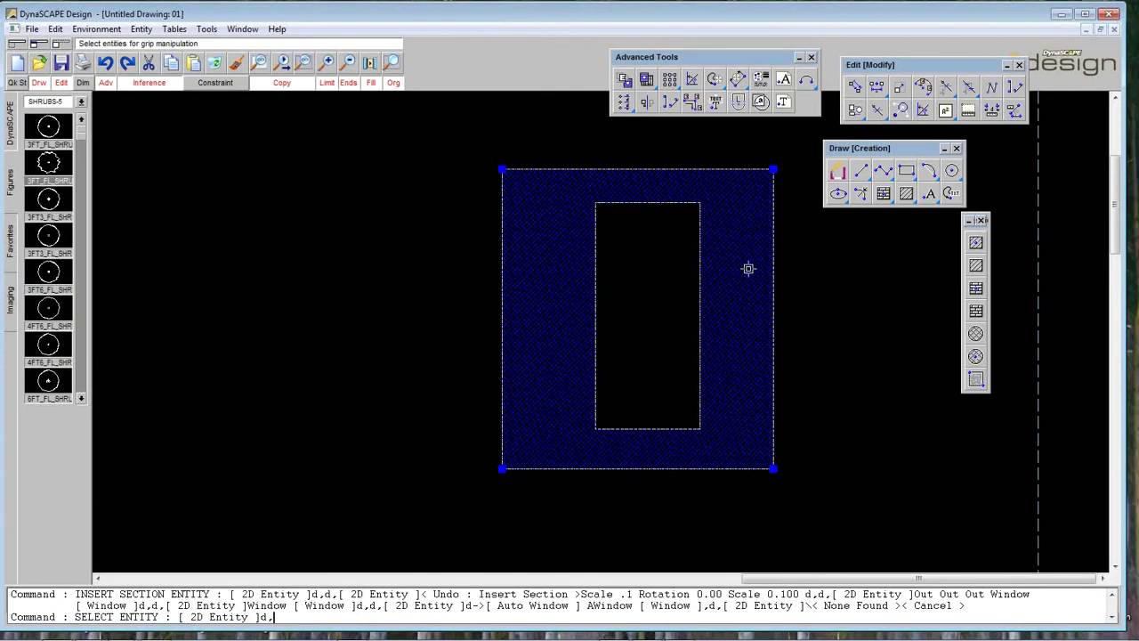
key(Escape)
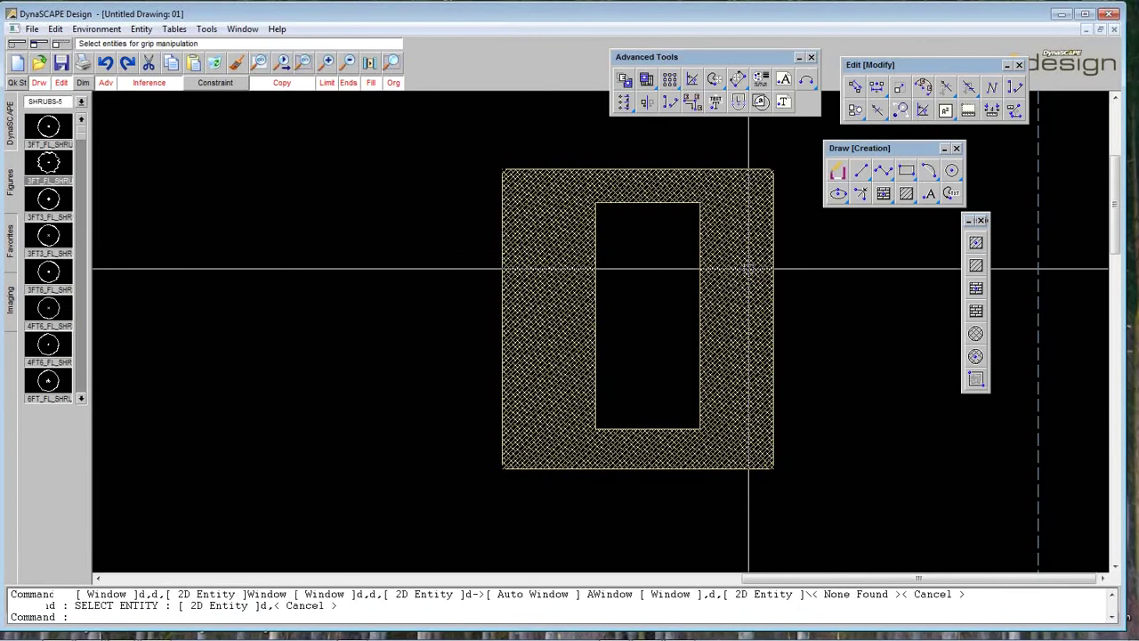
click(747, 268)
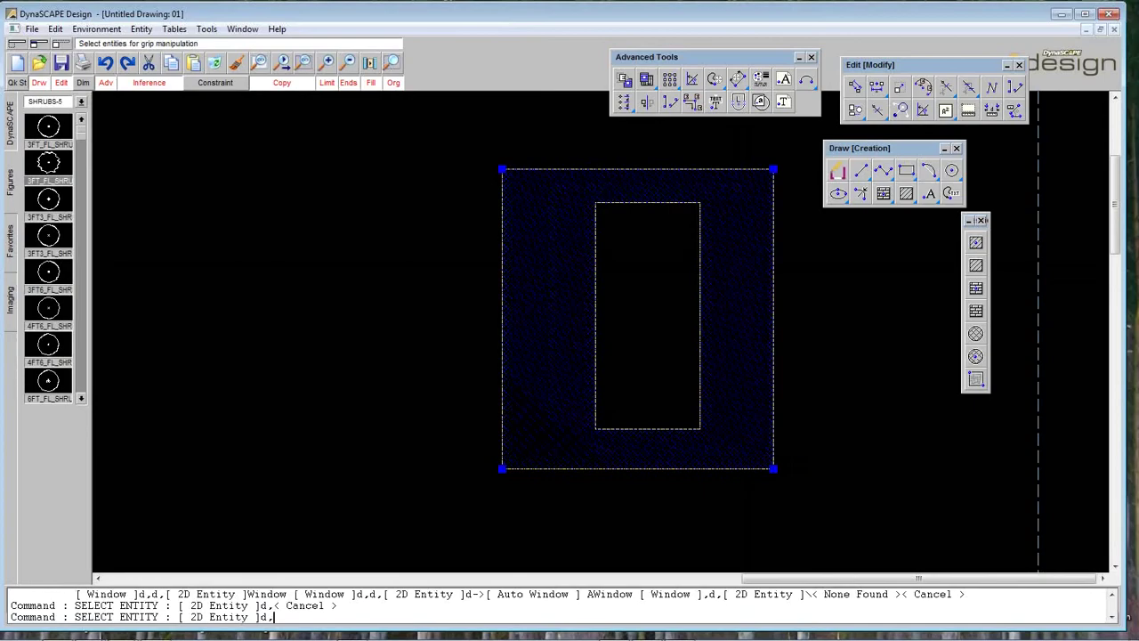
key(Escape)
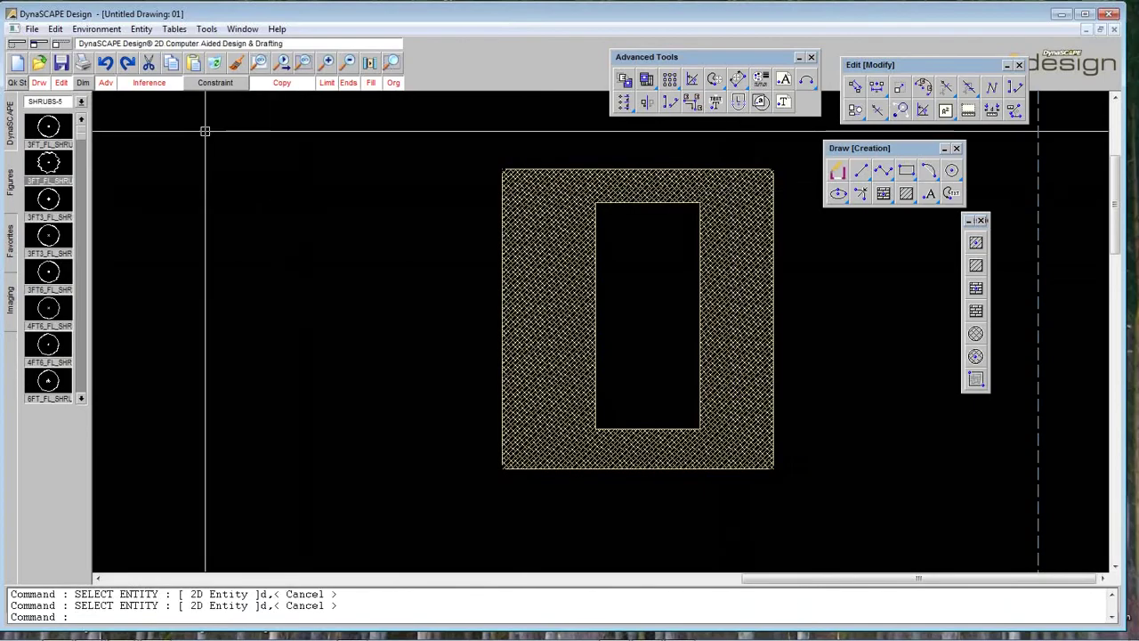
- Move the hatch pattern to layer 005 : Drive/Road in its entity attributes
double_click(548, 197)
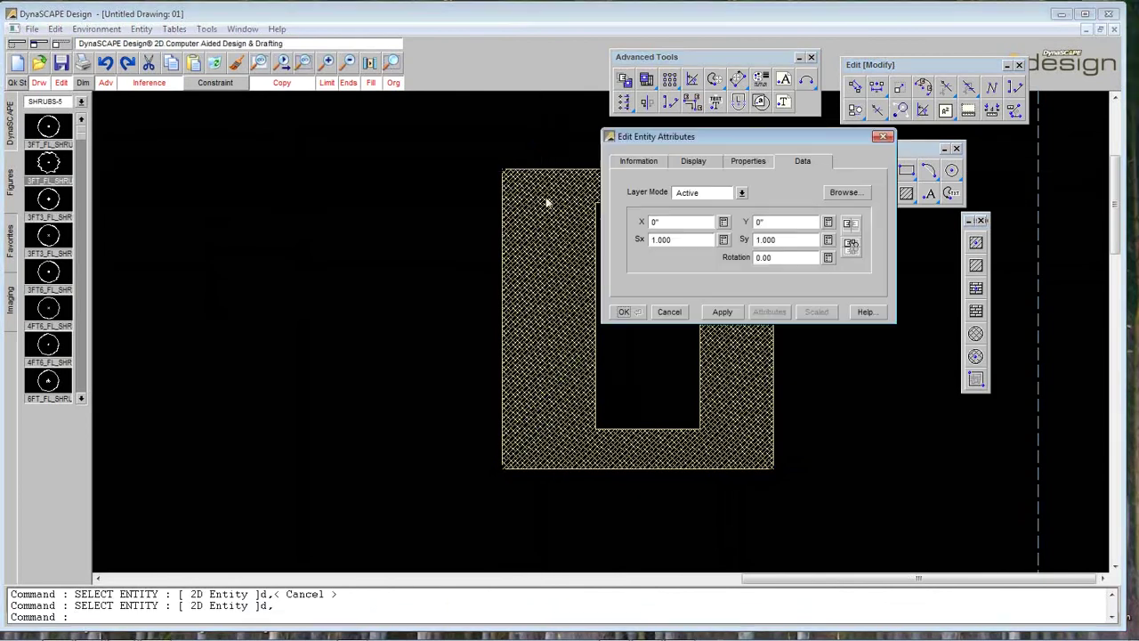
click(694, 161)
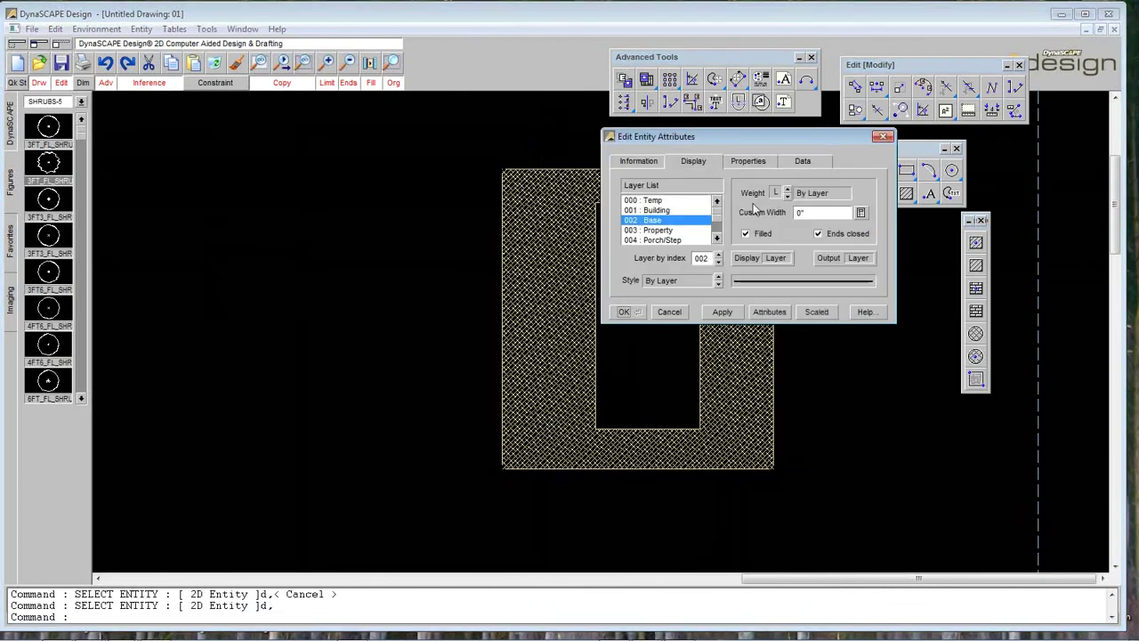
click(717, 241)
click(672, 240)
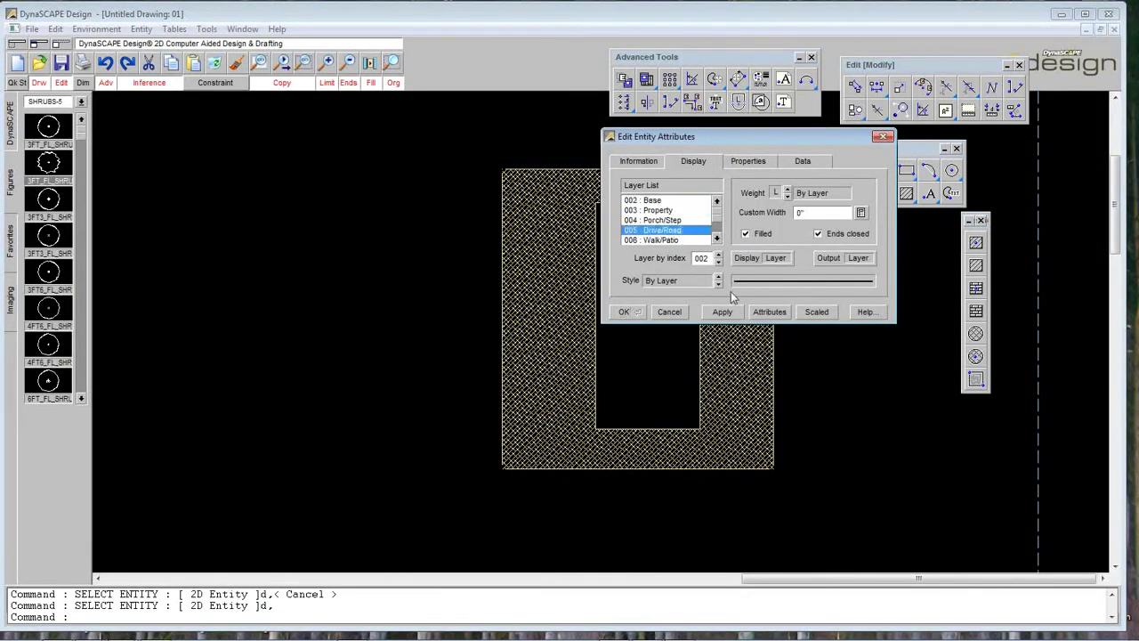
click(722, 311)
click(634, 311)
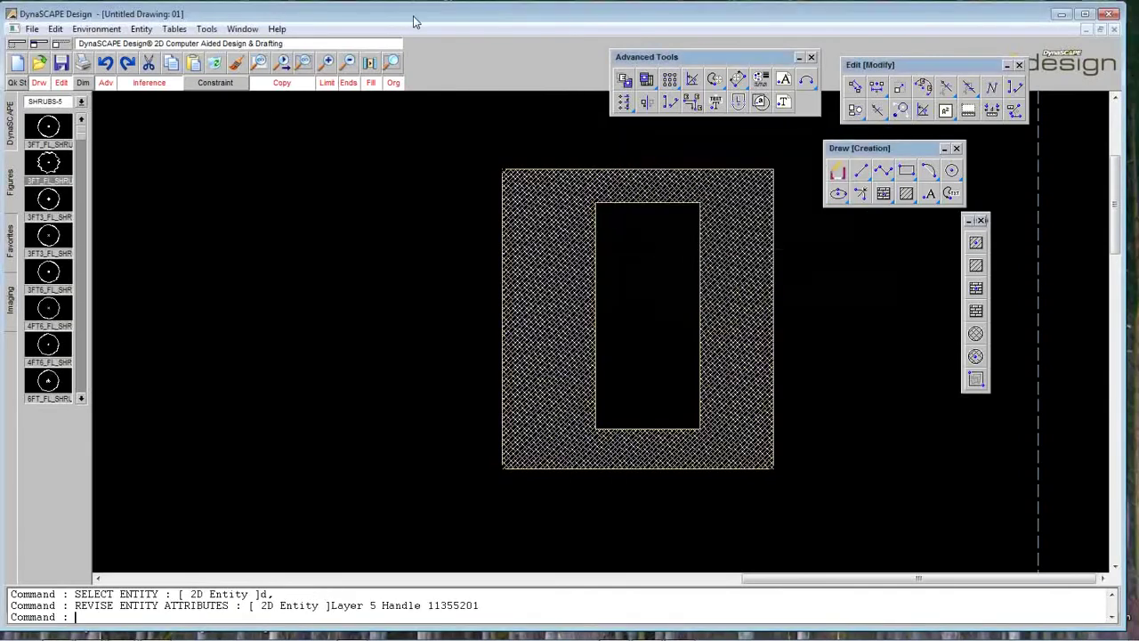
- Delete the hatch pattern between the two rectangles, keeping both outlines
click(349, 62)
click(352, 63)
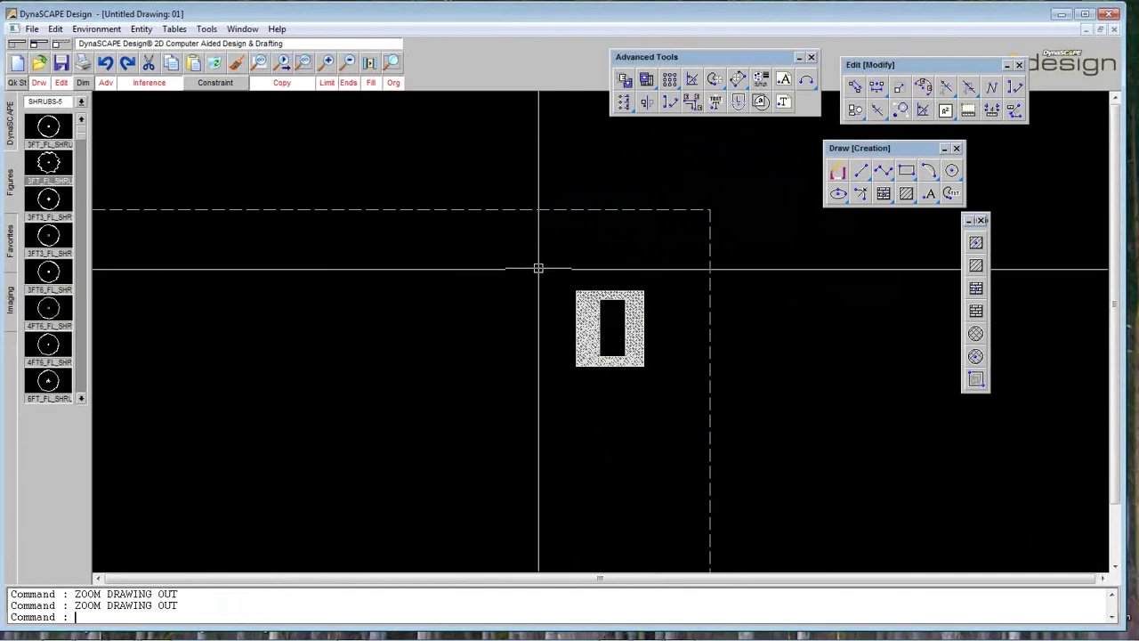
click(393, 64)
click(560, 276)
click(675, 381)
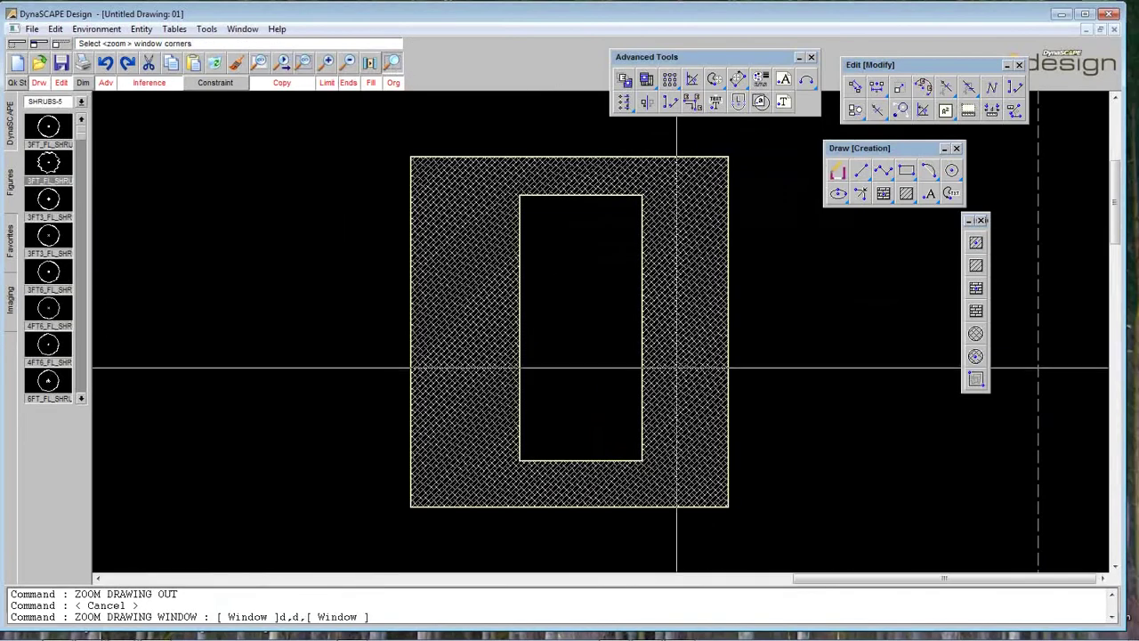
right_click(677, 359)
click(626, 186)
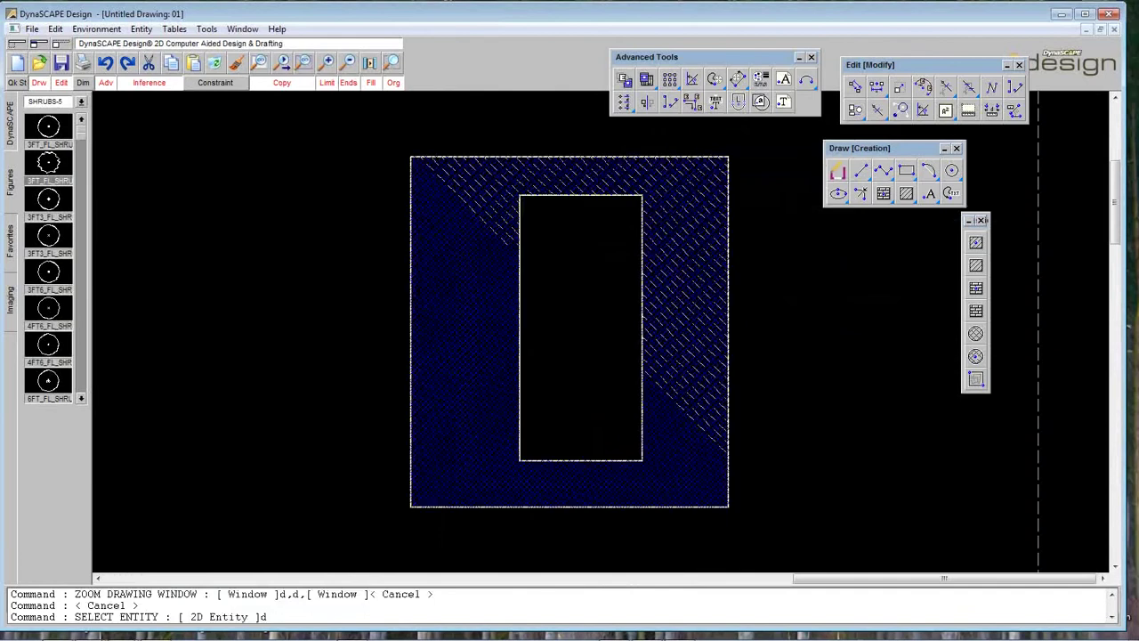
key(Delete)
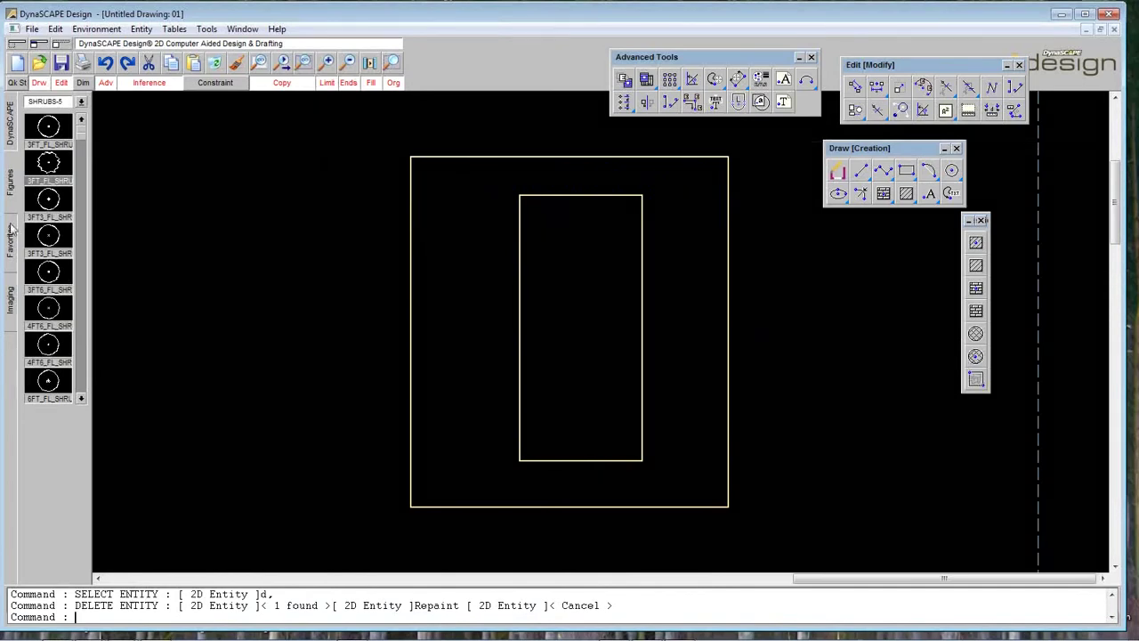
- Start inserting an image with the imaging tools and cancel the command
click(13, 303)
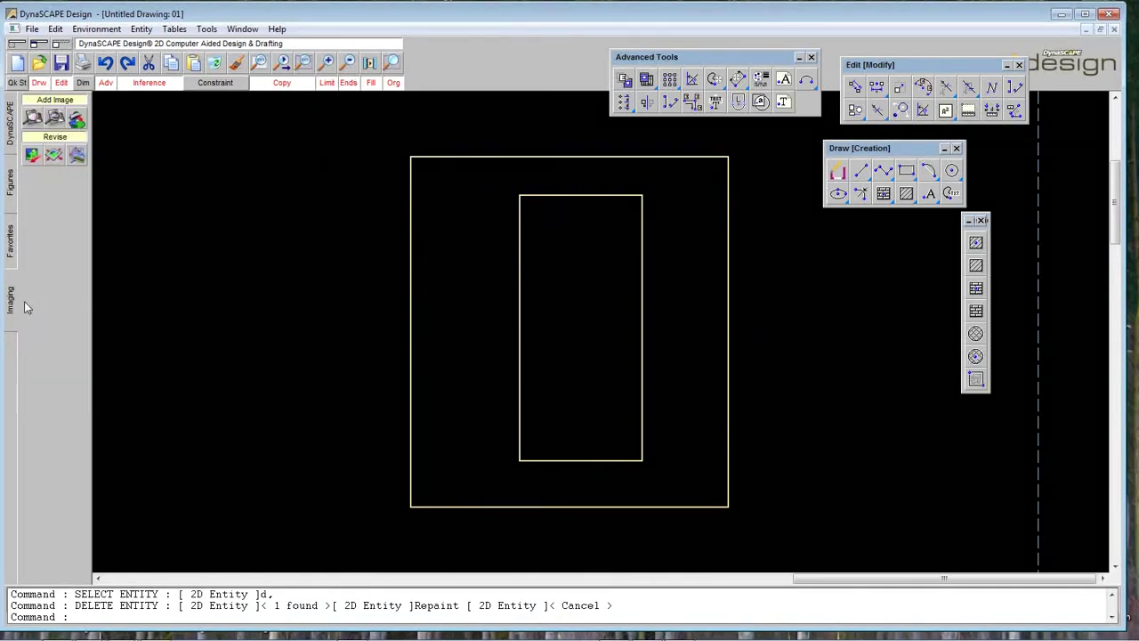
click(76, 118)
click(644, 51)
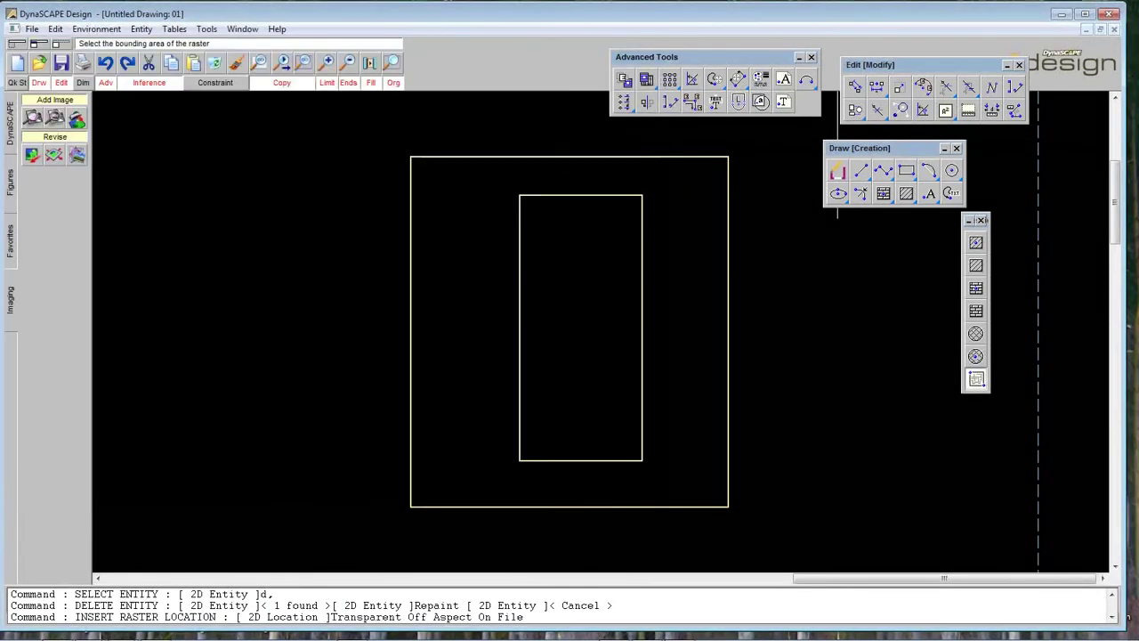
click(977, 379)
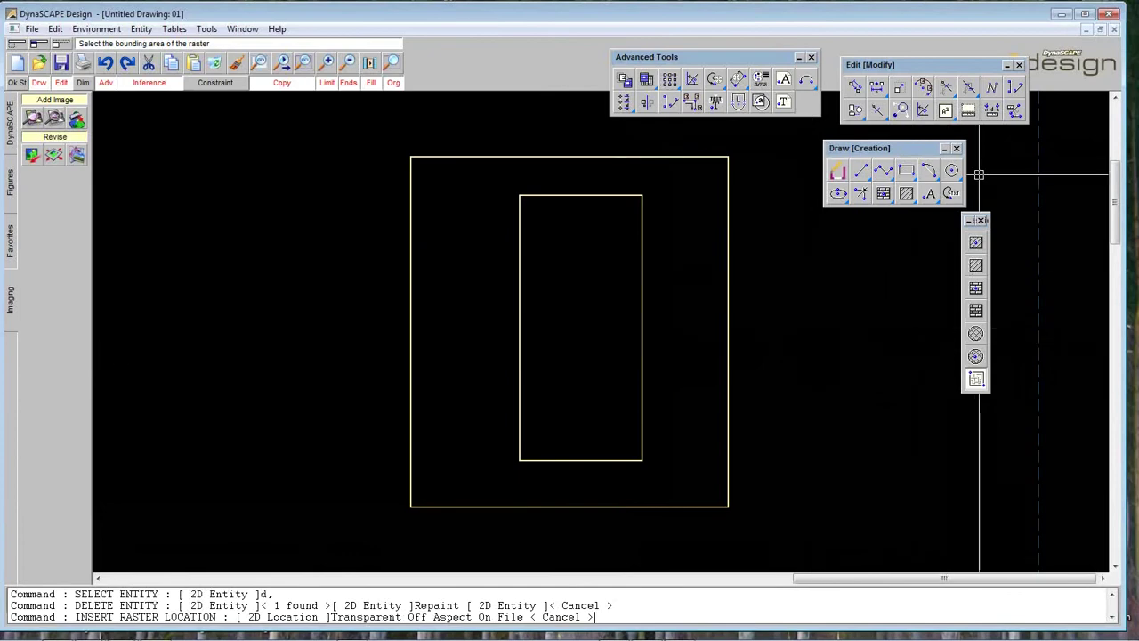
- Close the fill tools palette and reposition the Draw [Creation], Advanced Tools and Edit [Modify] palettes
click(980, 220)
drag(909, 150, 948, 146)
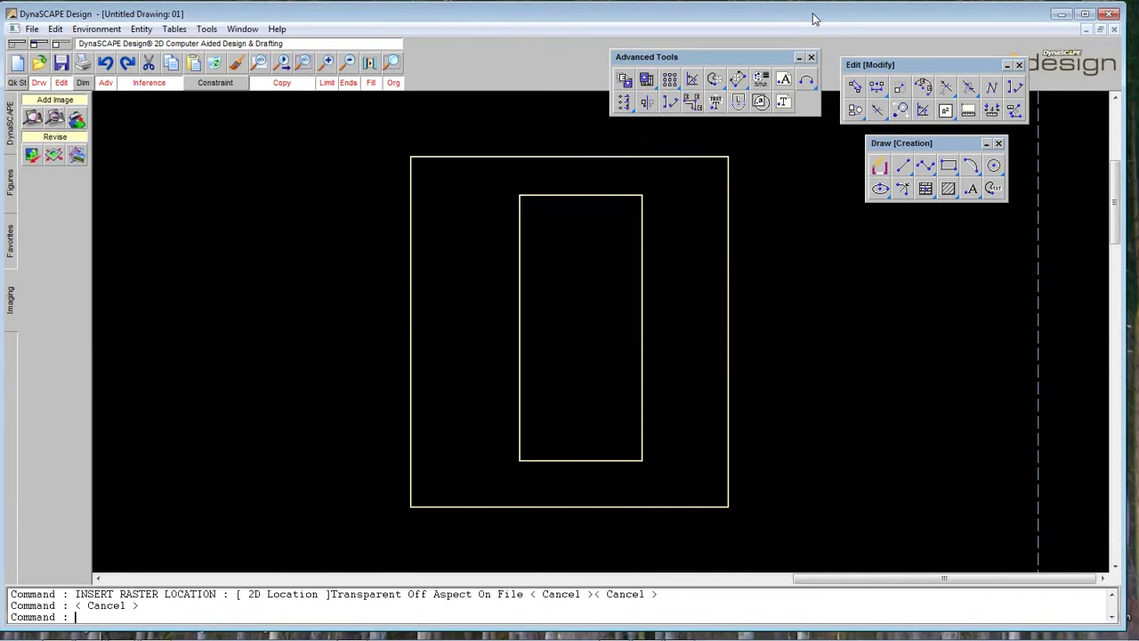
drag(684, 59, 686, 59)
drag(851, 68, 857, 60)
mouse_move(905, 145)
mouse_down()
mouse_move(935, 132)
mouse_move(910, 133)
mouse_up()
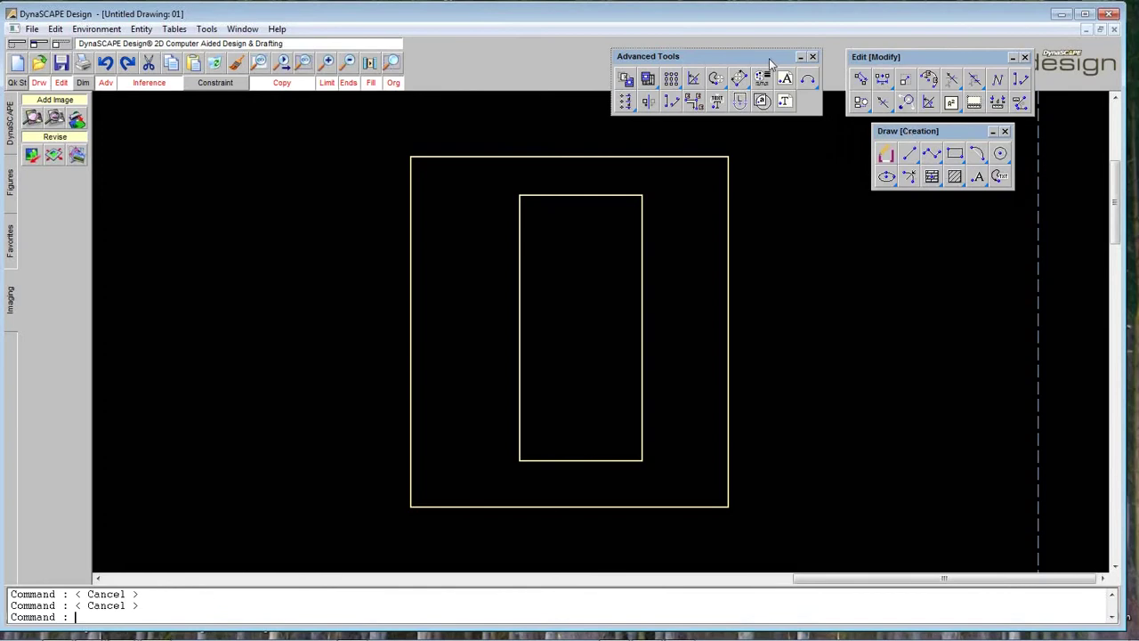
- Switch to the open drawing SAMPLE PROJECT.DPD
click(242, 29)
click(318, 148)
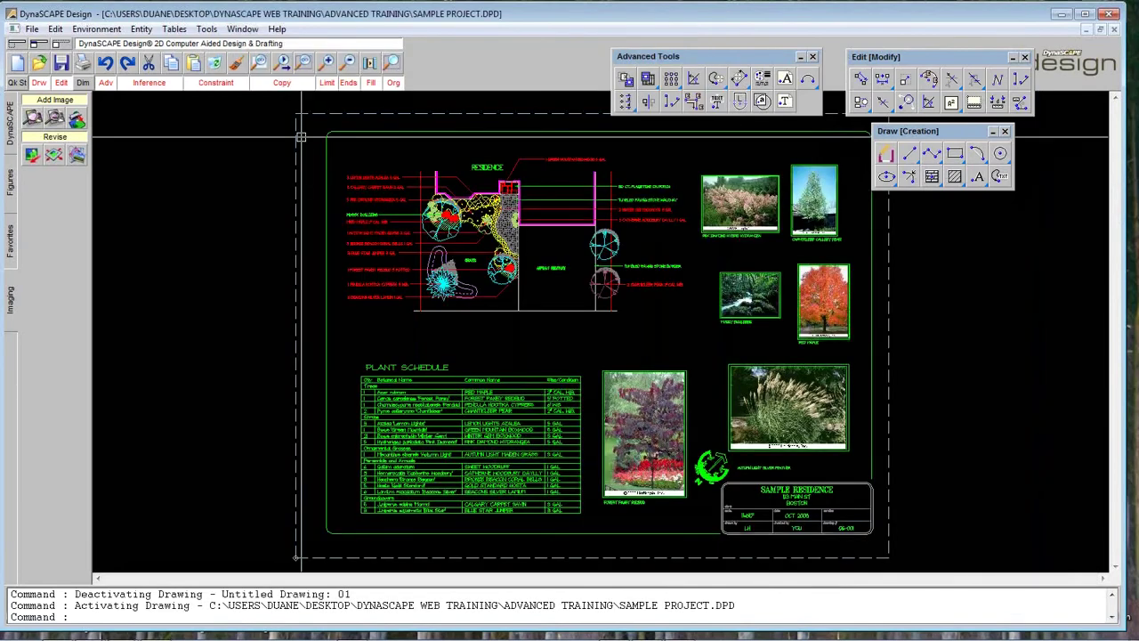
key(Escape)
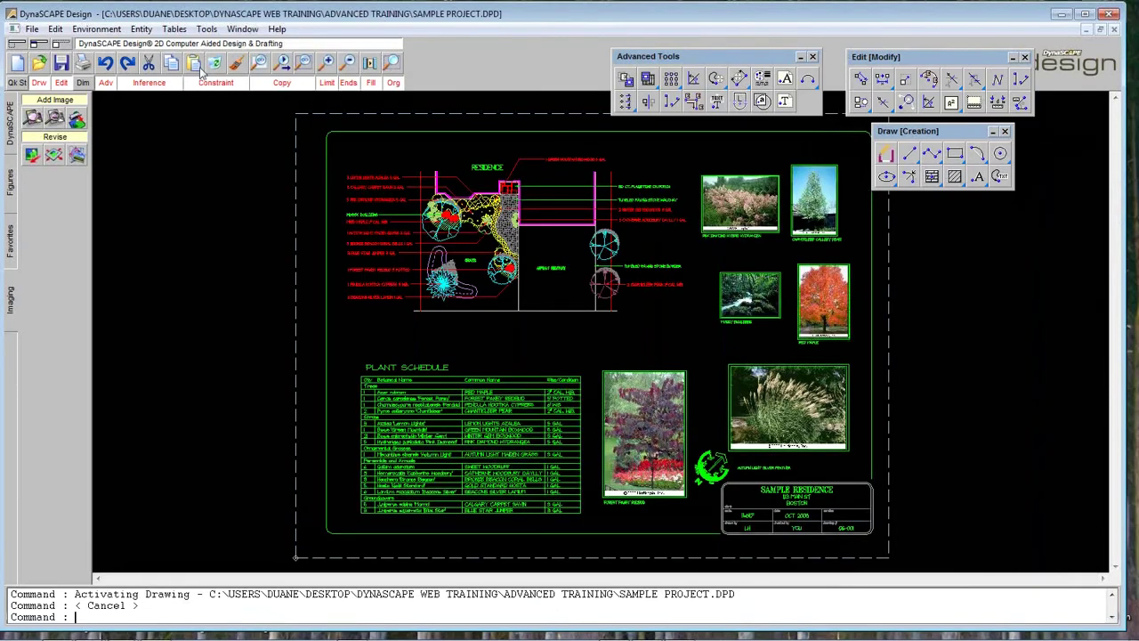
- Open the drawing COMPLETE YARD - LARGE from the samples folder in Program Files (x86), DynaSCAPE, Design
click(38, 62)
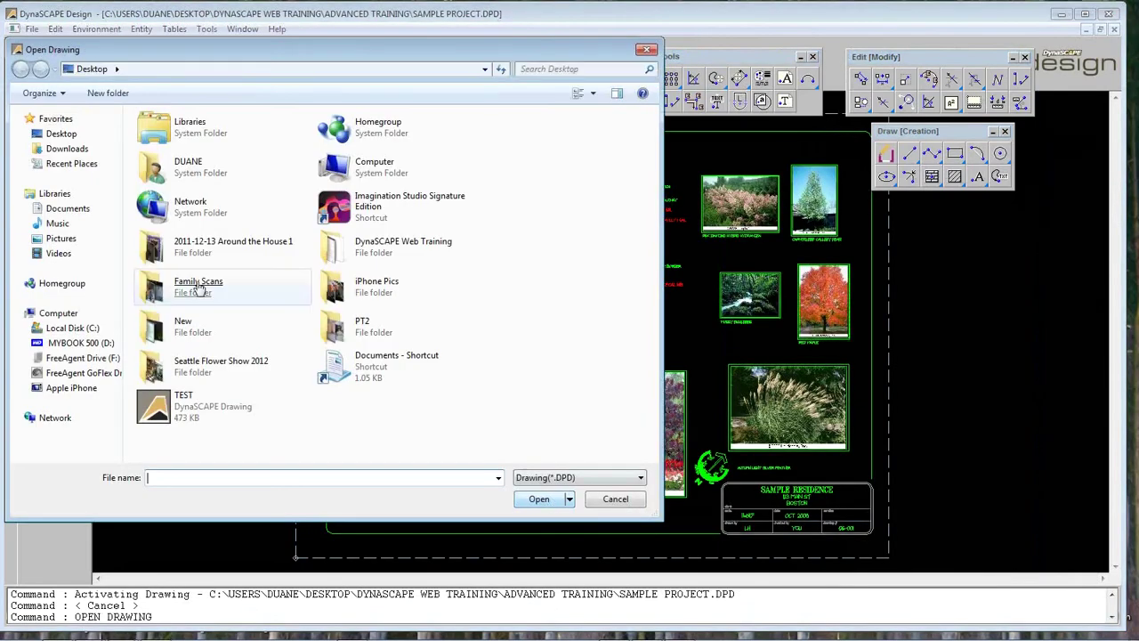
click(76, 329)
double_click(185, 270)
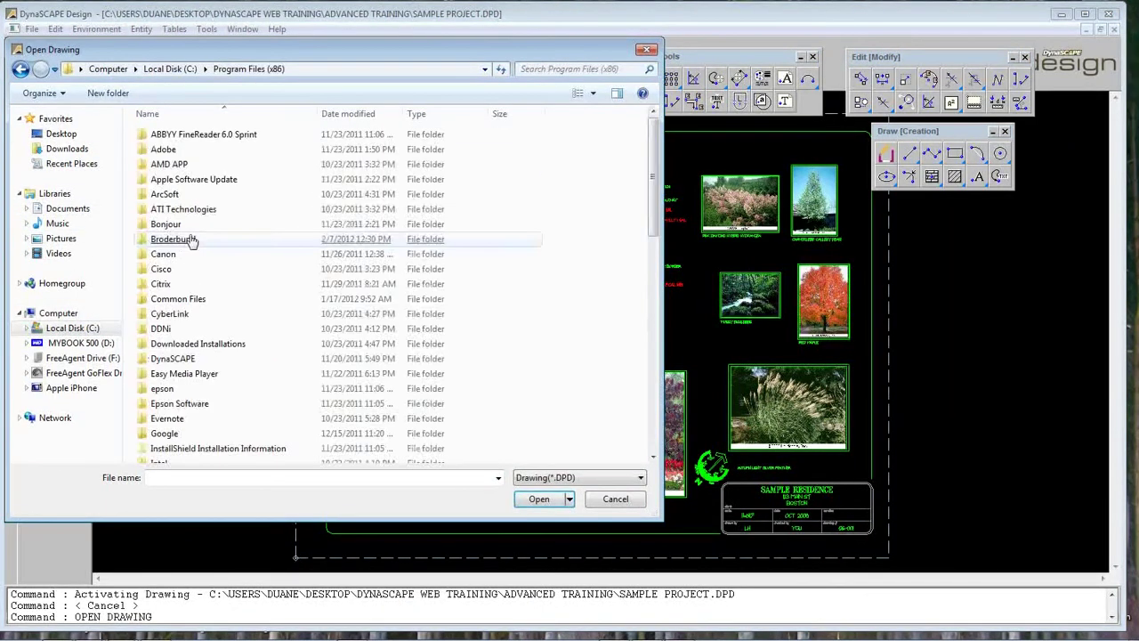
double_click(178, 359)
double_click(164, 149)
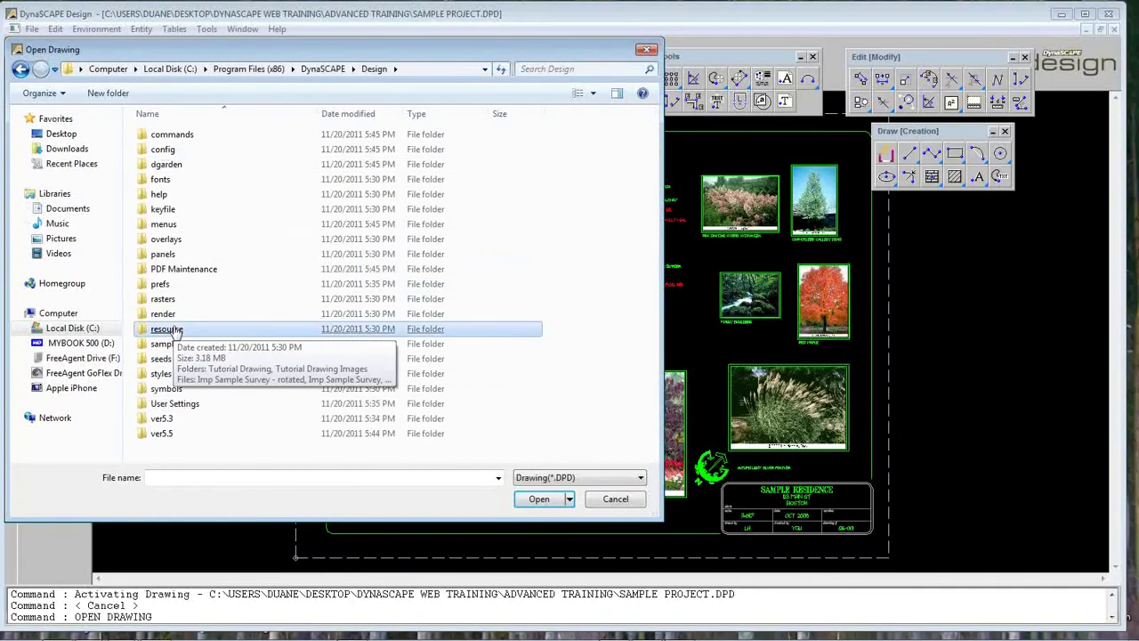
double_click(166, 345)
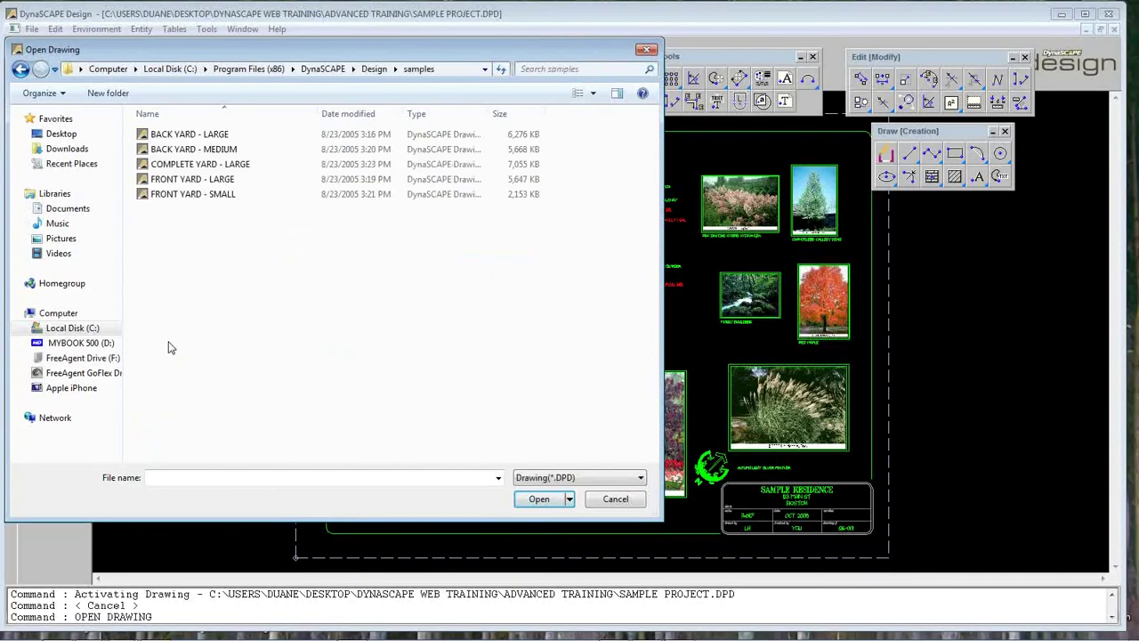
double_click(204, 162)
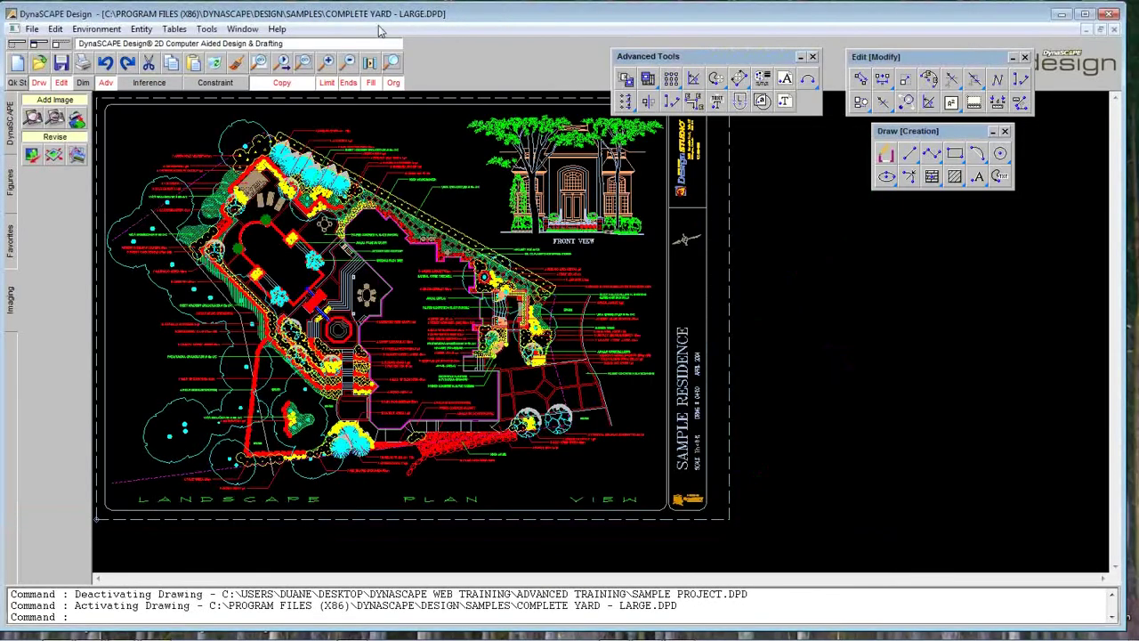
- Fit the plan sheet in the drawing window and show the Overview panel beside the front view elevation
click(392, 63)
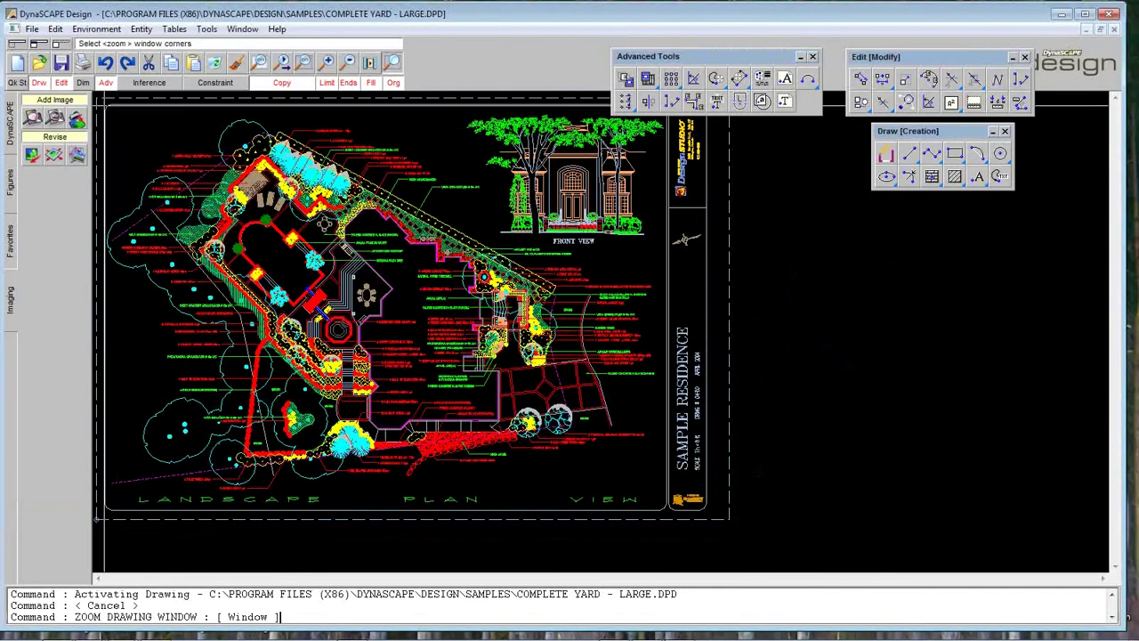
click(99, 99)
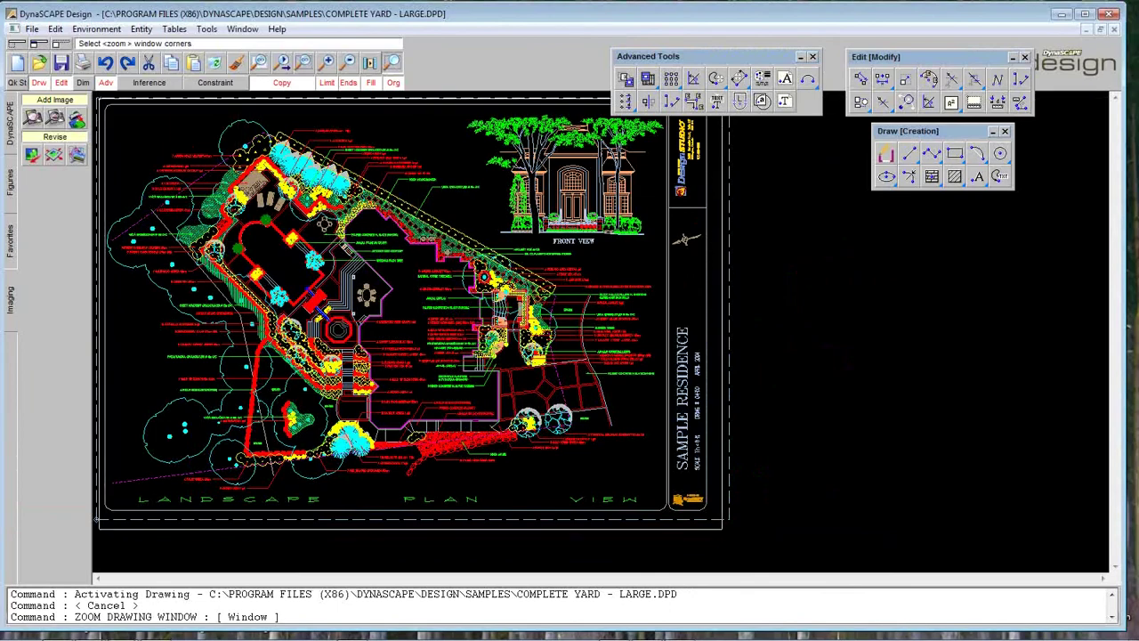
click(680, 522)
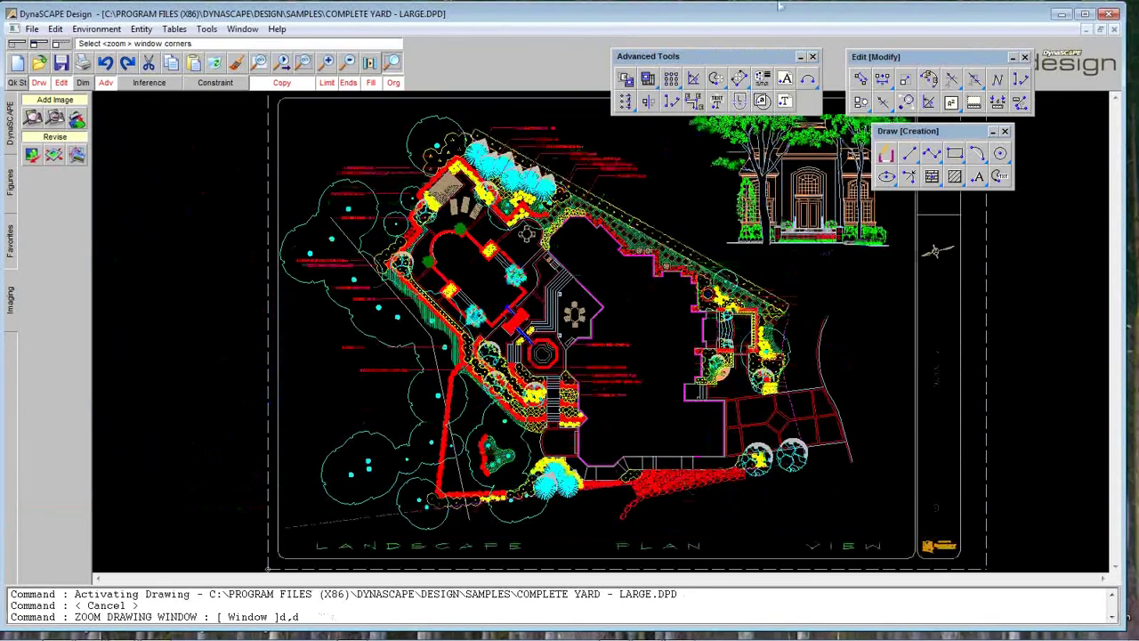
key(Escape)
click(205, 30)
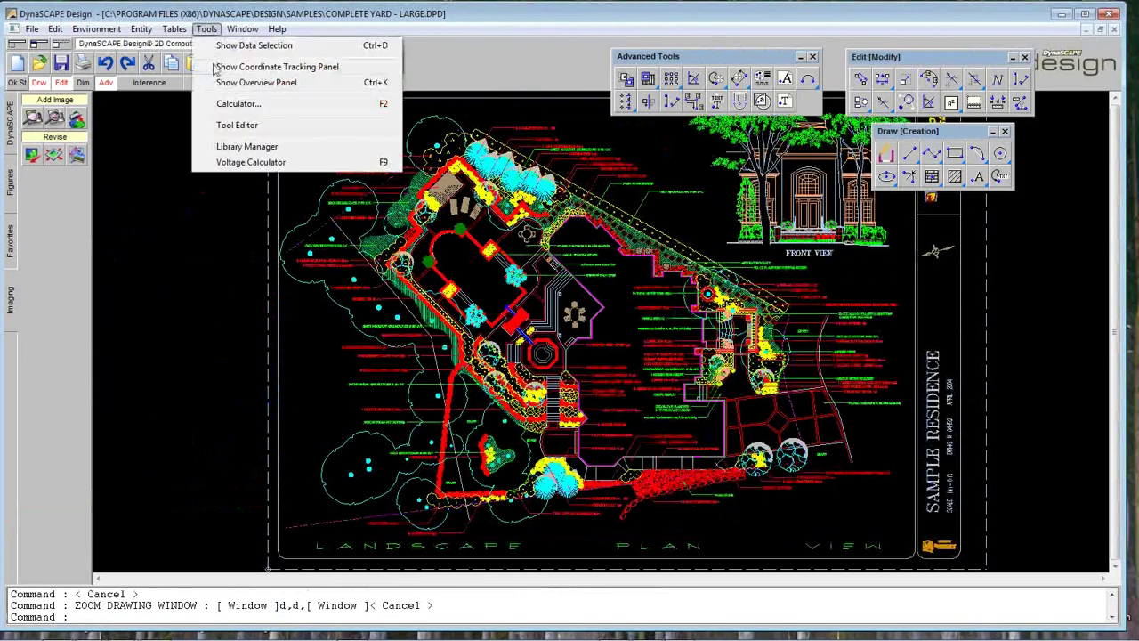
click(223, 82)
mouse_move(882, 69)
mouse_down()
mouse_move(975, 107)
mouse_move(991, 184)
mouse_up()
- Close the Draw [Creation], Edit [Modify] and Advanced Tools palettes and move the Overview panel up
click(1006, 132)
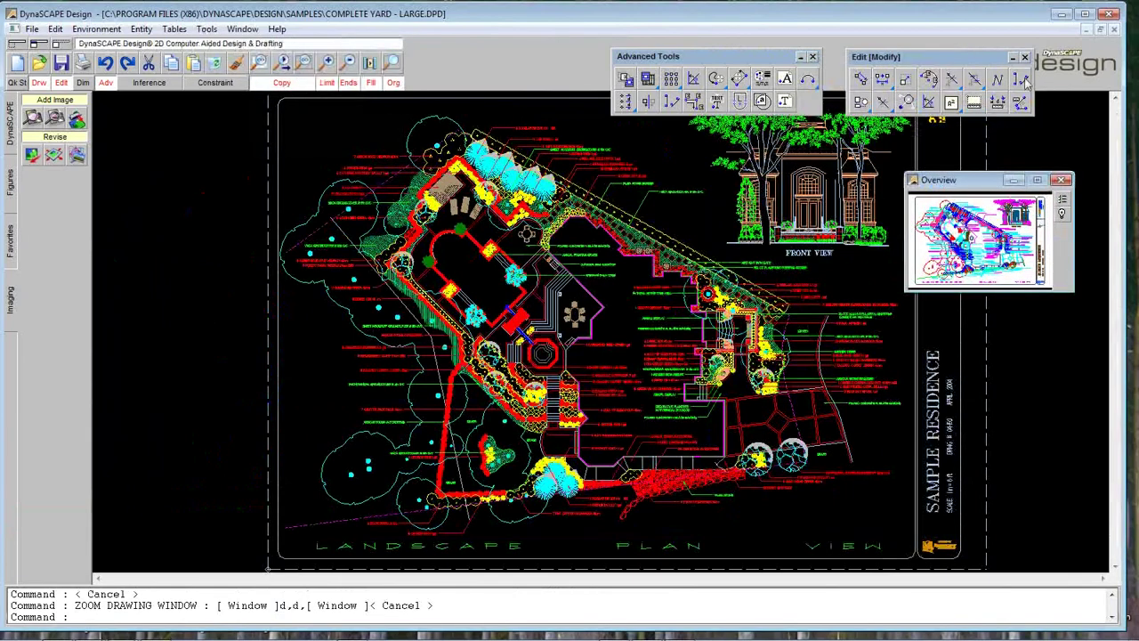
click(1026, 57)
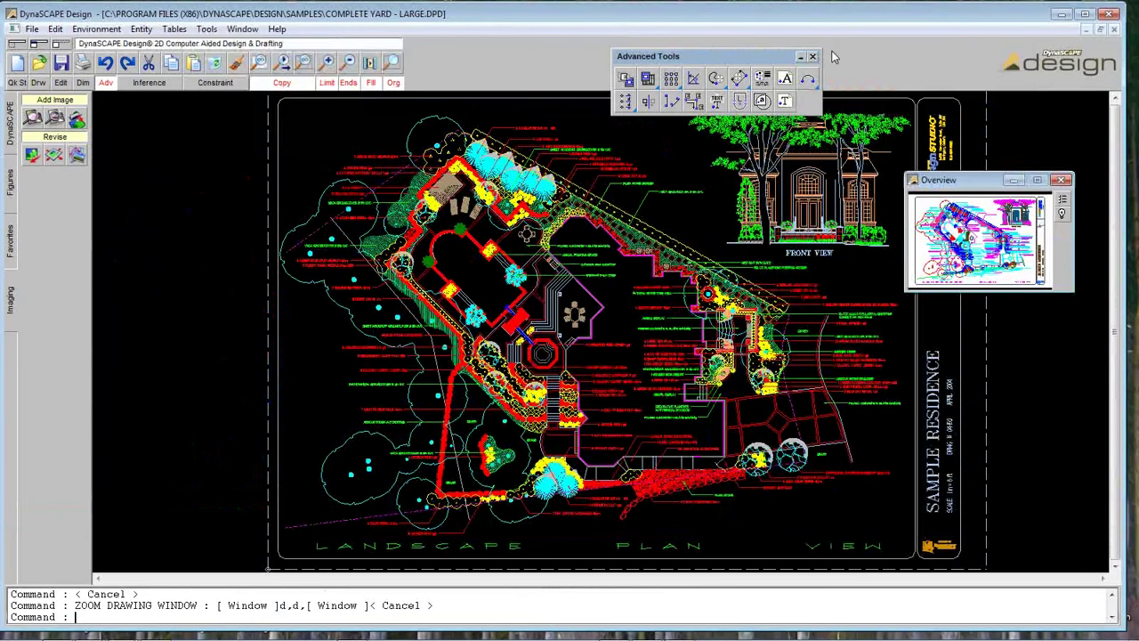
click(812, 57)
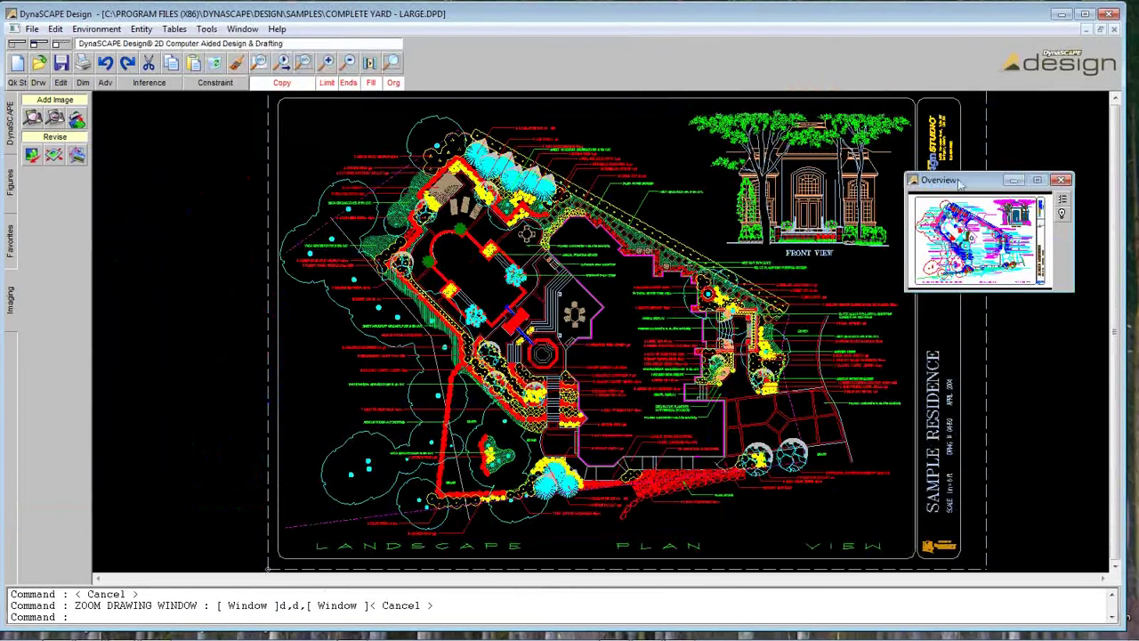
drag(959, 183, 955, 79)
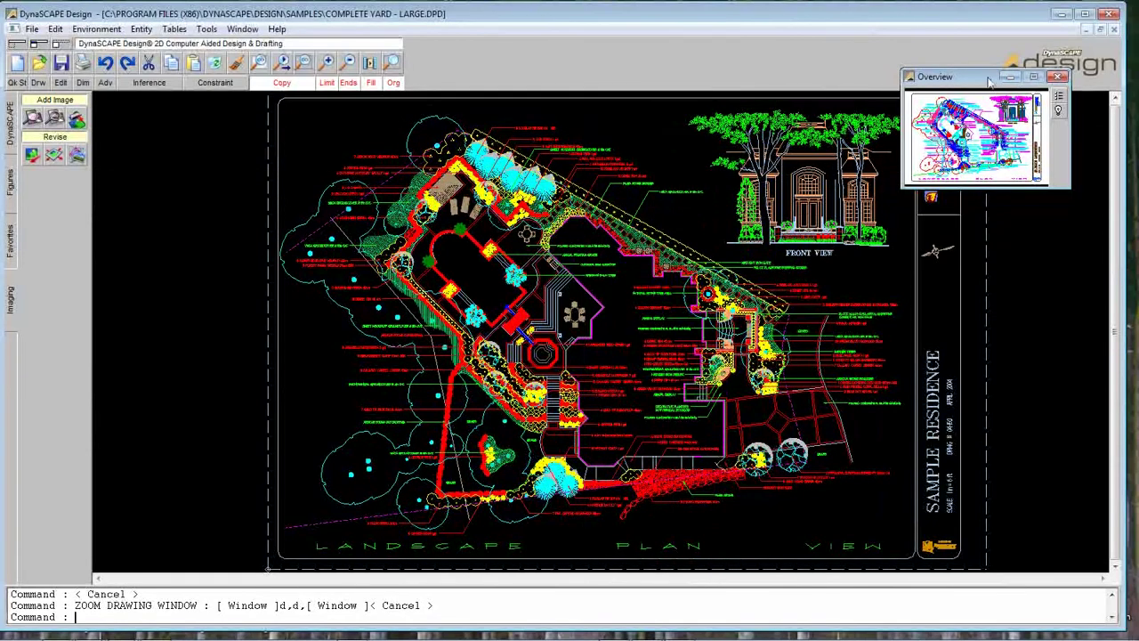
drag(991, 82, 991, 75)
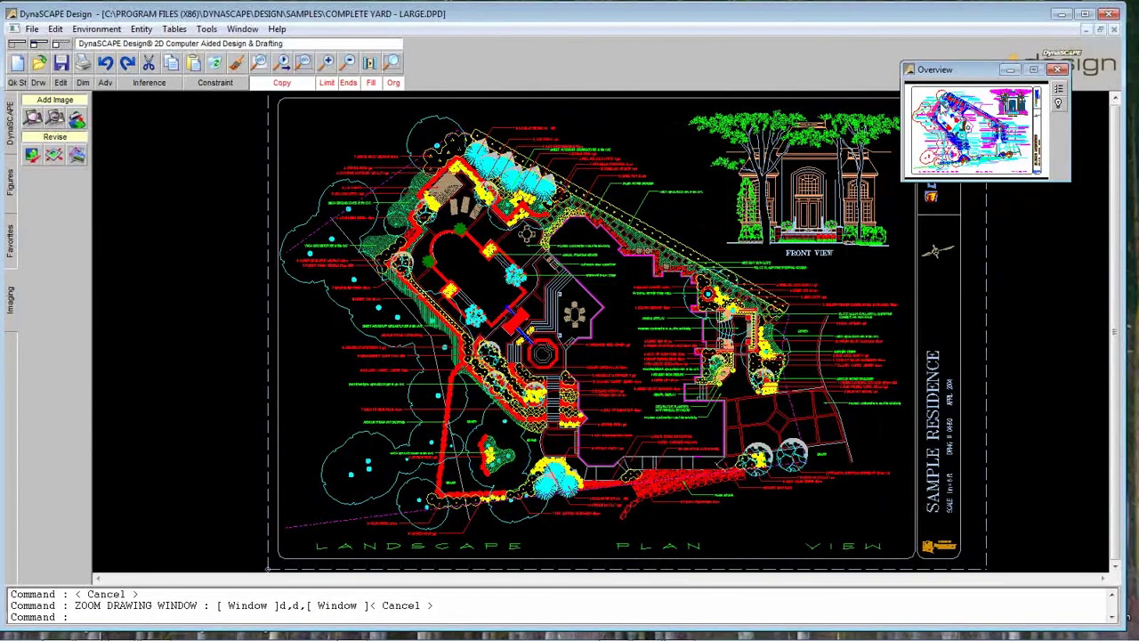
- Inspect the pool, the FRONT VIEW elevation, the tree and planting areas and the driveway by framing each in the Overview panel
mouse_move(931, 105)
mouse_down()
mouse_move(955, 135)
mouse_move(985, 140)
mouse_up()
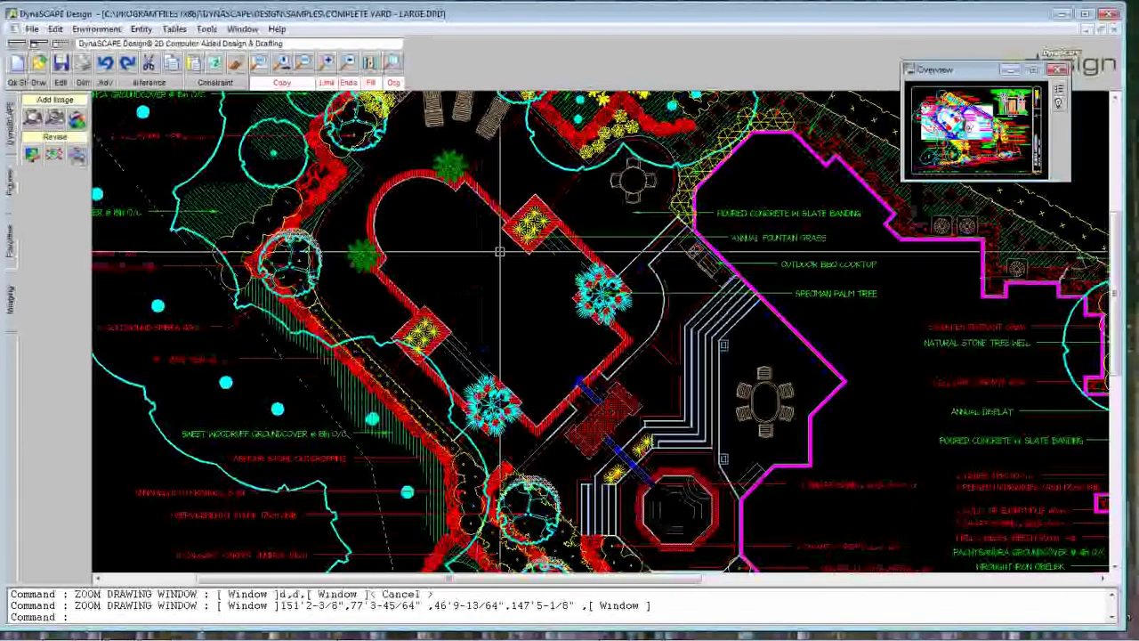
drag(989, 88, 1036, 120)
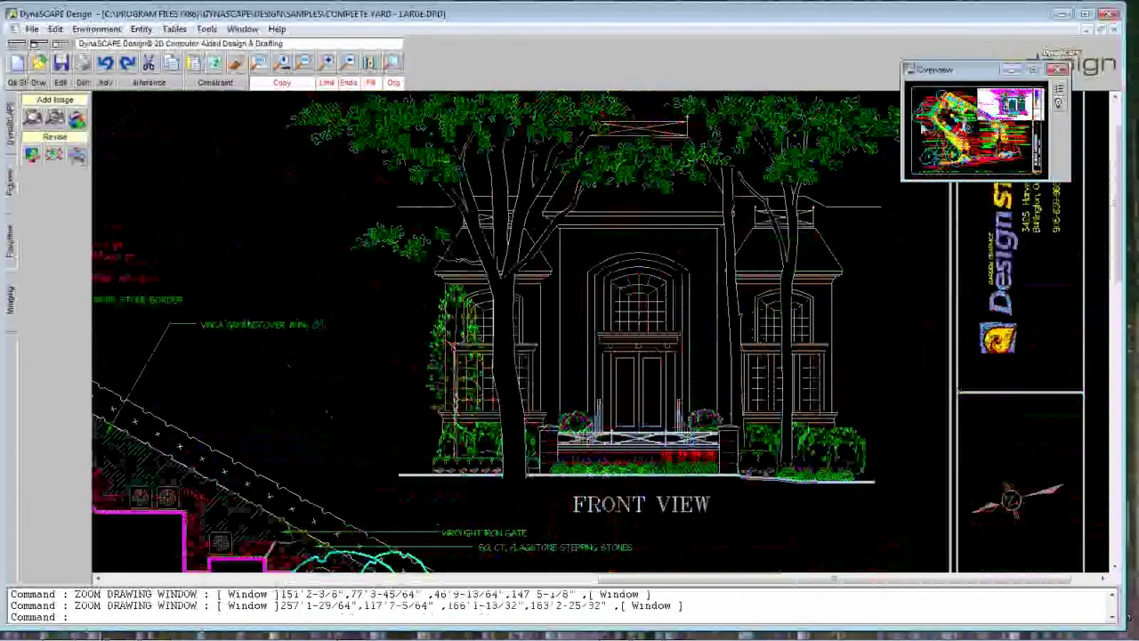
drag(915, 123, 977, 178)
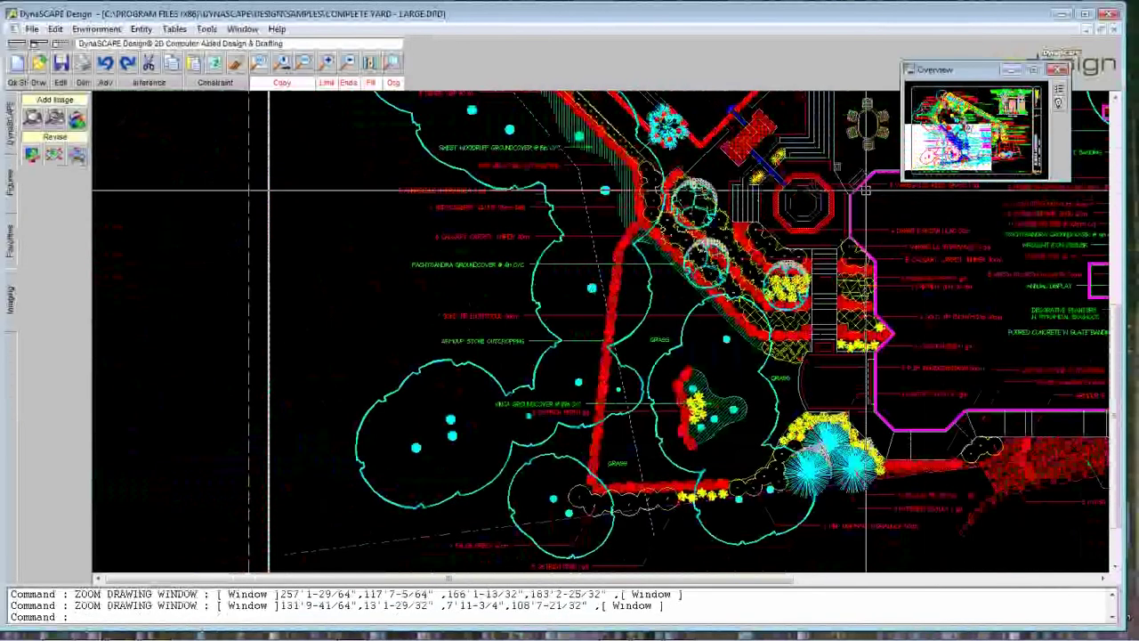
drag(916, 101, 958, 142)
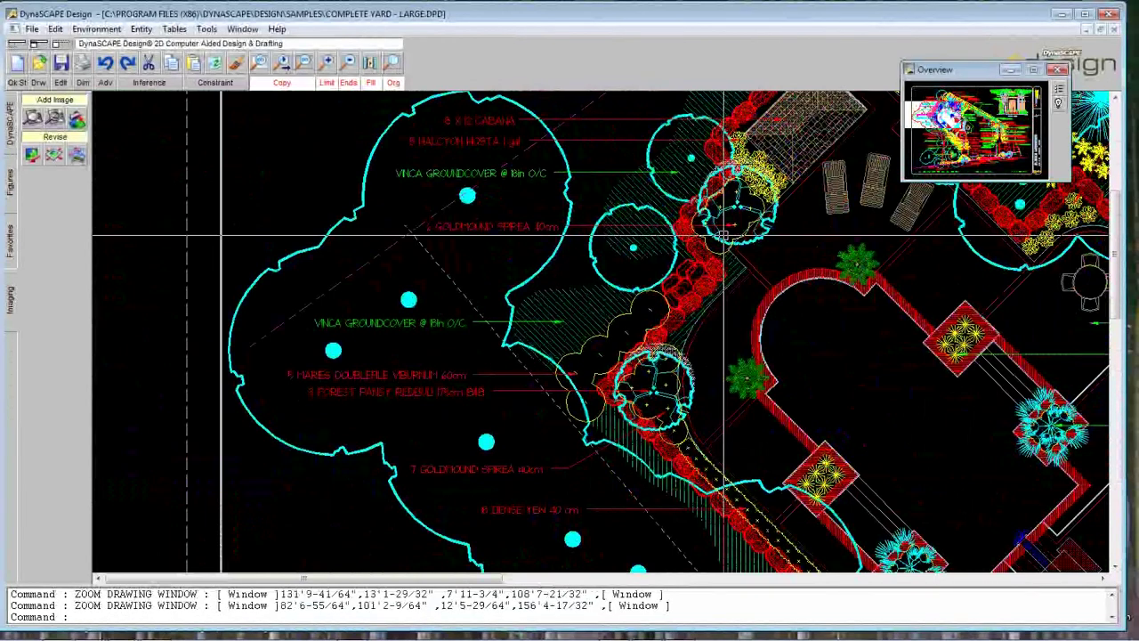
drag(961, 72, 912, 58)
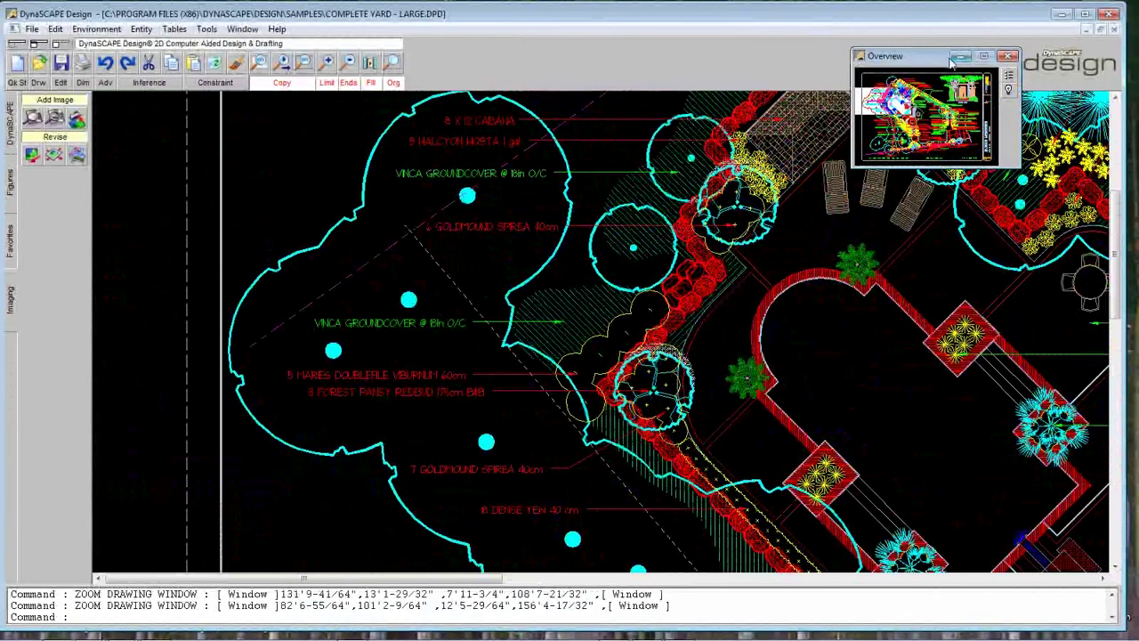
mouse_move(942, 120)
mouse_down()
mouse_move(965, 157)
mouse_move(978, 153)
mouse_up()
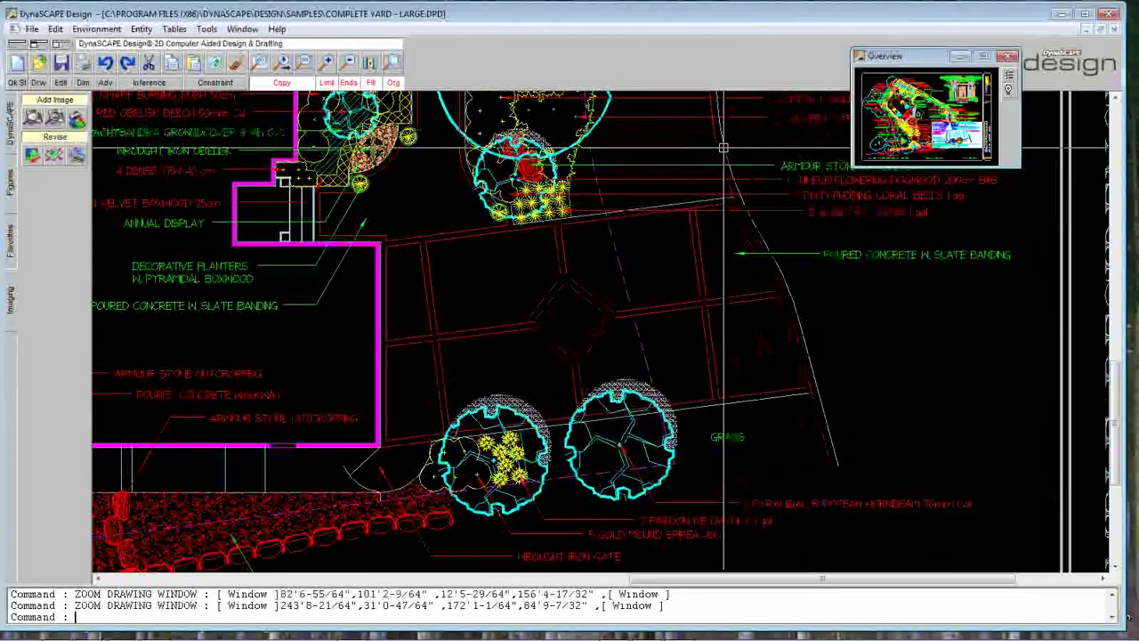
- Examine the driveway's slate banding and adjacent planting at several zoom levels, including during a window zoom, and cancel that command
scroll(724, 148, up, 1)
scroll(724, 148, up, 1)
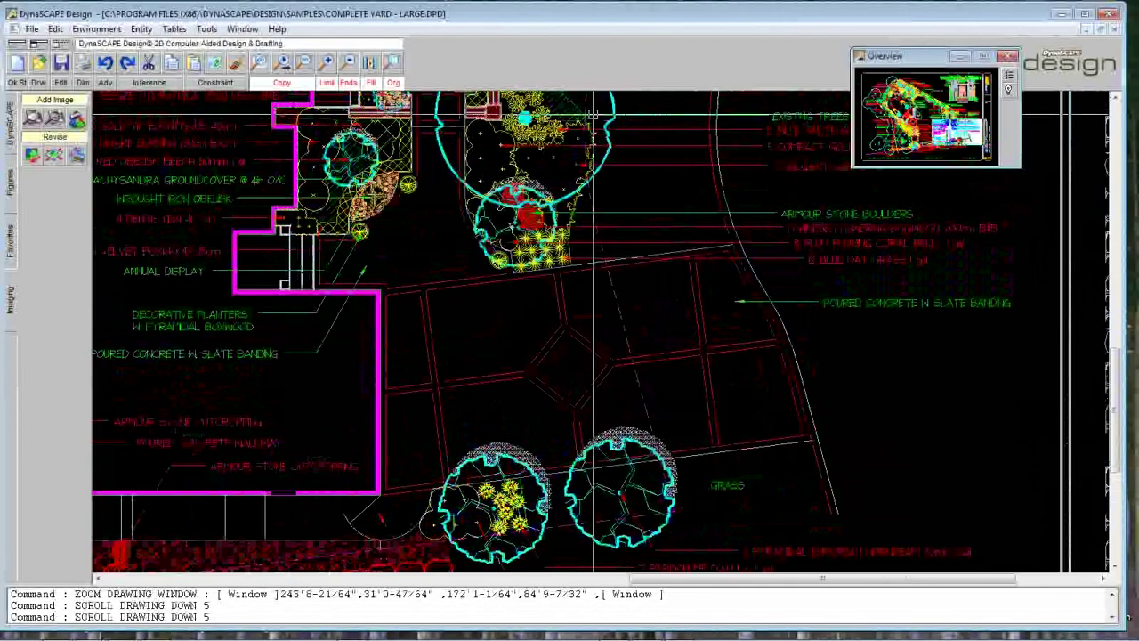
click(392, 61)
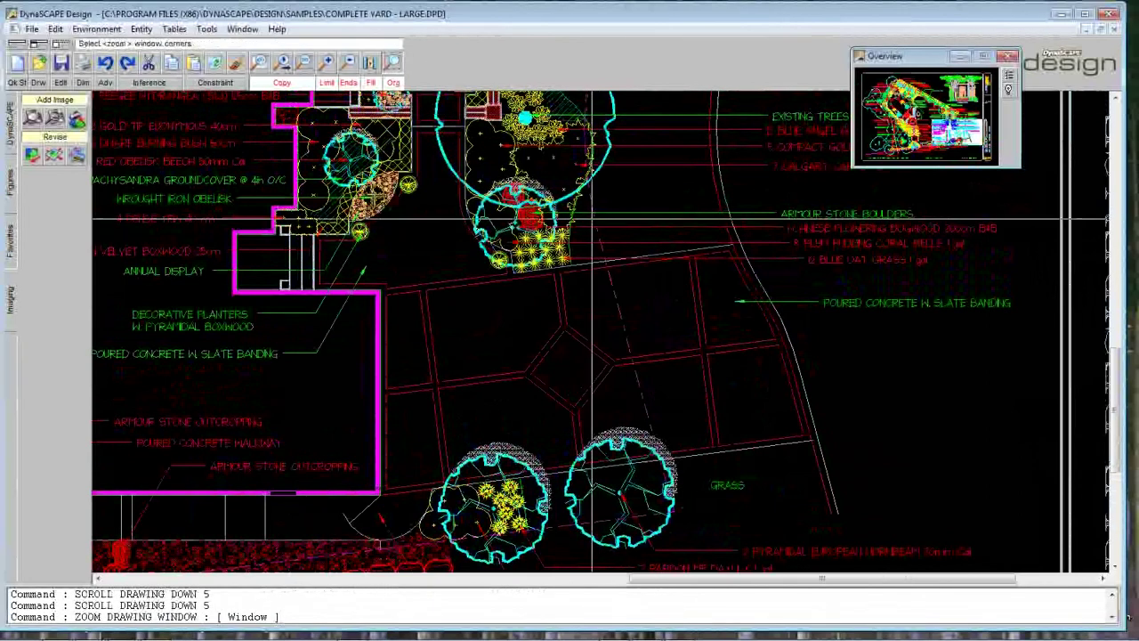
scroll(592, 218, up, 2)
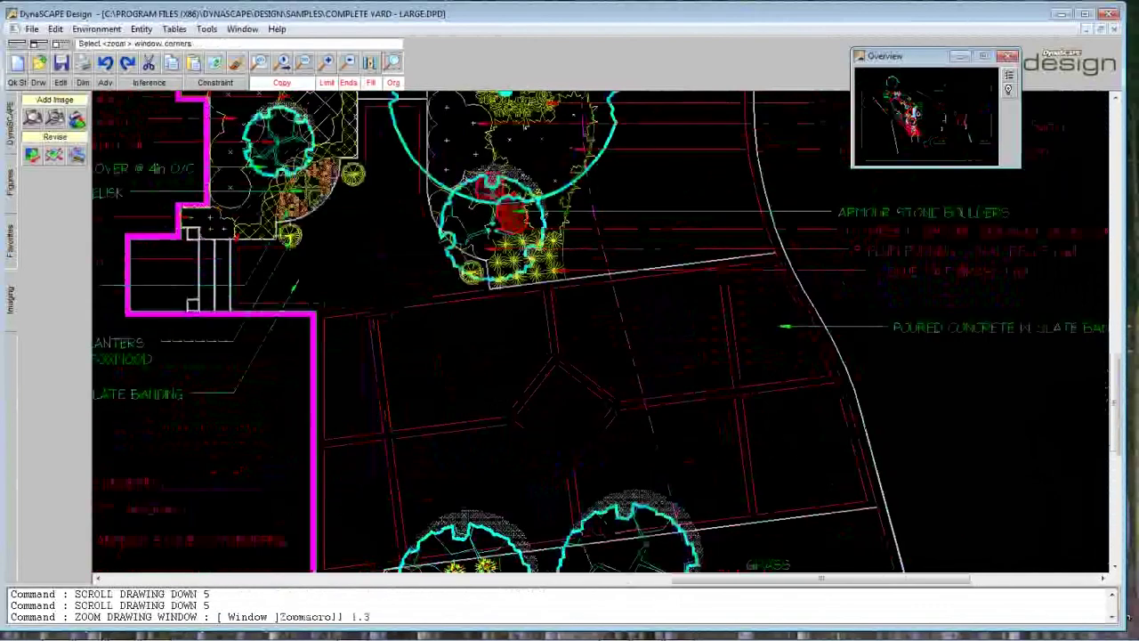
scroll(592, 217, up, 2)
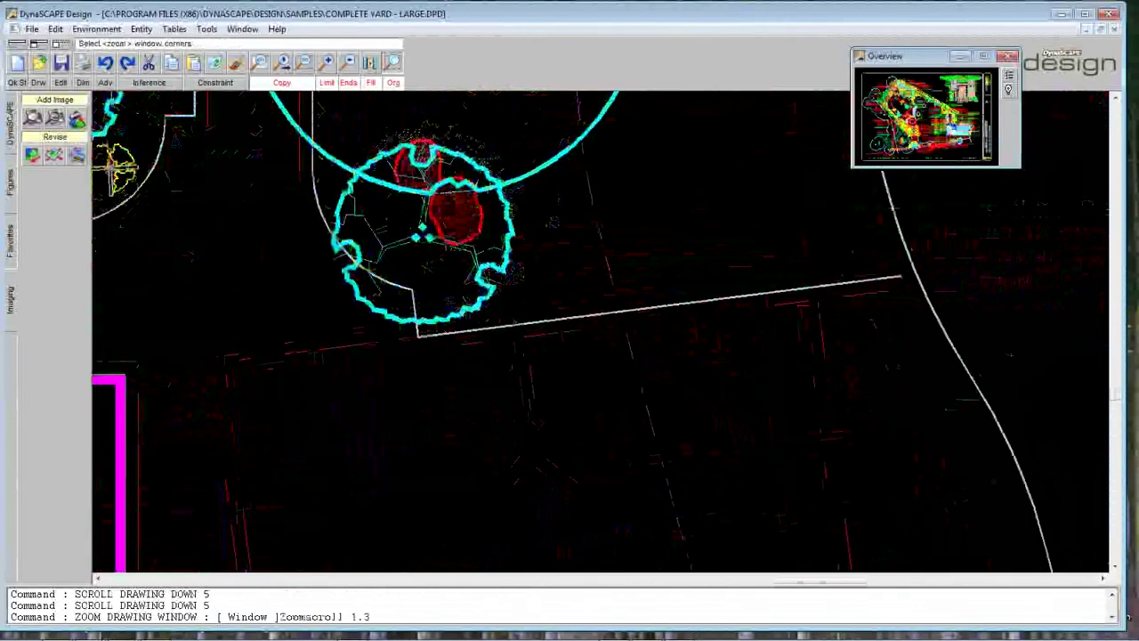
scroll(592, 216, down, 2)
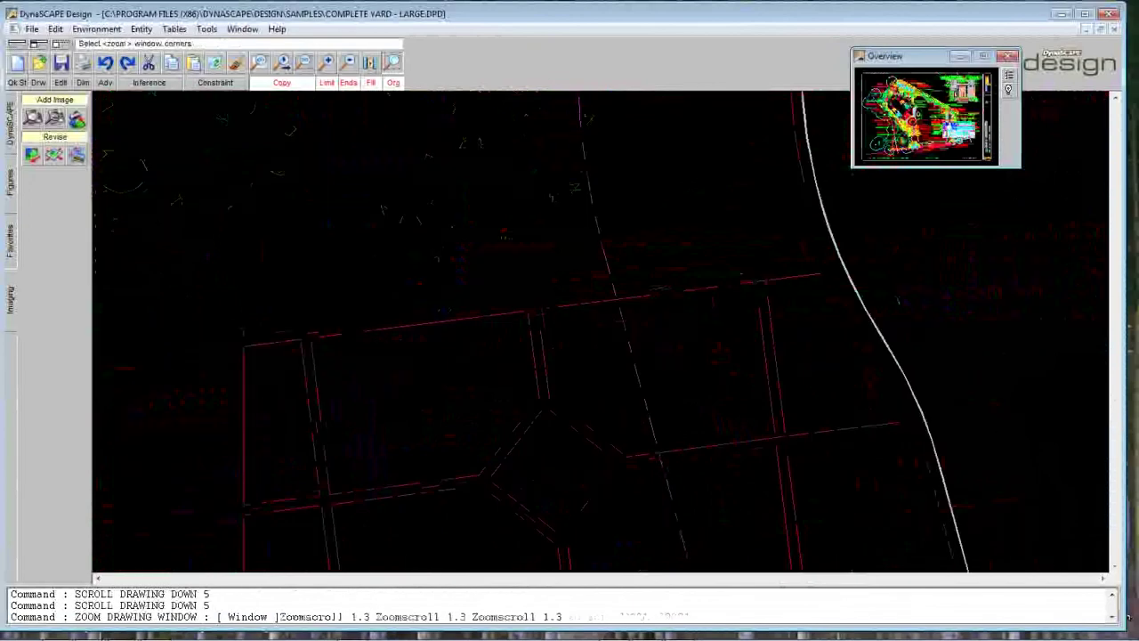
scroll(591, 217, down, 2)
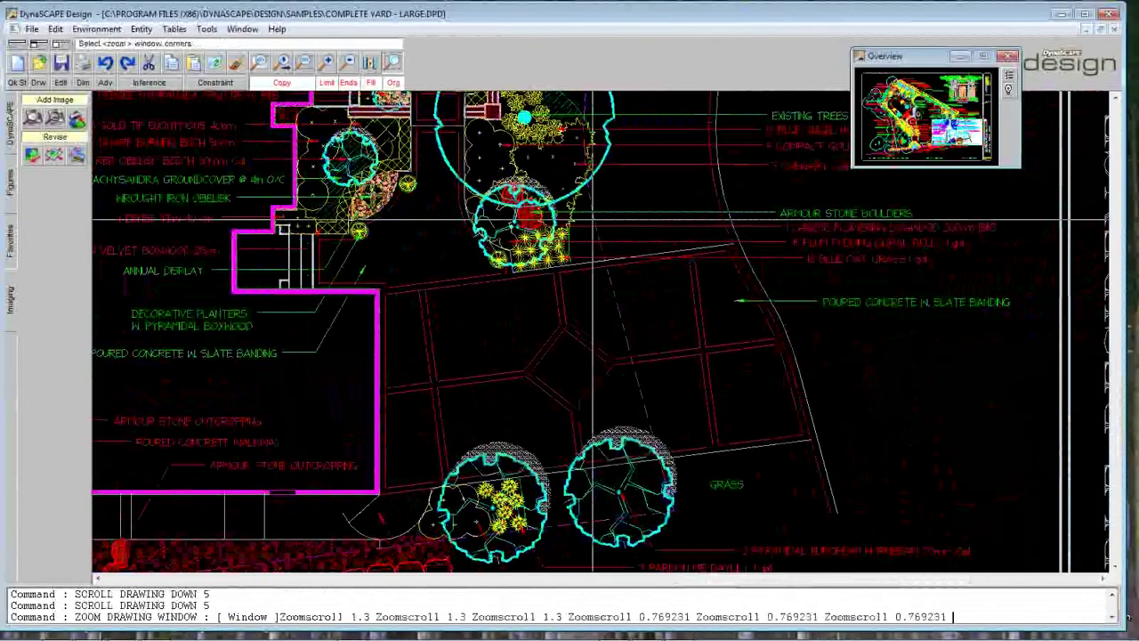
key(Escape)
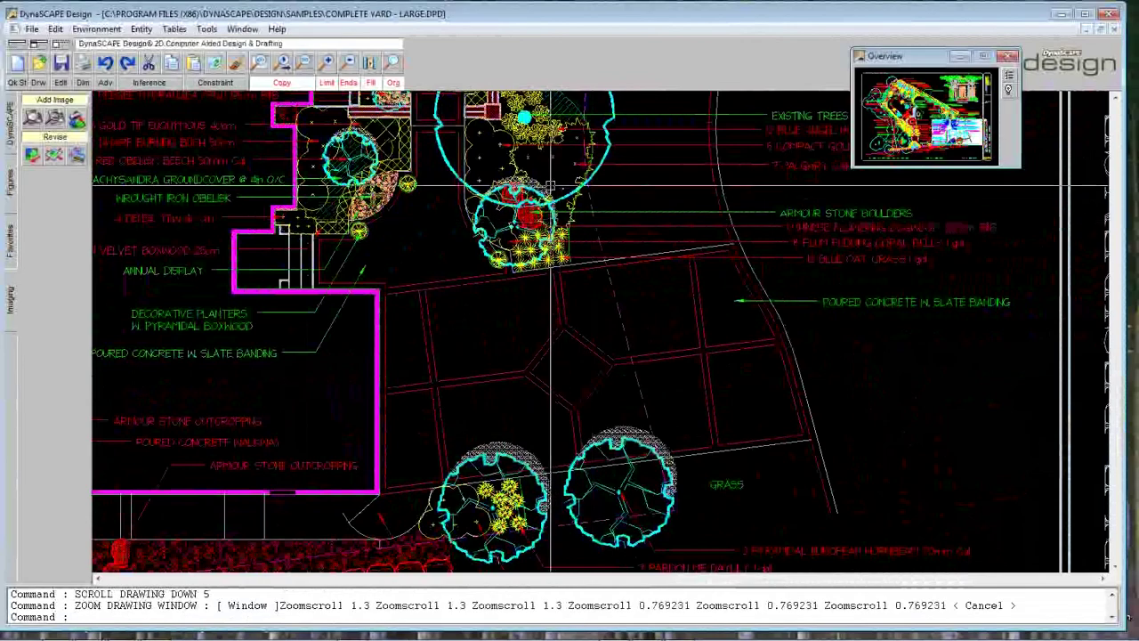
- Frame the FRONT VIEW entrance in the Overview panel, and return the view to the drawing limits
drag(943, 82, 980, 101)
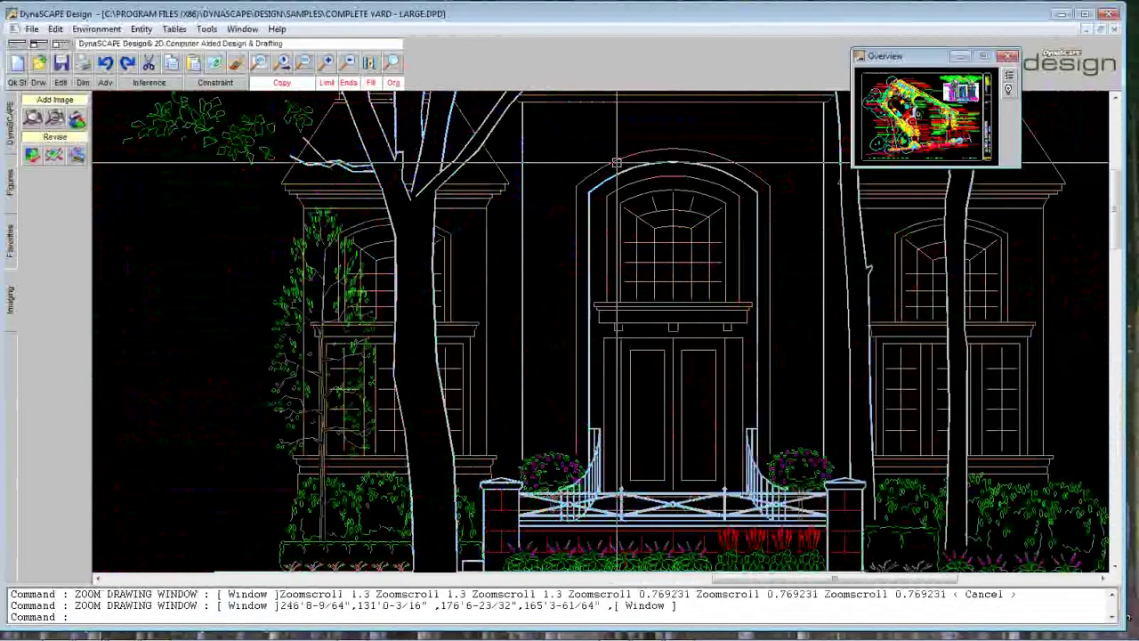
key(Escape)
click(259, 61)
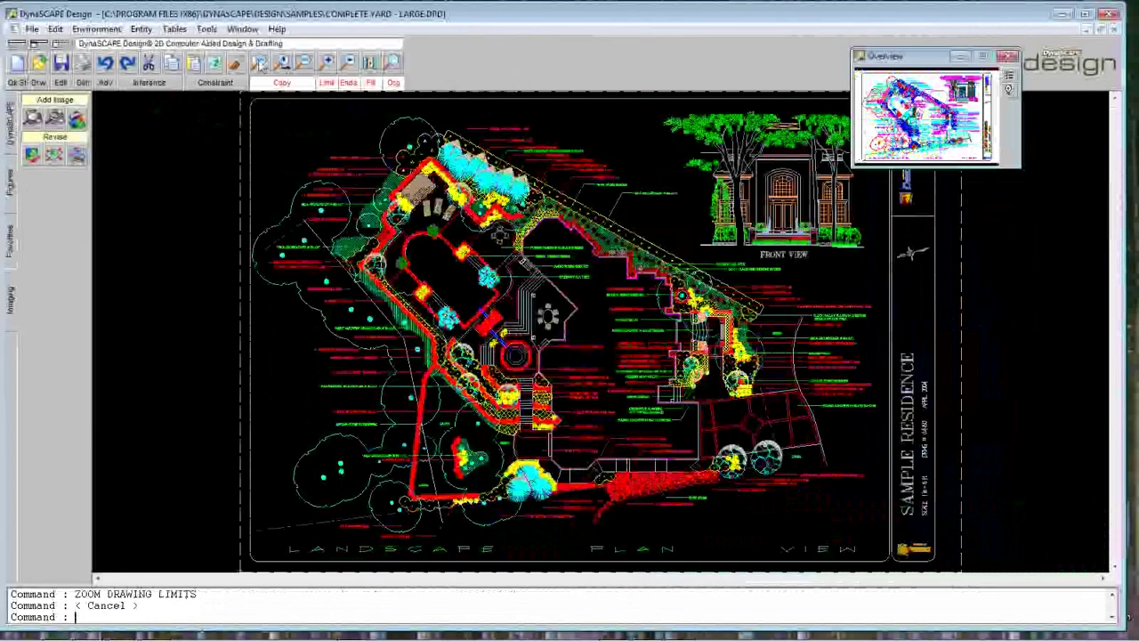
- Hide the Overview panel, show it again and reposition it over the title block's upper end
click(206, 29)
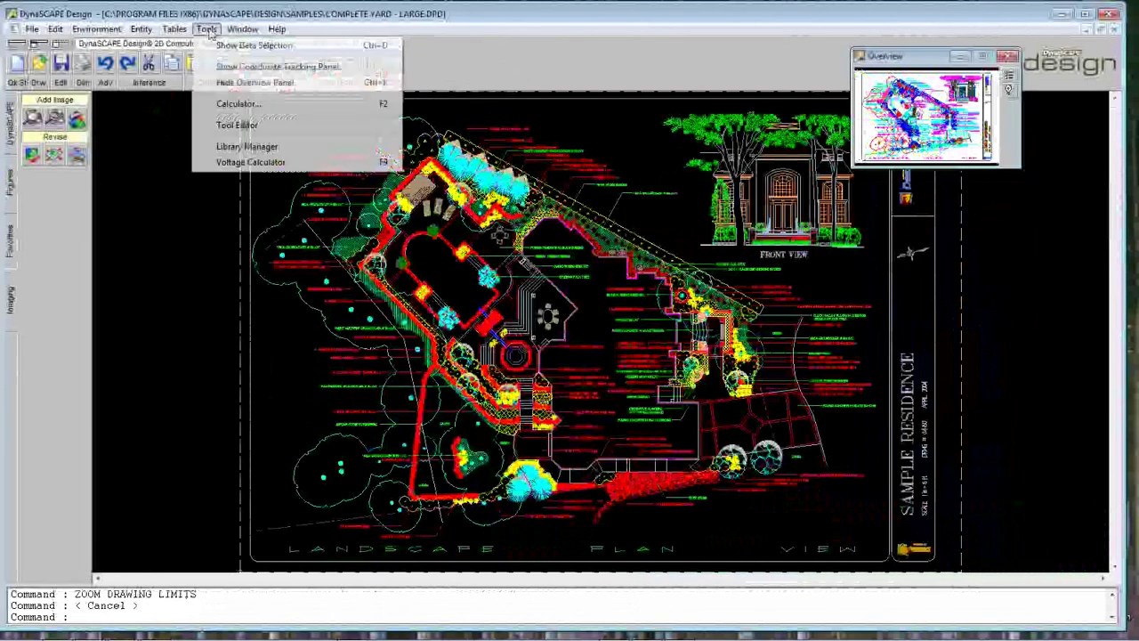
click(232, 82)
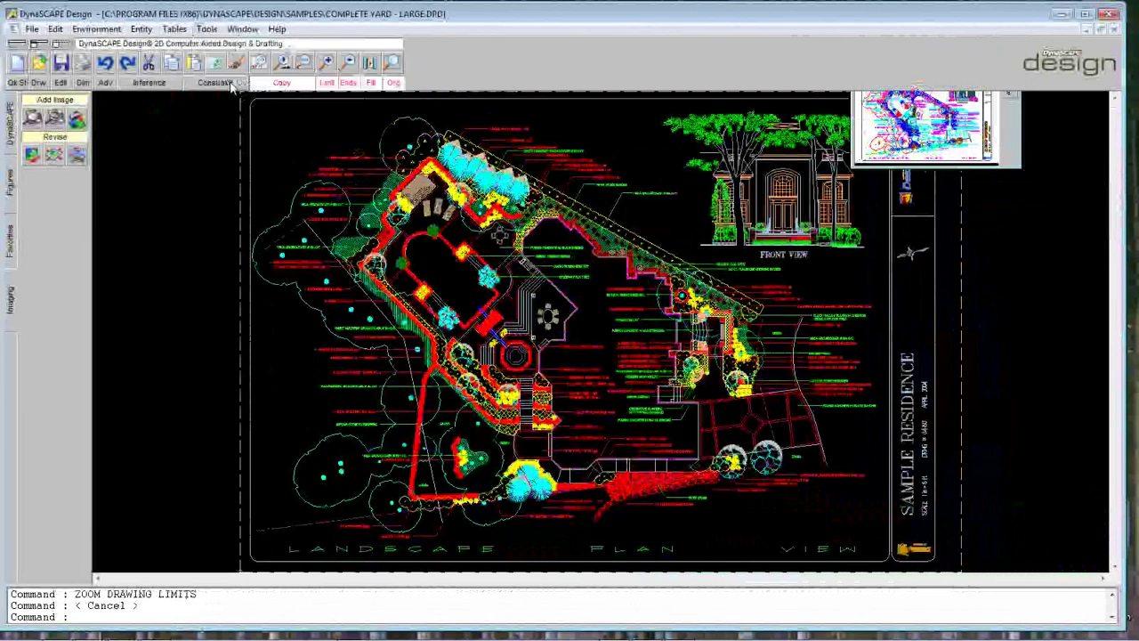
click(207, 28)
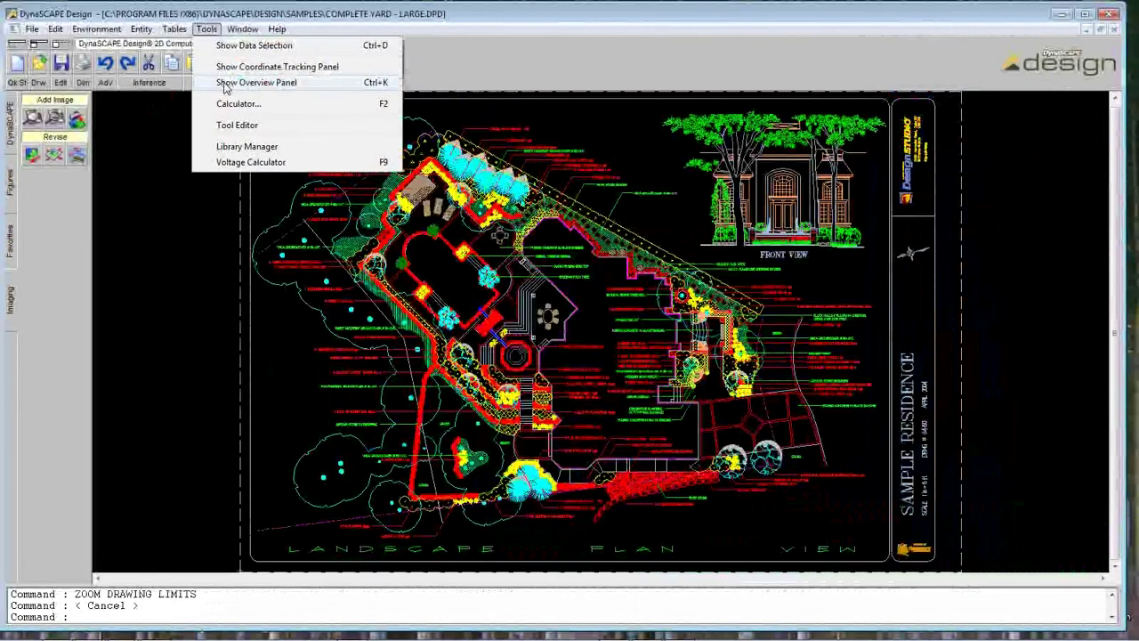
click(225, 82)
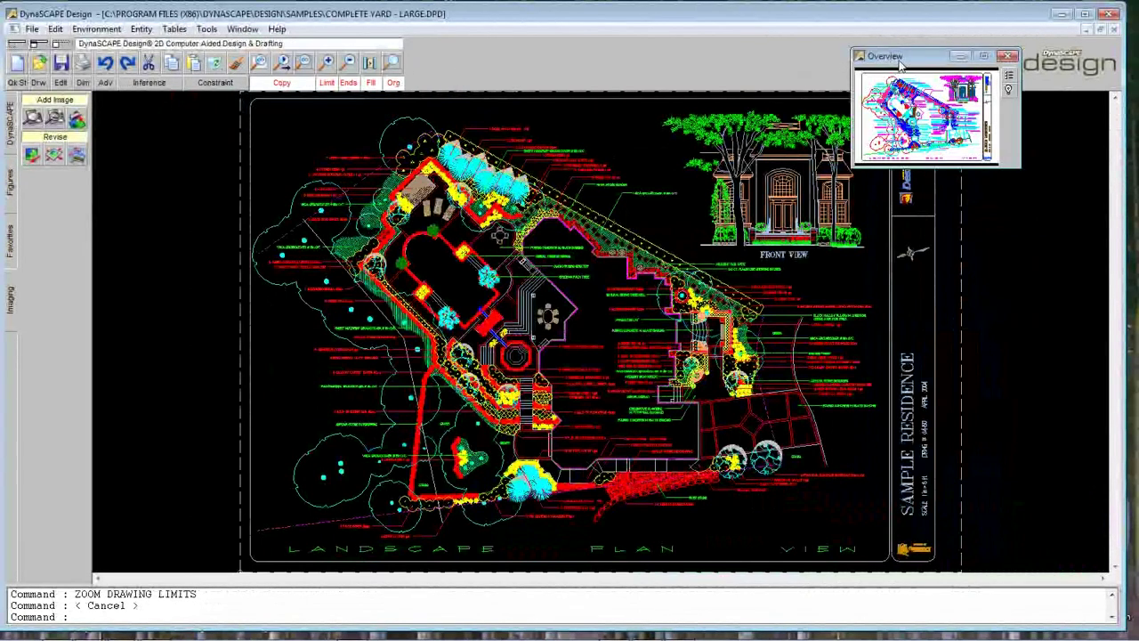
drag(891, 57, 924, 56)
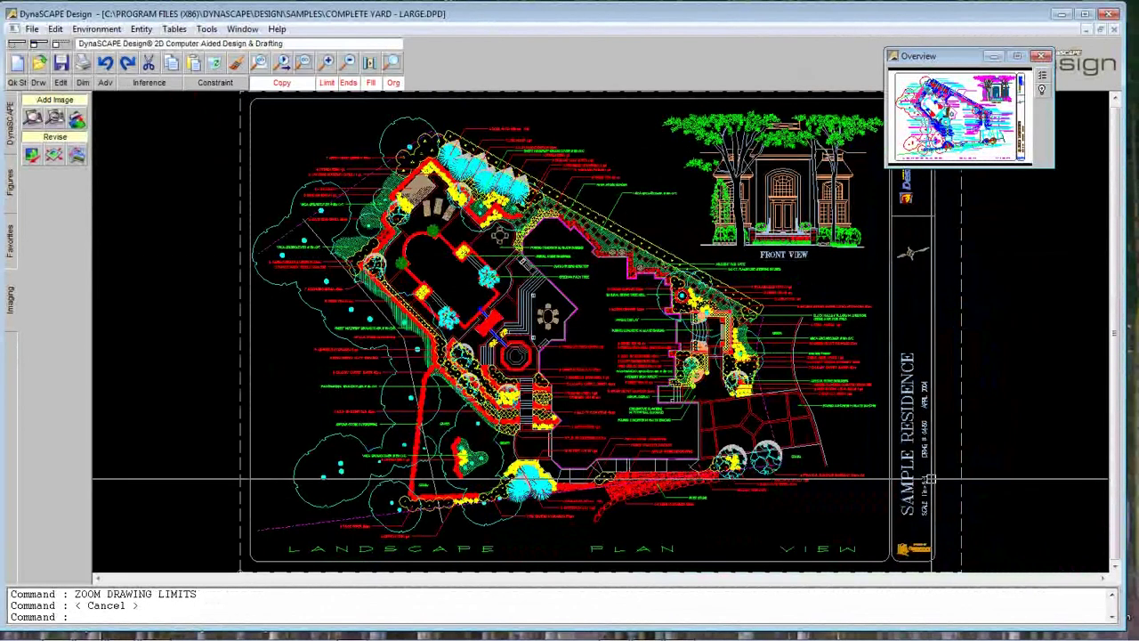
key(Escape)
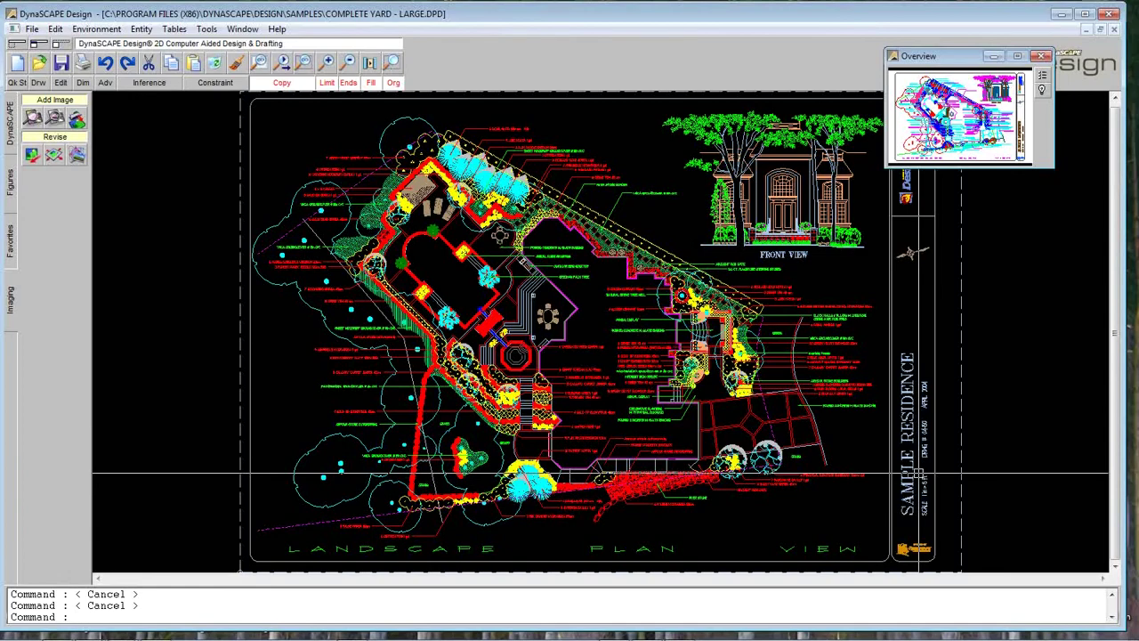
drag(943, 60, 959, 69)
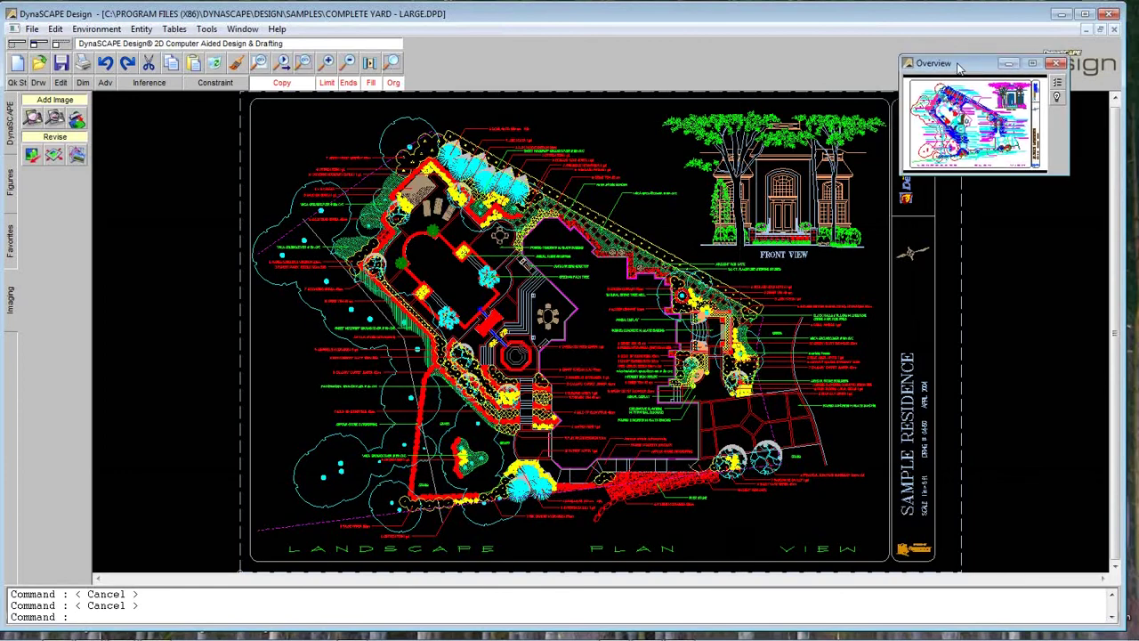
drag(960, 69, 958, 72)
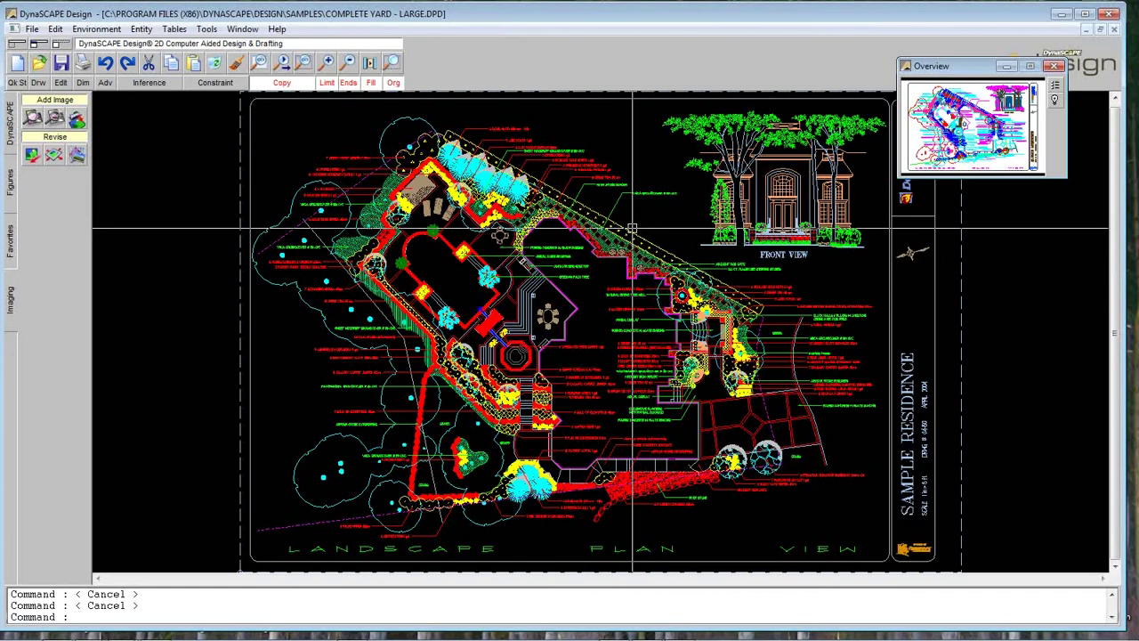
- Open the drawing tool settings, review the Grid, Axis and Snap settings, and place the dialog just below the Overview panel
click(111, 30)
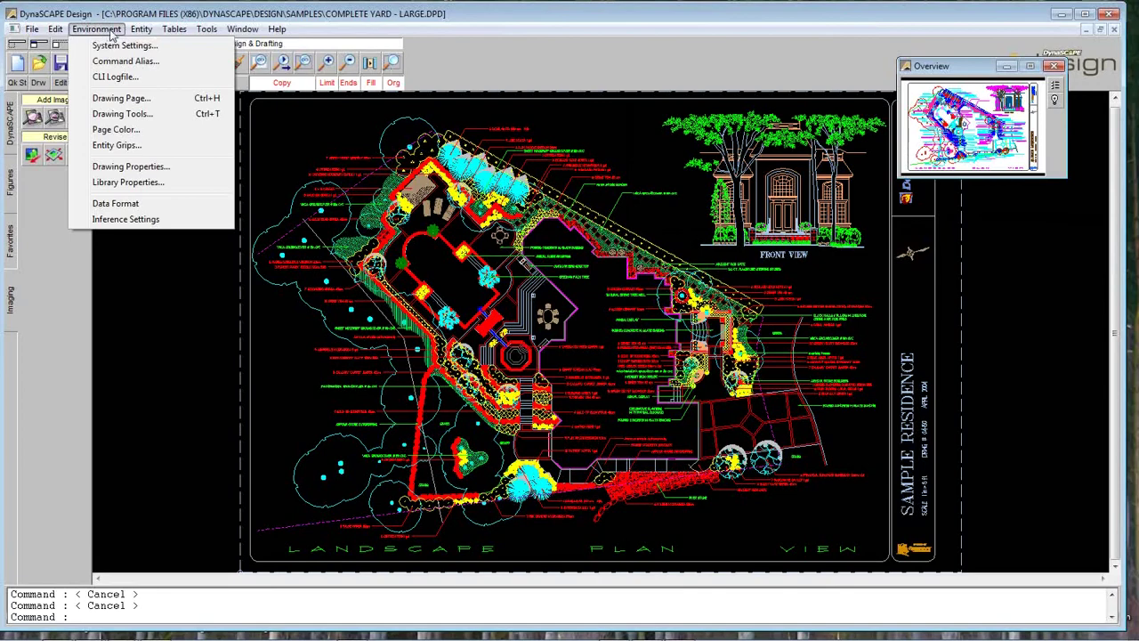
click(120, 114)
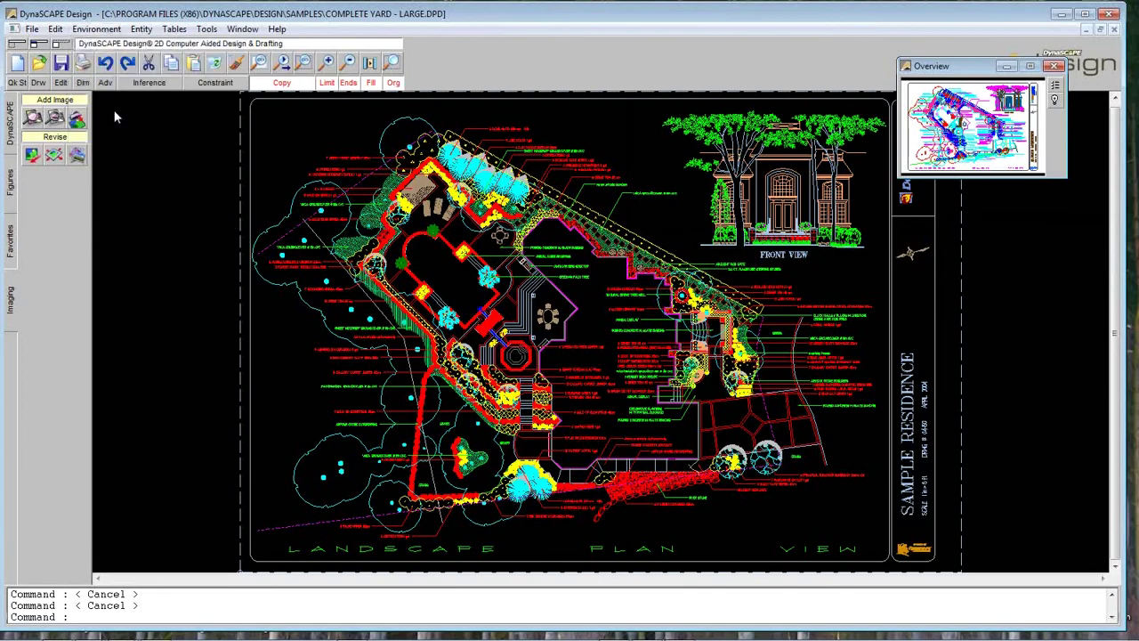
drag(1010, 121, 930, 125)
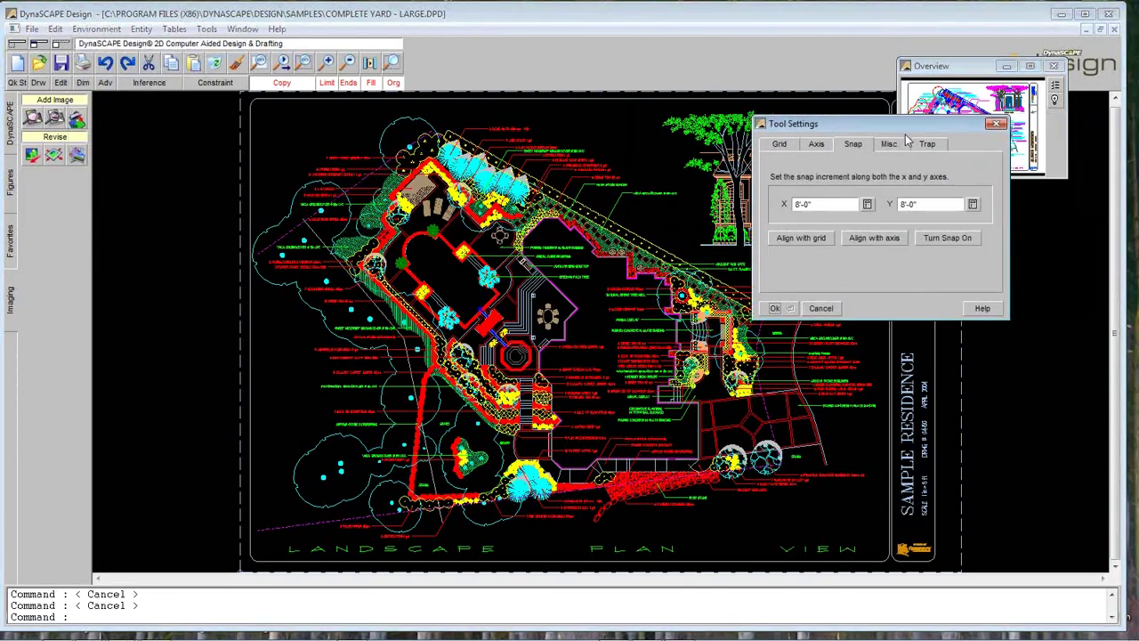
click(792, 145)
click(814, 146)
click(845, 145)
mouse_move(870, 123)
mouse_down()
mouse_move(888, 120)
mouse_move(895, 189)
mouse_move(933, 196)
mouse_up()
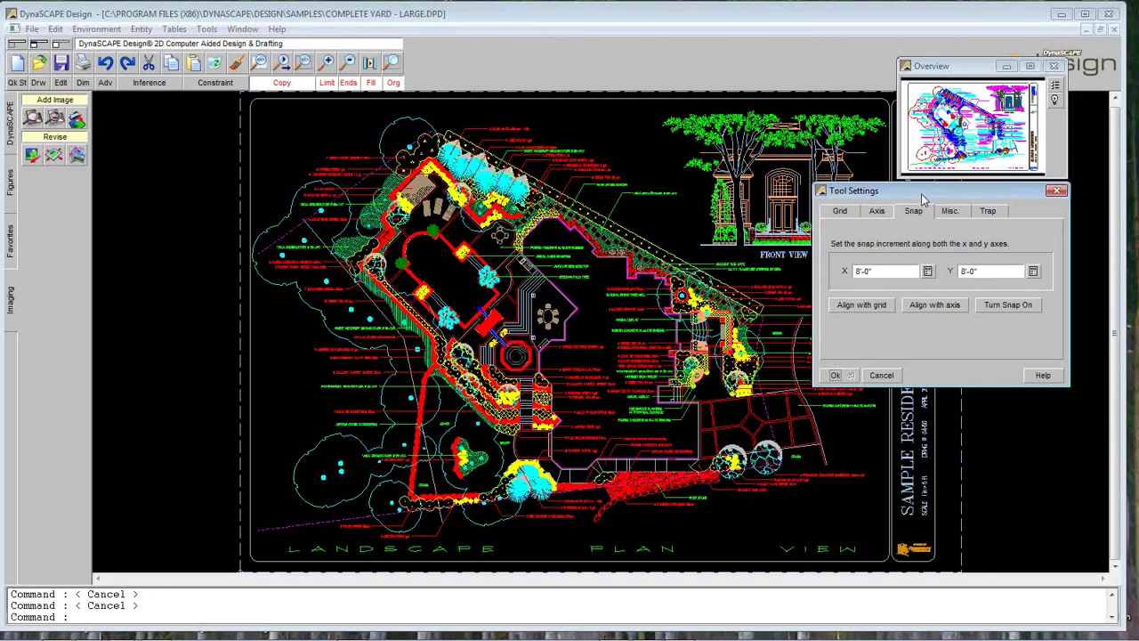
- Turn snap on, check the axis mark settings, and turn snap back off
click(1005, 306)
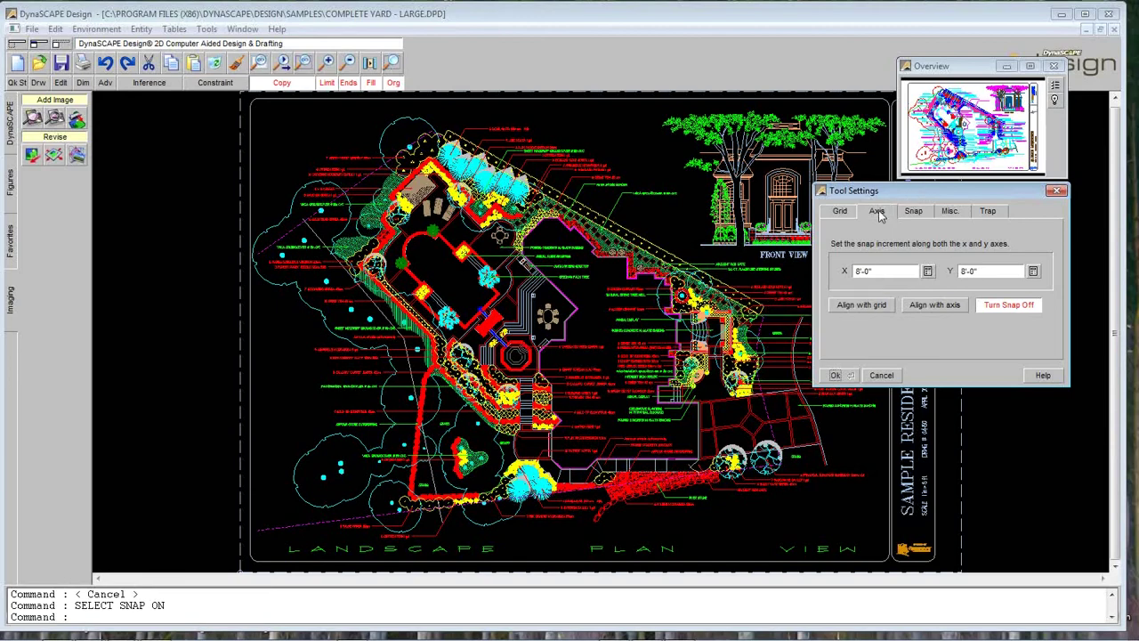
click(841, 211)
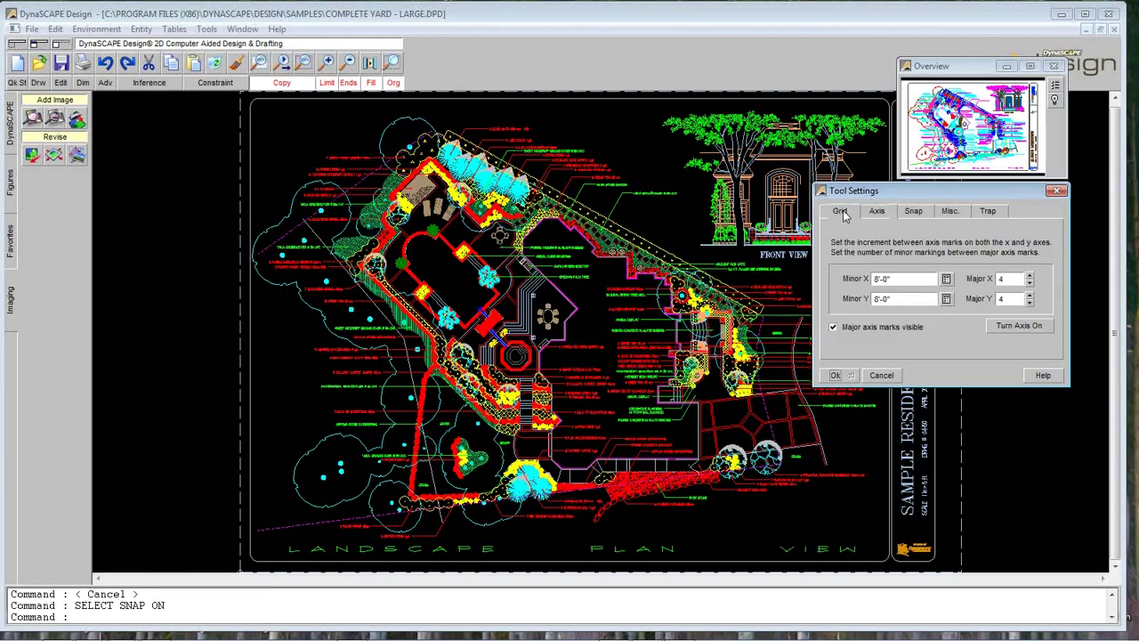
click(911, 212)
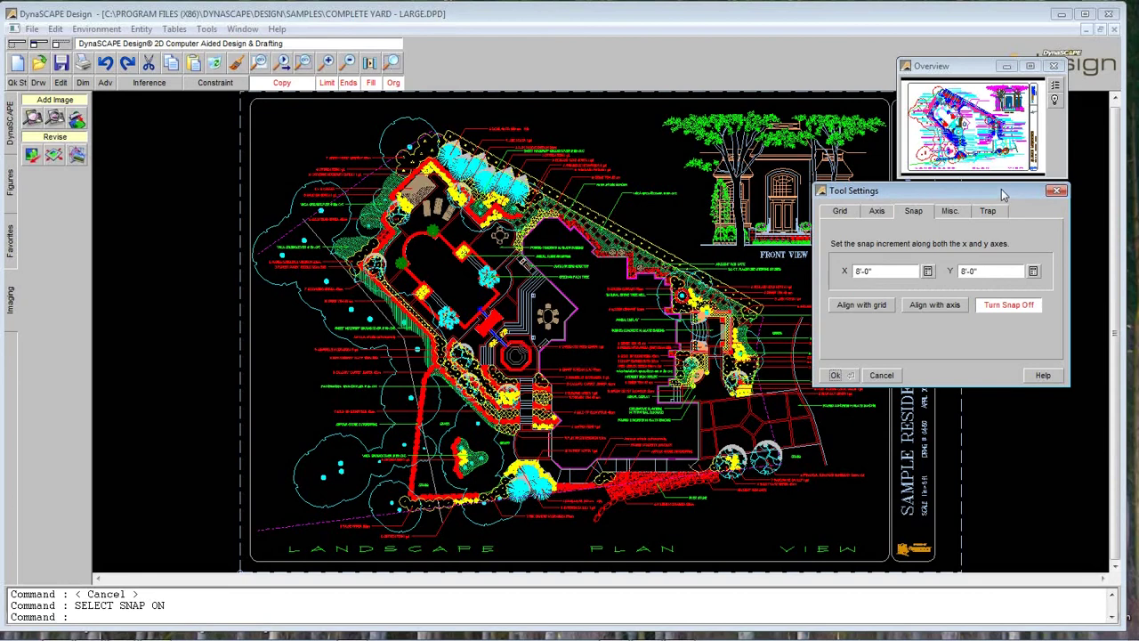
click(1015, 307)
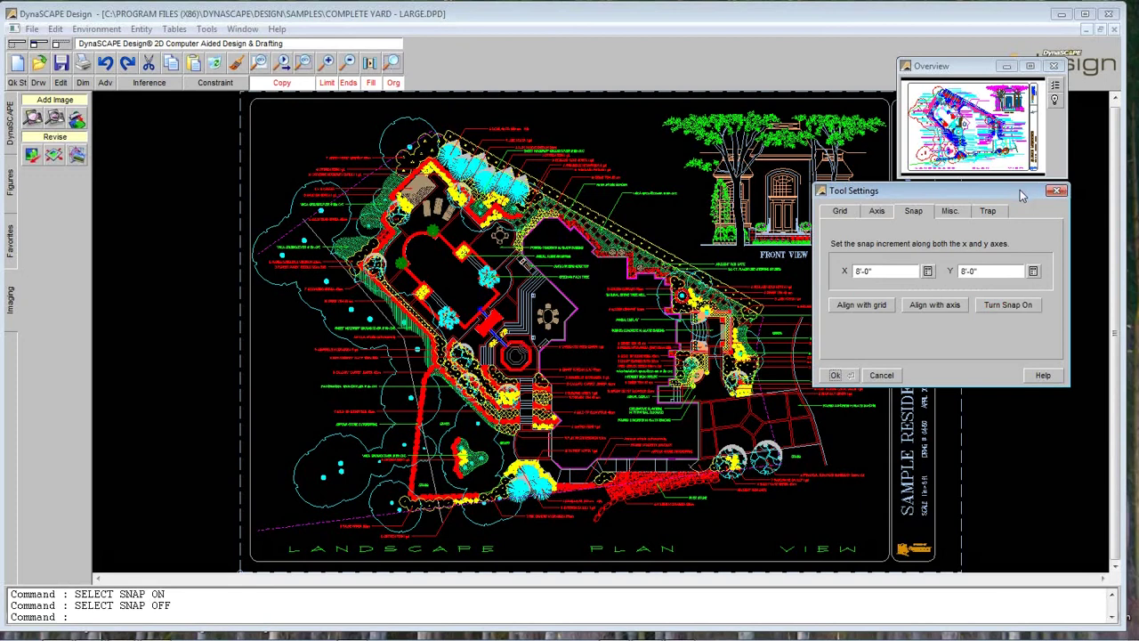
drag(1022, 195, 1021, 198)
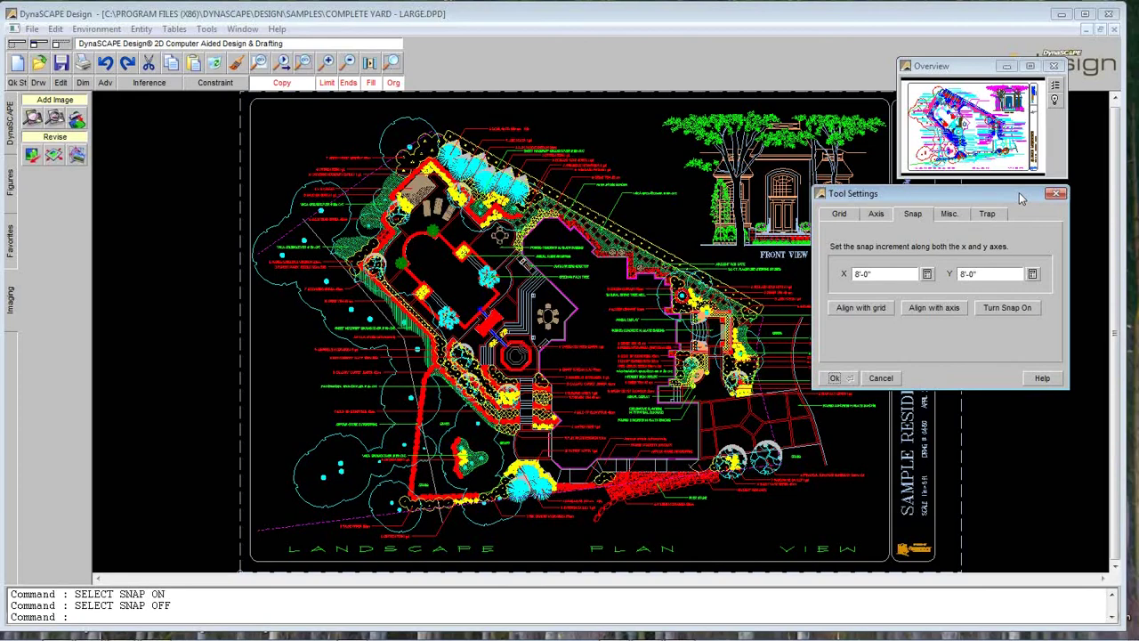
- Toggle snap on and off two more times, and close the tool settings without applying changes
click(1002, 309)
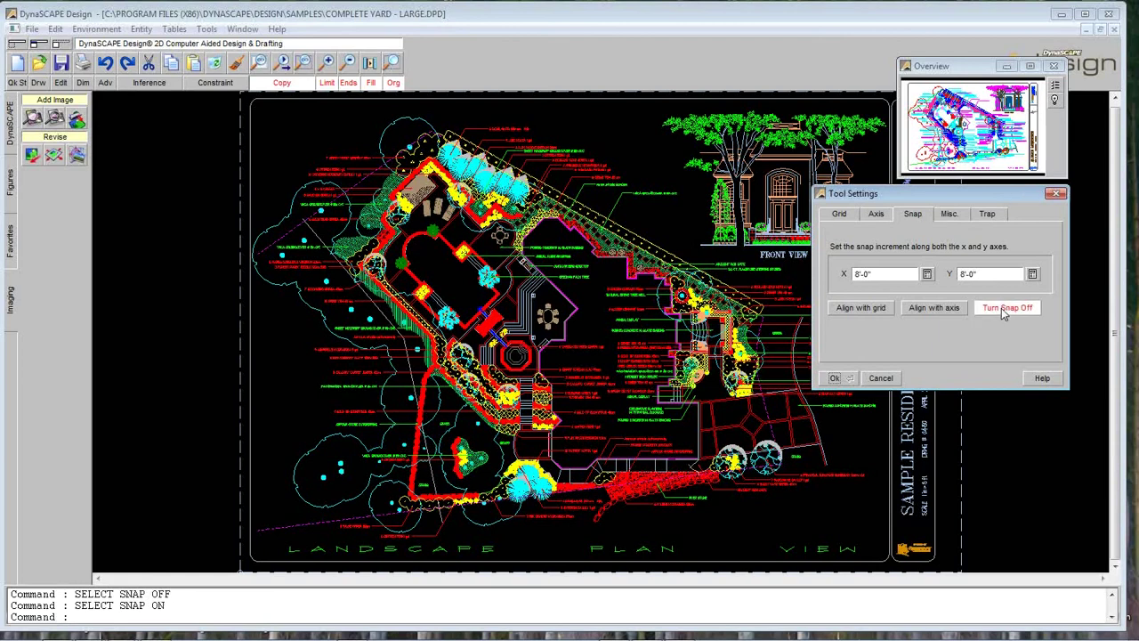
click(1004, 309)
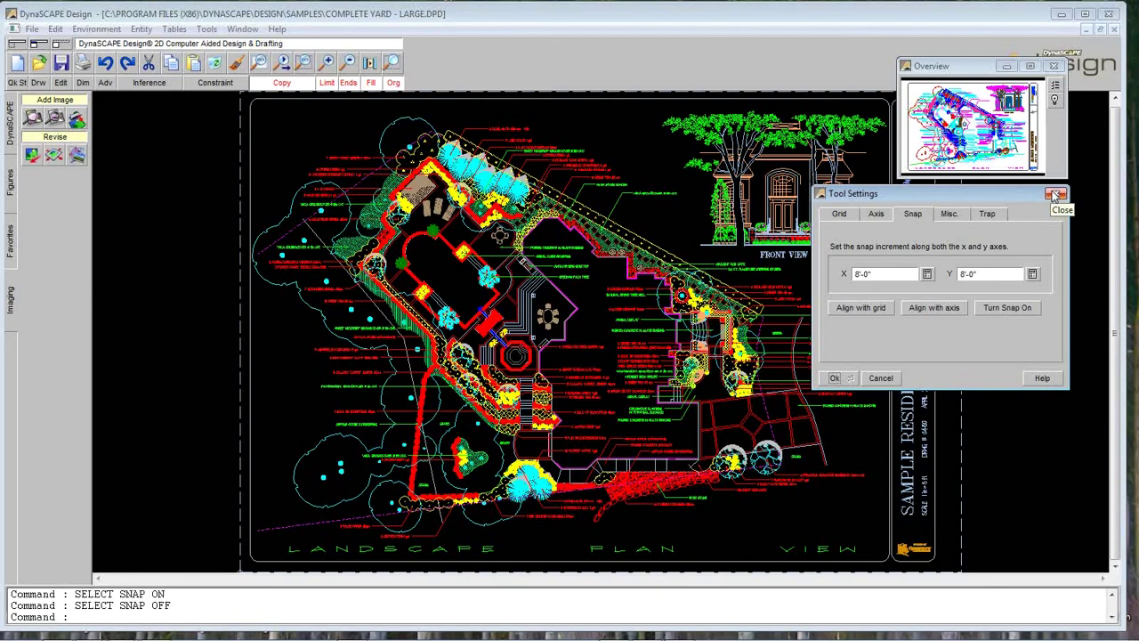
click(999, 311)
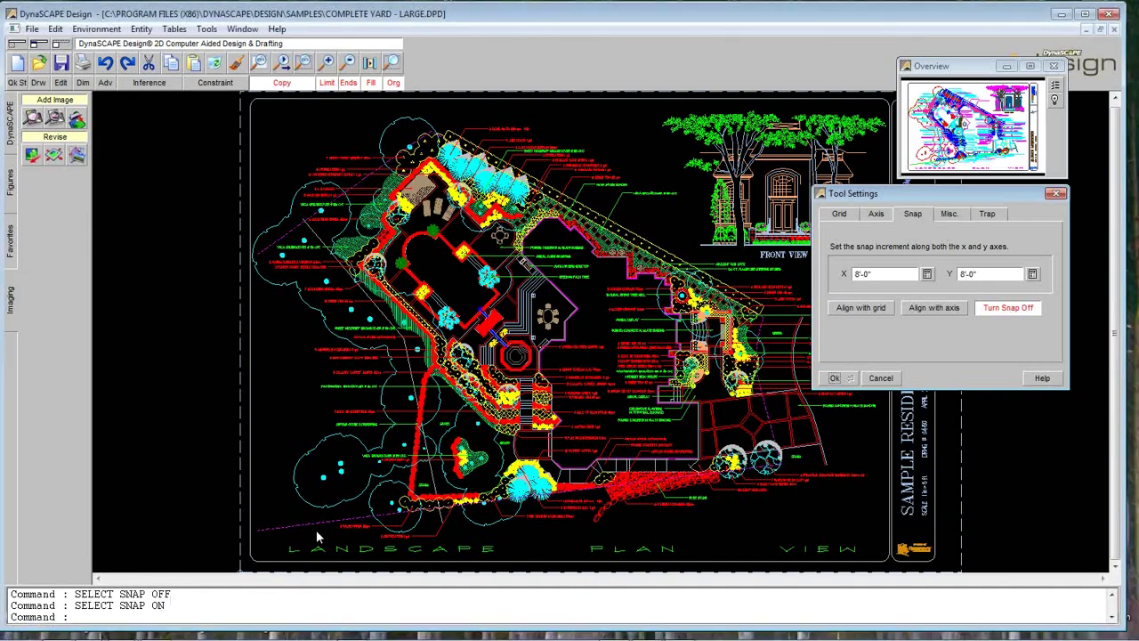
drag(918, 190, 981, 189)
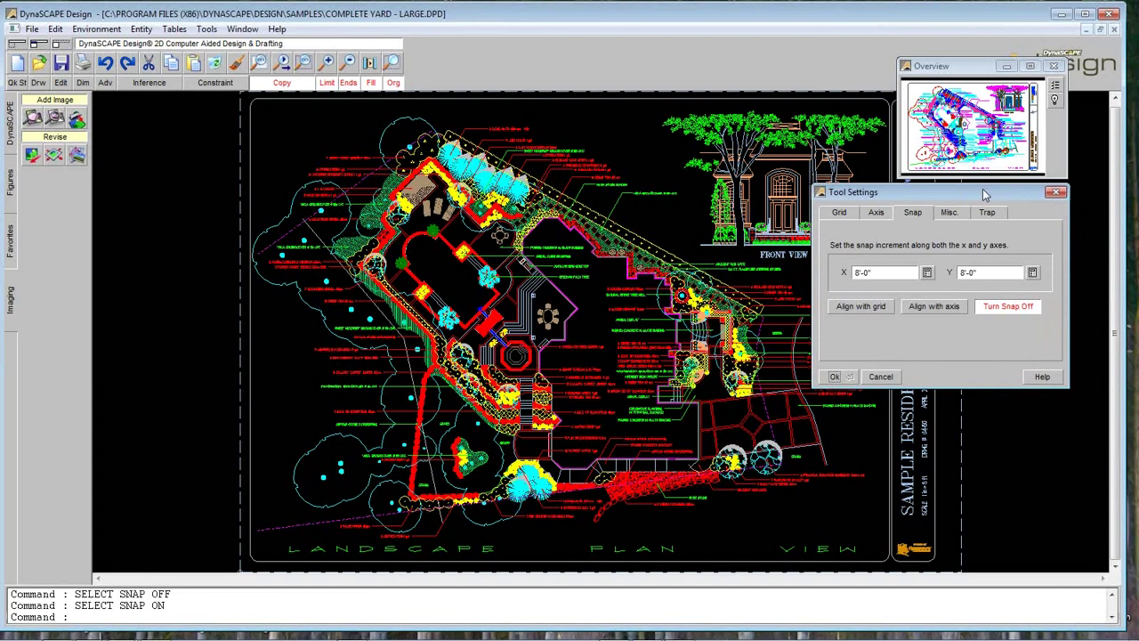
drag(983, 189, 982, 191)
click(1004, 309)
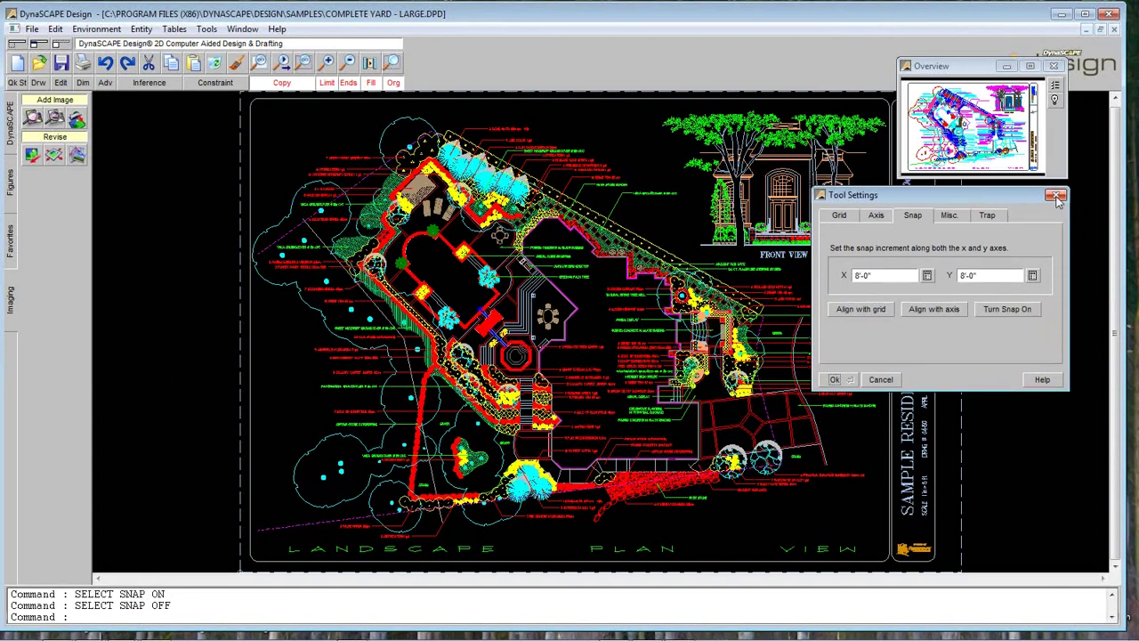
click(1057, 197)
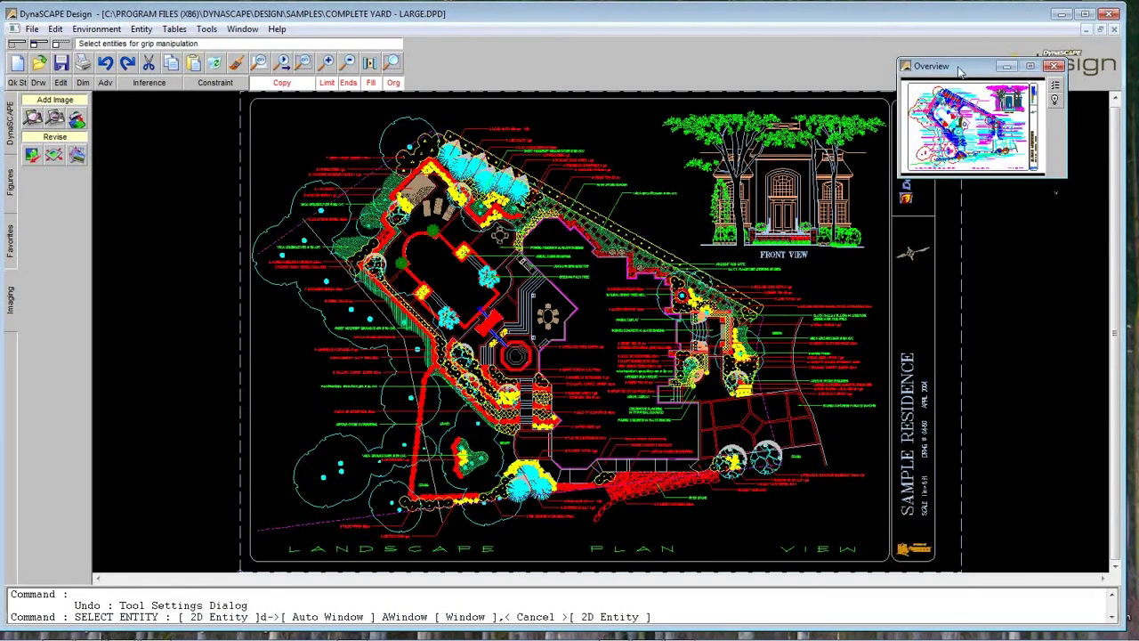
drag(960, 71, 968, 66)
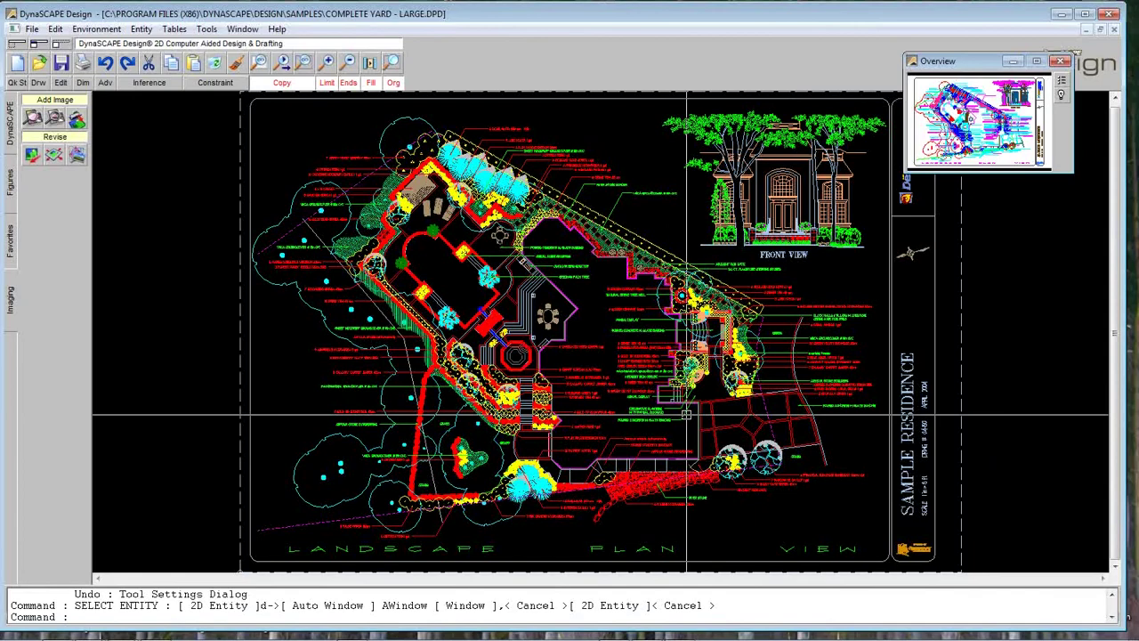
key(Escape)
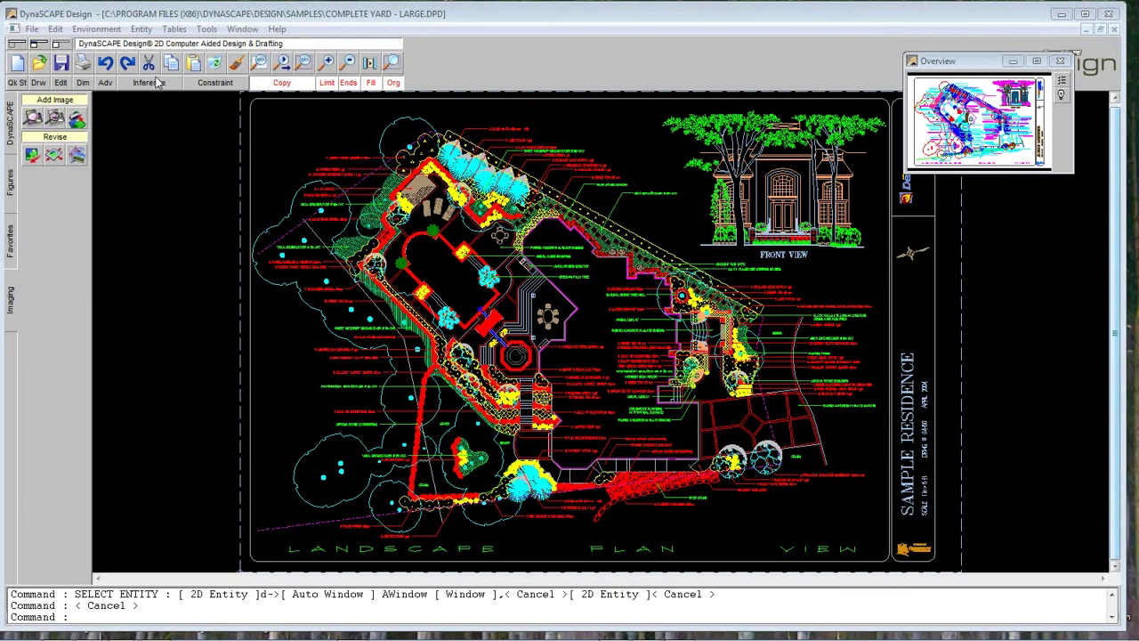
click(545, 10)
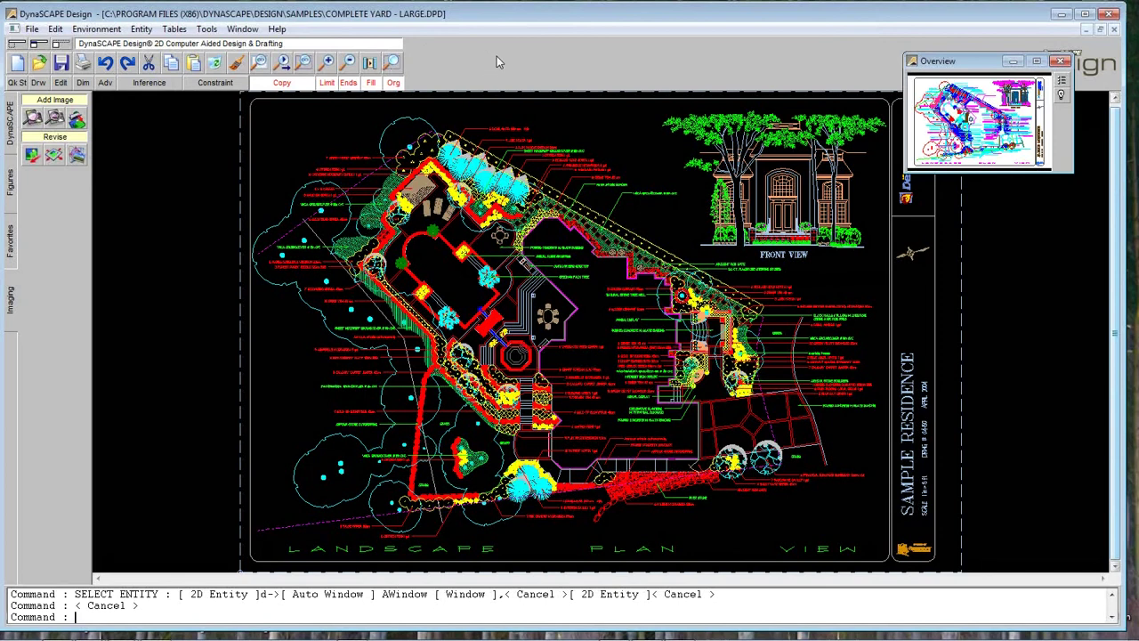
drag(499, 15, 502, 17)
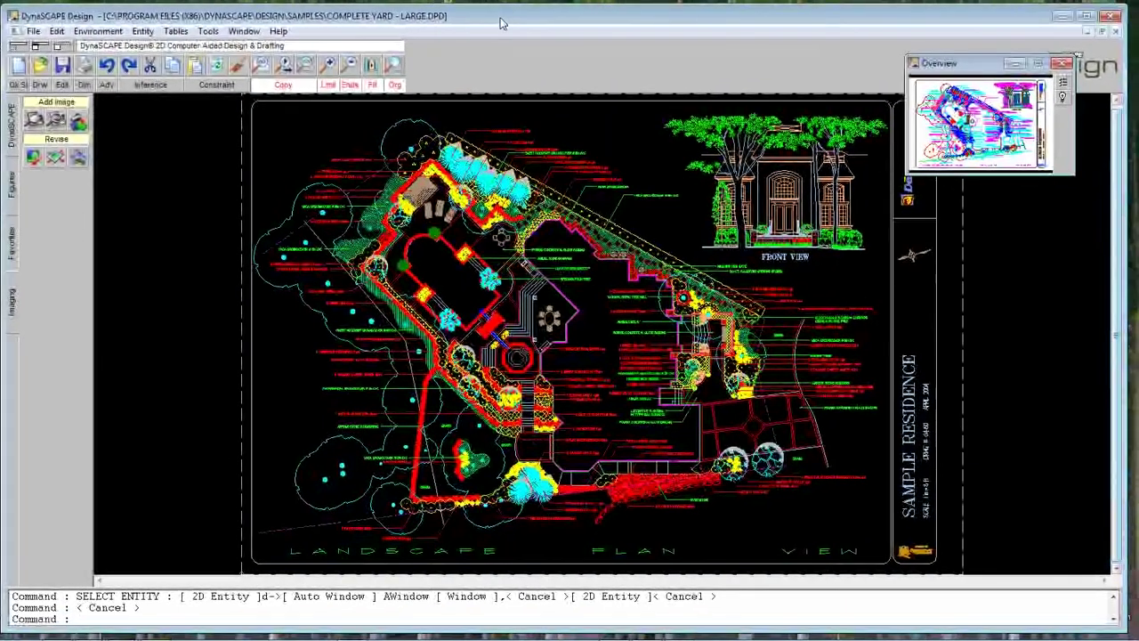